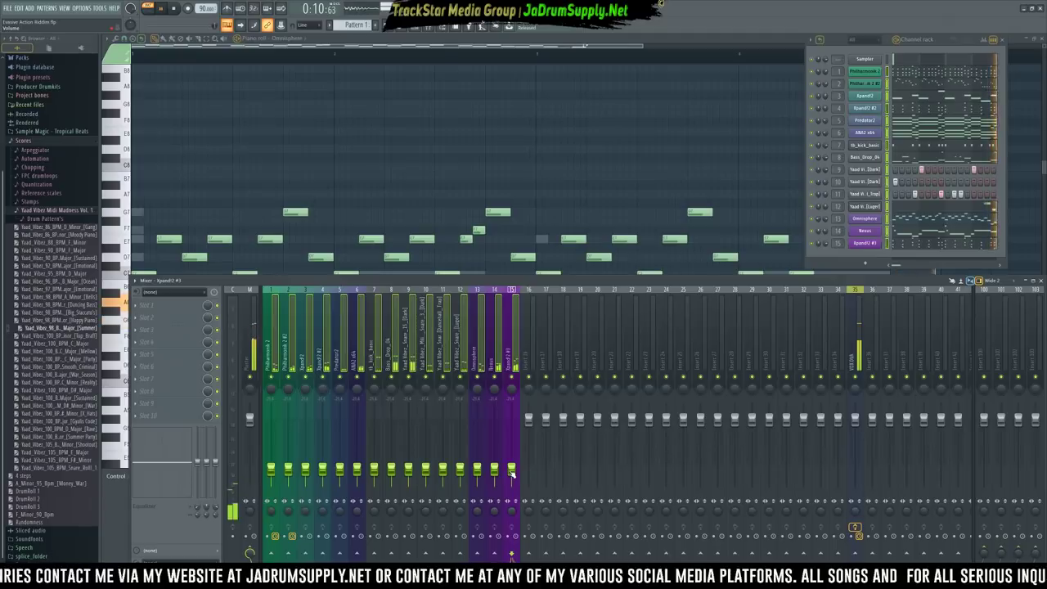
Raise the faders of mixer tracks 1 to 15 together, lower them again as a group, and stop playback
drag(512, 473, 511, 433)
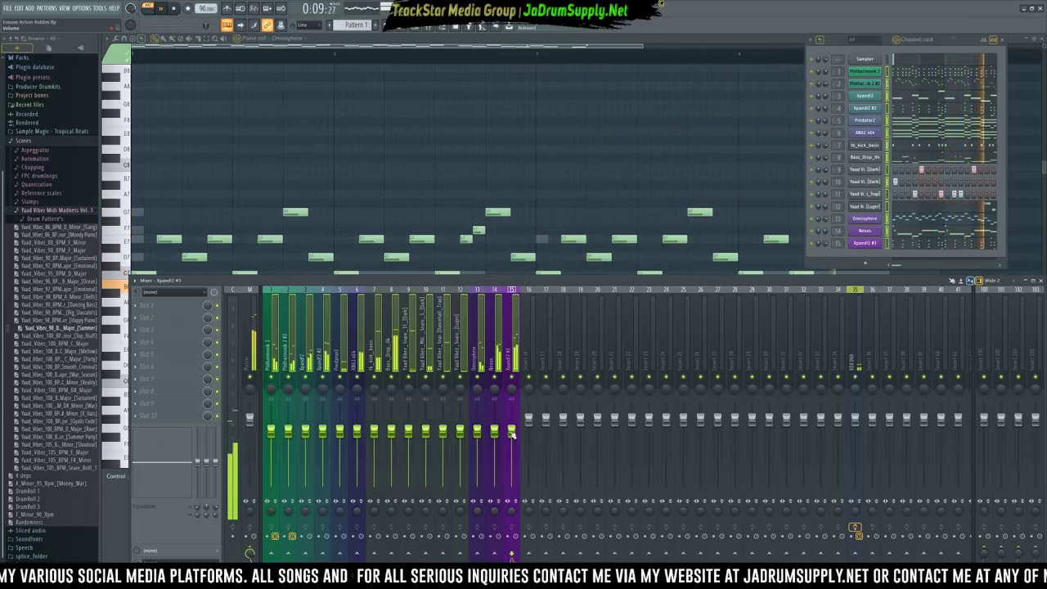
drag(512, 432, 512, 476)
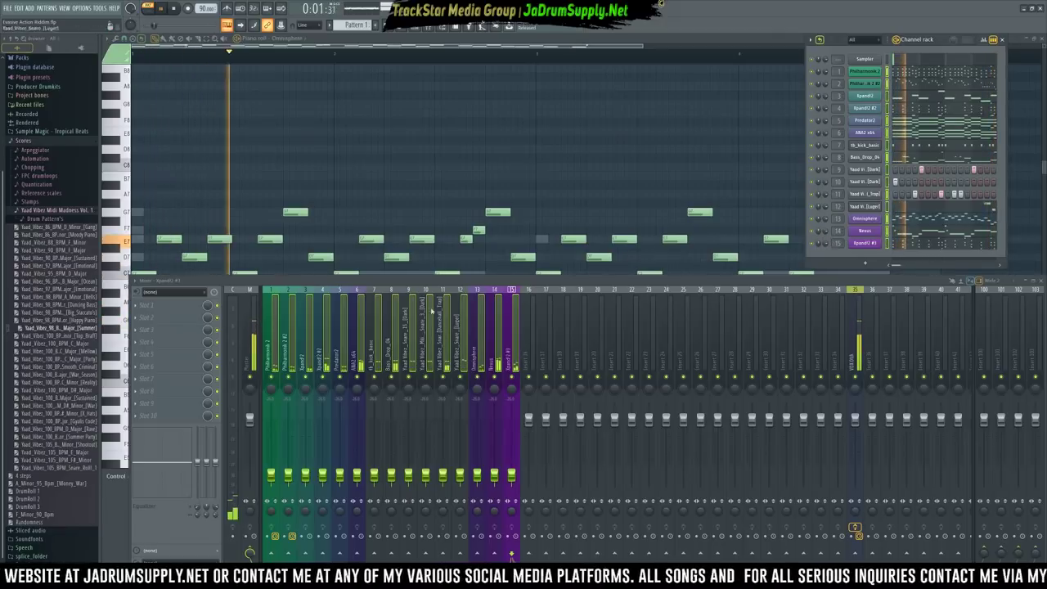
key(space)
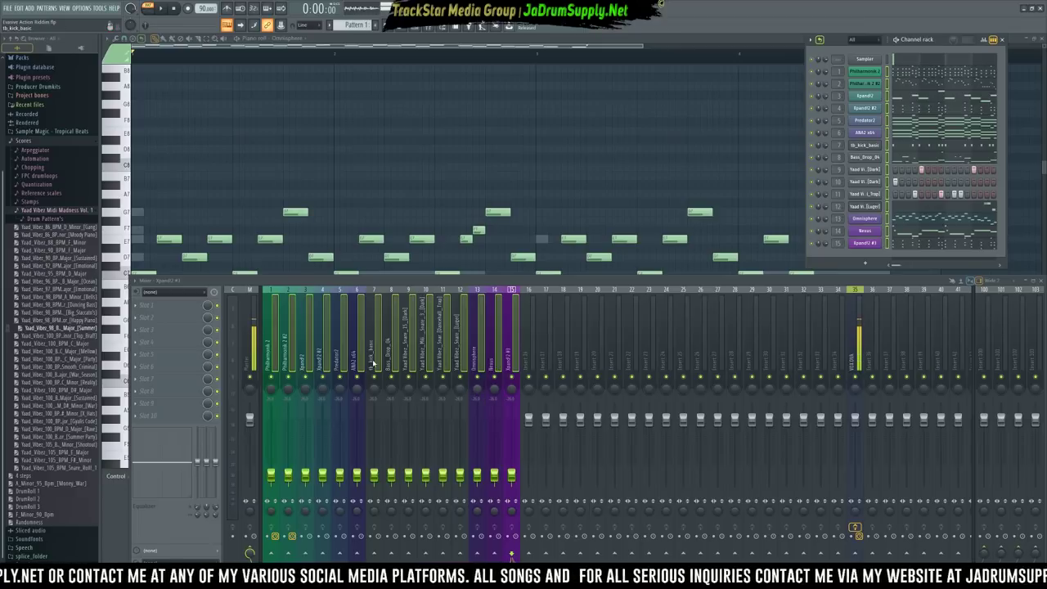
Select the Master track and narrow the mixer window from its outer edge beside the effect slots
click(254, 330)
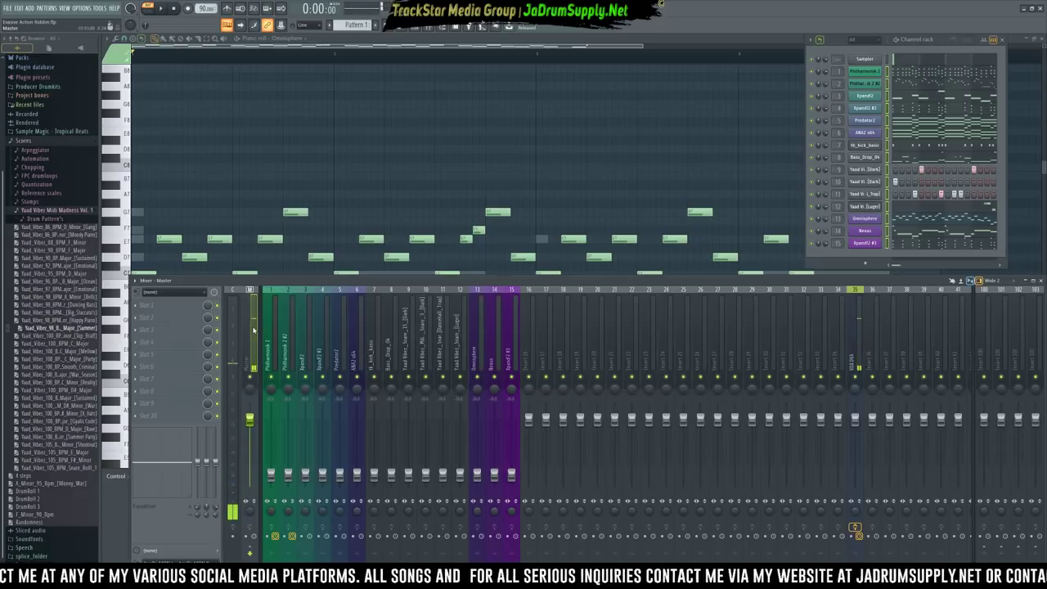
drag(135, 319, 200, 323)
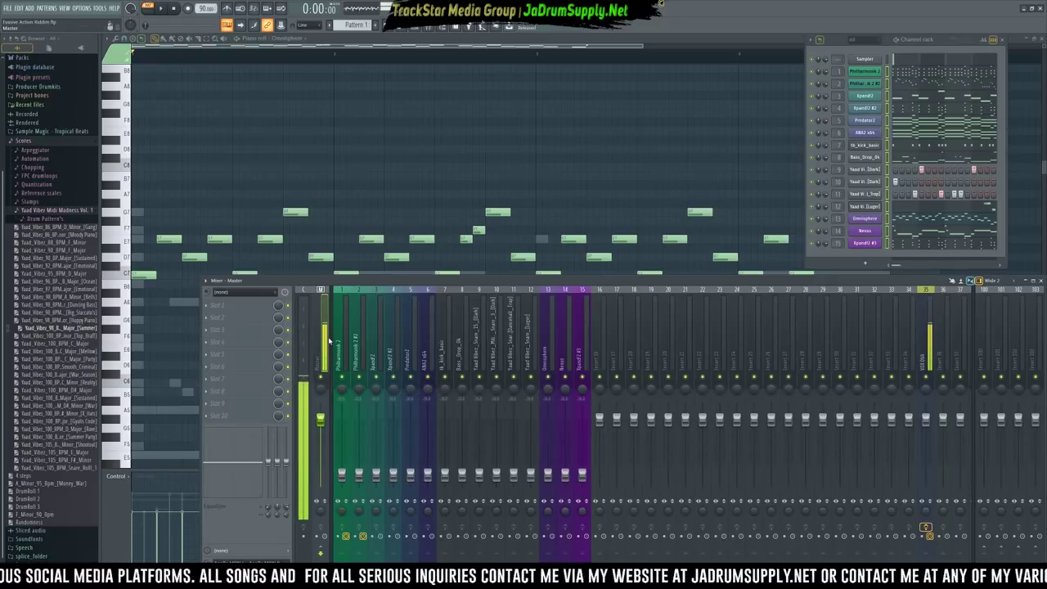
Load bx_townhouse Buss Compressor into the Master track's first effect slot and place its window above the mixer
click(256, 307)
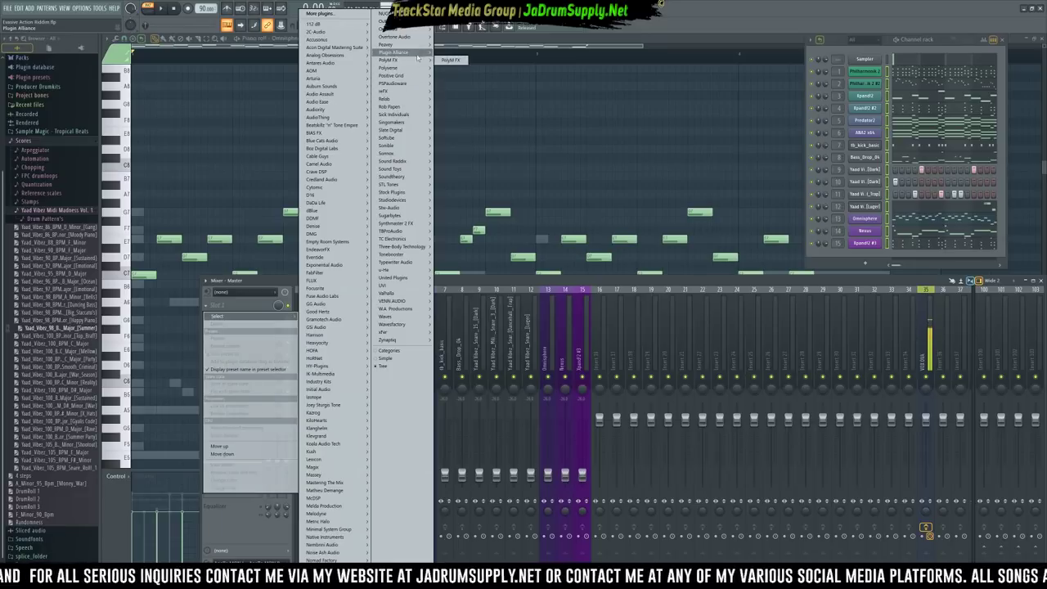
mouse_move(405, 52)
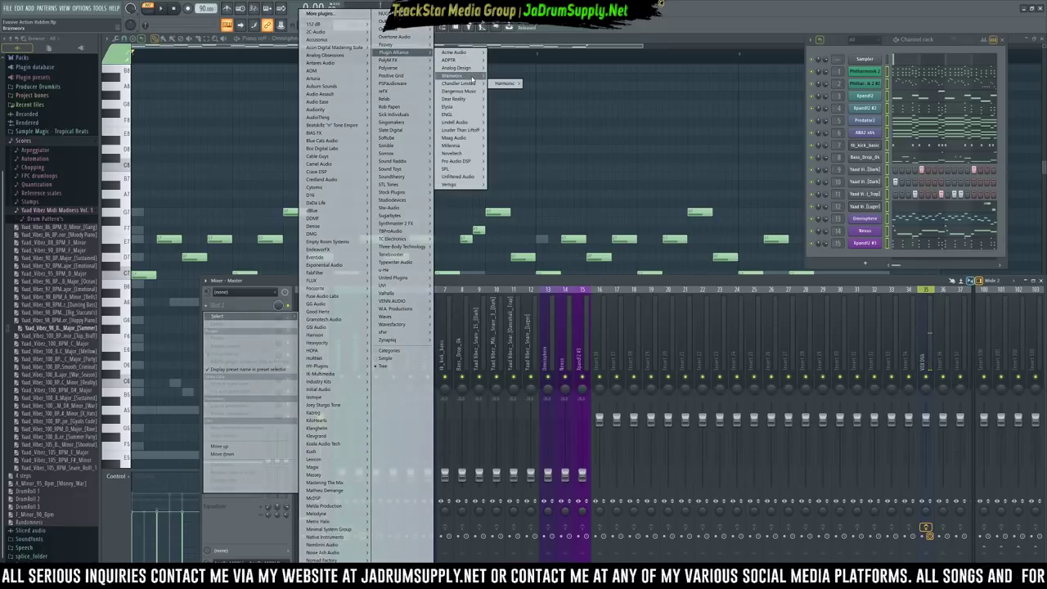
mouse_move(517, 137)
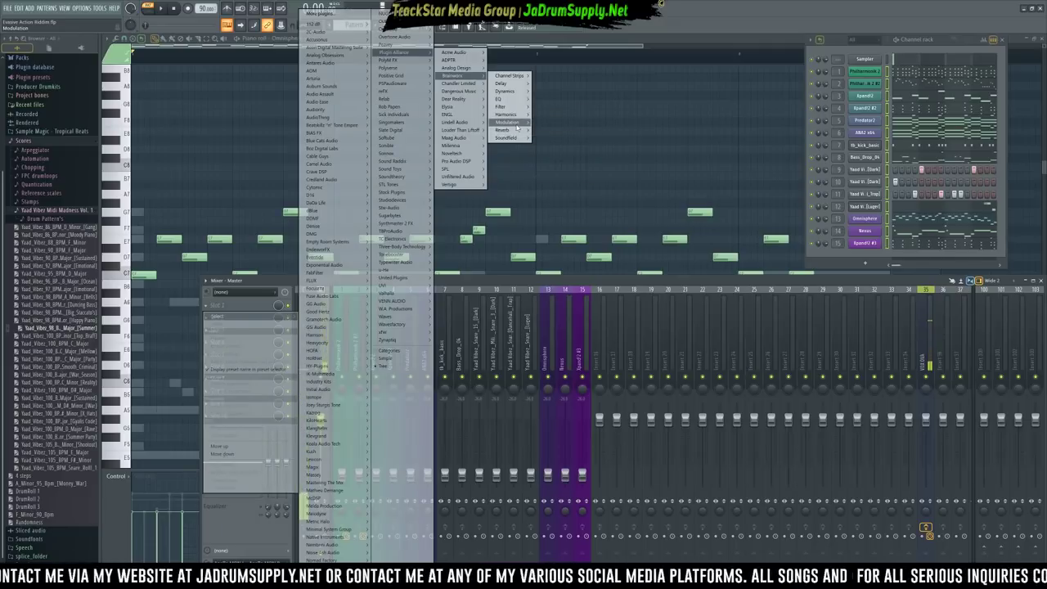
mouse_move(524, 93)
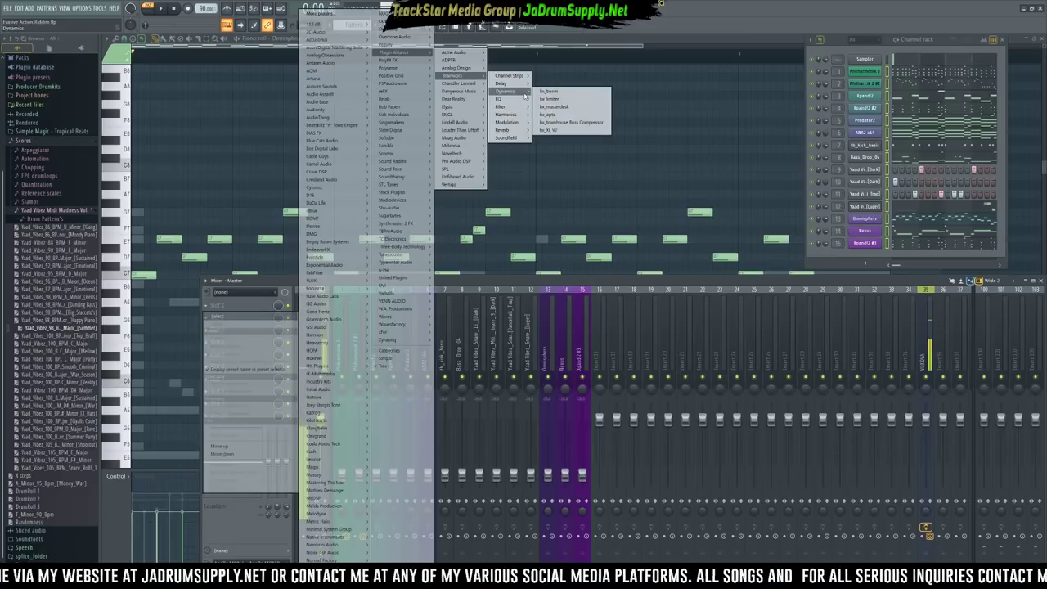
click(561, 123)
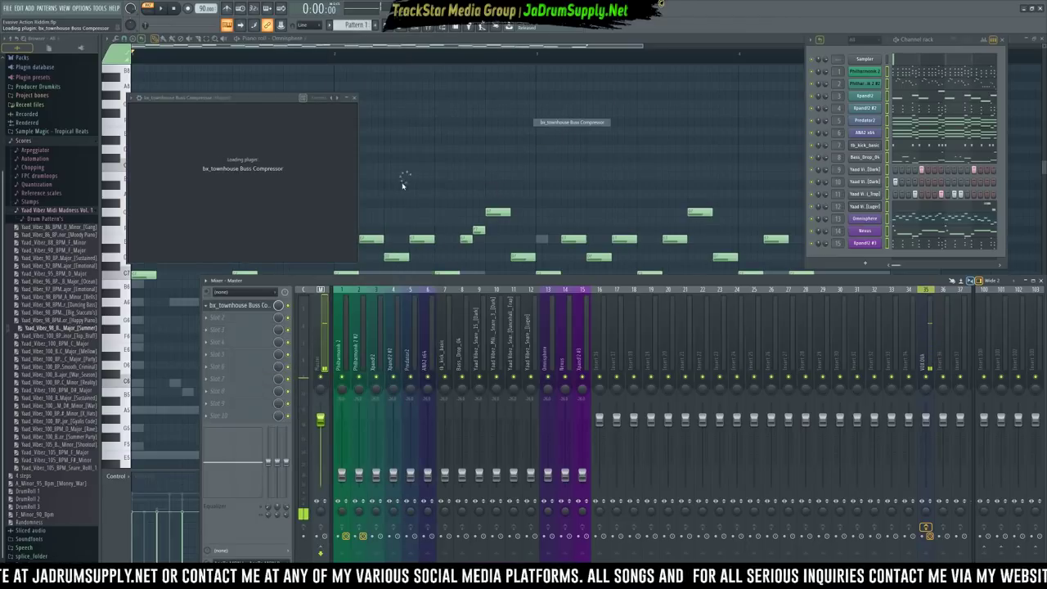
drag(314, 103, 520, 150)
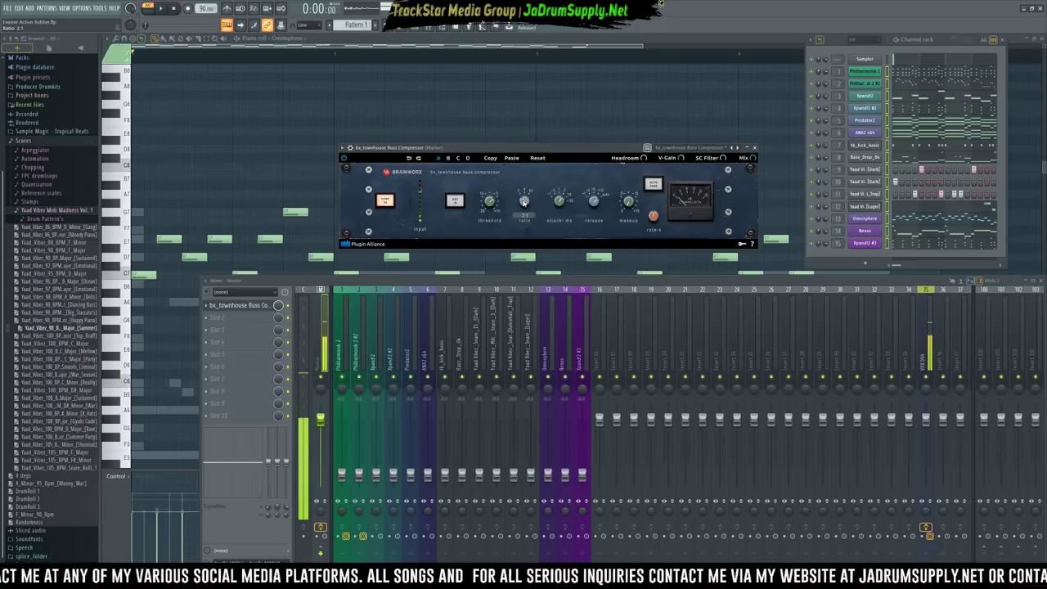
Load the T-RackS TR5 Bus Compressor into the Master track's second effect slot and place its window above the mixer
click(225, 317)
mouse_move(397, 319)
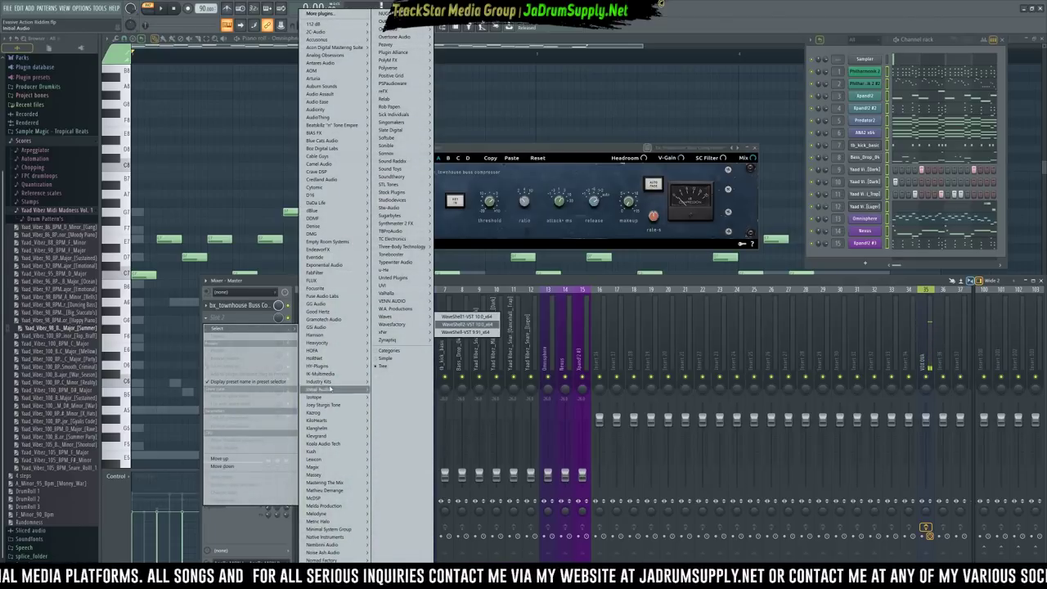
mouse_move(347, 374)
mouse_move(401, 390)
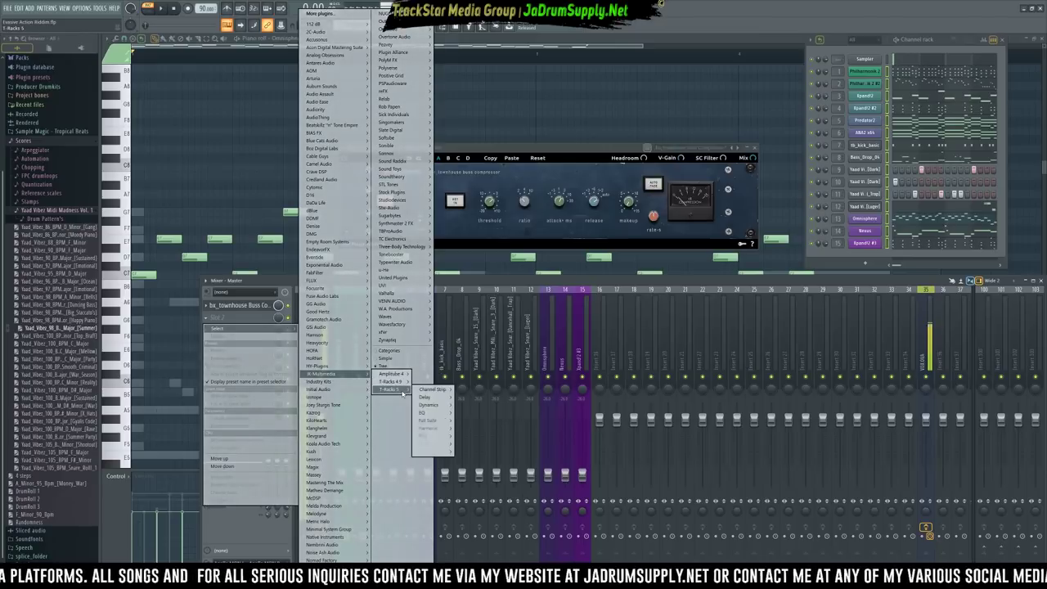
mouse_move(426, 413)
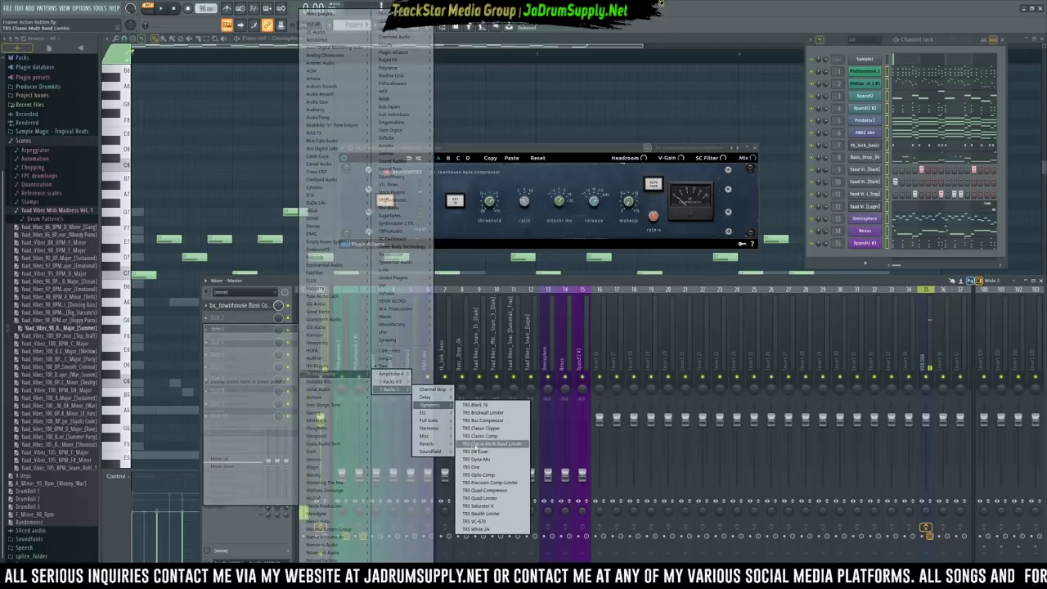
click(487, 421)
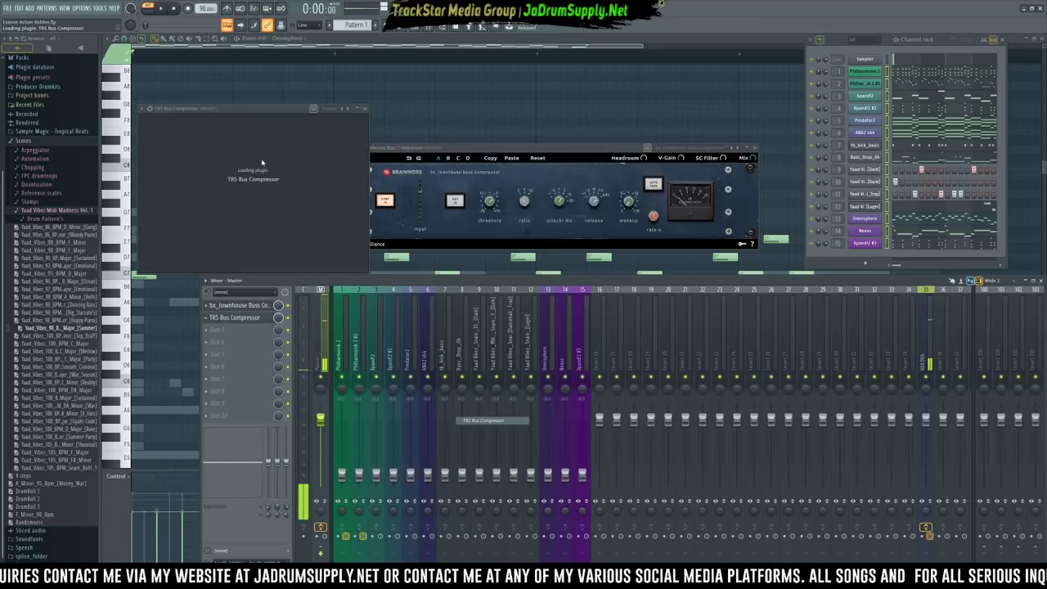
drag(293, 113, 452, 142)
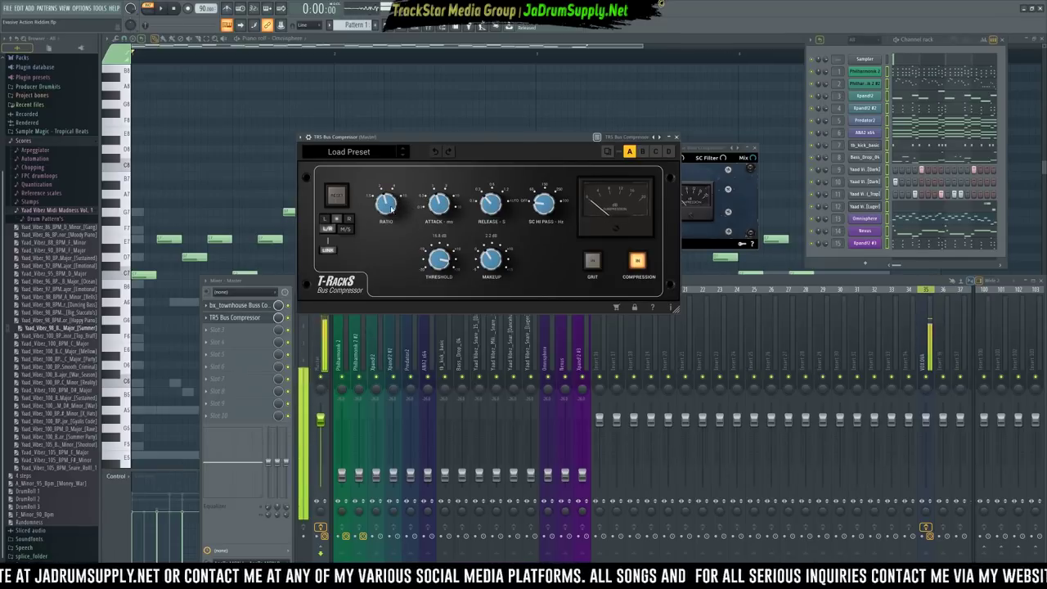
drag(540, 142, 423, 110)
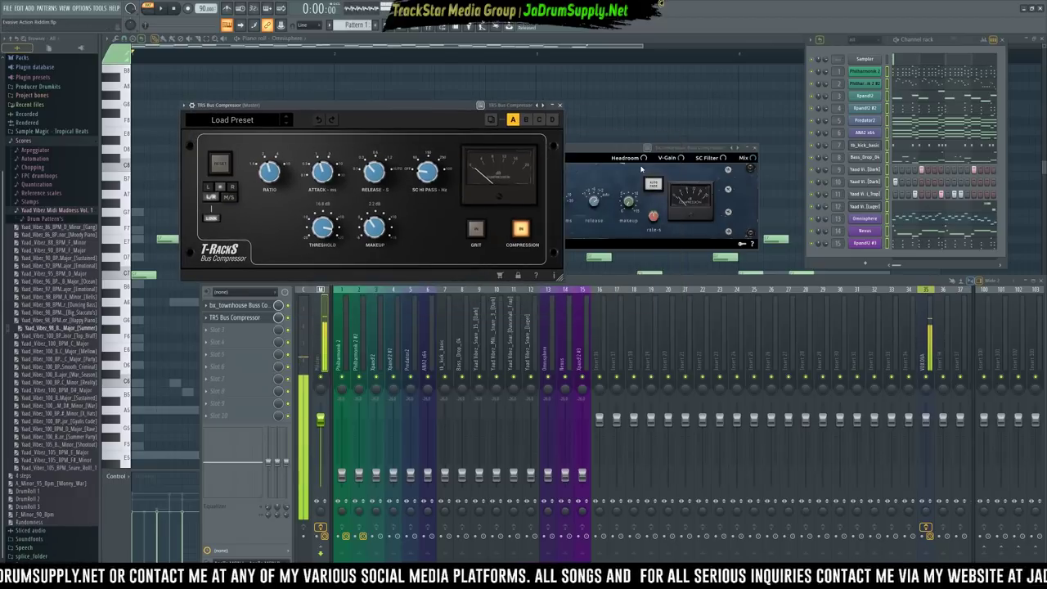
Delete bx_townhouse Buss Compressor from the Master track's first effect slot
click(618, 192)
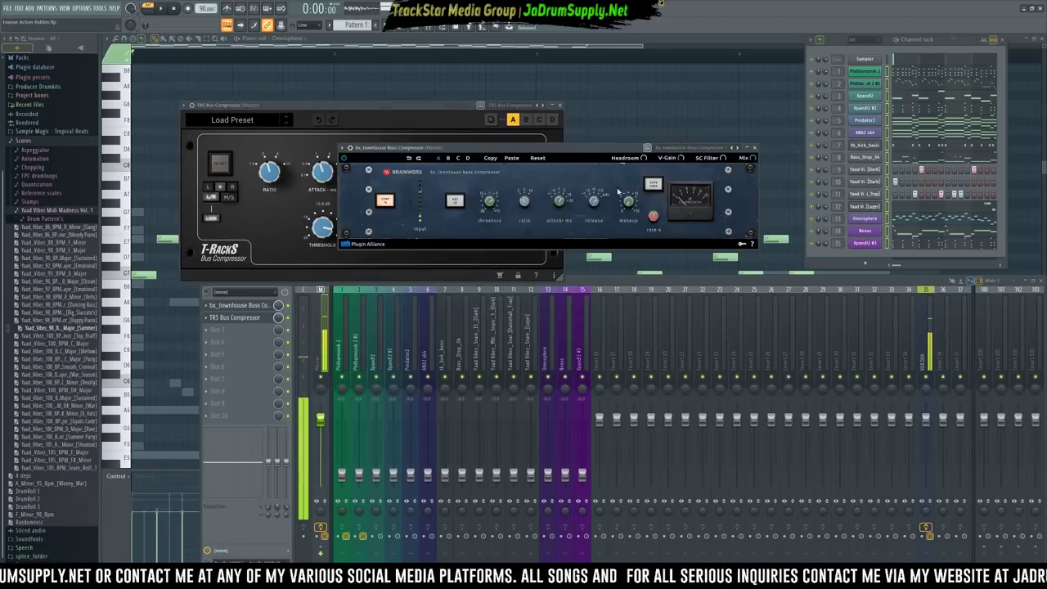
click(207, 306)
click(234, 329)
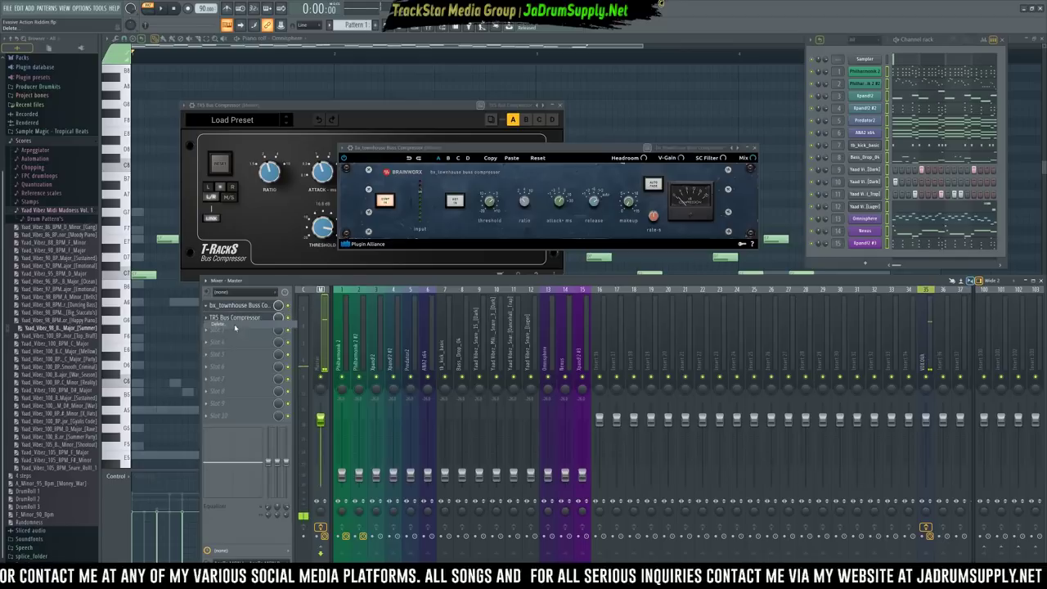
click(563, 312)
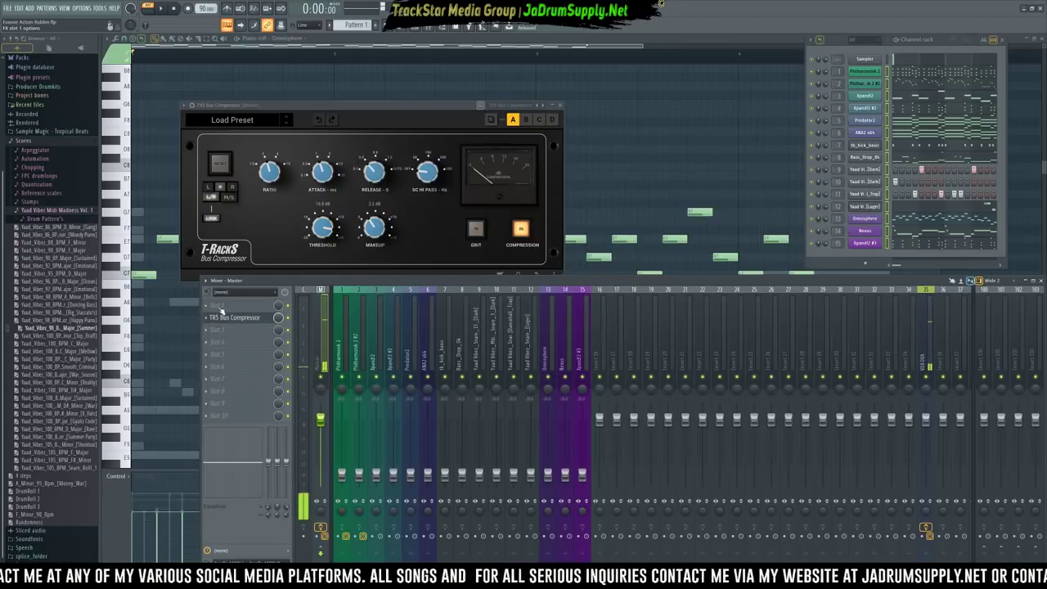
Load Sonnox Oxford EQ Native into the Master track's first effect slot and move its window fully into view
click(250, 306)
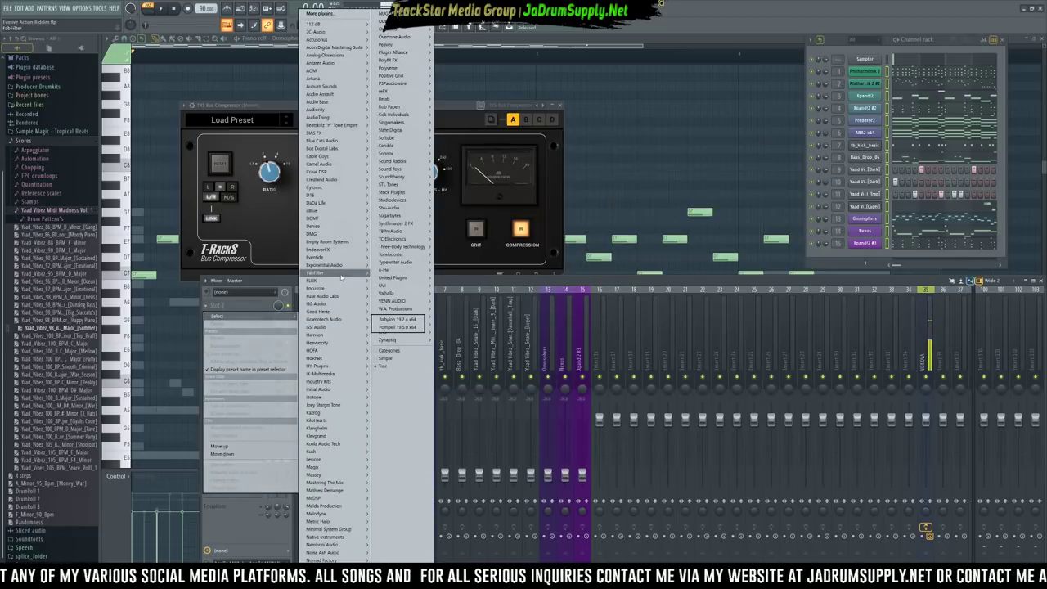
mouse_move(395, 282)
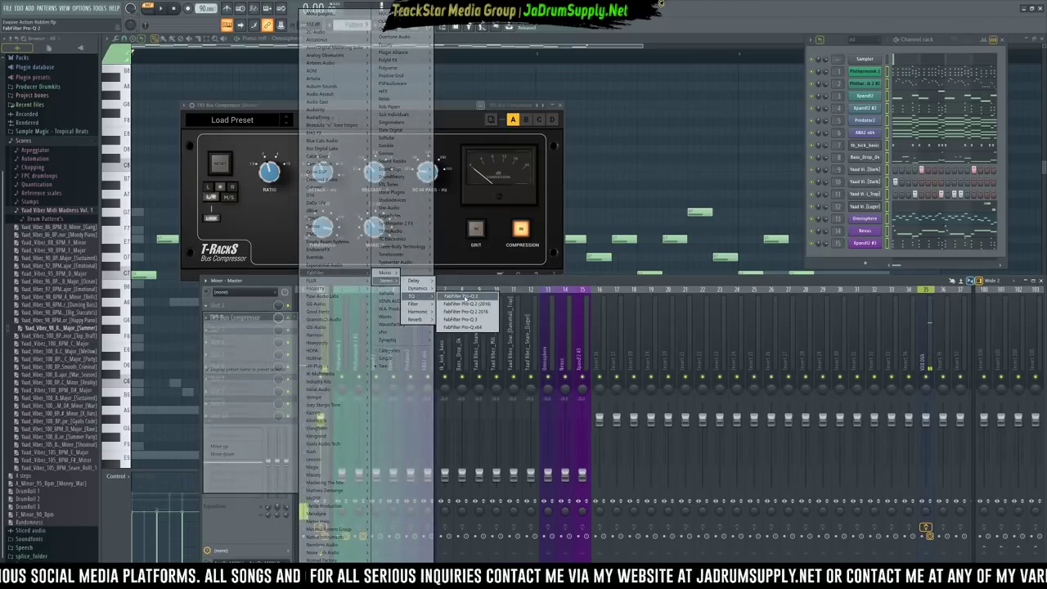
mouse_move(418, 160)
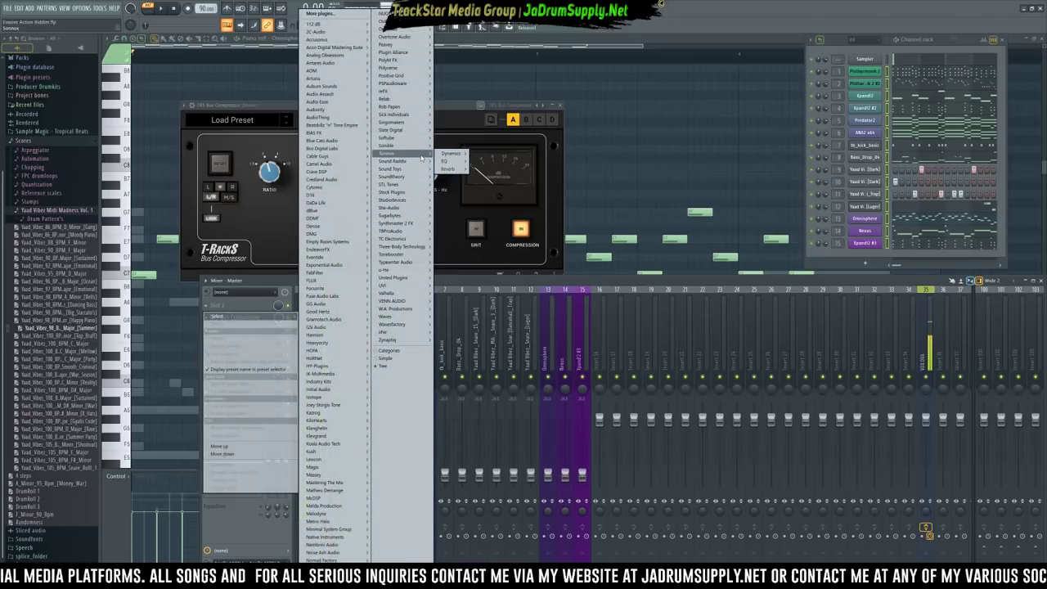
click(494, 162)
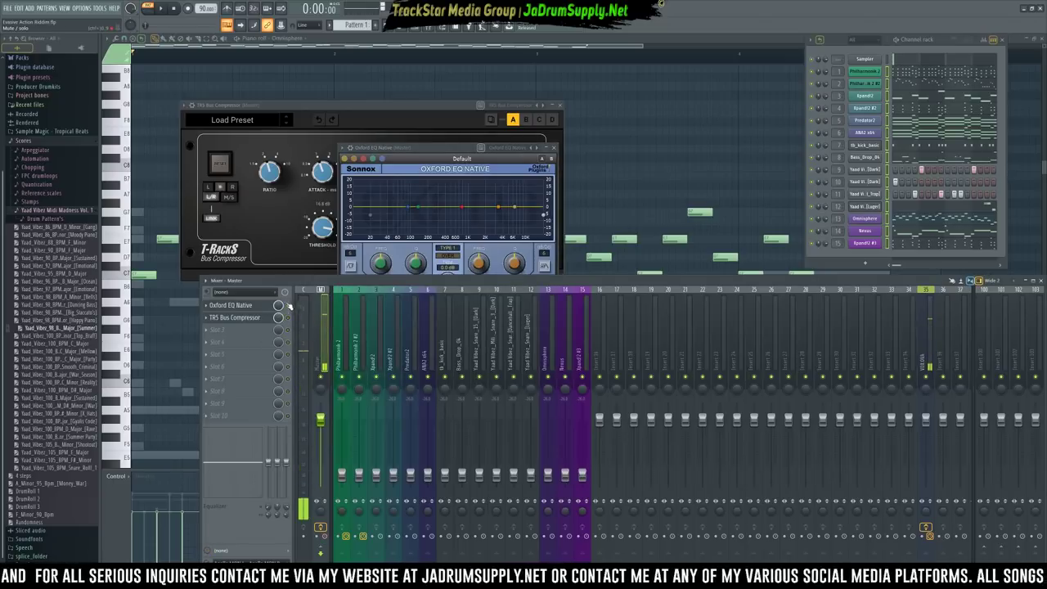
drag(434, 153, 540, 87)
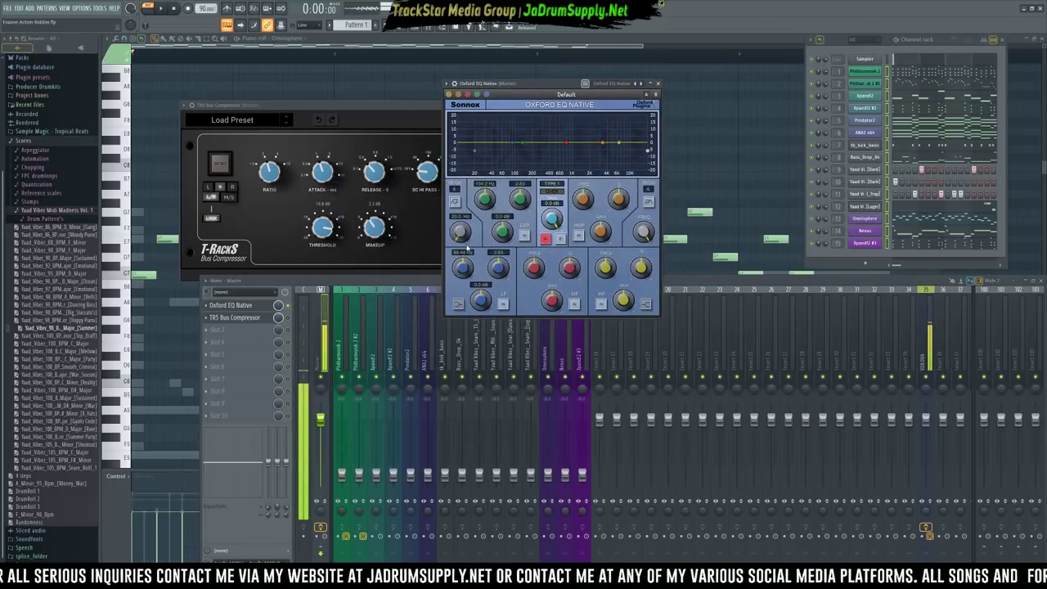
Enable the Oxford EQ's low filter with a 36 slope at about 31 Hz, enable its high filter, and close the EQ window
click(456, 202)
click(455, 190)
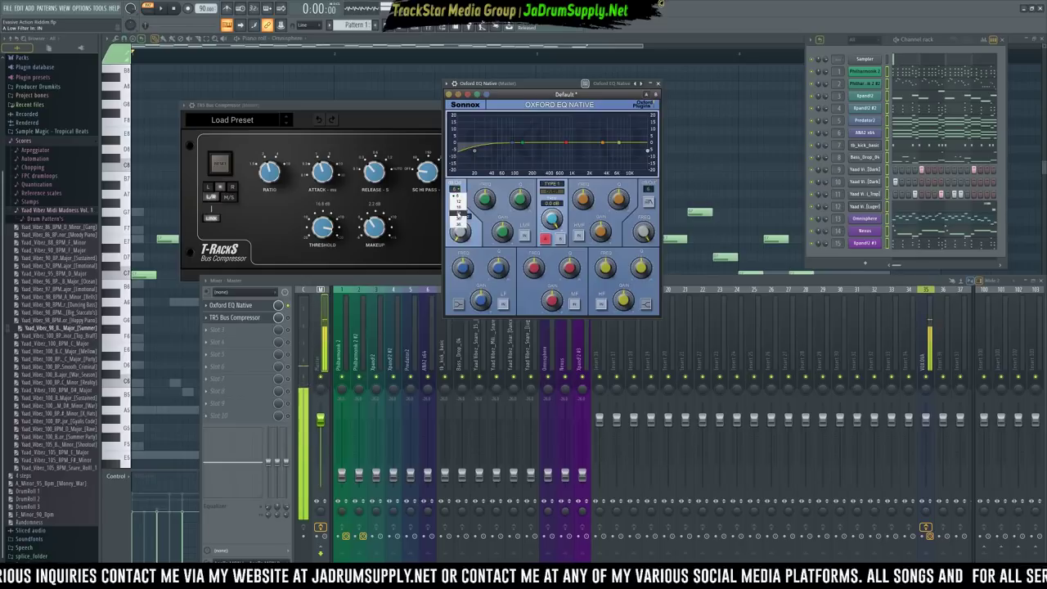
click(459, 224)
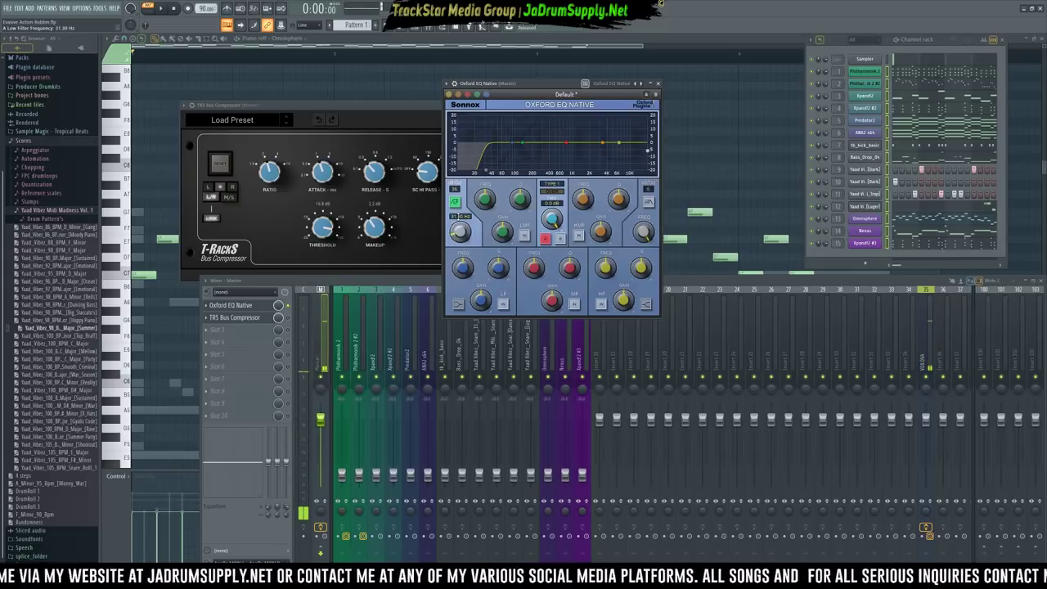
click(649, 202)
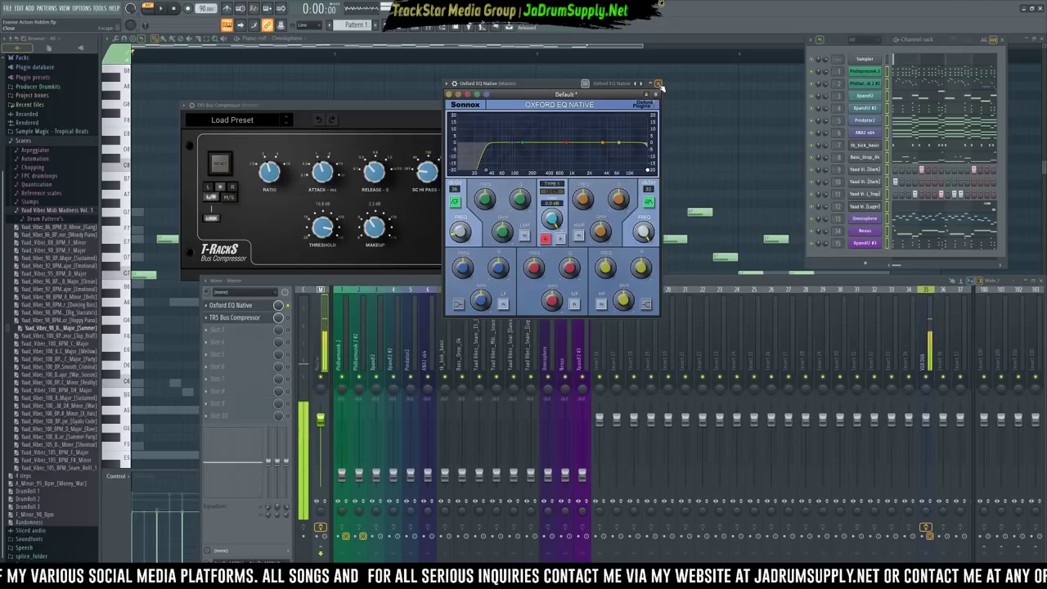
click(661, 84)
Reposition the TR5 Bus Compressor, set its makeup to 0.0 dB, and reselect the Master track after selecting tracks 1 to 15
drag(437, 105, 607, 85)
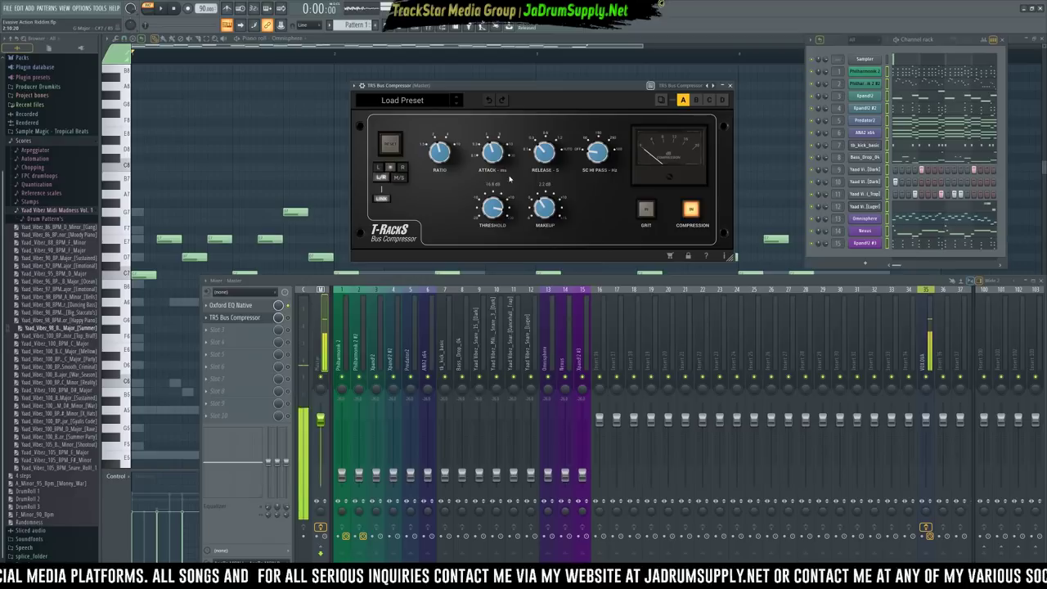
drag(551, 87, 567, 83)
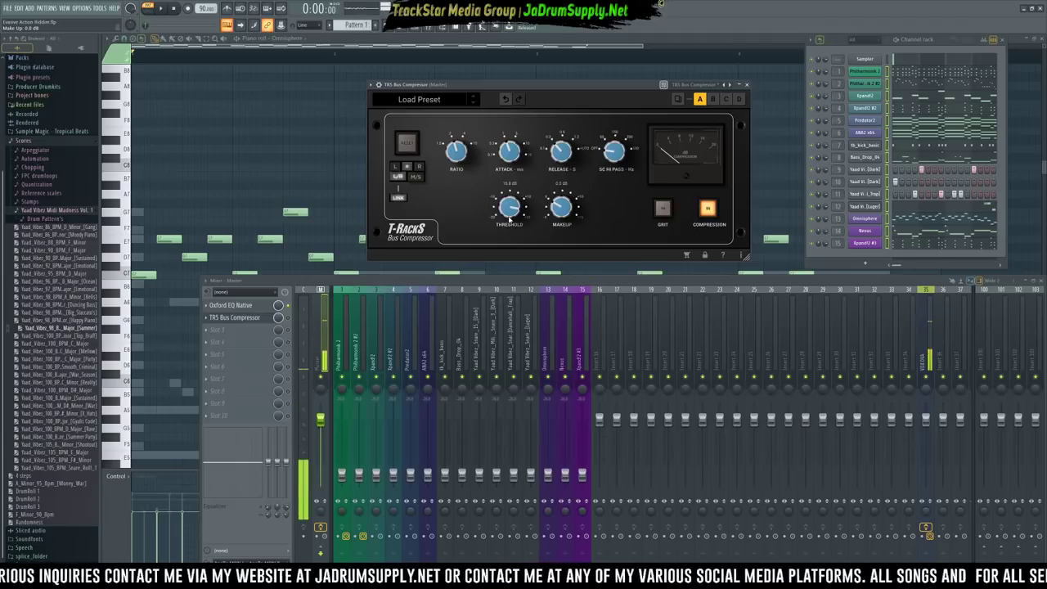
drag(344, 365, 577, 360)
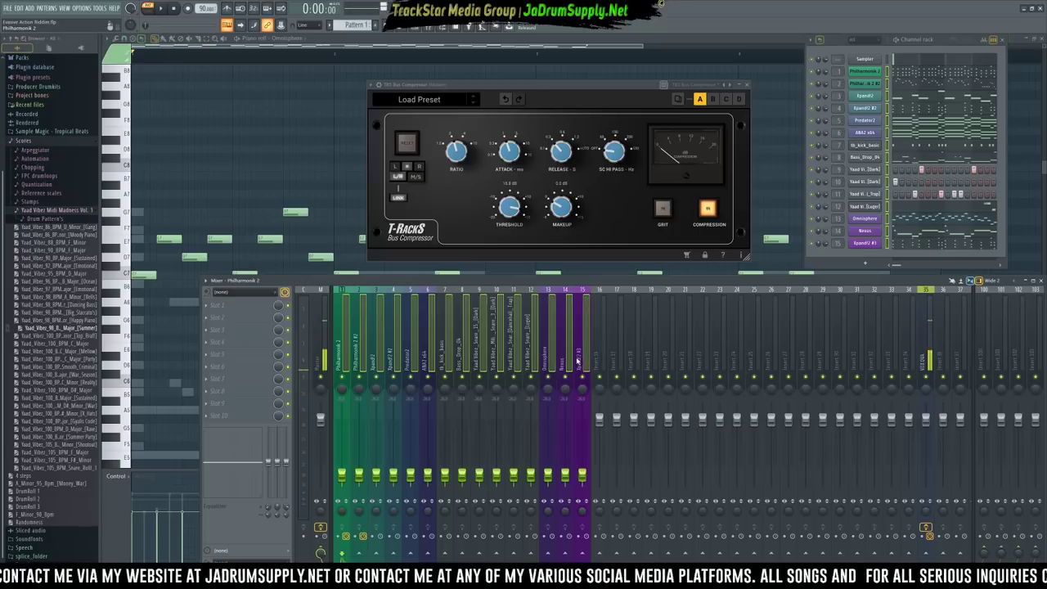
click(324, 352)
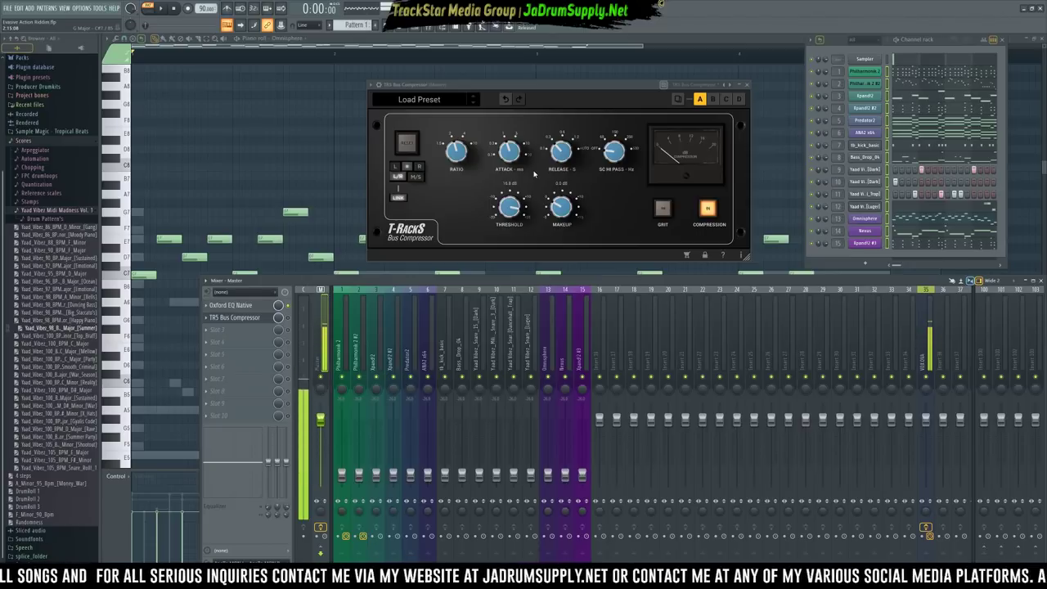
Enlarge and reposition the TR5 Bus Compressor window, and select mixer tracks 1 to 15 together
drag(604, 88, 510, 67)
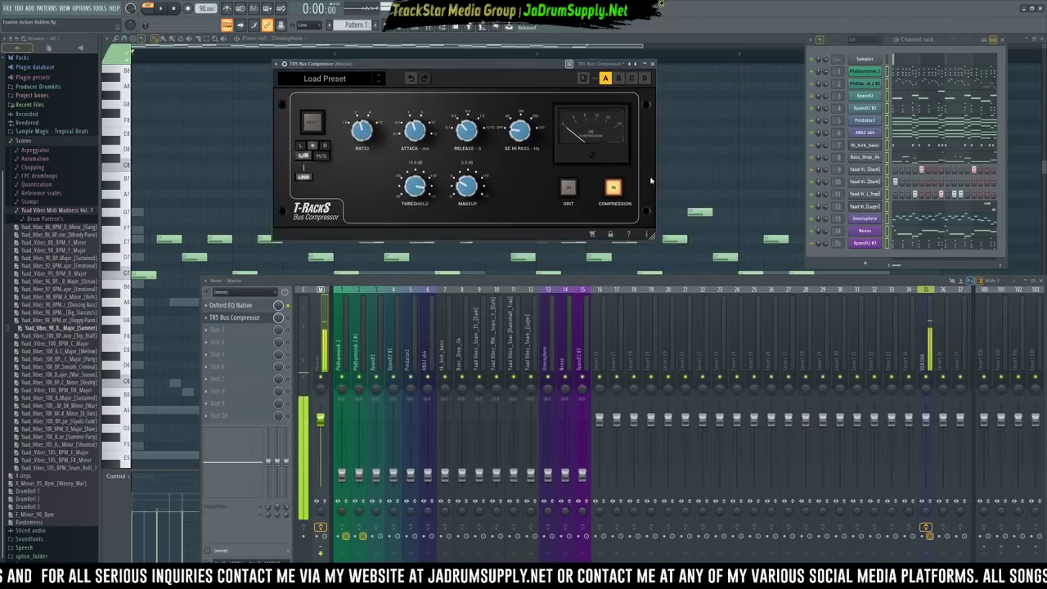
drag(652, 236, 877, 337)
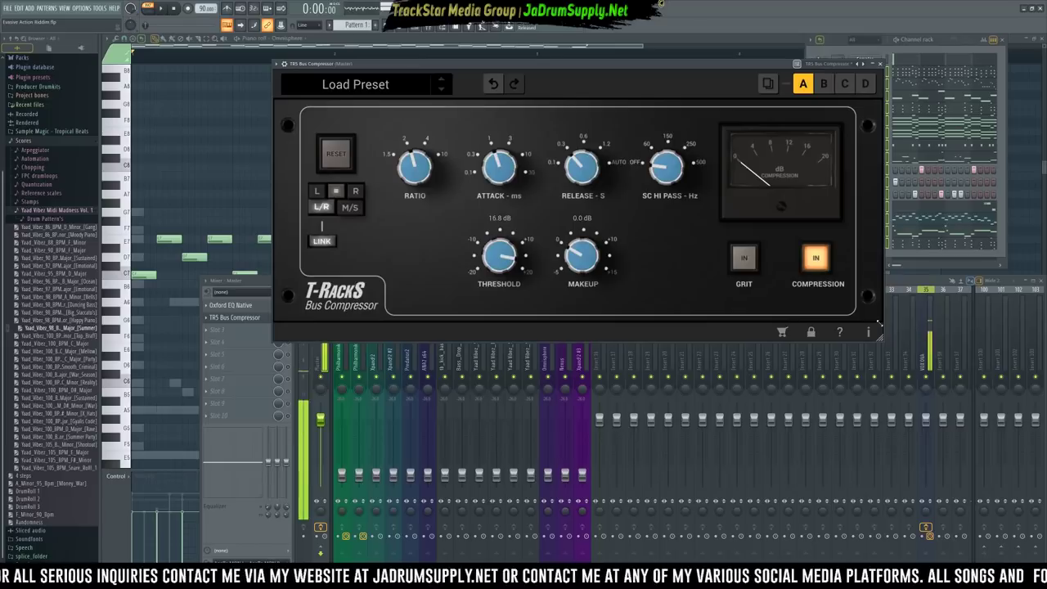
drag(715, 66, 806, 56)
drag(586, 363, 342, 378)
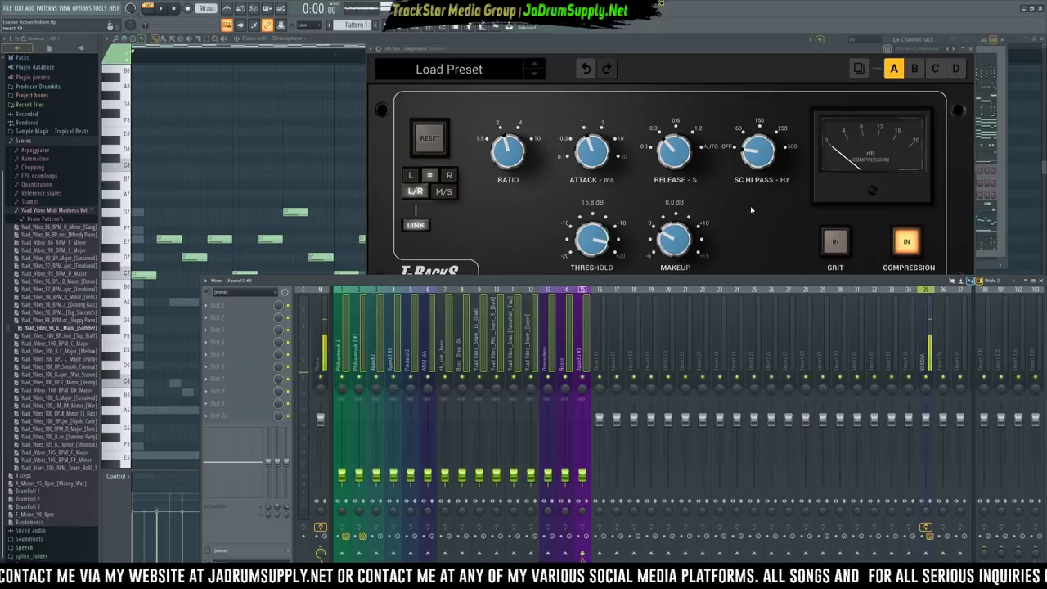
Play the beat and raise the faders of mixer tracks 1 to 15 together in two stages, checking the Master track's level after each
click(927, 378)
key(space)
drag(462, 476, 463, 451)
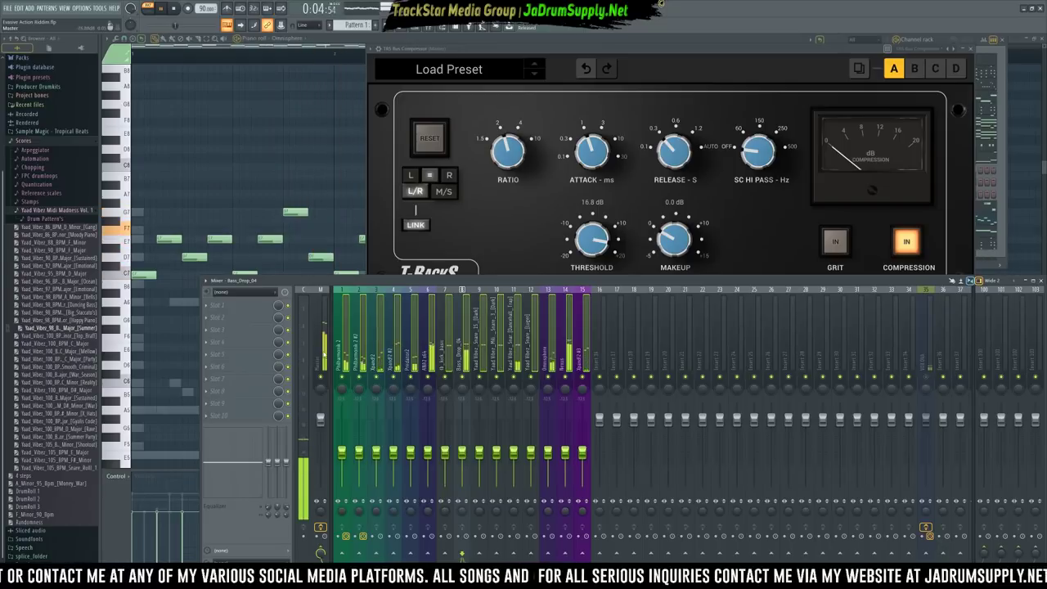
click(320, 352)
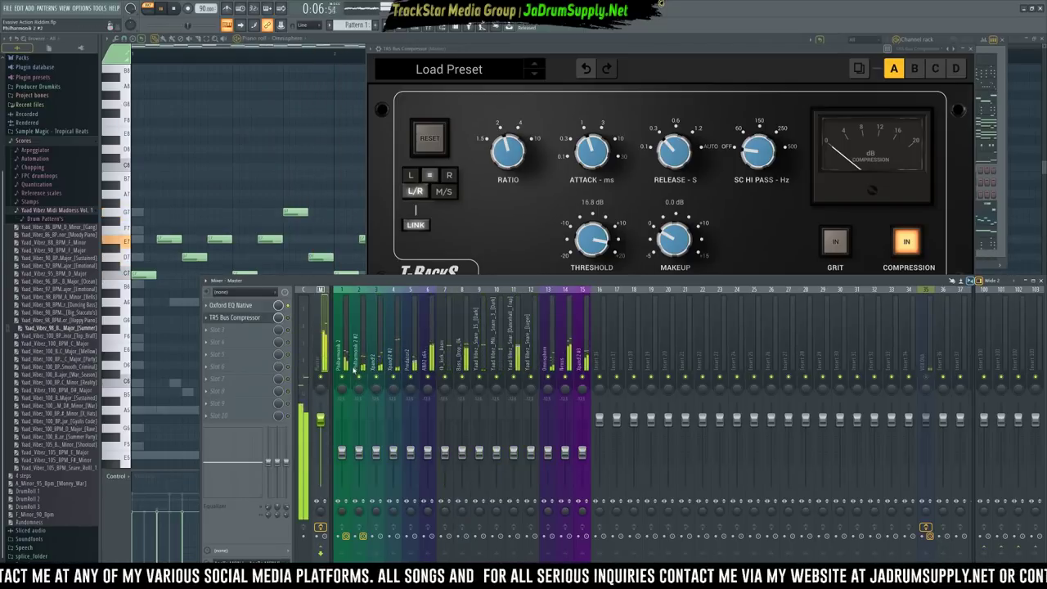
drag(342, 358, 582, 368)
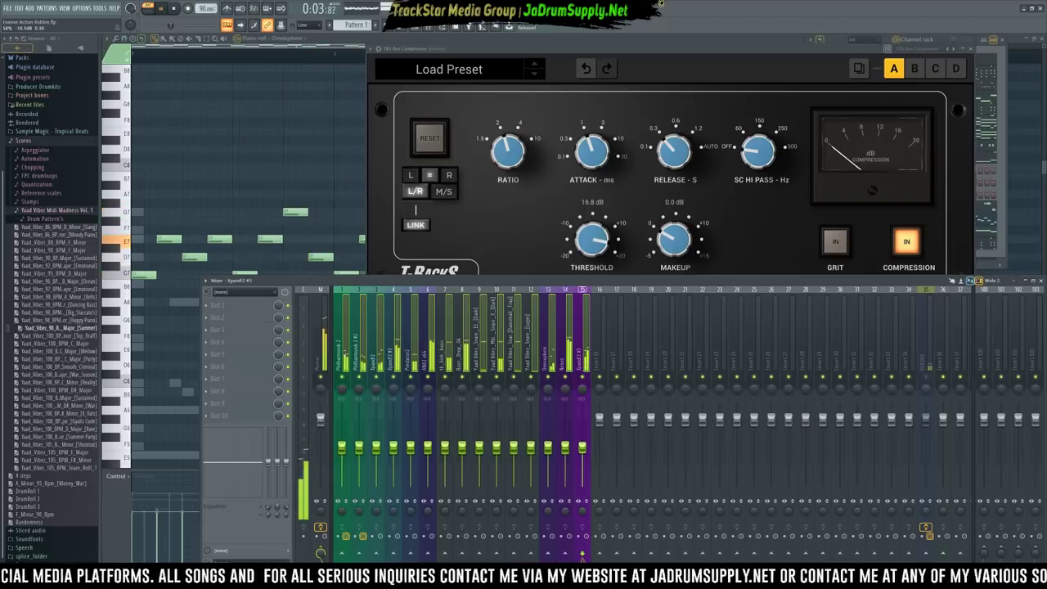
click(322, 369)
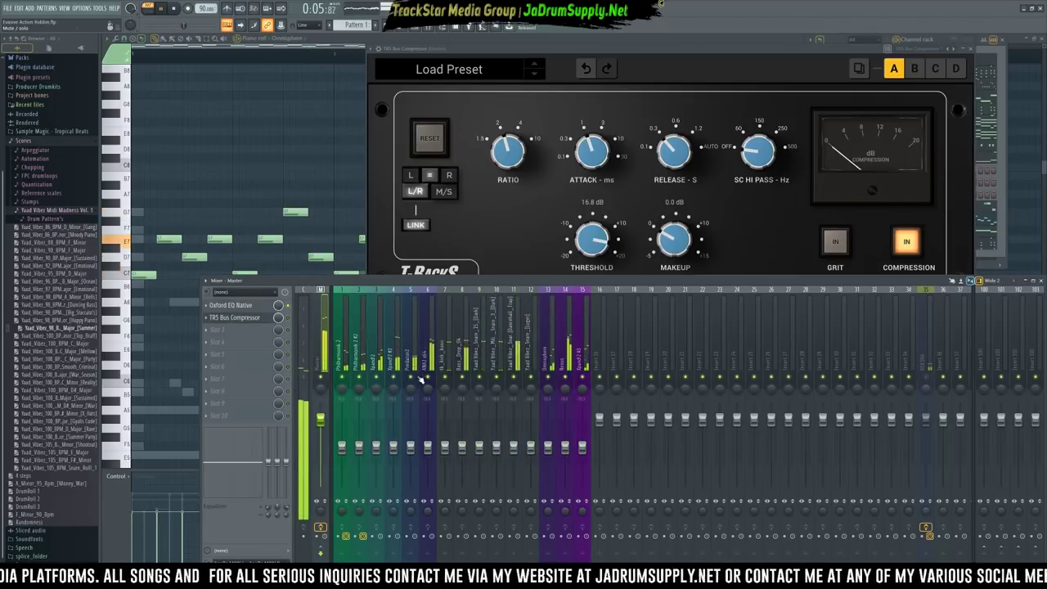
Raise the faders of tracks 1 to 15 together in small increments to about 65%, checking the Master each time, and stop playback
drag(342, 350, 576, 358)
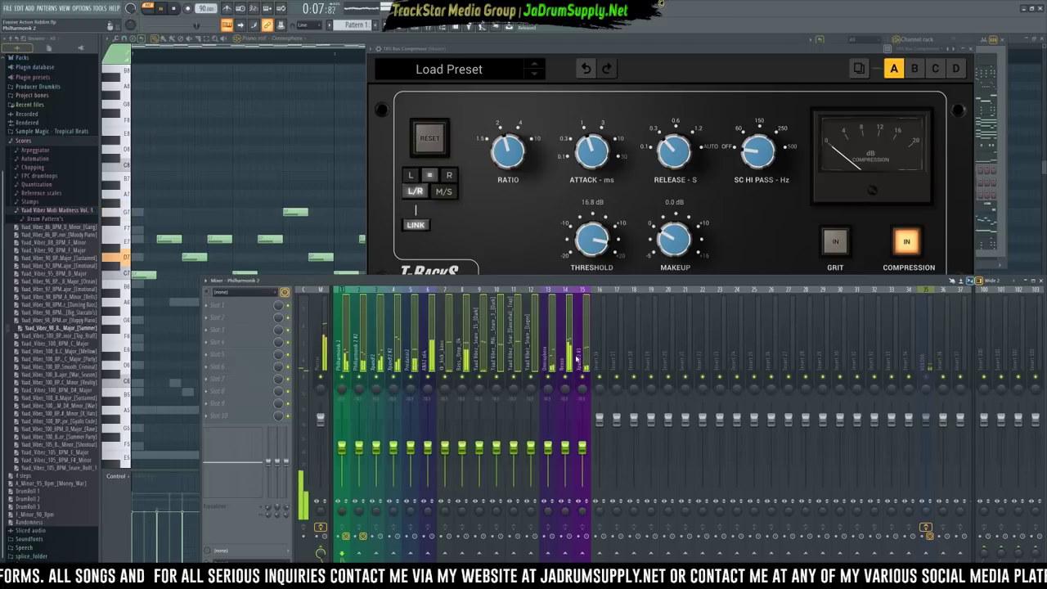
drag(584, 448, 585, 445)
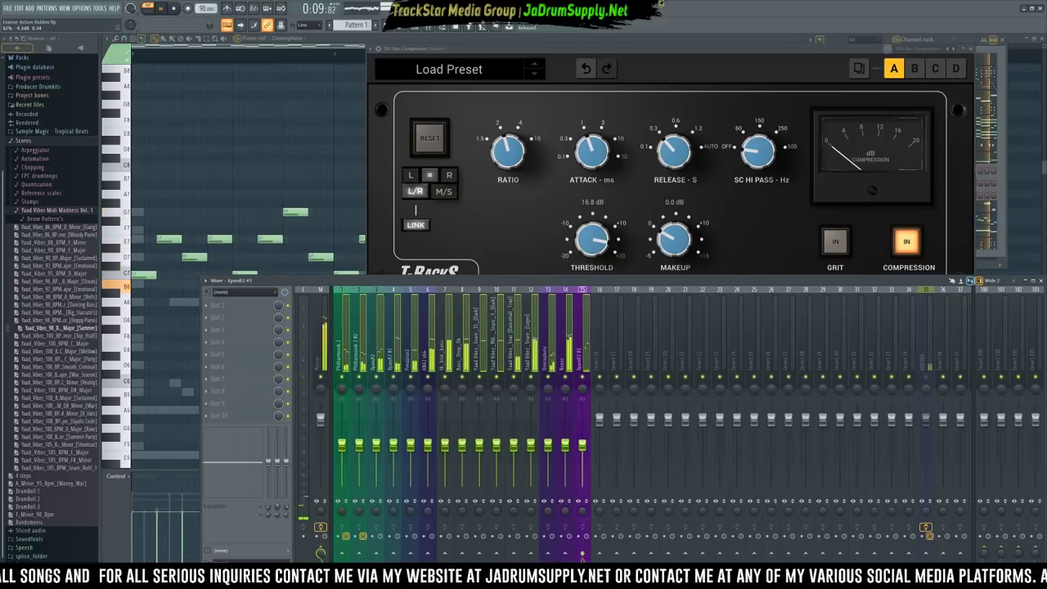
click(323, 358)
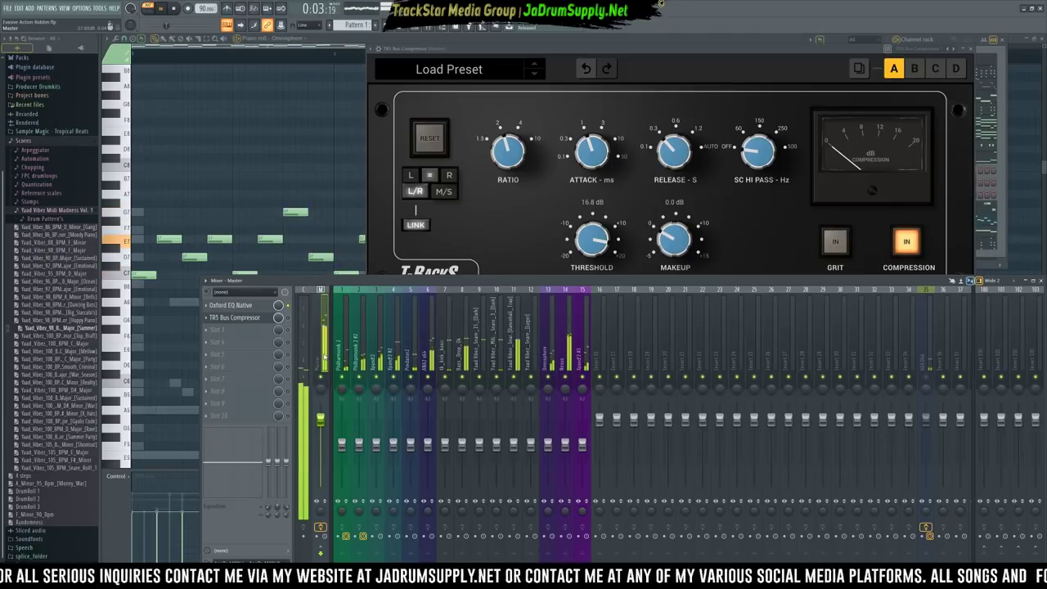
drag(342, 354, 599, 355)
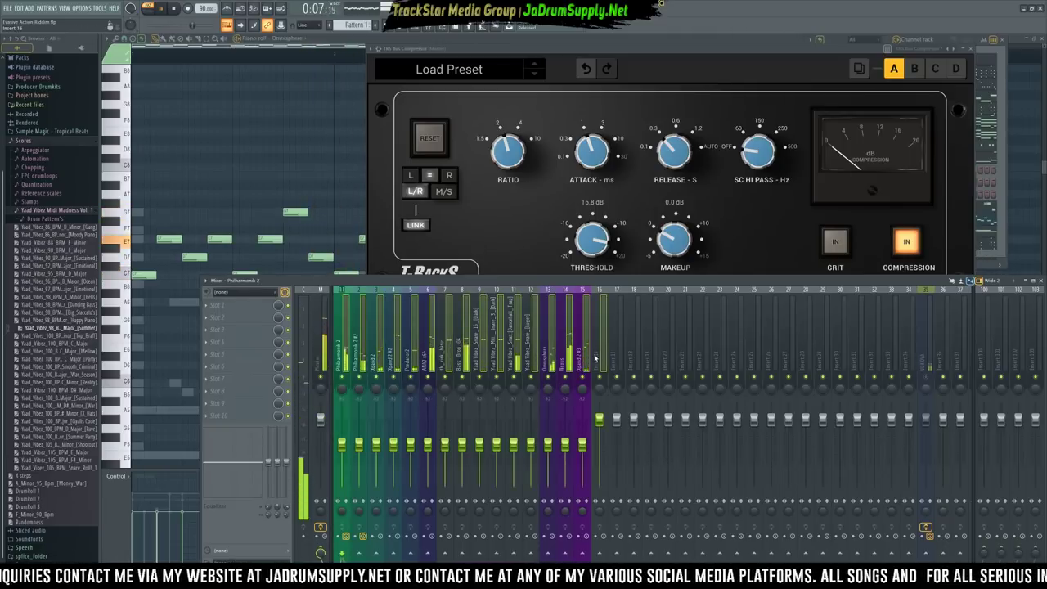
ctrl+shift+click(601, 357)
click(584, 447)
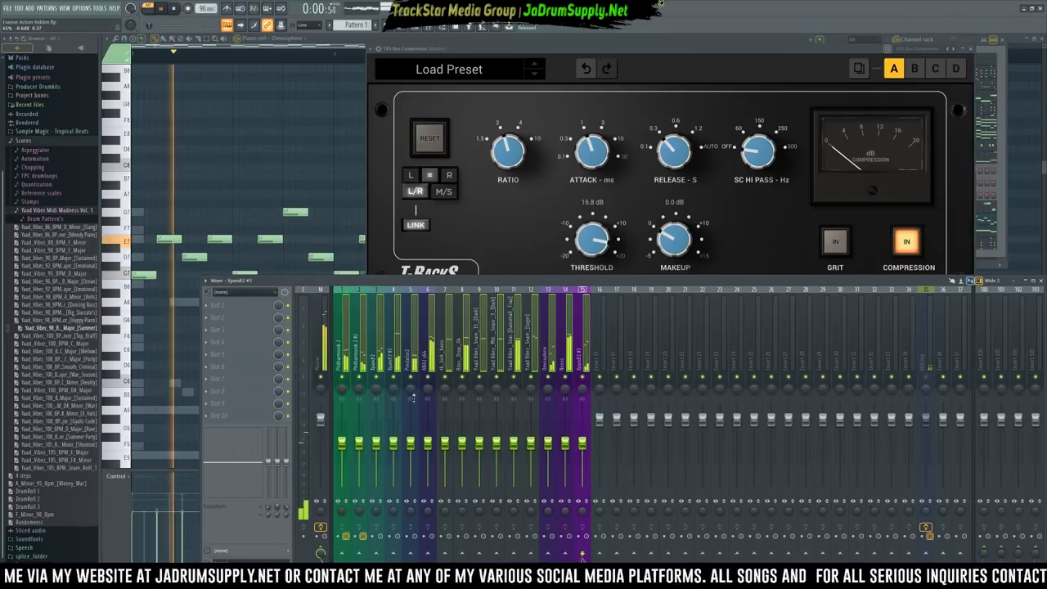
click(321, 360)
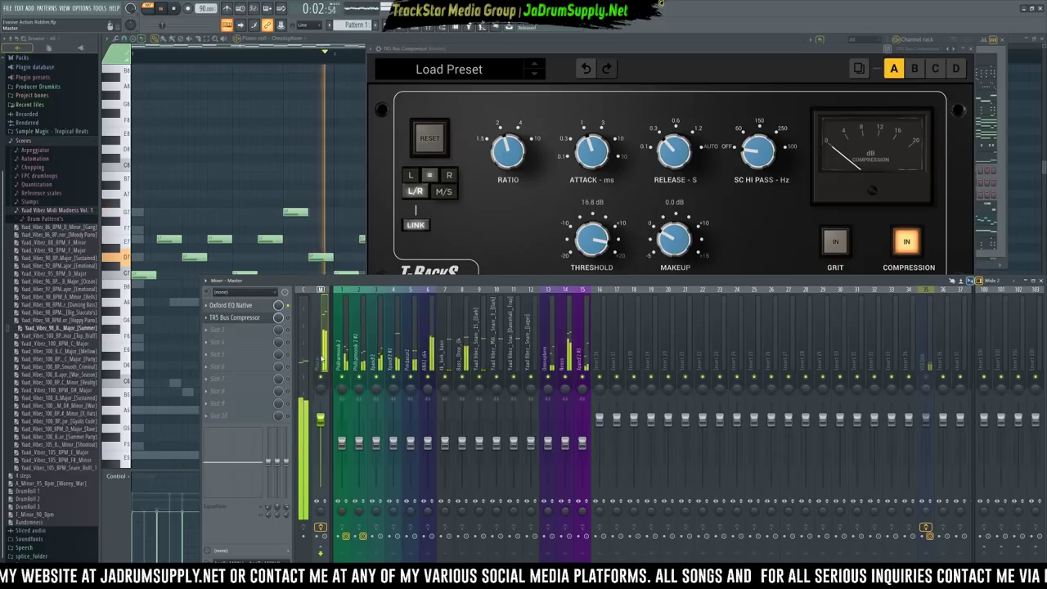
key(space)
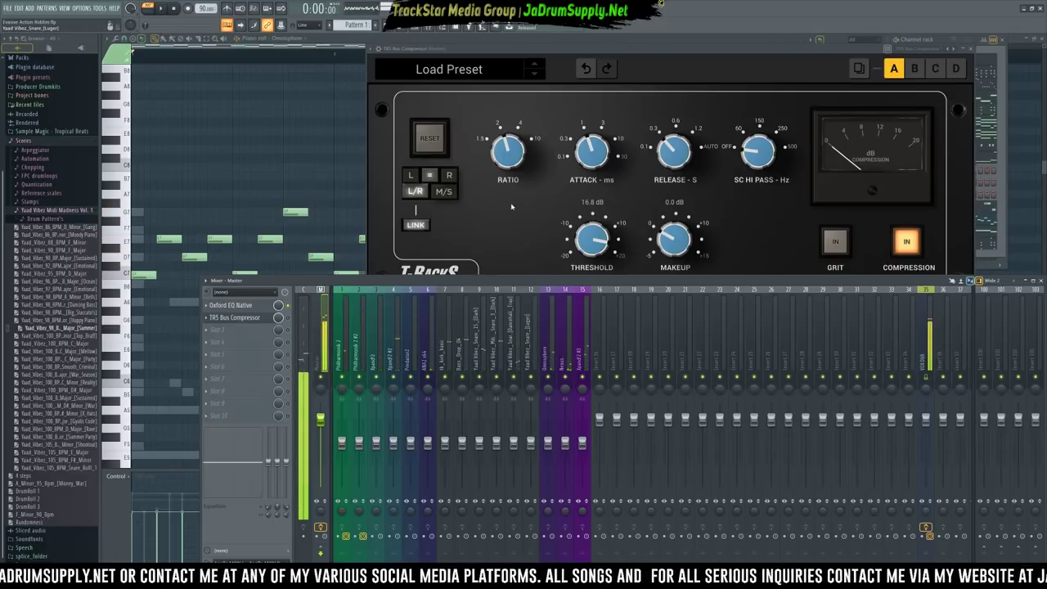
Set the TR5 Bus Compressor's ratio to 1.5 and release to 0.1 s, lengthen its attack, and lower its threshold during playback
click(647, 47)
drag(499, 150, 503, 209)
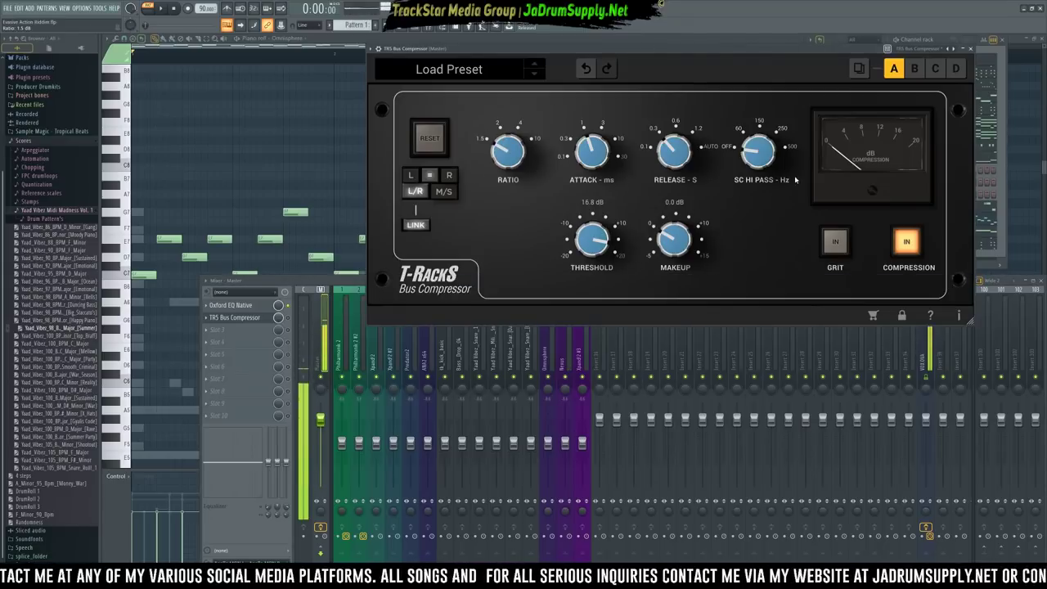
key(space)
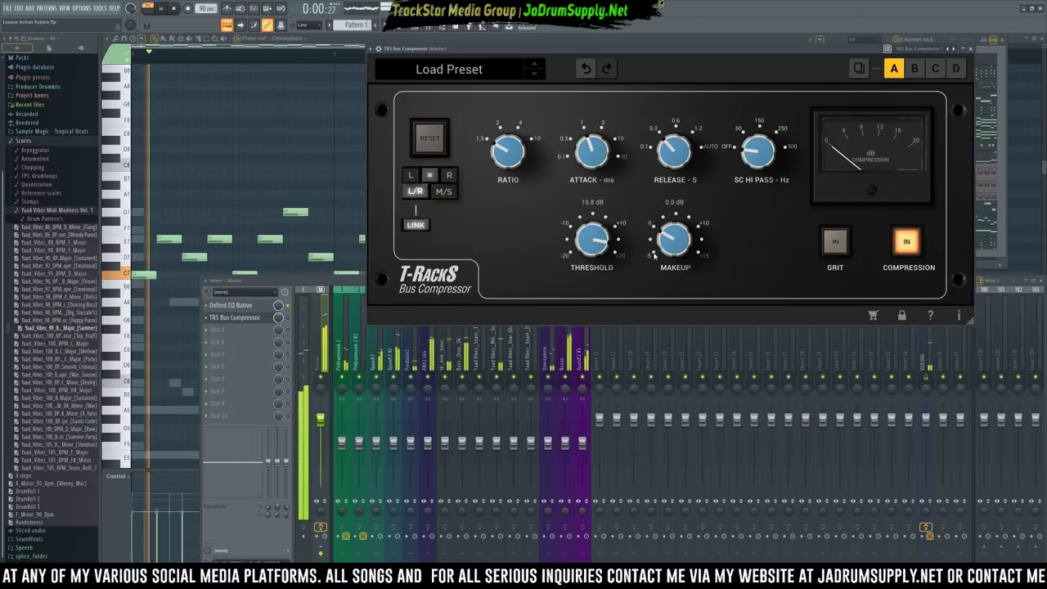
drag(592, 238, 605, 347)
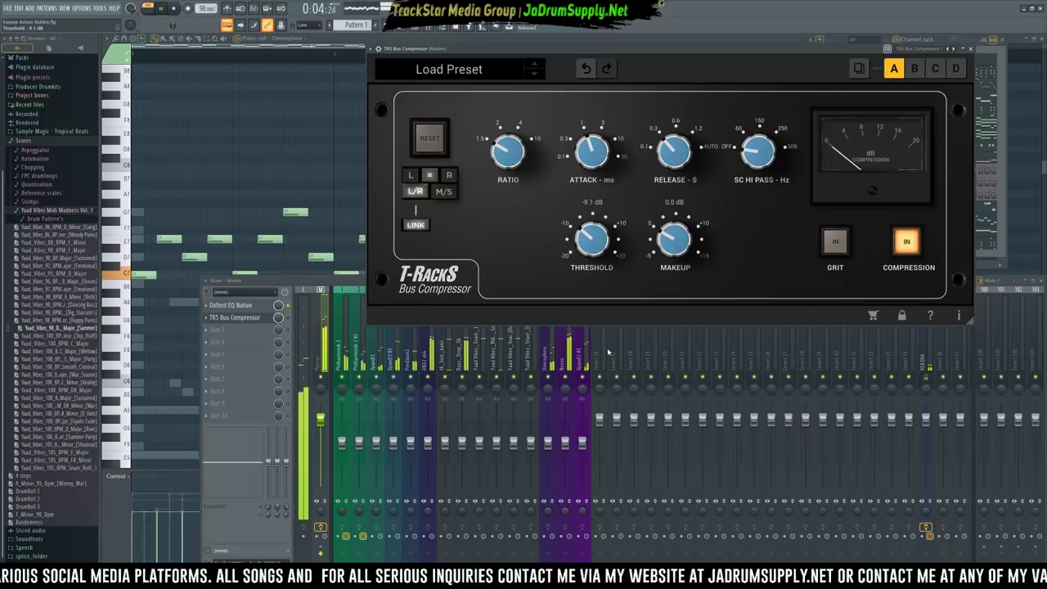
click(646, 147)
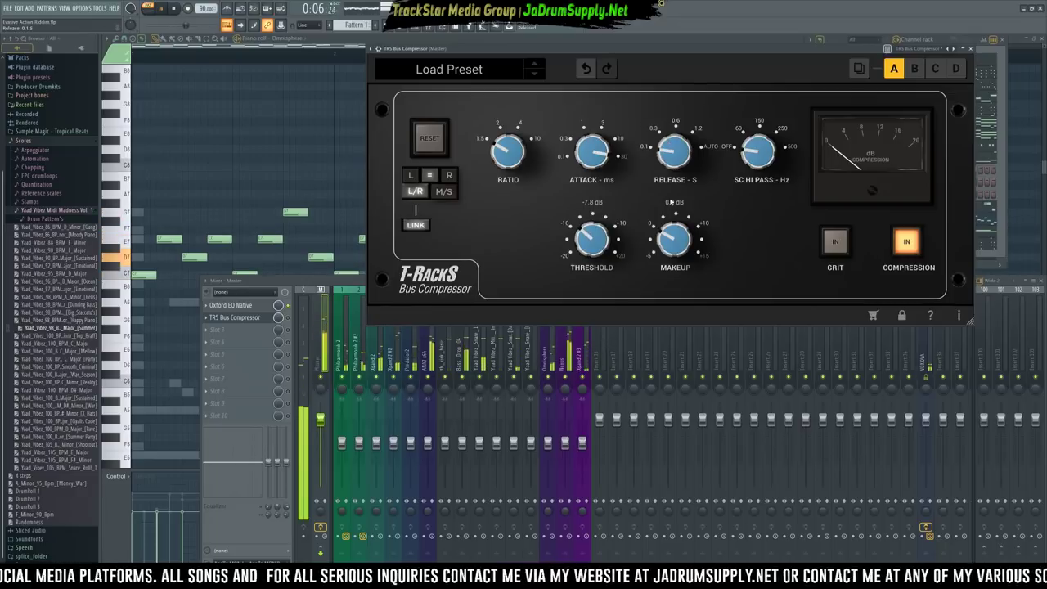
Enable the TR5 Bus Compressor's slot on the Master track and set its threshold to -0.6 dB and makeup to 1.9 dB
drag(588, 240, 587, 300)
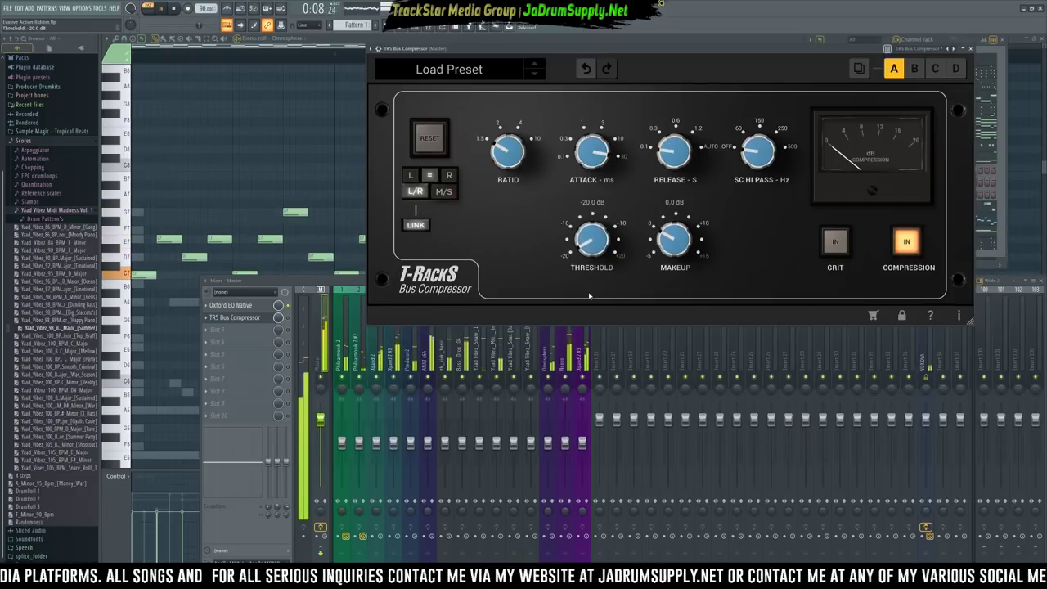
click(288, 317)
drag(592, 242, 604, 168)
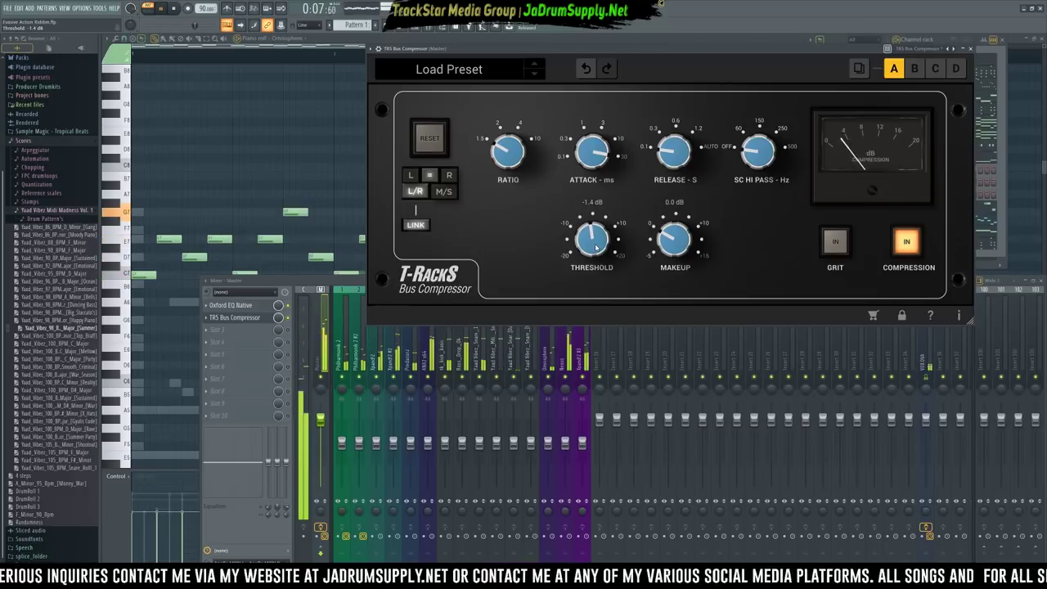
drag(597, 248, 597, 248)
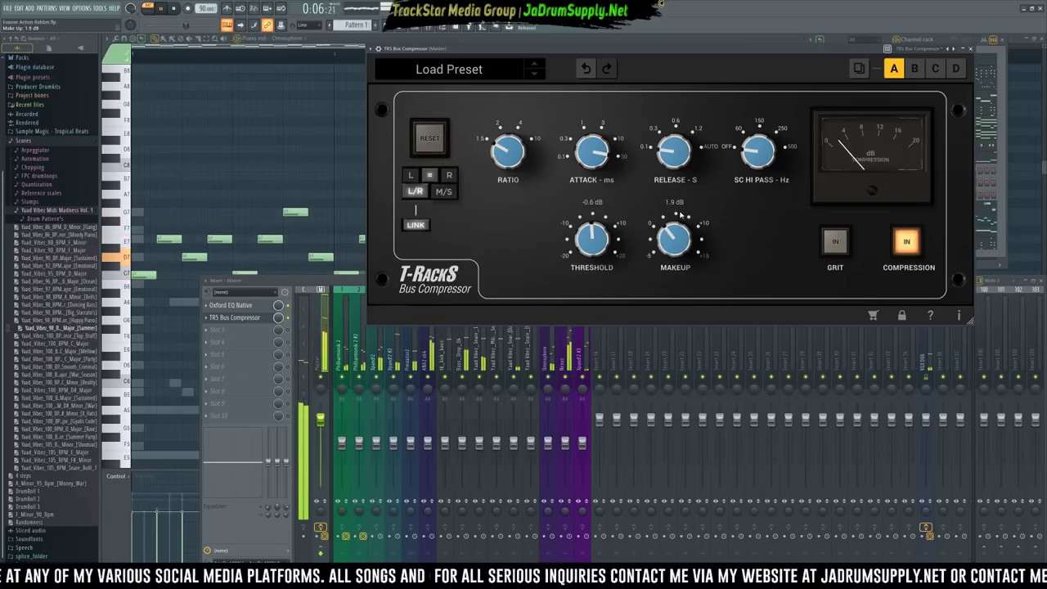
Compare the Master track with and without the bus compression, and stop playback
click(907, 245)
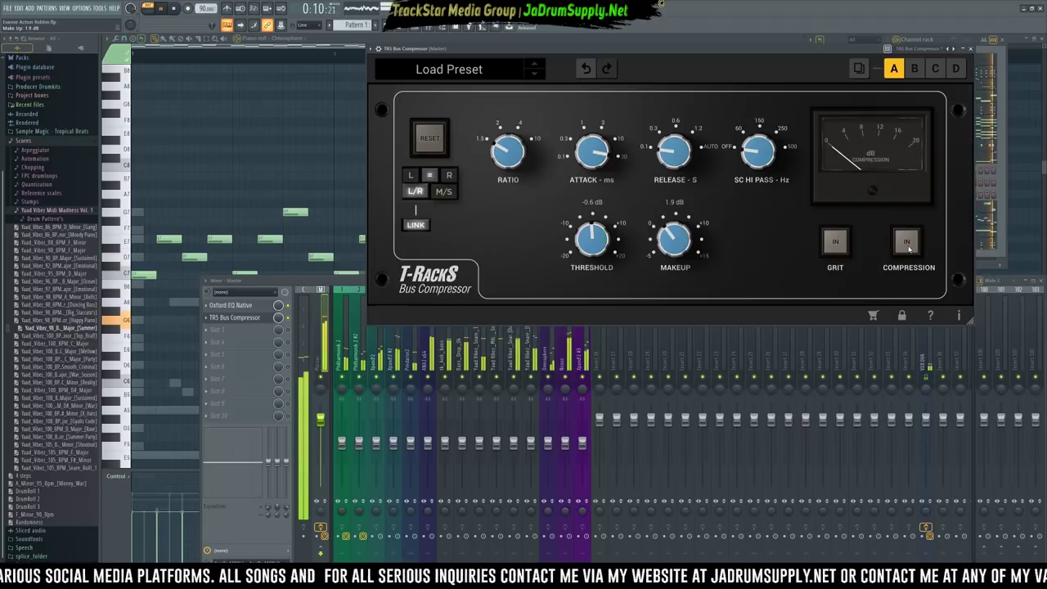
click(908, 245)
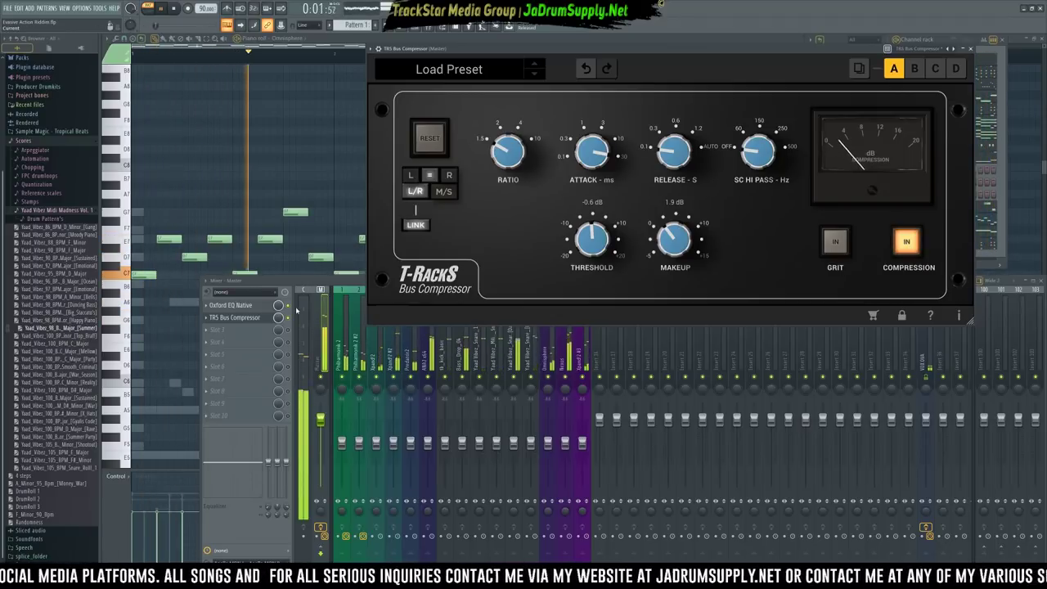
click(292, 316)
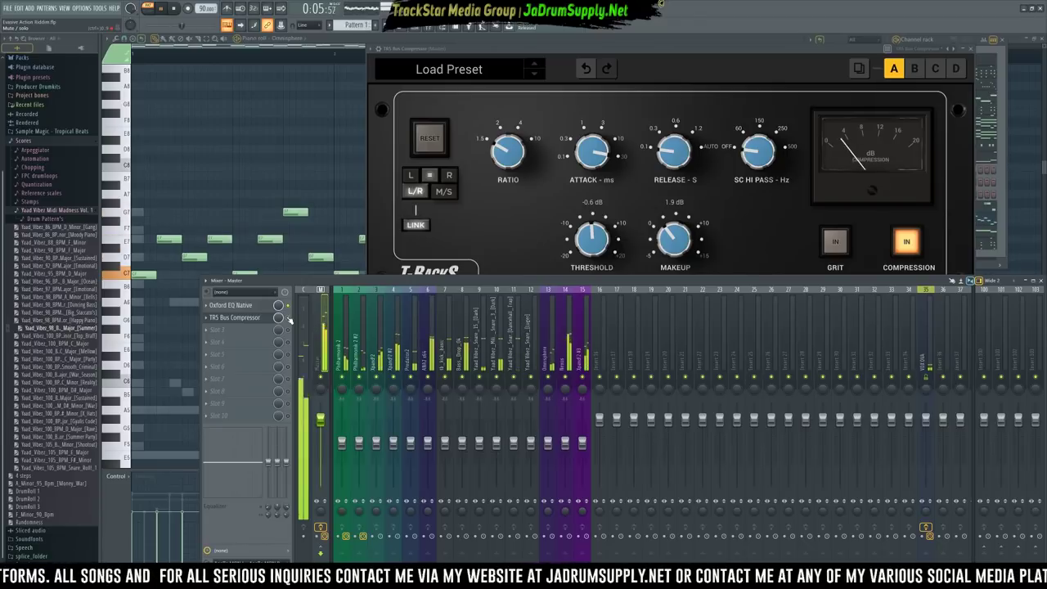
key(space)
Shrink the TR5 Bus Compressor window and detach it
click(757, 225)
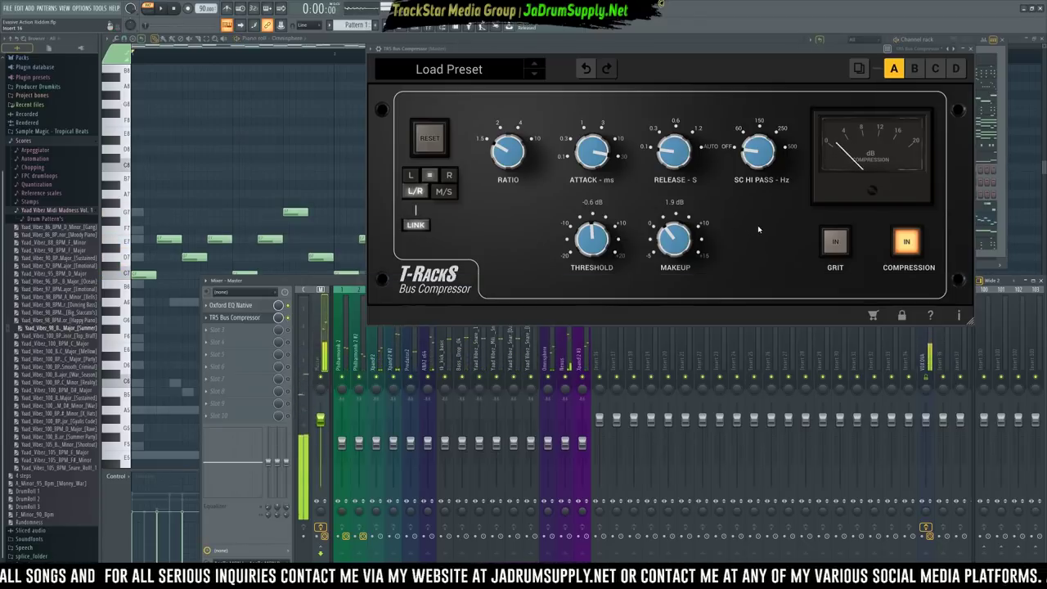
drag(971, 320, 647, 149)
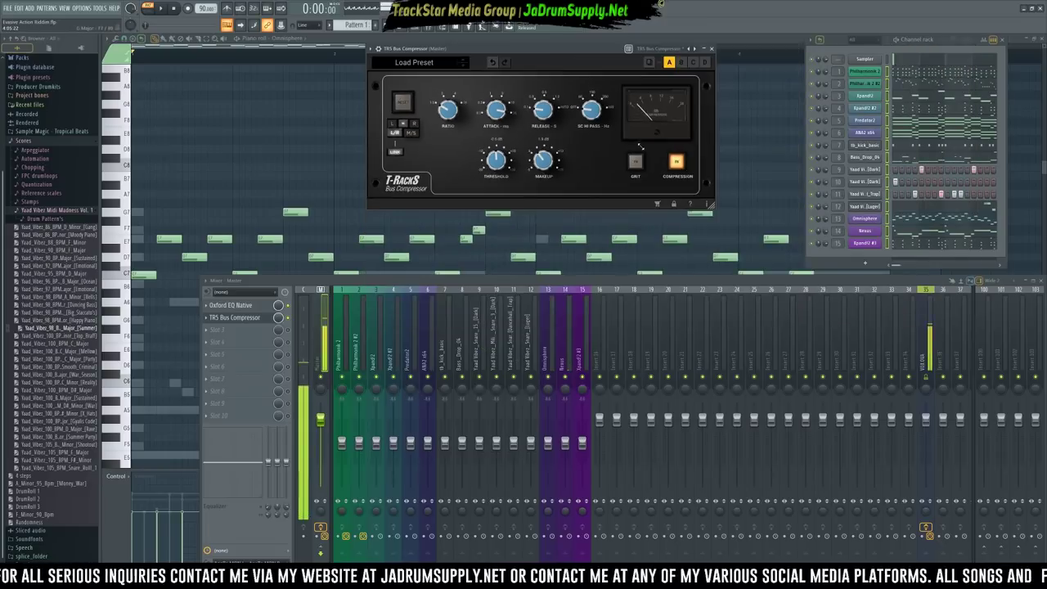
click(371, 48)
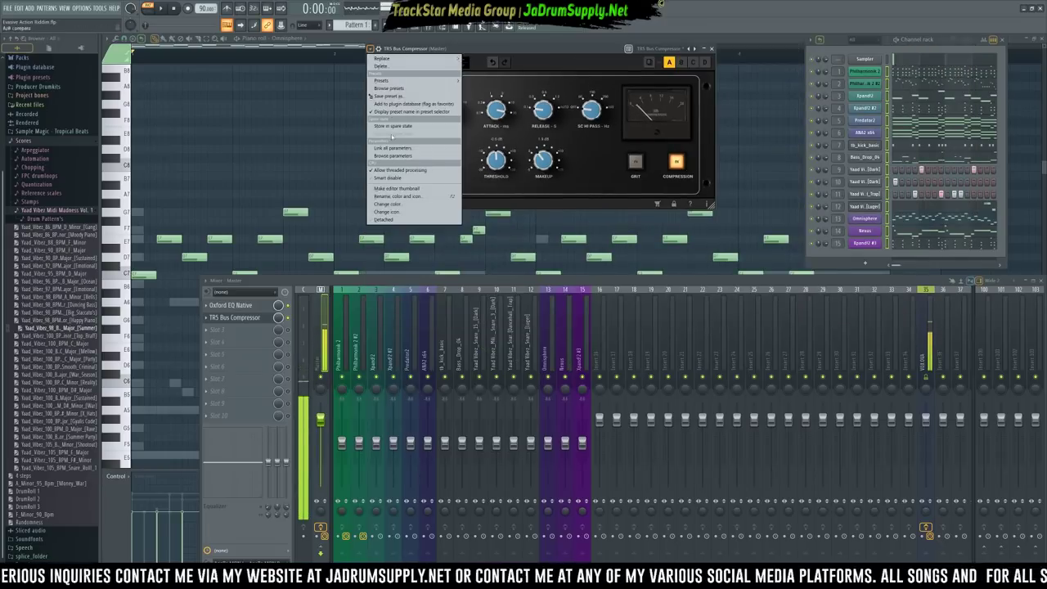
click(385, 221)
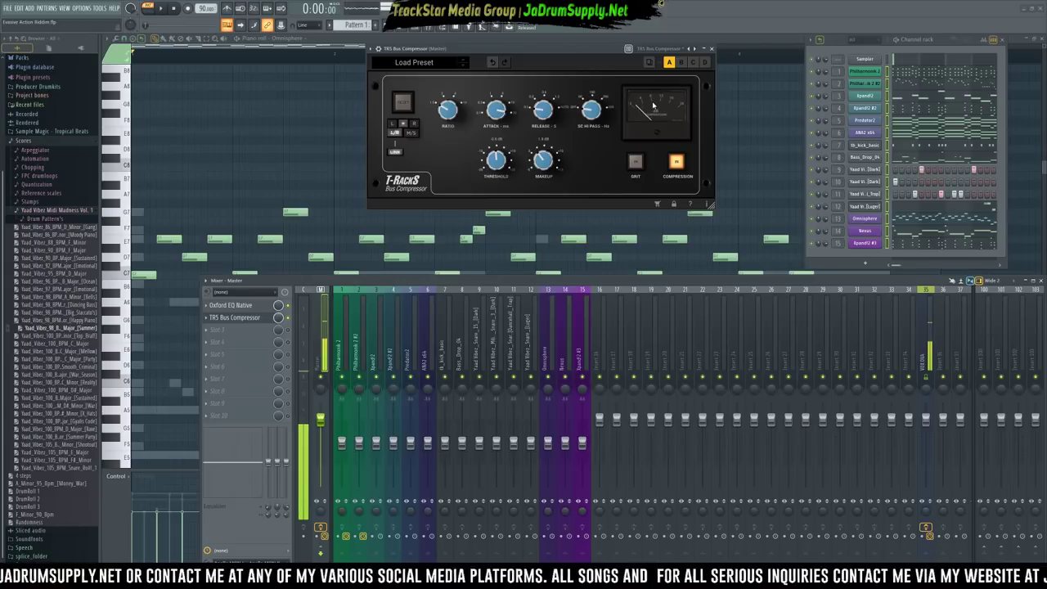
Hide the browser and move the TR5 Bus Compressor window to the workspace's upper-left corner, clear of the mixer
drag(559, 53, 249, 65)
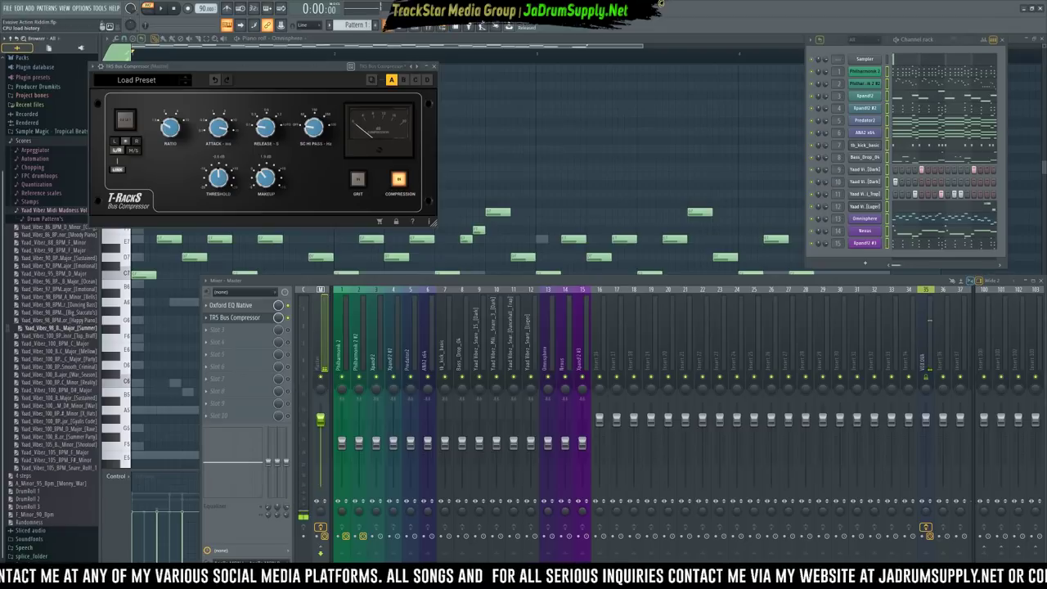
click(443, 28)
drag(232, 66, 145, 40)
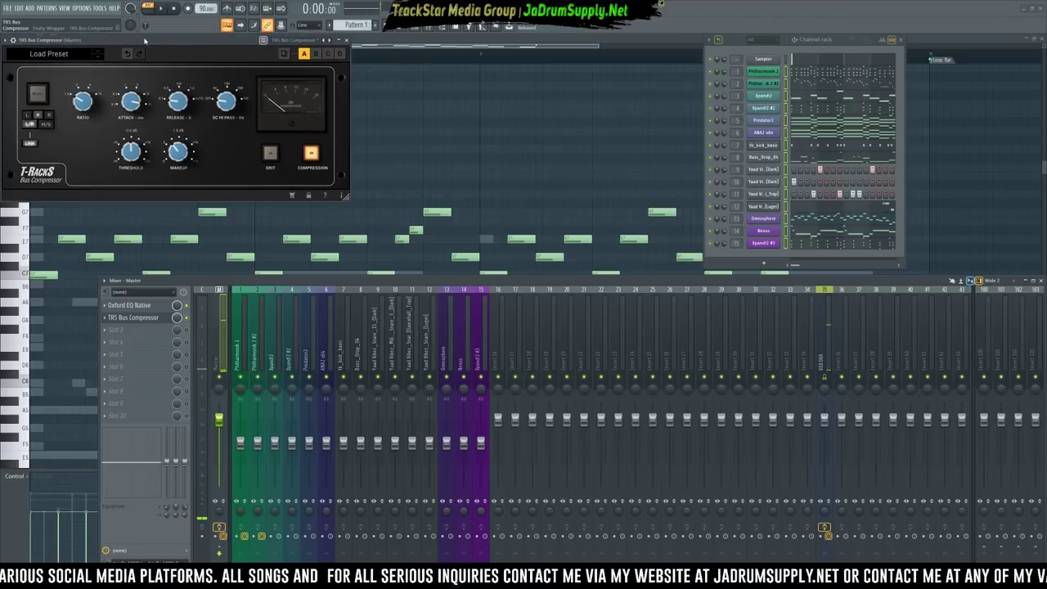
click(5, 40)
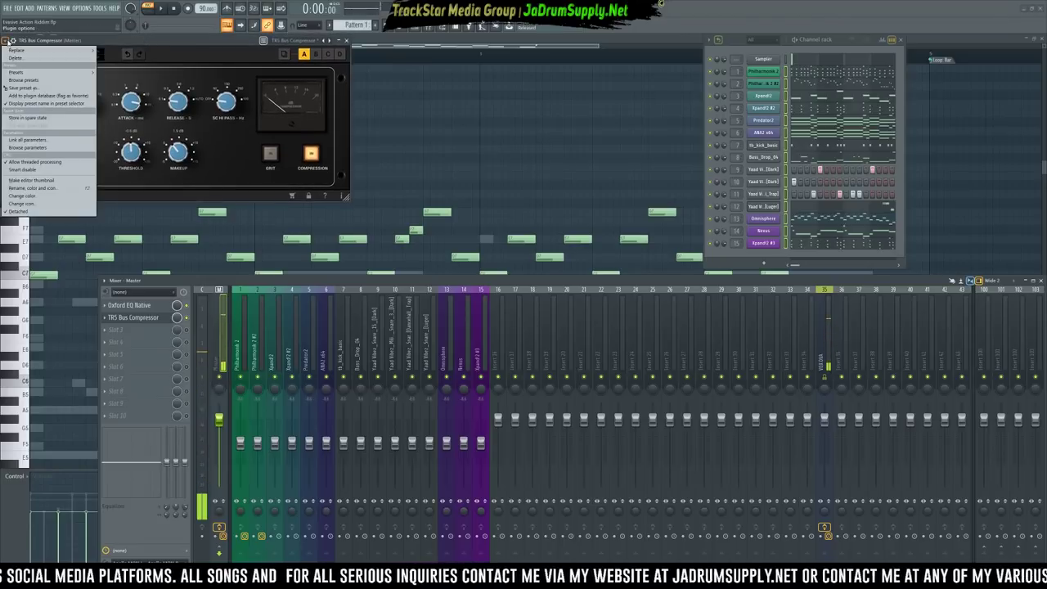
click(141, 39)
mouse_move(158, 42)
mouse_down()
mouse_move(169, 41)
mouse_move(160, 40)
mouse_up()
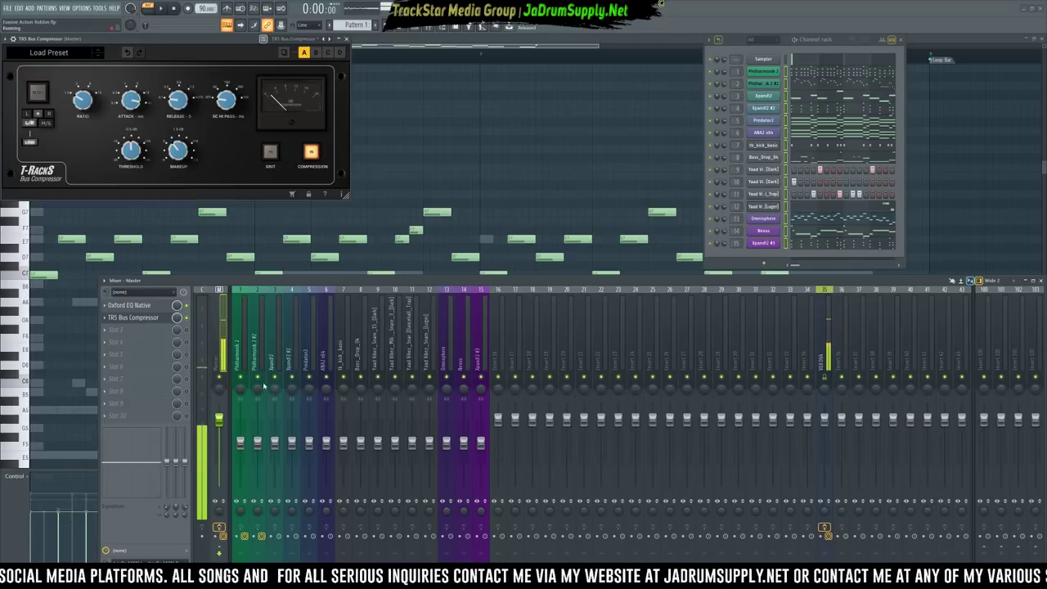
Lower the faders of tracks 1 to 15 together, raise only the Philharmonik 2 track's fader, and check it during playback
drag(243, 372, 481, 368)
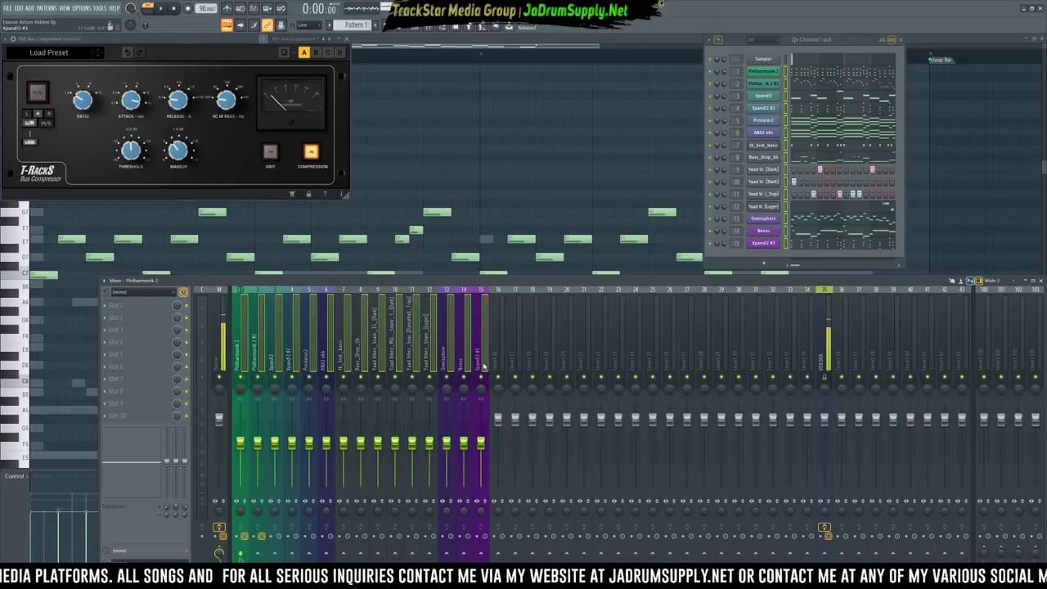
drag(481, 443, 482, 487)
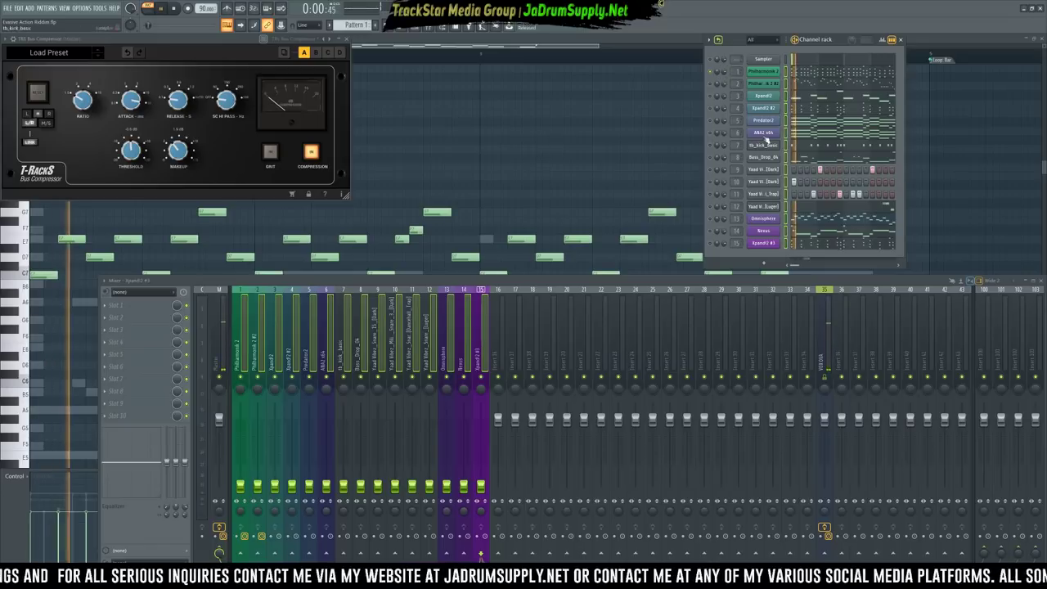
click(240, 486)
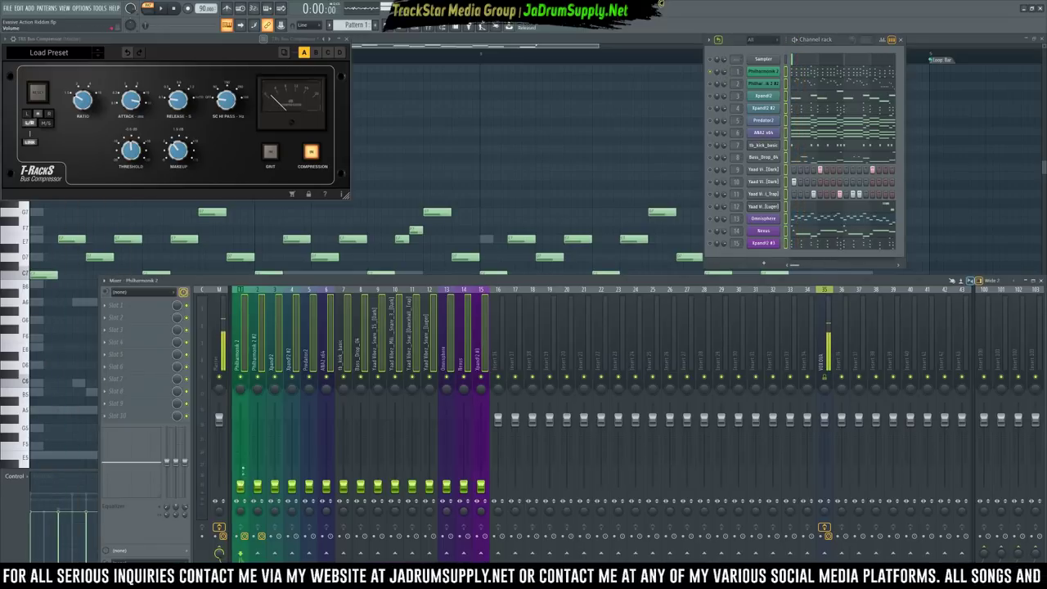
drag(239, 486, 239, 442)
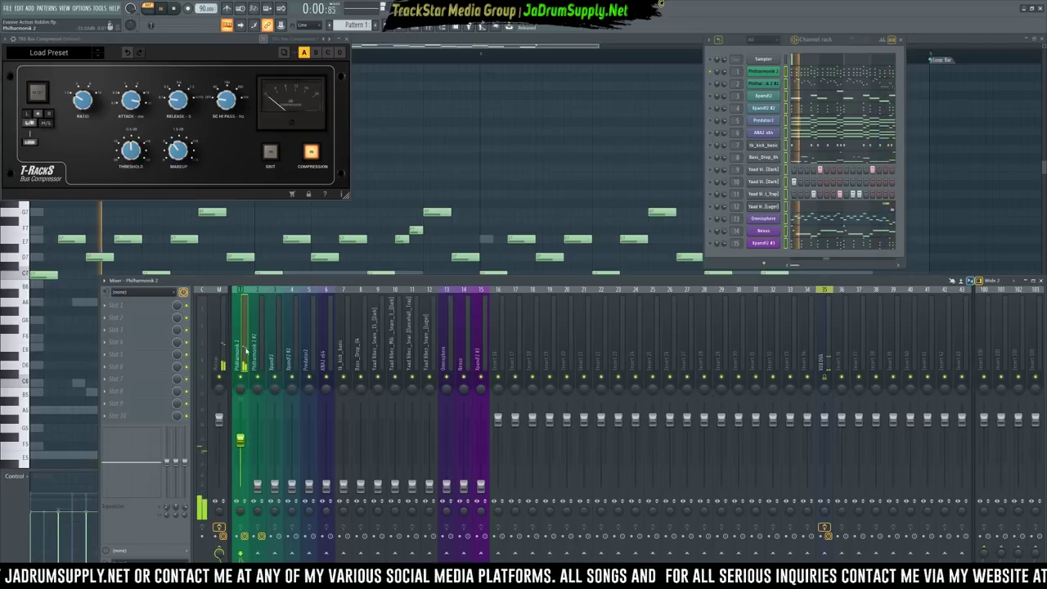
key(space)
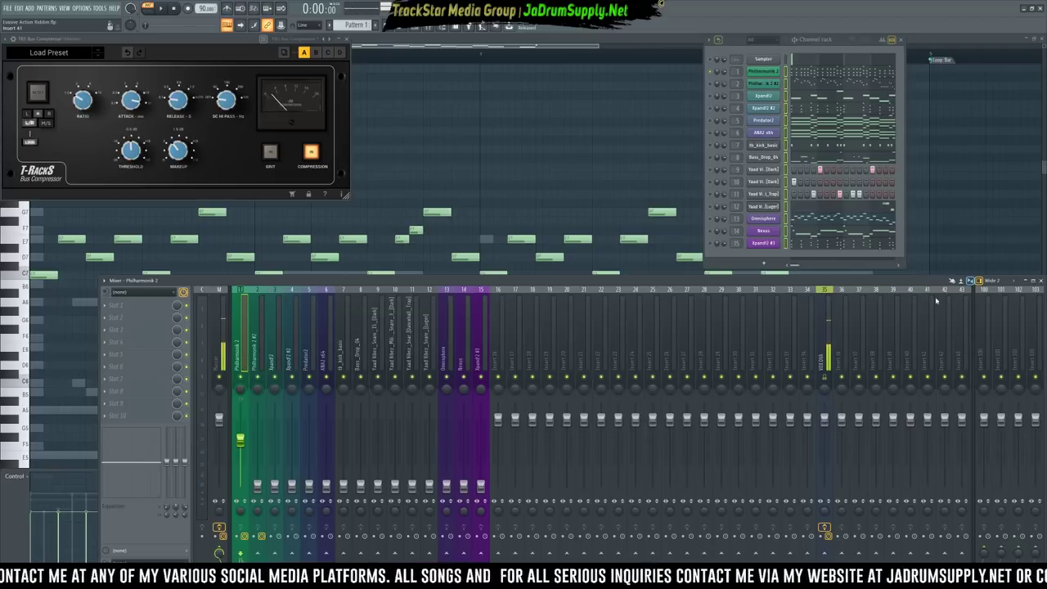
Rename mixer track Insert 100 as REVERB and give it a green color
click(985, 337)
right_click(985, 338)
click(996, 298)
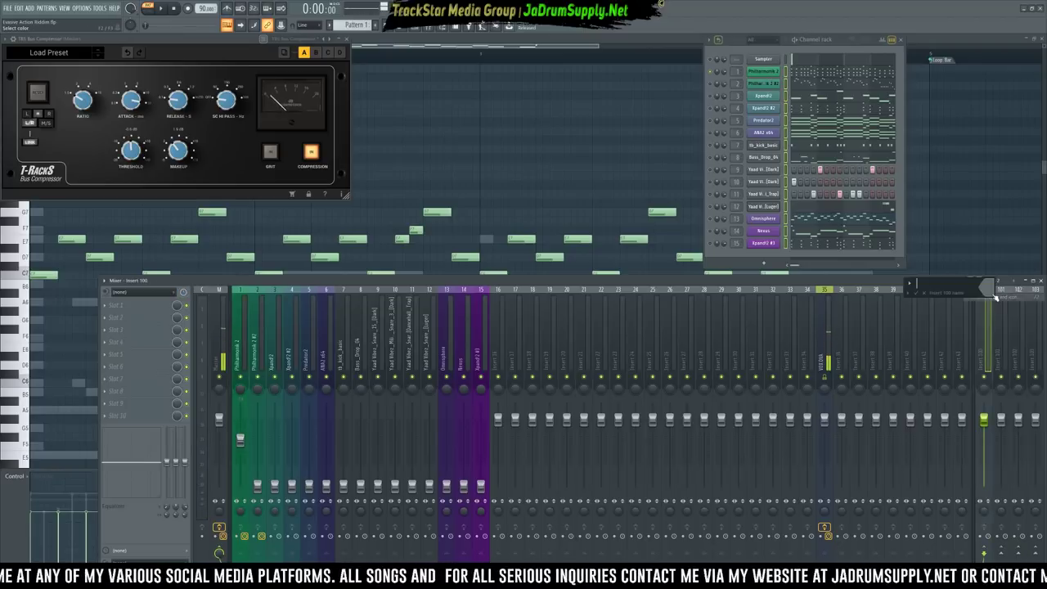
text(REVERB)
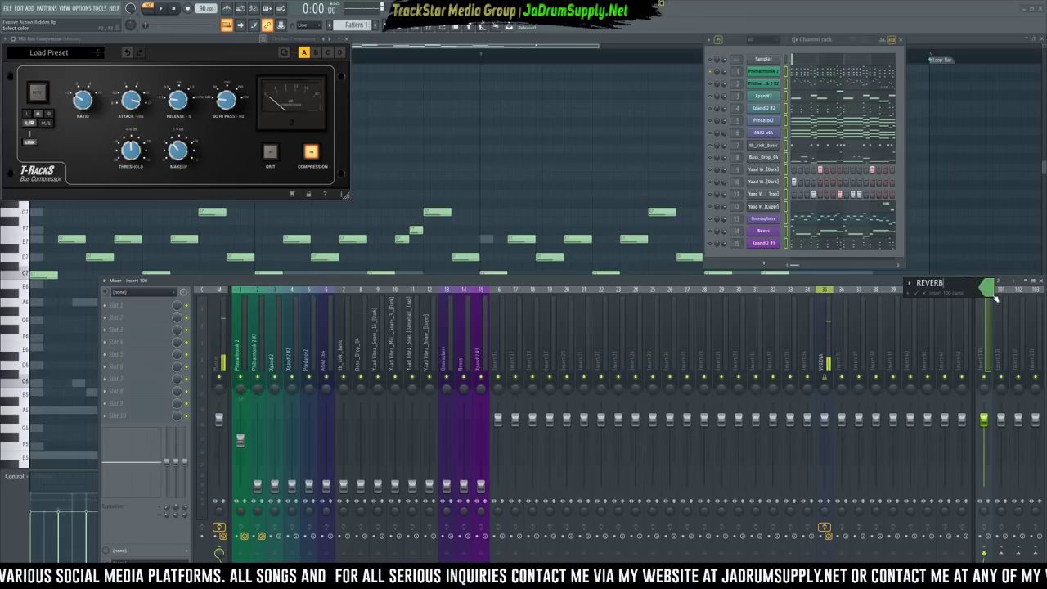
key(Return)
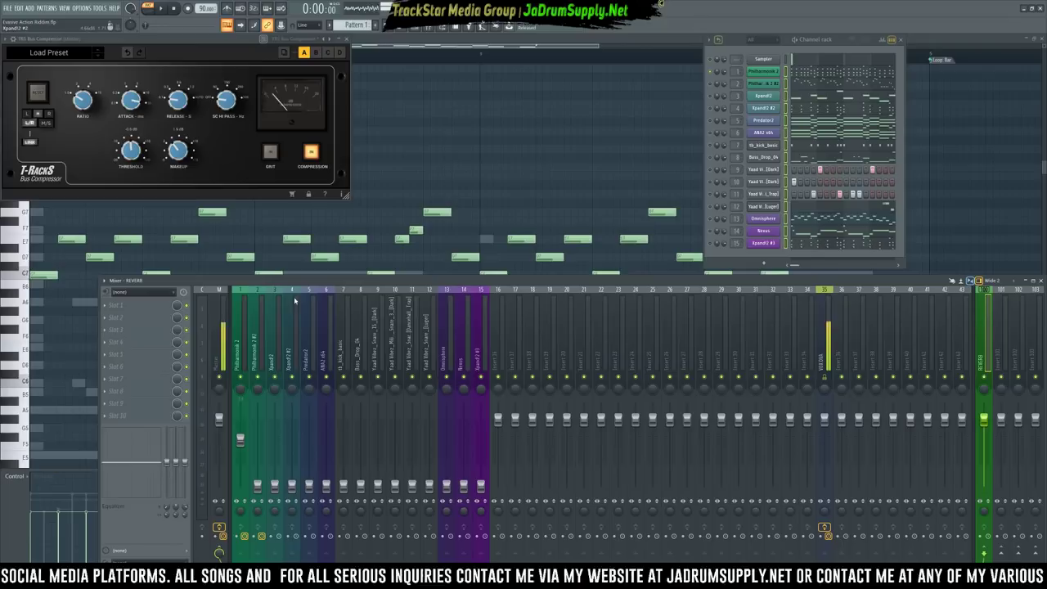
Load Eventide's SP2016 Reverb as the first effect on the REVERB track and move its window clear of the compressor
click(156, 304)
mouse_move(215, 313)
mouse_move(233, 257)
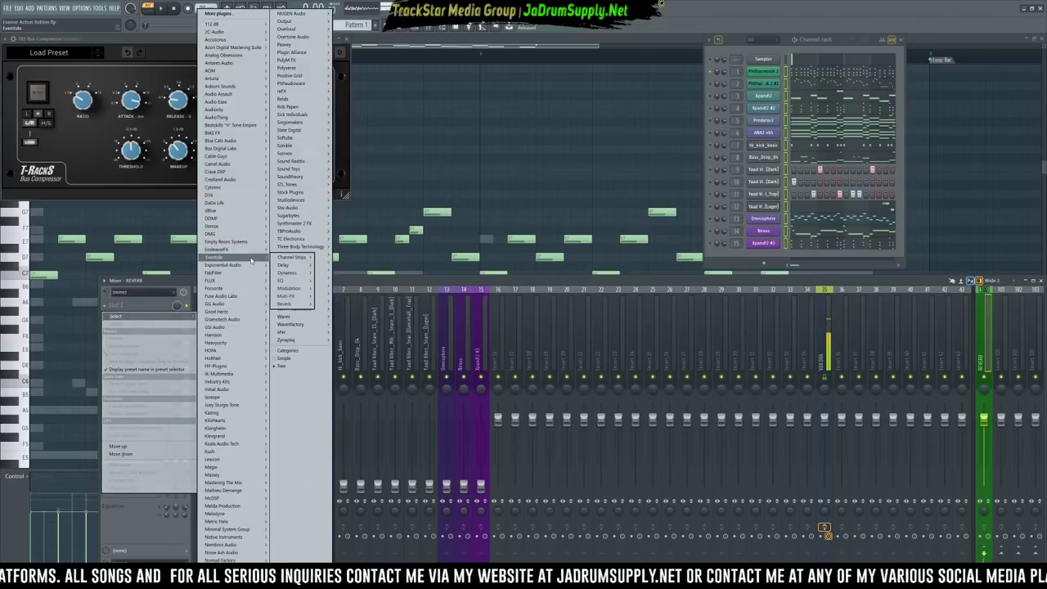
mouse_move(293, 296)
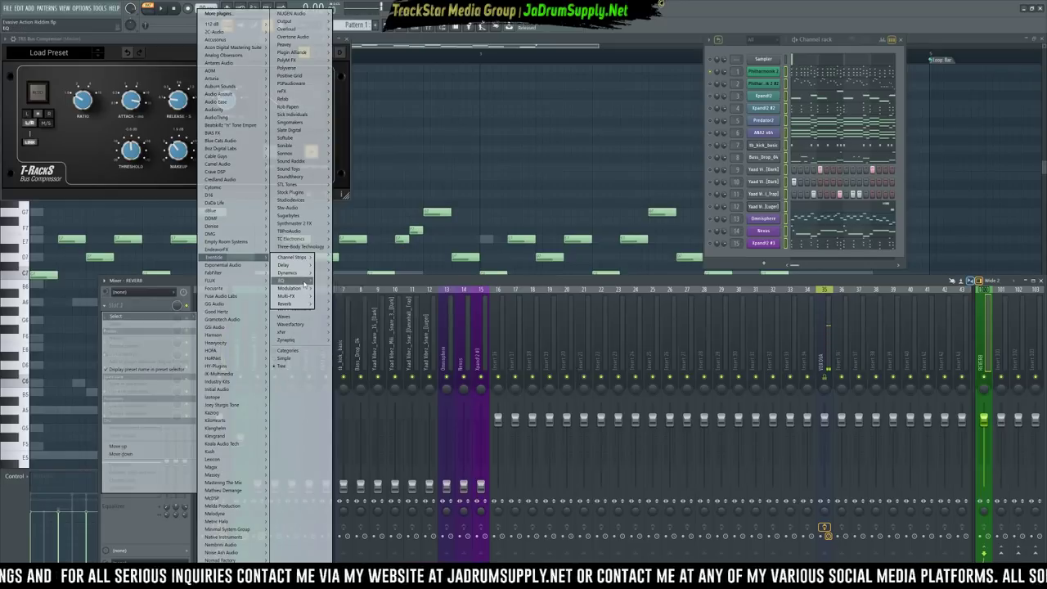
mouse_move(302, 279)
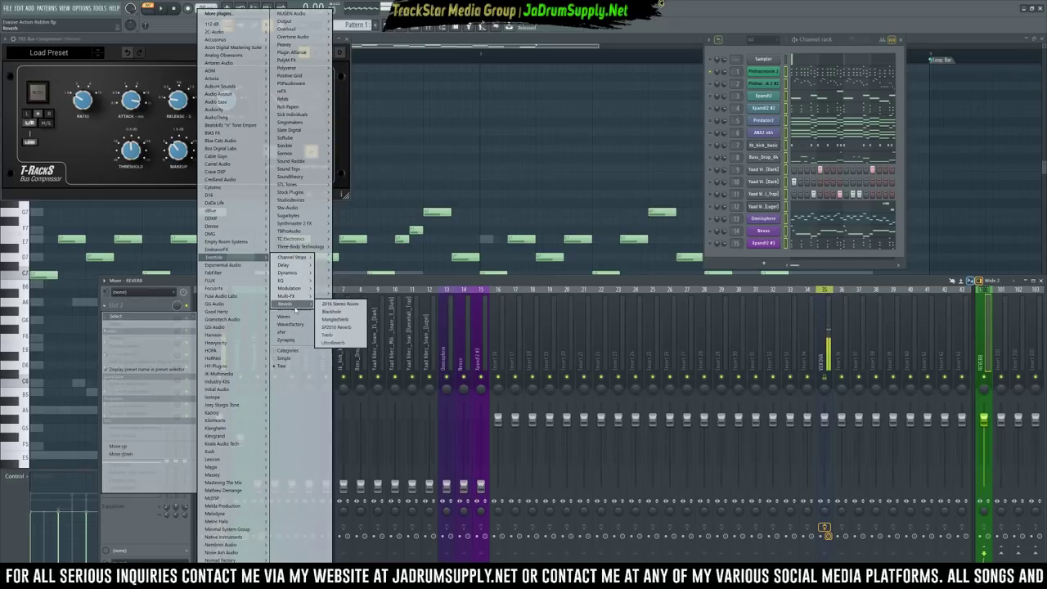
click(331, 327)
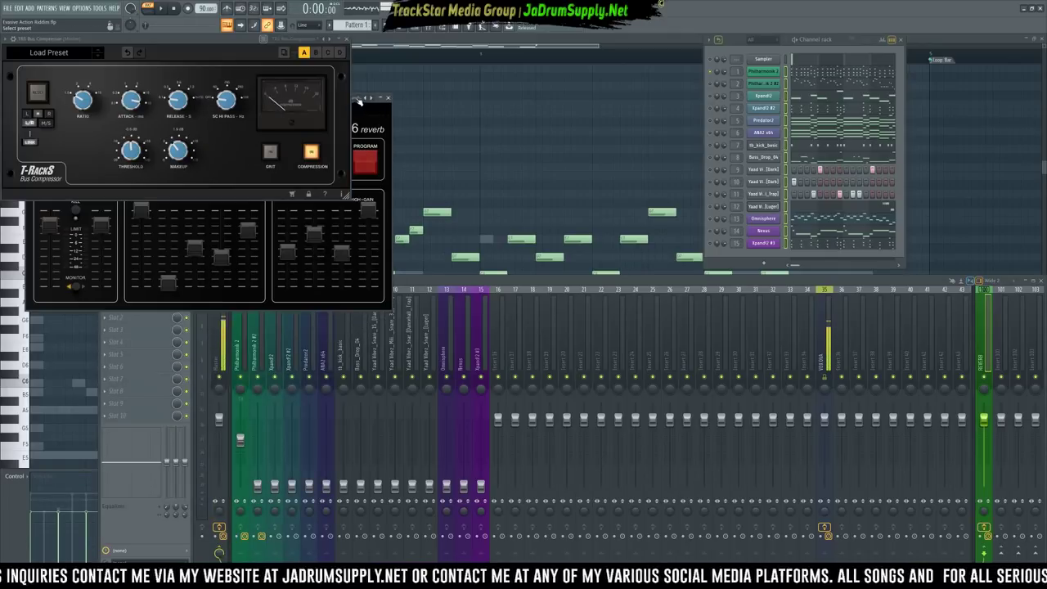
drag(373, 107, 827, 90)
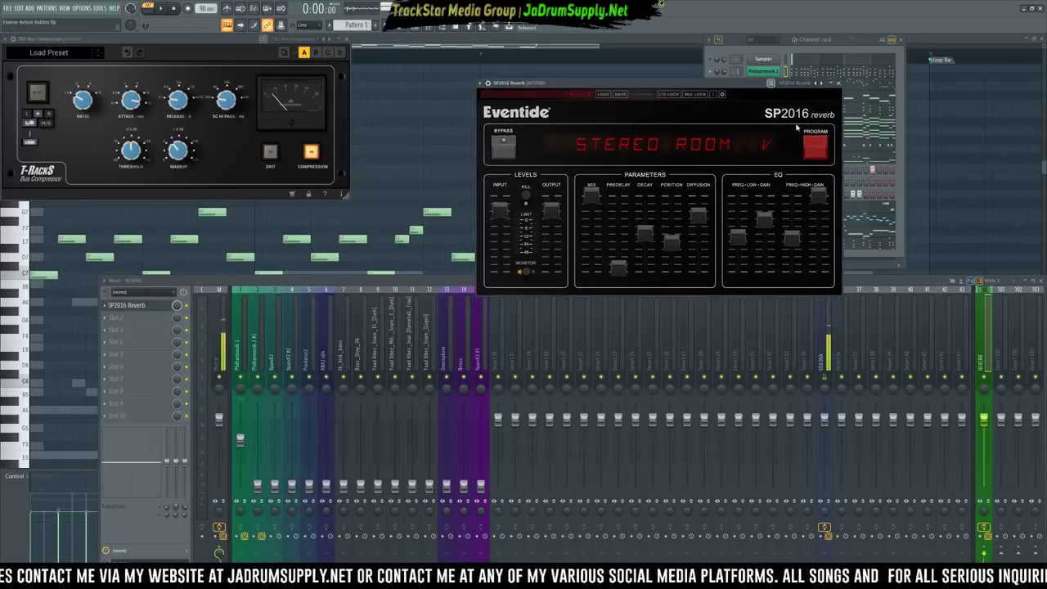
Load the Airy Space preset in the SP2016 Reverb and set its EQ high gain to -4 dB
click(571, 96)
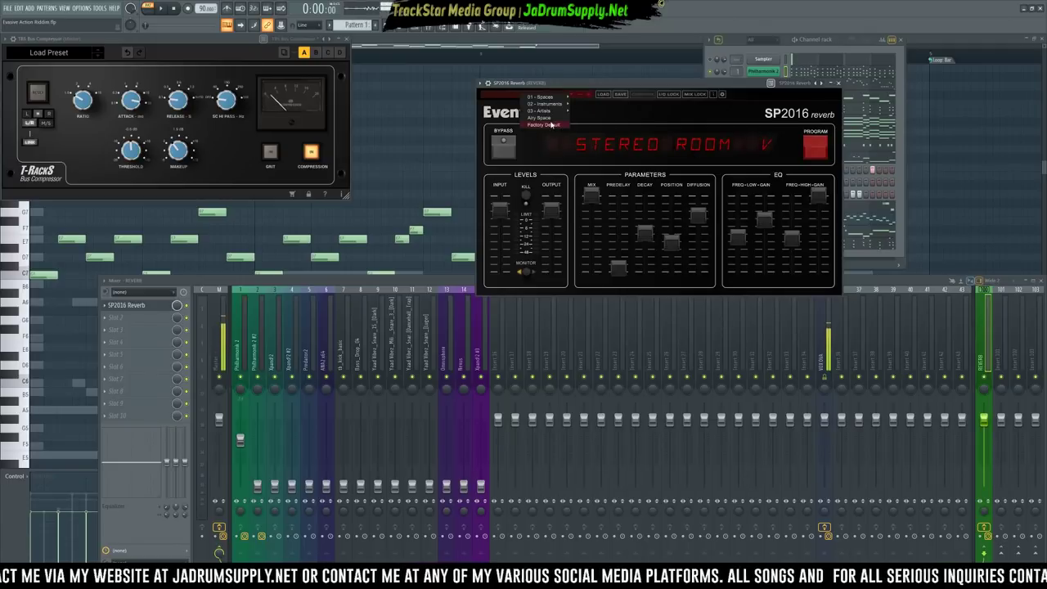
click(546, 117)
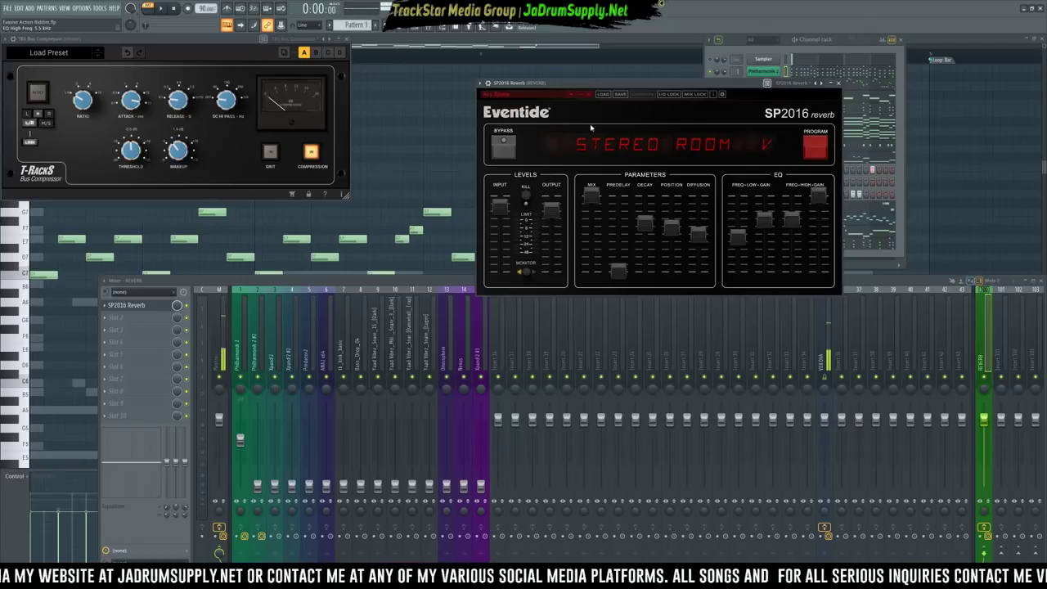
drag(818, 197, 819, 231)
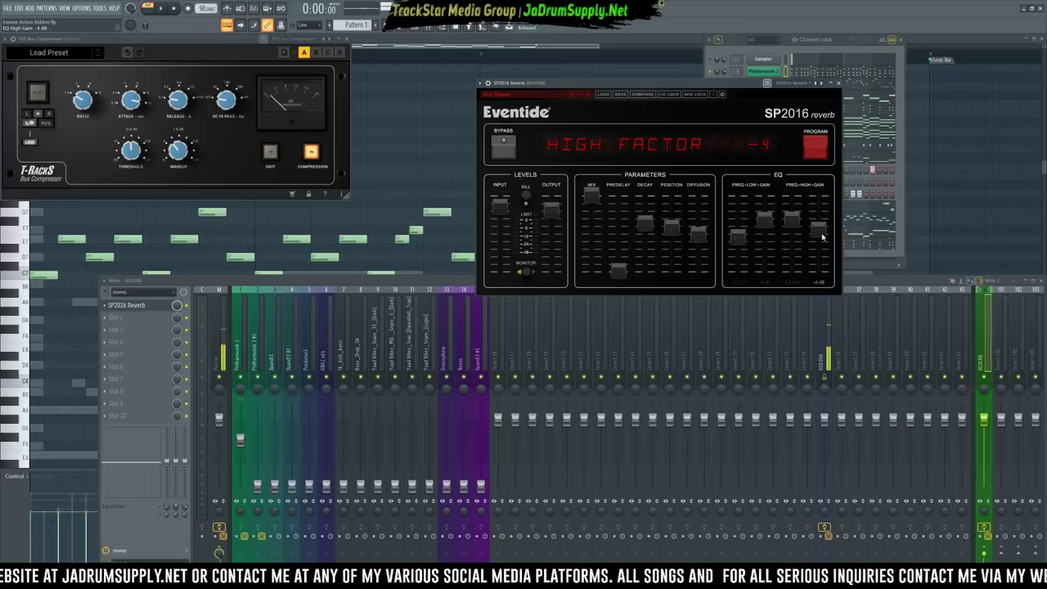
Add Crave EQ as the second effect on the REVERB track, and move the bus compressor and Crave EQ windows apart
click(143, 319)
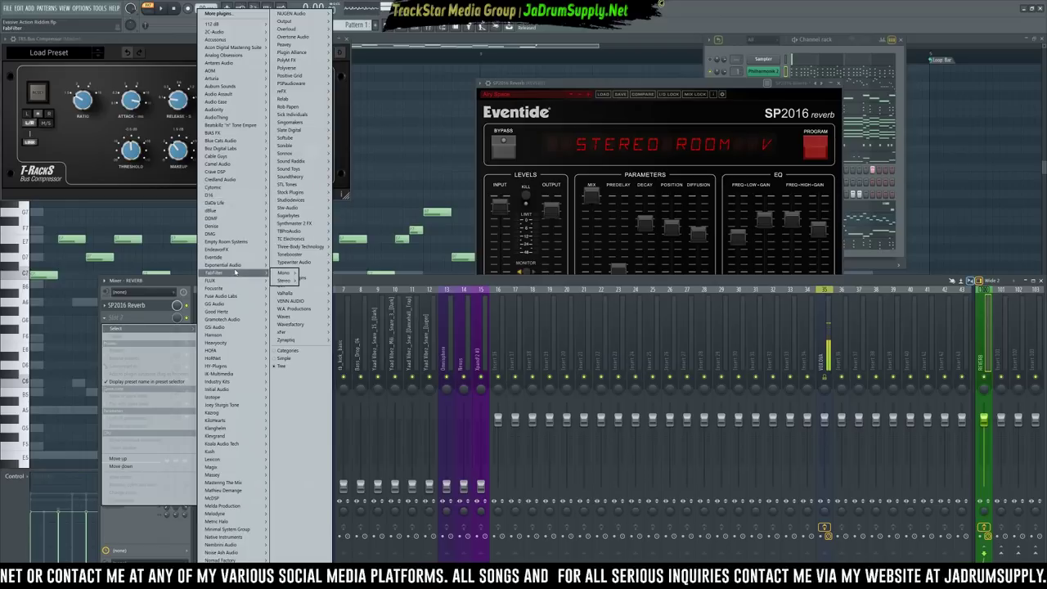
mouse_move(233, 237)
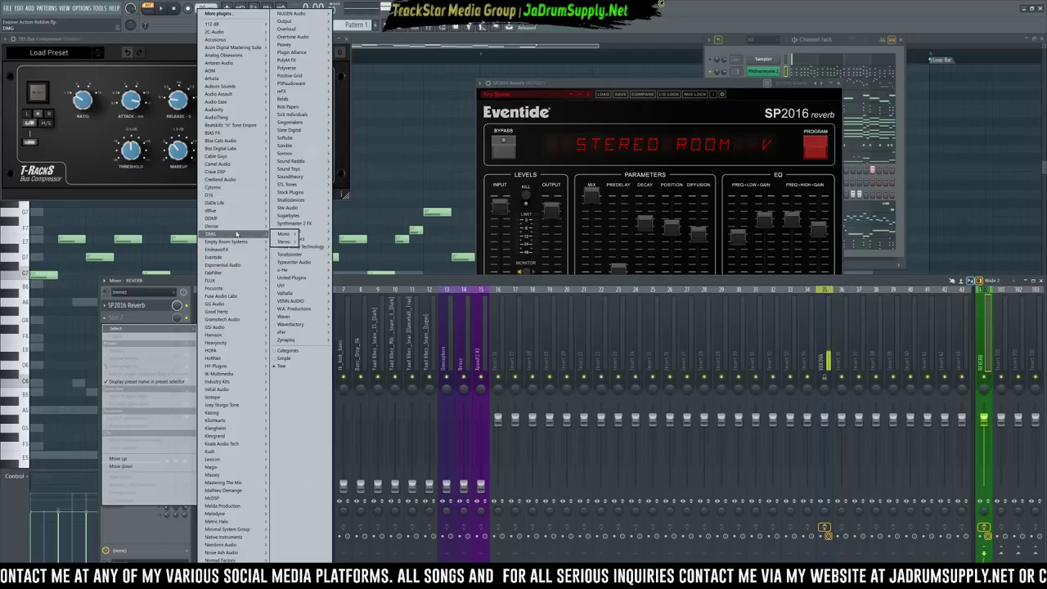
mouse_move(233, 172)
click(287, 171)
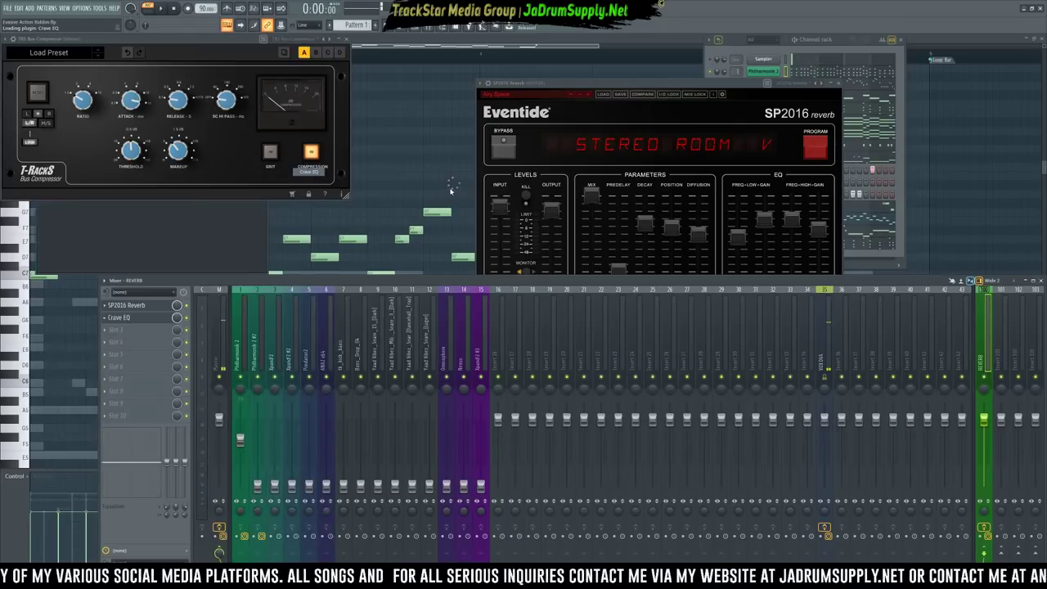
drag(230, 48, 226, 414)
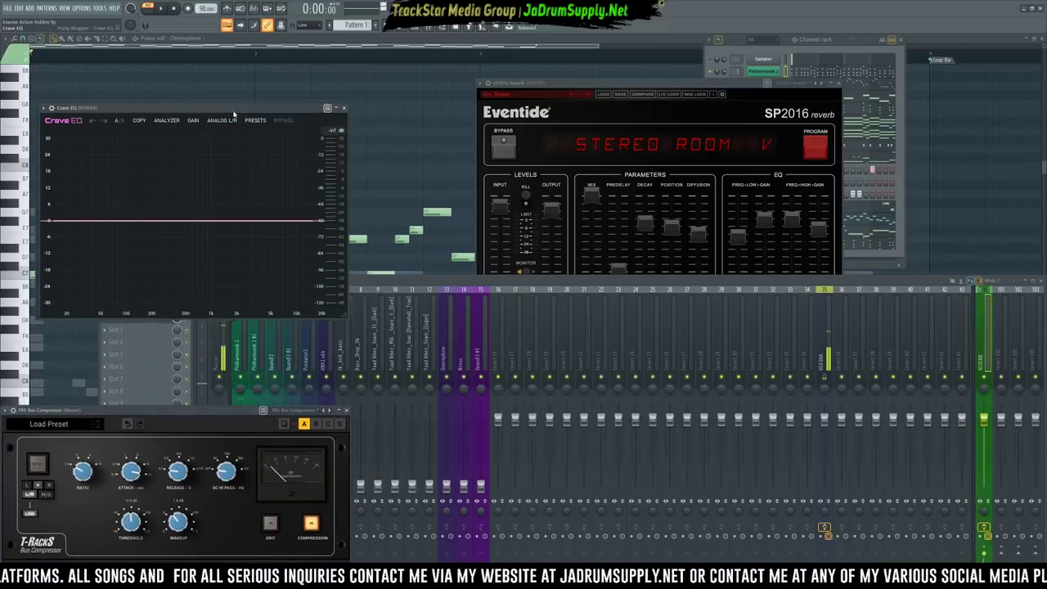
drag(70, 108, 542, 154)
Add a point at each end of the Crave EQ curve and make the upper one a High Cut filter
click(512, 267)
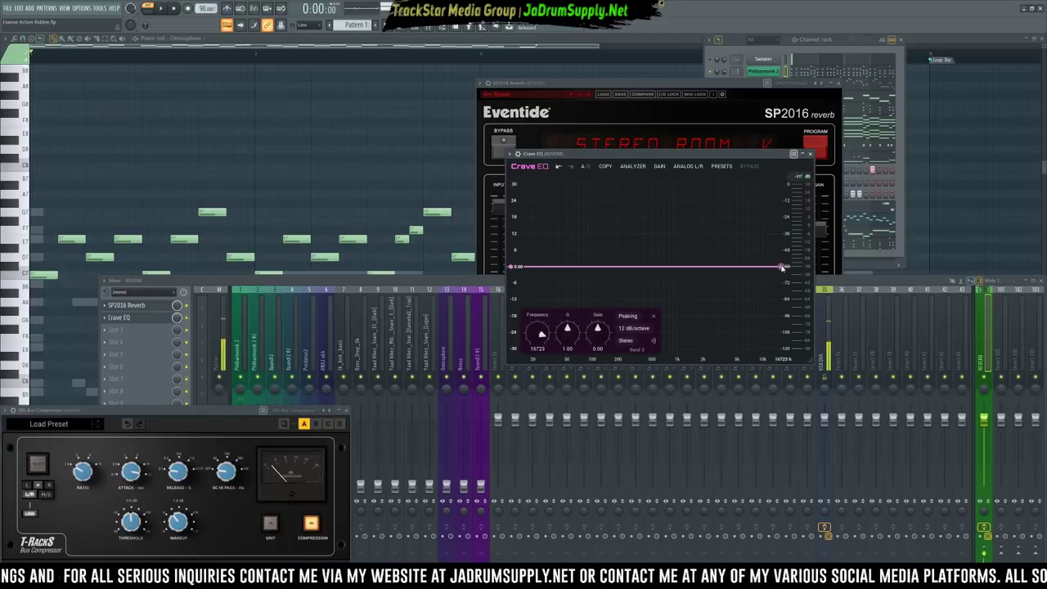
right_click(783, 266)
mouse_move(819, 279)
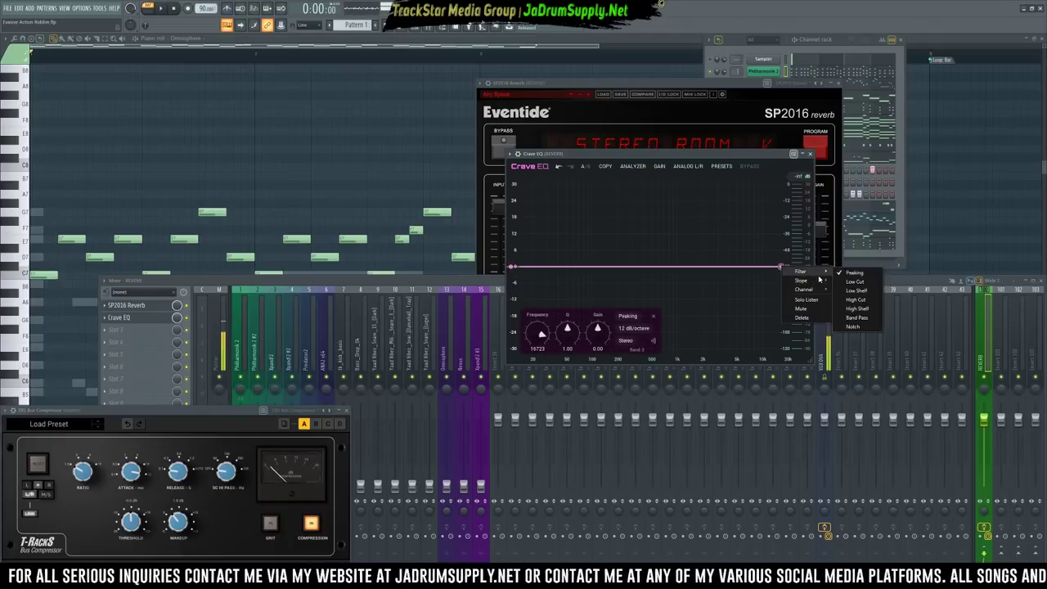
click(856, 300)
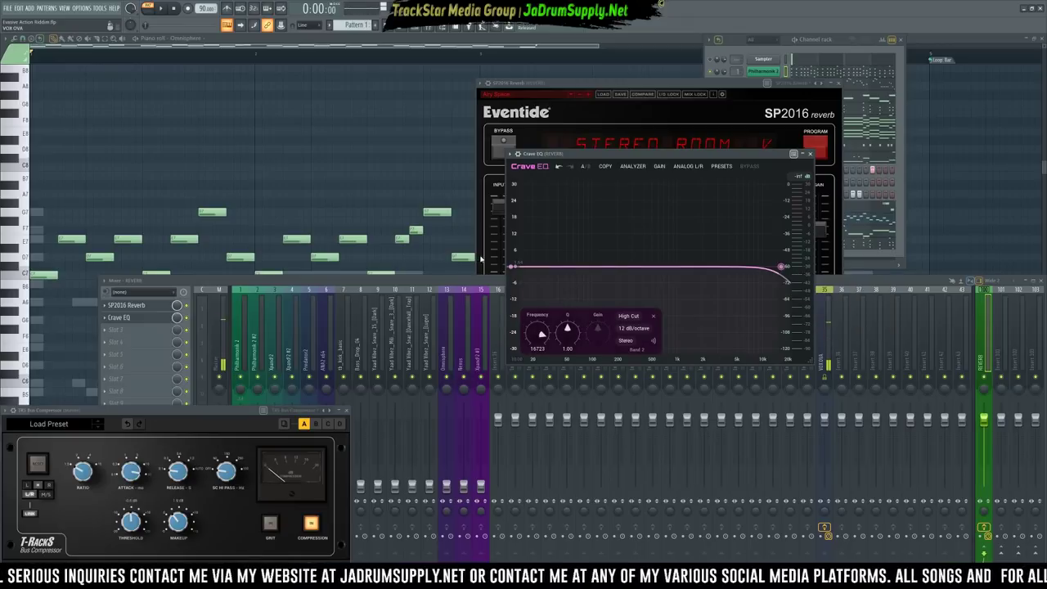
Make the lower point a Low Cut at about 132 Hz and move the High Cut to about 13.7 kHz, both at 48 dB/octave
right_click(513, 268)
mouse_move(544, 281)
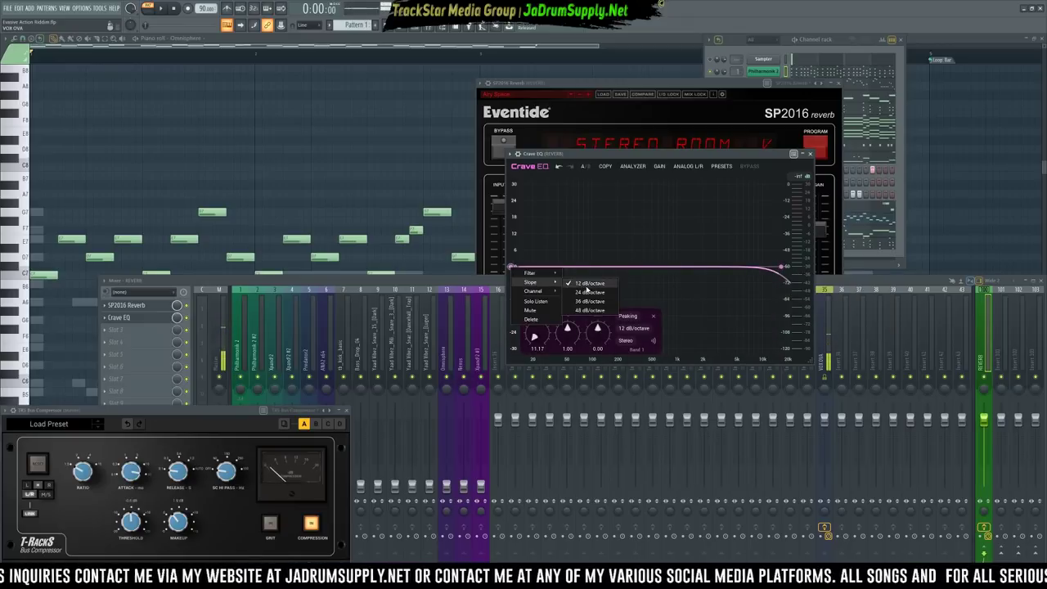
click(583, 290)
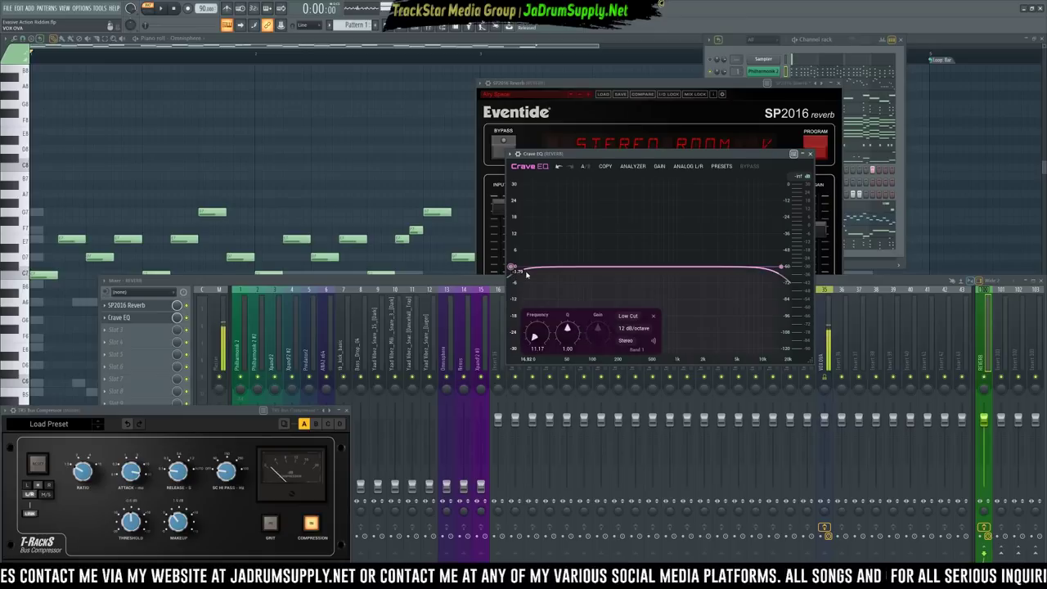
drag(512, 271, 603, 275)
scroll(783, 268, up, 2)
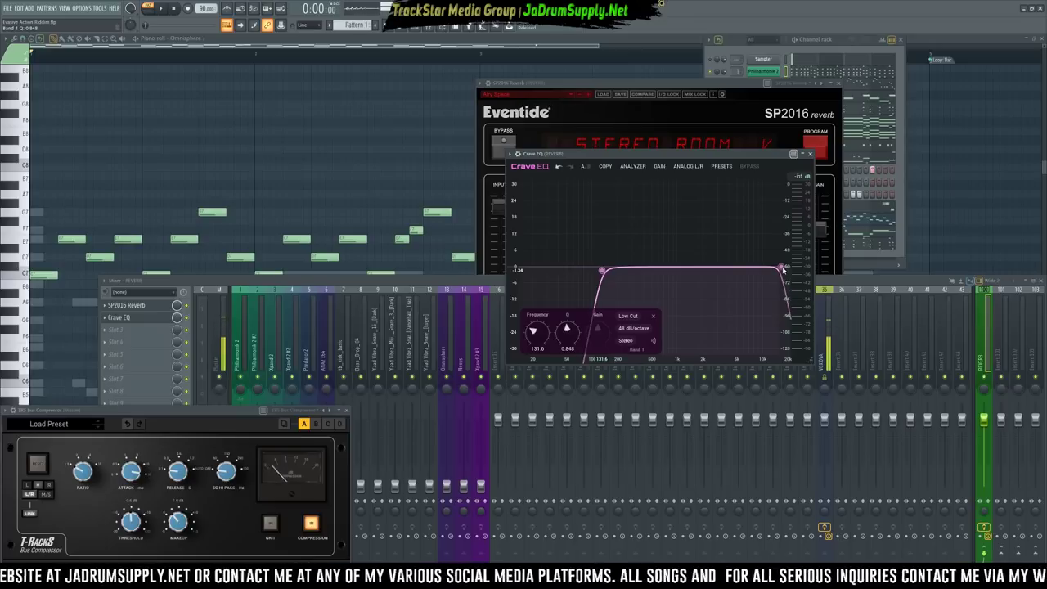
drag(782, 269, 774, 270)
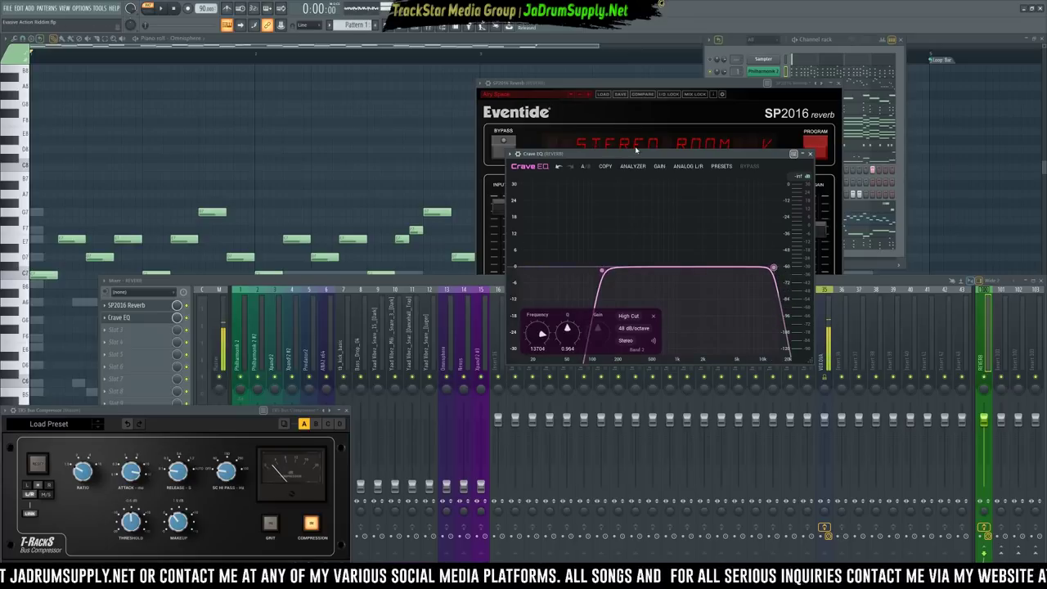
Arrange the SP2016 Reverb and Crave EQ windows side by side above the mixer
drag(689, 85, 357, 75)
drag(615, 154, 693, 84)
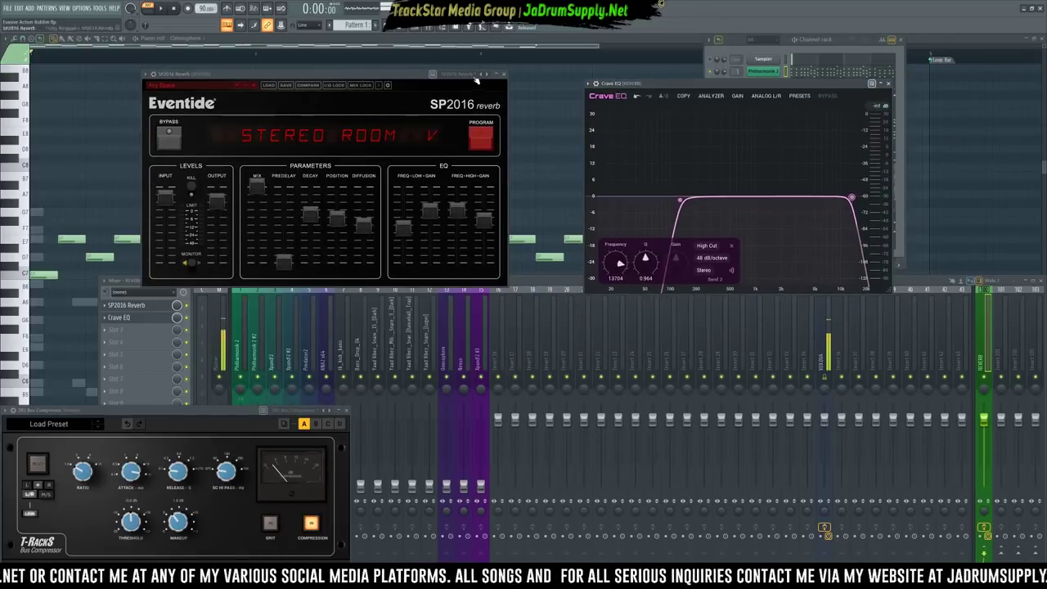
drag(416, 74, 488, 76)
drag(666, 86, 666, 79)
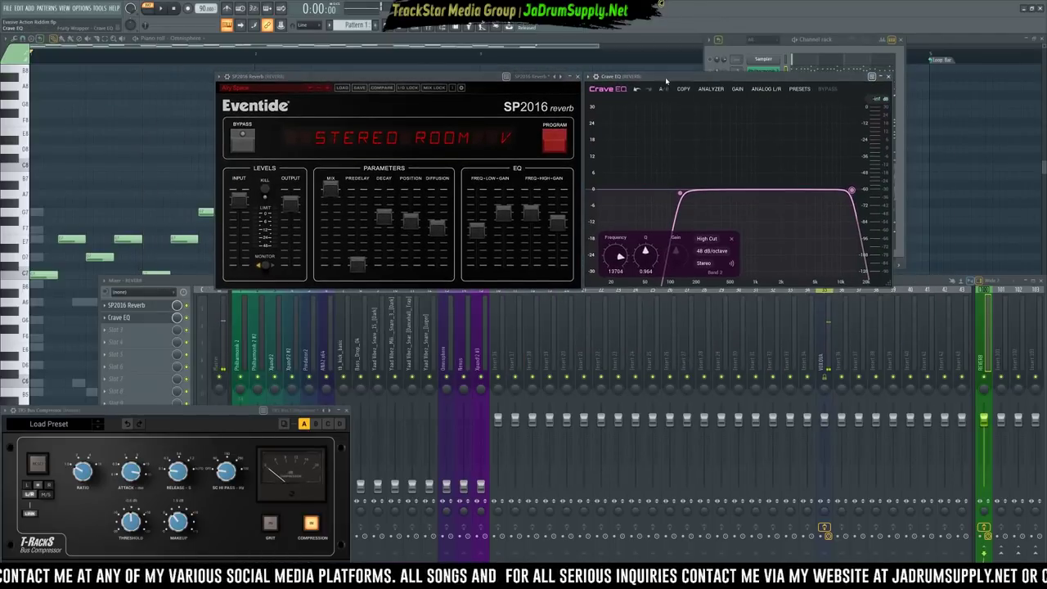
drag(463, 76, 462, 74)
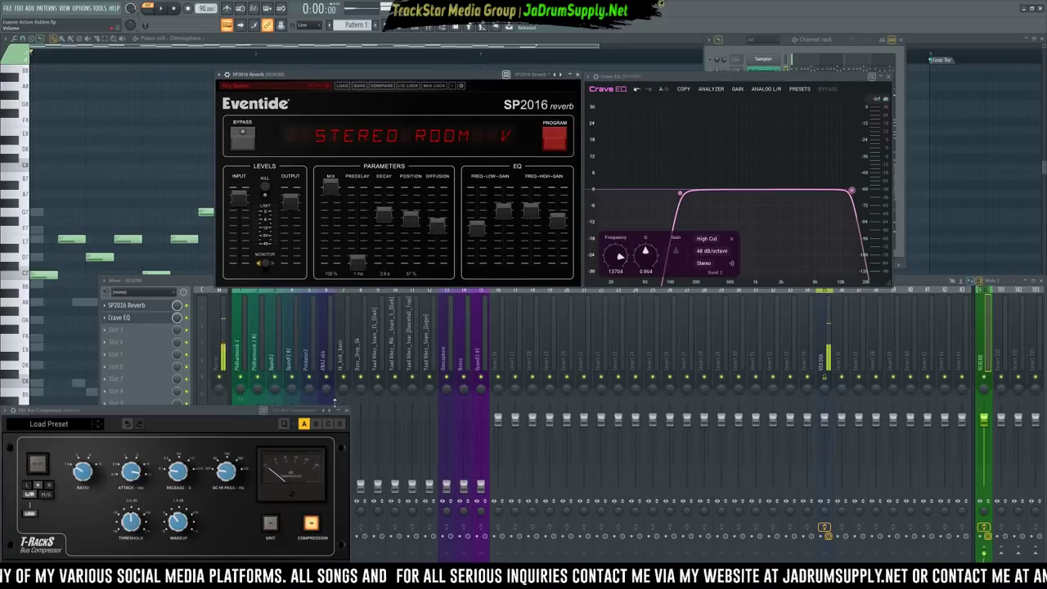
Place the reattached TR5 Bus Compressor window behind the mixer in the workspace's lower-left corner, and toggle its slot on the Master track
drag(159, 415, 209, 362)
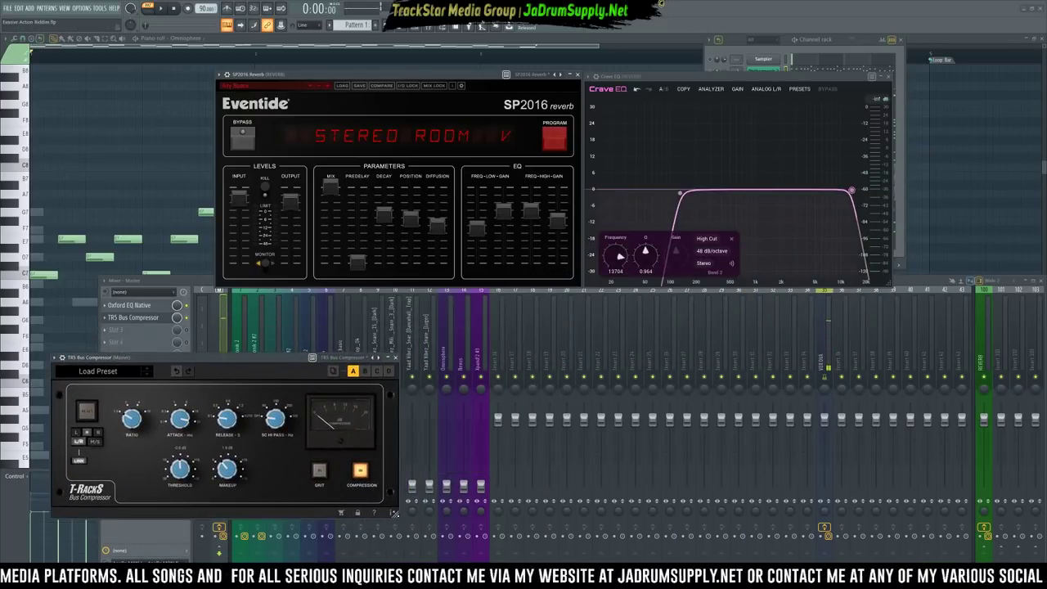
click(54, 357)
click(107, 529)
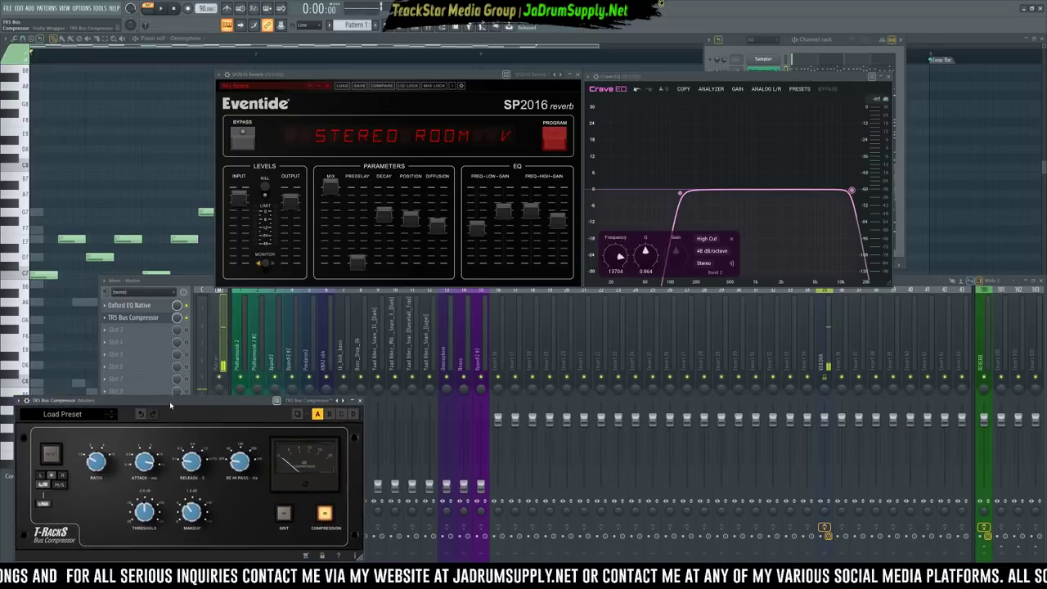
click(203, 285)
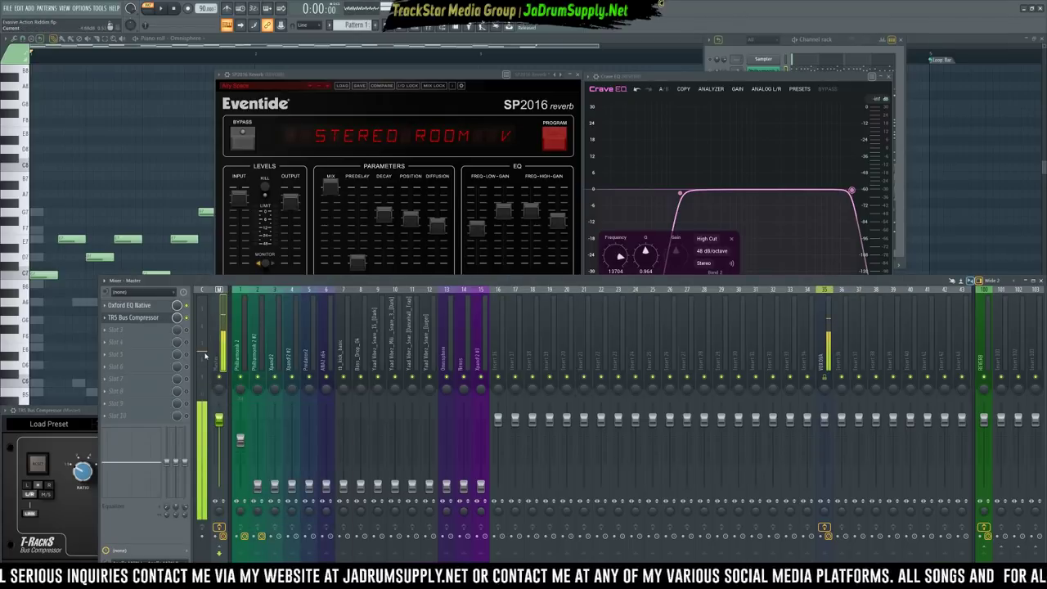
ctrl+click(187, 318)
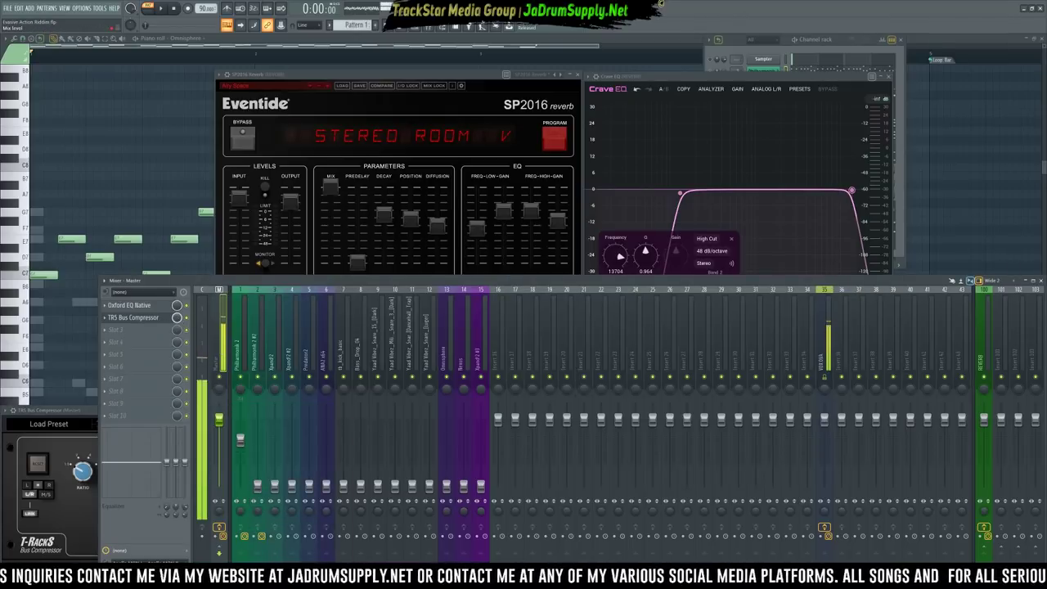
Play the beat with the Philharmonik 2 track sent to REVERB at 35%, and move the Crave EQ window up clear of the mixer
click(240, 358)
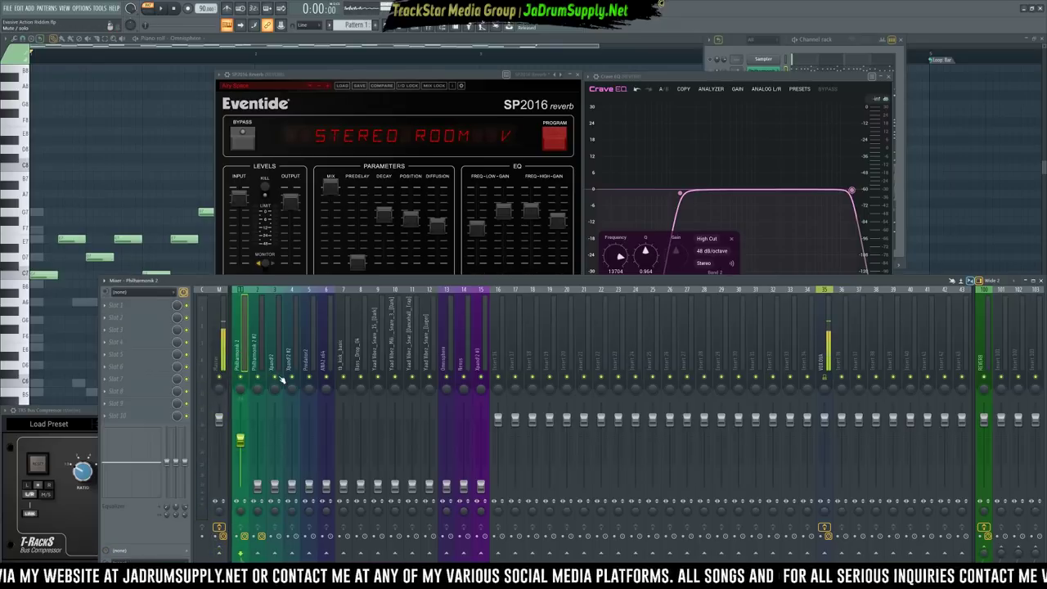
key(space)
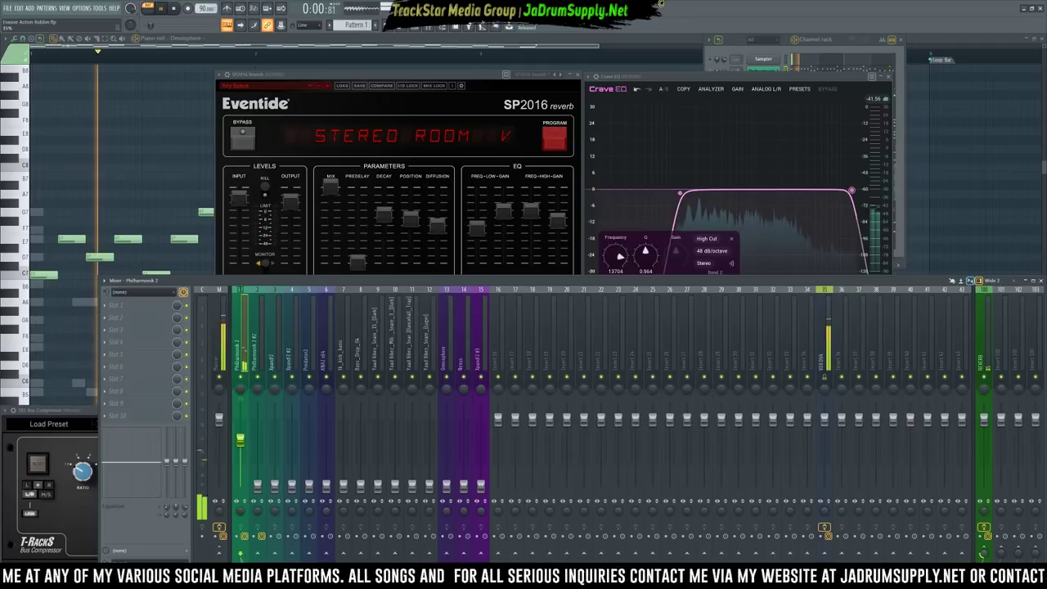
drag(708, 82, 710, 67)
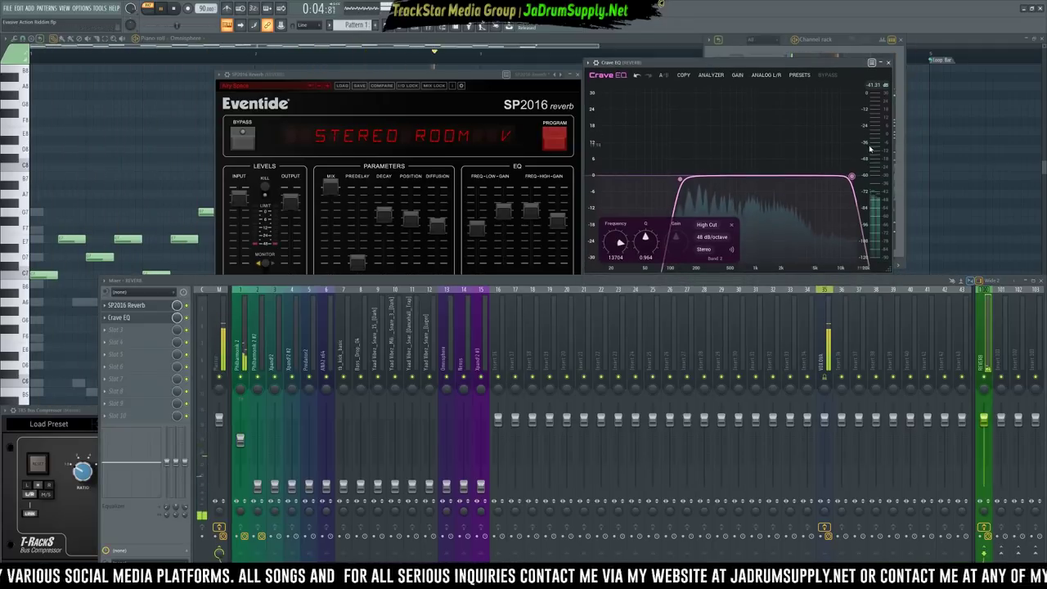
Try a peaking cut of about 3.4 dB near 974 Hz in Crave EQ during playback, and undo it
double_click(807, 175)
drag(807, 175, 754, 185)
key(space)
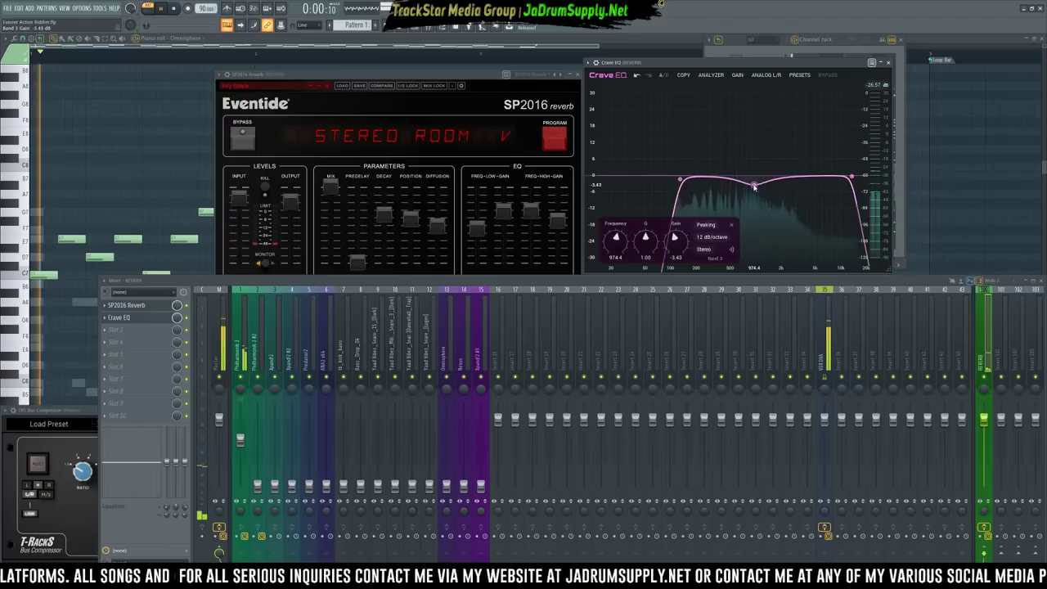
drag(754, 184, 806, 174)
click(637, 75)
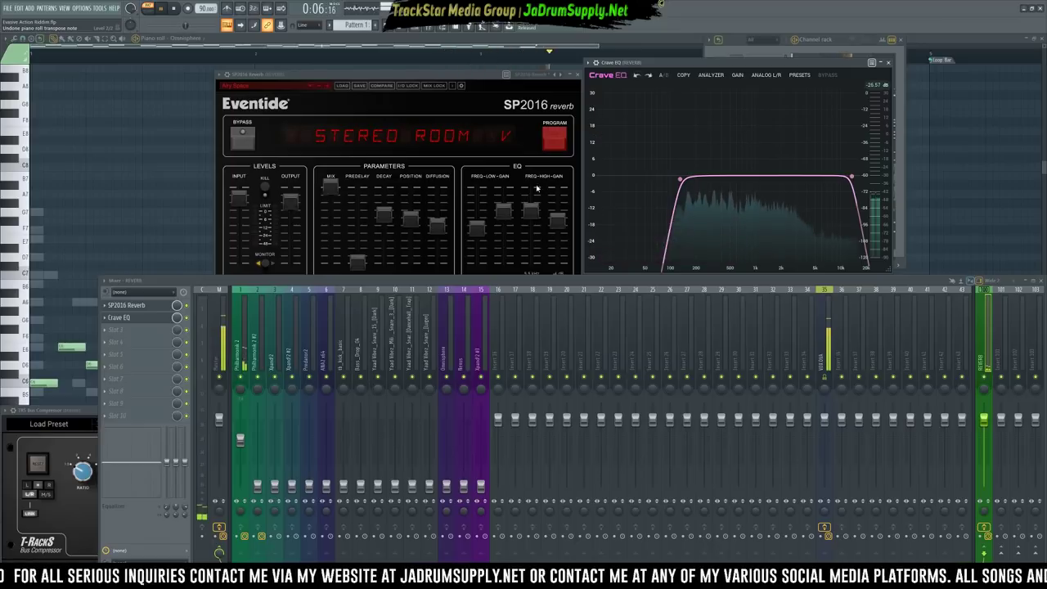
Move the SP2016 Reverb window up level with the Crave EQ window, clear of the mixer
click(475, 92)
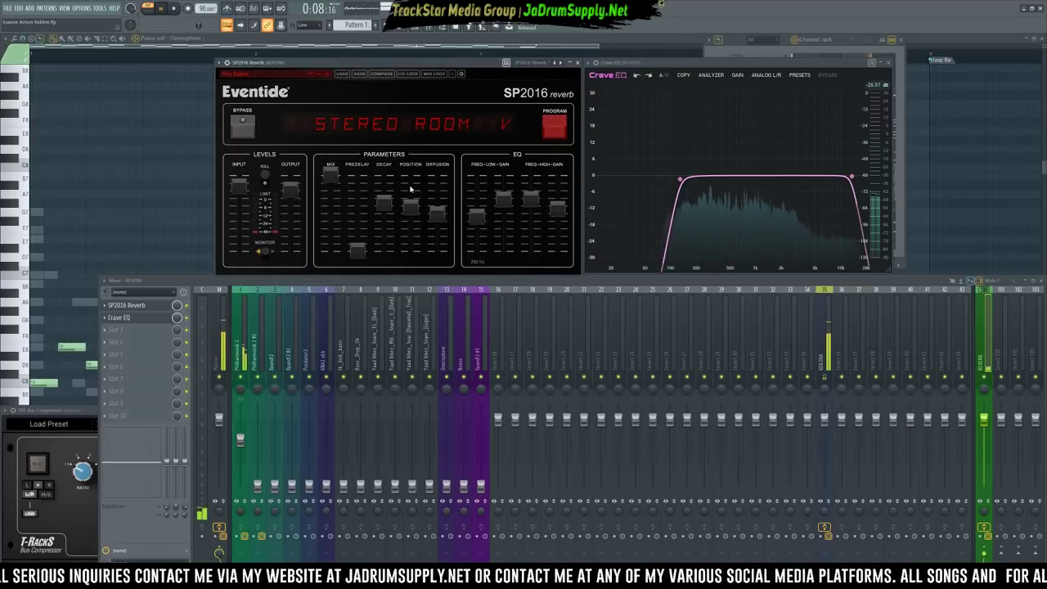
Set SP2016 Reverb's decay to about 2.8 s, high EQ gain to -4 dB and high EQ frequency to 6.0 kHz
drag(414, 212, 416, 211)
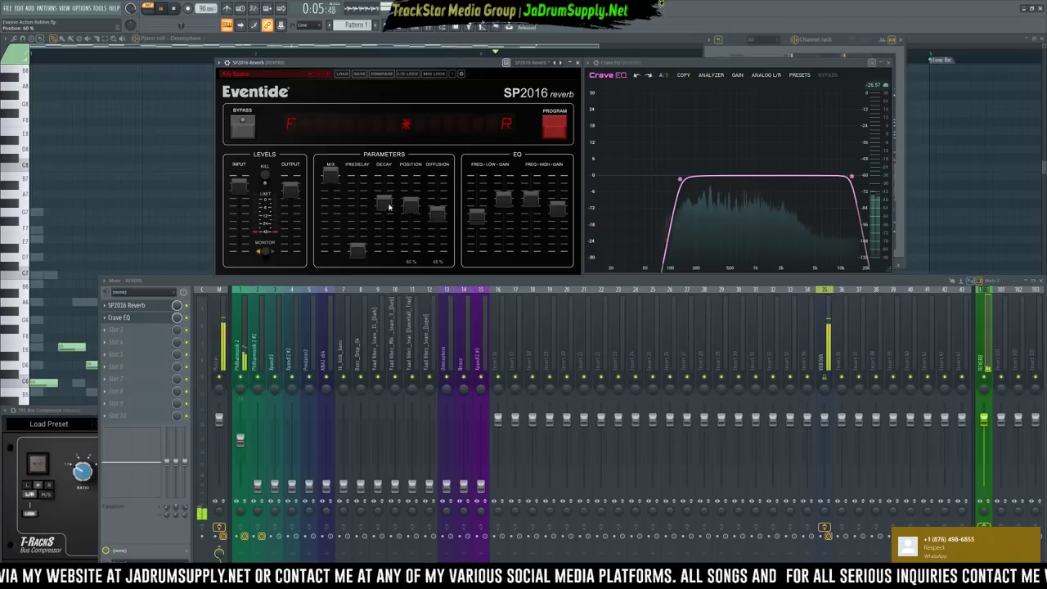
scroll(388, 211, up, 1)
scroll(389, 217, down, 1)
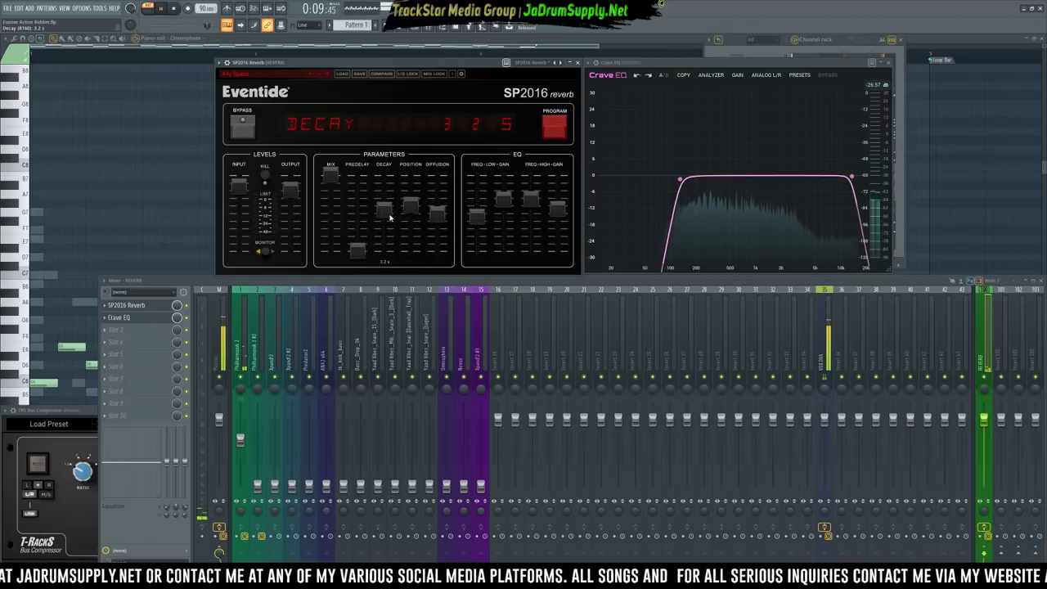
scroll(390, 219, down, 1)
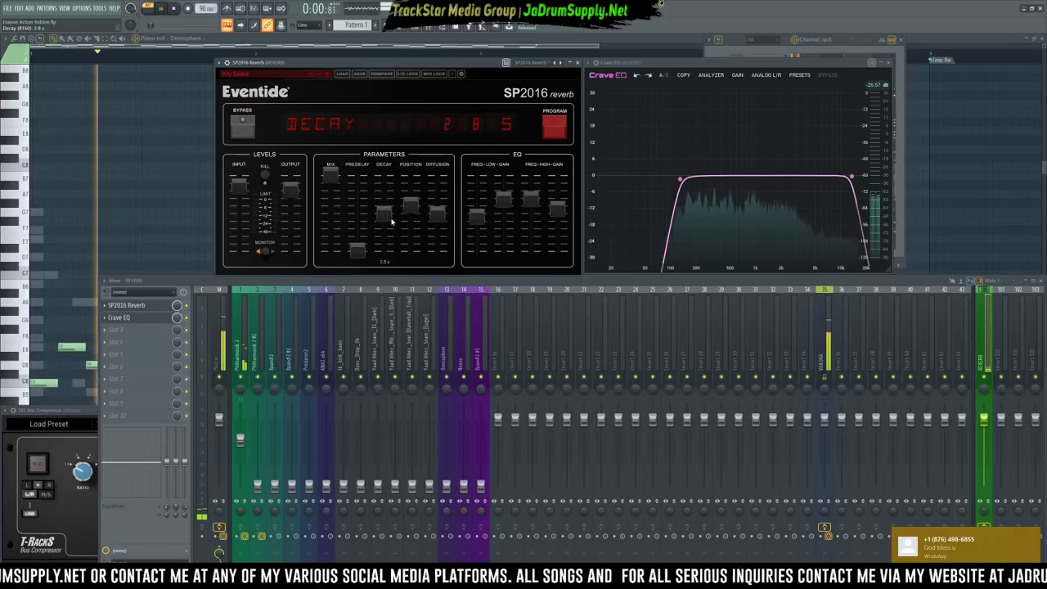
scroll(556, 211, down, 4)
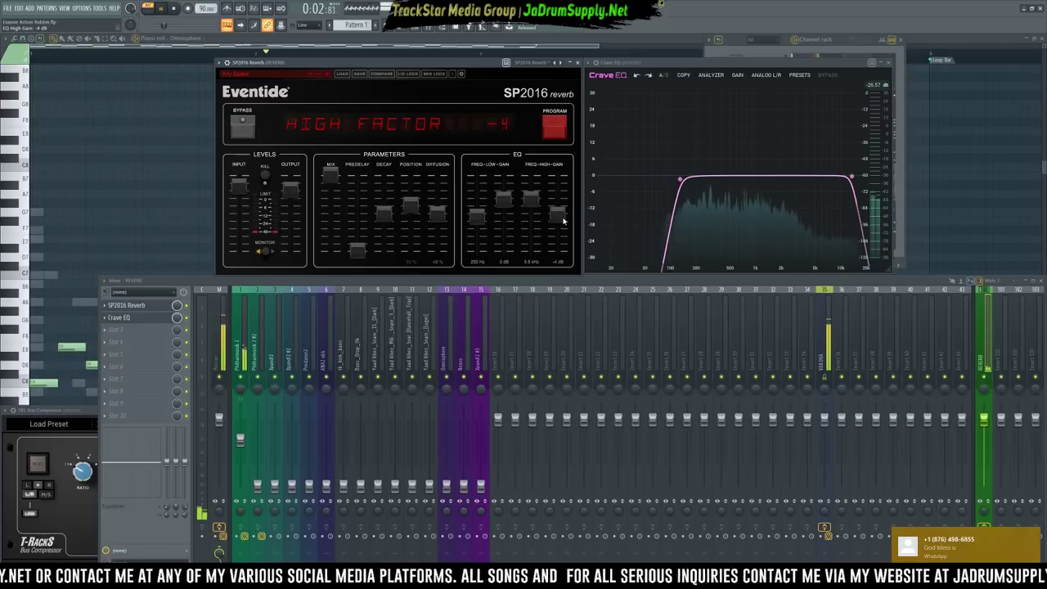
click(501, 203)
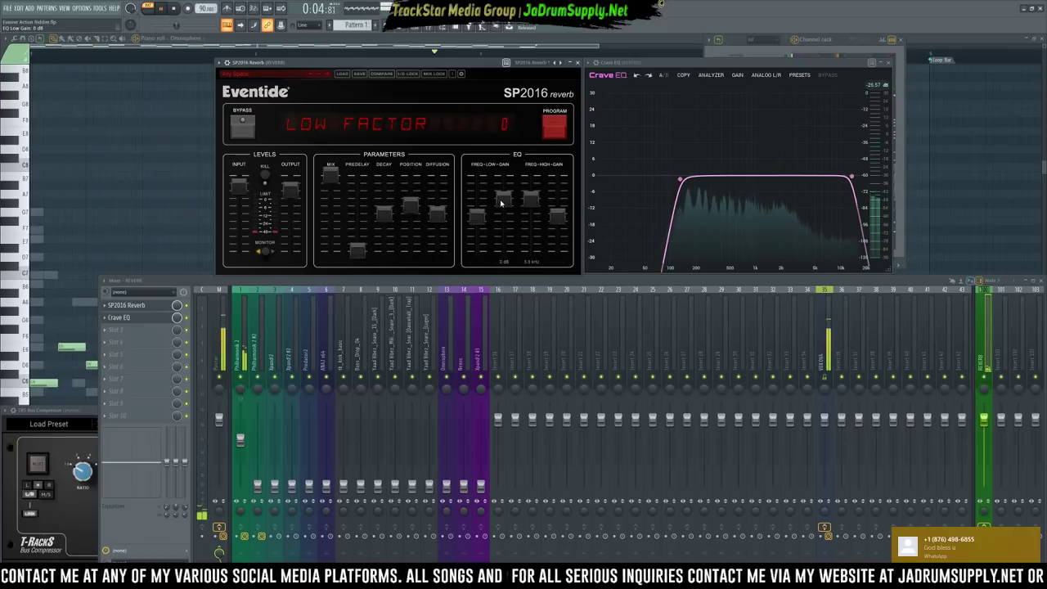
click(528, 198)
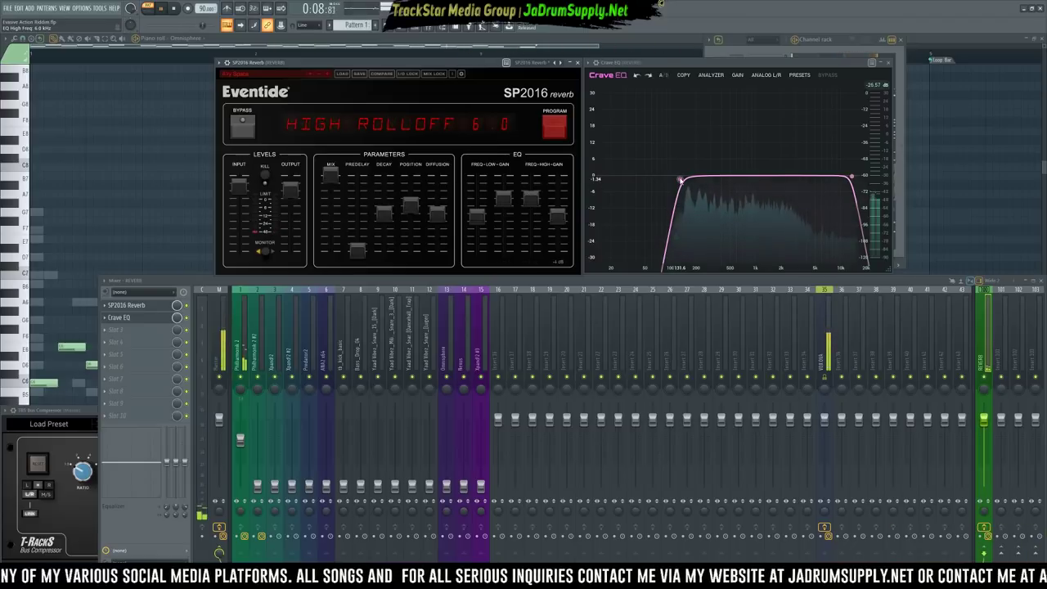
Add two narrow notch bands near 200 Hz and 400 Hz in the REVERB track's Crave EQ
click(680, 180)
key(space)
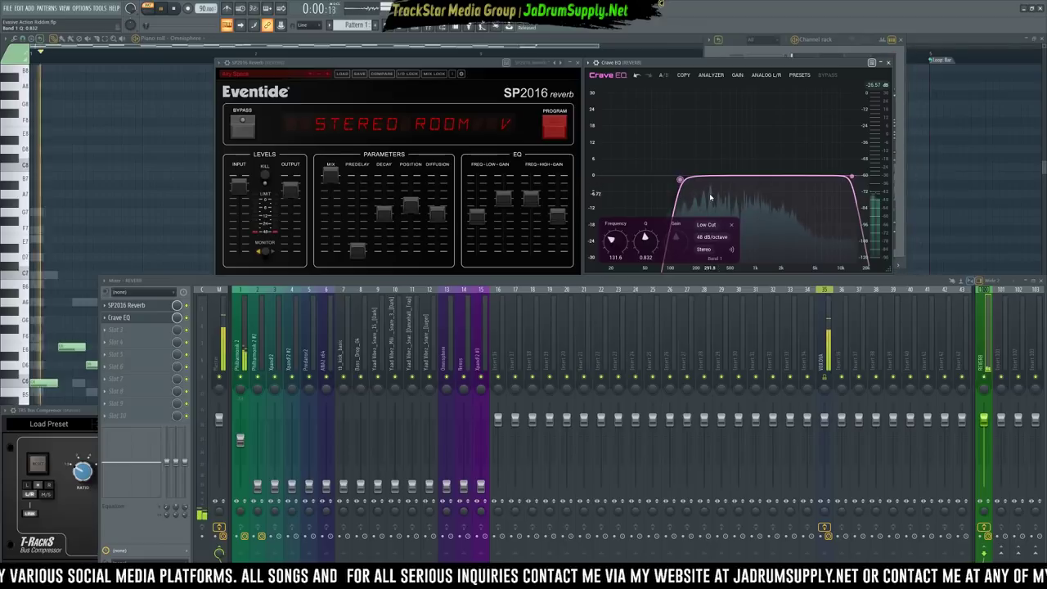
double_click(704, 177)
double_click(730, 176)
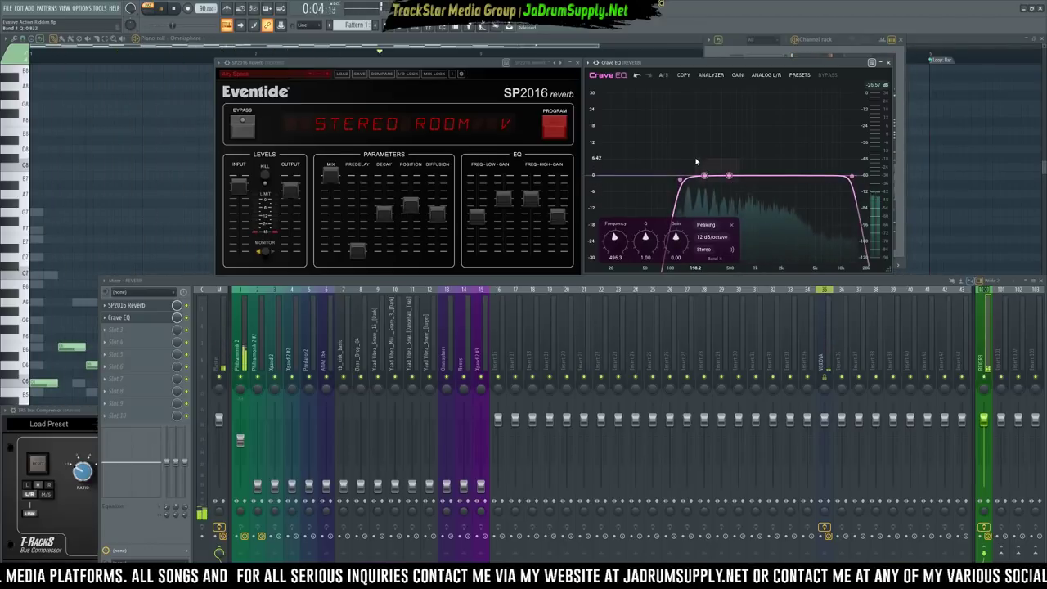
right_click(705, 177)
mouse_move(724, 181)
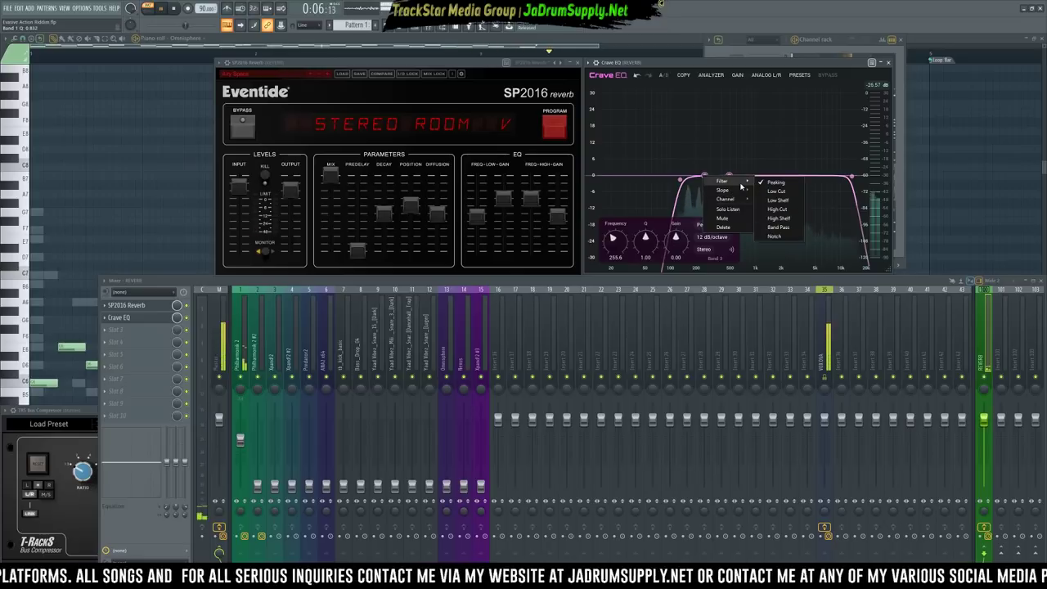
click(774, 237)
drag(728, 178, 753, 140)
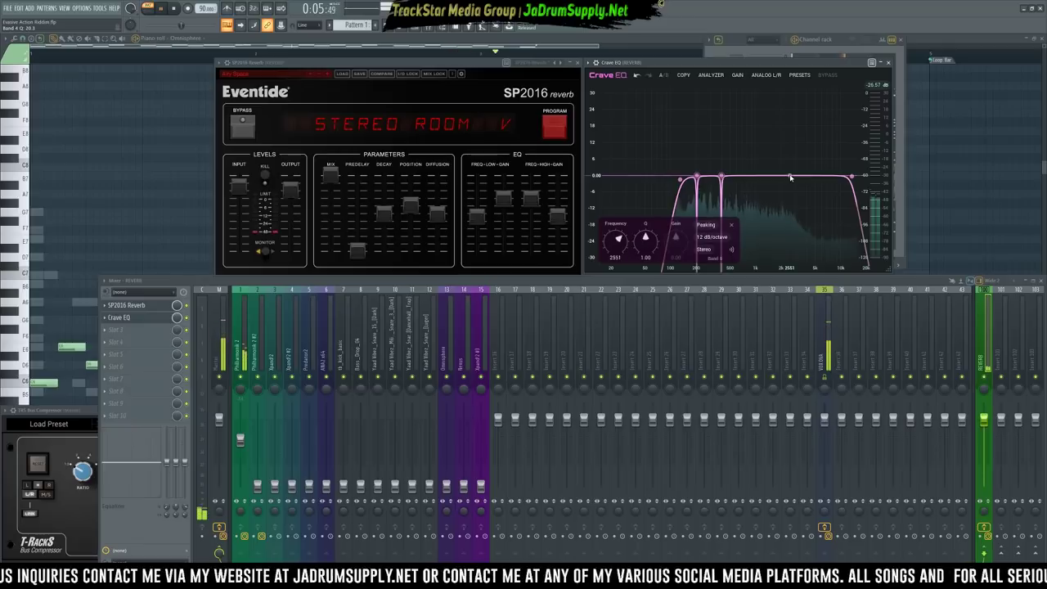
Add a peaking cut of about 2.4 dB near 4792 Hz with a Q of 2.00 in Crave EQ
double_click(818, 178)
scroll(816, 182, down, 3)
scroll(816, 182, up, 4)
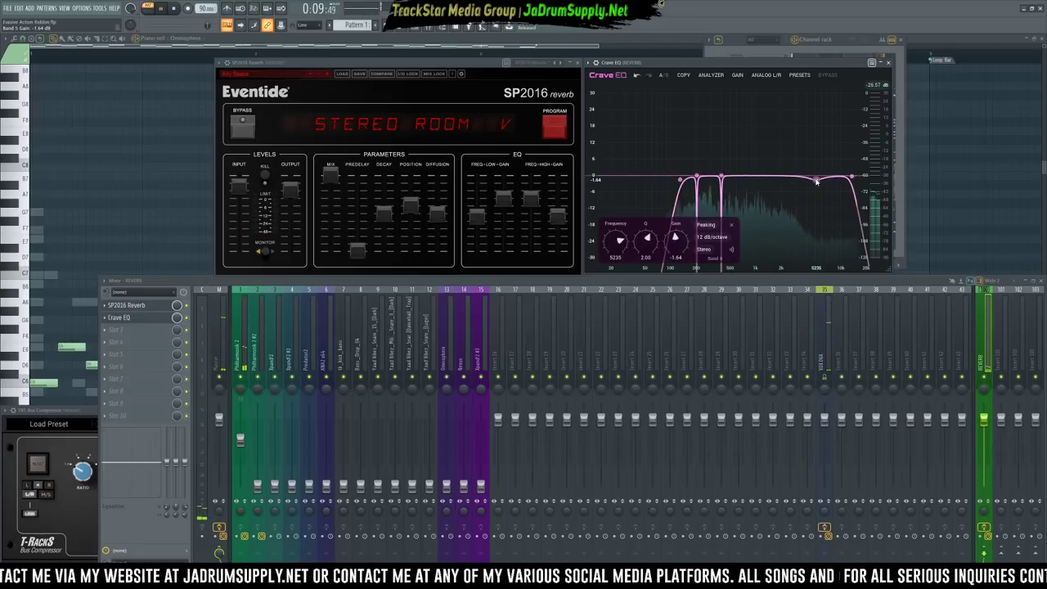
drag(815, 182, 813, 183)
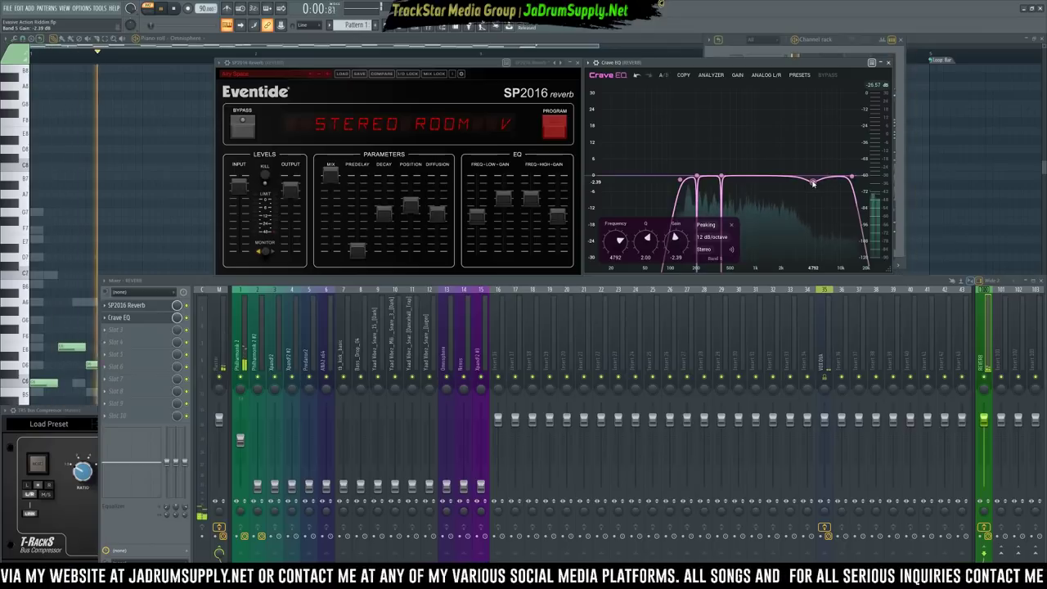
Add a 0.60 dB peaking boost near 1314 Hz with a Q of 1.59, and compare Crave EQ bypassed and active
drag(759, 178, 765, 175)
scroll(764, 176, up, 2)
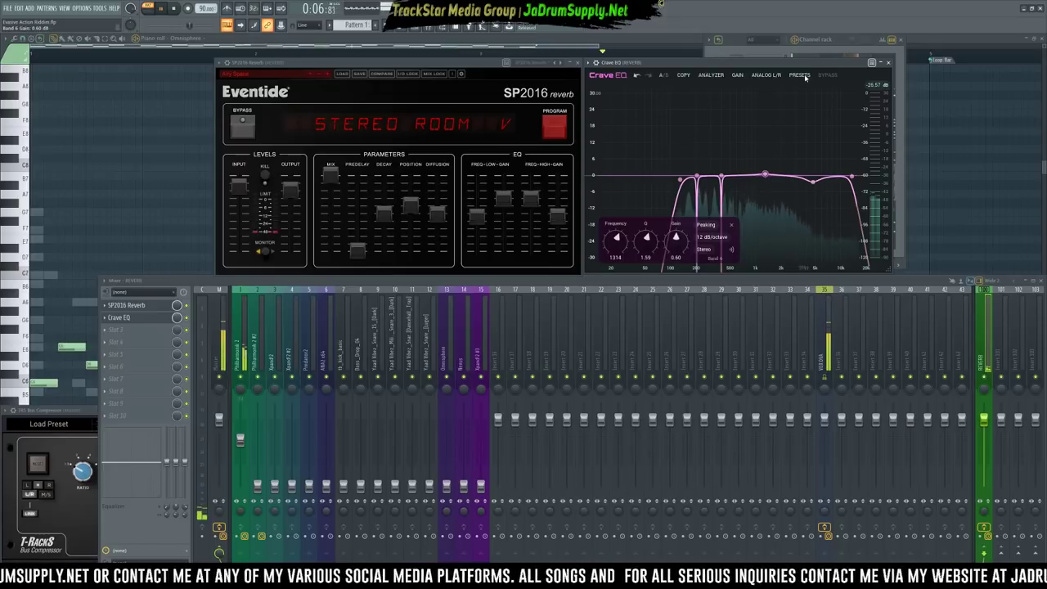
click(834, 78)
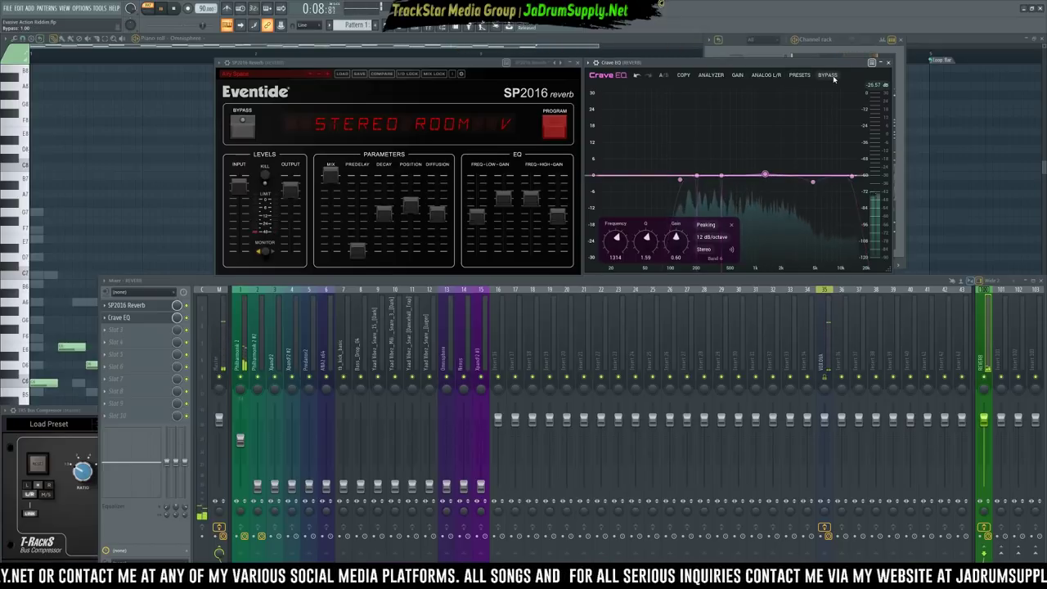
click(833, 76)
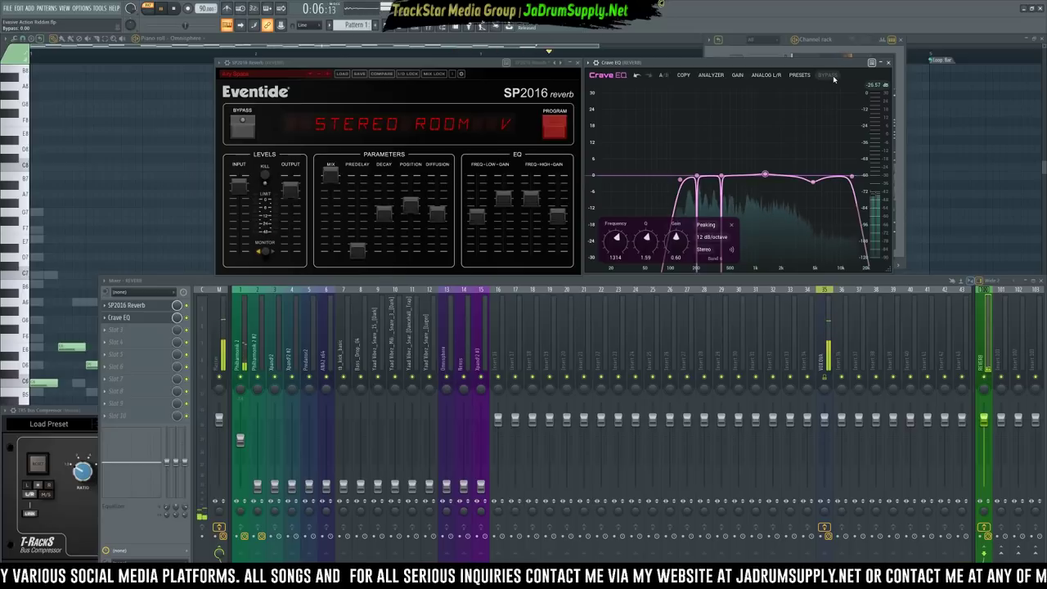
Stop playback and lower the Philharmonik 2 track's fader slightly
click(243, 358)
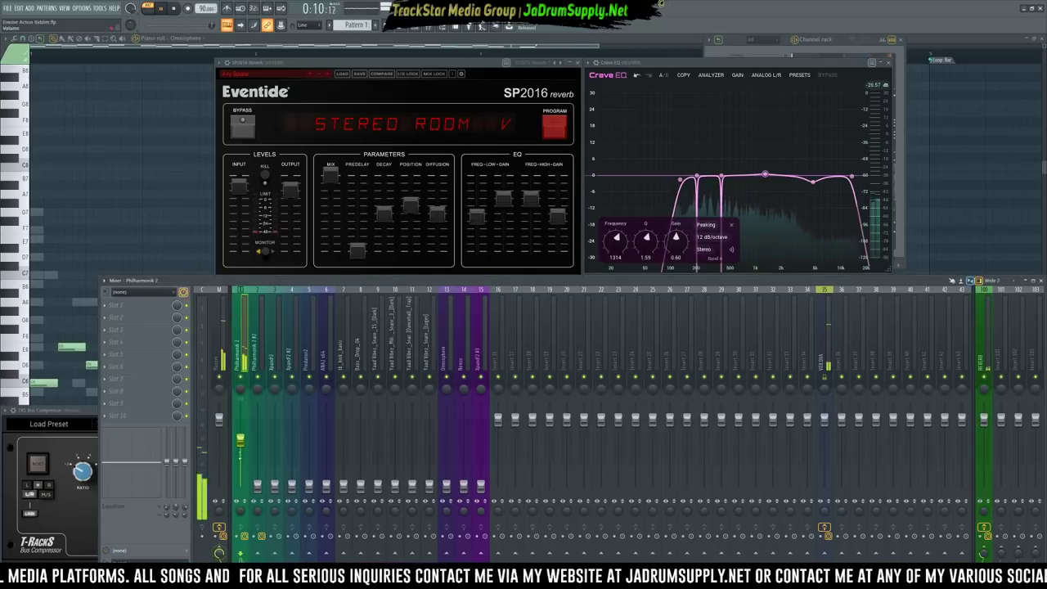
key(space)
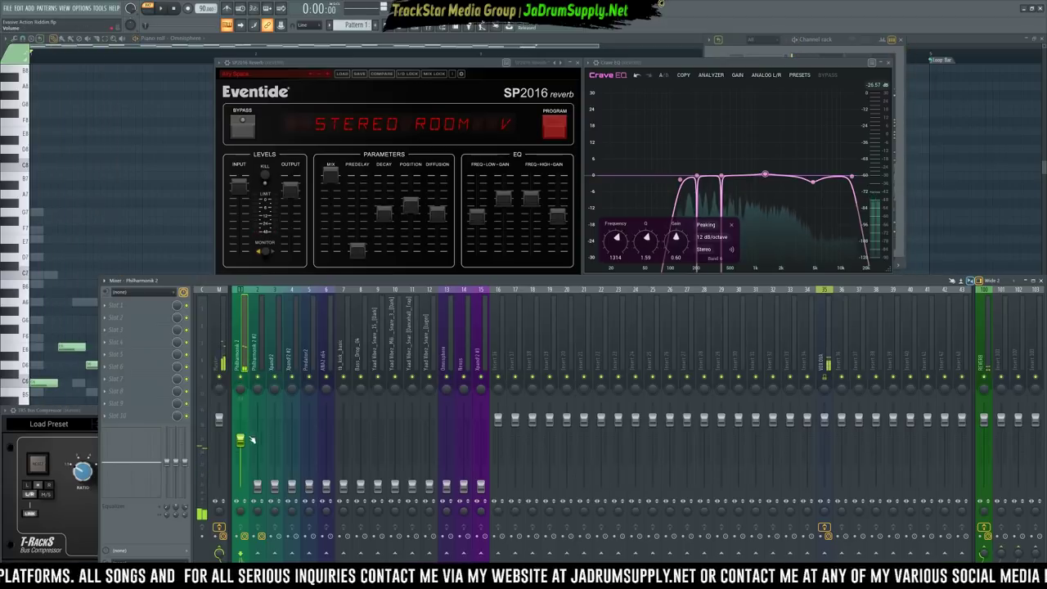
drag(242, 439, 241, 441)
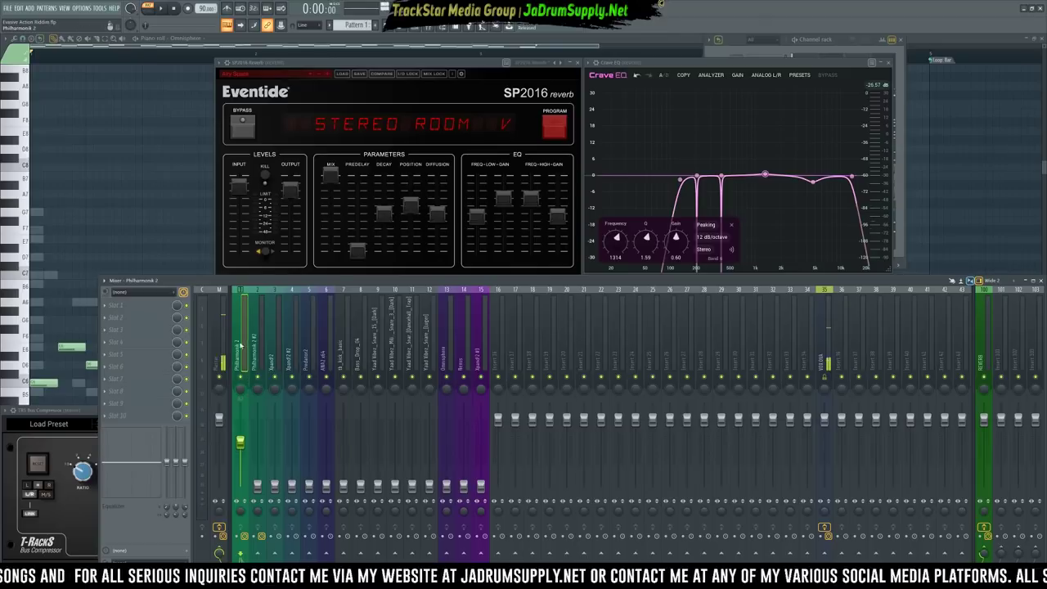
Load Sonnox Oxford EQ Native in the Philharmonik 2 track's first effect slot and move its window to the middle of the workspace
click(144, 308)
mouse_move(116, 316)
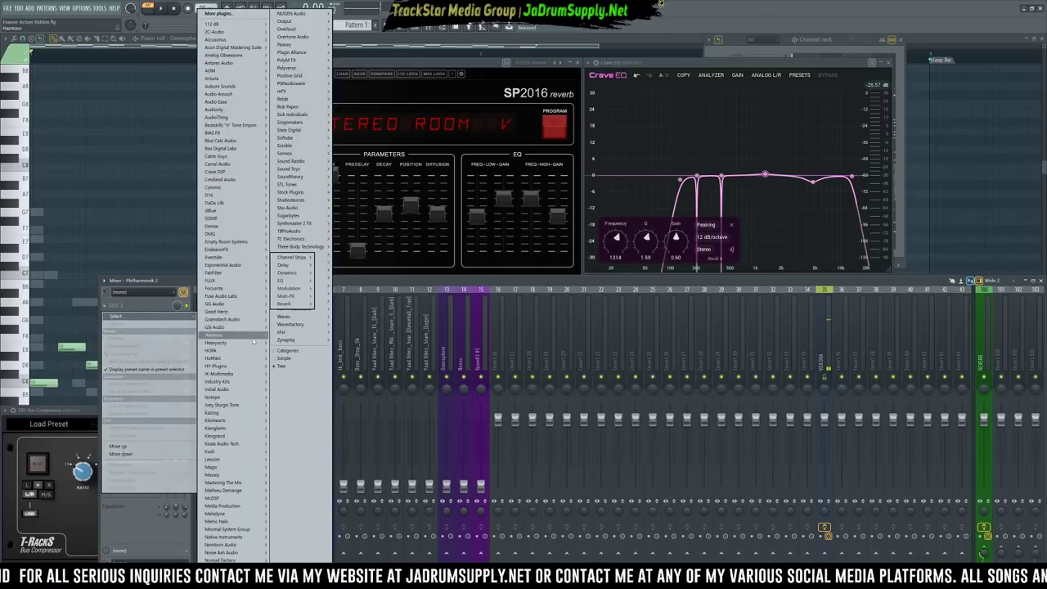
mouse_move(237, 382)
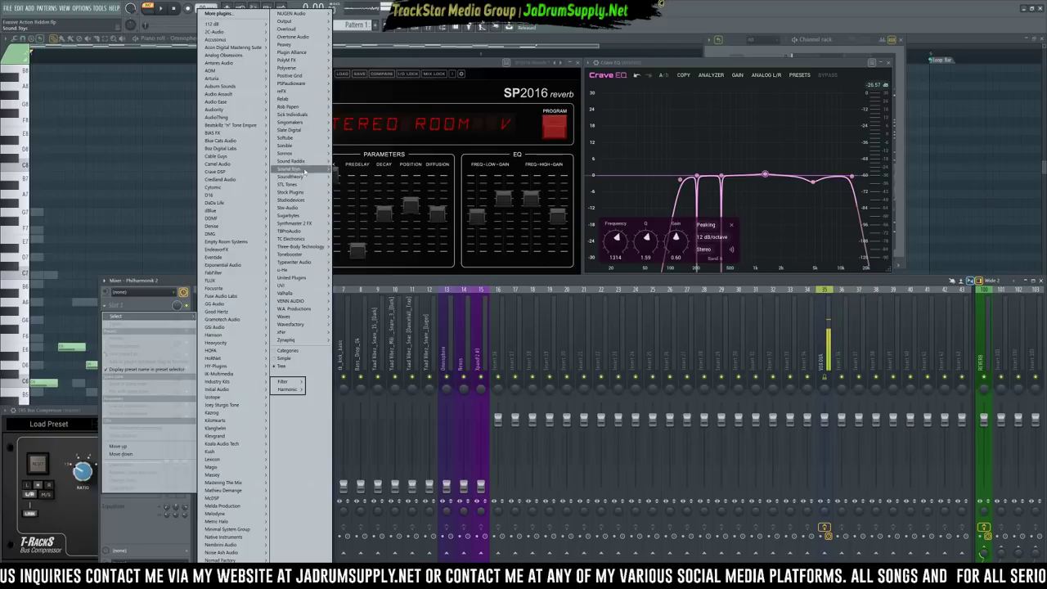
mouse_move(286, 153)
mouse_move(344, 162)
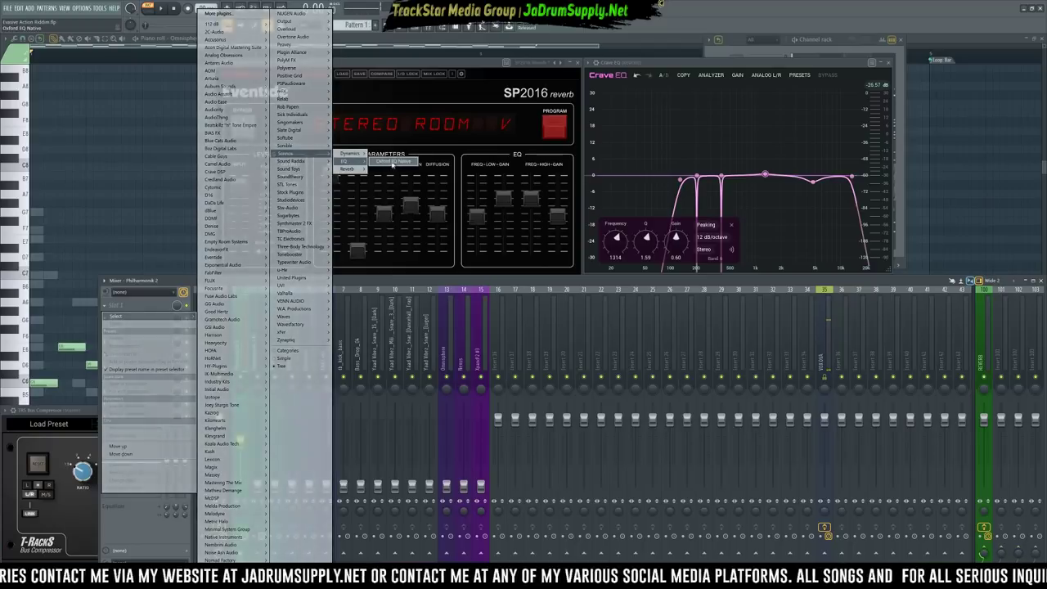
click(391, 161)
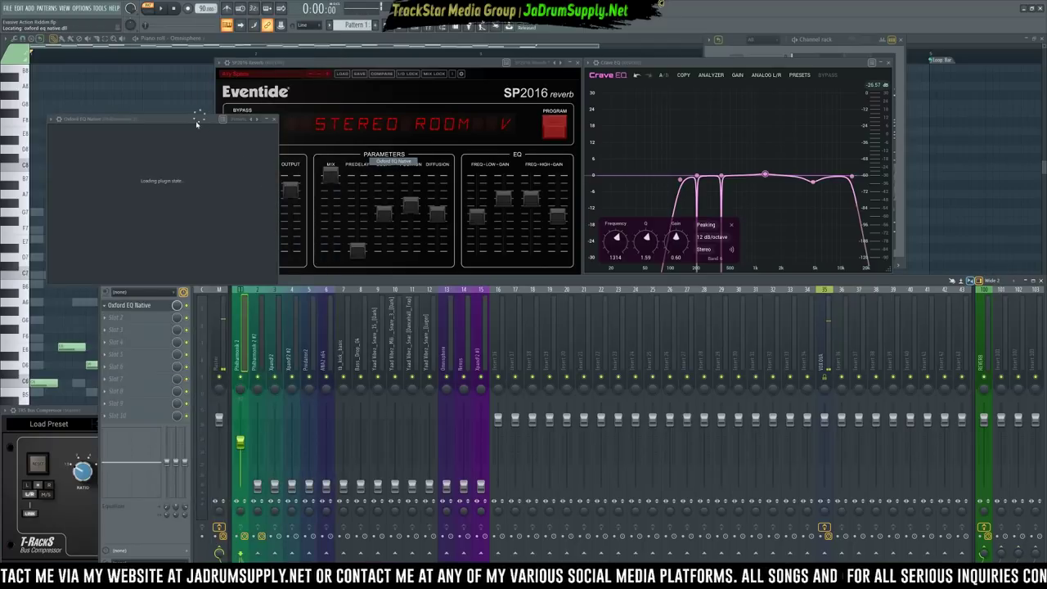
drag(196, 125, 593, 175)
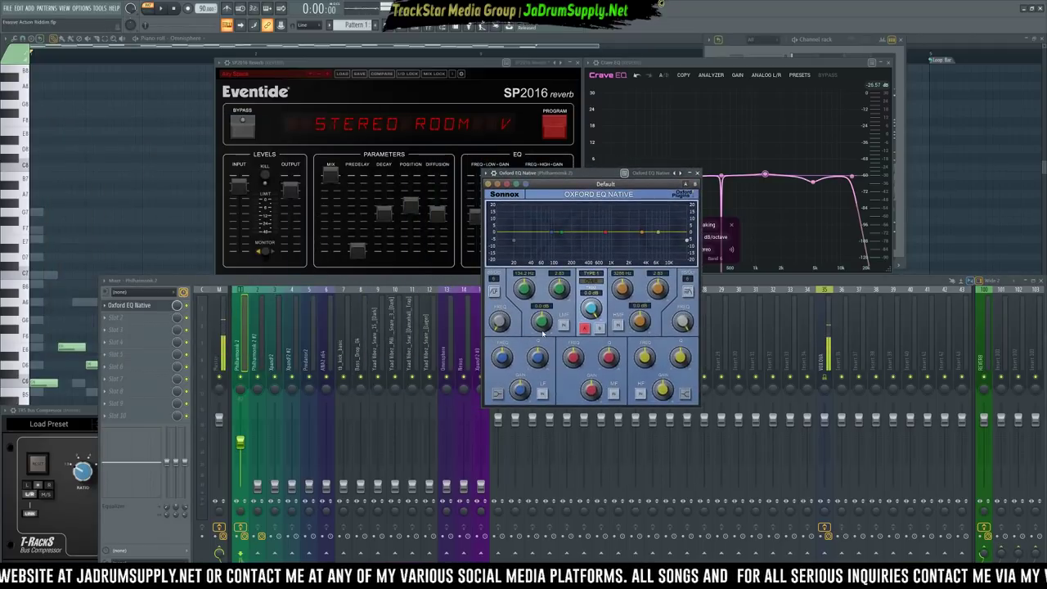
Enable Oxford EQ's low-cut filter with a slope of 24 and a frequency of about 73 Hz, checking it during playback
click(493, 279)
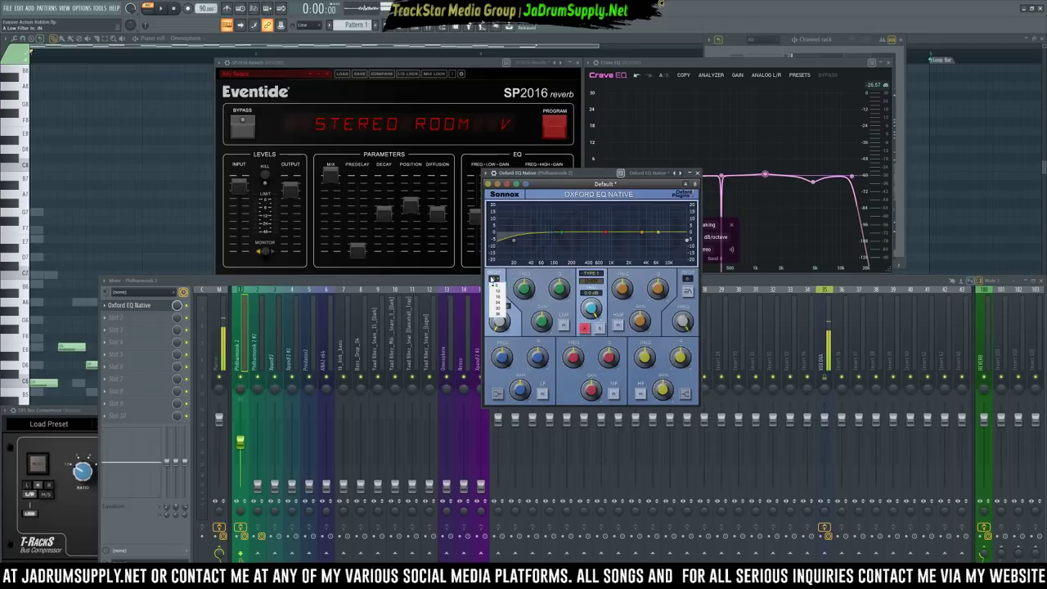
click(496, 303)
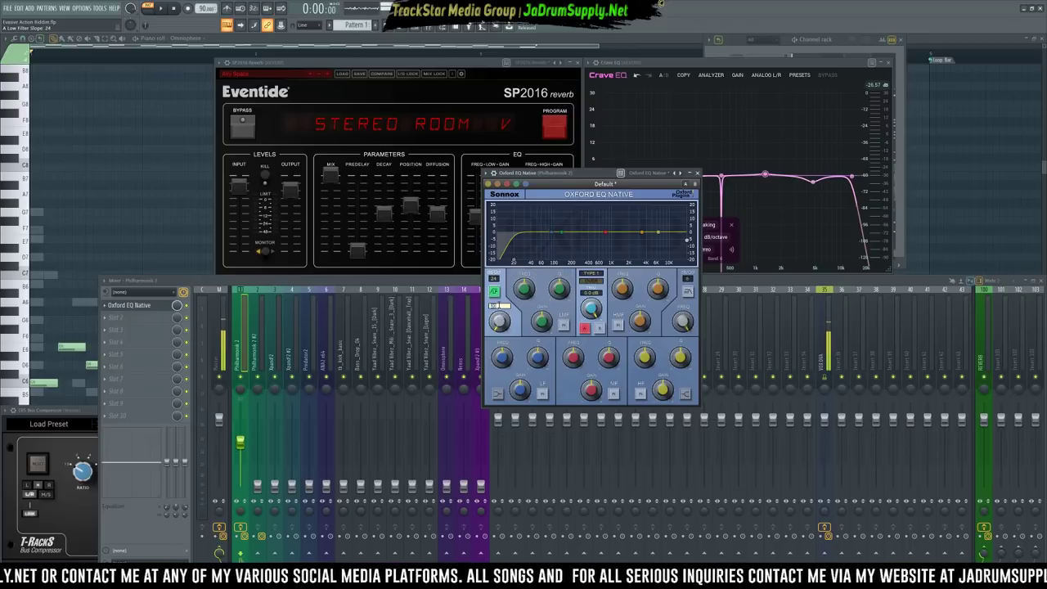
key(Return)
key(space)
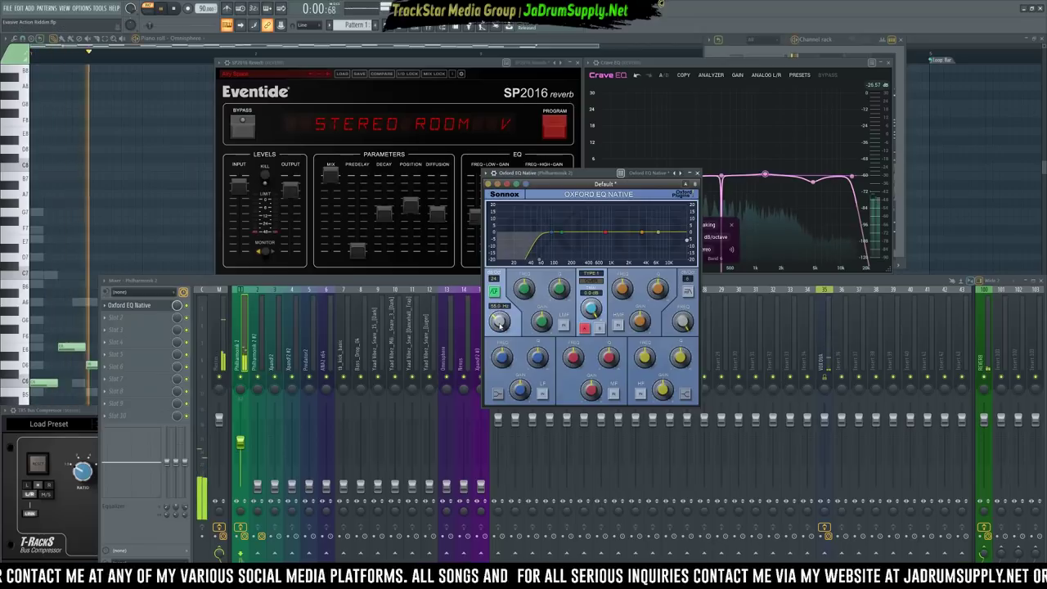
drag(500, 328, 500, 323)
key(space)
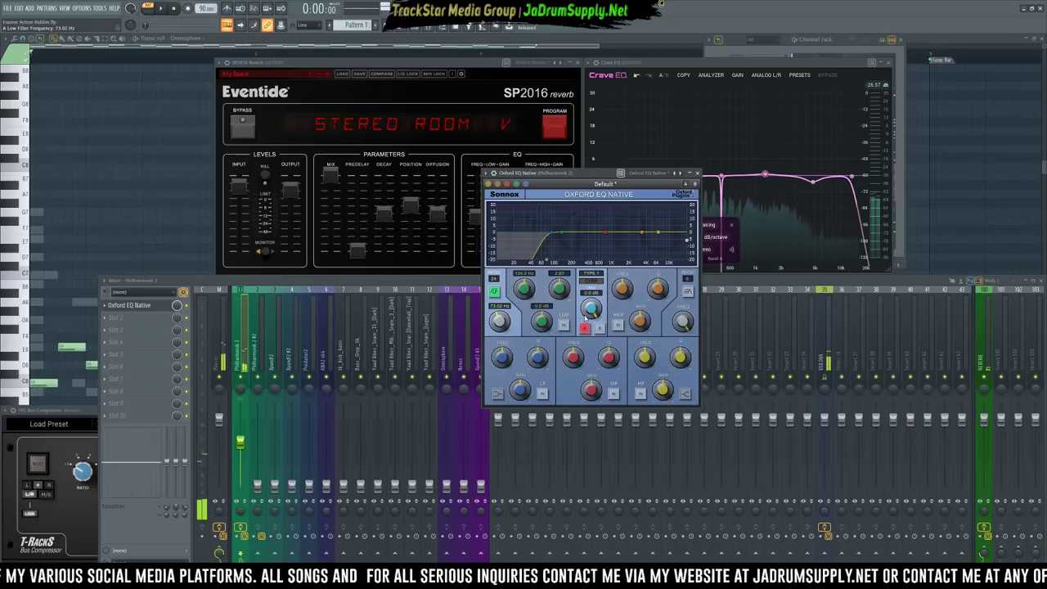
Enable a +1.77 dB high shelf at 4091 Hz and an HMF cut of about 3.8 dB near 3.3 kHz in Oxford EQ
click(686, 394)
click(642, 395)
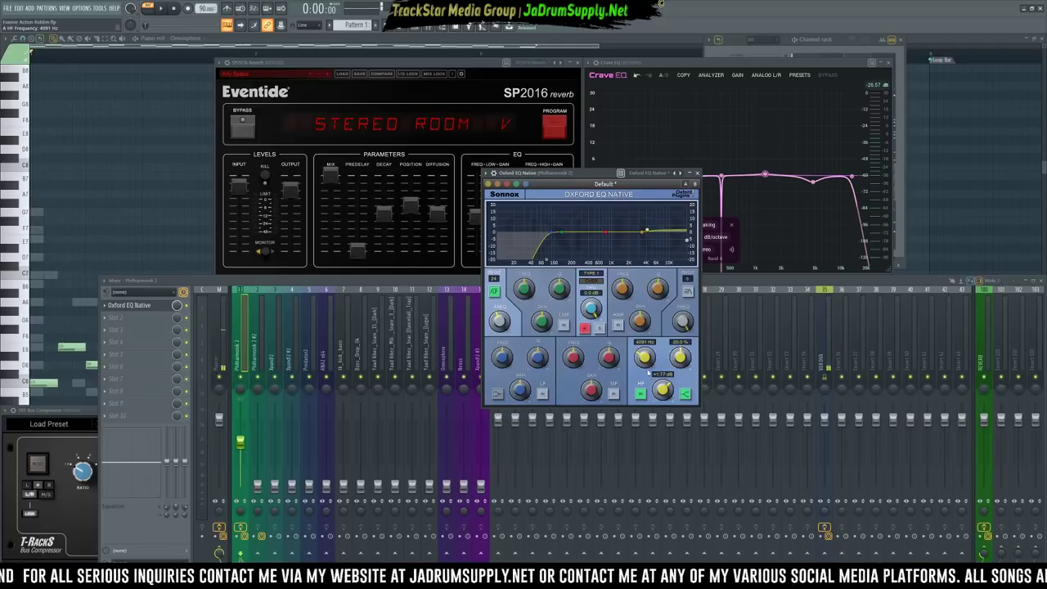
click(621, 325)
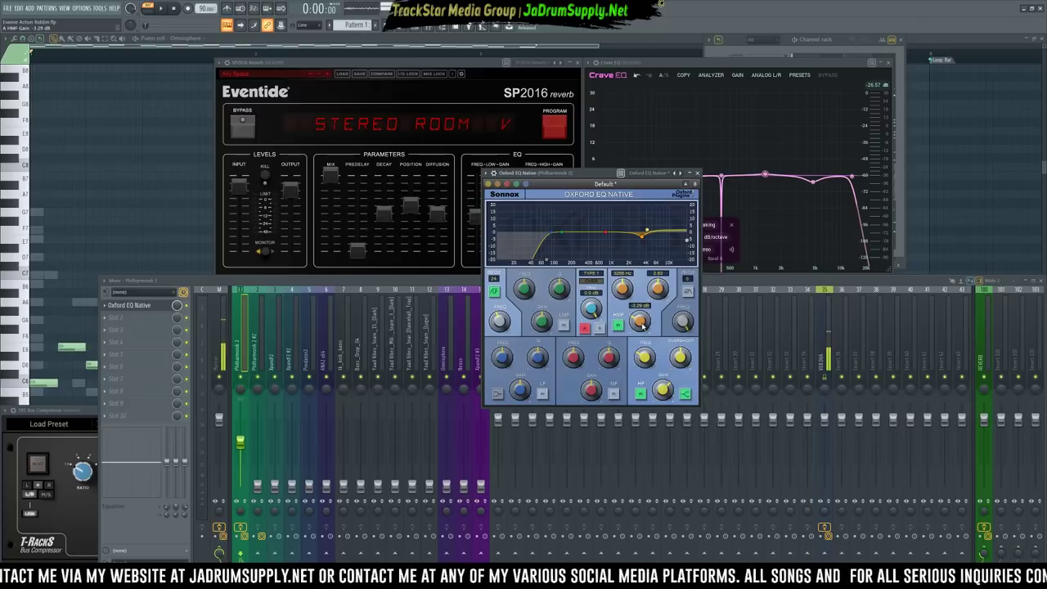
key(space)
mouse_move(635, 279)
mouse_down()
mouse_move(637, 258)
mouse_move(641, 291)
mouse_up()
key(space)
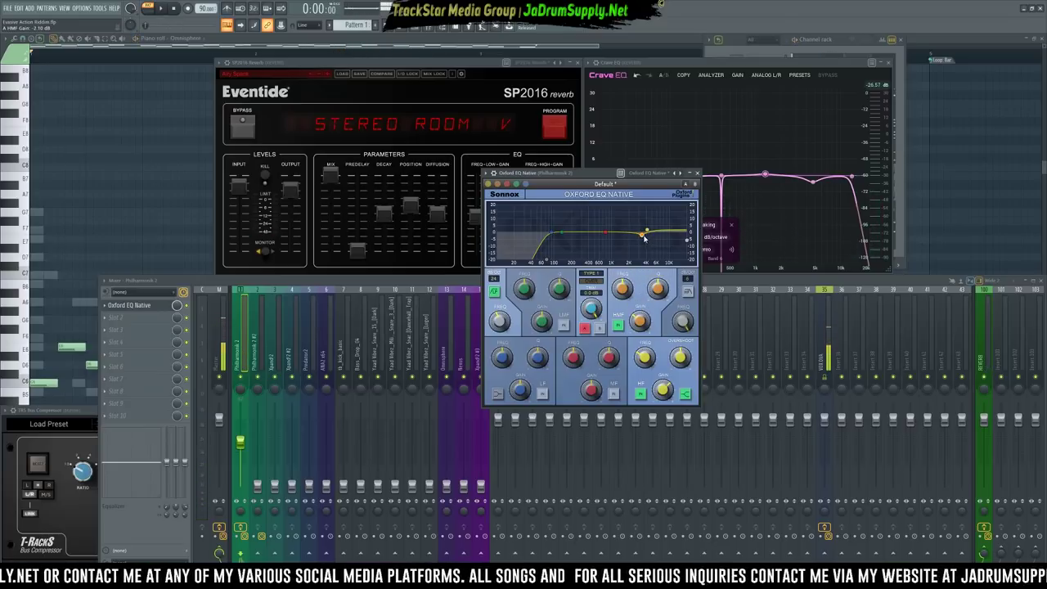
drag(643, 236, 643, 239)
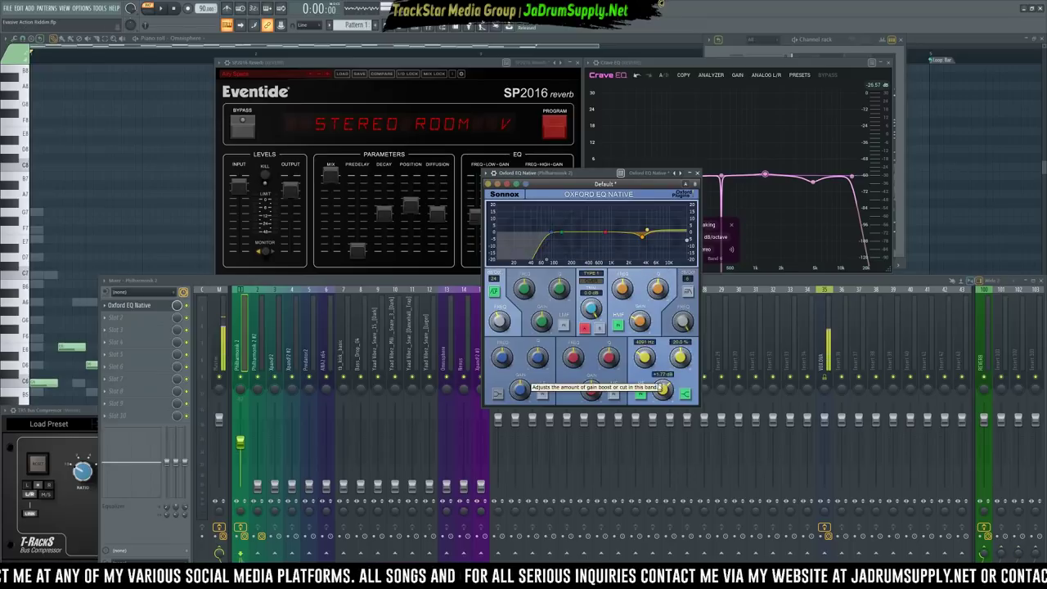
Raise Oxford EQ's HF shelf gain to about +2.73 dB, compare the track with the effect off and on, and stop playback
drag(666, 391, 665, 389)
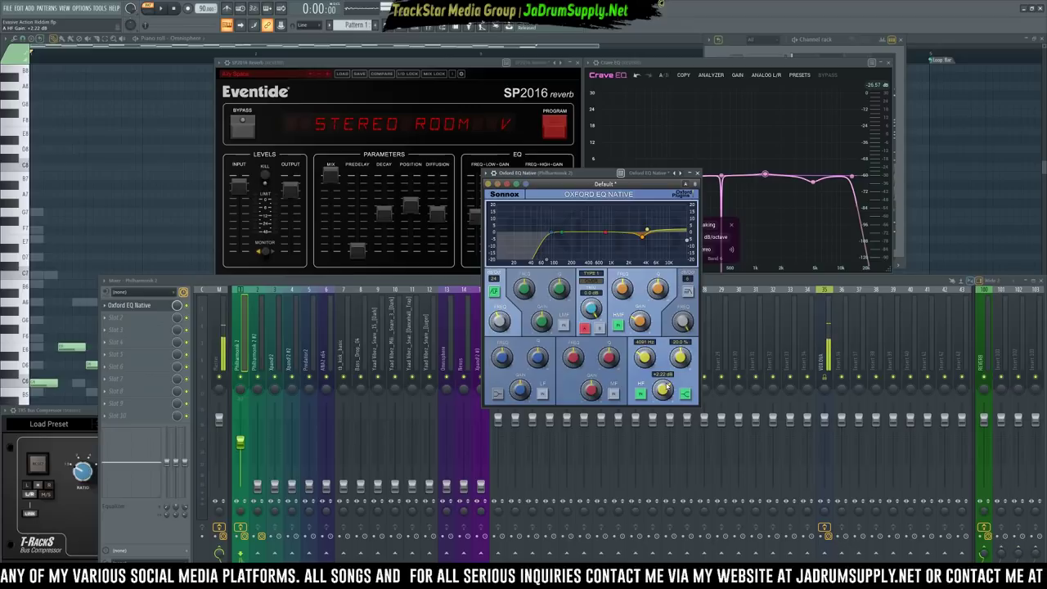
key(space)
drag(667, 392, 668, 389)
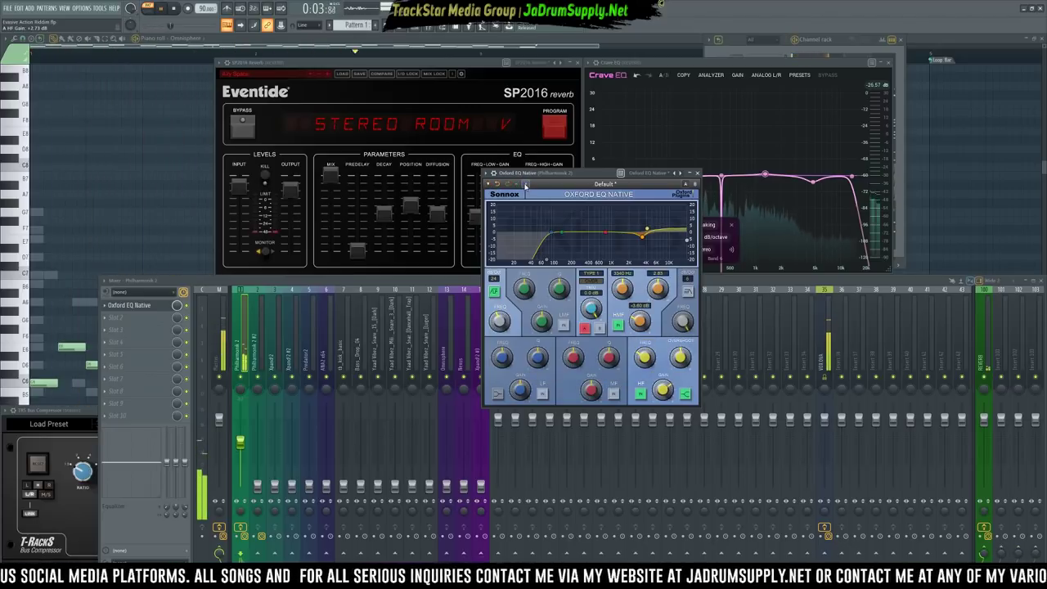
click(191, 309)
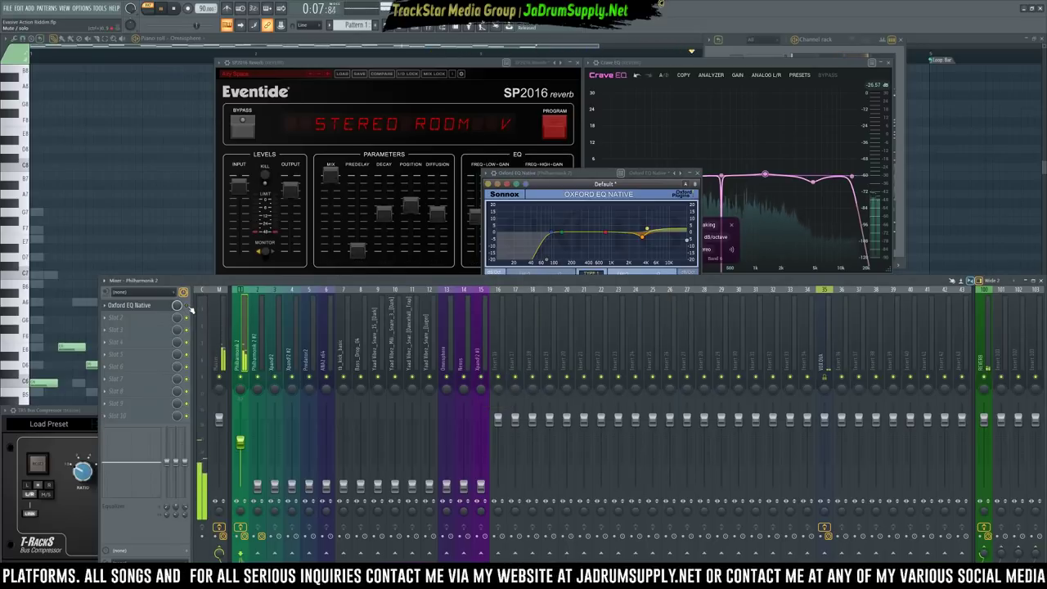
key(space)
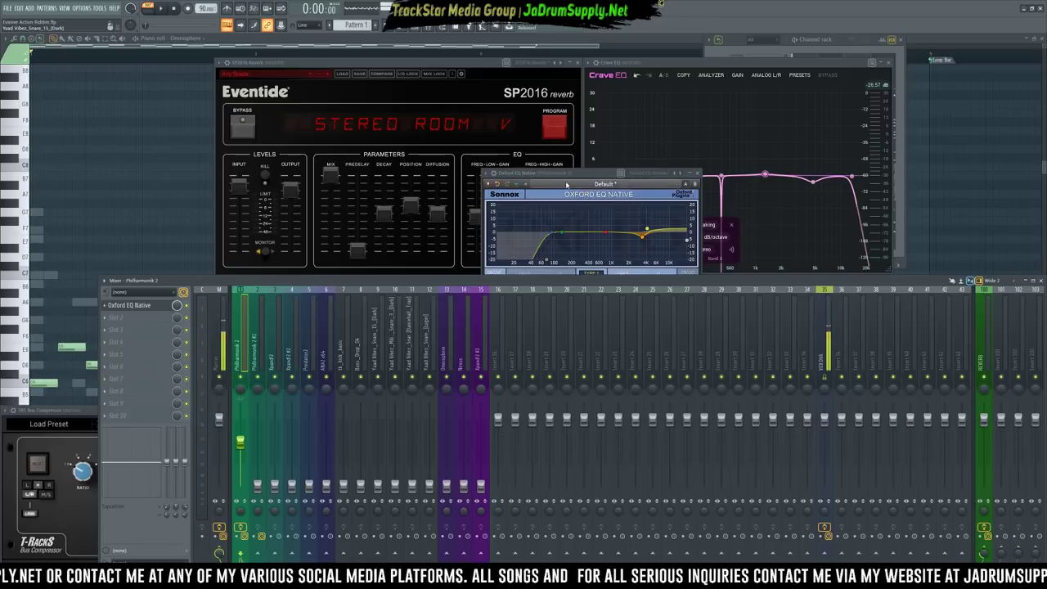
Close the Oxford EQ Native and Crave EQ windows to clear the space above the mixer
drag(585, 193, 225, 83)
click(276, 76)
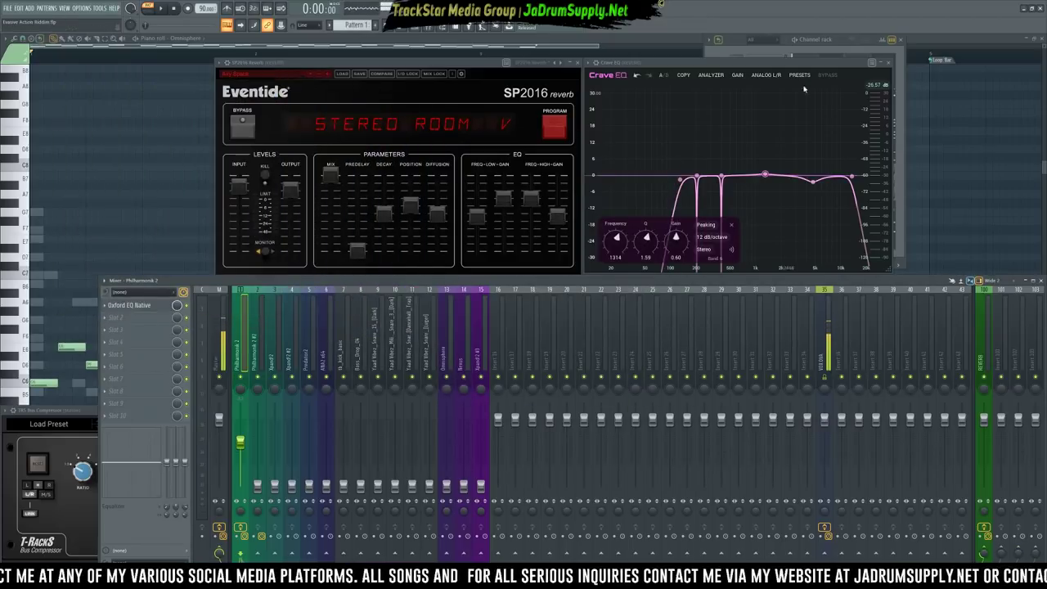
click(889, 65)
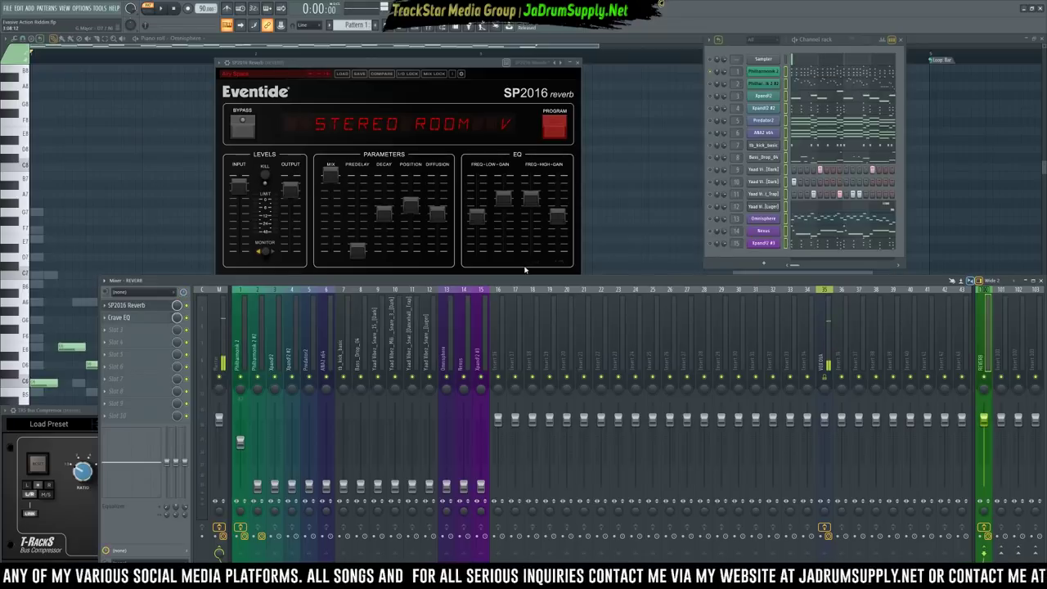
Try the Philharmonik 2 #2 fader at about 54% against Philharmonik 2 during playback, and return it to minimum
click(262, 347)
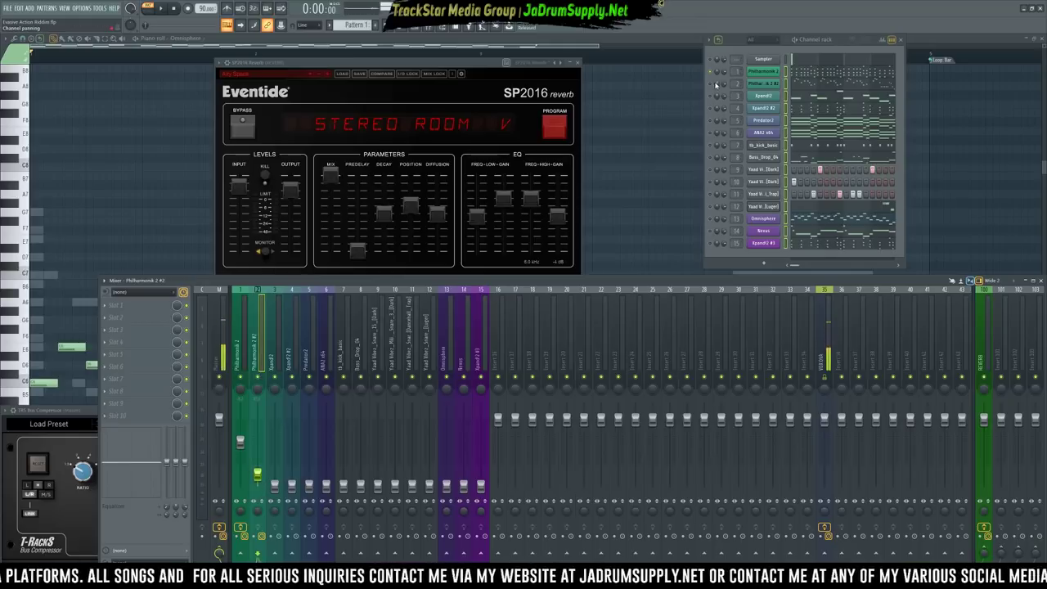
key(space)
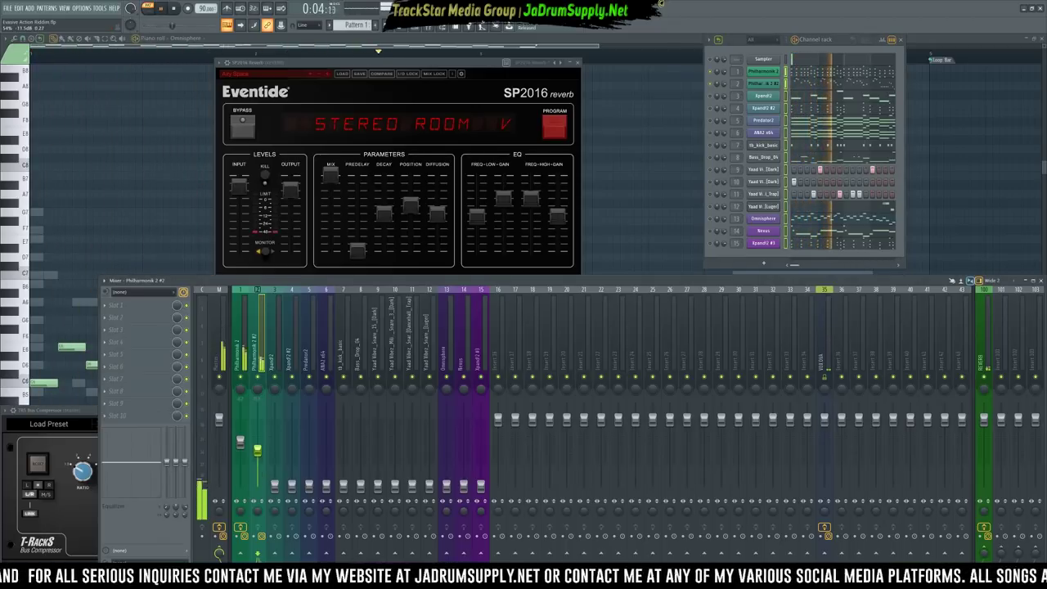
drag(241, 391, 241, 396)
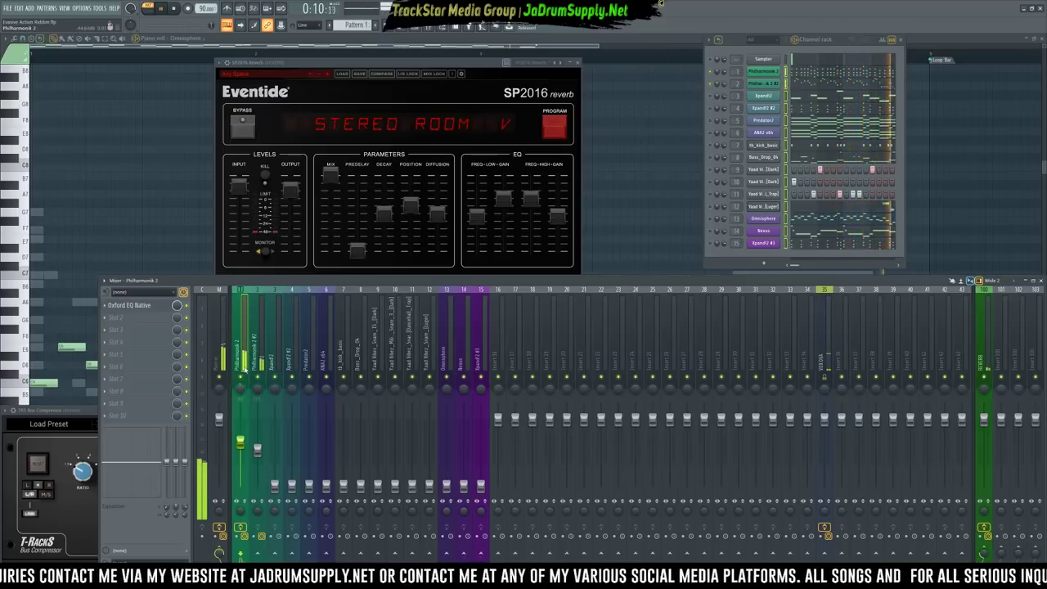
key(space)
click(257, 451)
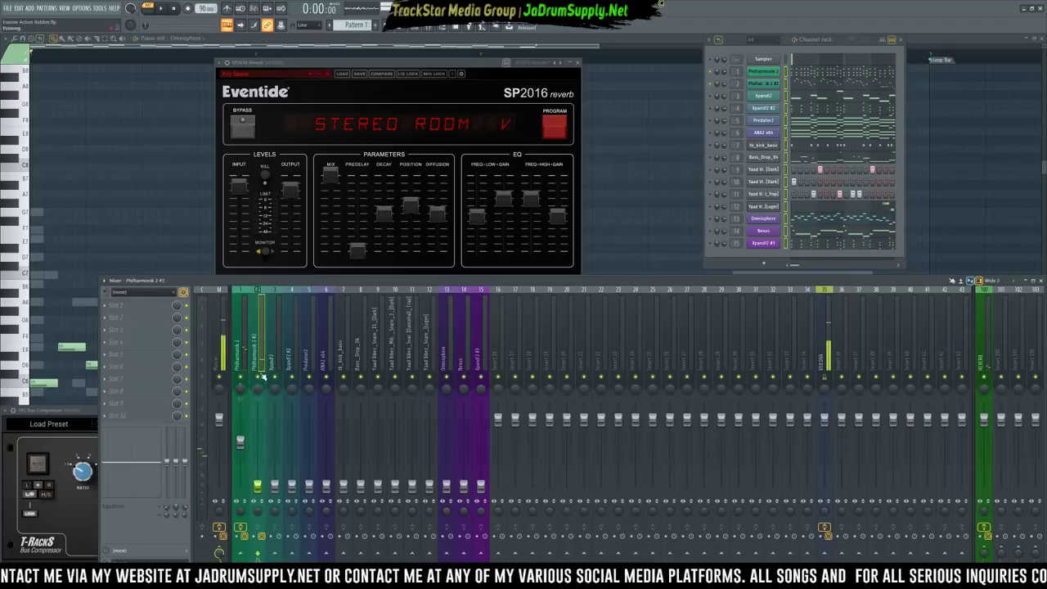
Rename mixer insert 102 as WIDER and give it a green color
click(246, 337)
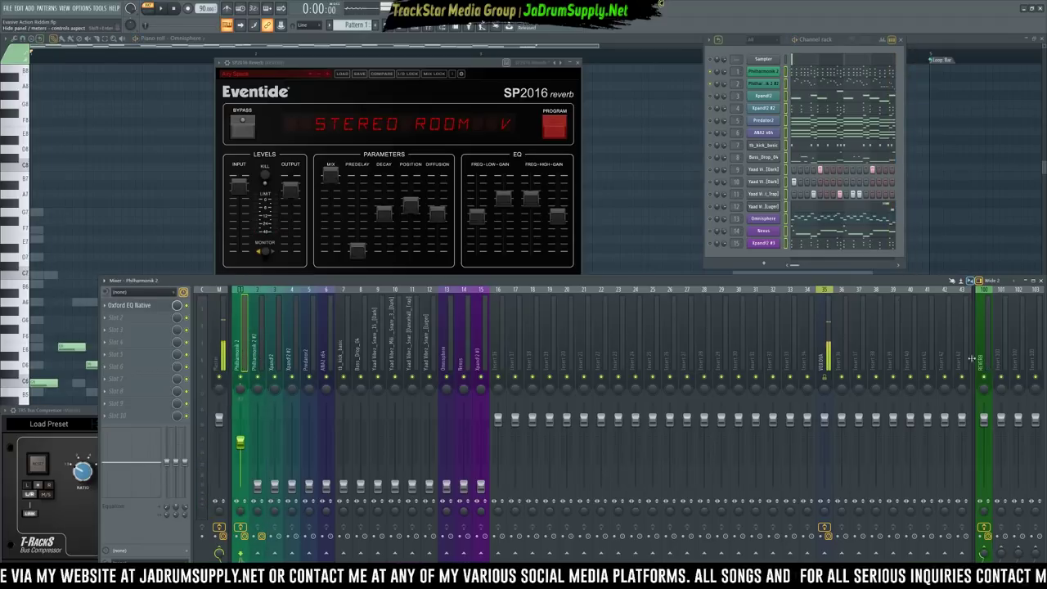
right_click(1019, 355)
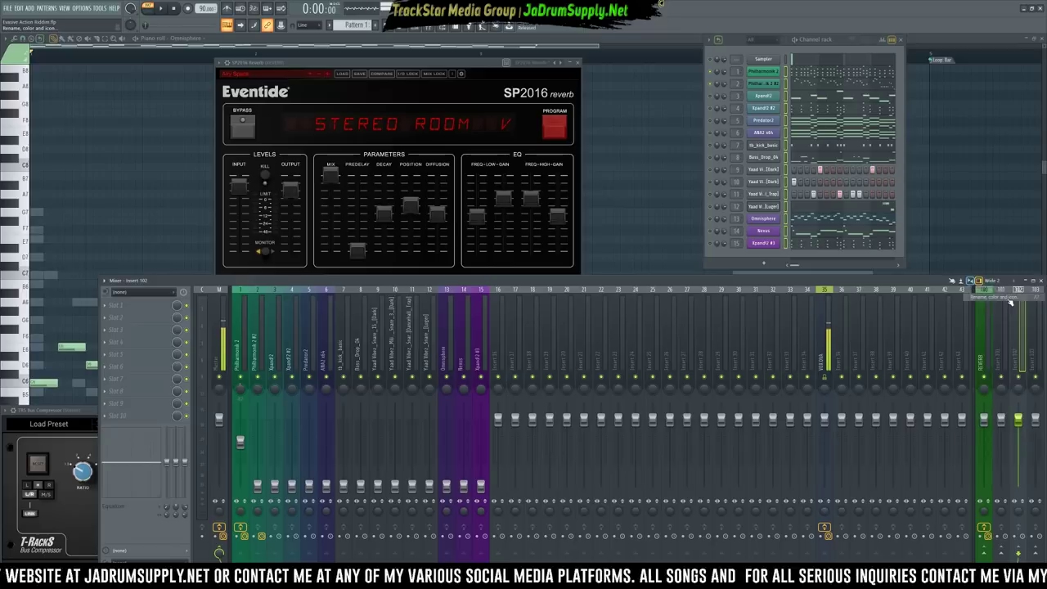
click(1018, 307)
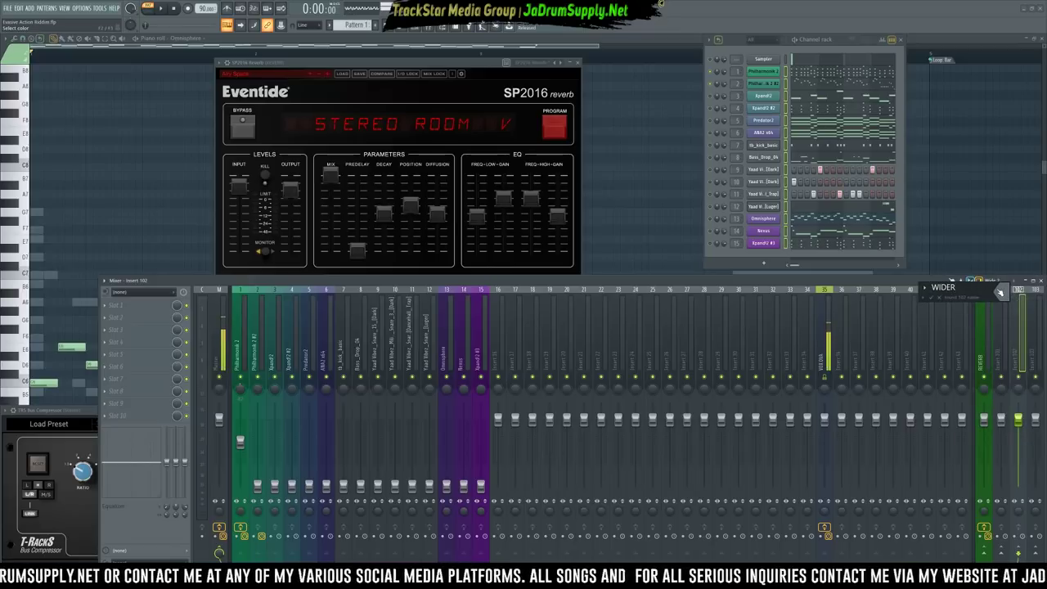
click(1003, 291)
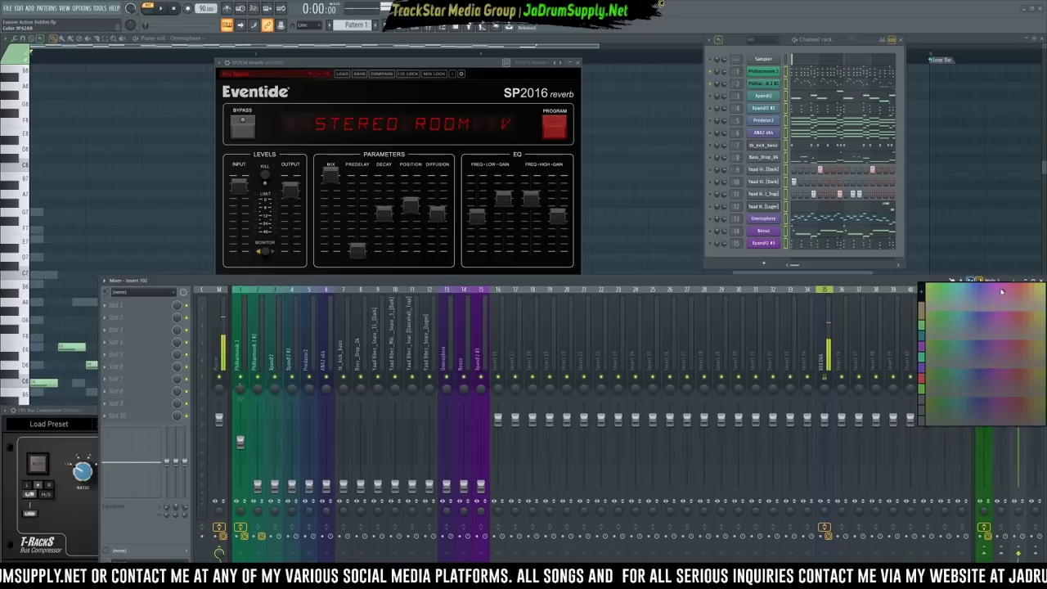
click(954, 290)
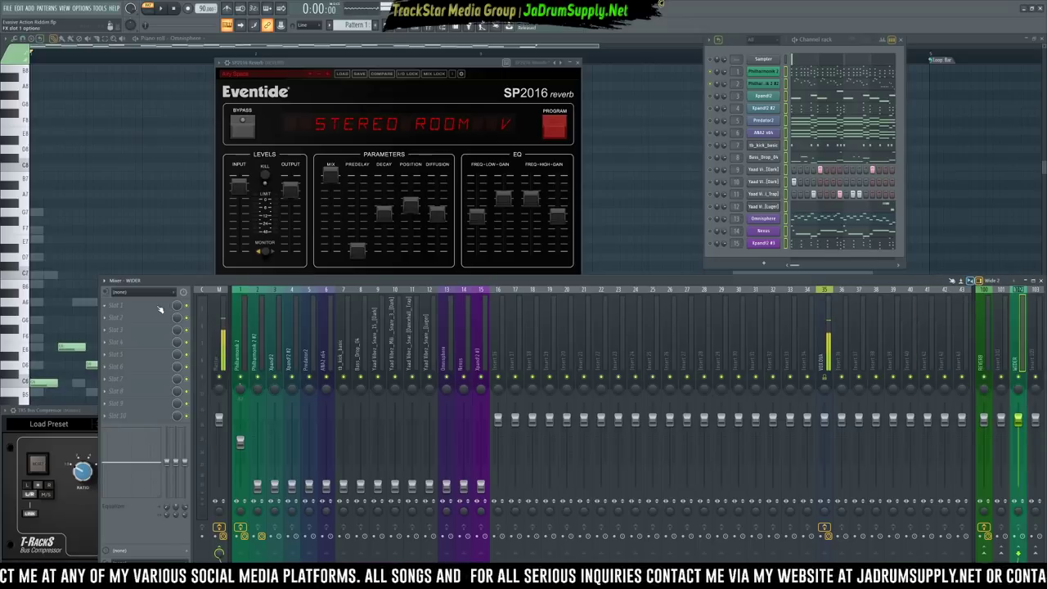
Load Polyverse Wider in the WIDER track's first effect slot
click(160, 309)
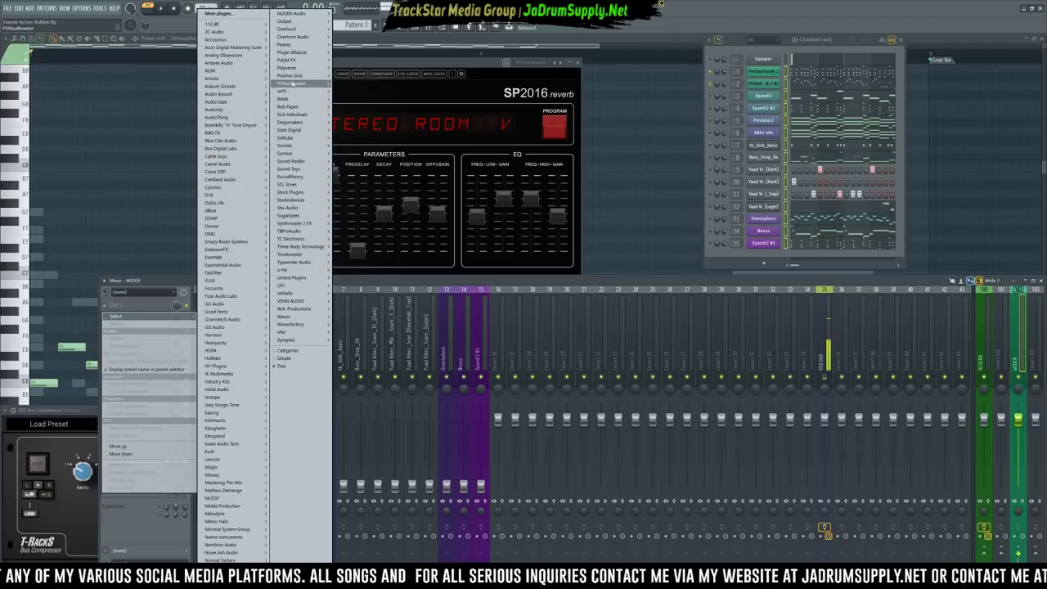
mouse_move(305, 67)
mouse_move(357, 76)
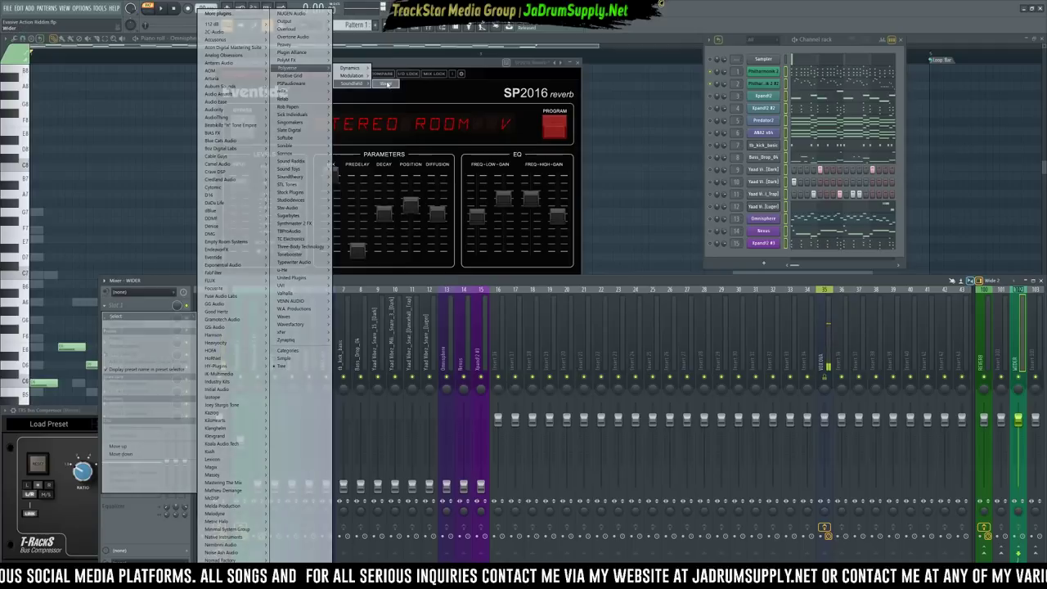
click(387, 85)
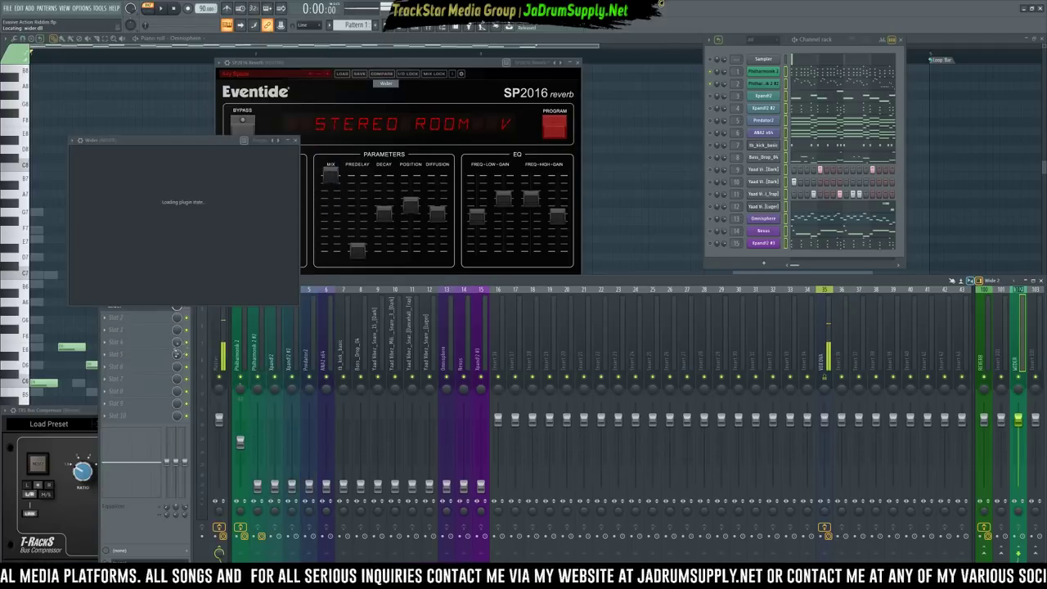
Load Soundtoys MicroShift in the WIDER track's second effect slot
click(148, 326)
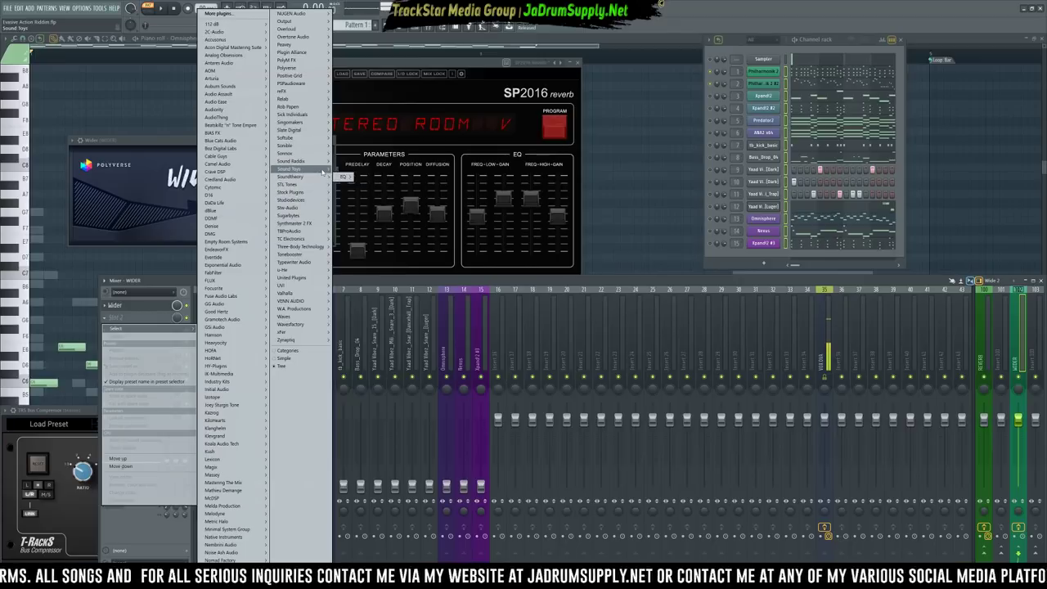
mouse_move(325, 169)
mouse_move(352, 207)
click(392, 215)
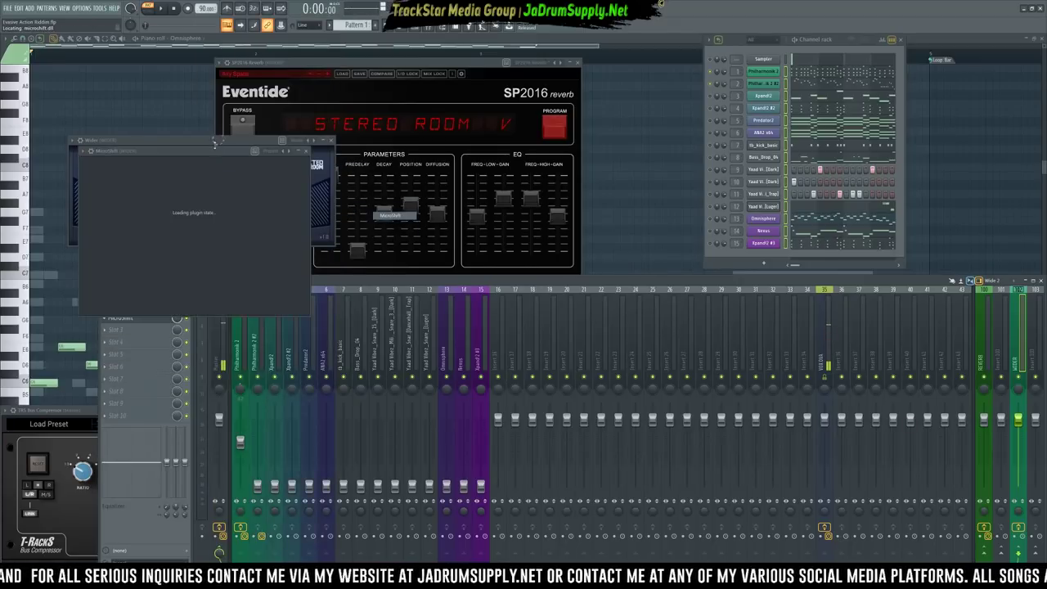
Send Philharmonik 2 to the WIDER track and arrange the MicroShift and Wider windows side by side above the mixer
click(240, 360)
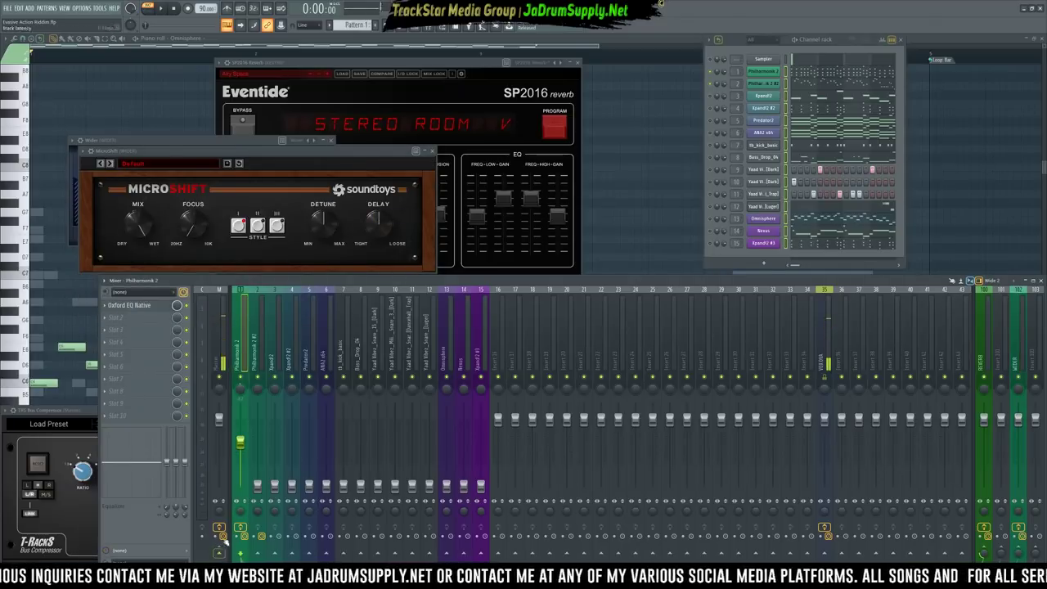
drag(276, 151, 613, 83)
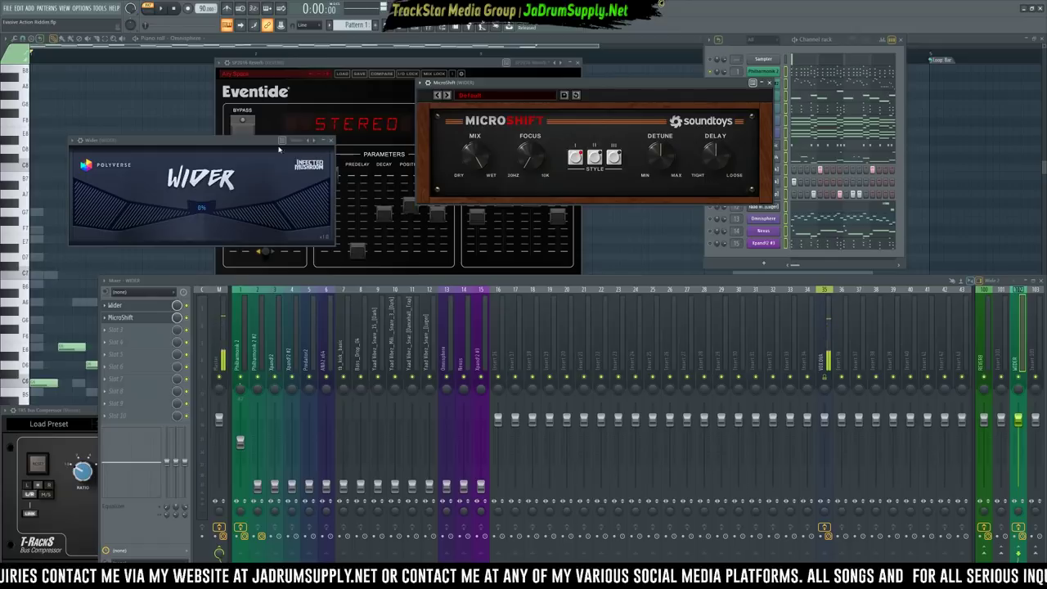
drag(256, 140, 946, 123)
drag(654, 81, 616, 98)
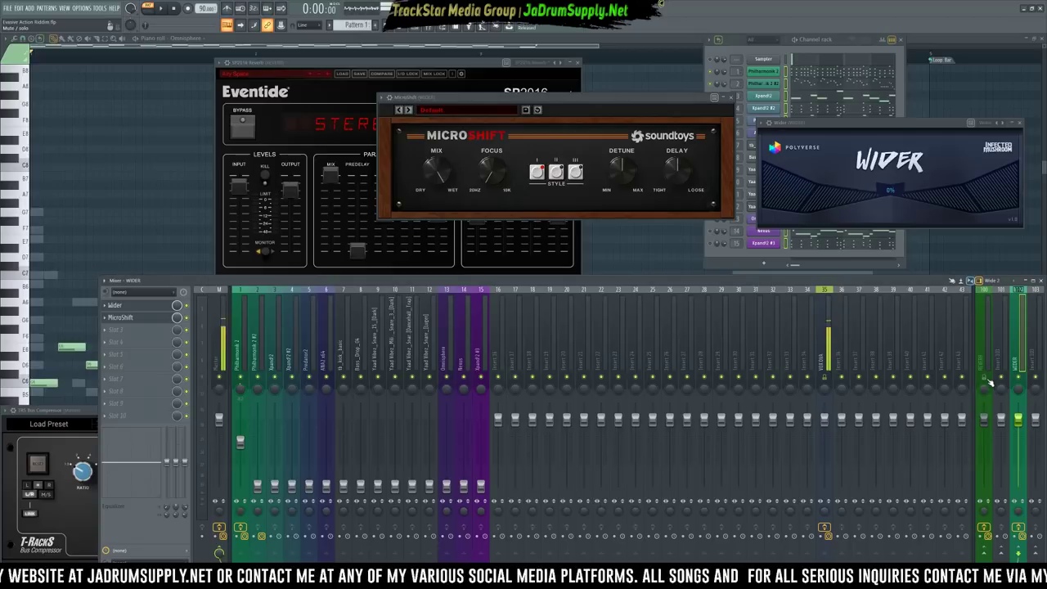
With the REVERB track muted, raise Wider's width to 200% during playback
key(space)
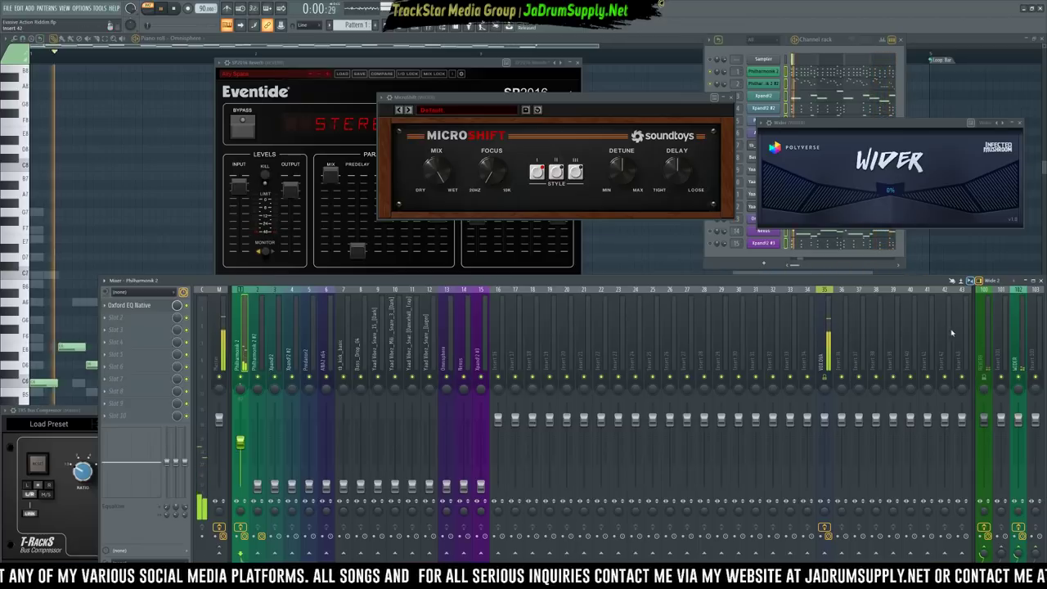
click(1013, 330)
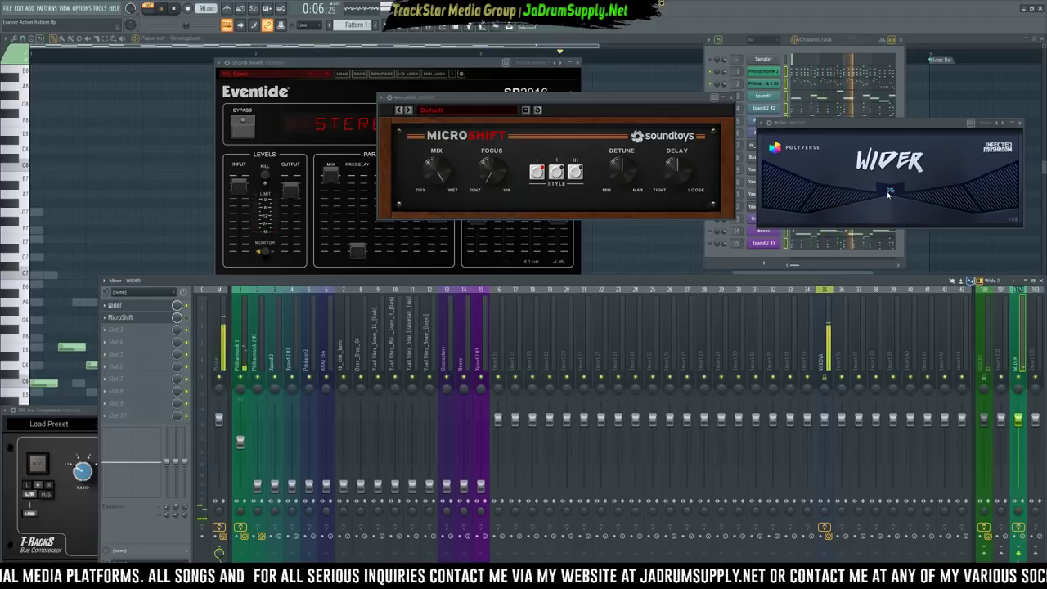
drag(844, 194, 873, 4)
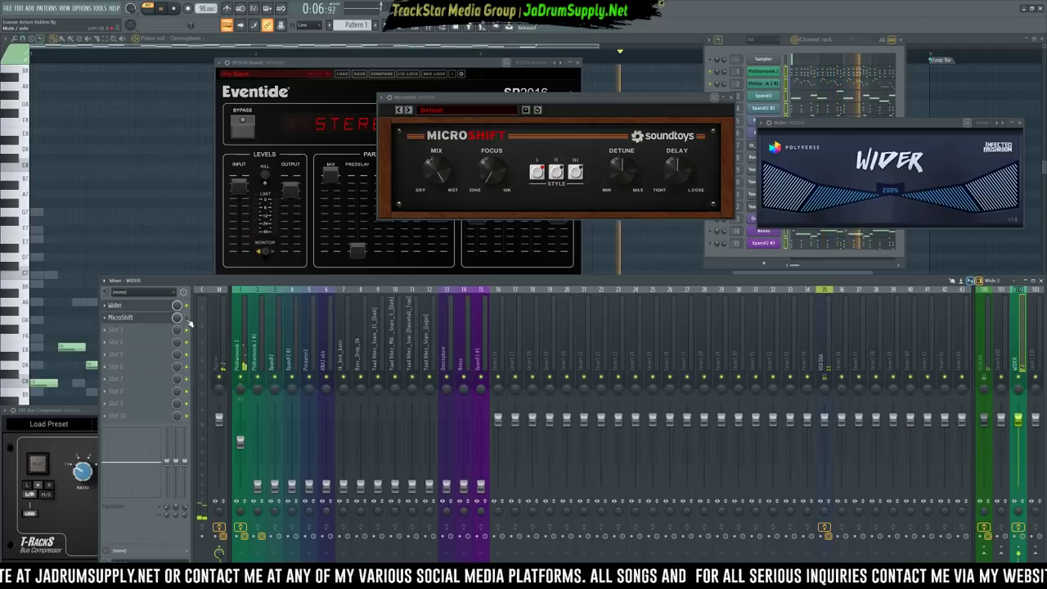
Raise MicroShift's Focus, Detune and Delay above their defaults and switch it to Style III, checking the sound during playback
key(space)
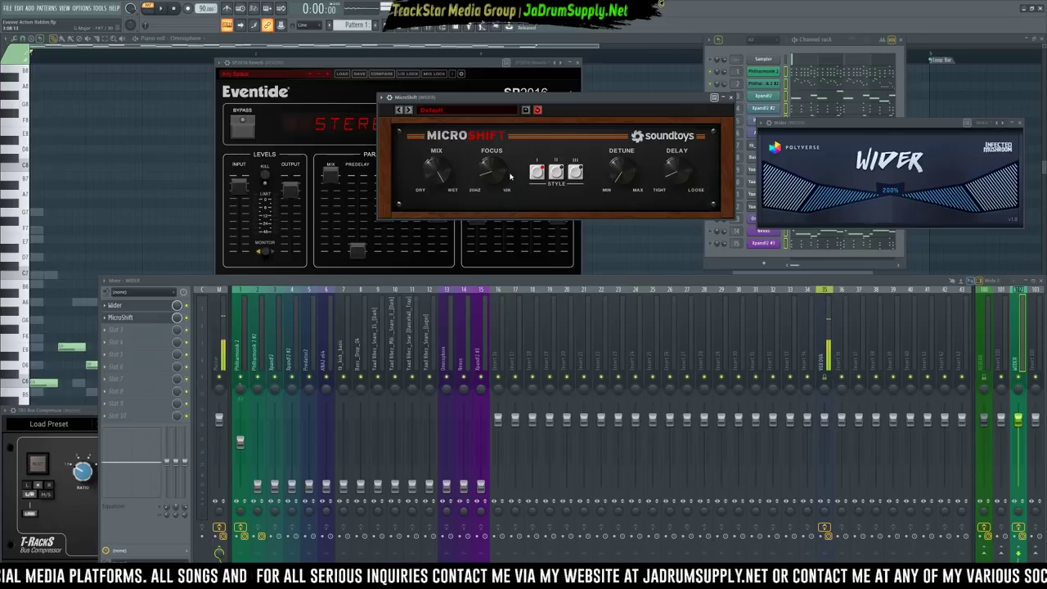
key(space)
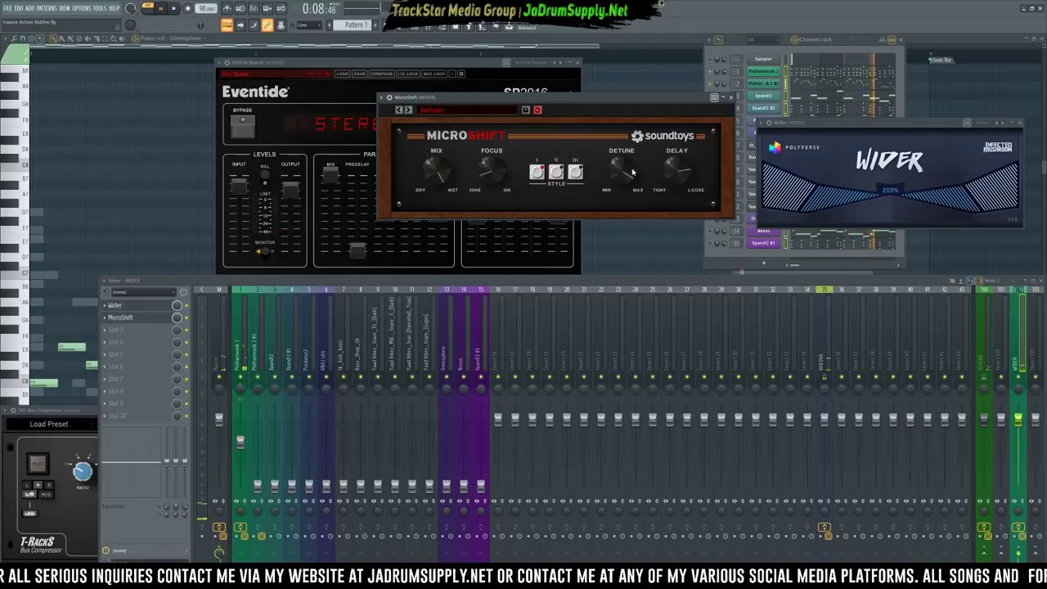
click(574, 172)
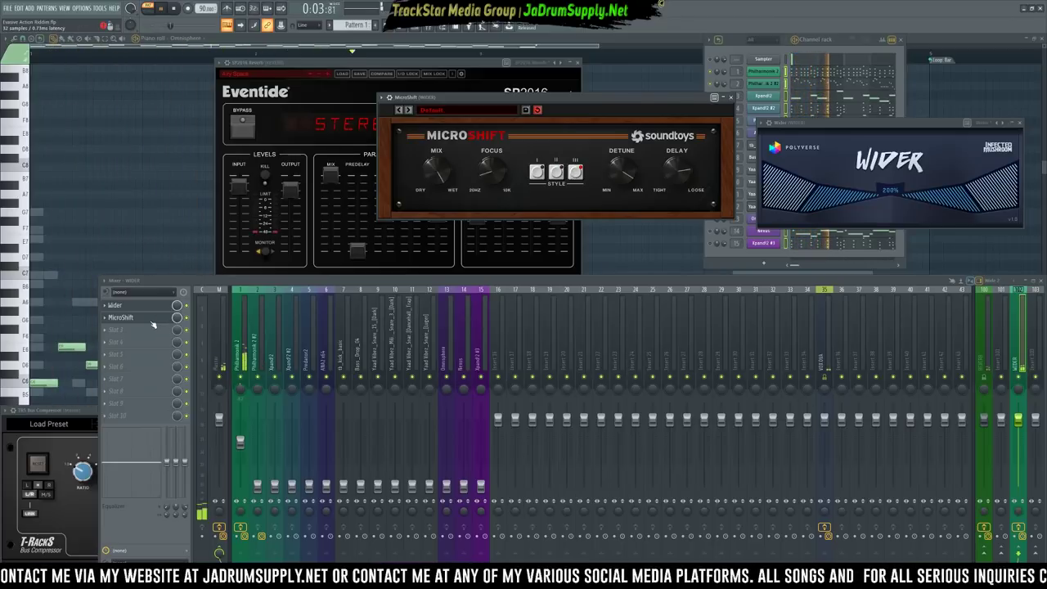
mouse_move(146, 317)
mouse_down()
mouse_move(132, 306)
mouse_move(133, 318)
mouse_up()
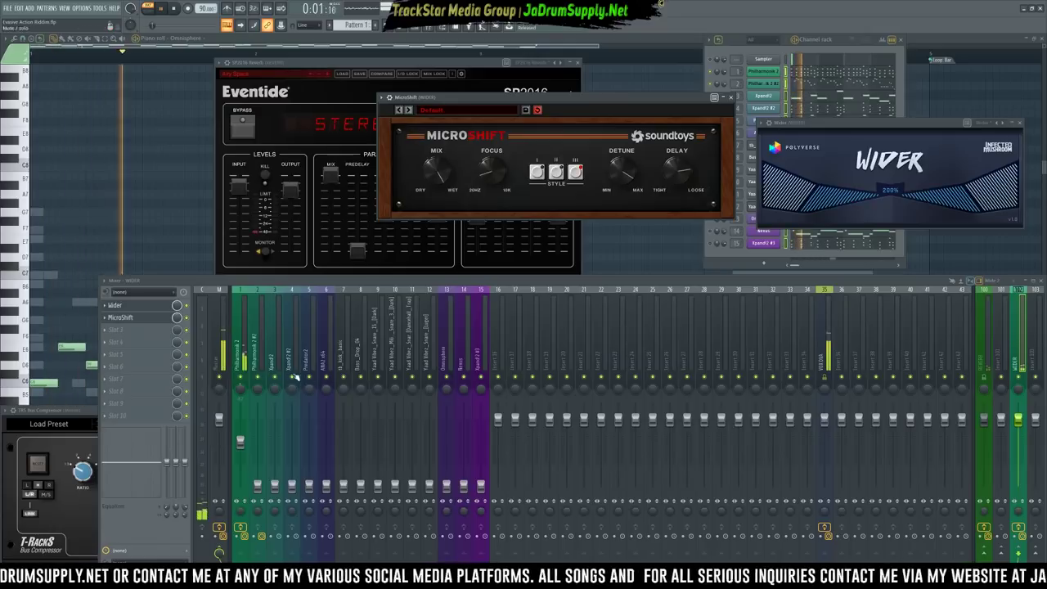
Compare Philharmonik 2 with the WIDER track muted and unmuted, and stop playback
click(239, 353)
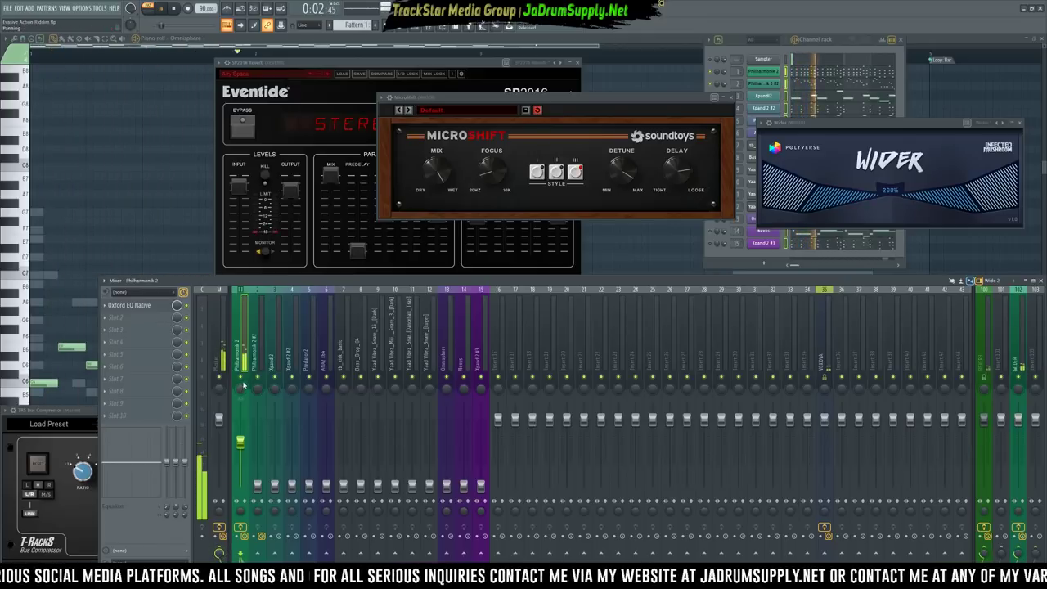
click(1018, 378)
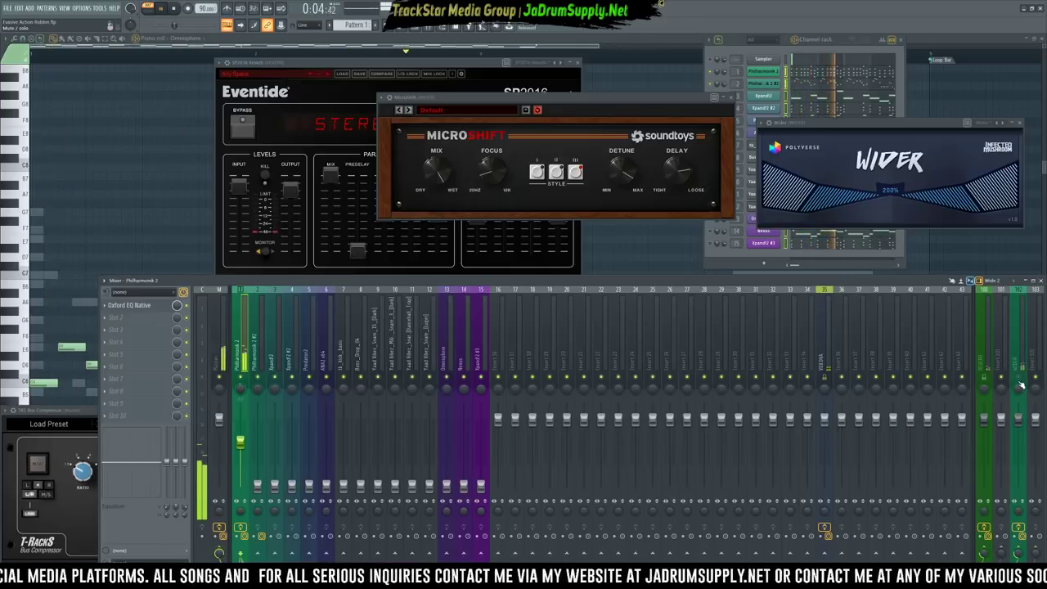
click(1019, 378)
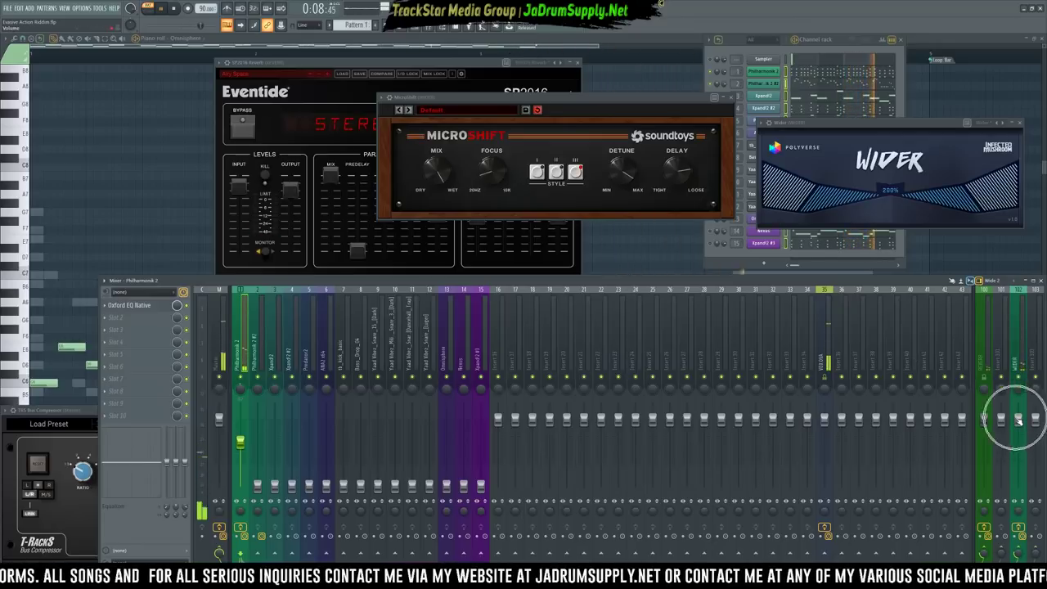
click(1019, 379)
key(space)
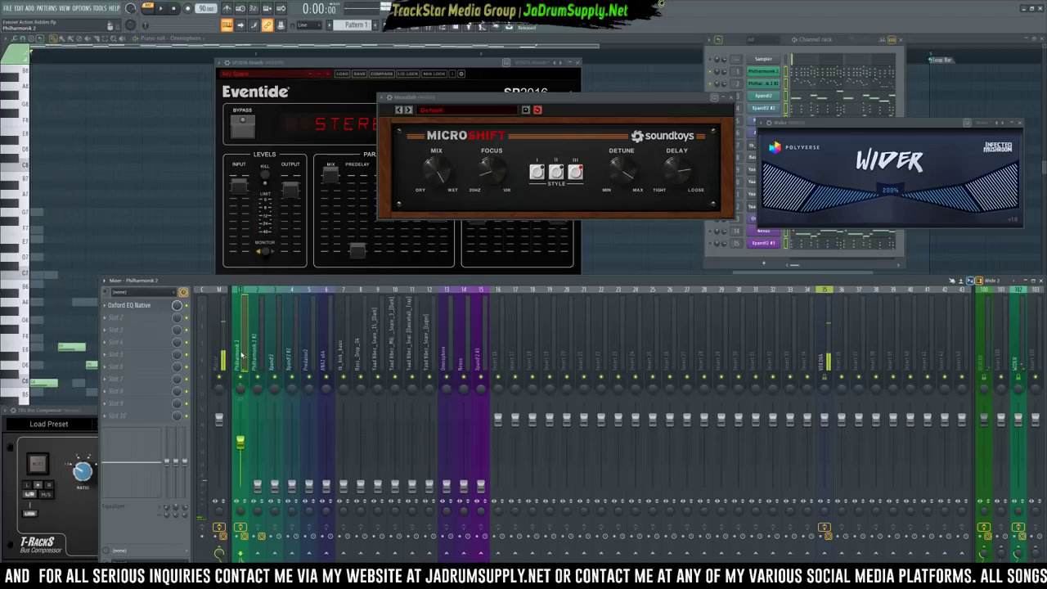
Pan Philharmonik 2 #2 54% right and raise its fader to about 59%, checking the balance during playback
click(258, 355)
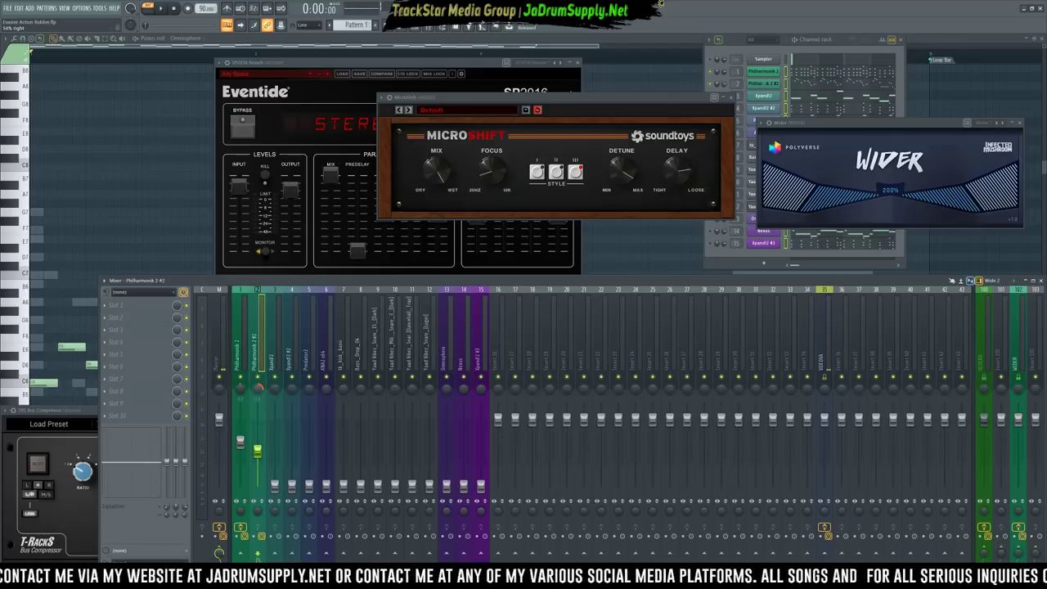
key(space)
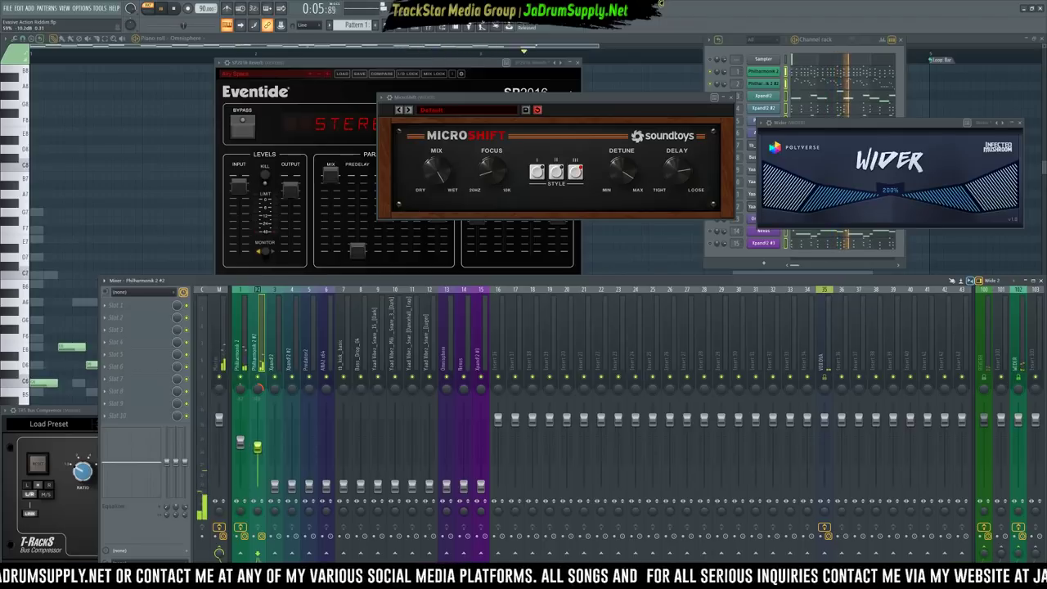
click(257, 447)
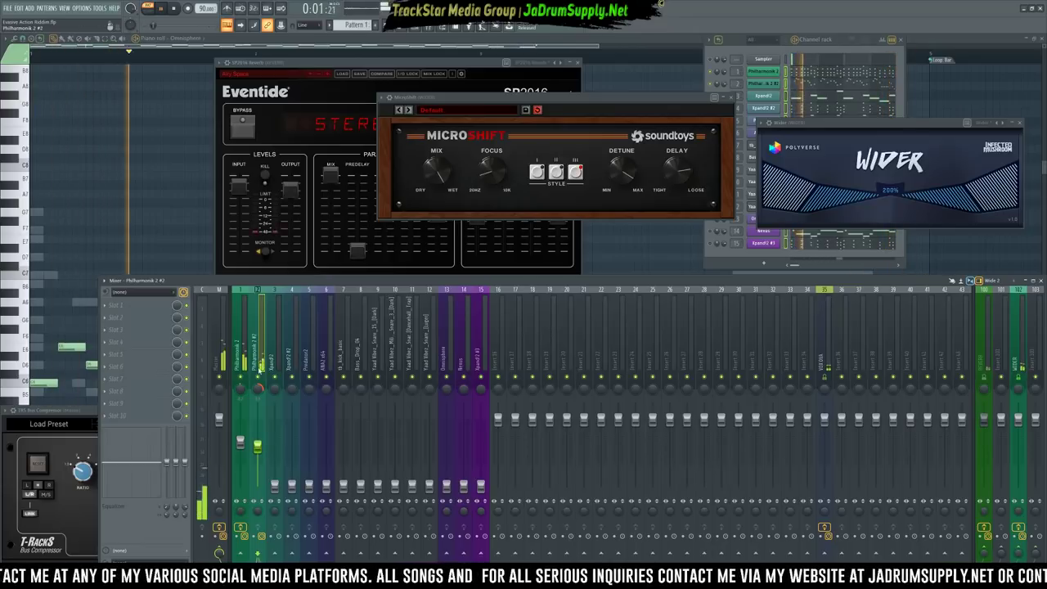
key(space)
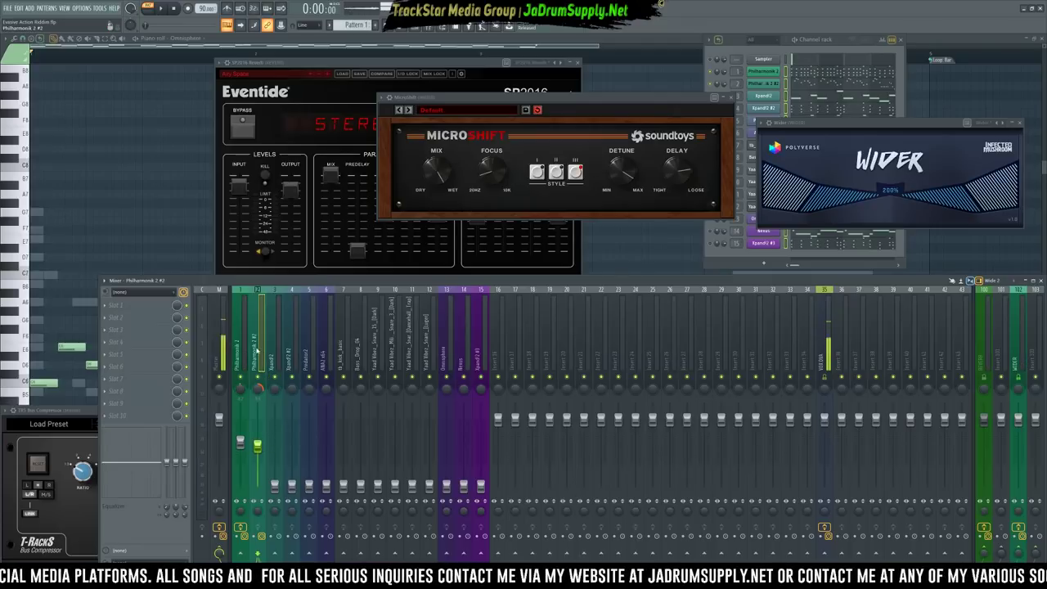
Load Babylon 19.2.4 x64 into the first effect slot of Philharmonik 2 #2 and place its window clear of the mixer inserts
click(144, 306)
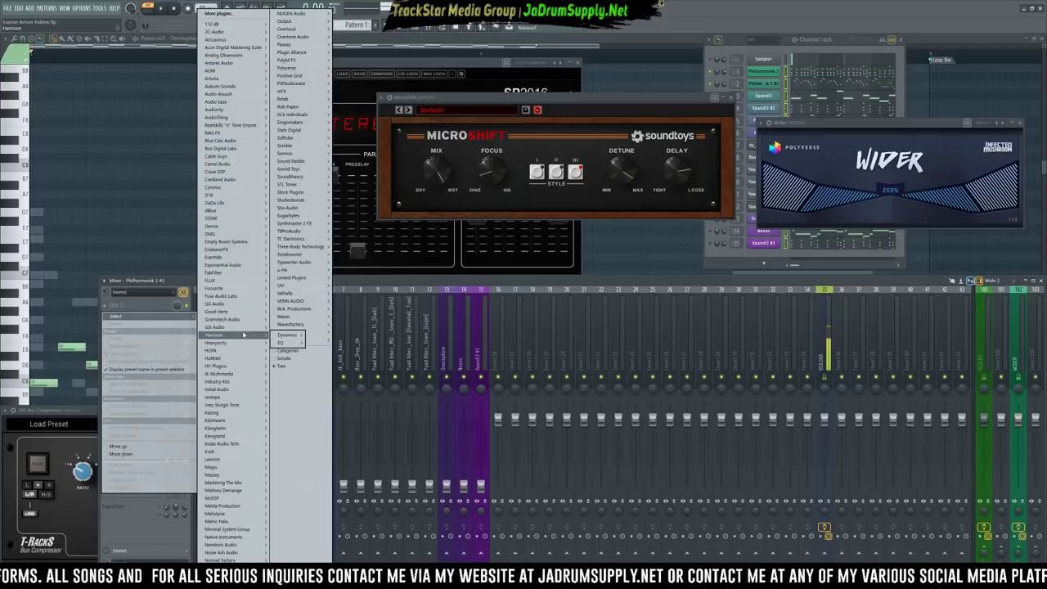
mouse_move(237, 374)
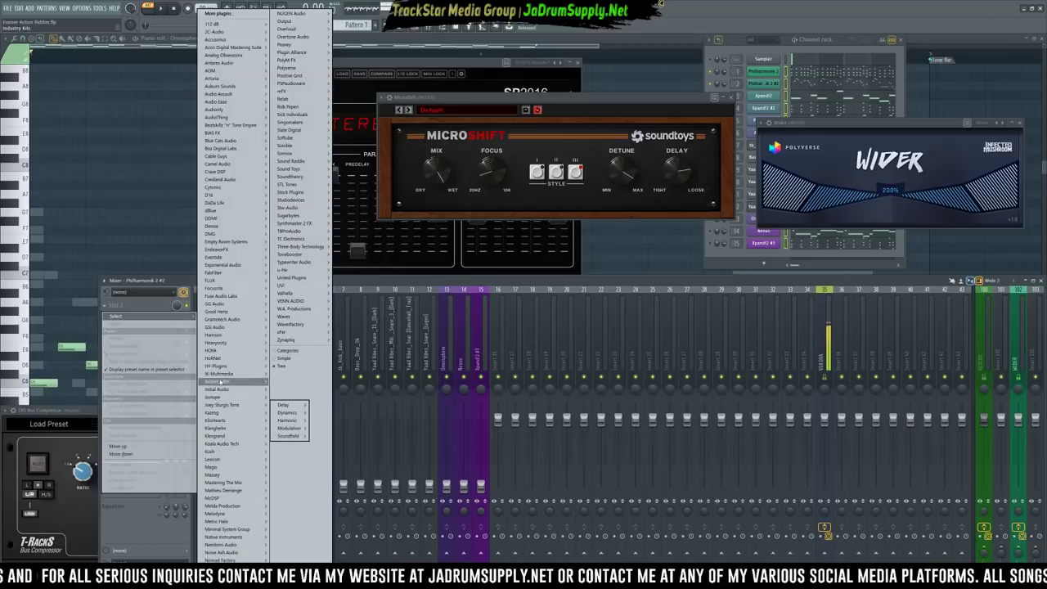
mouse_move(233, 319)
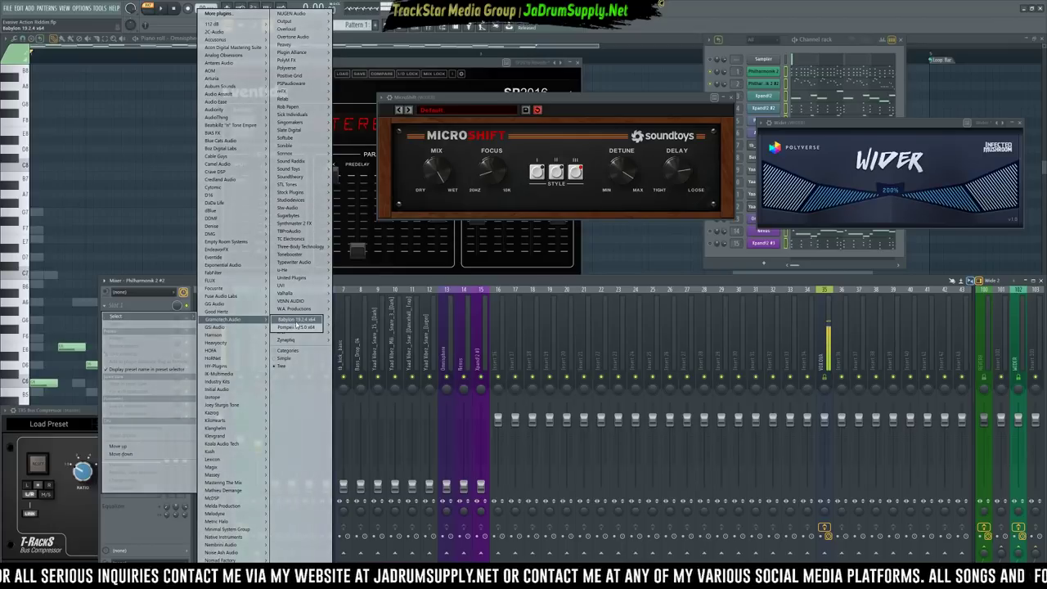
click(303, 321)
drag(269, 142, 540, 205)
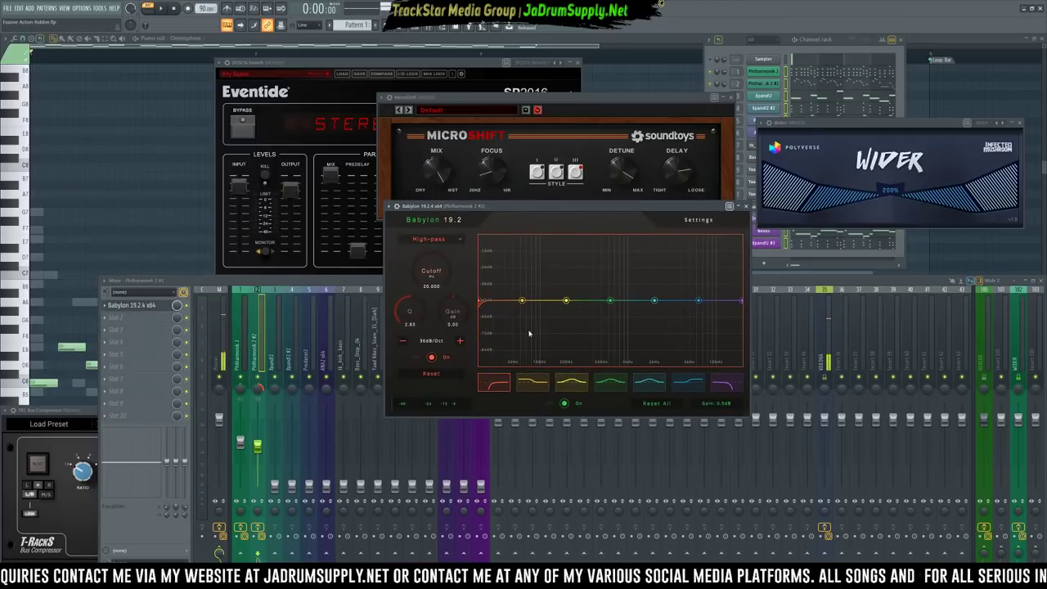
Raise Babylon's high-pass cutoff to about 114 Hz on Philharmonik 2 #2, checking the sound during playback
drag(480, 302, 533, 304)
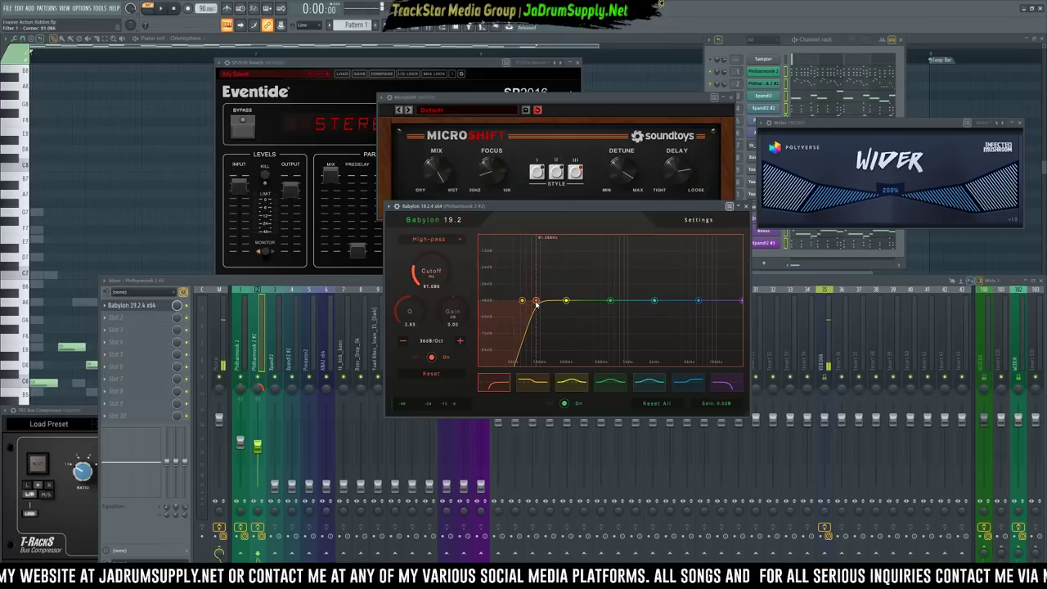
drag(536, 207, 569, 205)
key(space)
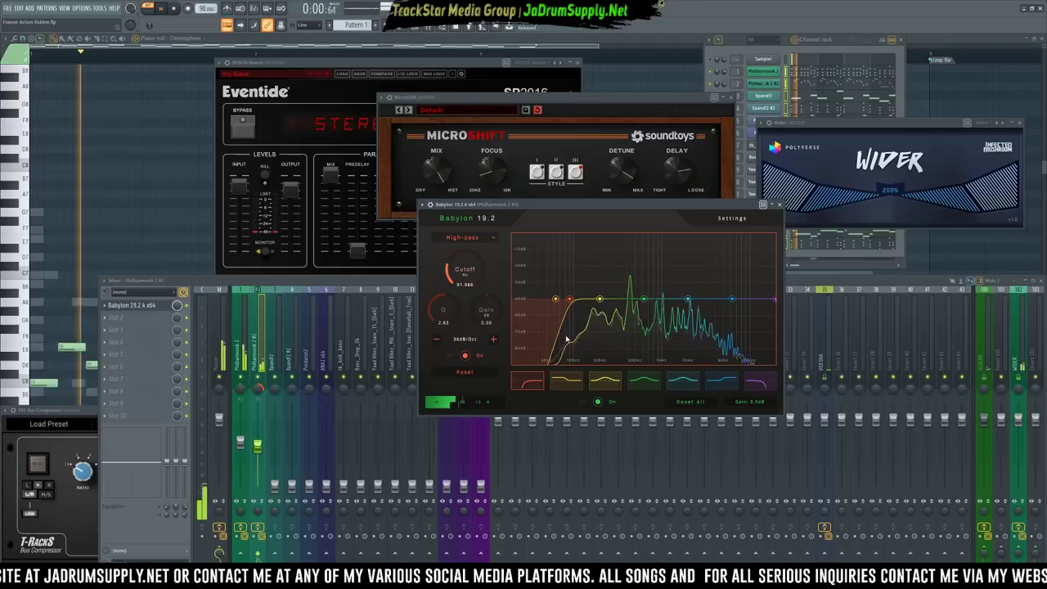
drag(571, 301, 580, 299)
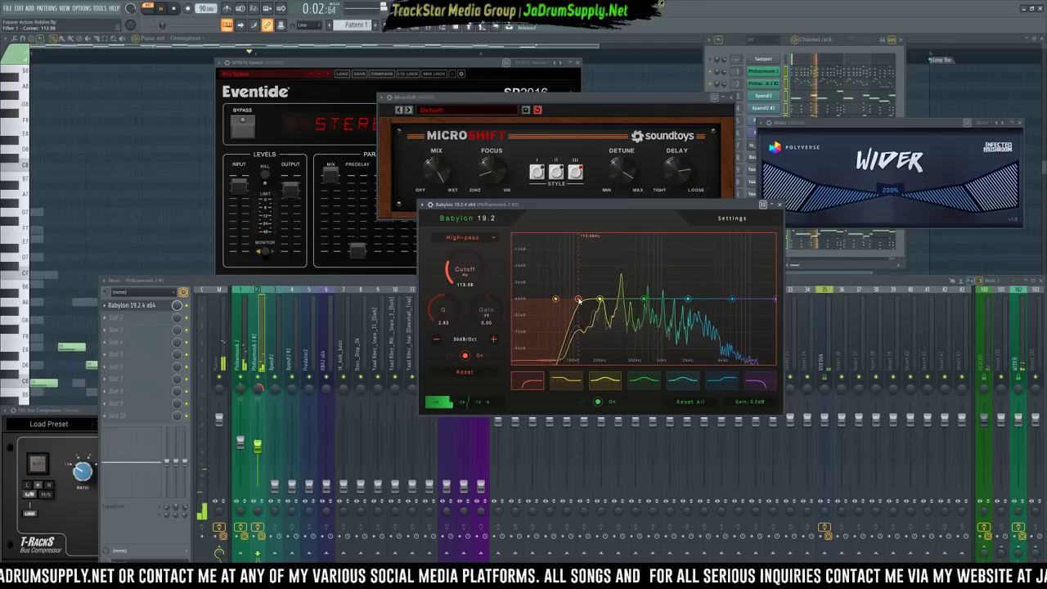
Cut Babylon's low-mid yellow band, slightly lift the green and cyan bands, and set the high shelf to about 5045 Hz with 1.95 dB gain
mouse_move(732, 300)
mouse_down()
mouse_move(729, 236)
mouse_move(720, 295)
mouse_up()
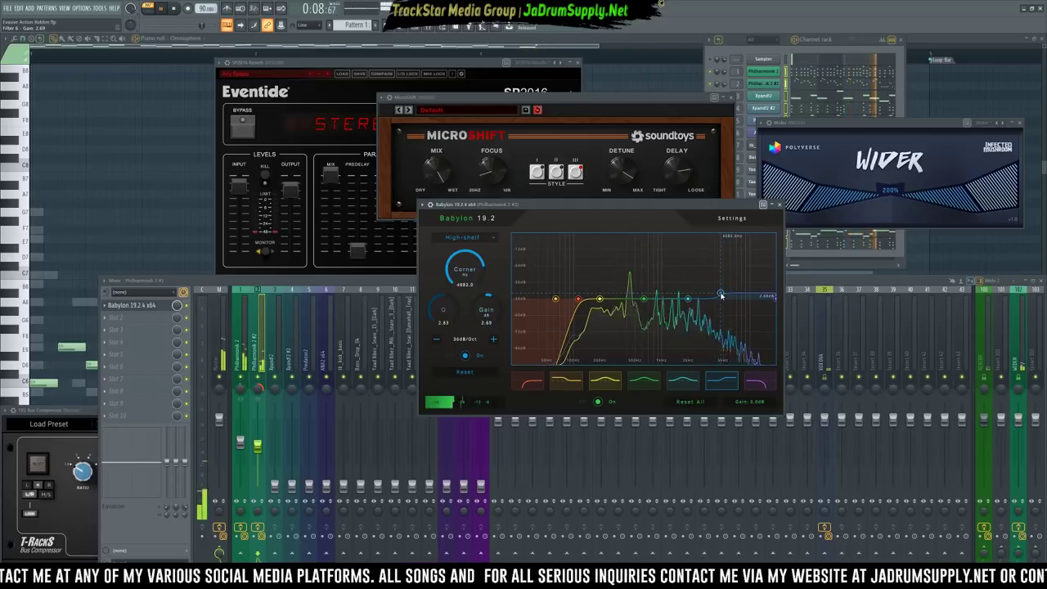
drag(644, 300, 622, 314)
click(689, 299)
click(721, 294)
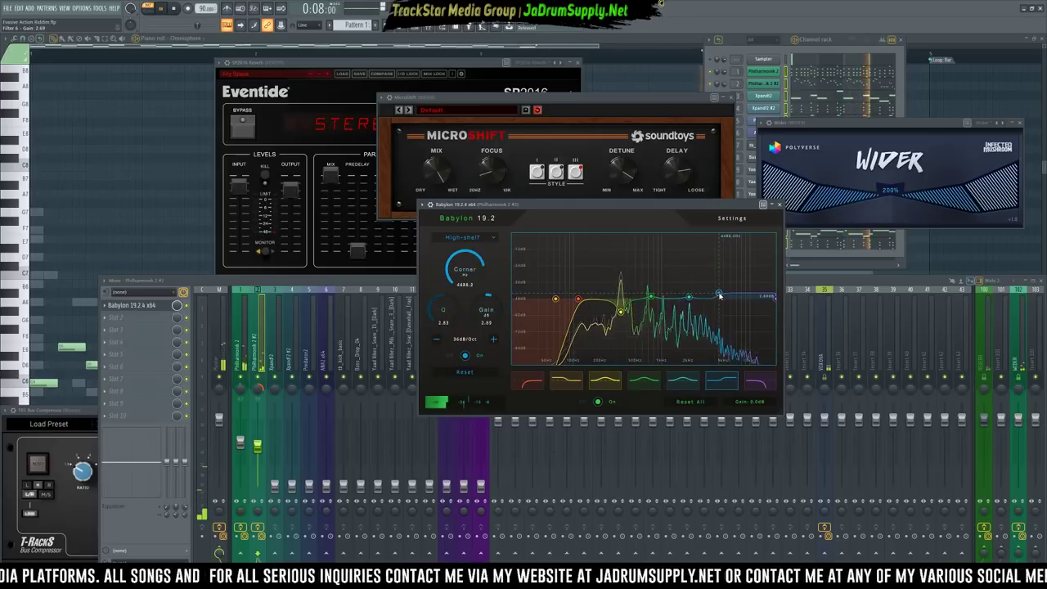
drag(723, 297, 724, 297)
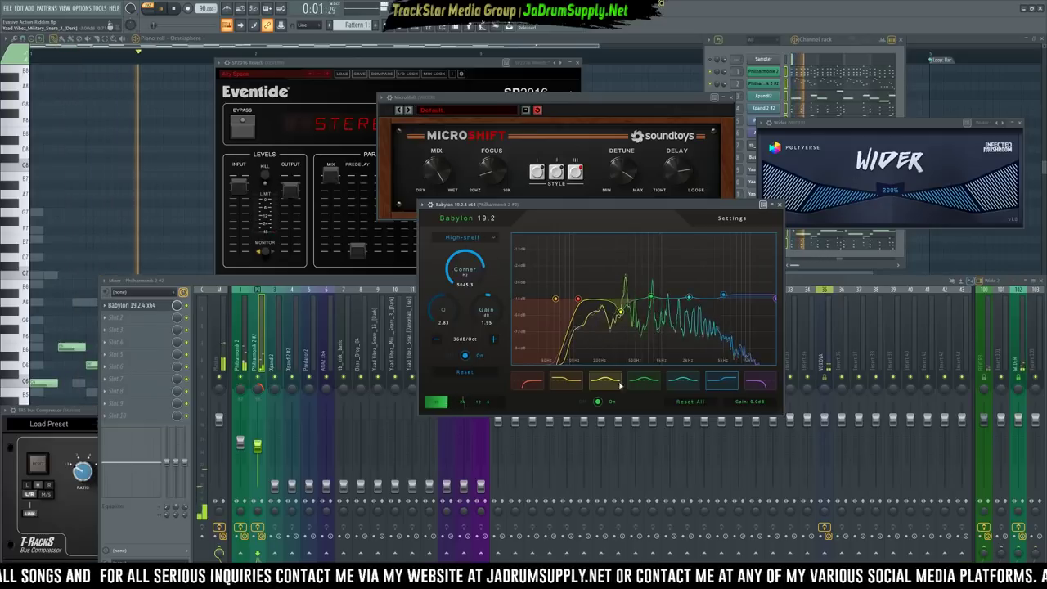
Compare Philharmonik 2 #2 with Babylon bypassed and active, stop playback, and move the EQ window above the mixer
click(598, 402)
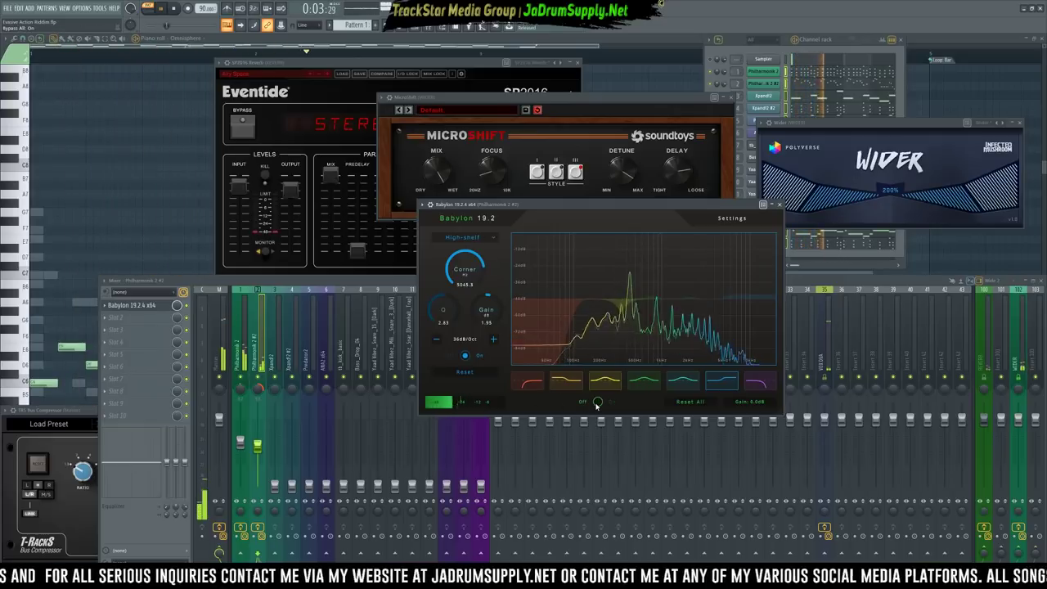
click(597, 403)
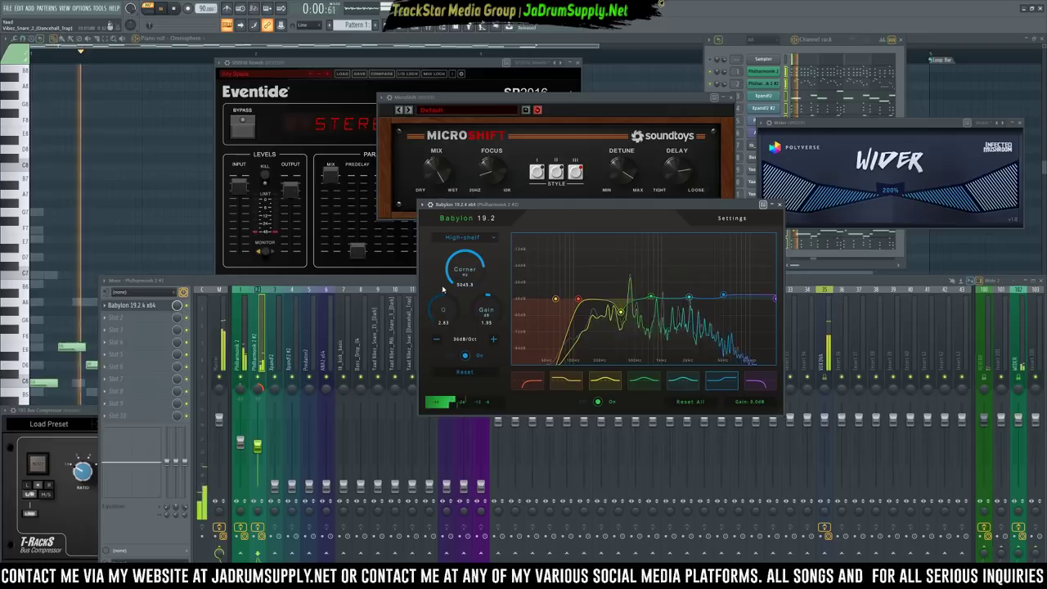
drag(542, 204, 454, 82)
key(space)
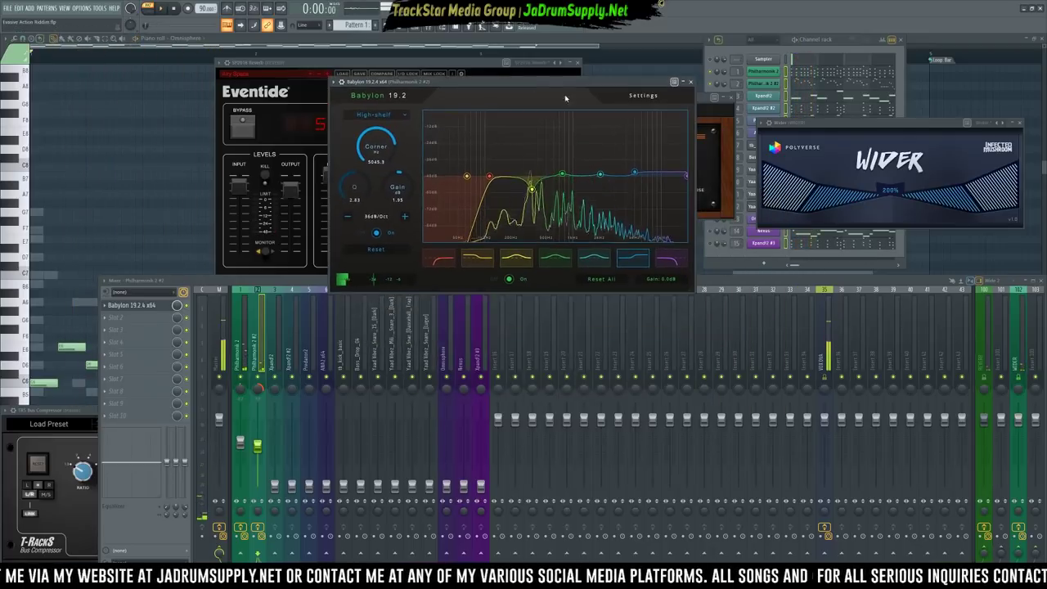
drag(572, 86, 548, 59)
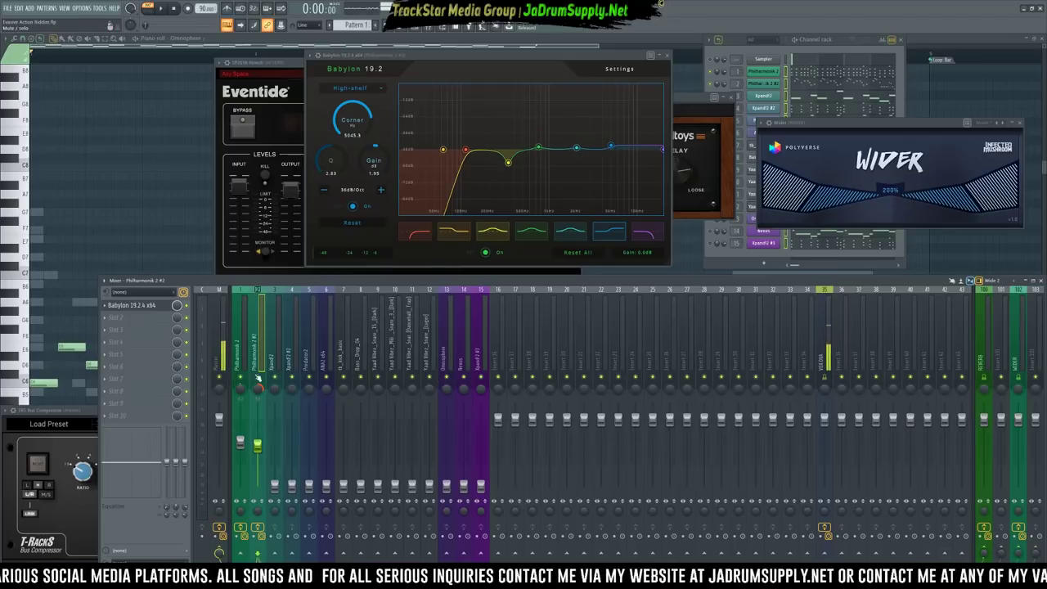
Raise Philharmonik 2 #2's fader slightly to balance it against Philharmonik 2 during playback, and stop playback
key(space)
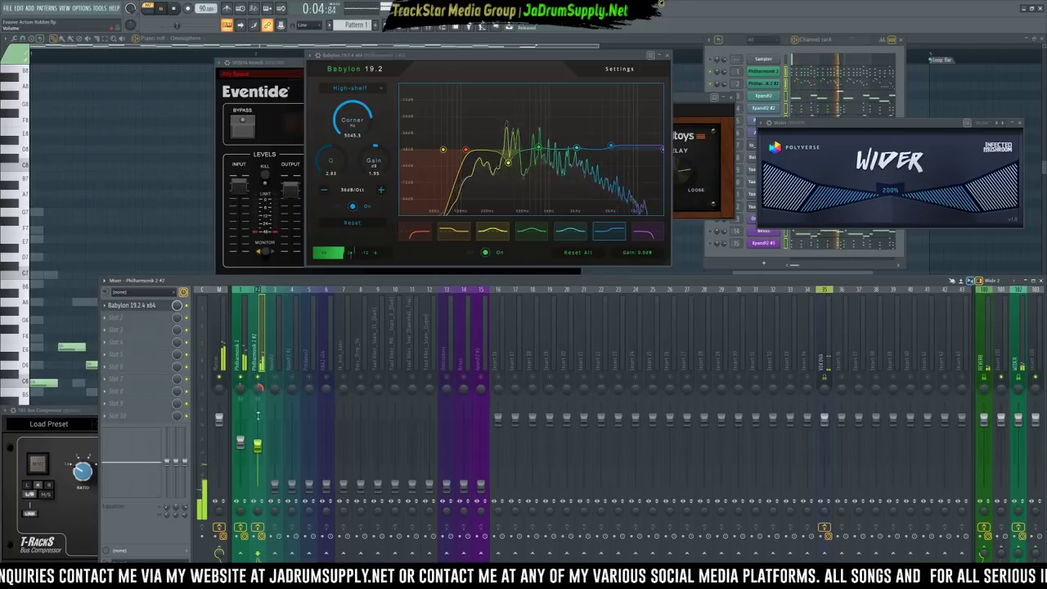
click(240, 442)
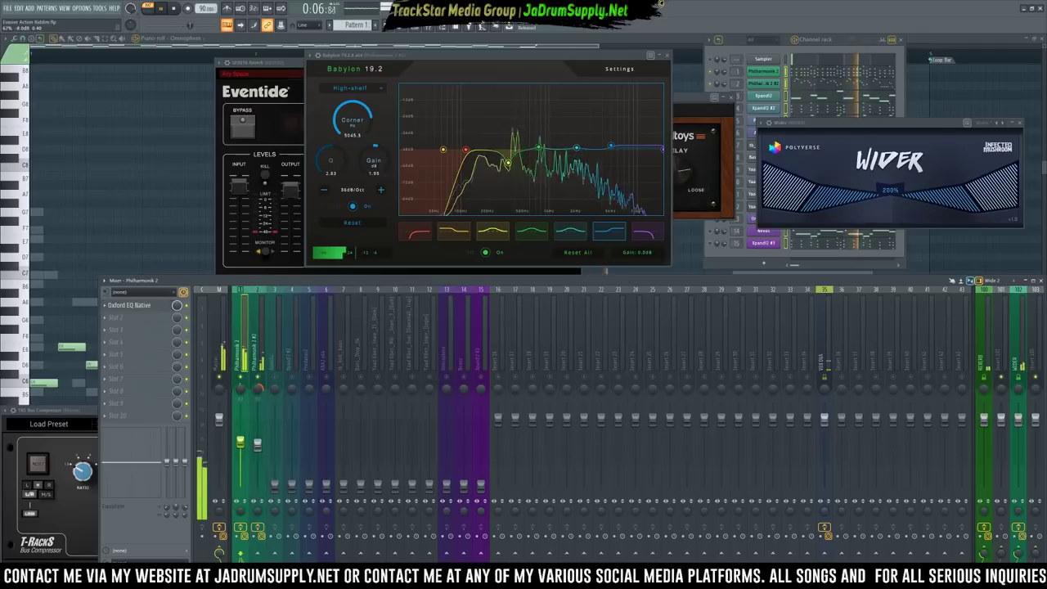
click(258, 427)
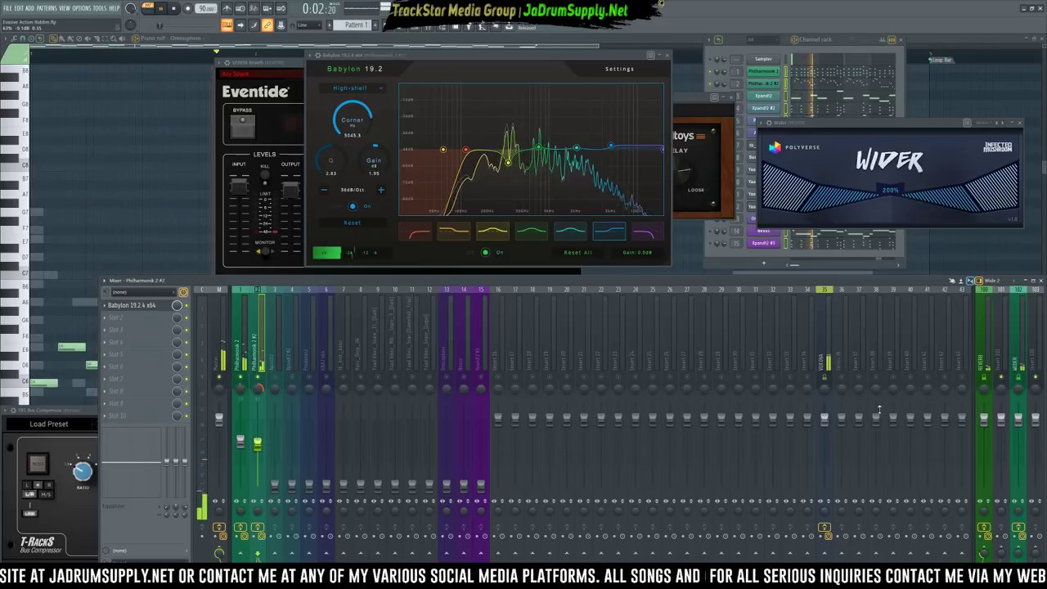
key(space)
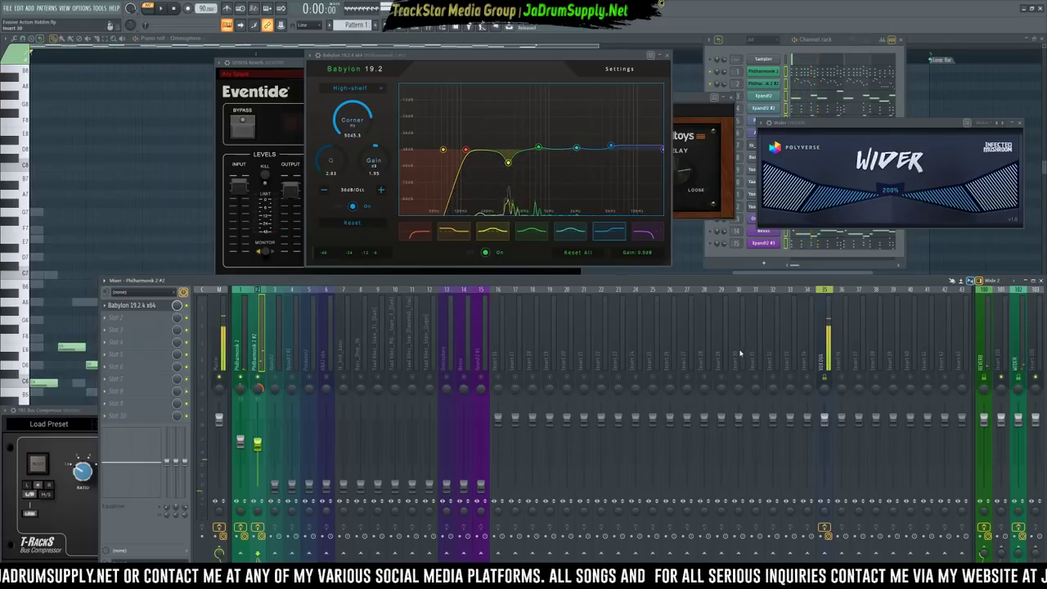
Load the Top End Air mixer track state onto Insert 30
right_click(738, 353)
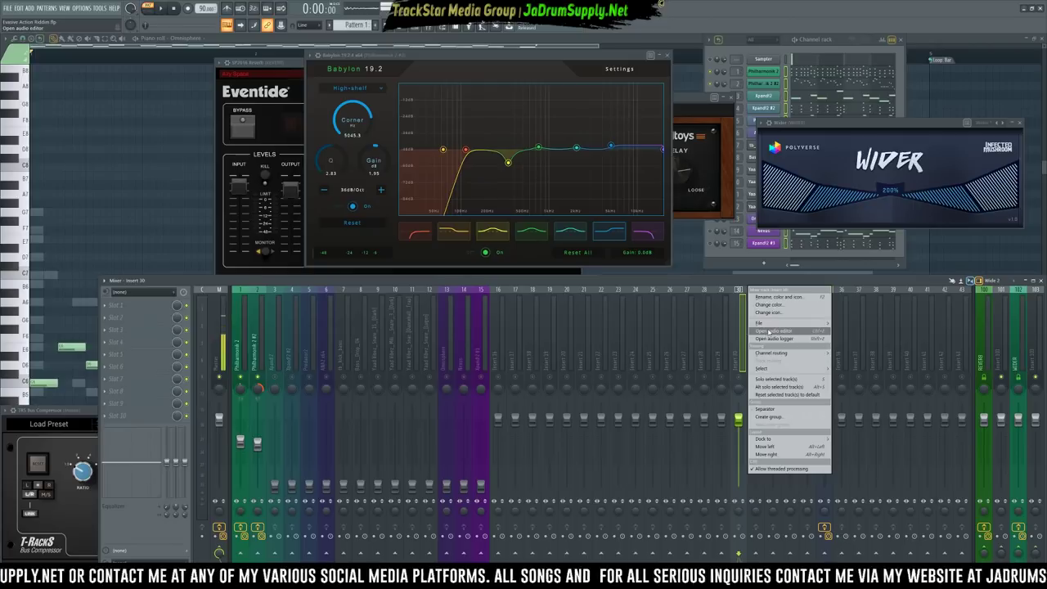
mouse_move(810, 324)
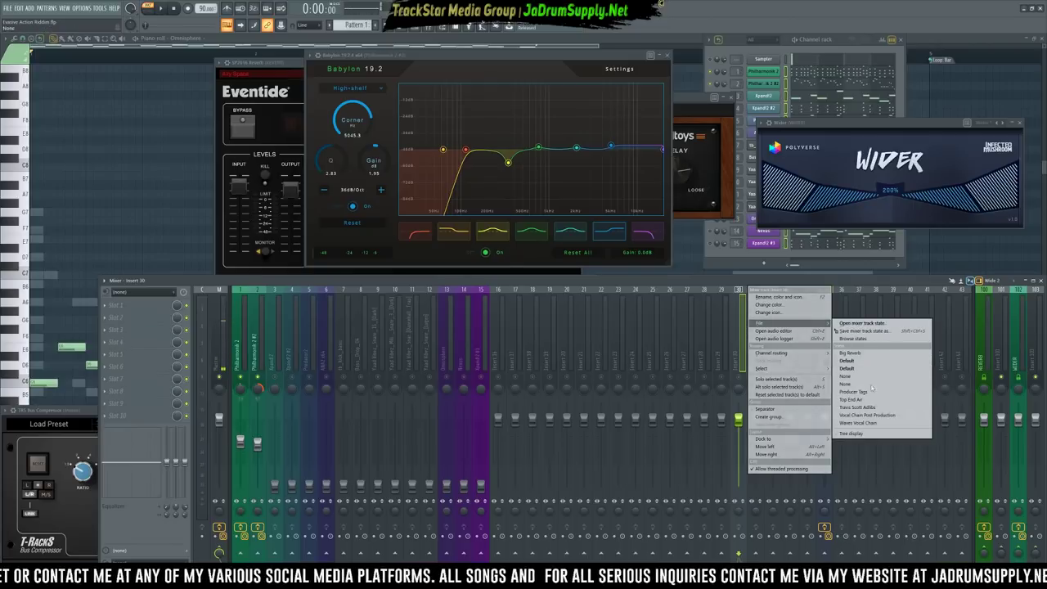
click(863, 400)
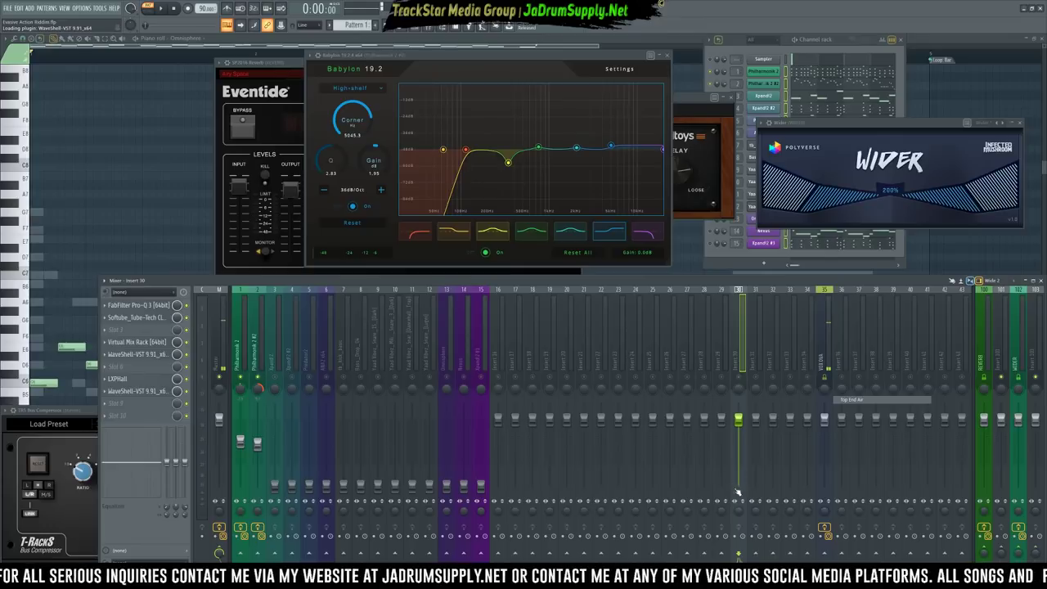
click(735, 491)
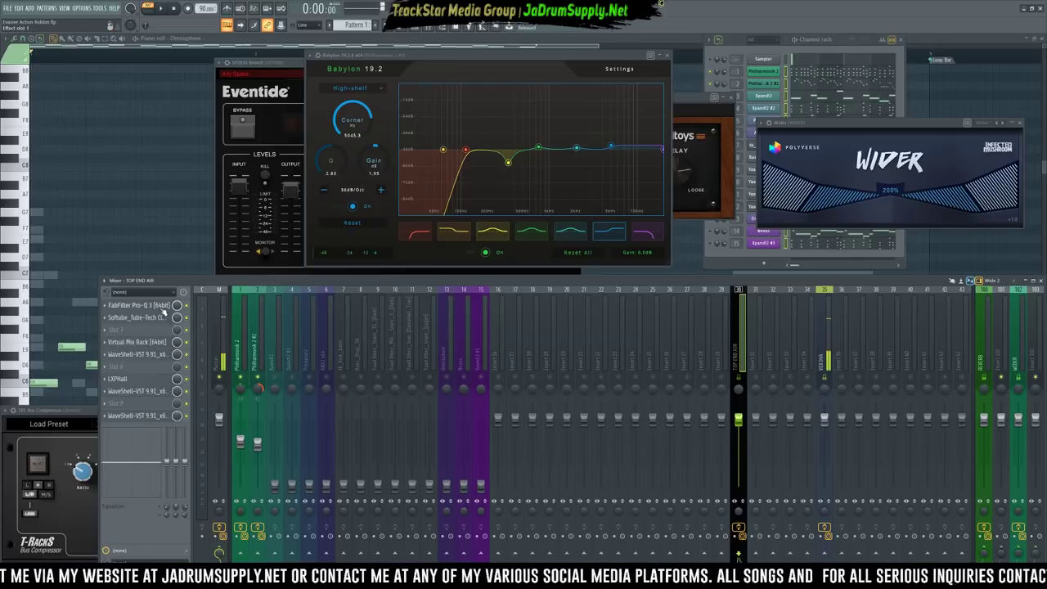
Examine the FabFilter Pro-Q 3, Tube-Tech compressor and Virtual Mix Rack settings on the TOP END AIR track, and close Virtual Mix Rack
click(161, 307)
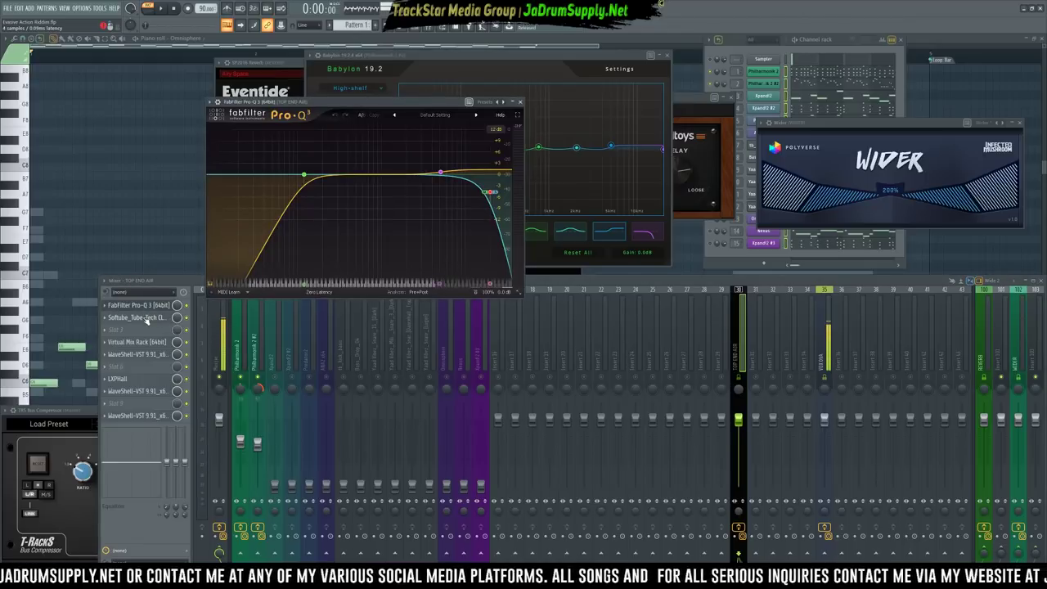
click(148, 318)
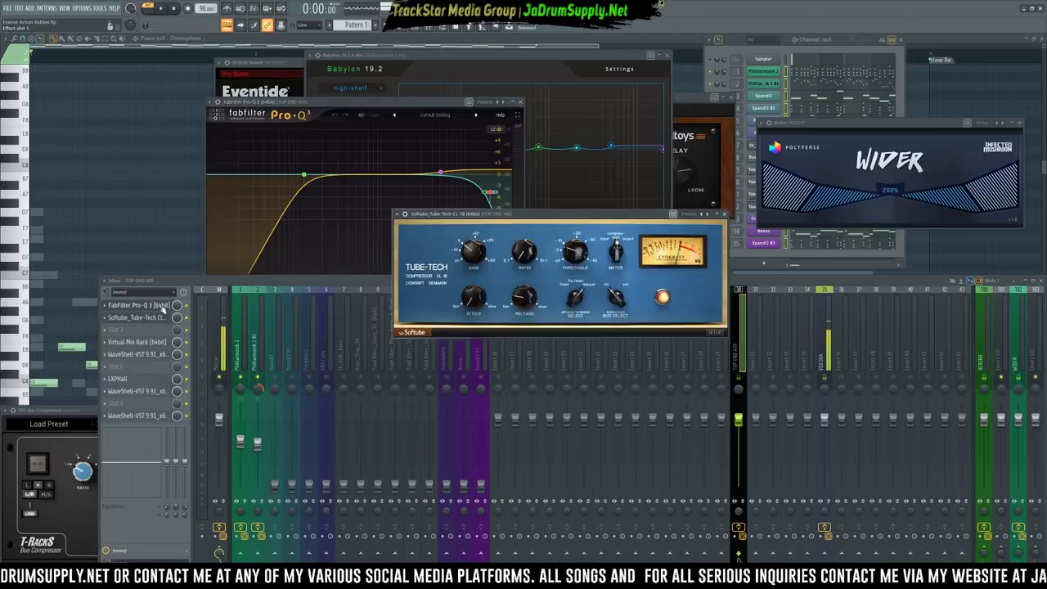
click(160, 342)
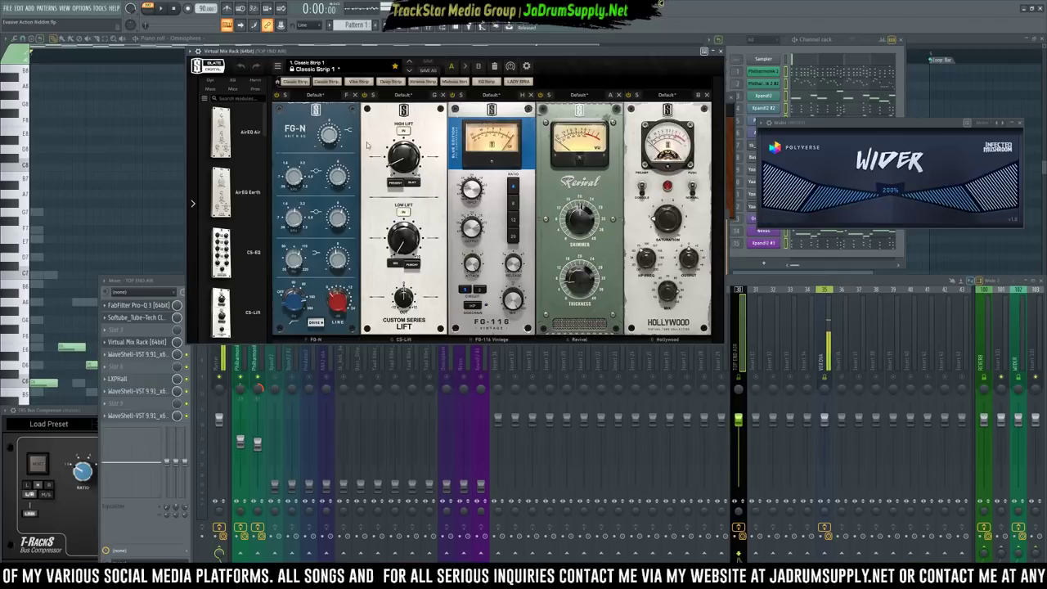
click(720, 51)
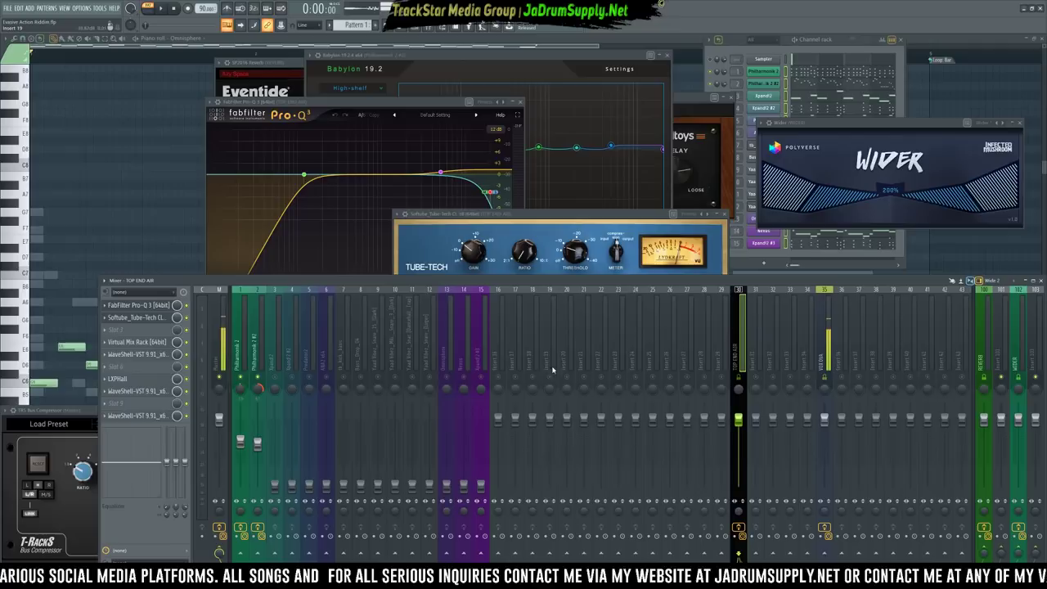
Send Philharmonik 2 #2 to TOP END AIR and lower its fader slightly, checking the blend during playback
click(254, 351)
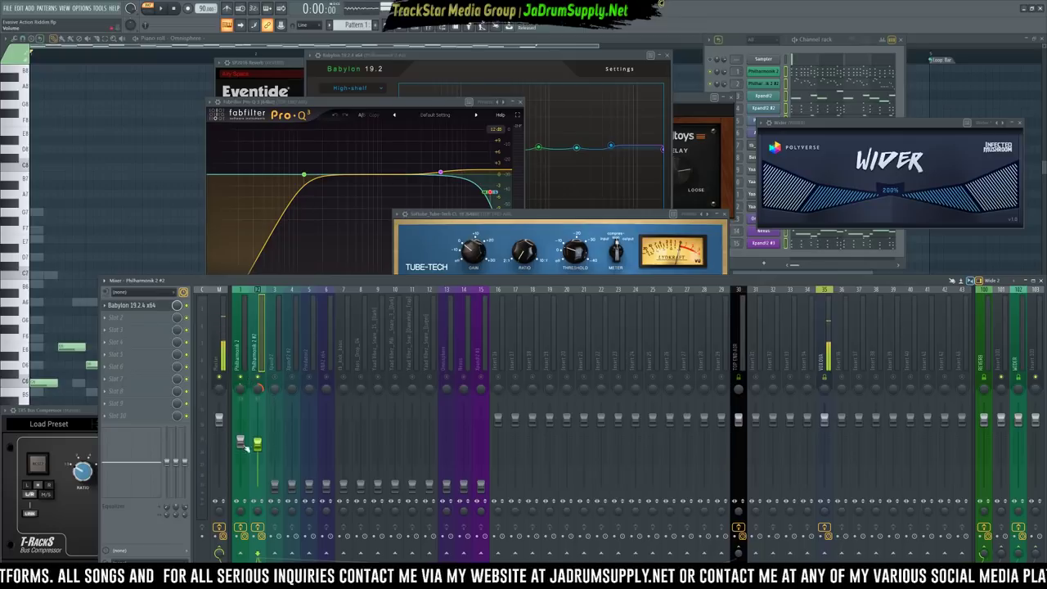
key(space)
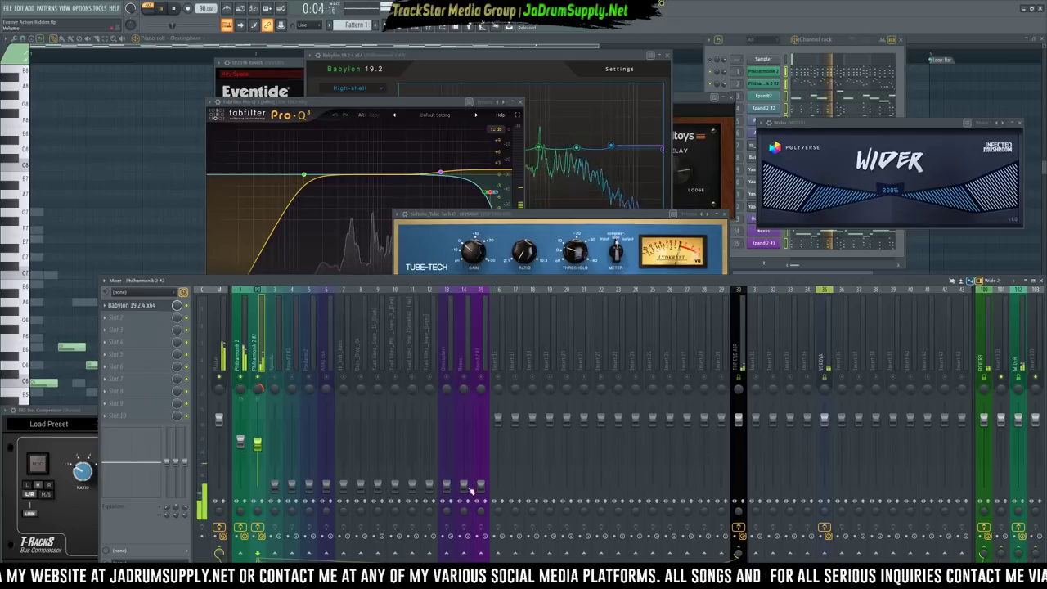
click(56, 423)
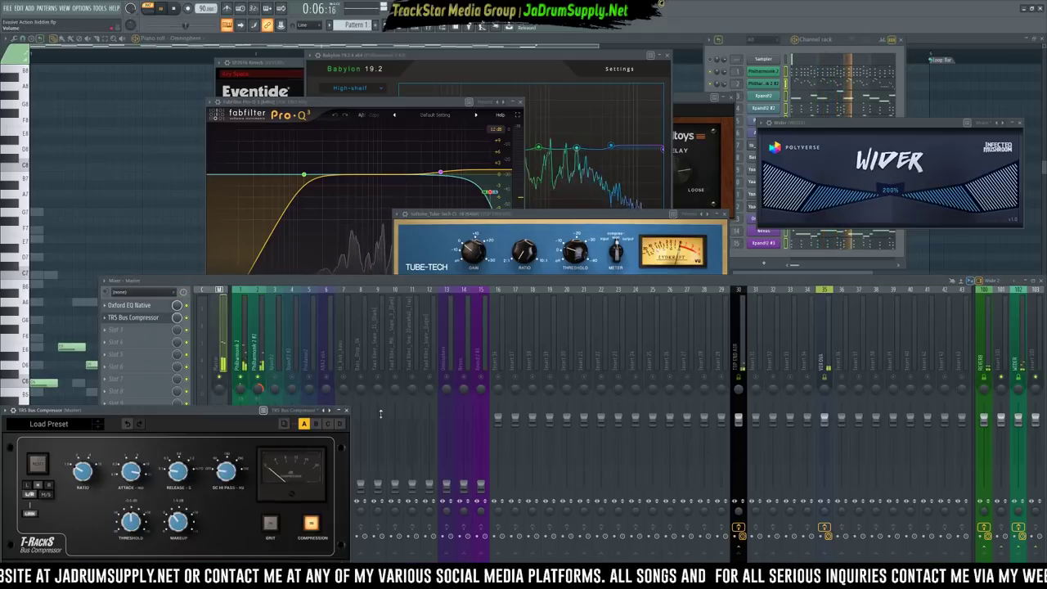
click(262, 348)
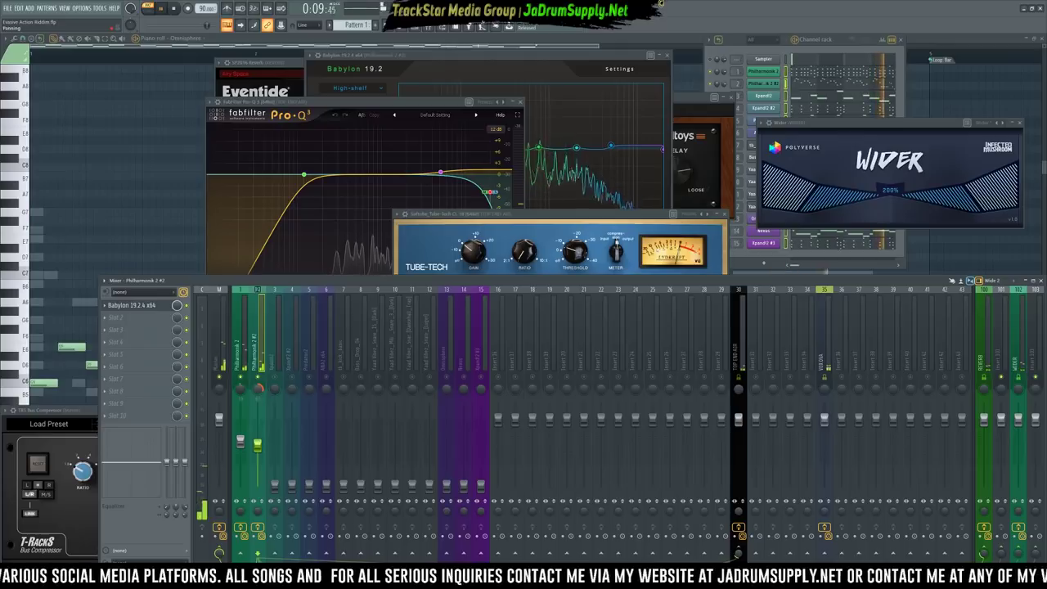
key(space)
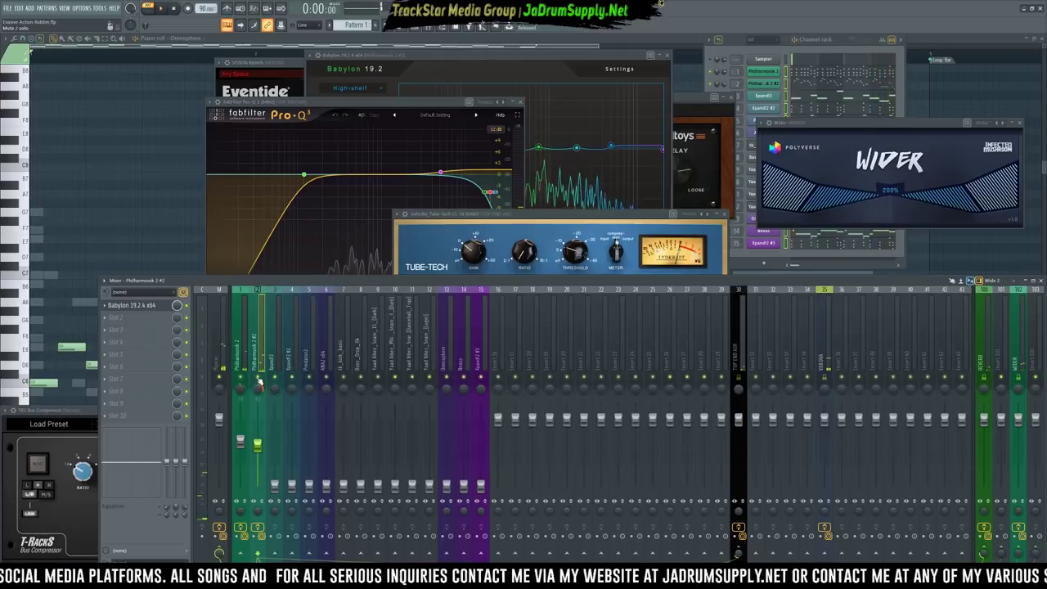
Raise the Xpand!2 fader on mixer track 3, send the track to REVERB, and check it soloed during playback
click(817, 50)
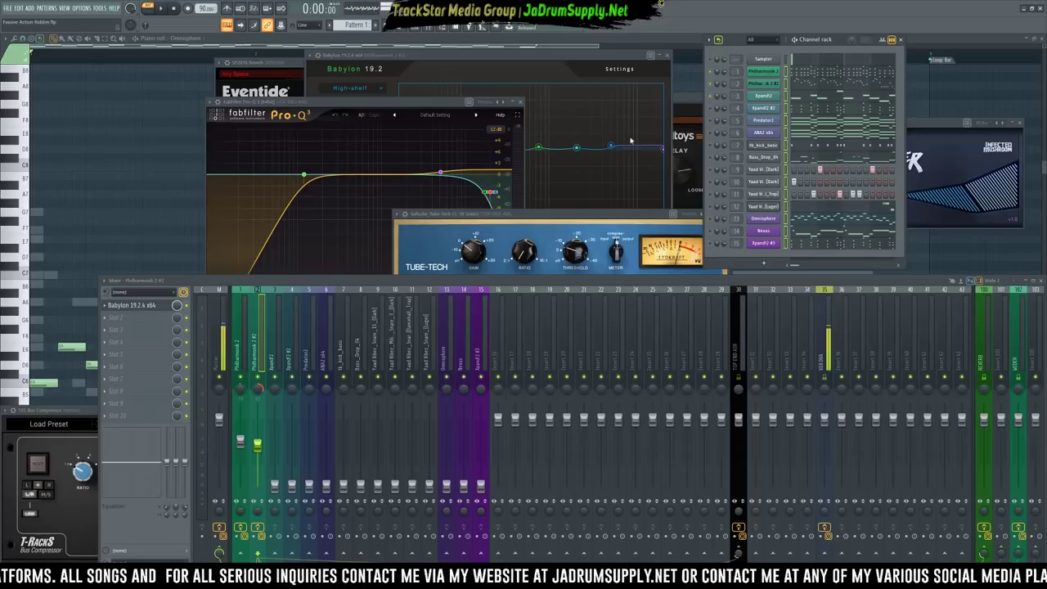
drag(276, 486, 276, 452)
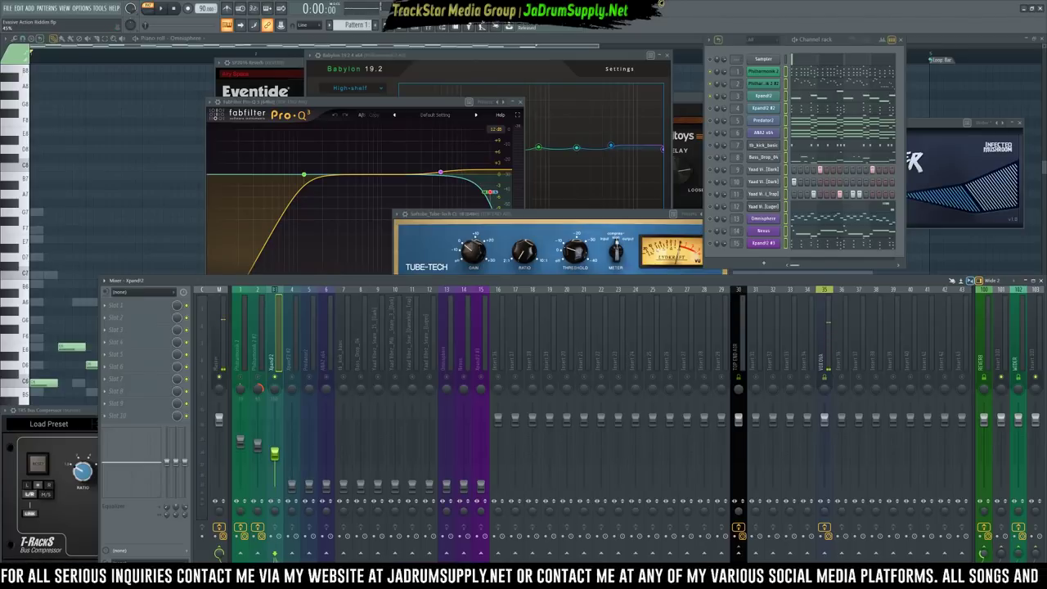
key(space)
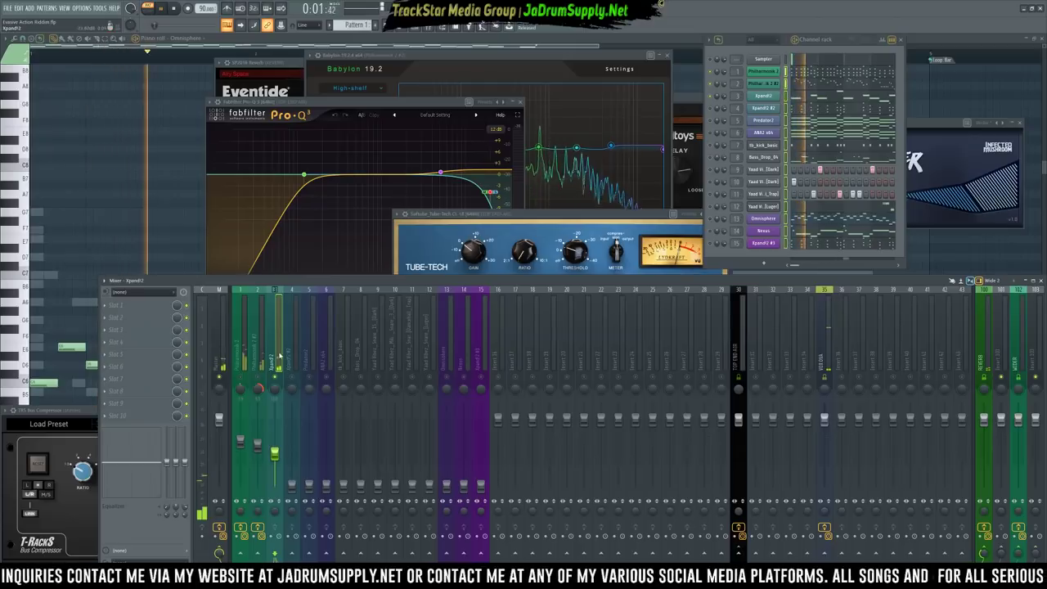
key(space)
Load Softube's Tube-Tech CL 1B into the first effect slot of the Xpand!2 mixer track and move its window clear of the mixer
click(123, 306)
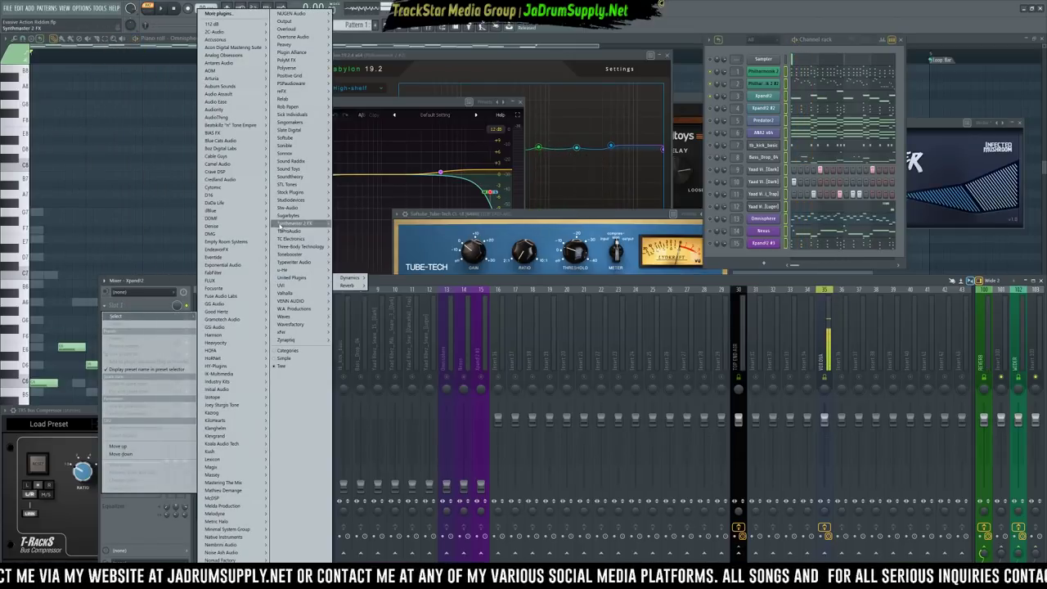
mouse_move(306, 140)
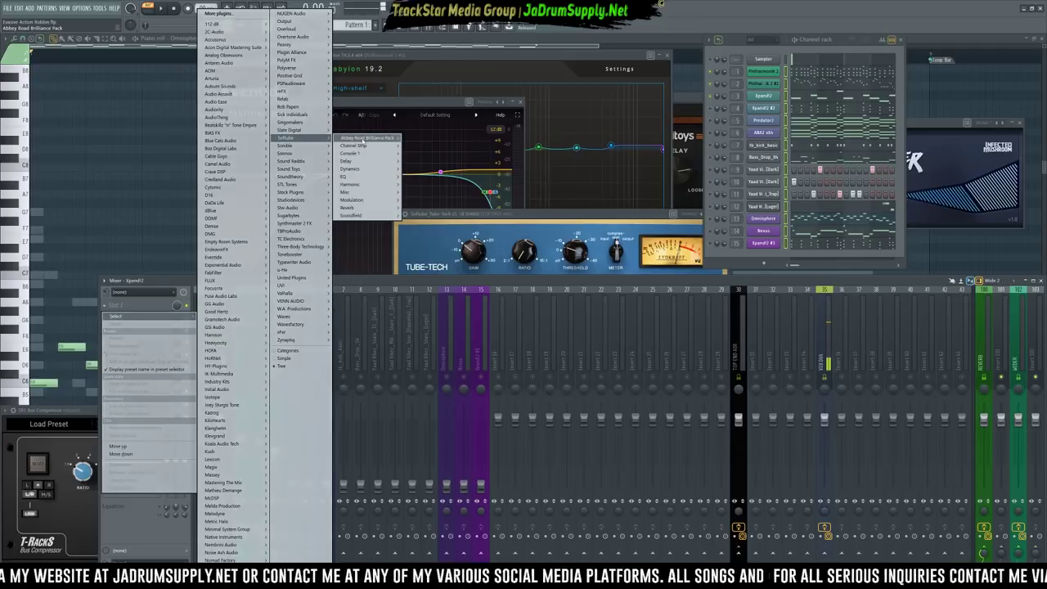
mouse_move(364, 168)
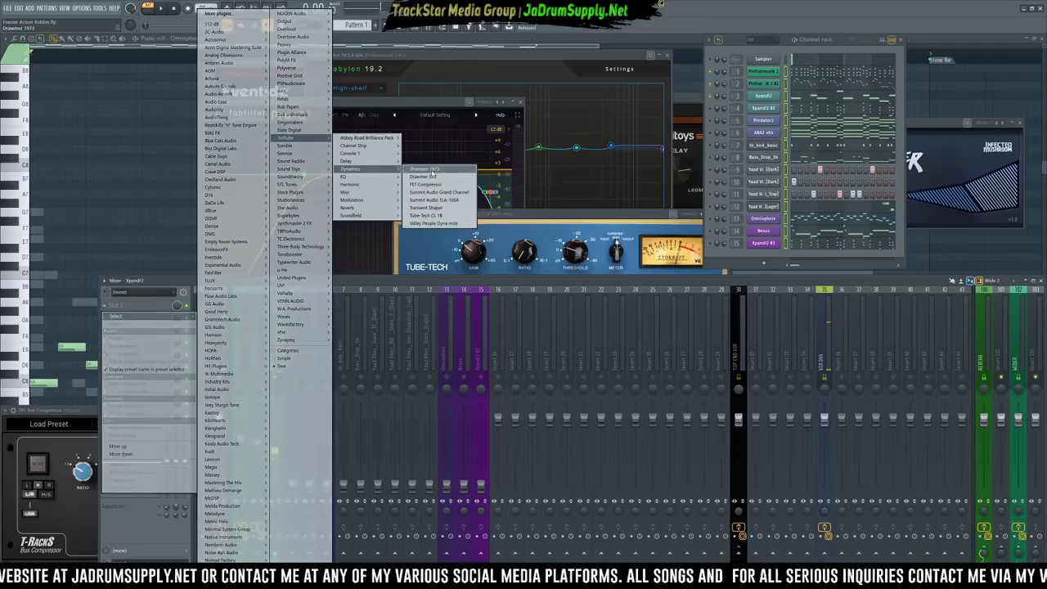
click(447, 216)
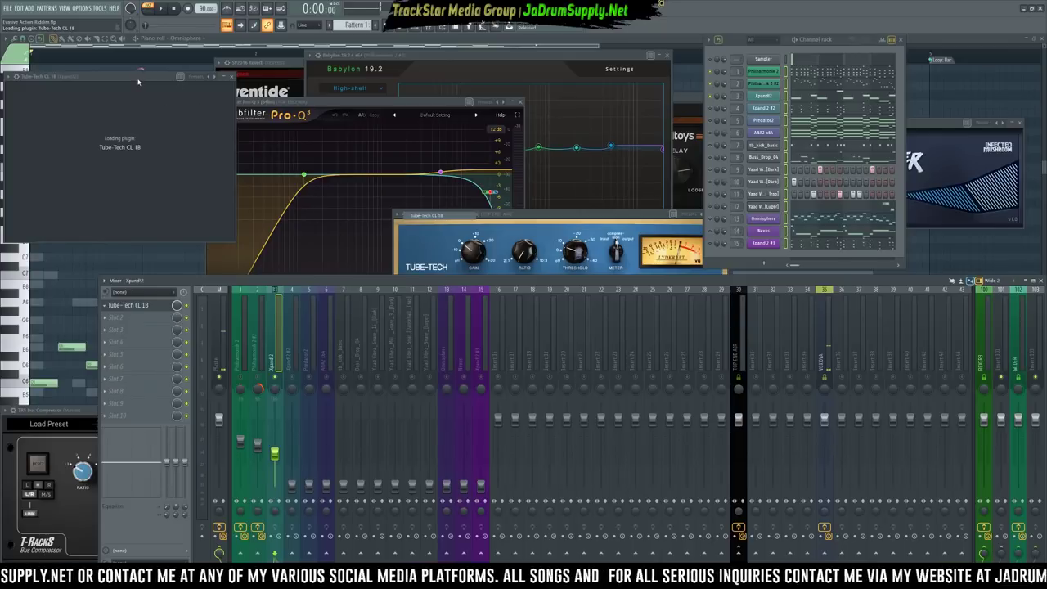
drag(138, 81, 473, 127)
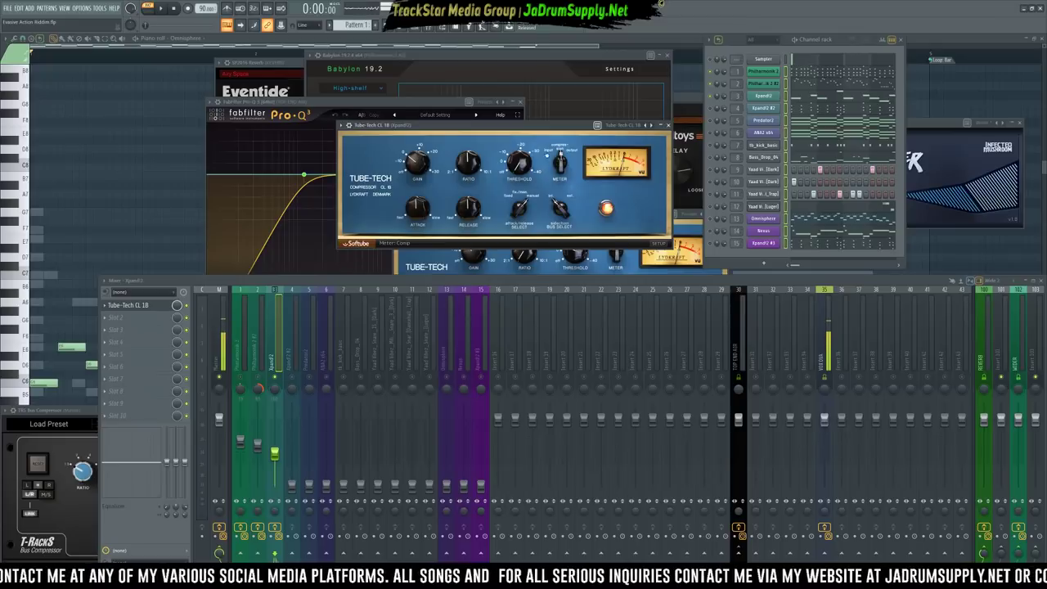
drag(577, 128, 658, 150)
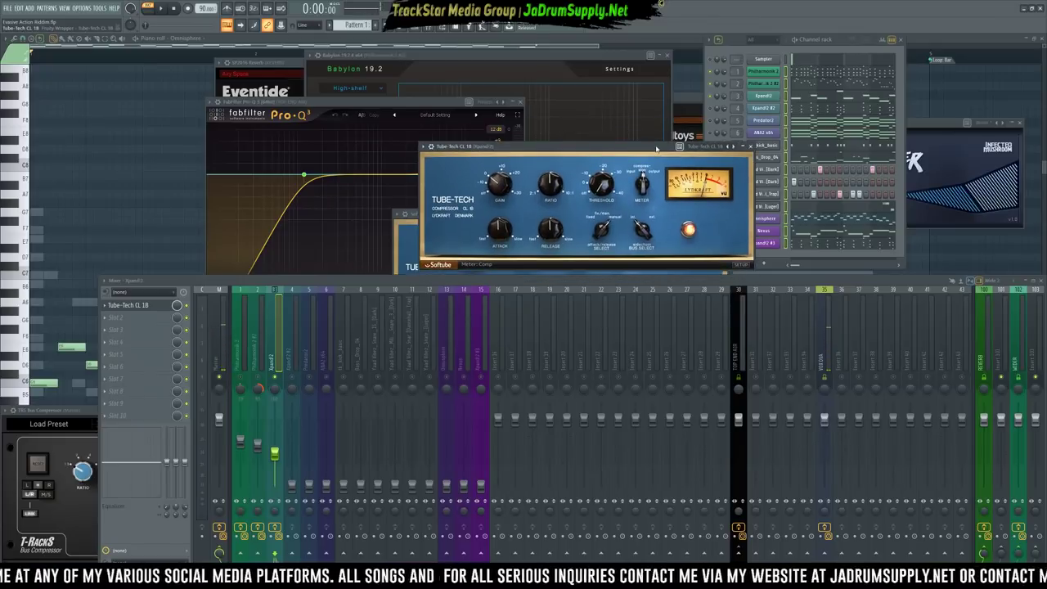
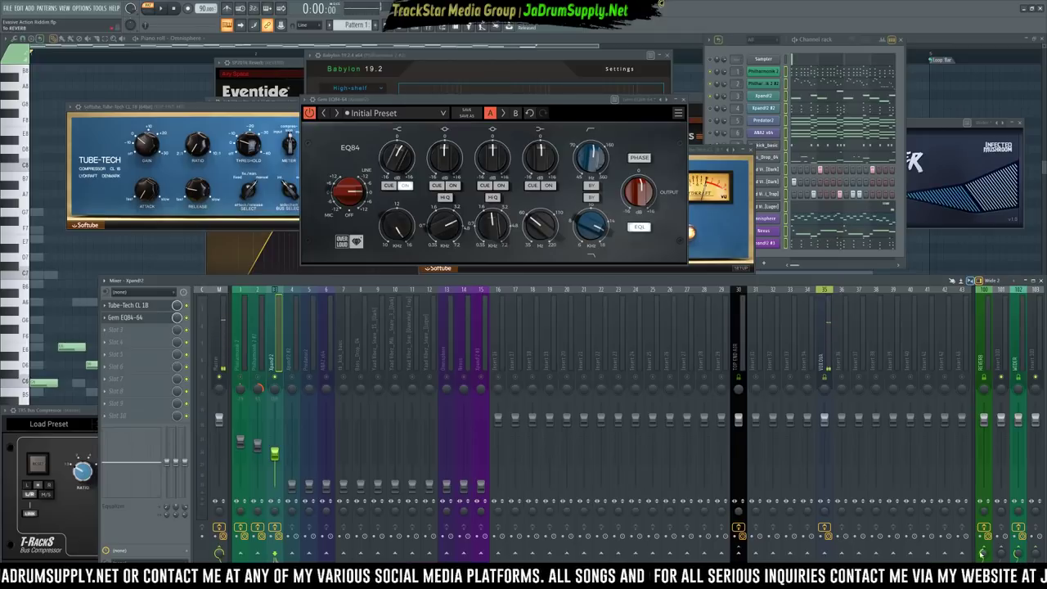
Load FabFilter Pro-L 2 into the third effect slot of the Xpand!2 mixer track and place its window beside the EQ84
click(145, 332)
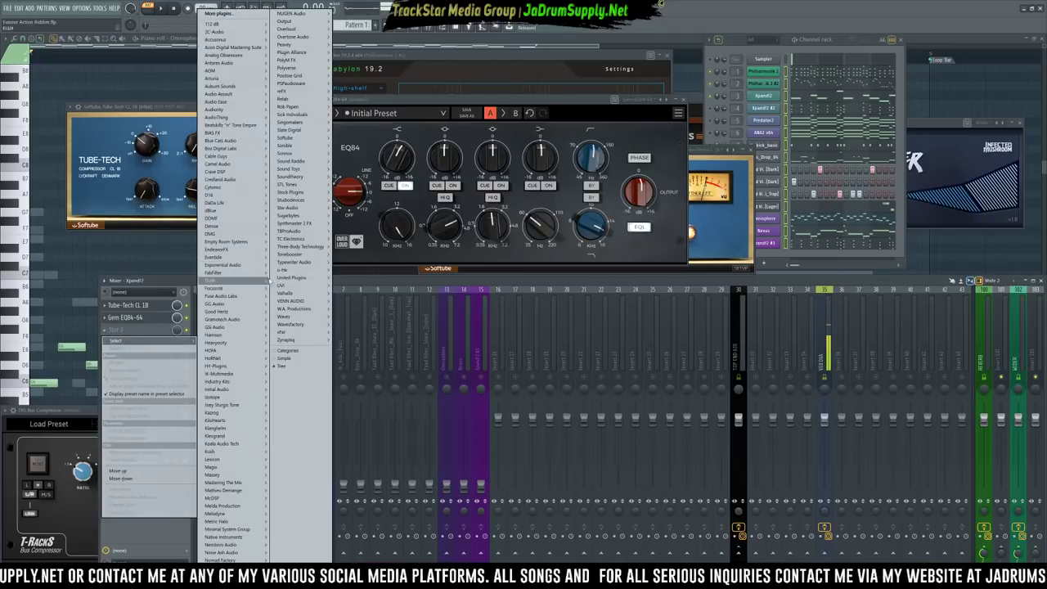
mouse_move(319, 319)
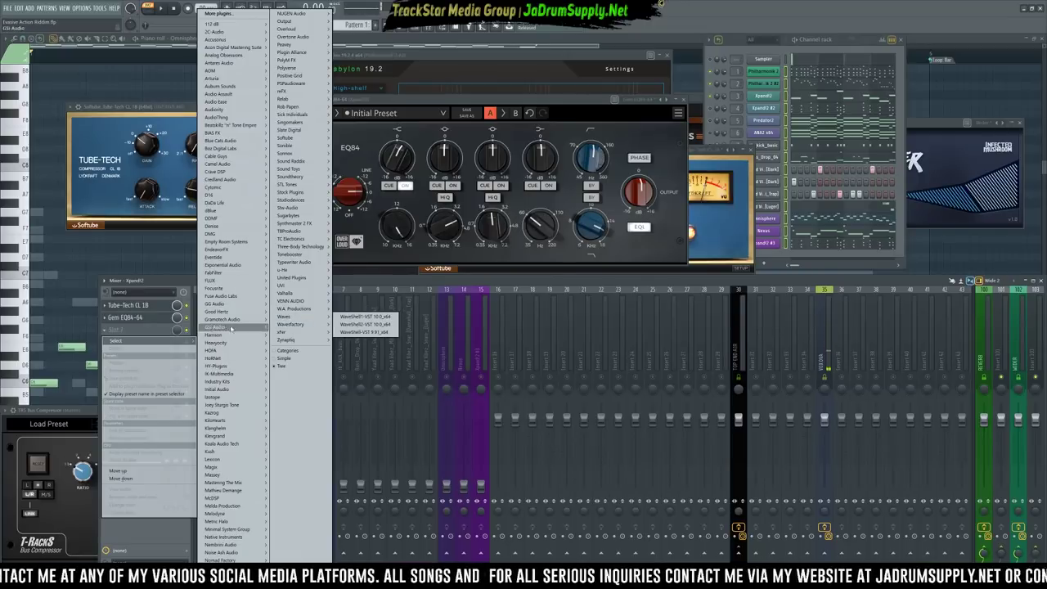
mouse_move(215, 272)
mouse_move(285, 280)
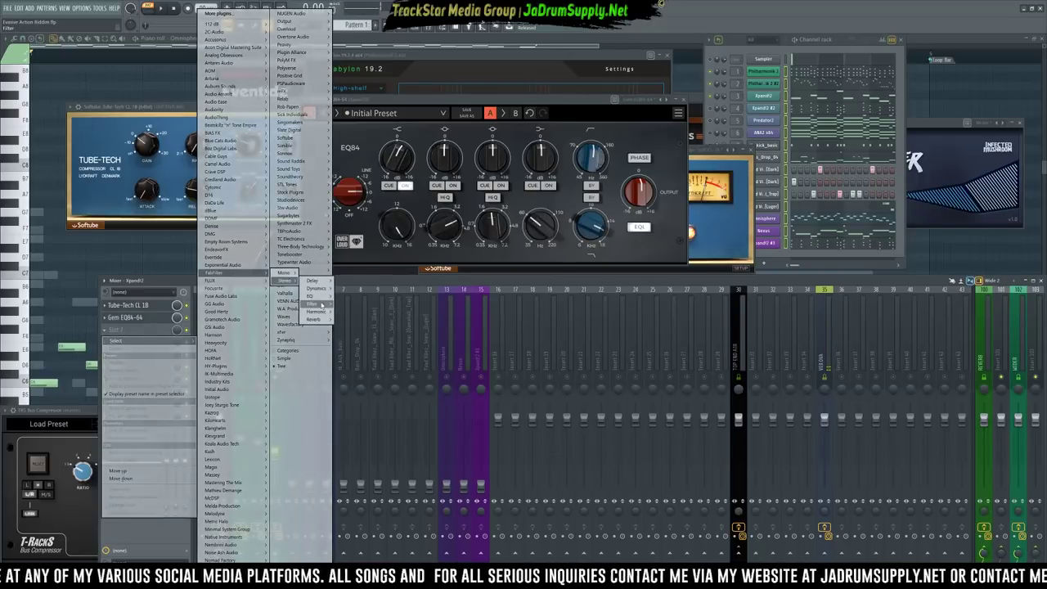
mouse_move(325, 289)
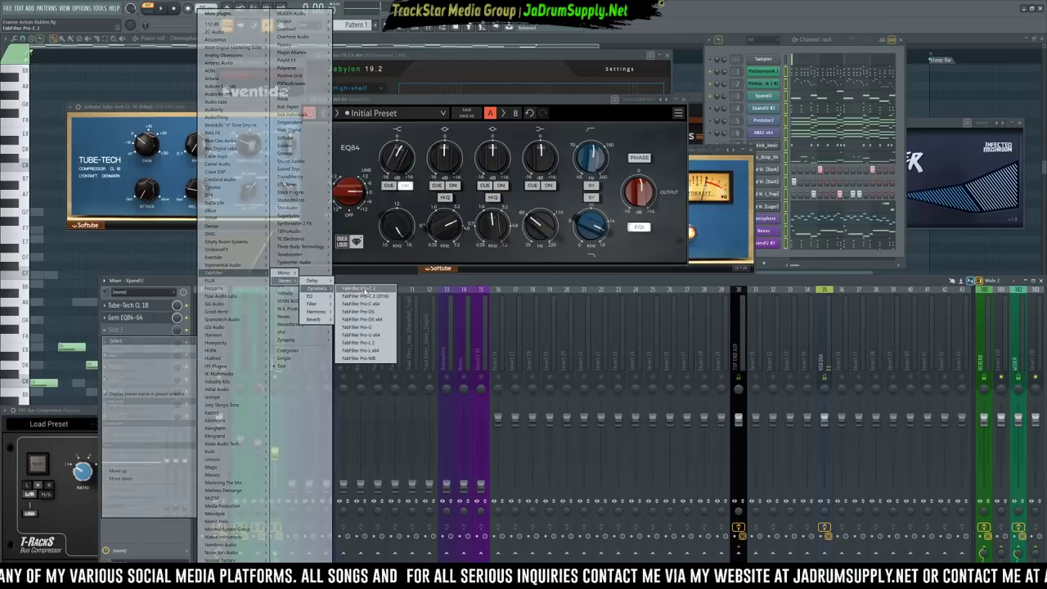
click(364, 343)
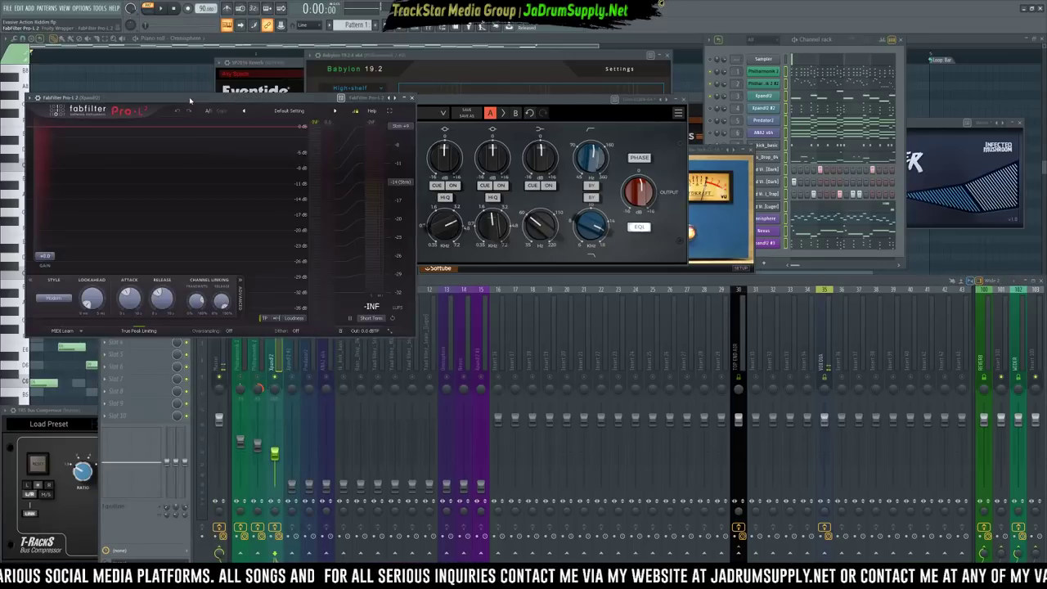
drag(189, 97, 572, 144)
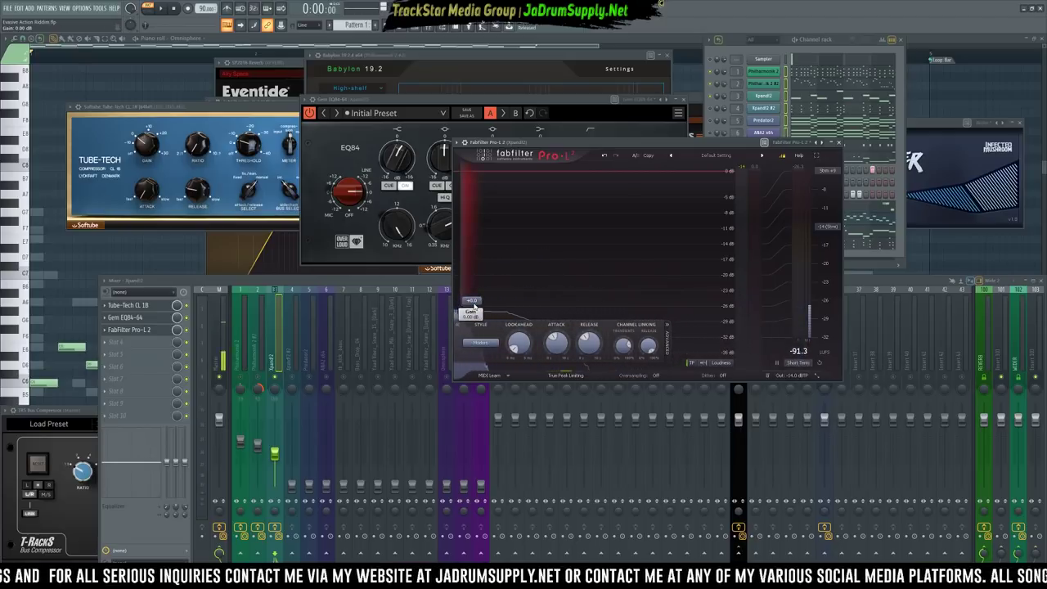
During playback, raise the Pro-L 2 gain to +17 dB and adjust its attack and release on the Xpand!2 track
key(space)
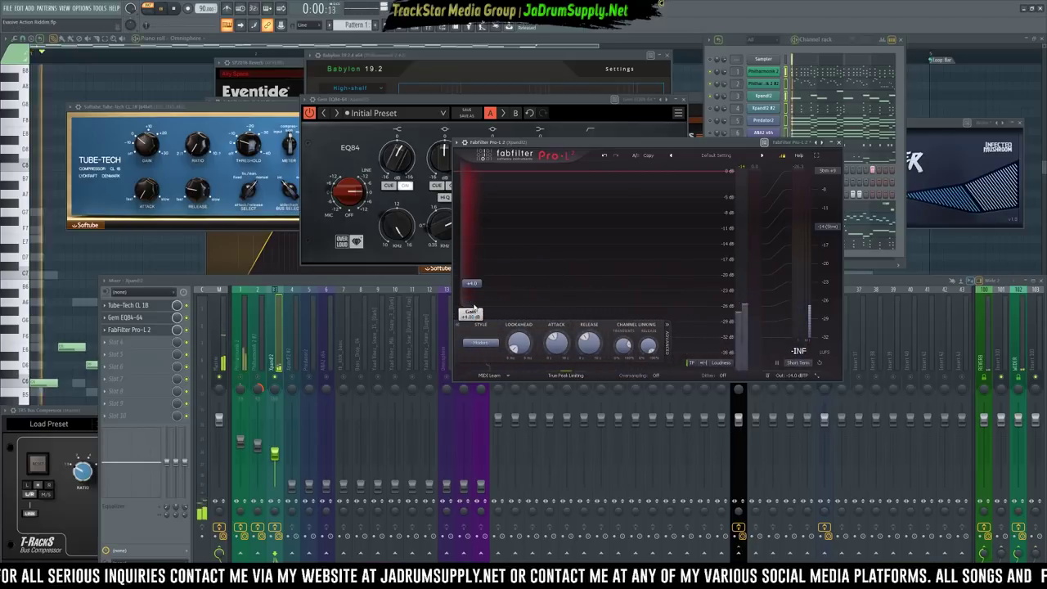
scroll(472, 310, up, 4)
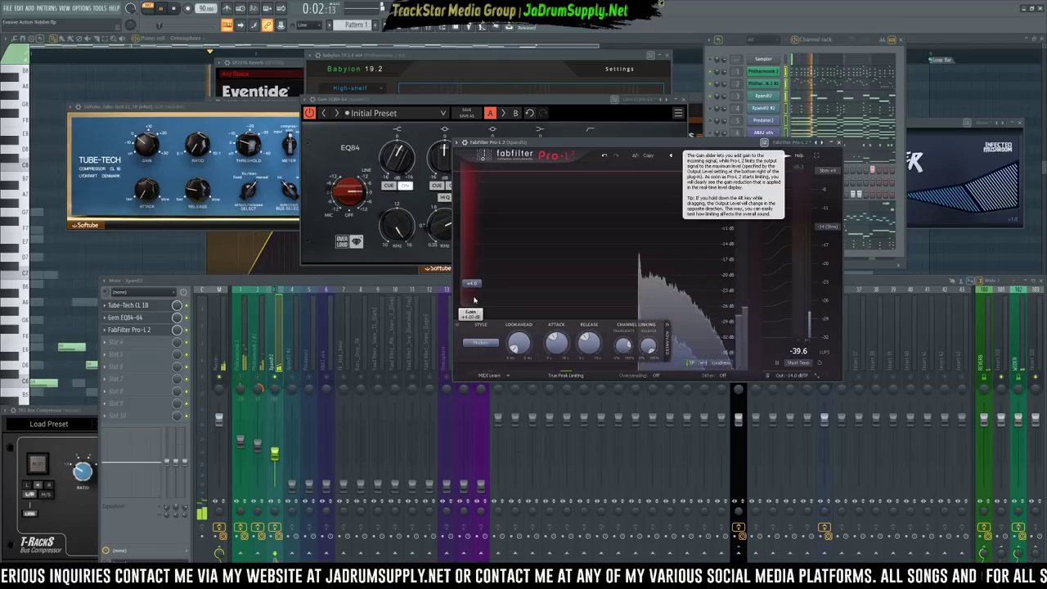
drag(473, 284, 474, 274)
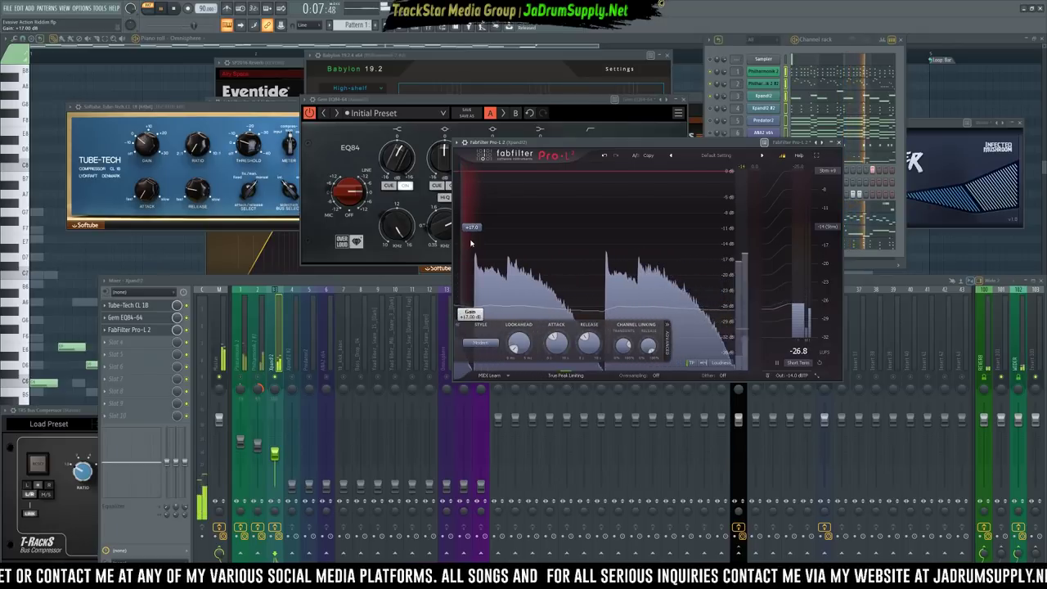
mouse_move(471, 243)
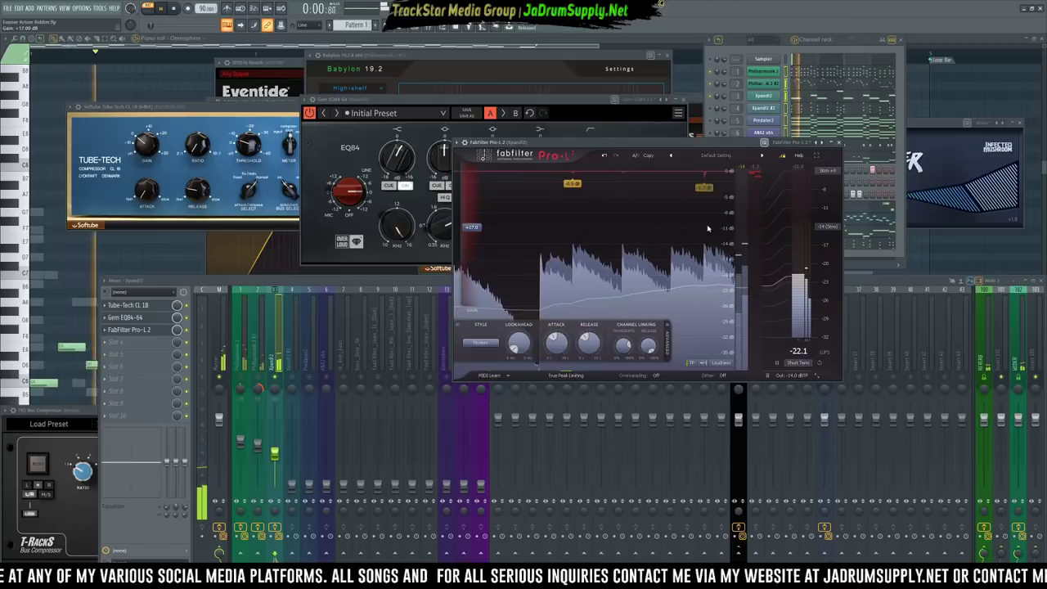
mouse_move(589, 344)
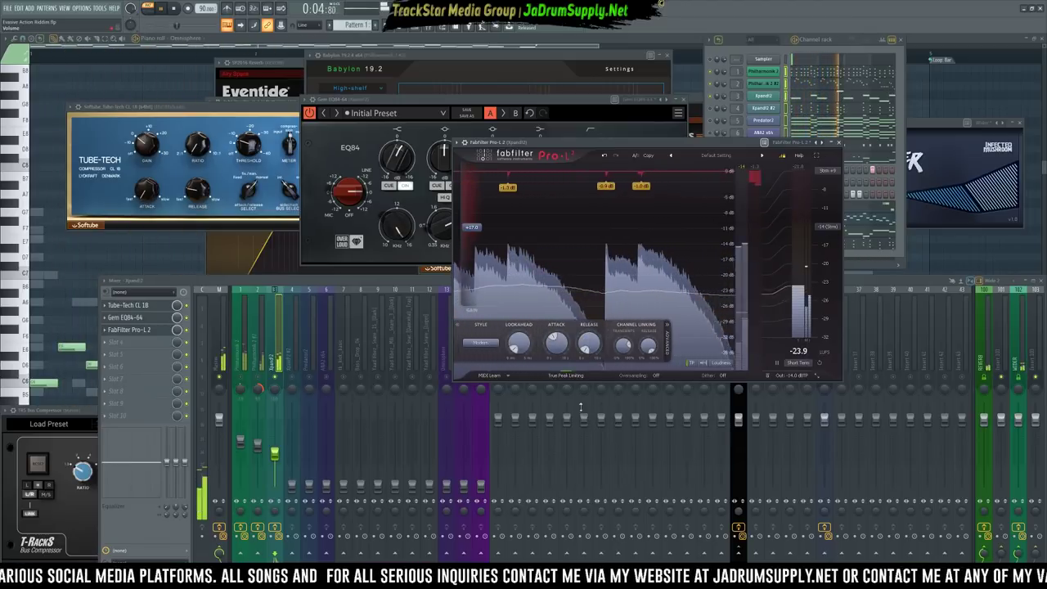
drag(557, 344, 548, 259)
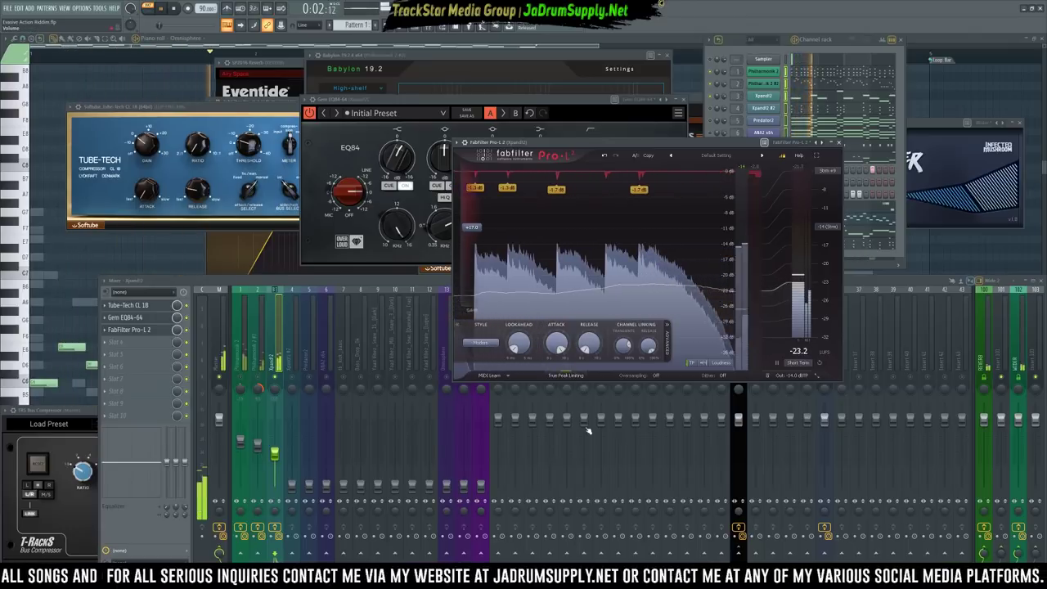
Set the Pro-L 2 limiting style to Transparent, then unsolo Xpand!2 and play it with the other tracks
click(481, 342)
click(495, 371)
click(485, 343)
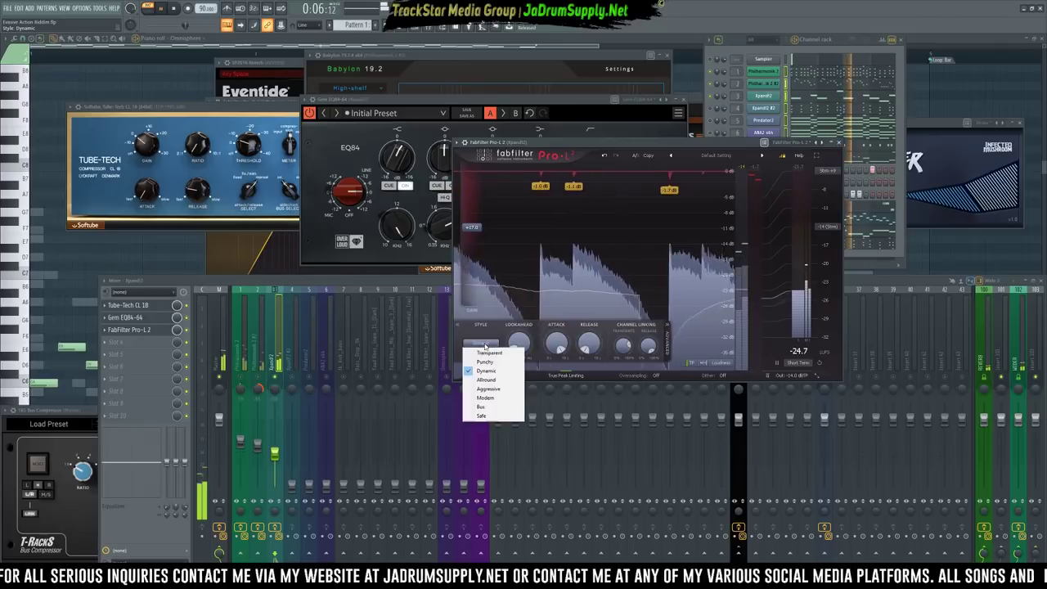
click(489, 353)
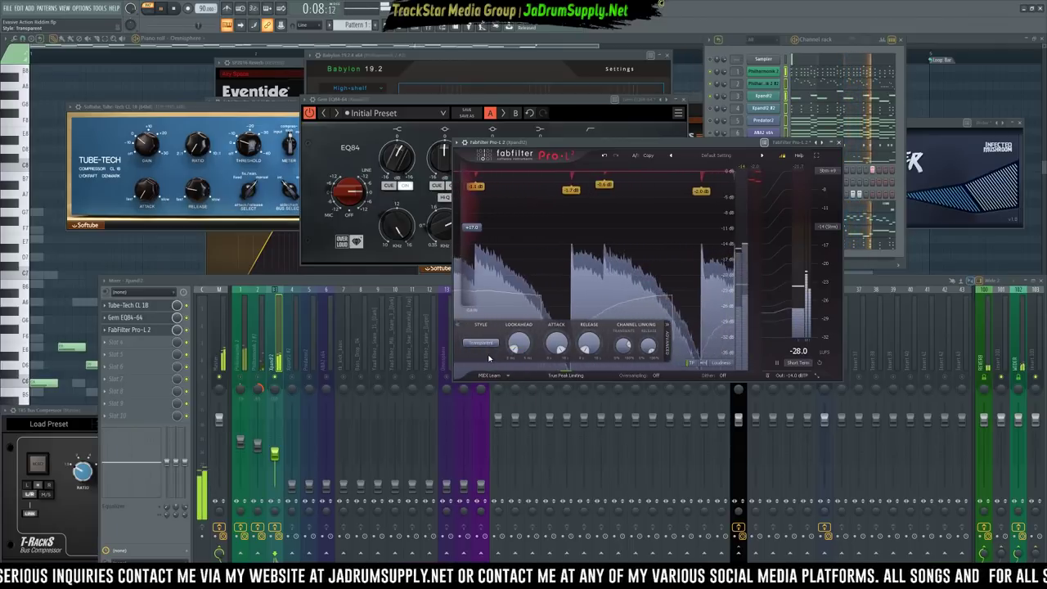
right_click(276, 377)
key(space)
key(space)
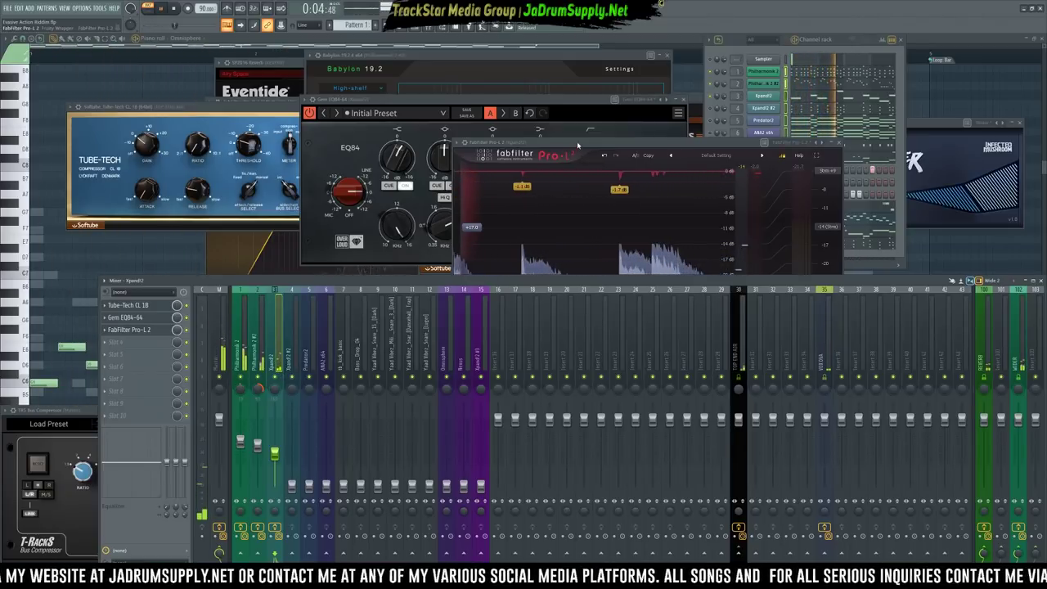
drag(579, 143, 541, 115)
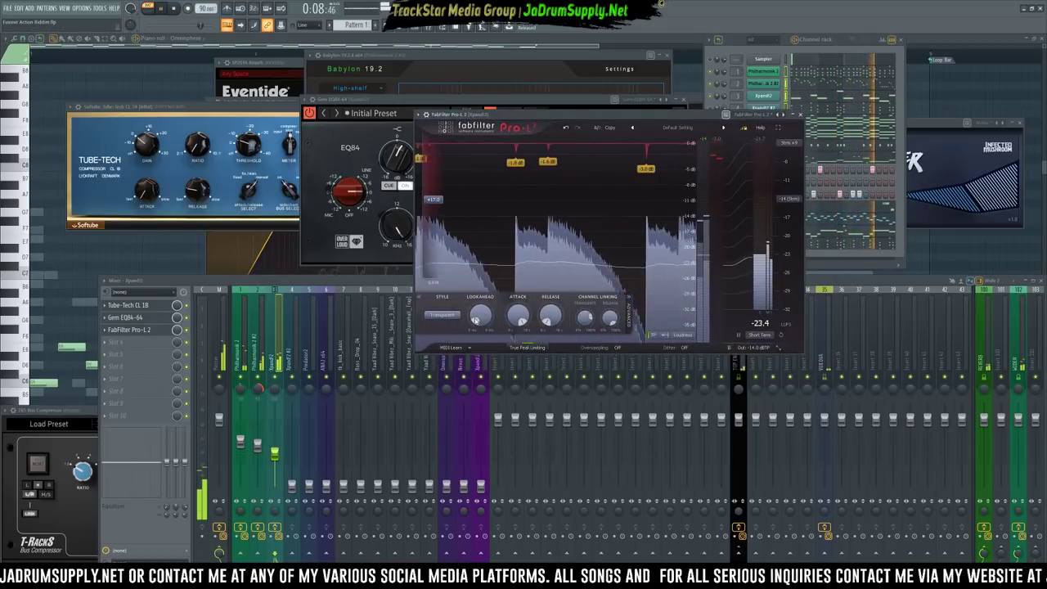
Set the Pro-L 2 gain to +16 dB and output level to -15 dB, and increase the lookahead
mouse_move(436, 202)
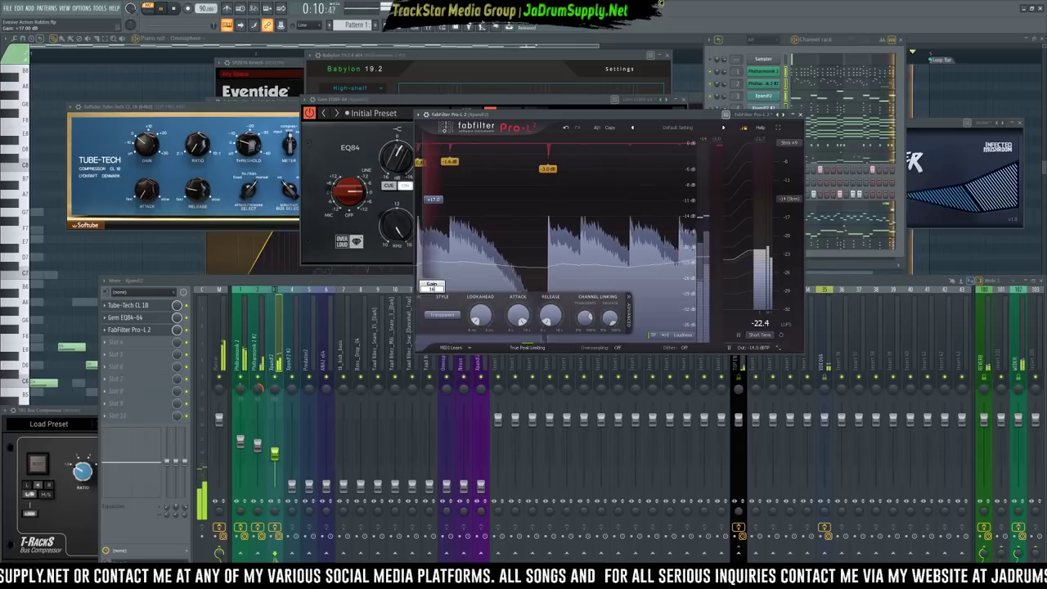
drag(436, 202, 436, 207)
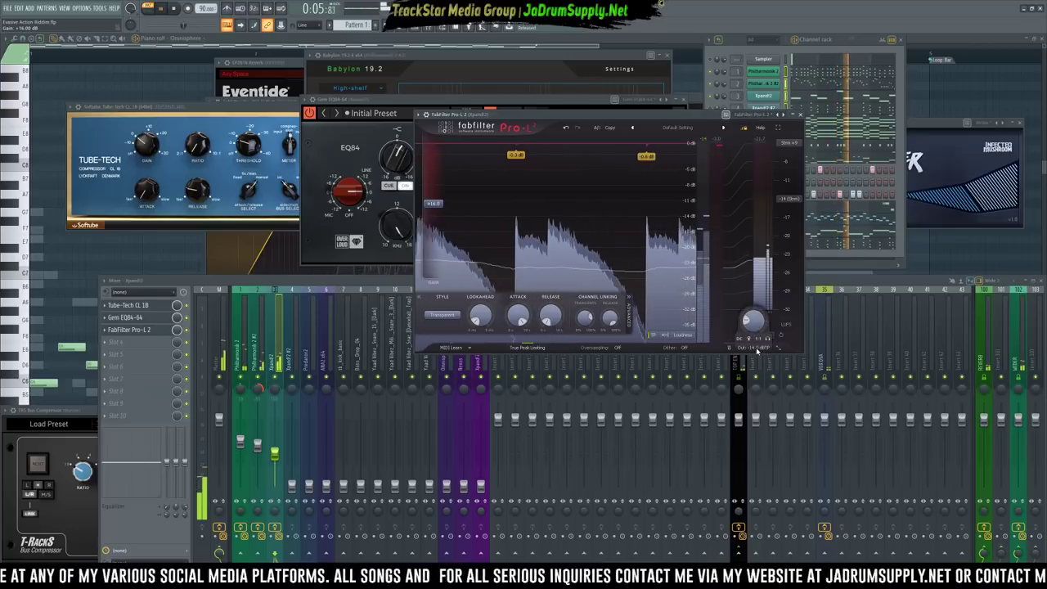
text(-15)
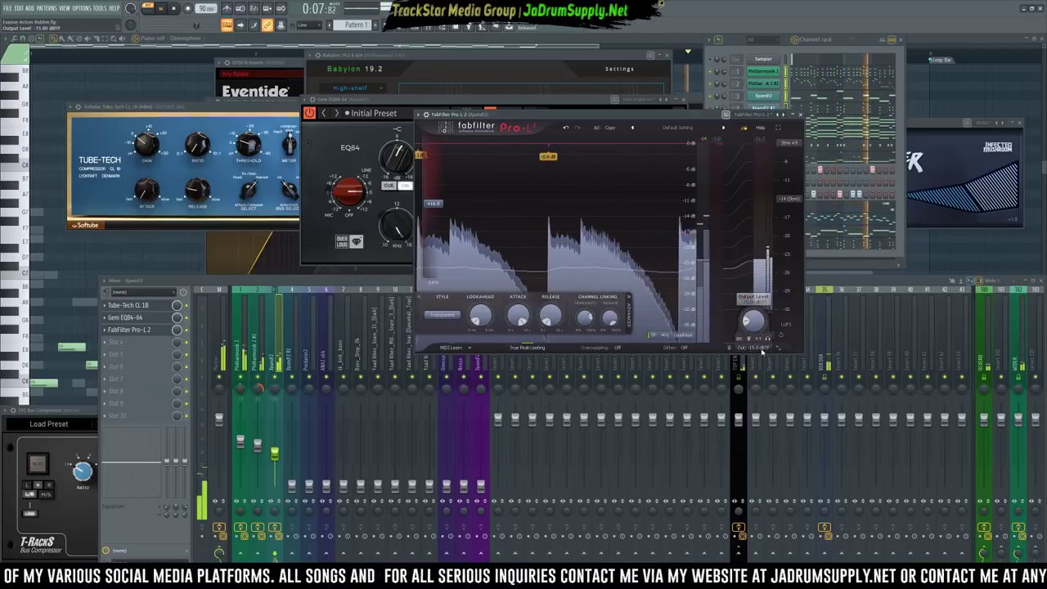
key(Return)
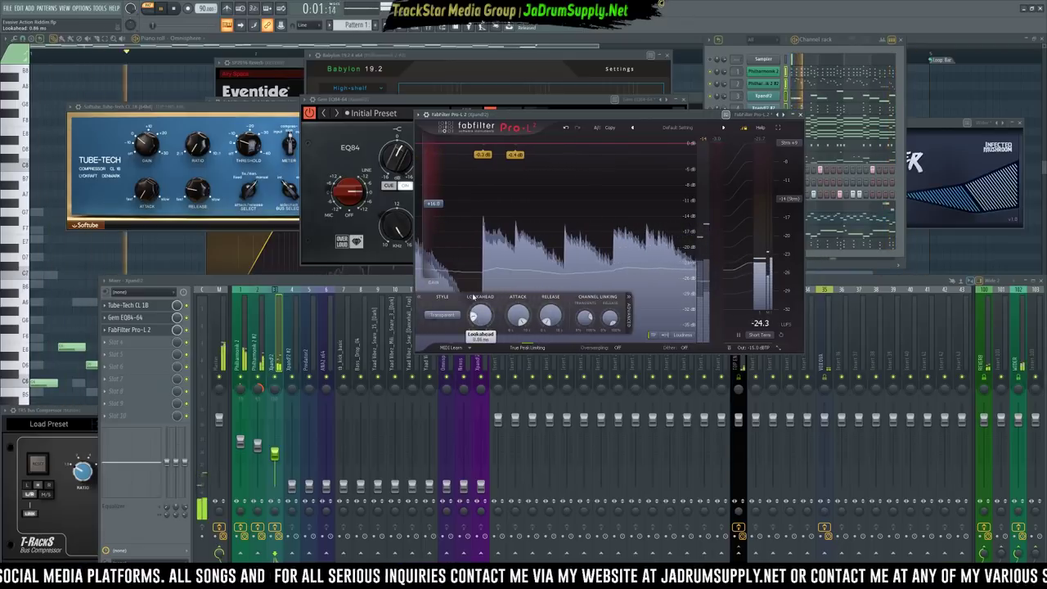
drag(481, 319, 472, 284)
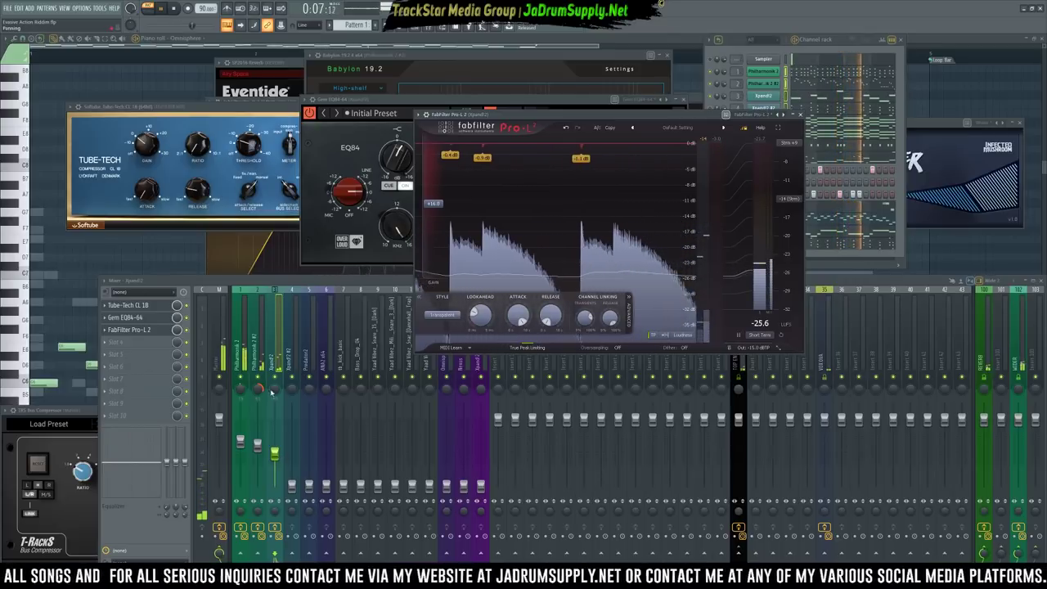
Pan the Xpand!2 mixer track slightly left and check the placement during playback
key(space)
drag(275, 388, 275, 414)
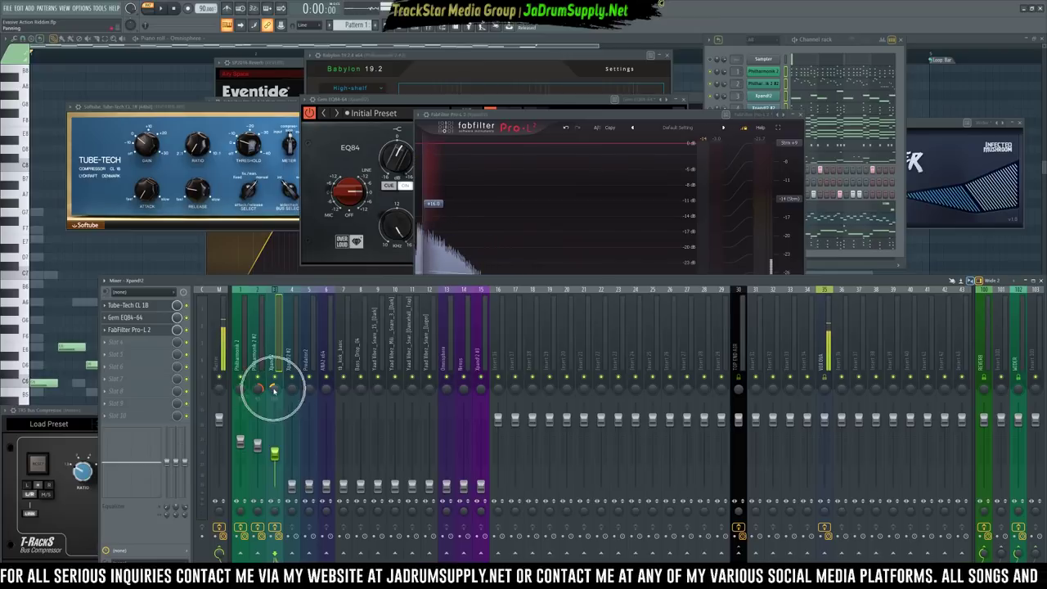
key(space)
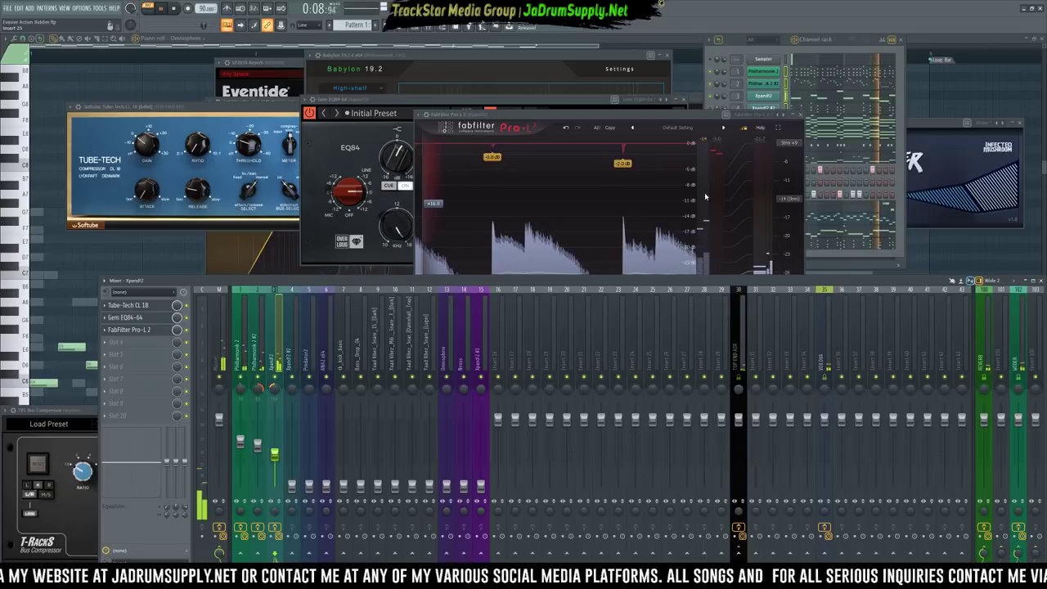
key(space)
Unmute Xpand!2 #2 in the channel rack, raise its mixer fader near the other instruments, and check it during playback
click(710, 106)
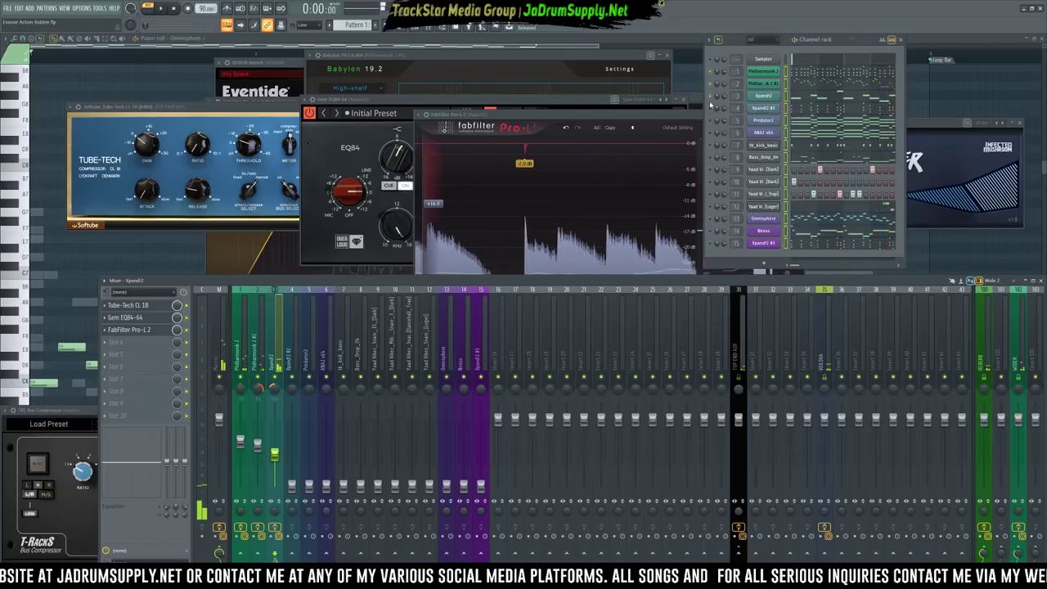
click(761, 109)
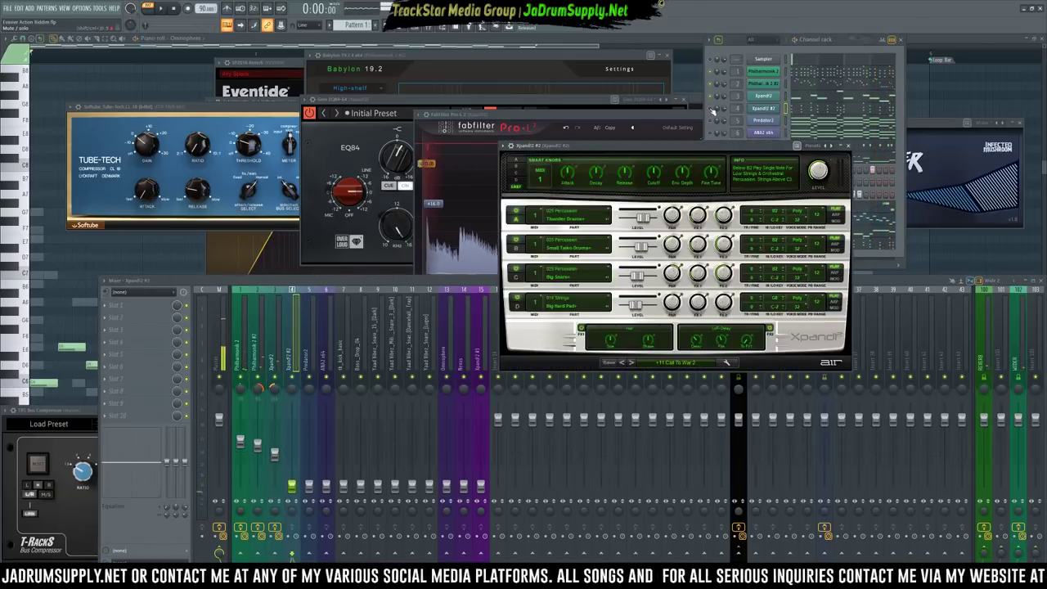
click(713, 108)
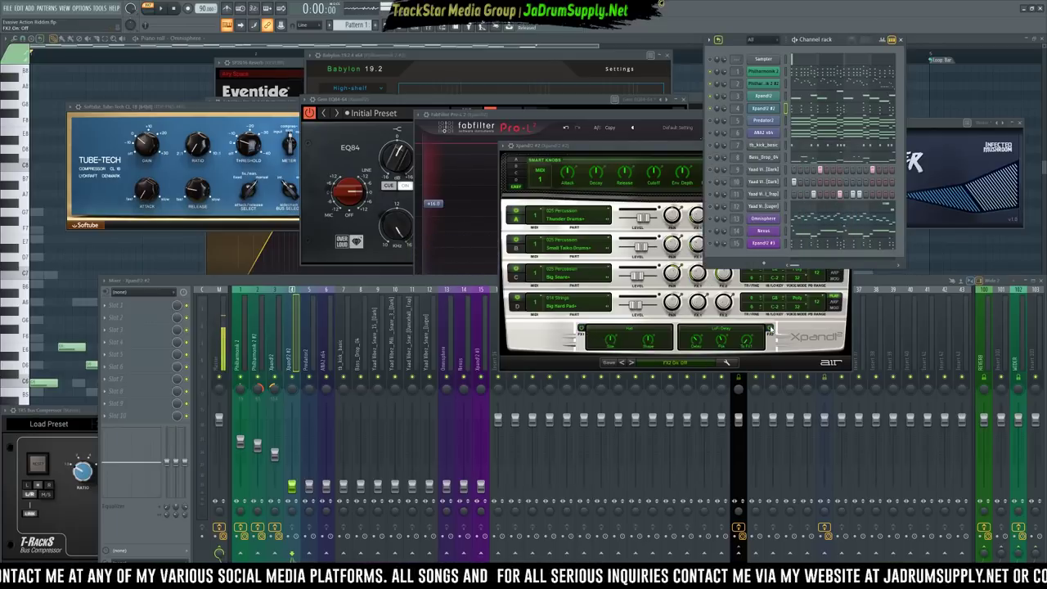
right_click(292, 377)
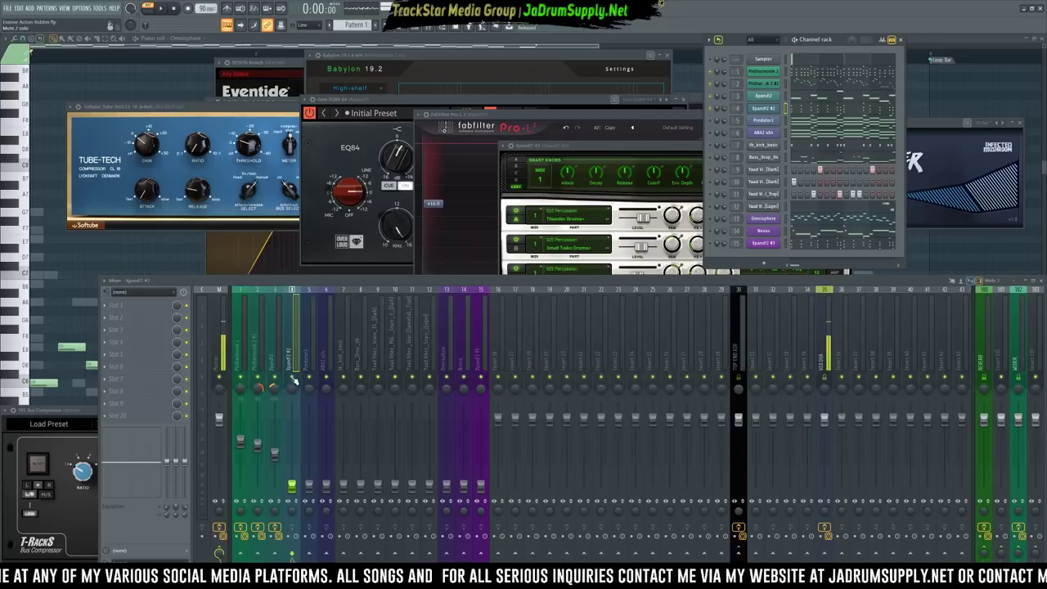
key(space)
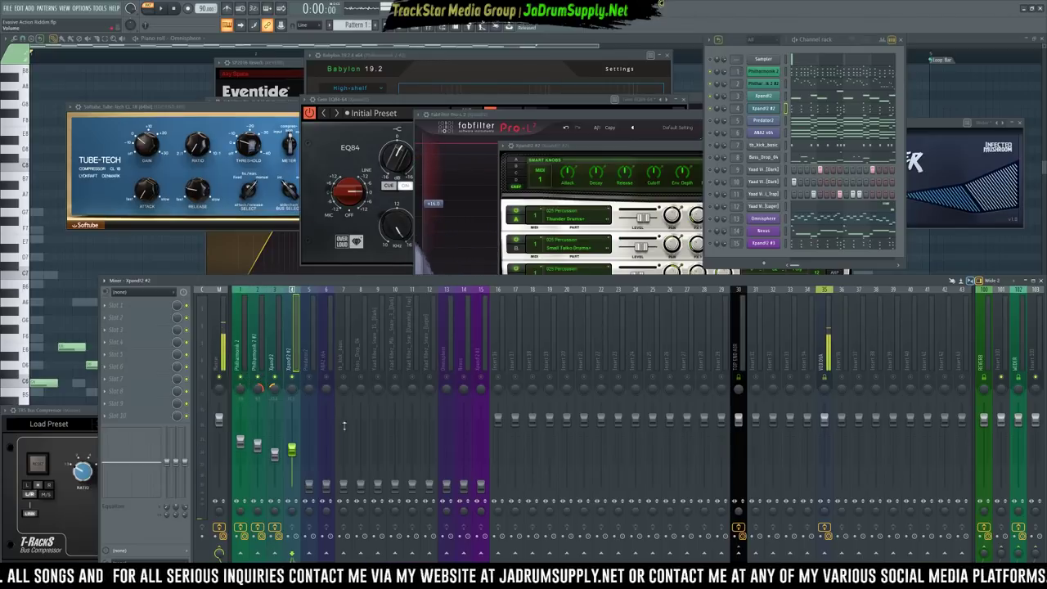
Lower the Xpand!2 #2 mixer fader slightly during playback and load FabFilter Pro-Q 3 into its first effect slot
key(space)
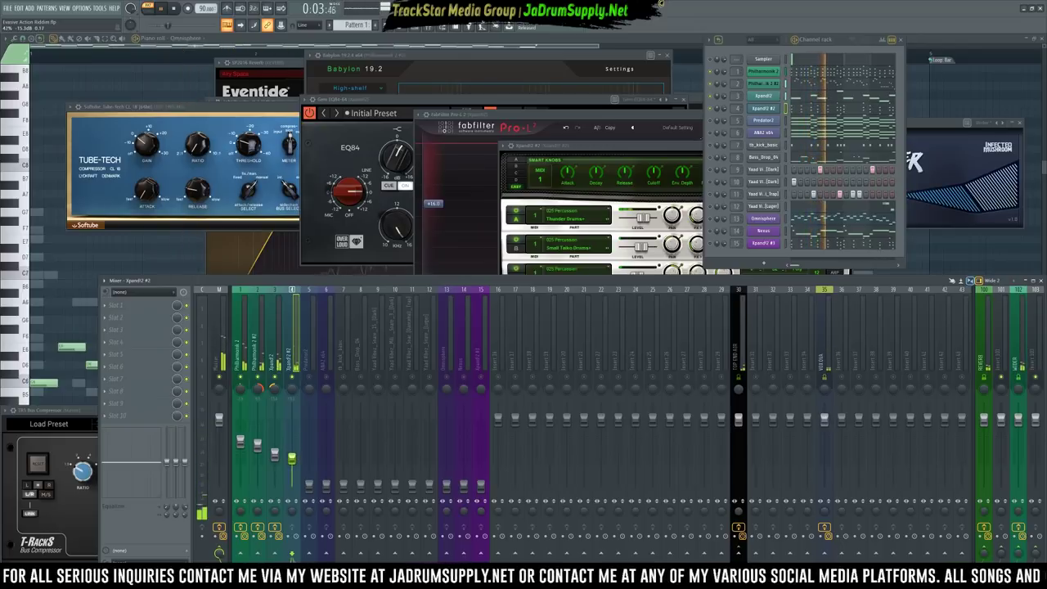
key(space)
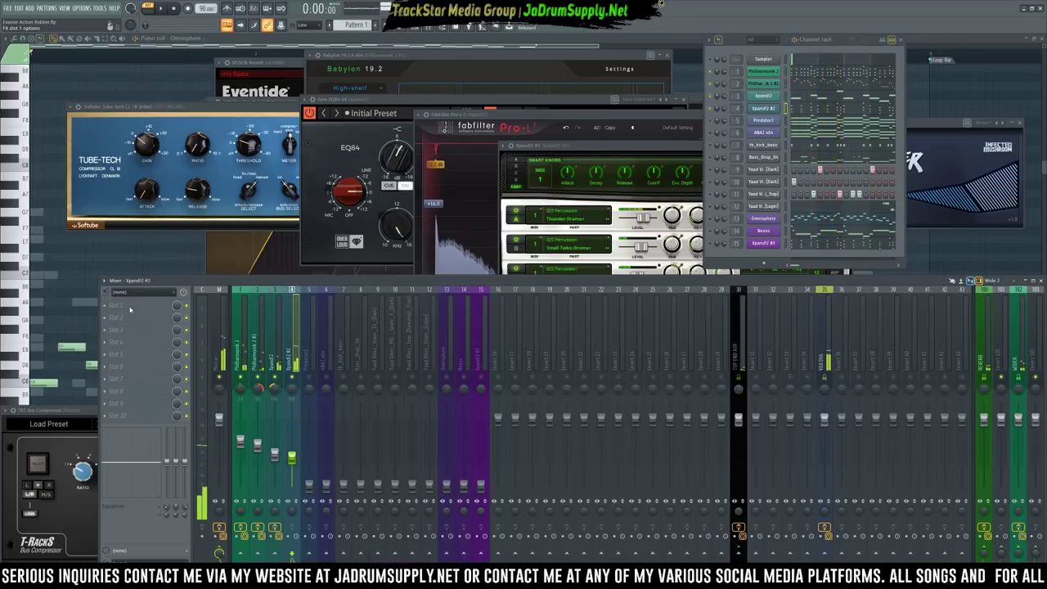
click(129, 309)
mouse_move(237, 273)
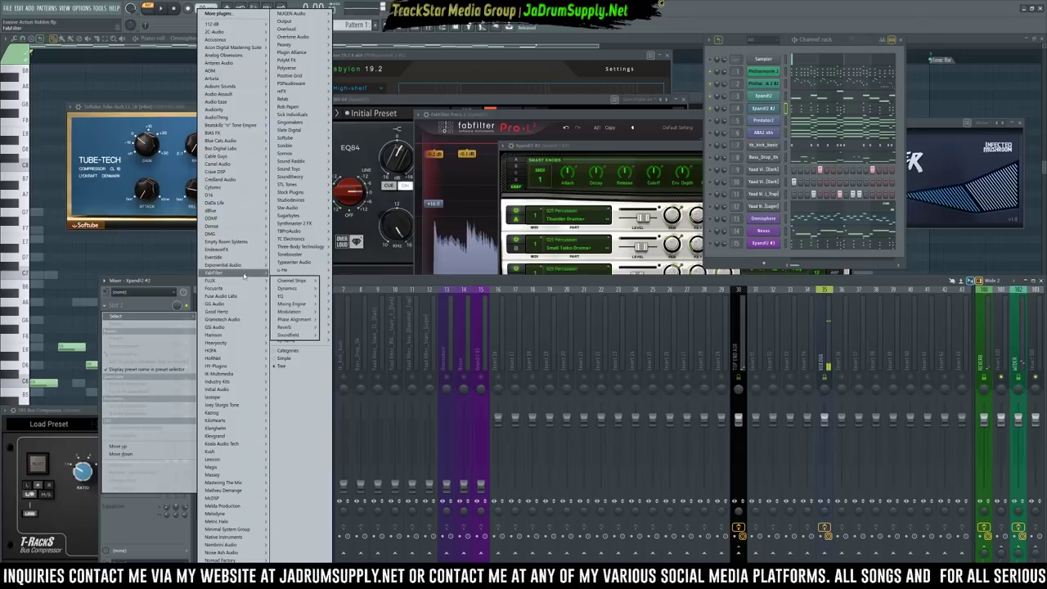
mouse_move(309, 282)
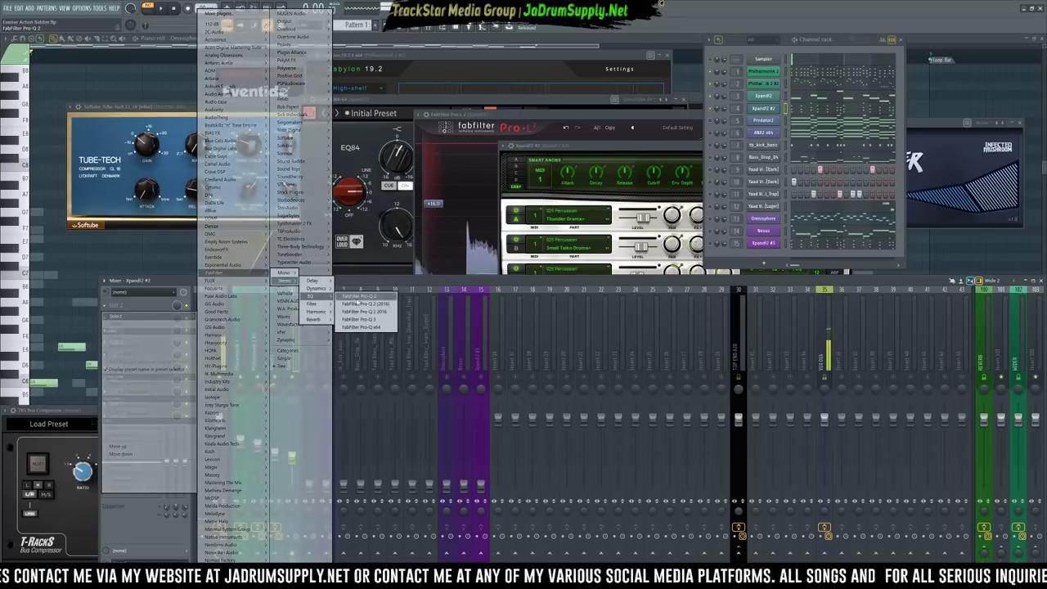
click(374, 320)
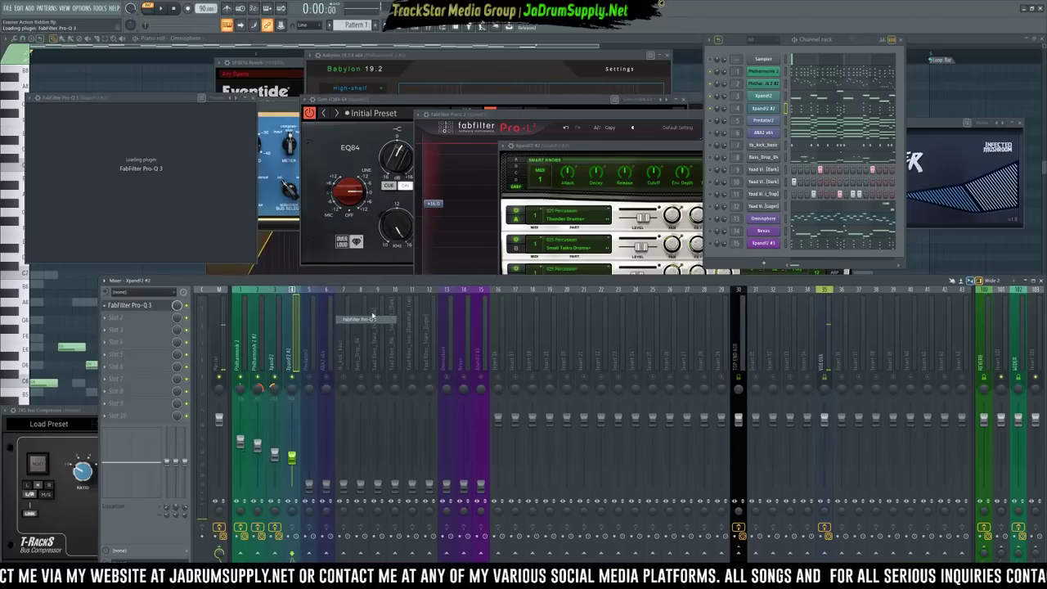
drag(230, 104, 648, 160)
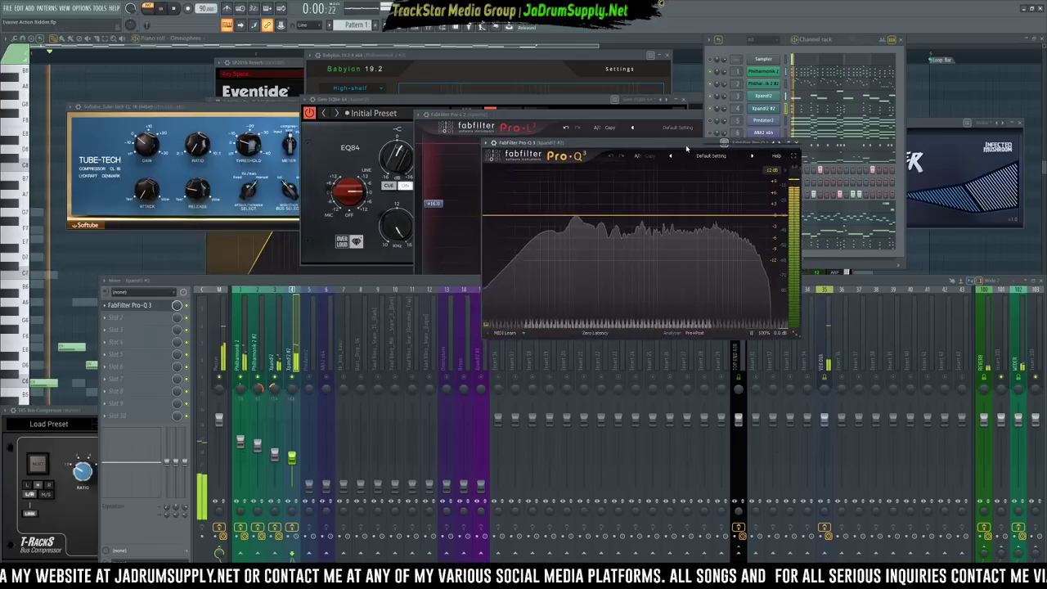
Add a 12 dB/oct low cut in Pro-Q 3, set it to 130 Hz, and move it slightly lower by ear
click(452, 229)
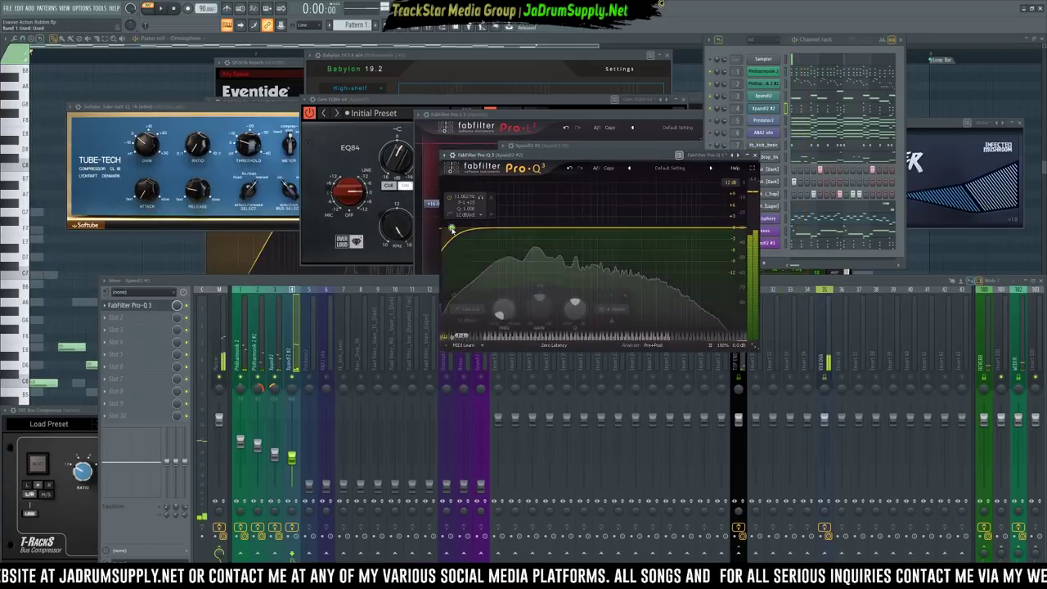
key(space)
drag(477, 230, 508, 239)
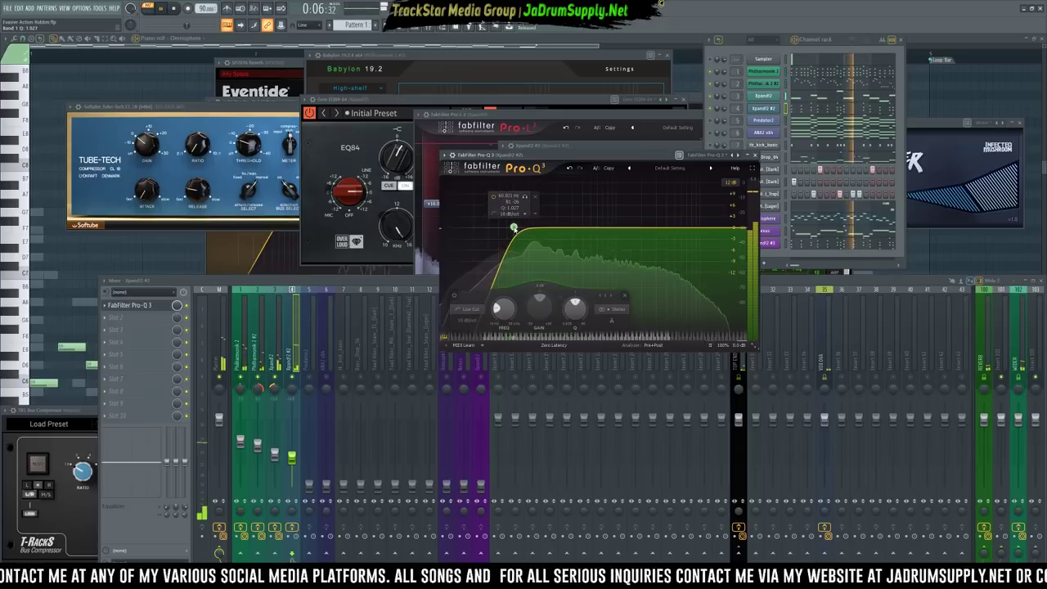
drag(517, 228, 521, 229)
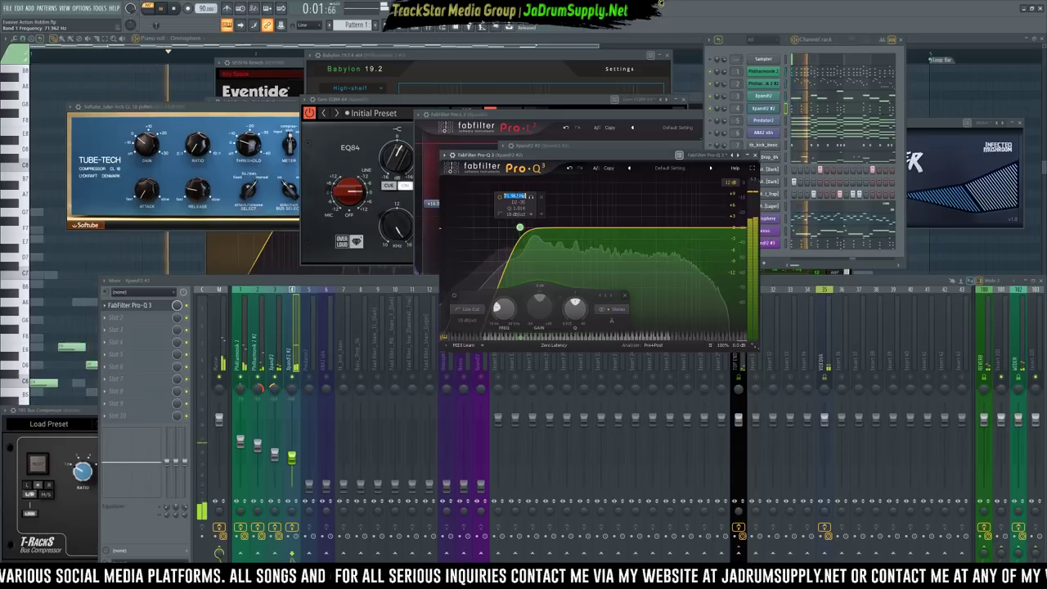
text(130)
key(Return)
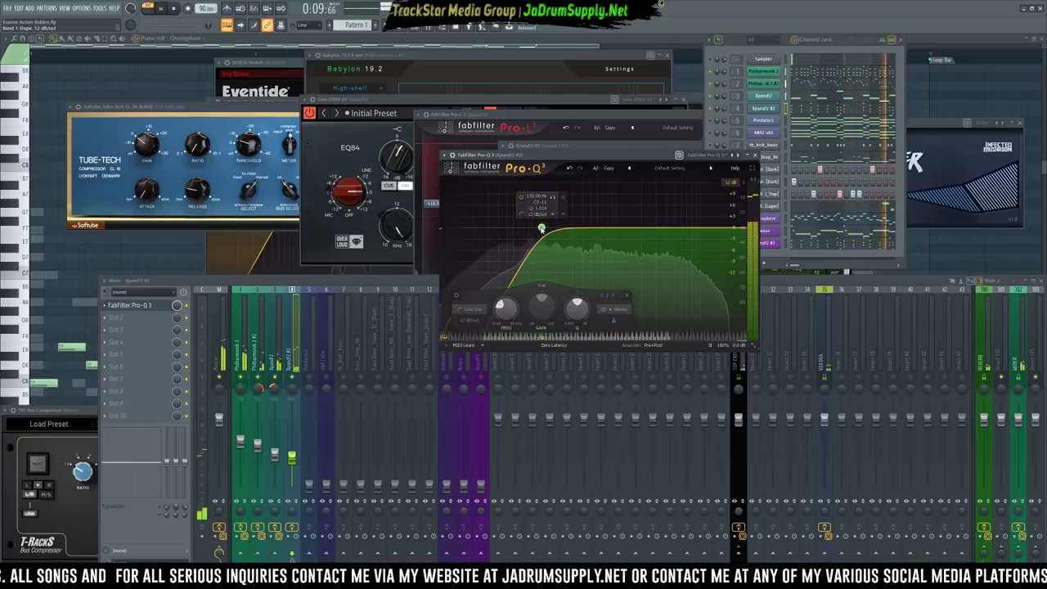
drag(540, 228, 537, 227)
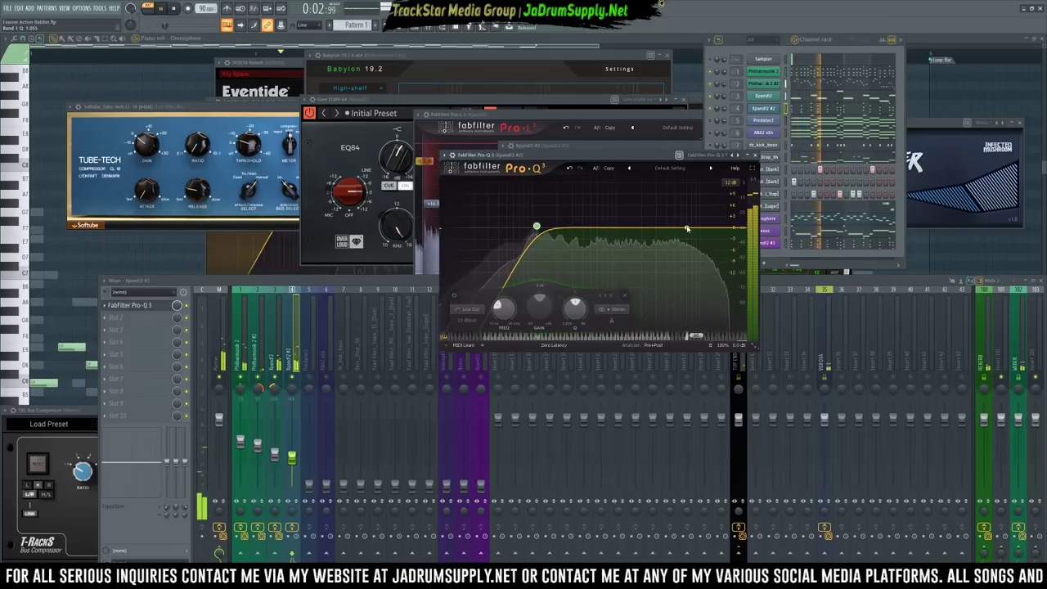
Boost the highs in Pro-Q 3 with a bell of about 1.2 dB near 8.6 kHz
click(689, 229)
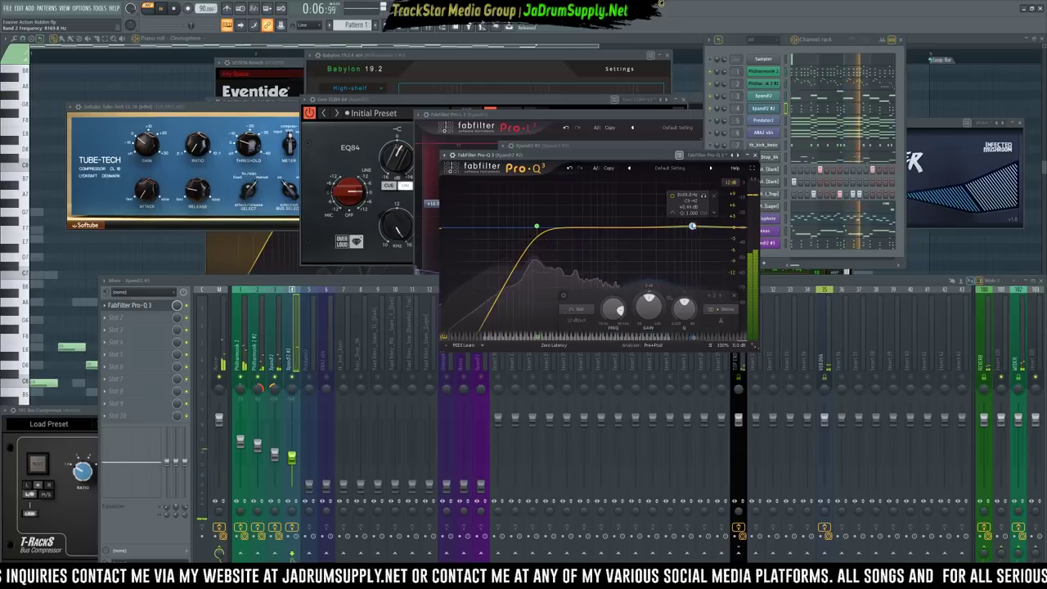
scroll(693, 226, up, 1)
drag(692, 229, 694, 228)
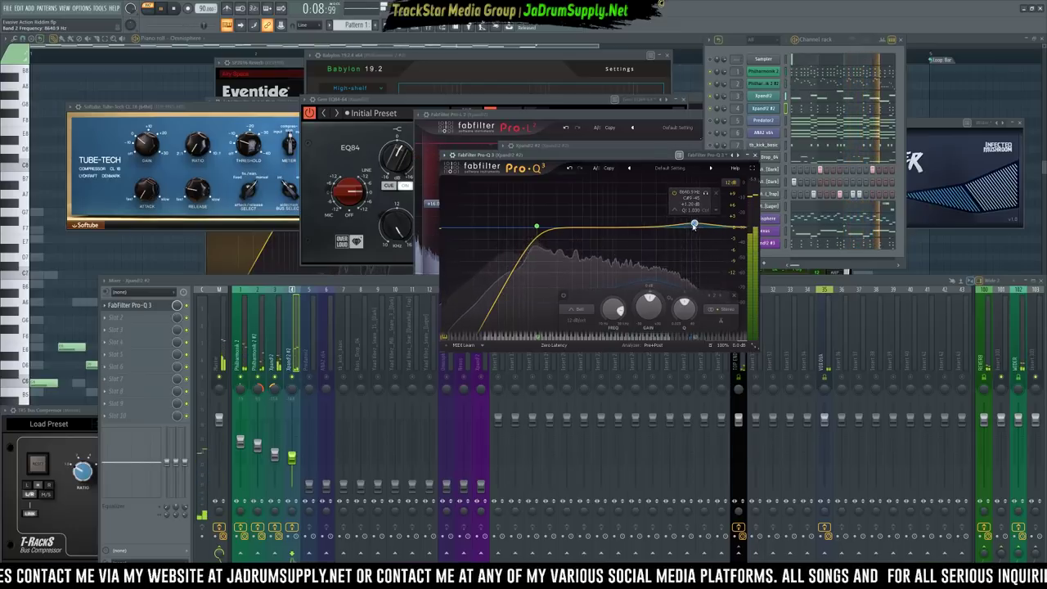
Add two small midrange cuts in Pro-Q 3, one at about 793 Hz, and make them dynamic
drag(610, 228, 589, 247)
scroll(607, 237, up, 2)
right_click(607, 237)
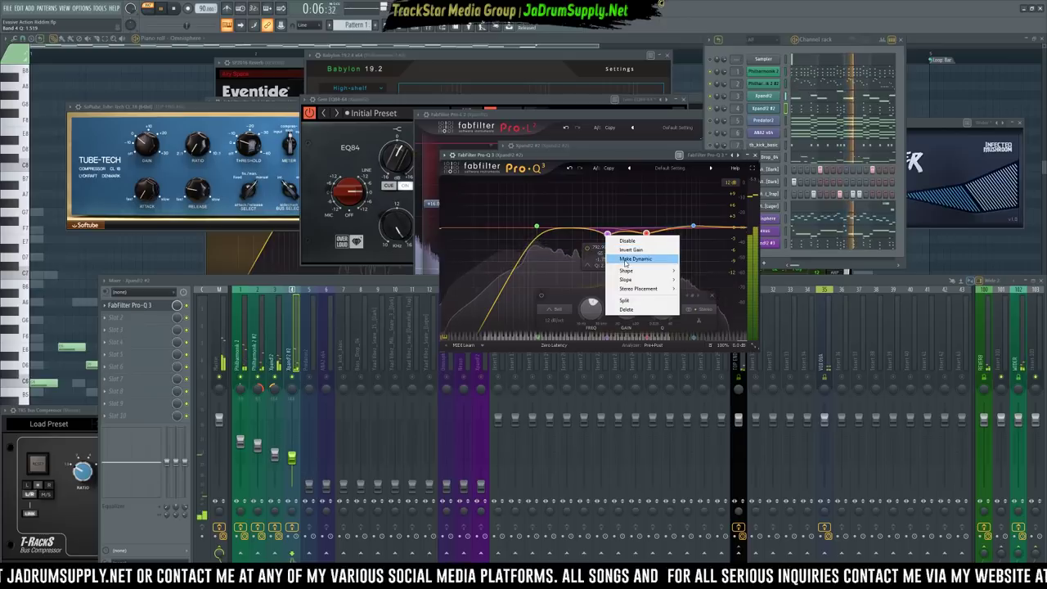
click(610, 245)
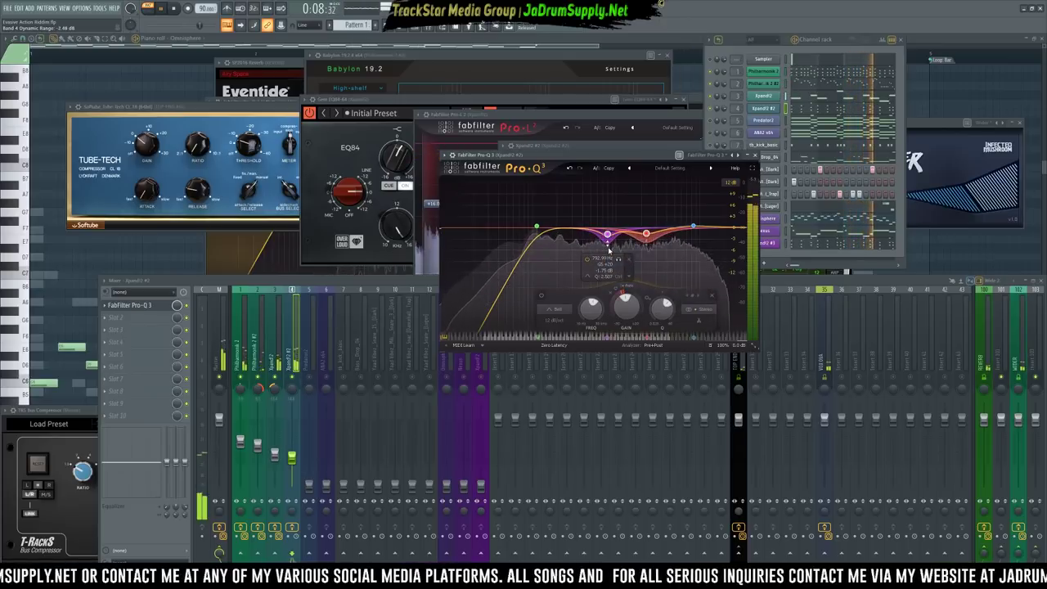
Compare the two dynamic midrange cuts bypassed and active, and lower the Xpand!2 #2 mixer fader slightly
click(541, 295)
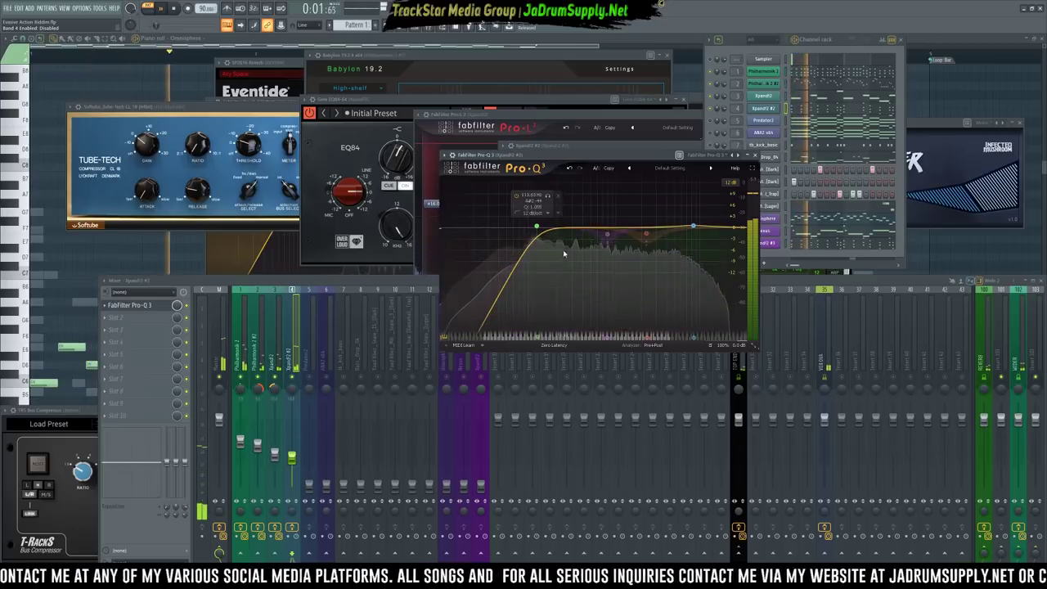
click(541, 295)
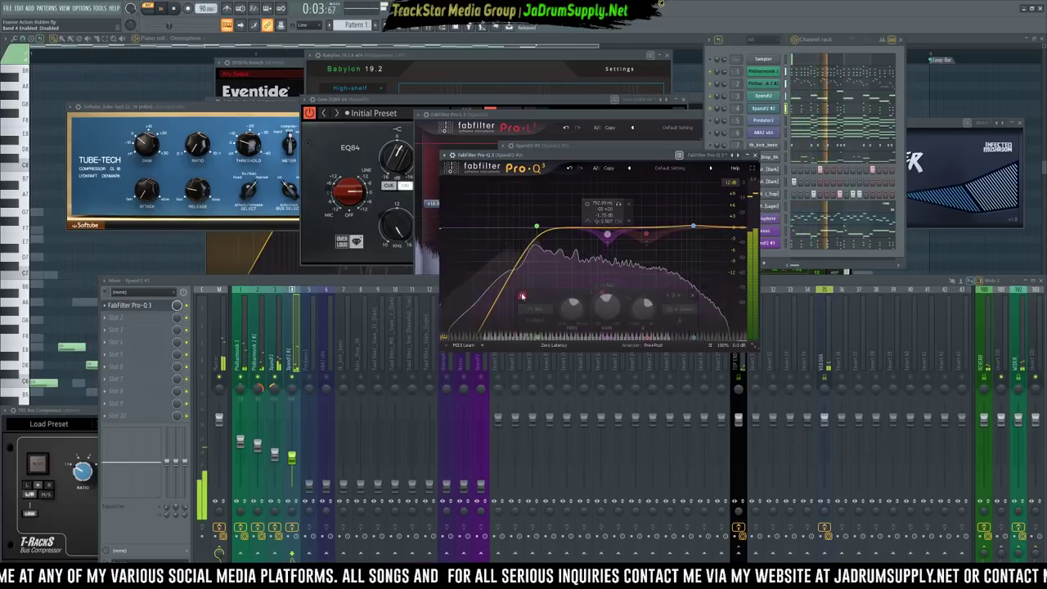
click(542, 294)
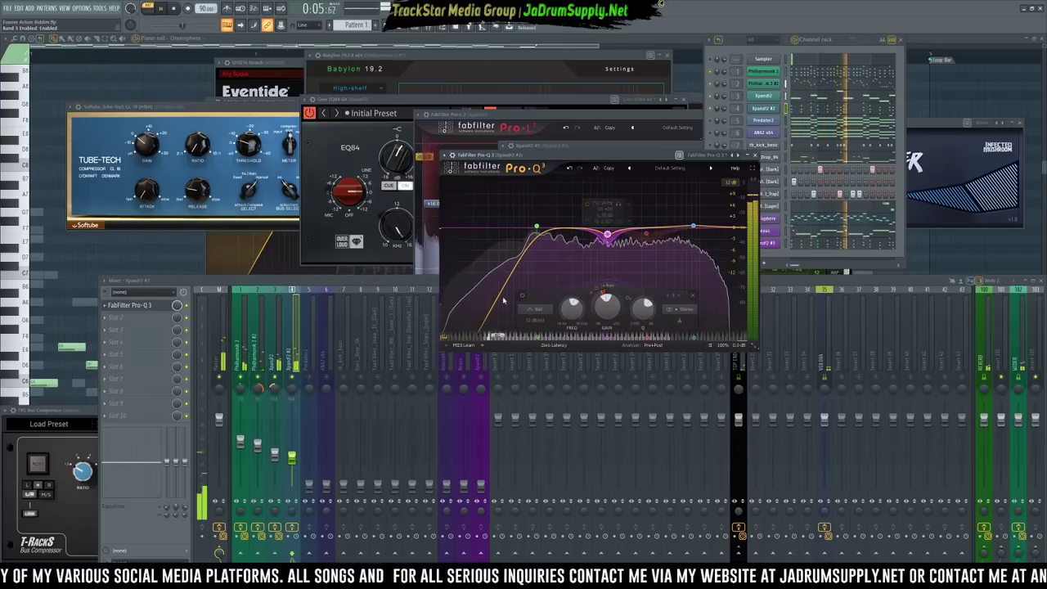
click(647, 237)
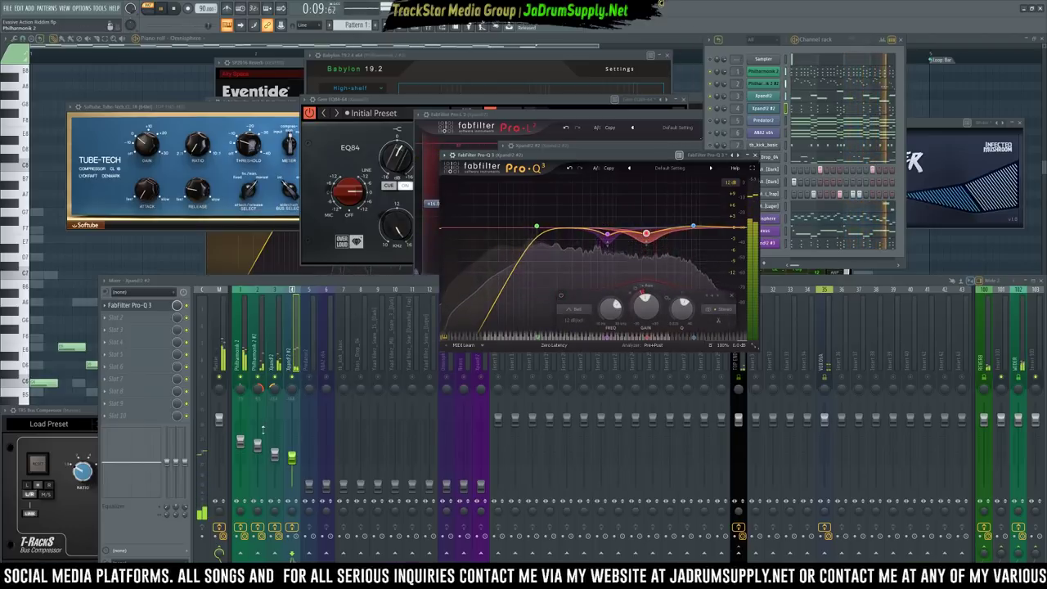
drag(292, 458, 292, 460)
key(space)
Solo the Xpand!2 #2 mixer track, send a small amount of it to REVERB, and check it during playback
right_click(296, 389)
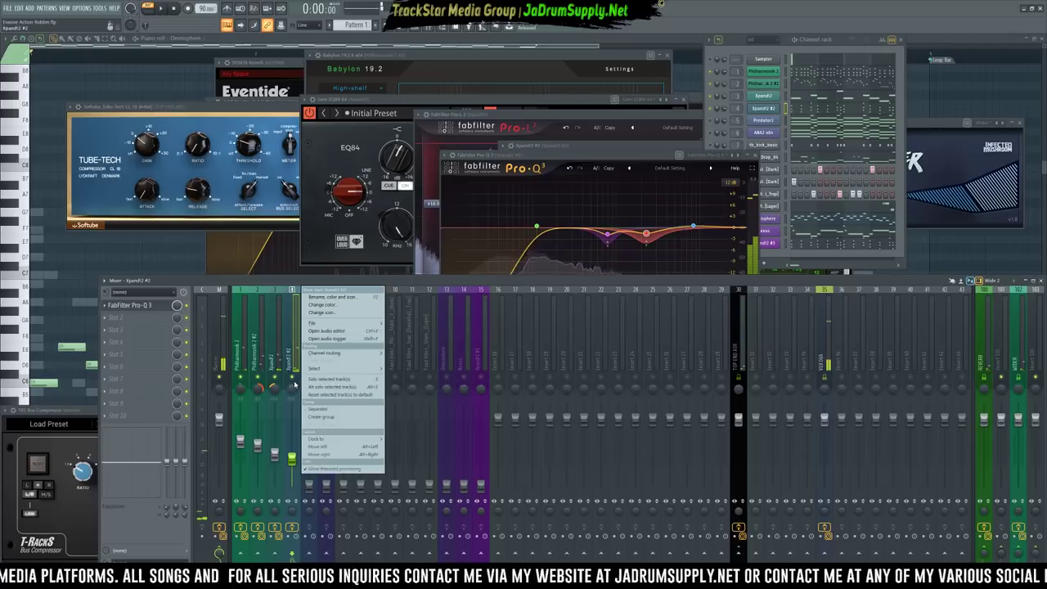
click(298, 384)
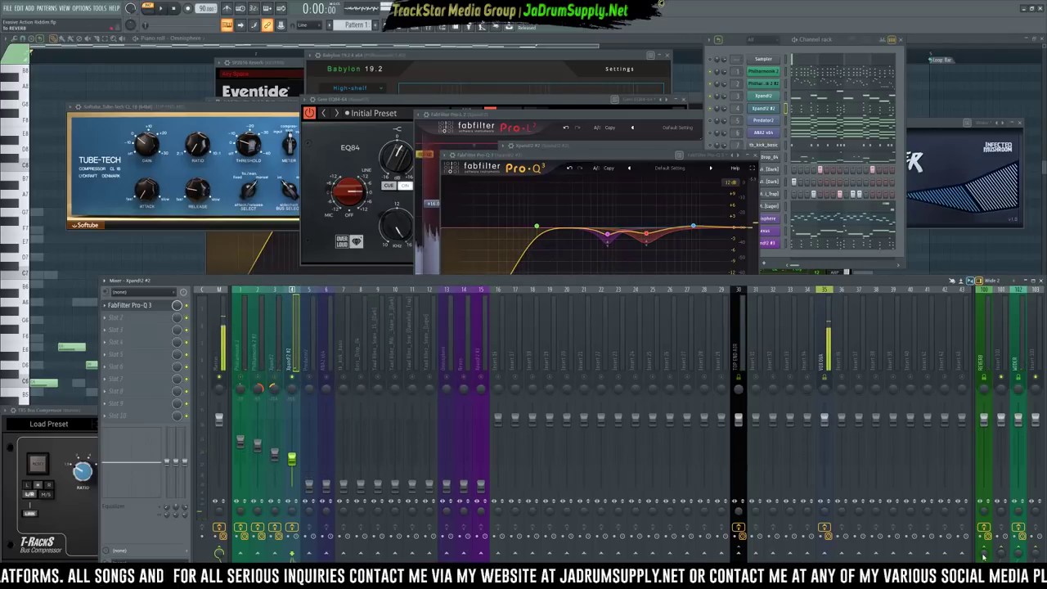
drag(984, 555, 984, 545)
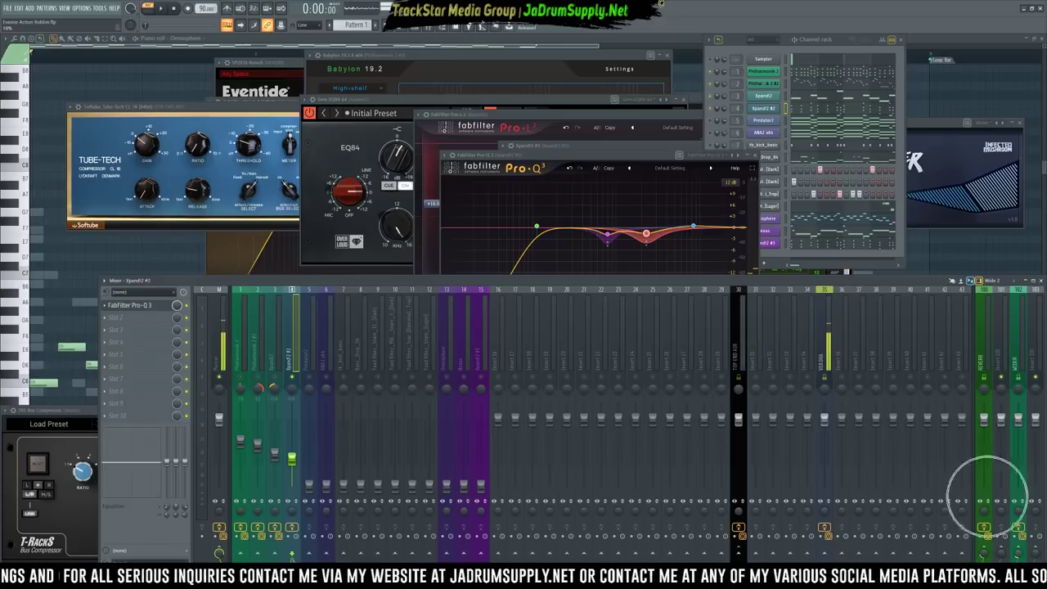
key(space)
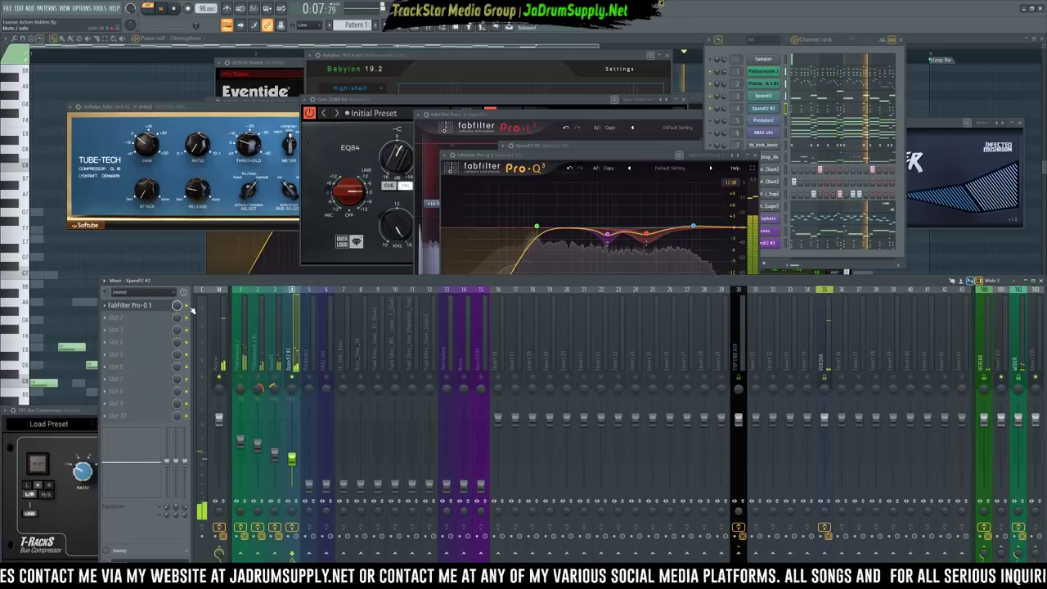
key(space)
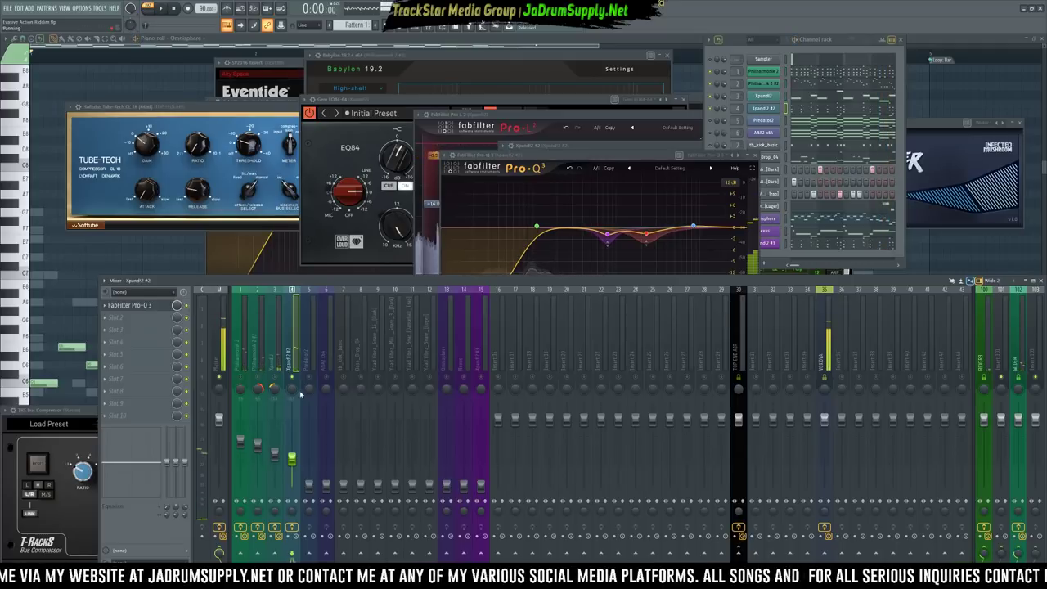
Lower the Xpand!2 #2 fader slightly in the full mix, and return the Xpand!2 pan to centre
key(space)
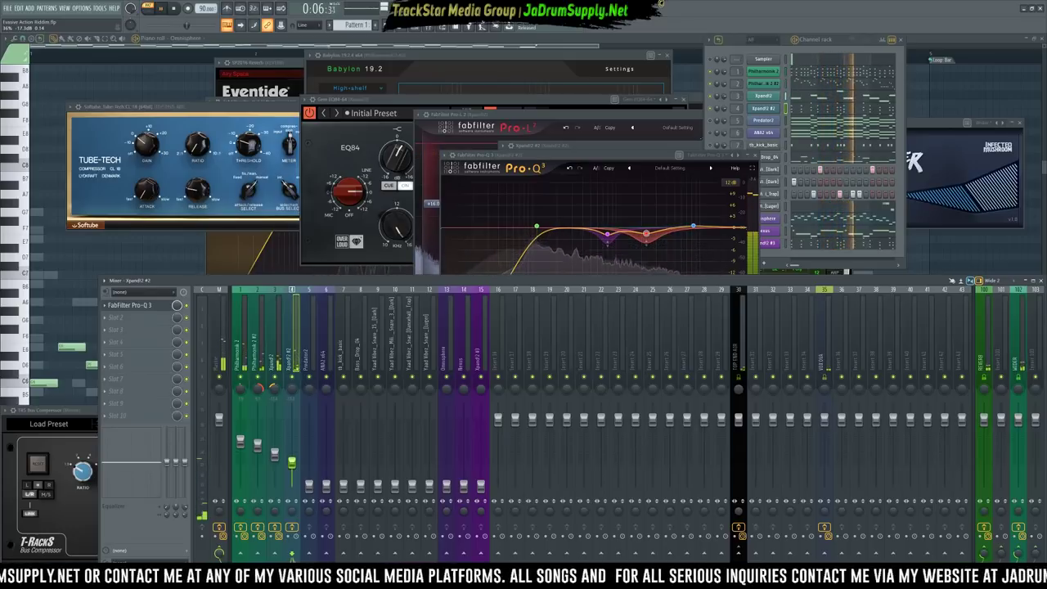
drag(293, 463, 294, 462)
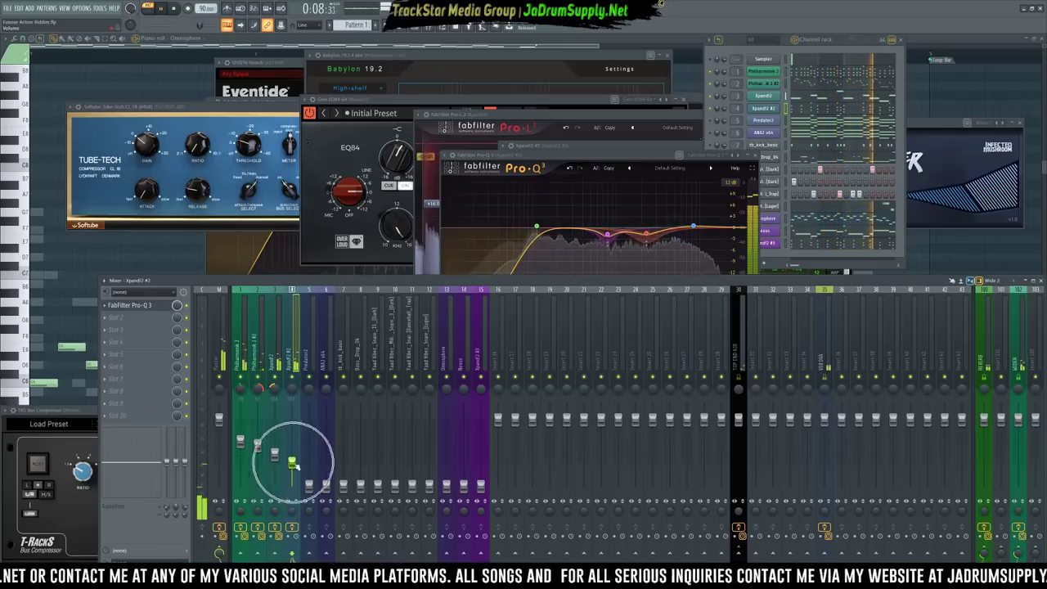
click(277, 389)
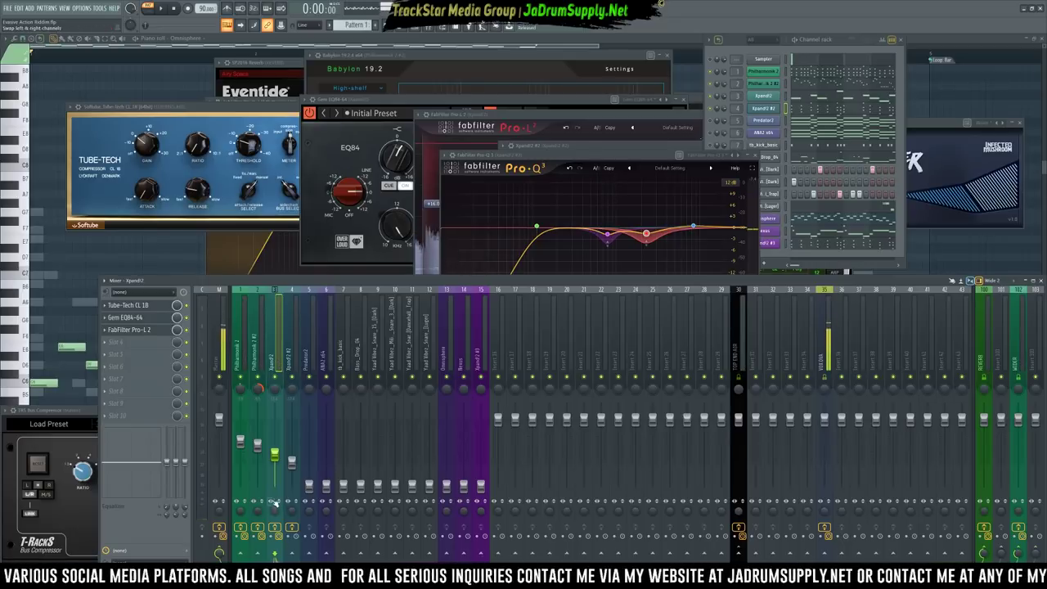
key(space)
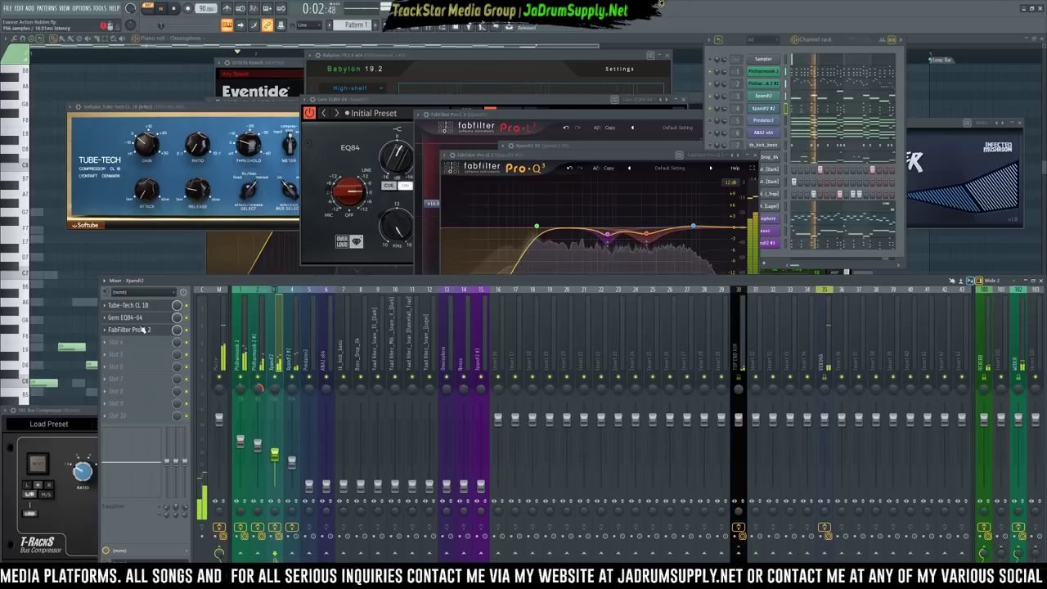
Replace FabFilter Pro-L 2 on the Xpand!2 track with the stereo Waves L2 UltraMaximizer
click(105, 329)
mouse_move(142, 341)
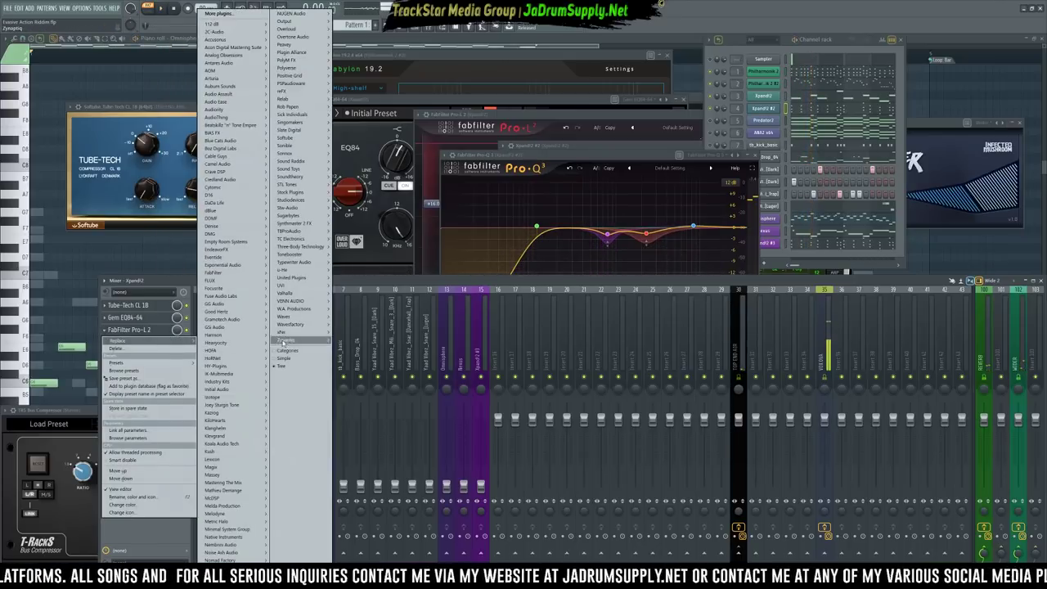
mouse_move(280, 302)
click(352, 316)
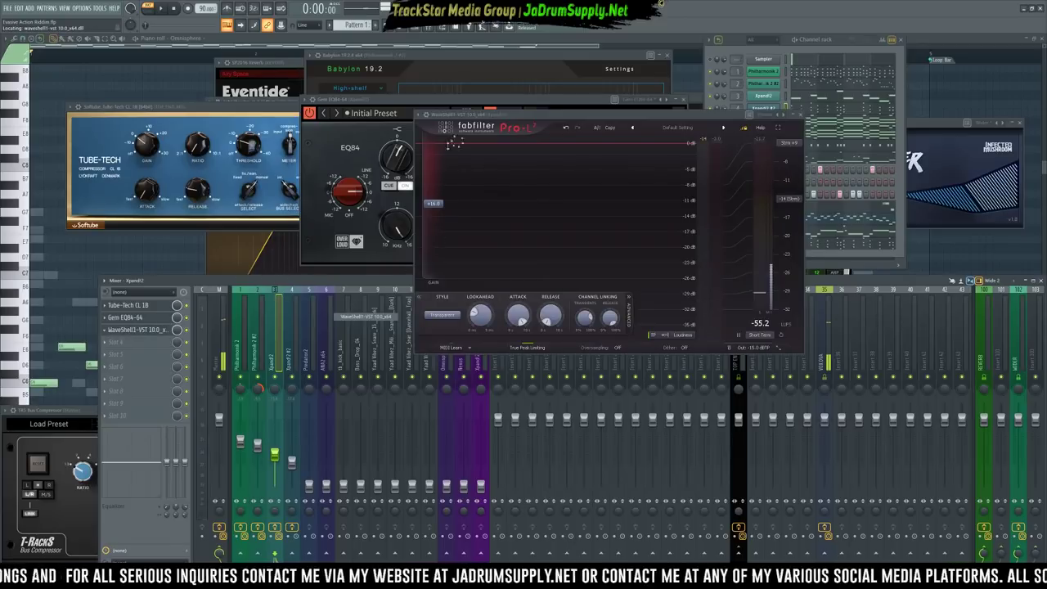
click(455, 166)
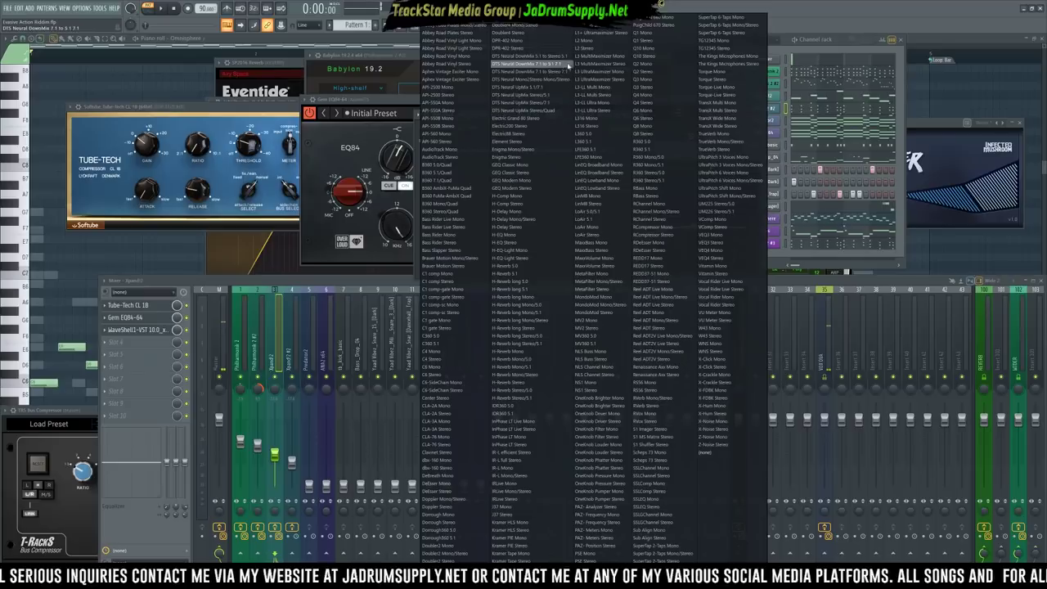
click(601, 72)
Lower the L2 UltraMaximizer threshold and output ceiling together during playback
key(space)
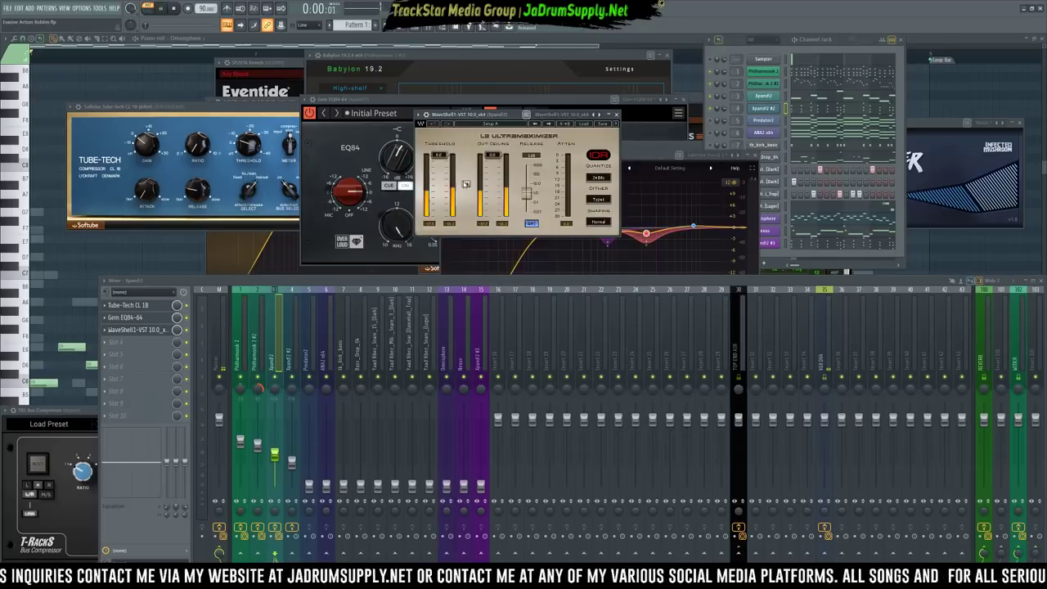
click(465, 184)
drag(493, 156, 493, 191)
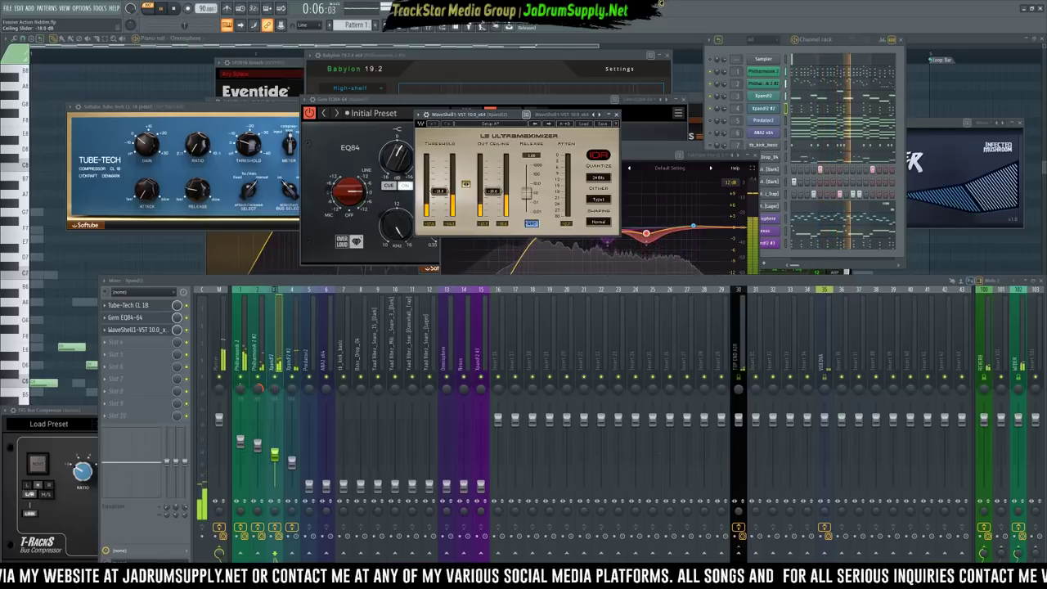
Set the L2 UltraMaximizer output ceiling to -16 dB and shorten its release to the fastest setting
double_click(494, 193)
text(-16)
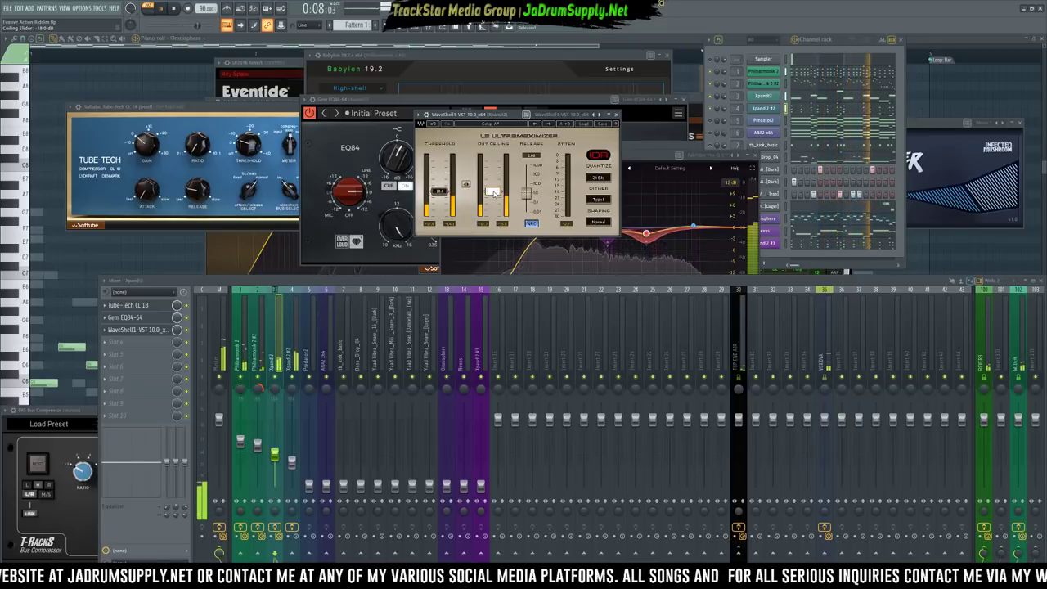
key(Return)
drag(530, 200, 521, 205)
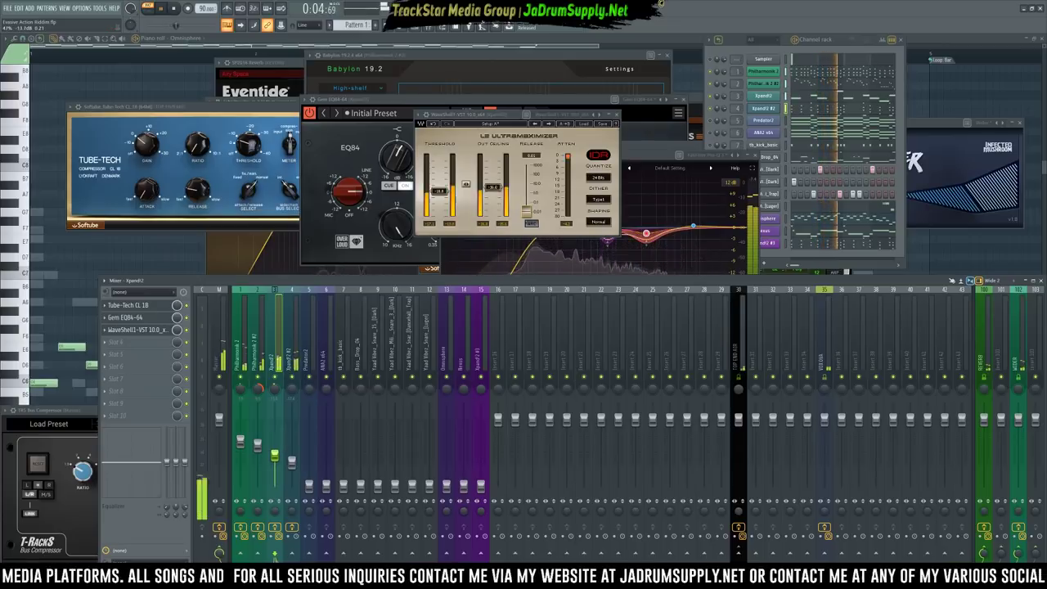
Bring the Predator2 fader up from its lowered position into the mix
click(292, 464)
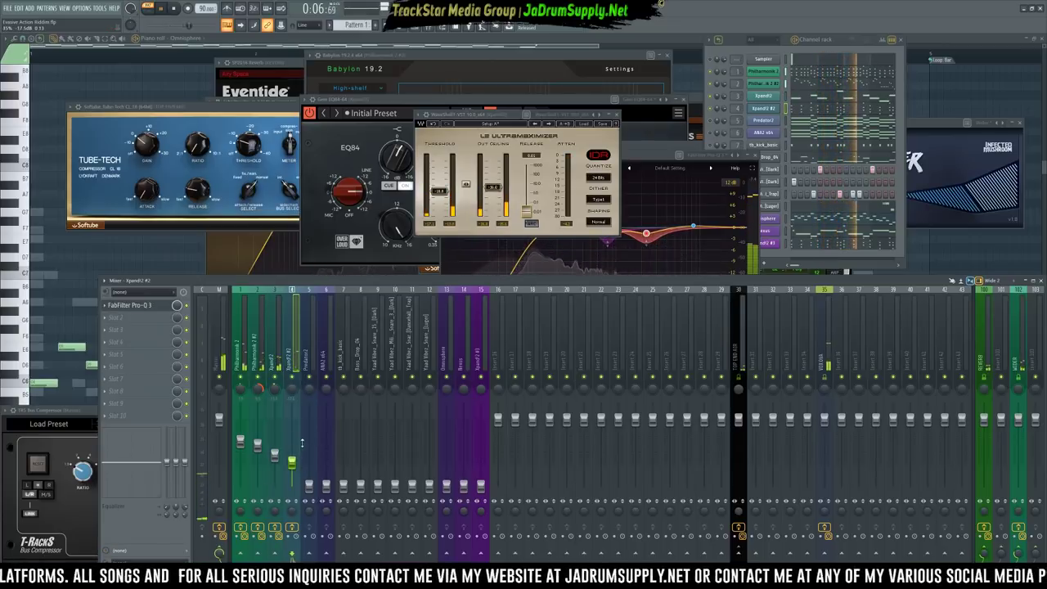
click(715, 120)
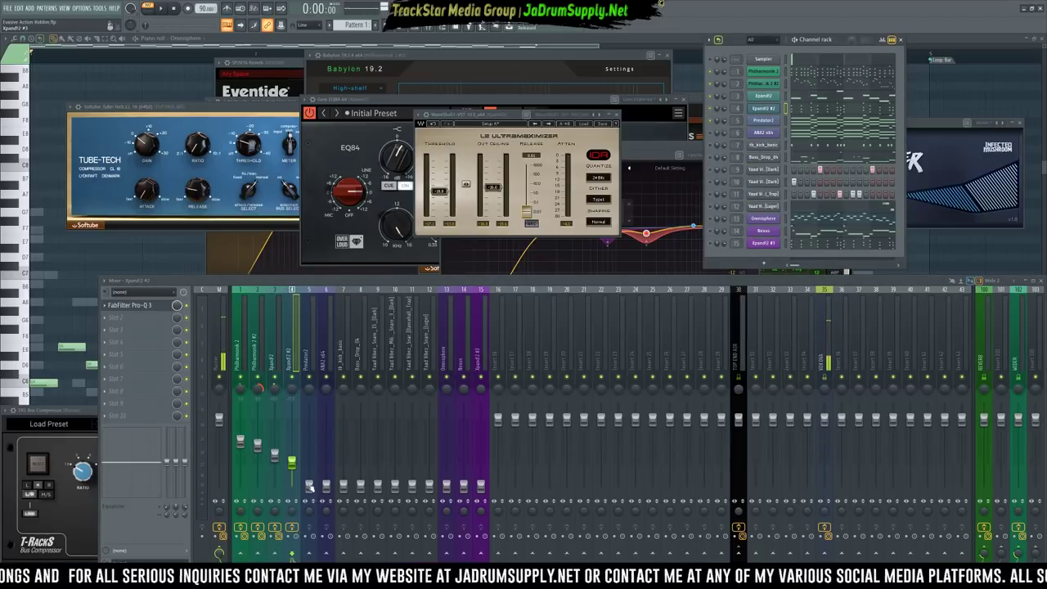
drag(310, 485, 308, 463)
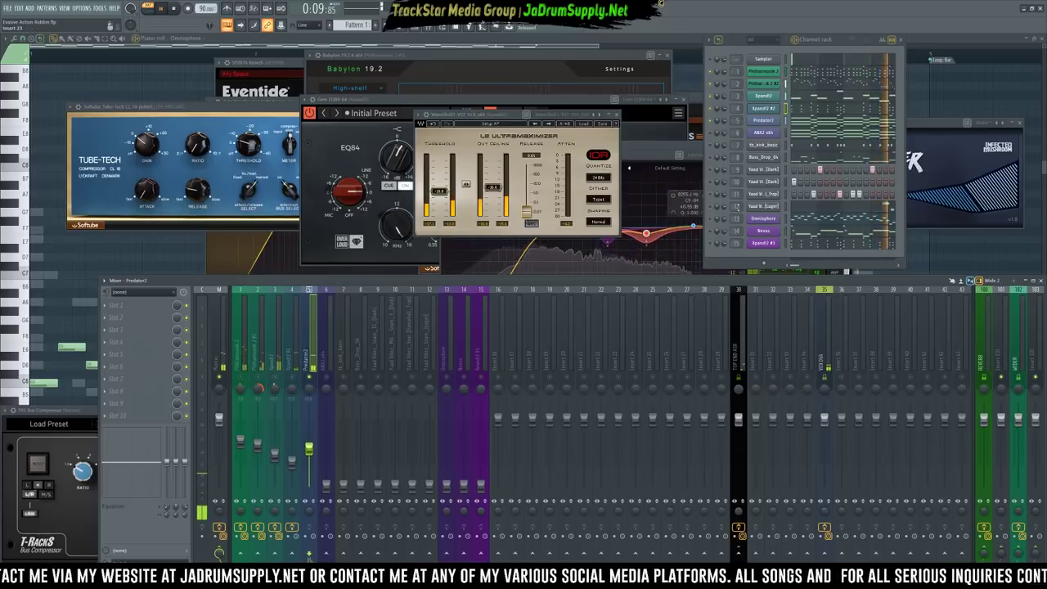
Inspect the Predator2 synth's patch, and audition its track on its own and against the full mix
click(766, 121)
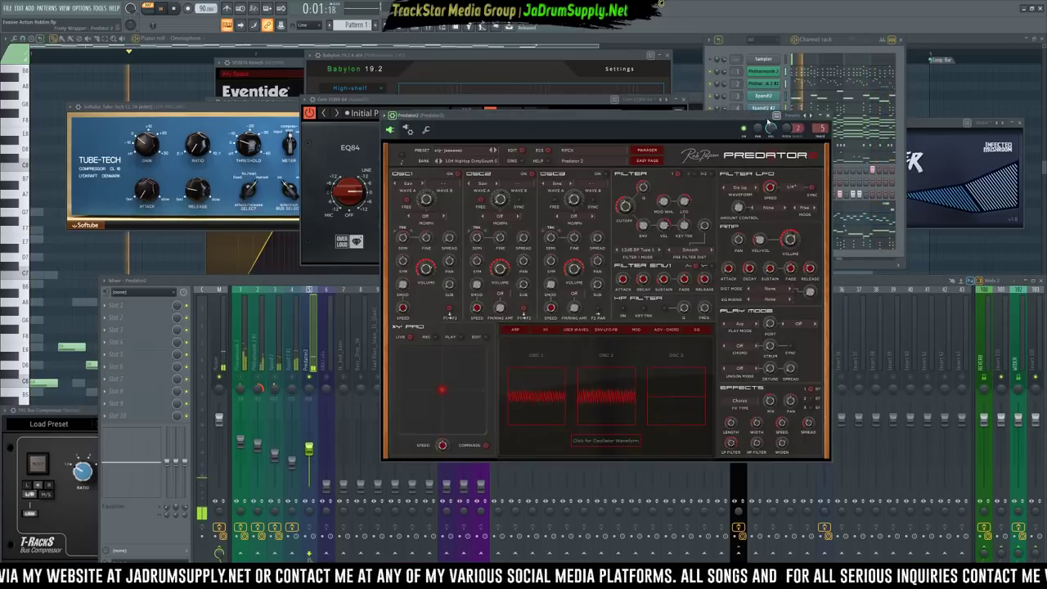
click(826, 116)
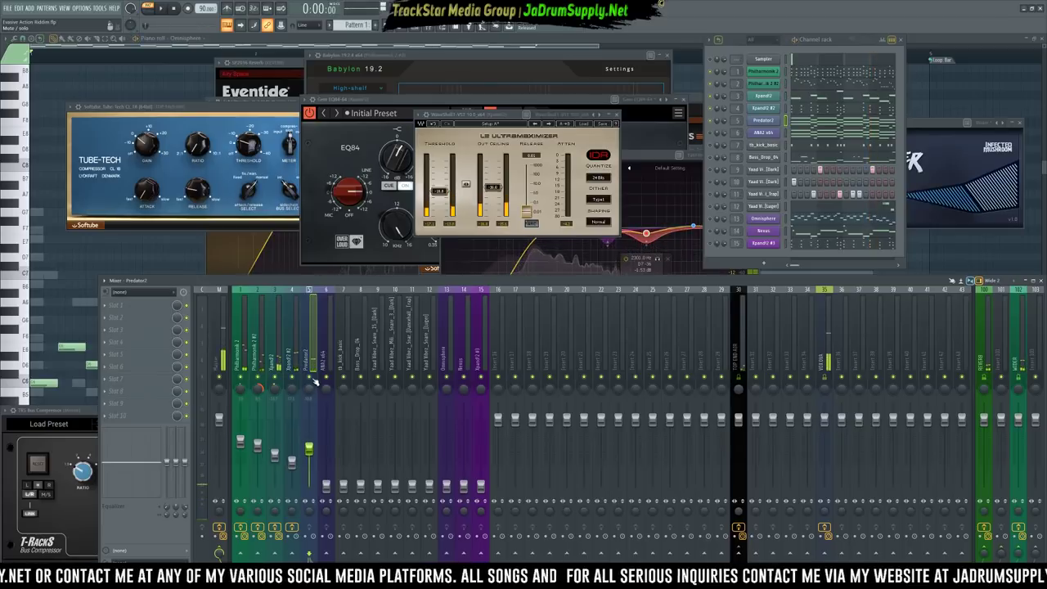
key(space)
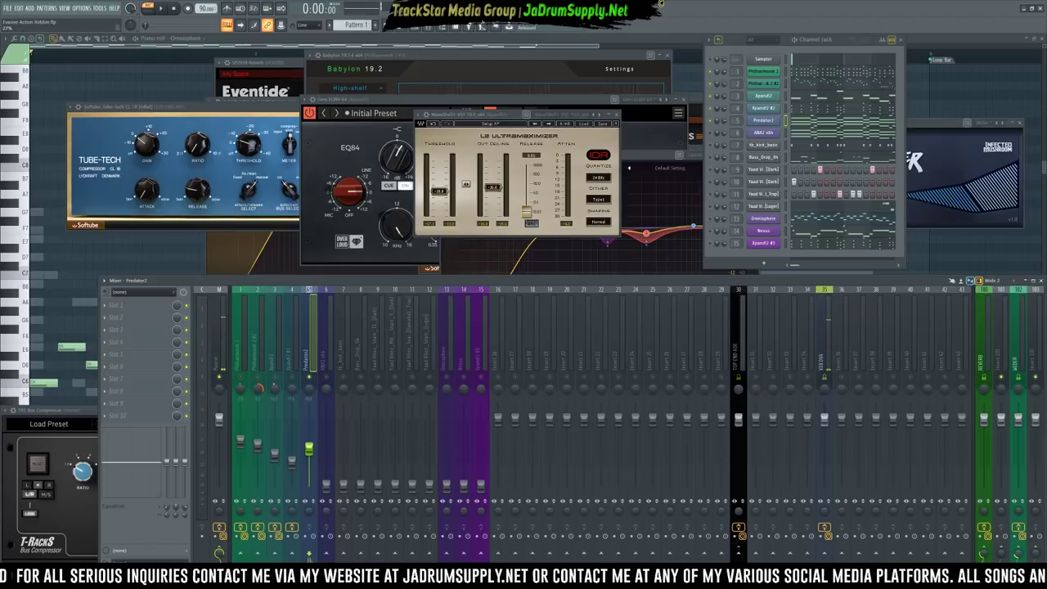
key(space)
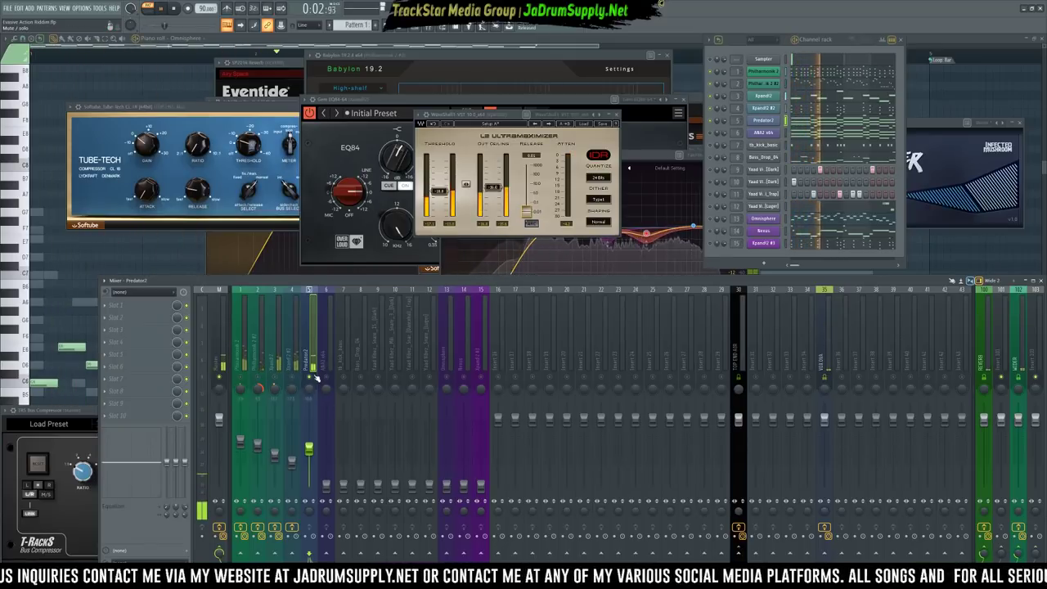
key(space)
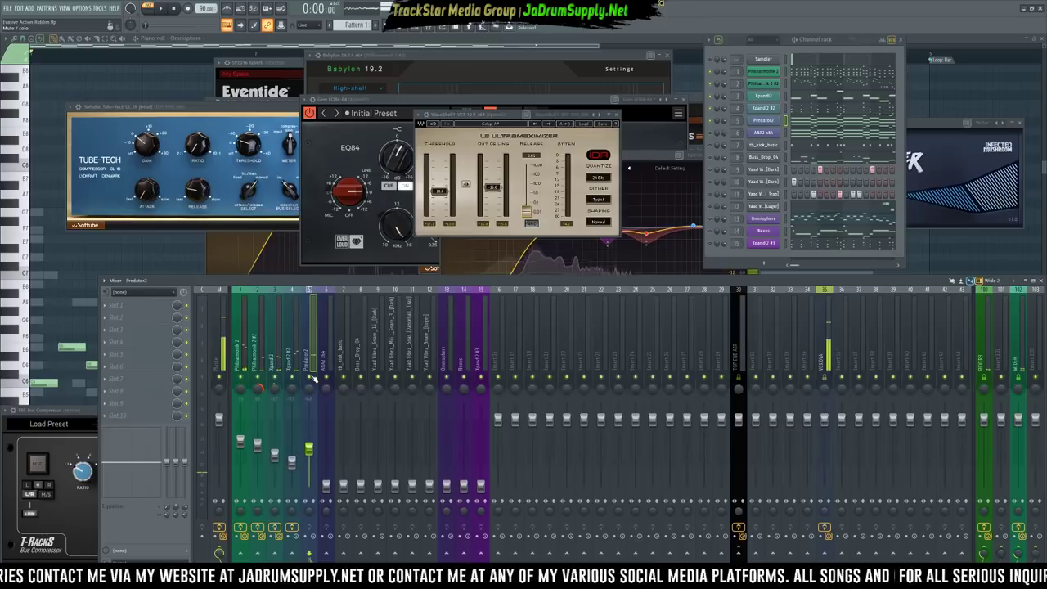
key(space)
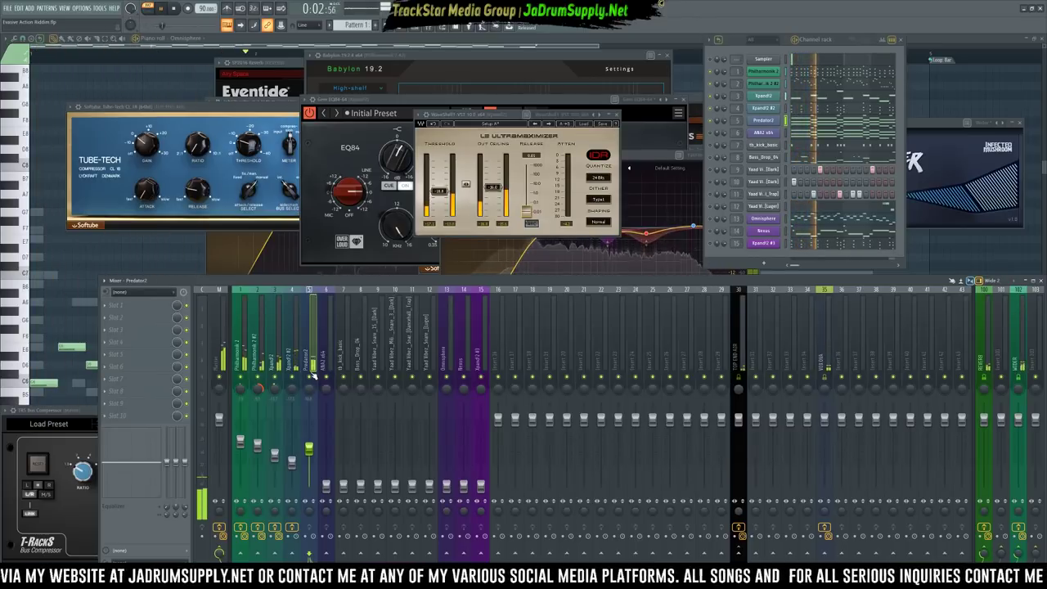
key(space)
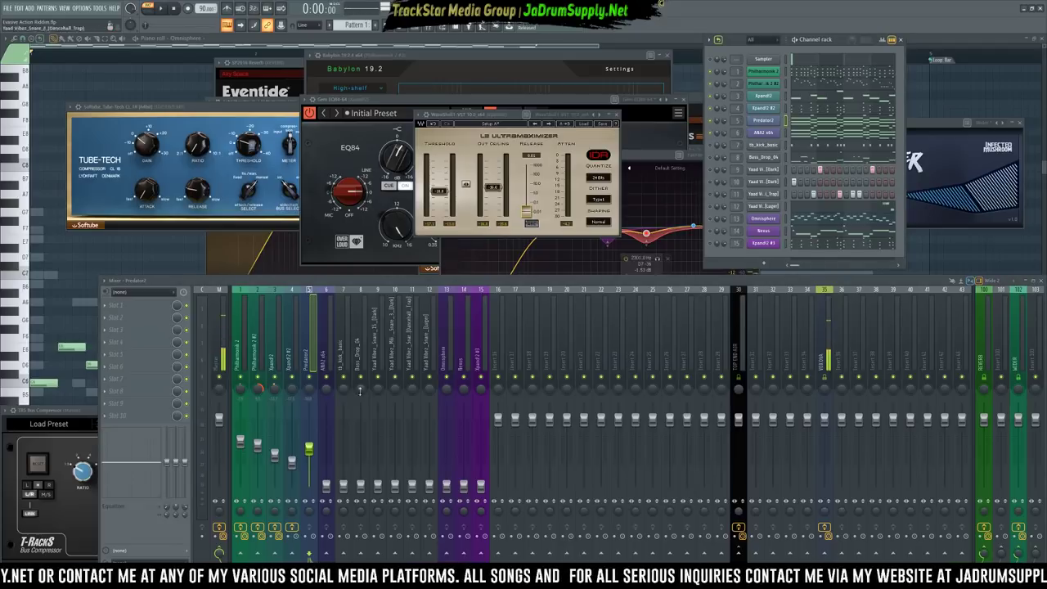
Raise the ANA2 fader slightly and audition the track in solo
key(space)
key(space)
drag(327, 487, 327, 465)
key(space)
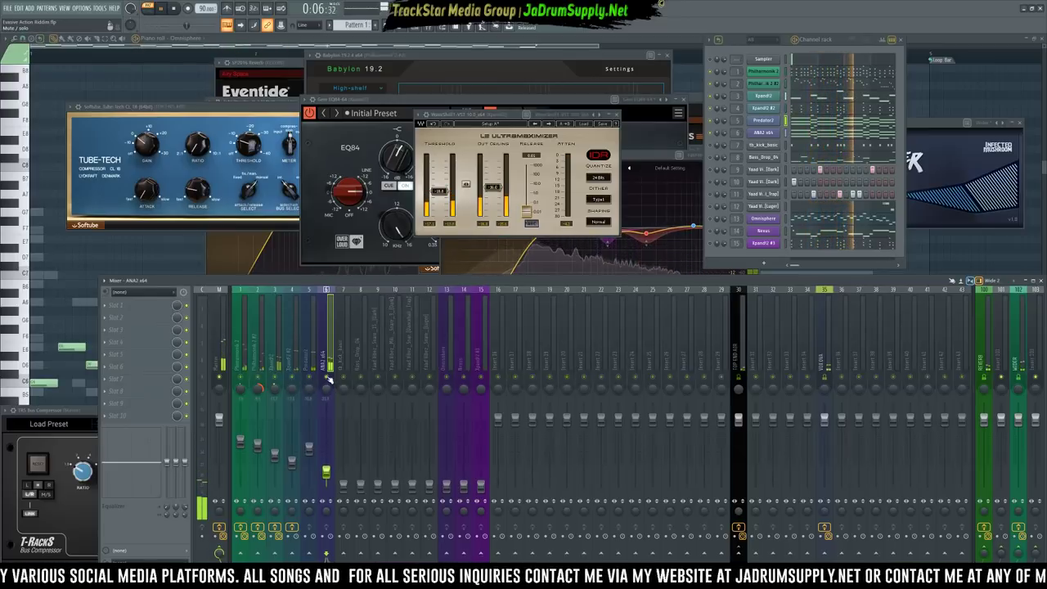
key(space)
Load Fruity Stereo Shaper into the first effect slot of the ANA2 track
click(146, 305)
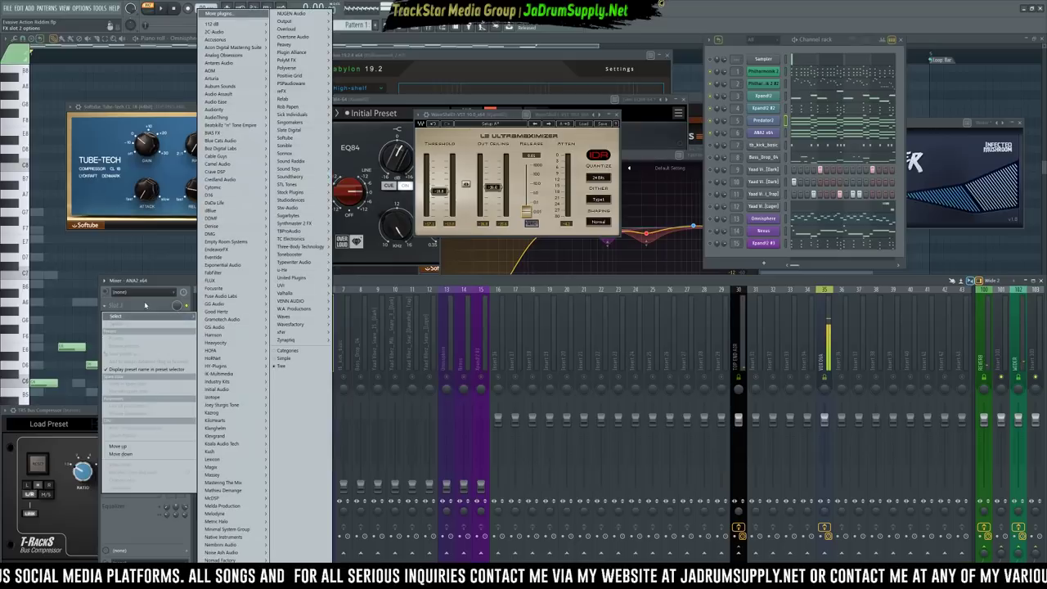
click(398, 284)
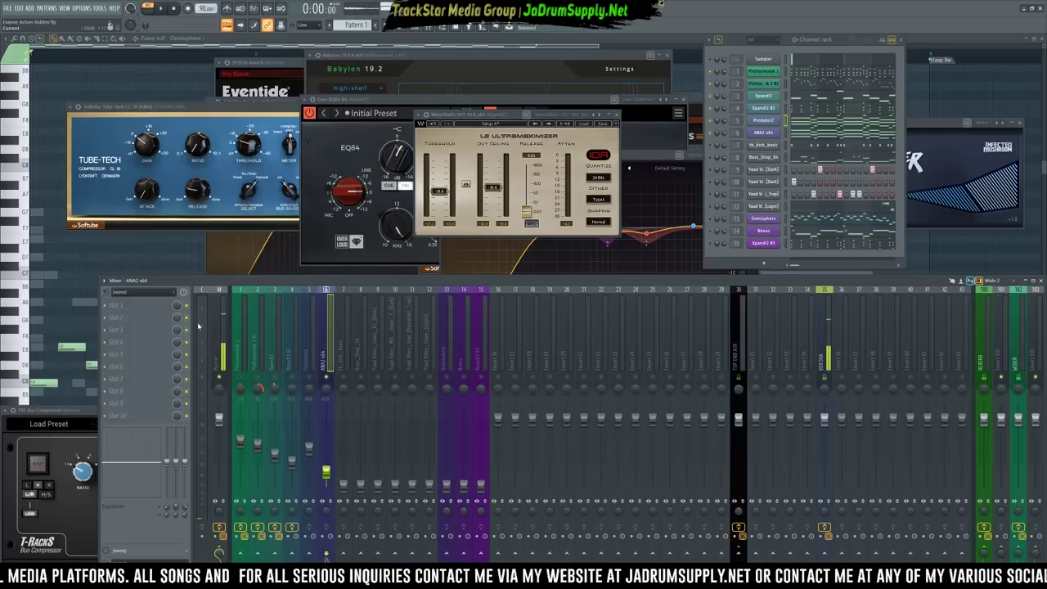
click(115, 307)
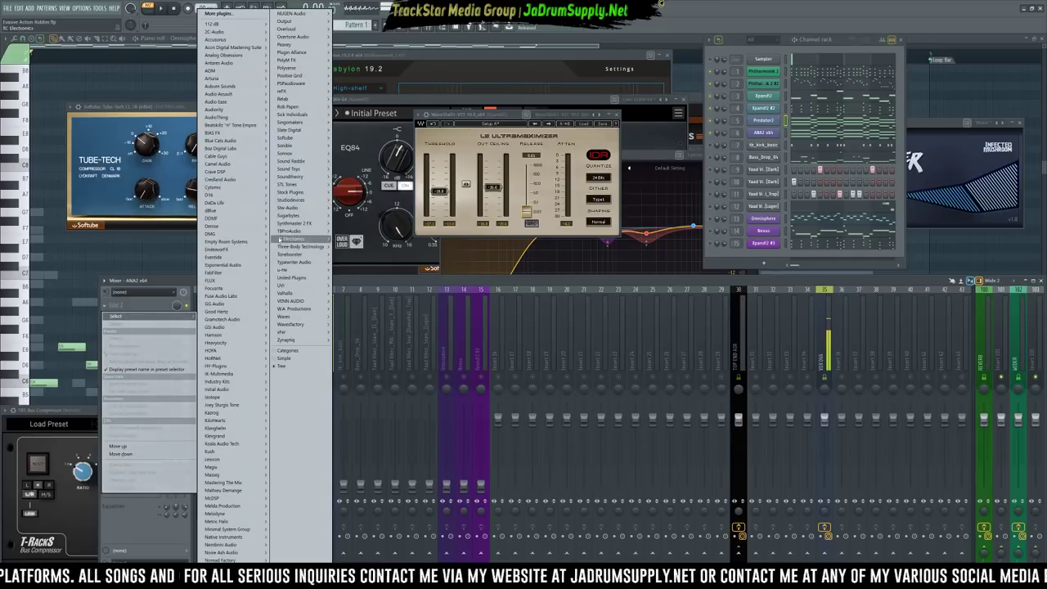
mouse_move(310, 195)
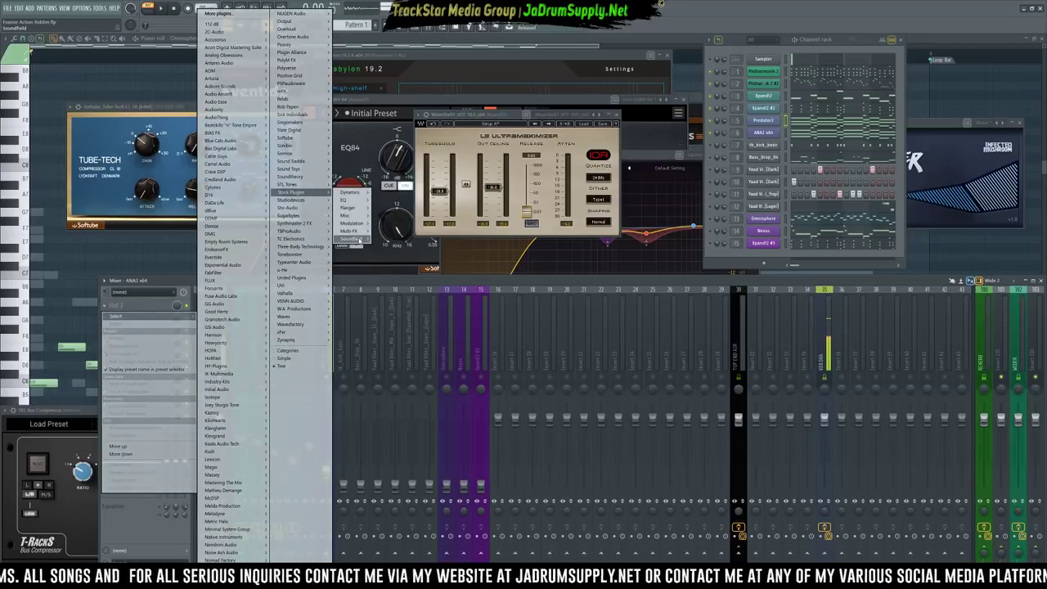
mouse_move(360, 239)
click(404, 240)
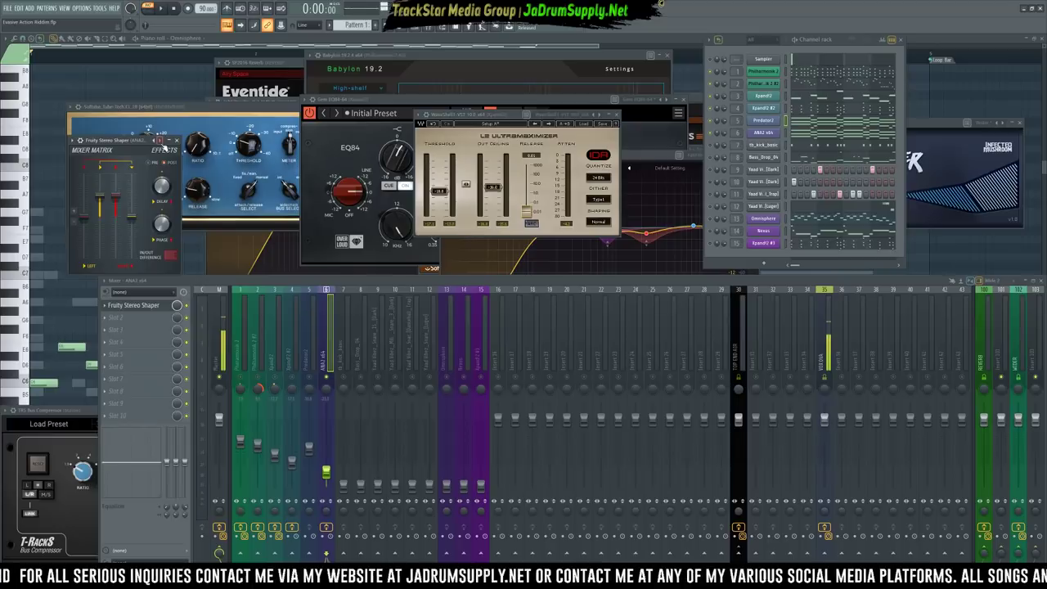
Apply the Delay preset to the ANA2 Stereo Shaper, move its window clear, and audition the result soloed and in the mix
click(162, 141)
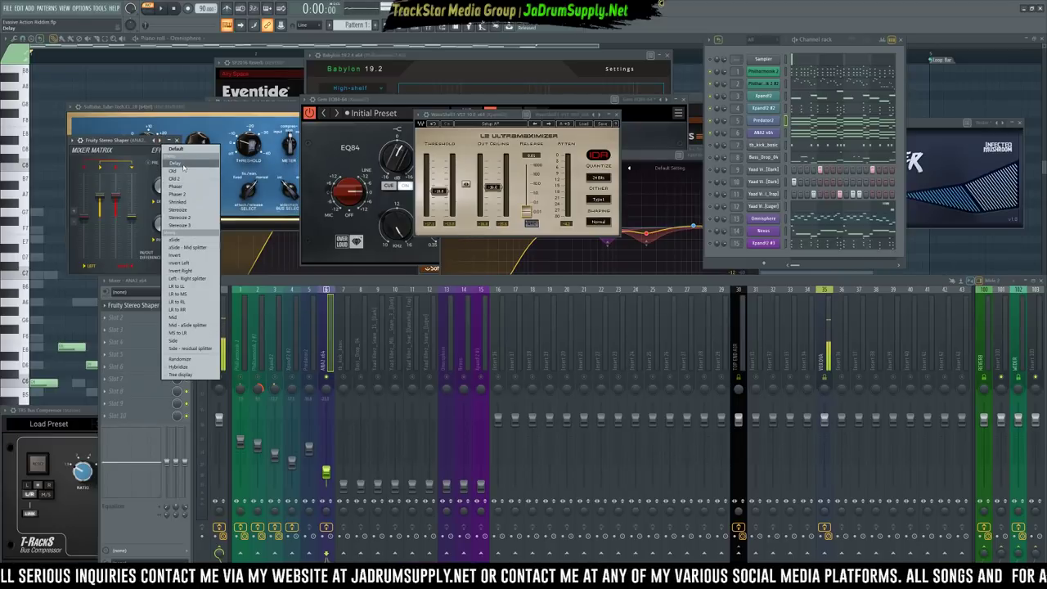
click(183, 164)
drag(119, 146, 551, 239)
key(space)
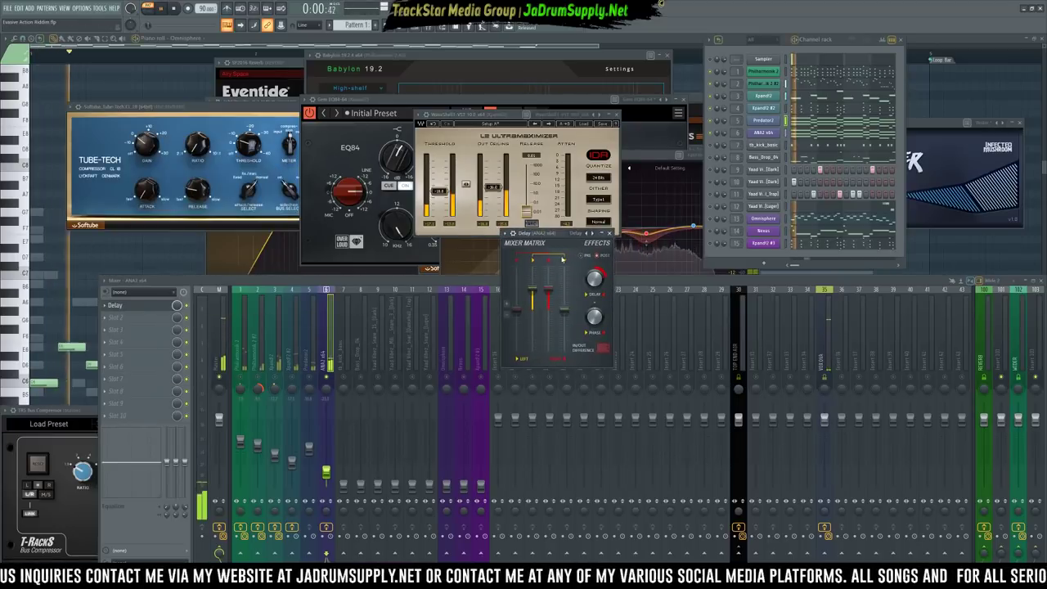
key(space)
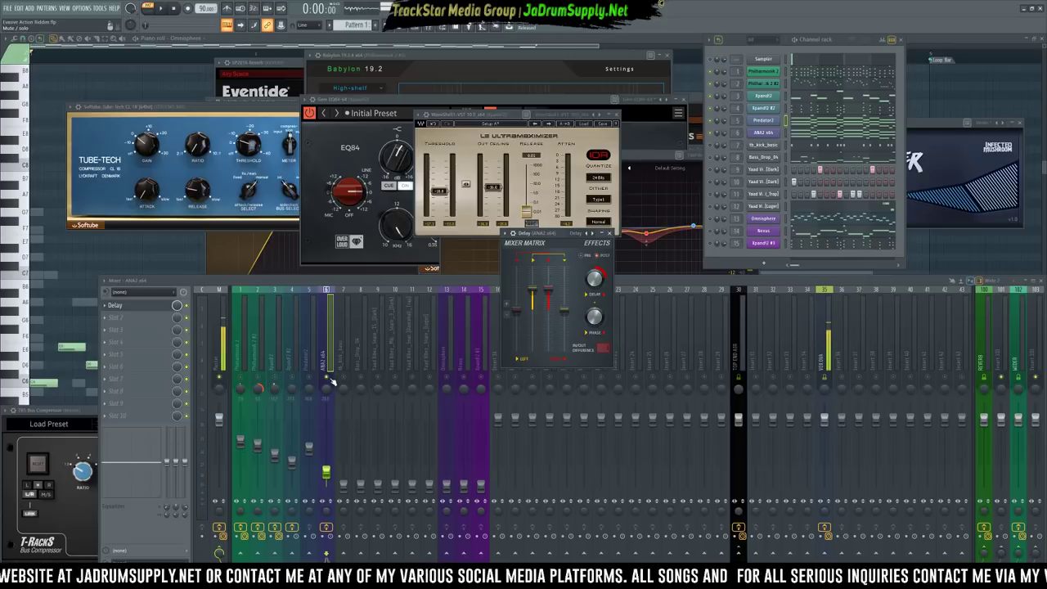
click(332, 382)
key(space)
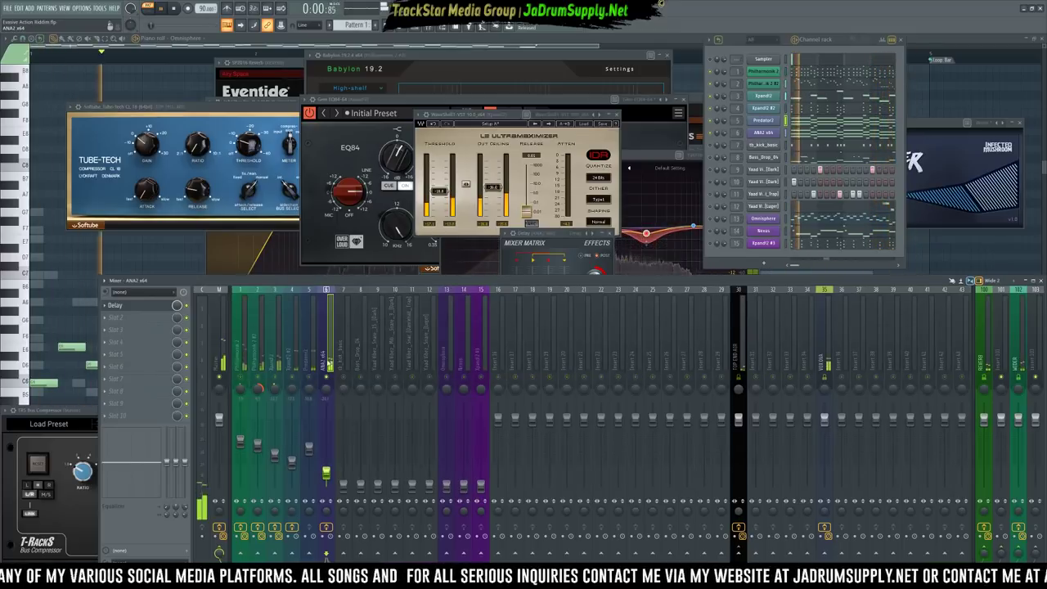
Load the Waves SSLEQ Stereo equalizer into the second ANA2 slot and place its window over the mixer
click(143, 319)
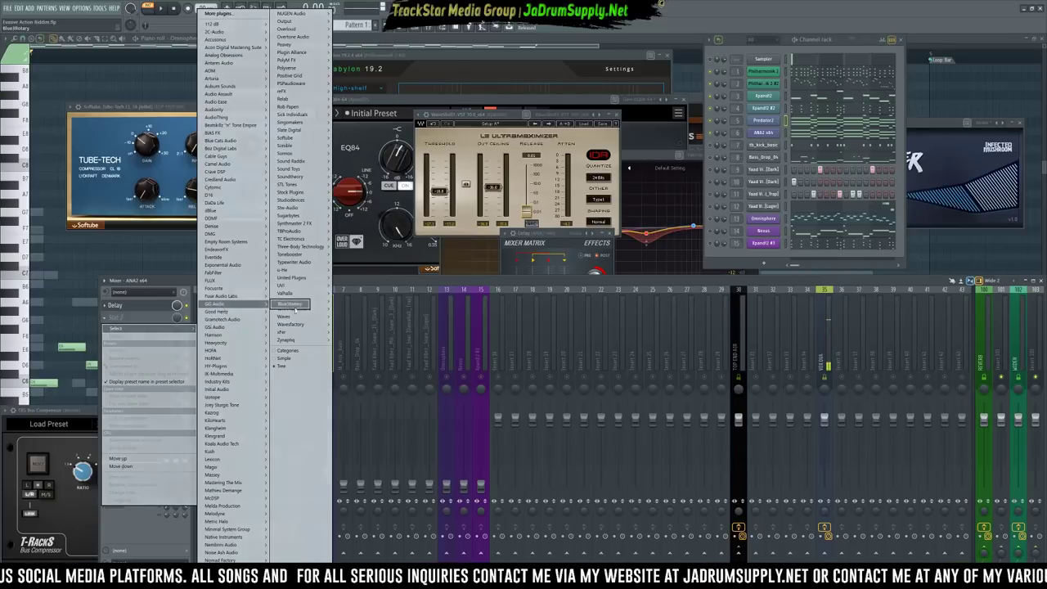
mouse_move(286, 317)
click(366, 318)
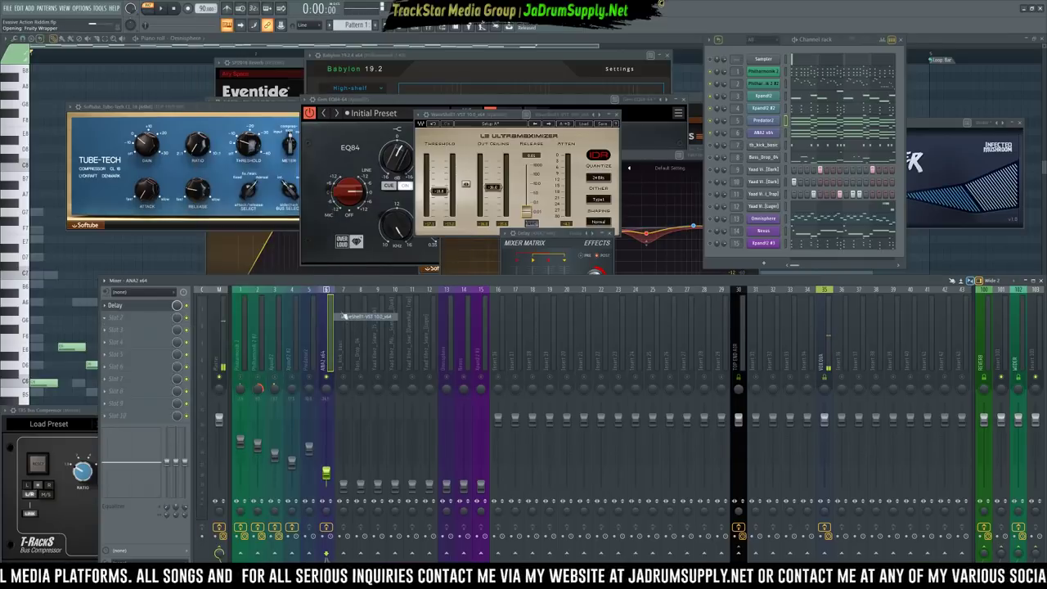
click(122, 201)
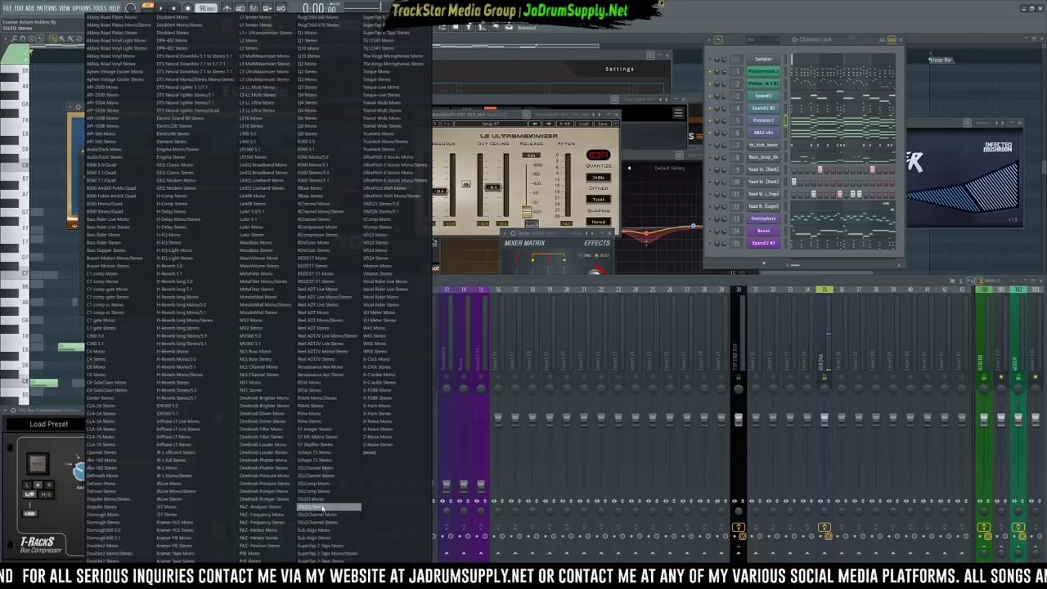
click(323, 509)
drag(164, 163, 428, 302)
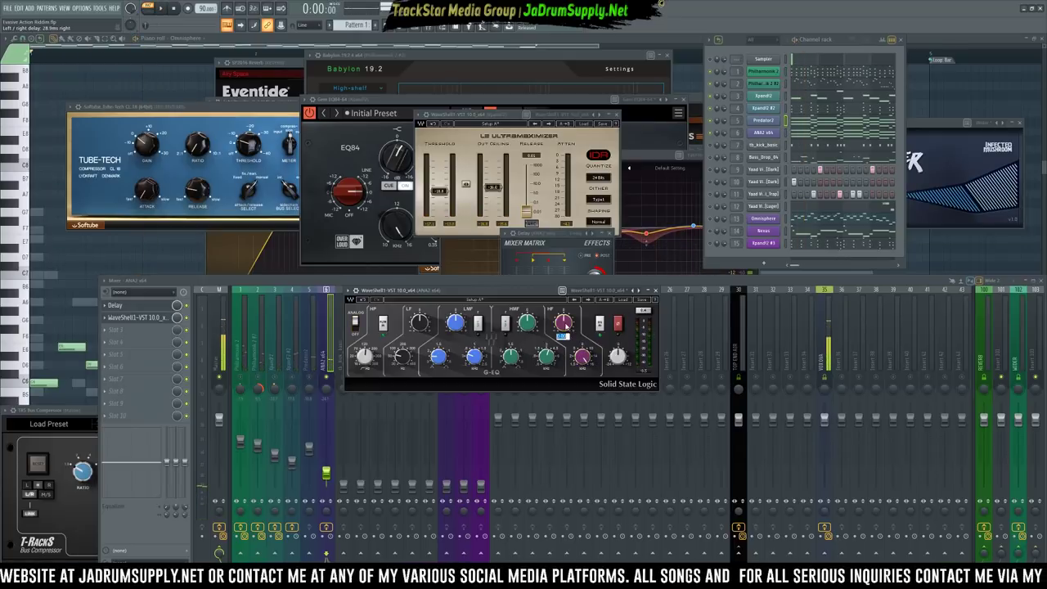
Boost the SSL EQ's HF and HMF gains during playback, and set the HMF Q to about 1.35
key(space)
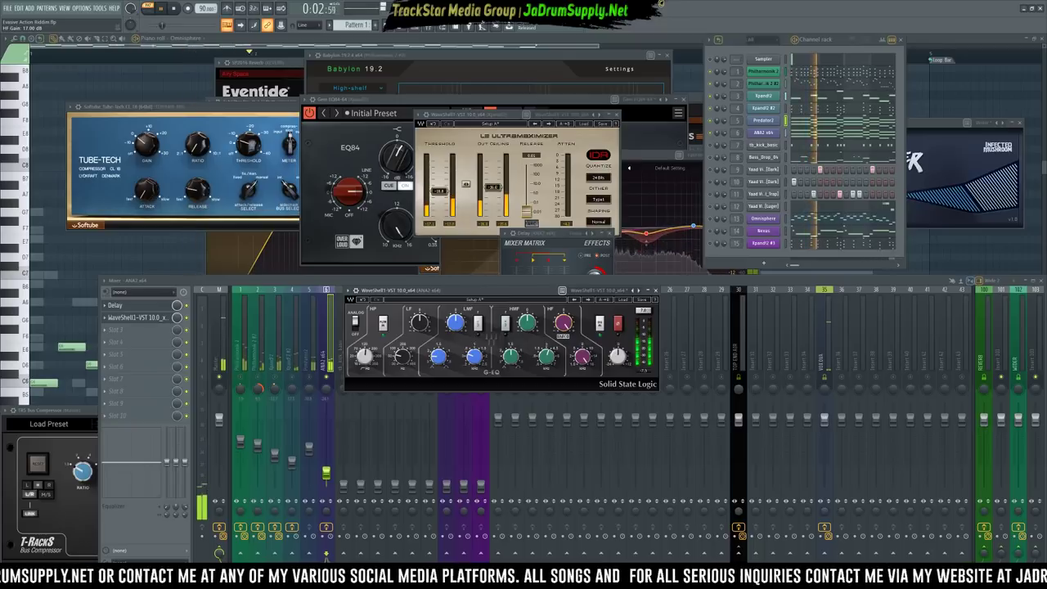
drag(564, 323, 564, 345)
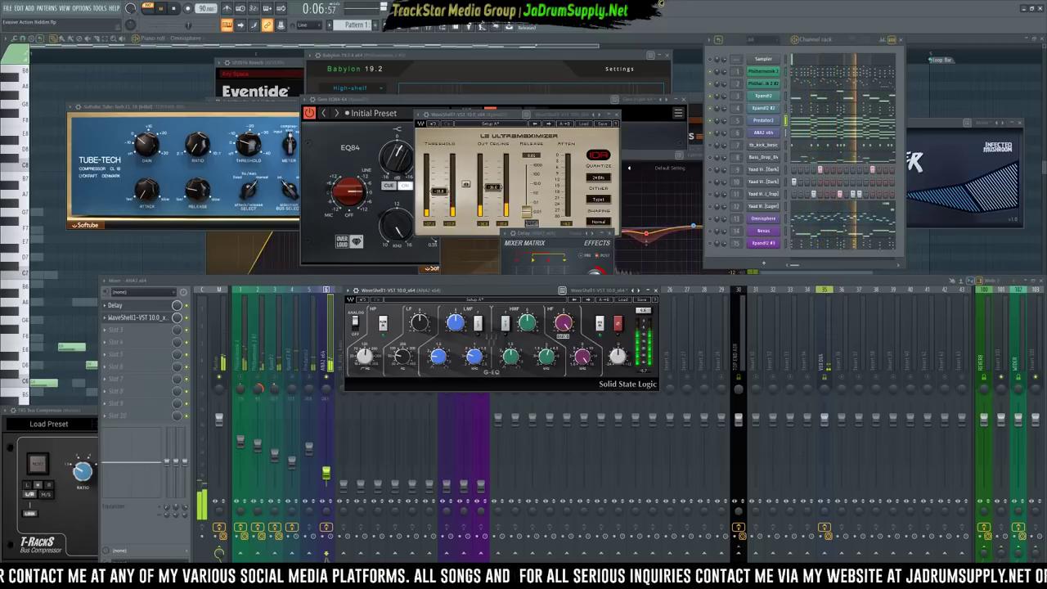
drag(527, 322, 527, 282)
ctrl+click(529, 324)
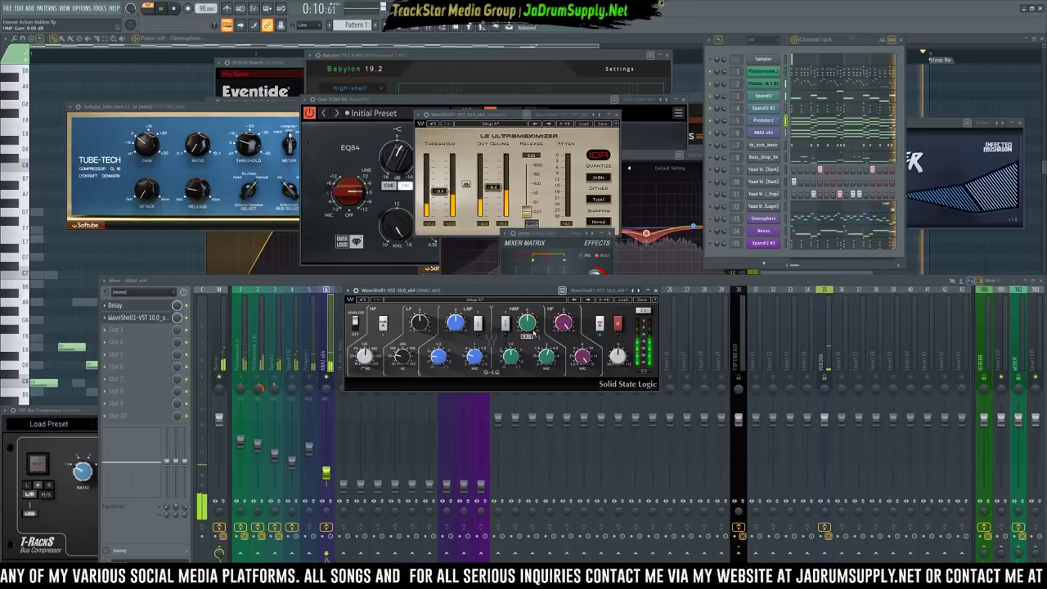
drag(563, 324, 564, 348)
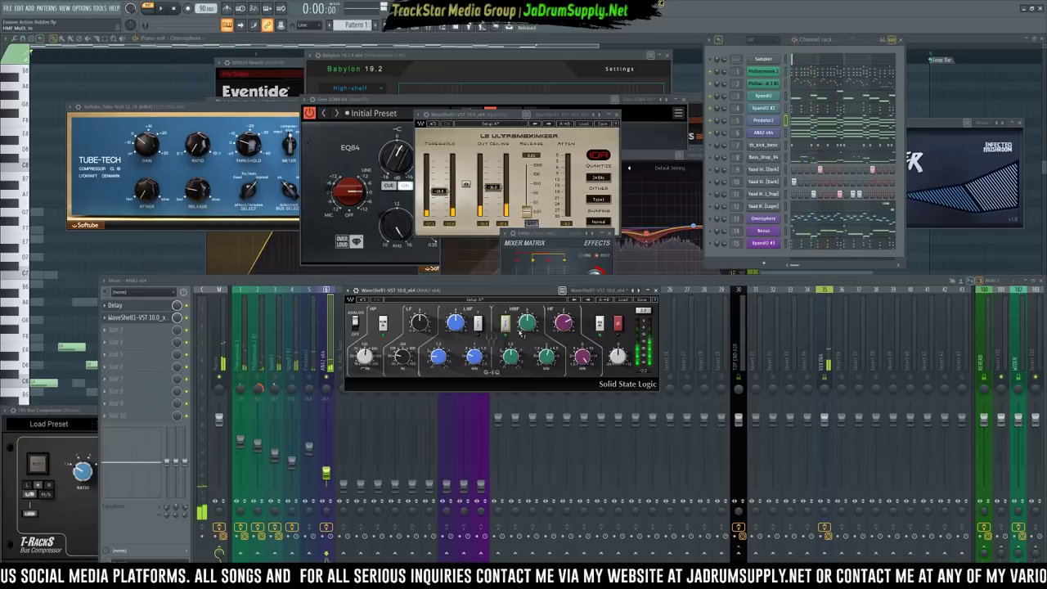
drag(527, 324, 527, 316)
drag(546, 357, 511, 357)
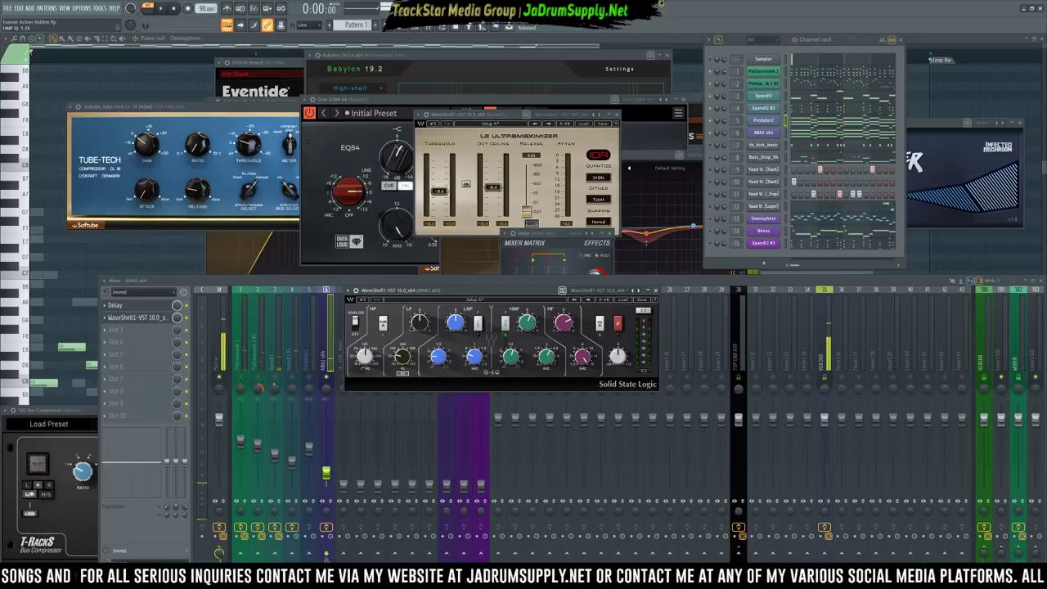
Cut the SSL EQ's LF gain to about -4 dB and close the equalizer window
drag(417, 324, 417, 331)
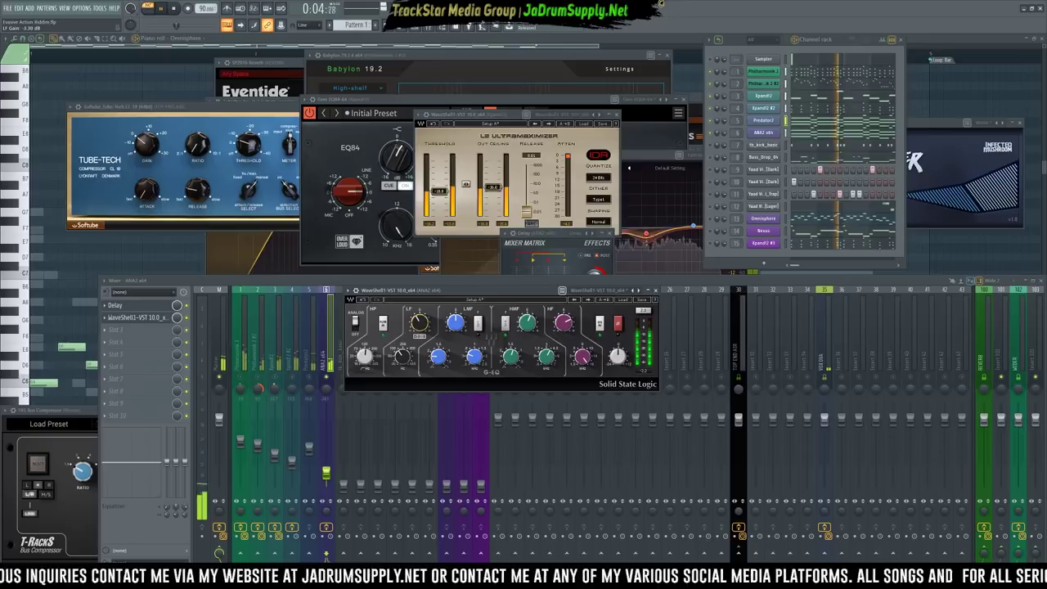
drag(416, 318, 416, 322)
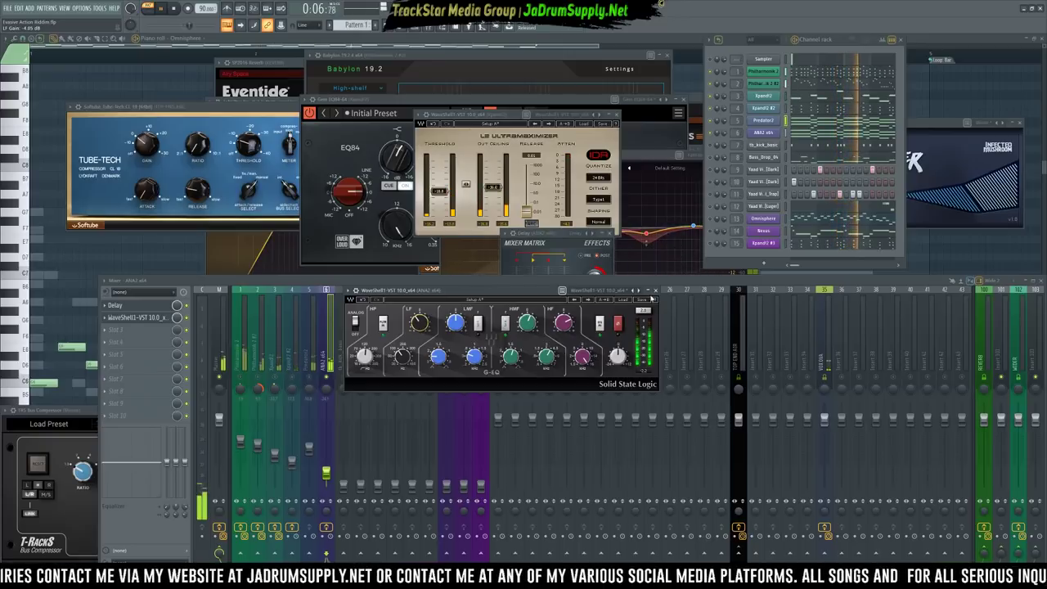
click(308, 401)
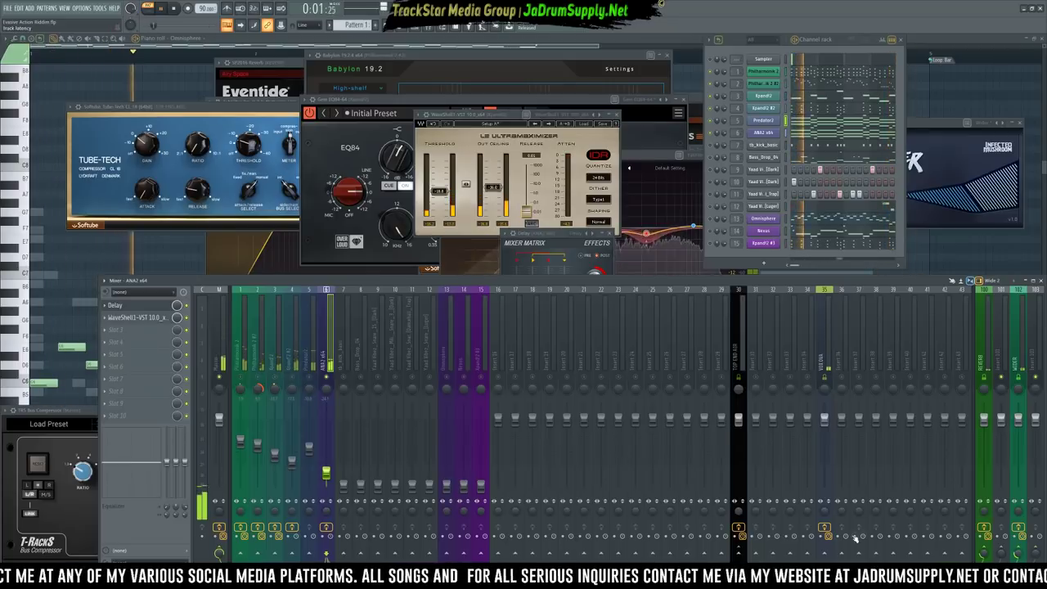
Load Soundtoys PanMan into the third effect slot of the ANA2 track
click(122, 330)
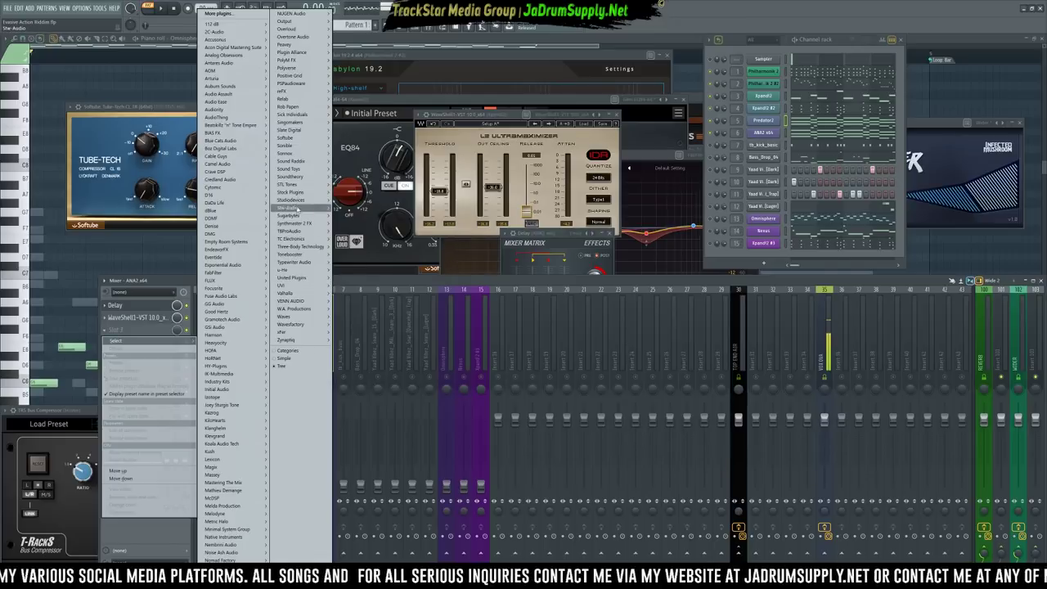
mouse_move(299, 168)
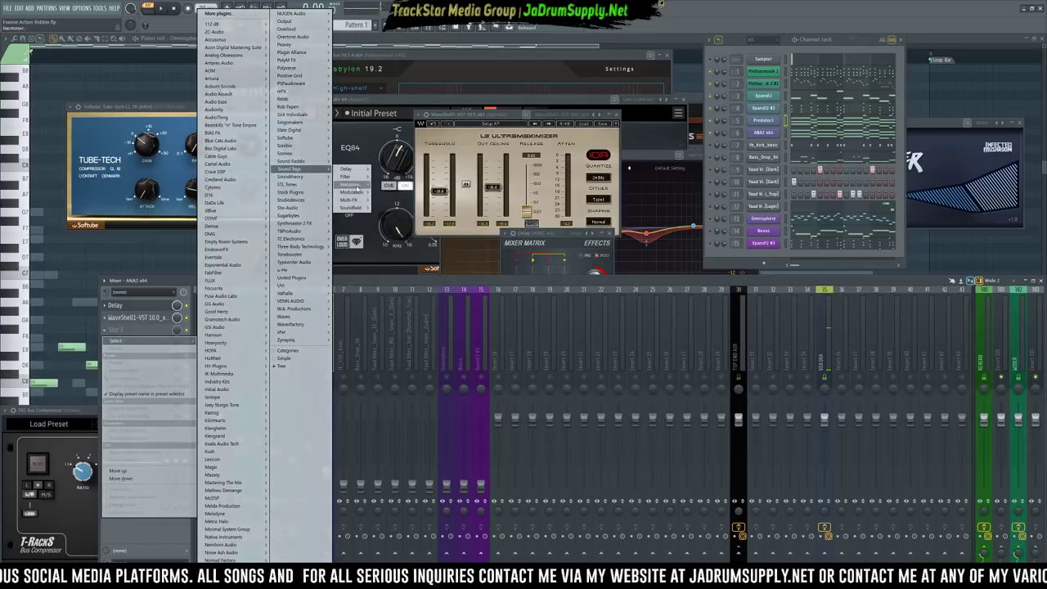
mouse_move(356, 208)
click(385, 223)
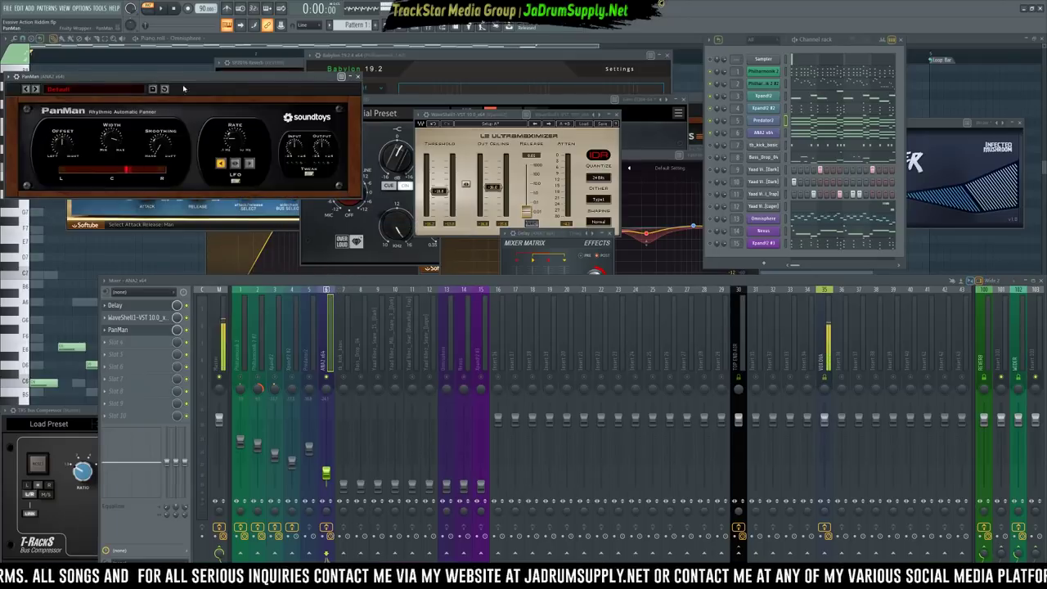
Place the PanMan window above the mixer, reduce its Width, set its Rate to about 0.58 Hz and audition the ANA2 track
drag(183, 88, 471, 116)
key(space)
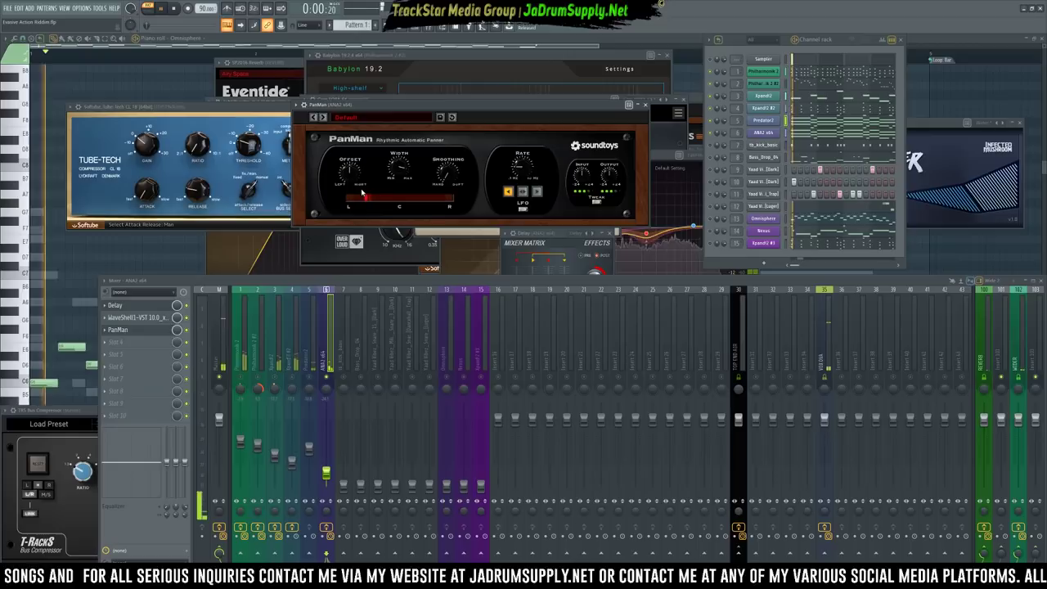
key(space)
drag(402, 170, 400, 209)
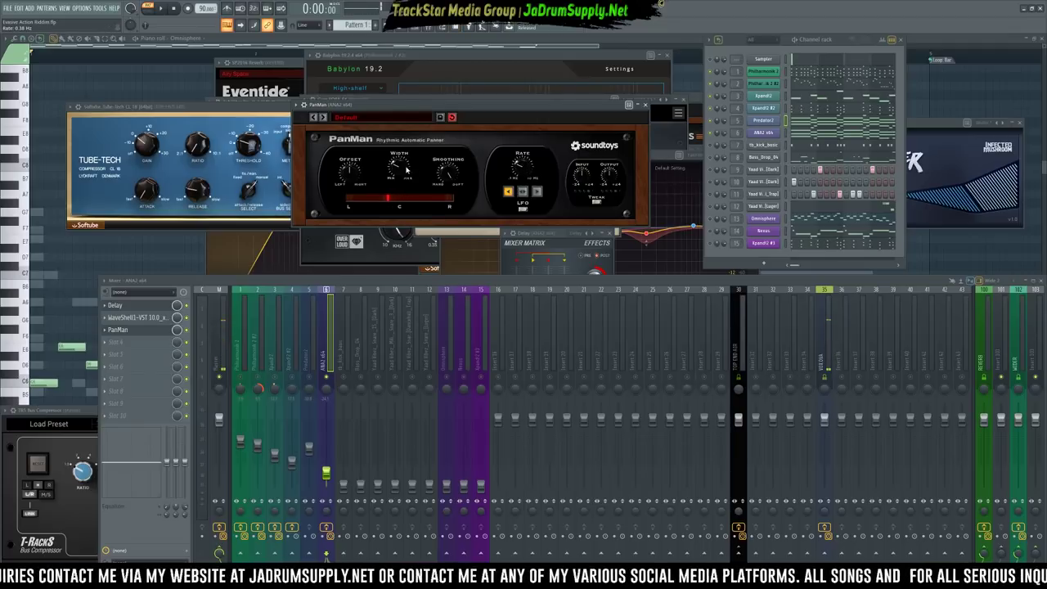
drag(406, 105, 415, 113)
key(space)
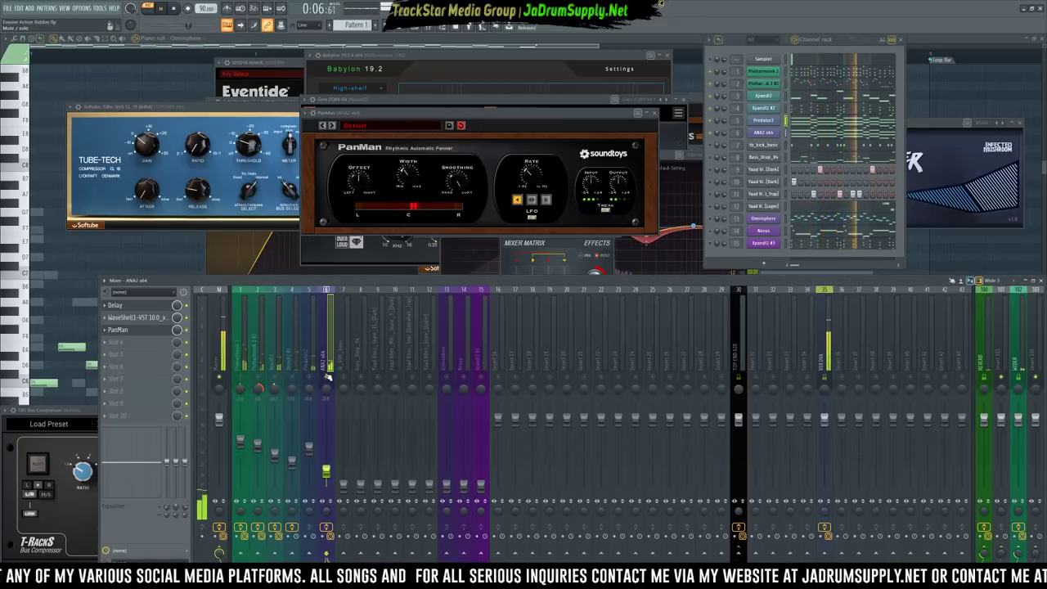
Raise the ANA2 fader to about 28% during playback and set PanMan's output gain to about 1.2 dB
key(space)
key(space)
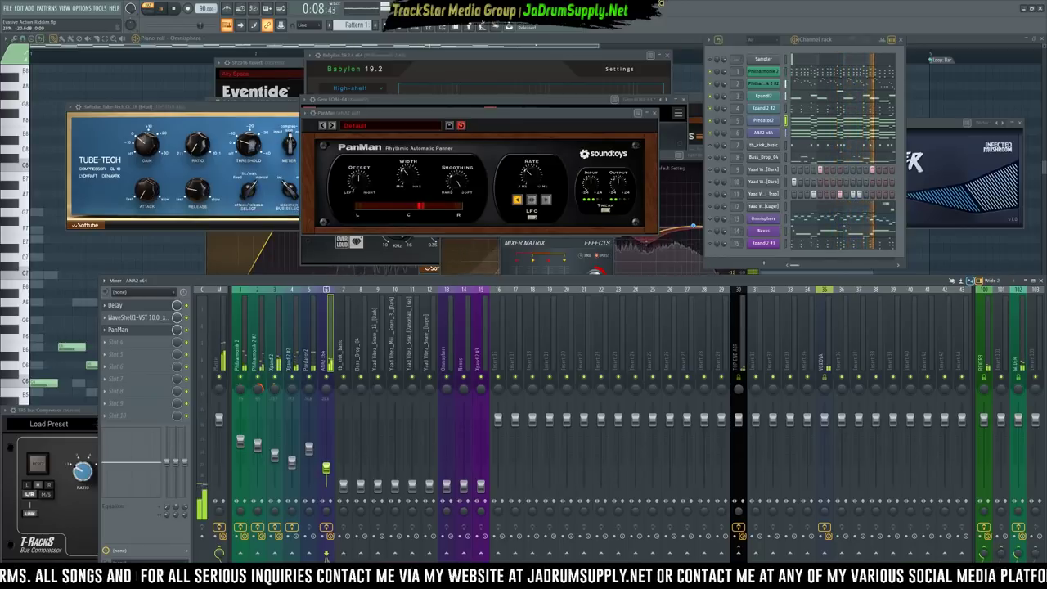
click(327, 467)
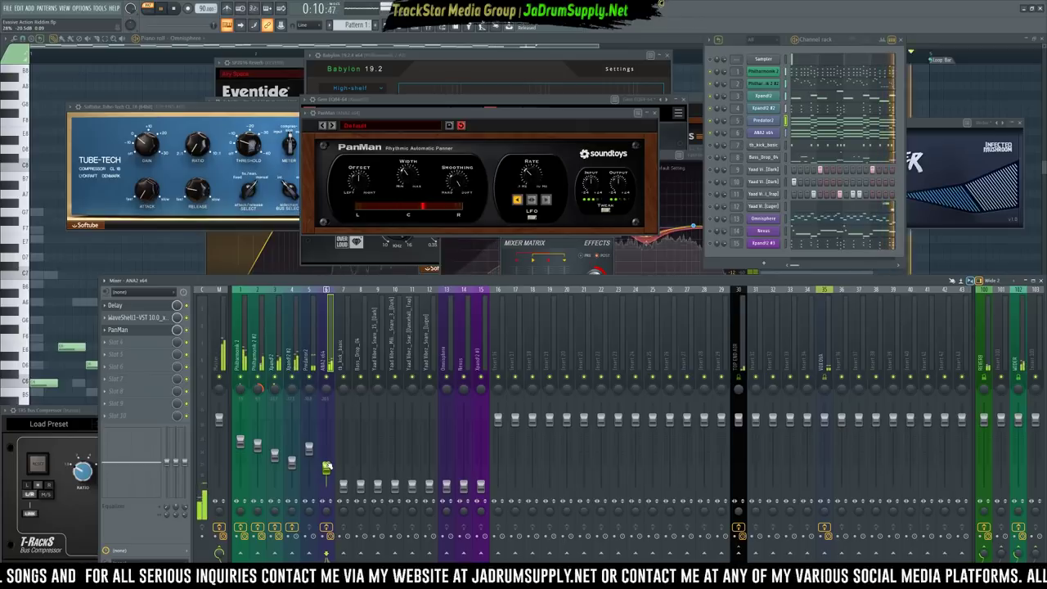
click(620, 182)
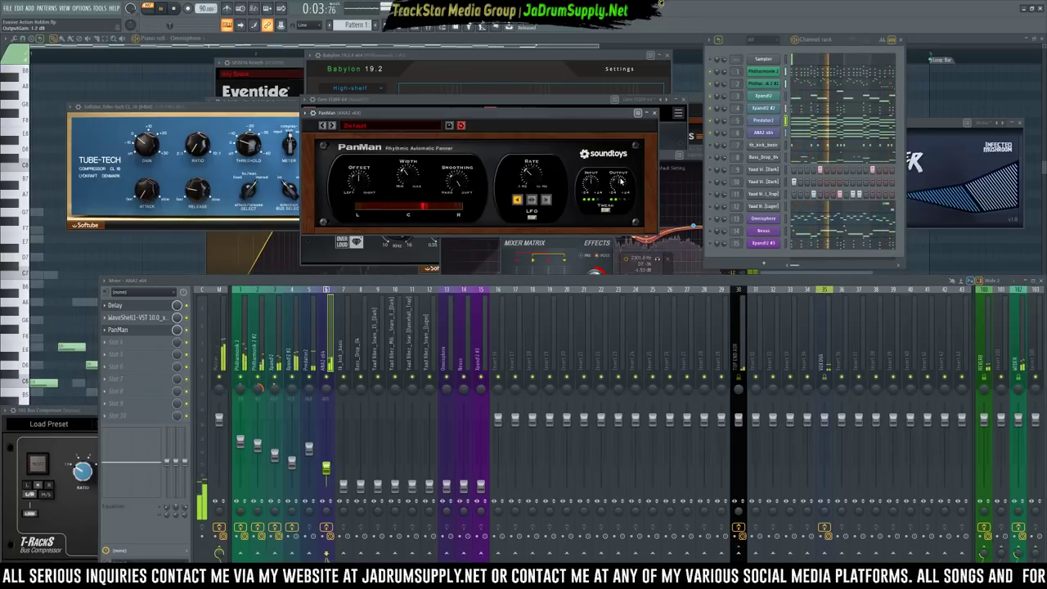
drag(330, 471, 330, 473)
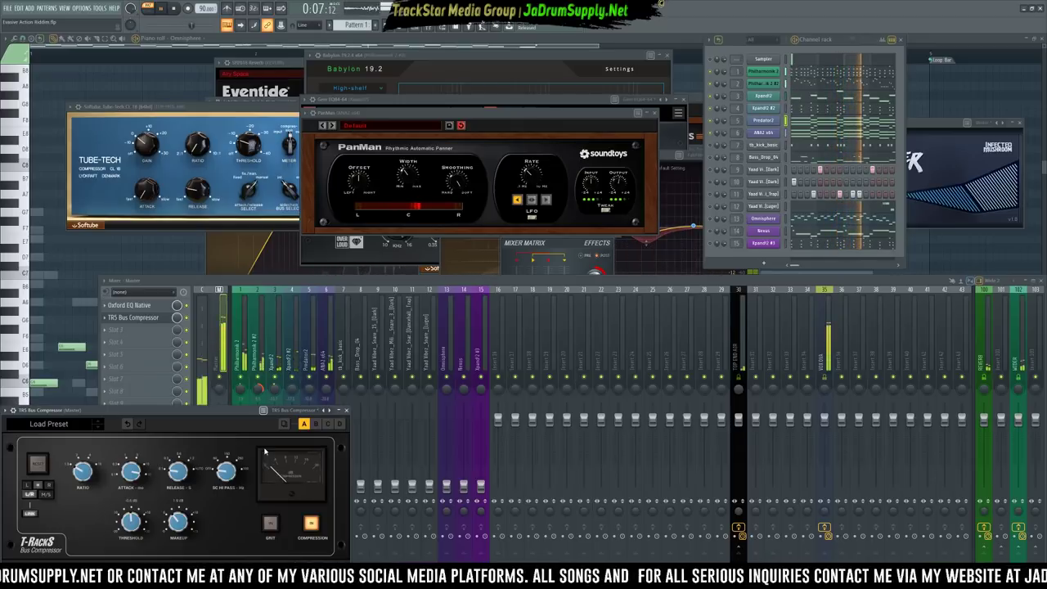
Examine the Master's Oxford EQ Native and TR5 Bus Compressor settings during playback
click(346, 410)
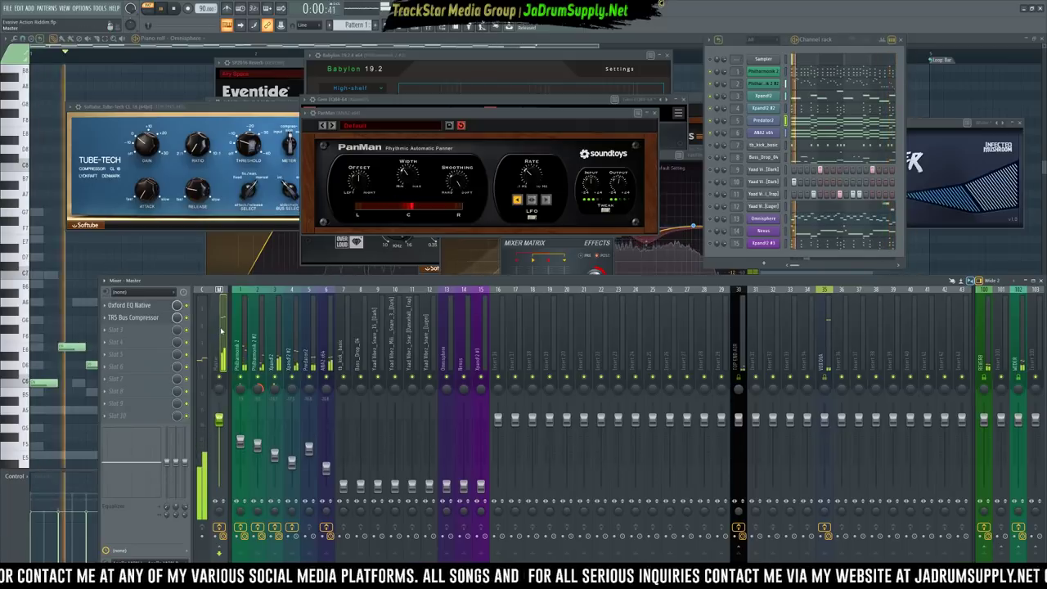
click(134, 306)
click(150, 319)
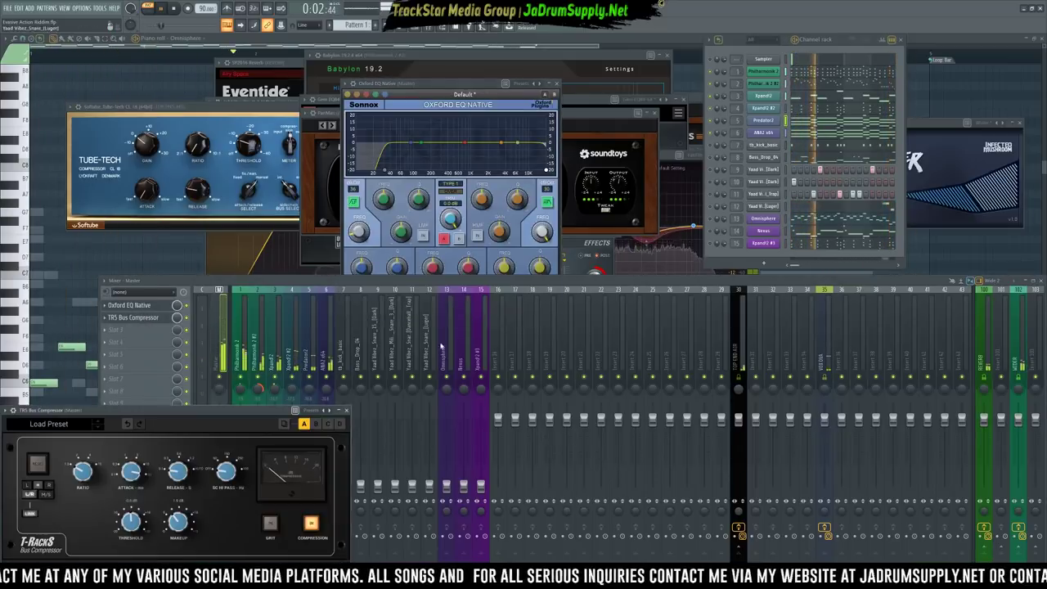
click(500, 338)
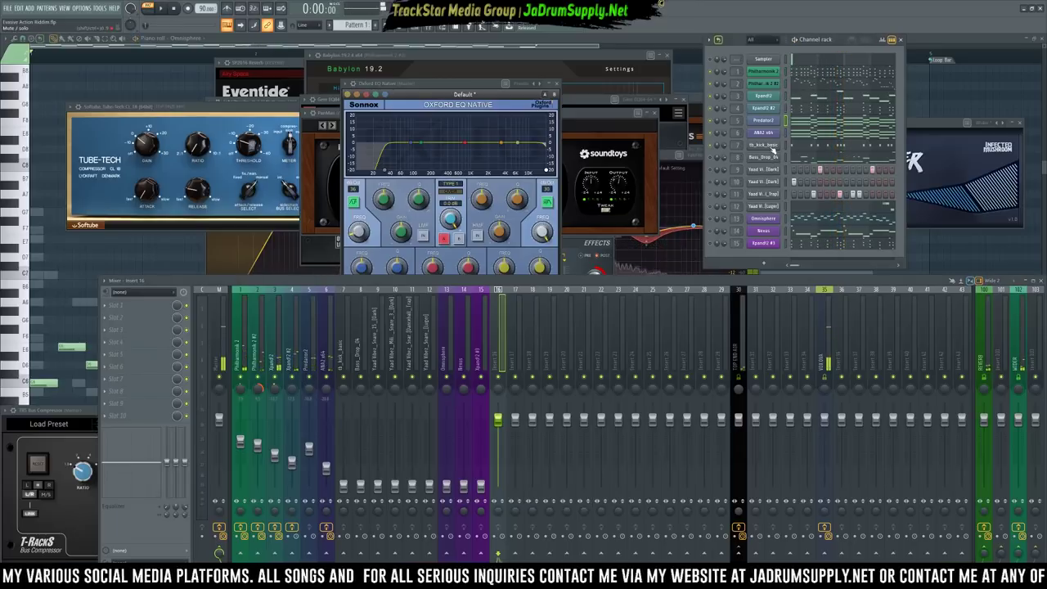
Select the tb_kick_bass channel and raise its mixer fader well above its minimum during playback
click(773, 147)
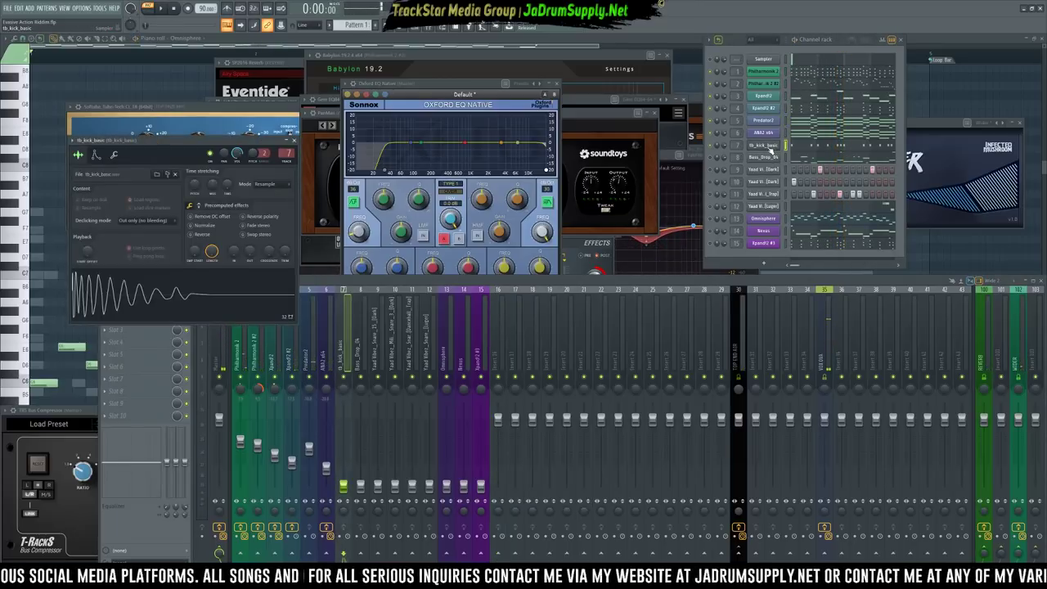
key(space)
drag(344, 486, 344, 451)
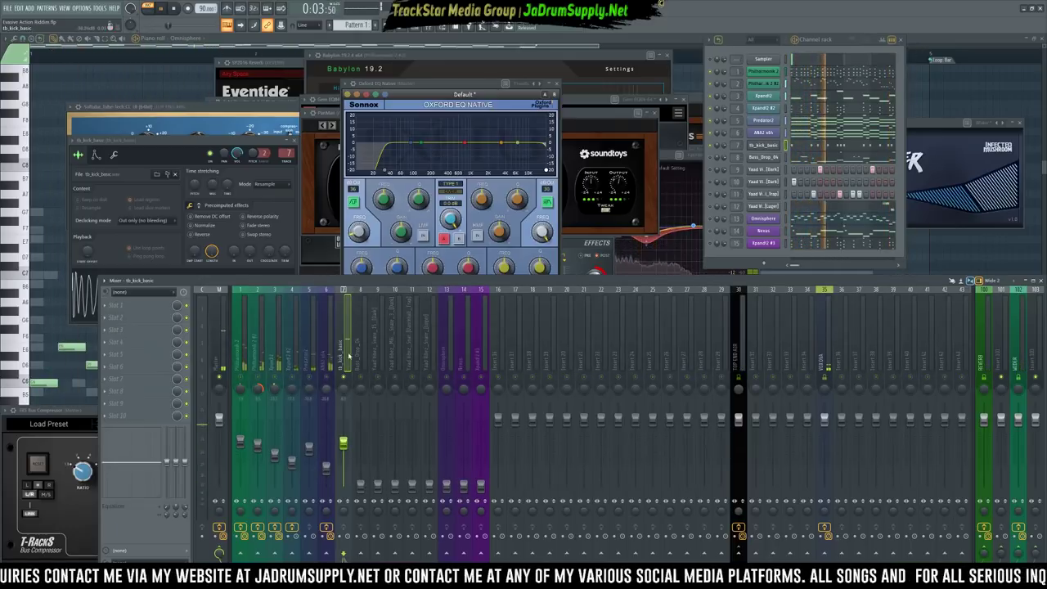
Load Plugin Alliance's SPL Transient Designer Plus into the first effect slot of the tb_kick_bass track
click(118, 305)
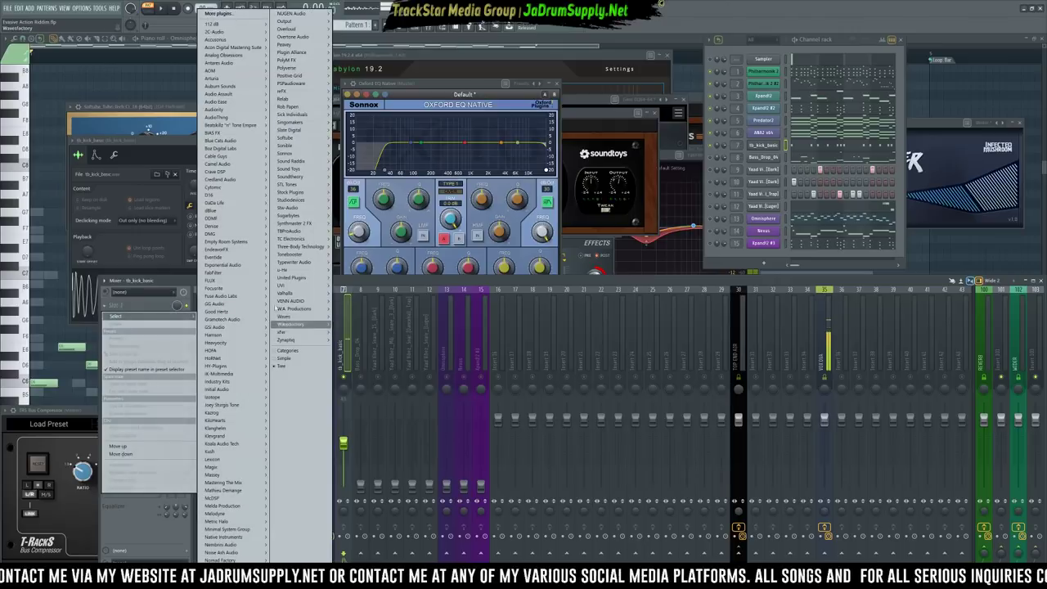
mouse_move(237, 381)
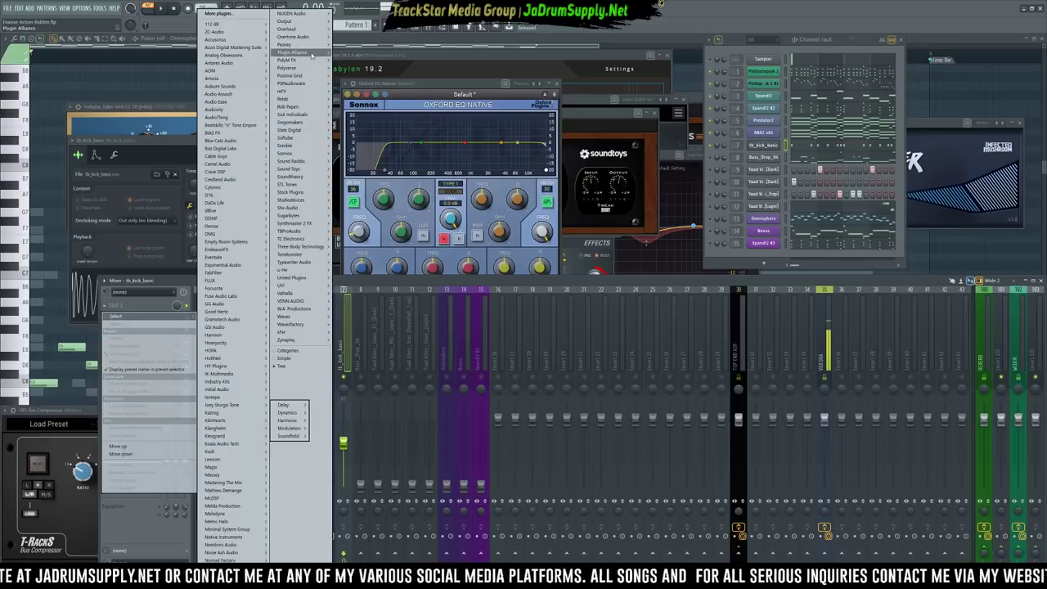
mouse_move(322, 54)
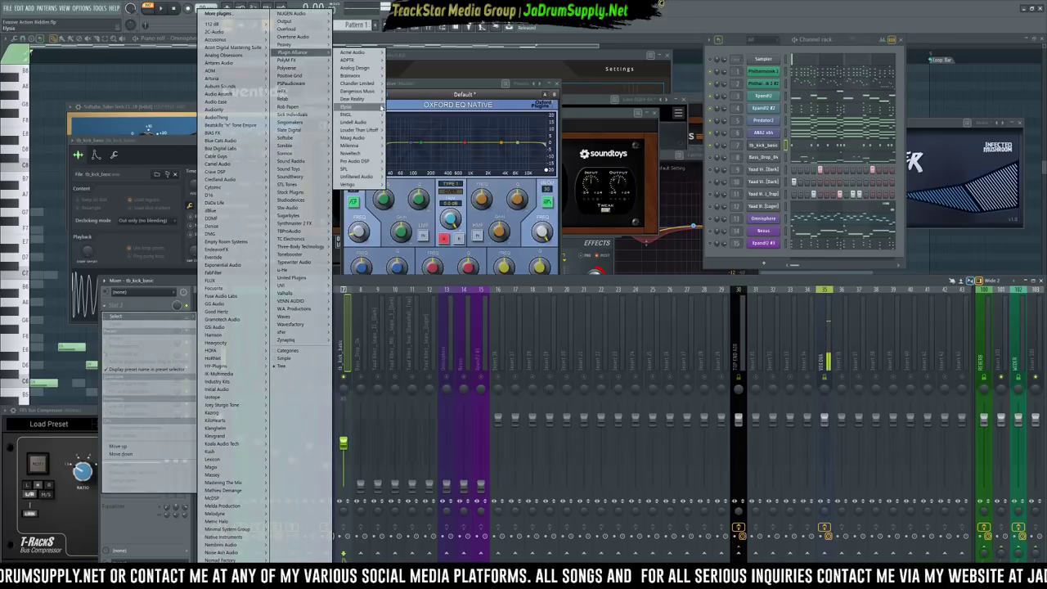
mouse_move(360, 75)
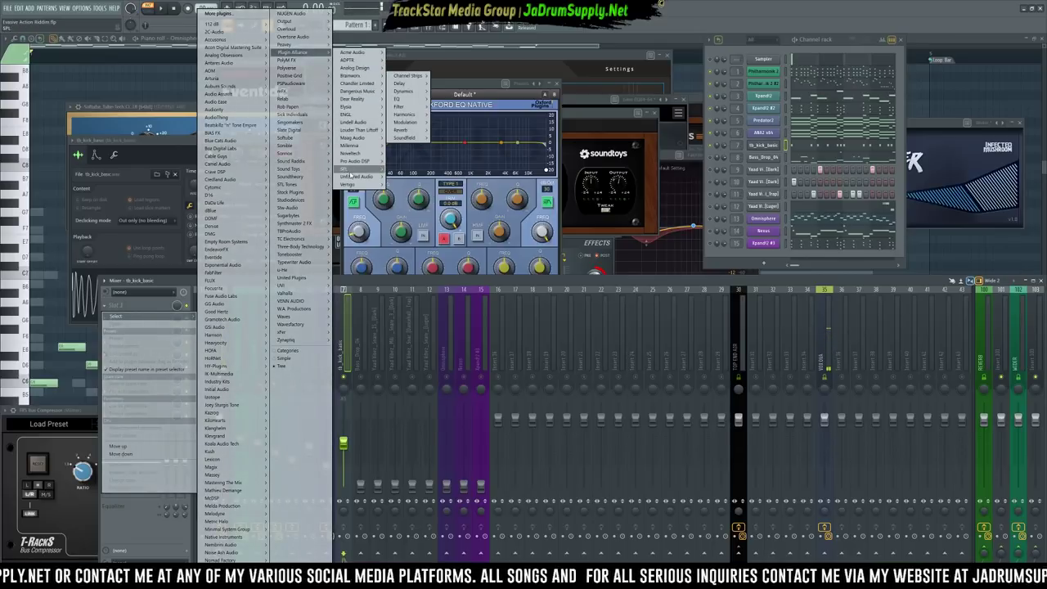
mouse_move(350, 169)
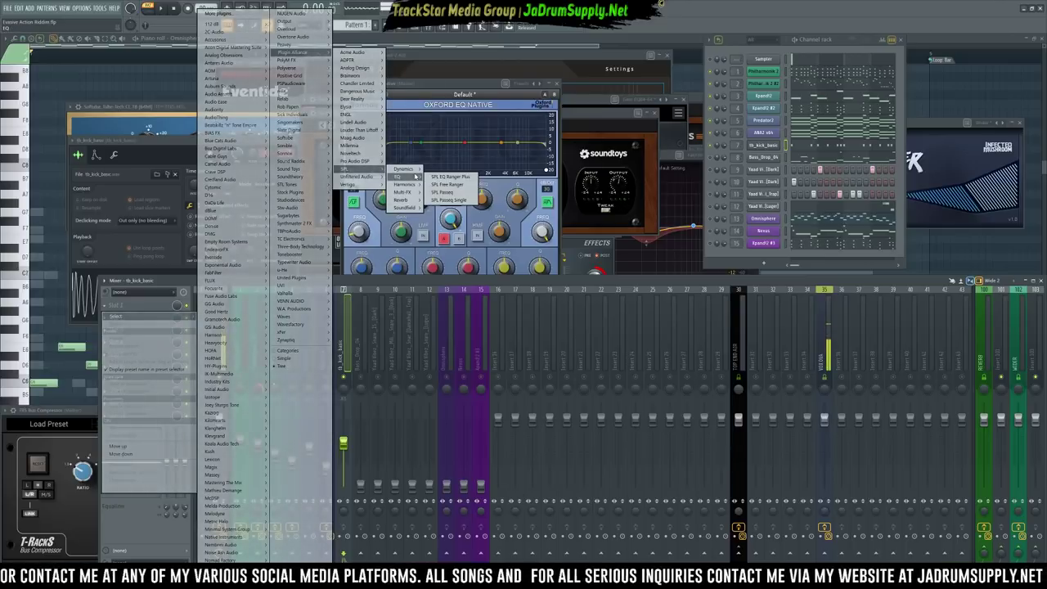
mouse_move(404, 168)
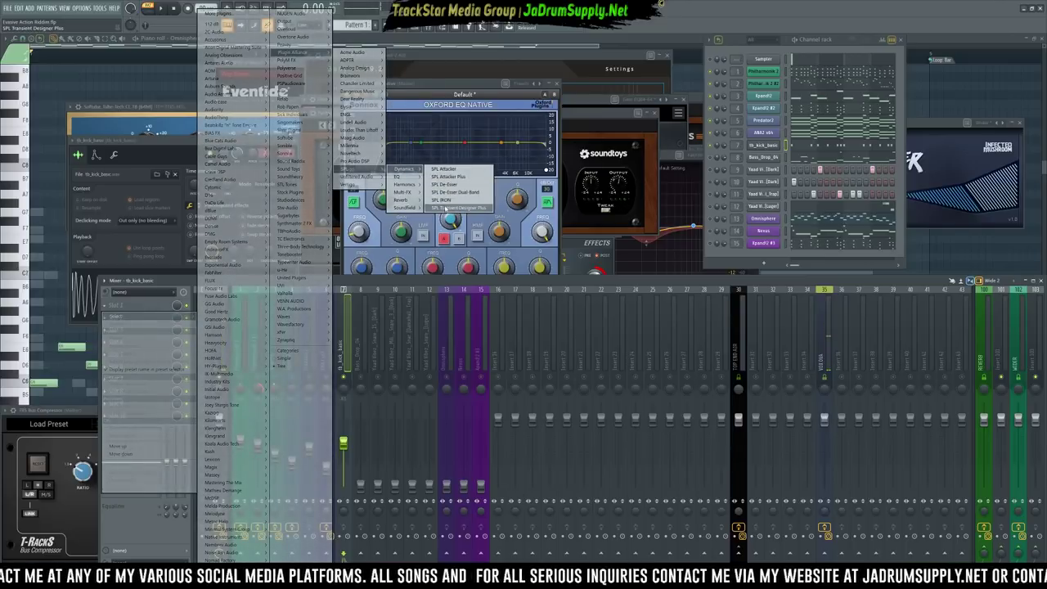
Insert SPL Transient Designer Plus in the kick track's first effect slot and place its window over the mixer
click(446, 208)
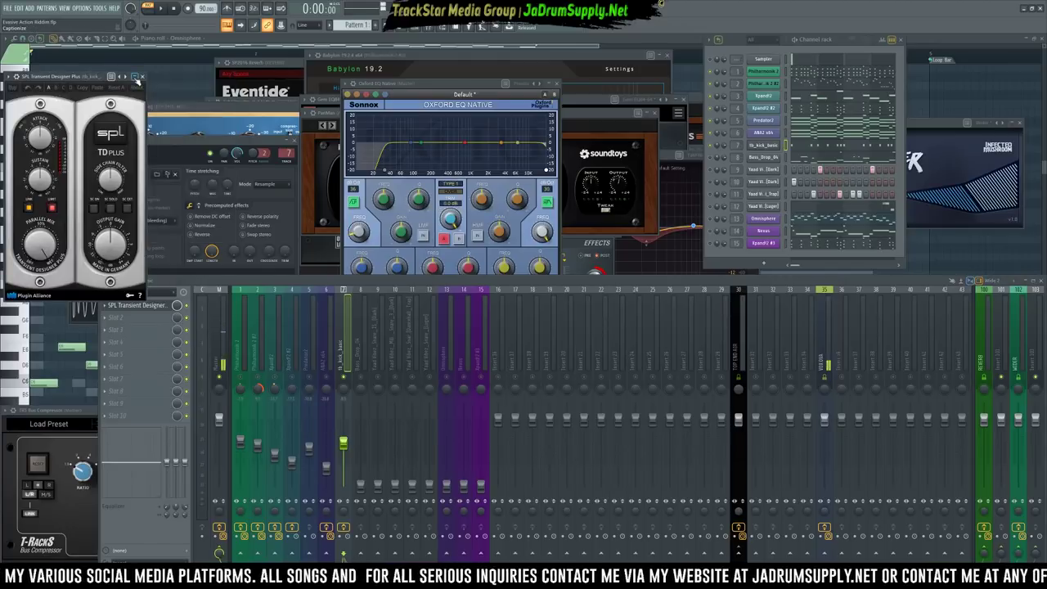
drag(90, 78, 591, 181)
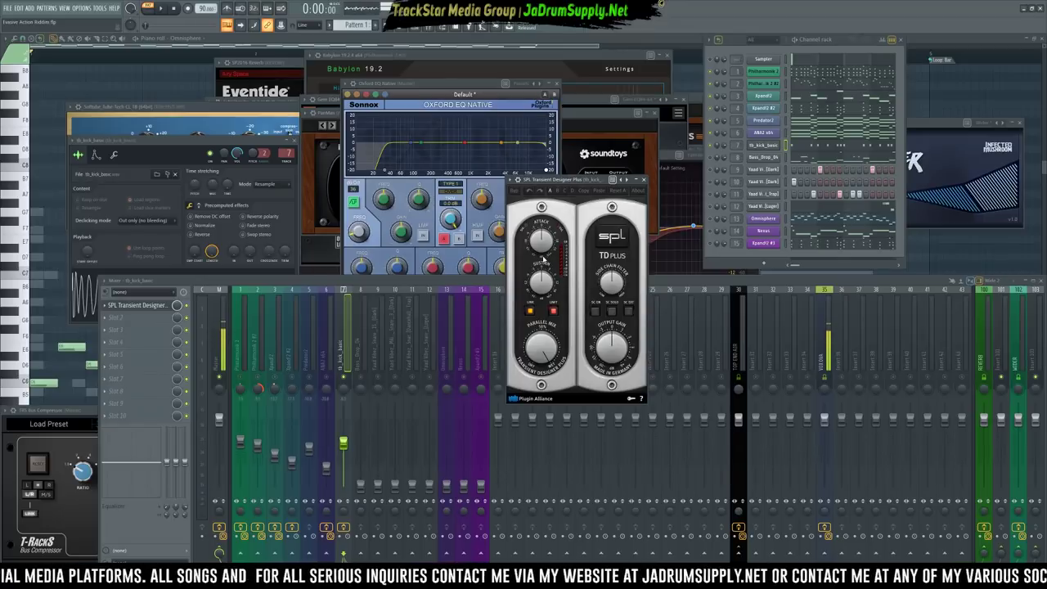
During playback, raise the Transient Designer's attack, reduce its sustain to about -4.68 dB, and lower the kick track's volume slightly
key(space)
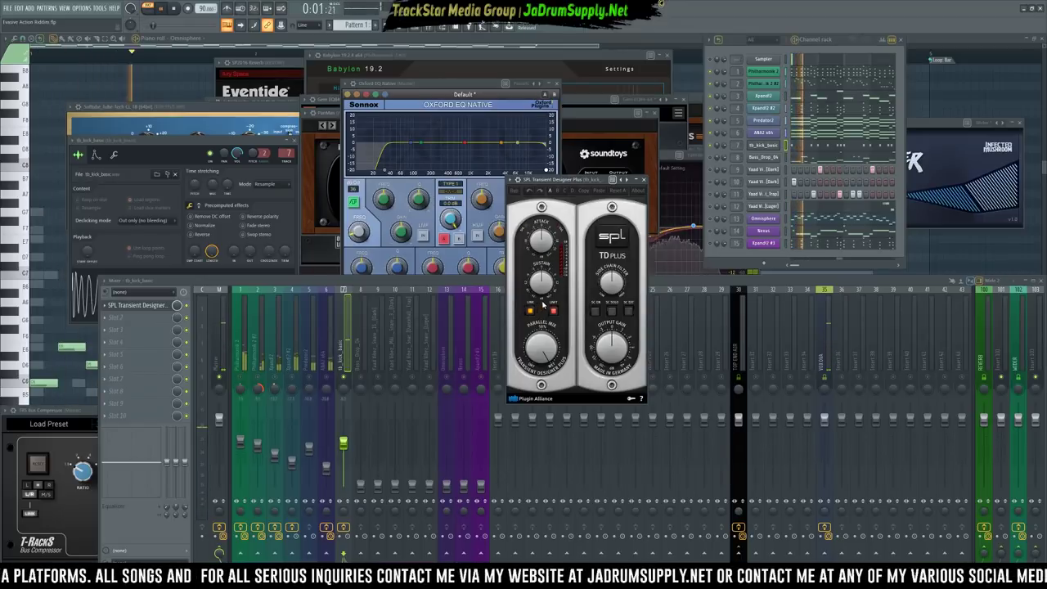
drag(543, 234, 543, 231)
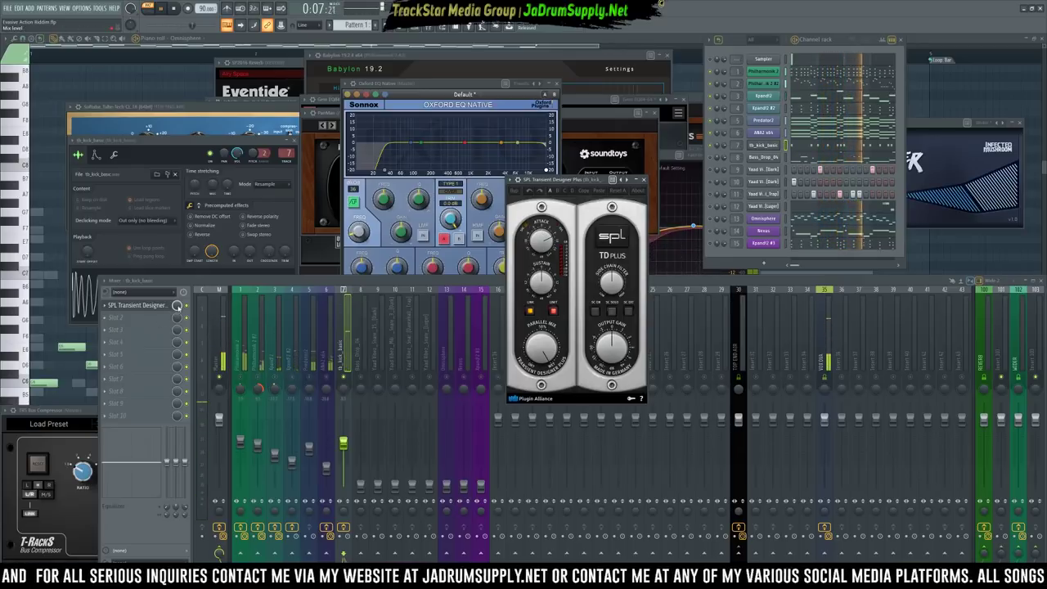
click(187, 306)
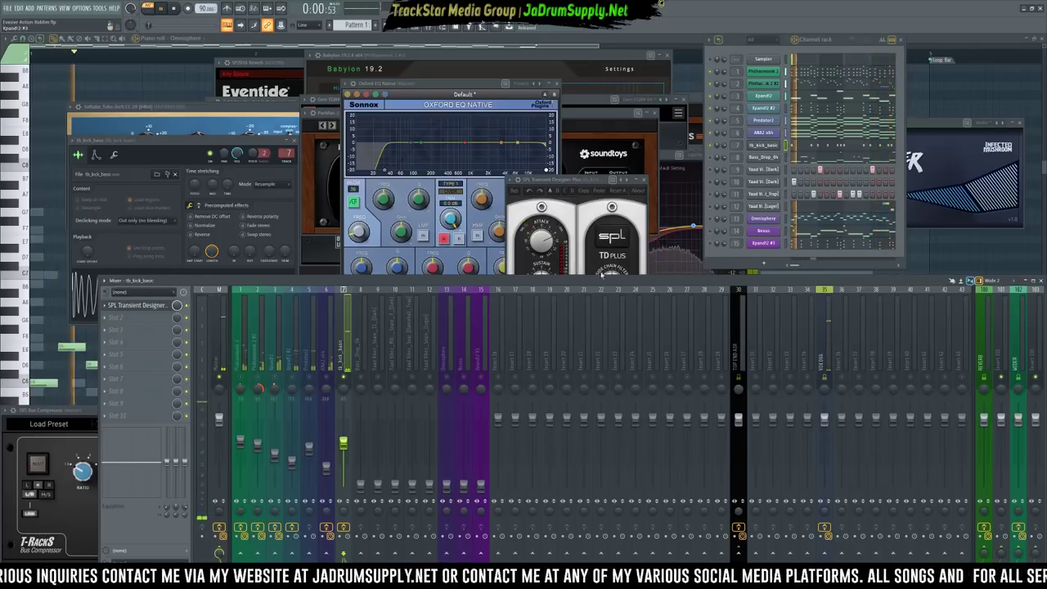
click(544, 237)
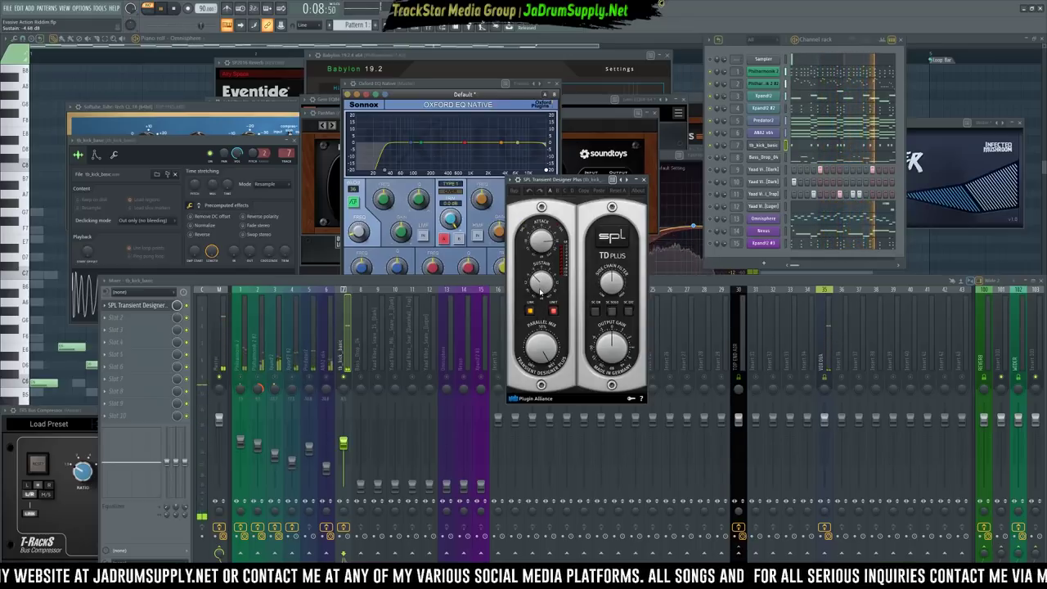
drag(343, 443, 344, 446)
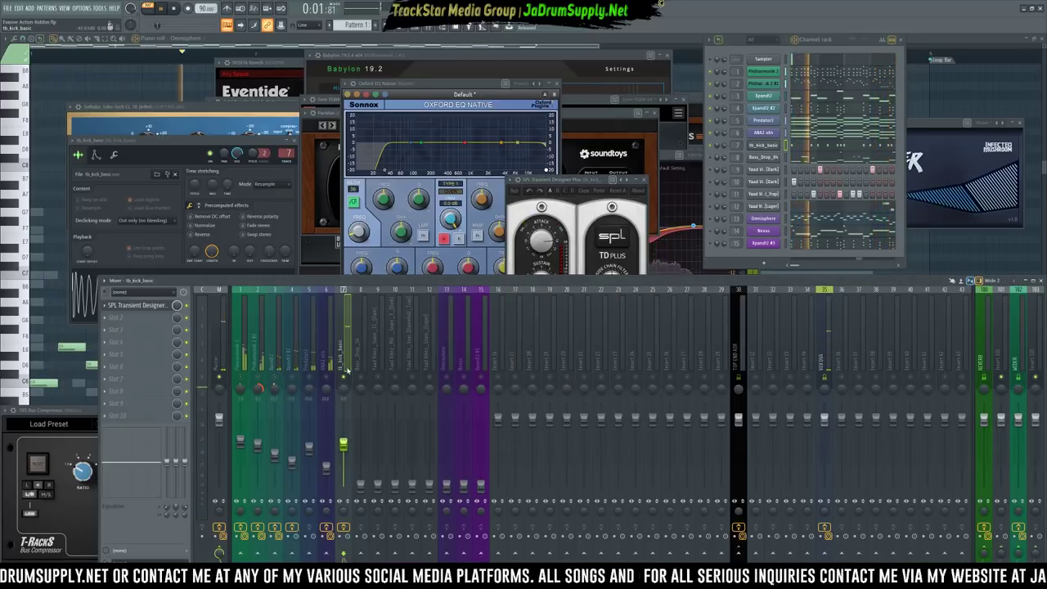
Load WaveShell1-VST 10.0_x64 in the kick track's second effect slot, choose PuigChild 660 and reposition its window above the mixer
click(152, 325)
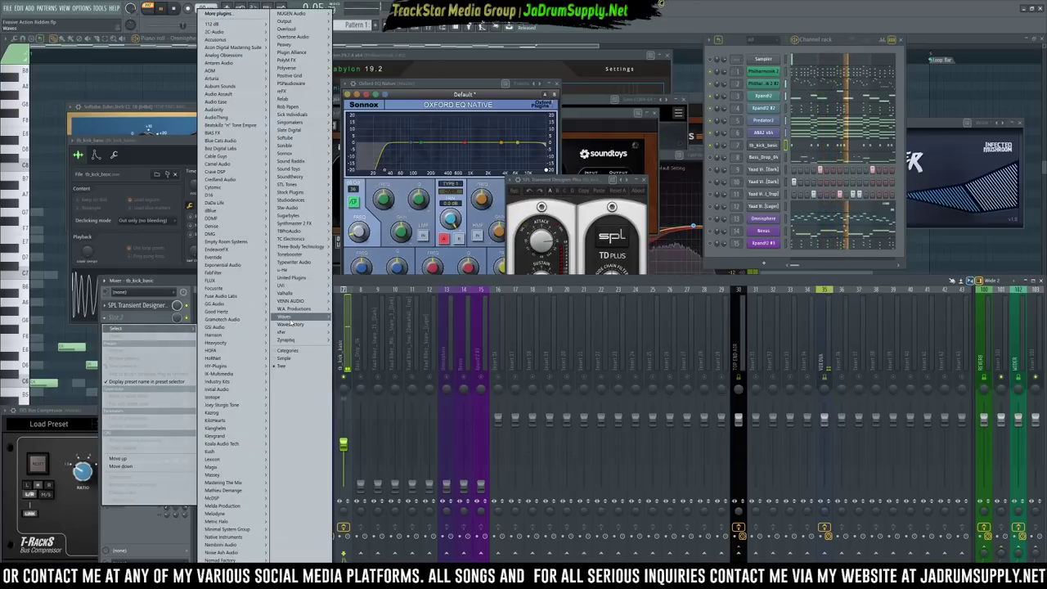
mouse_move(288, 318)
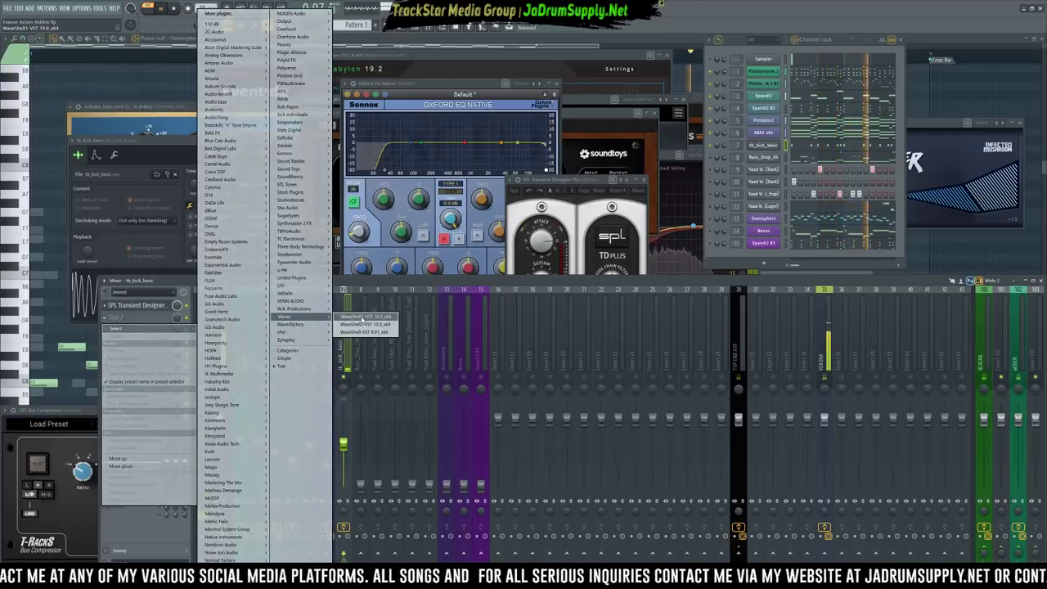
click(363, 317)
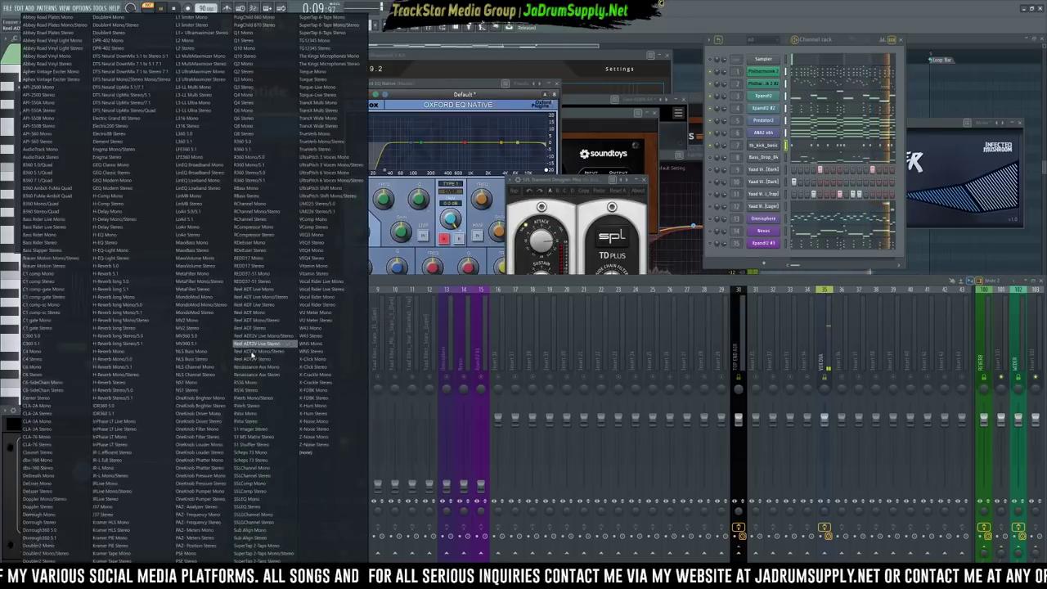
click(258, 18)
drag(162, 103, 495, 136)
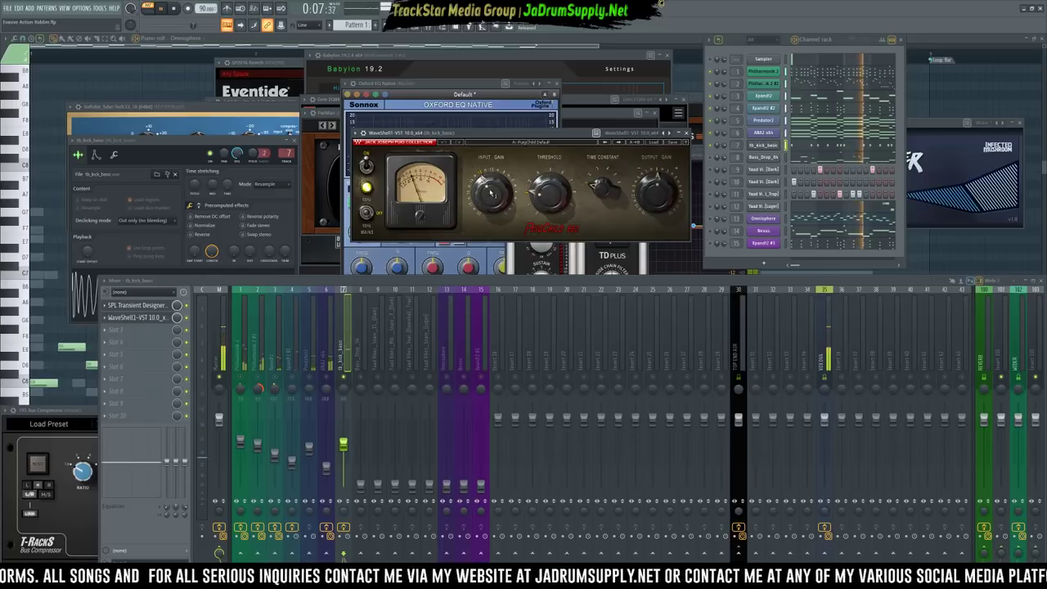
Set the PuigChild 660's time constant to 4 and fine-tune its threshold while the beat plays
mouse_move(602, 186)
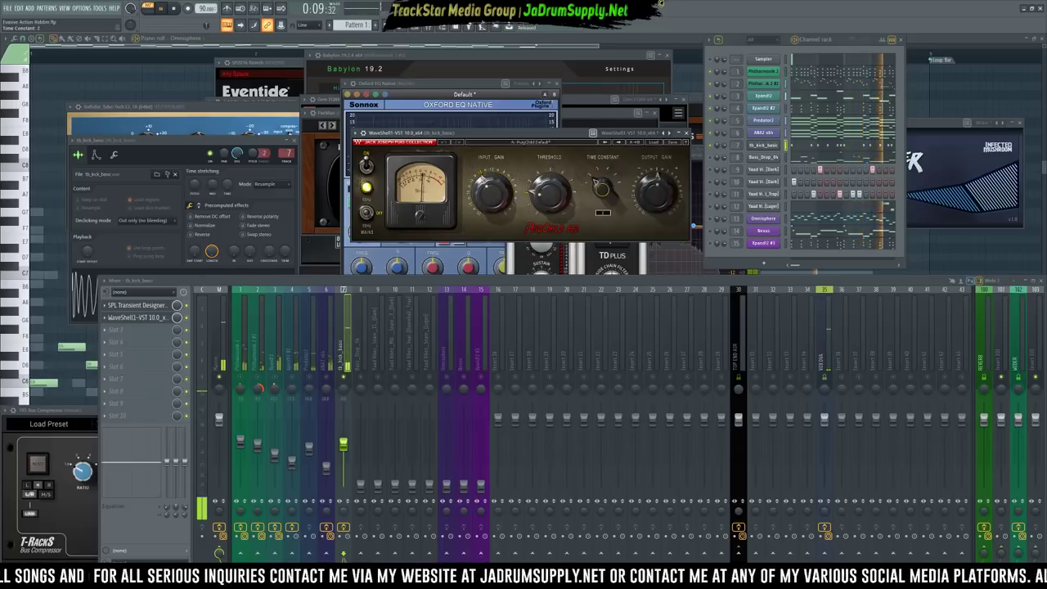
drag(555, 202, 555, 207)
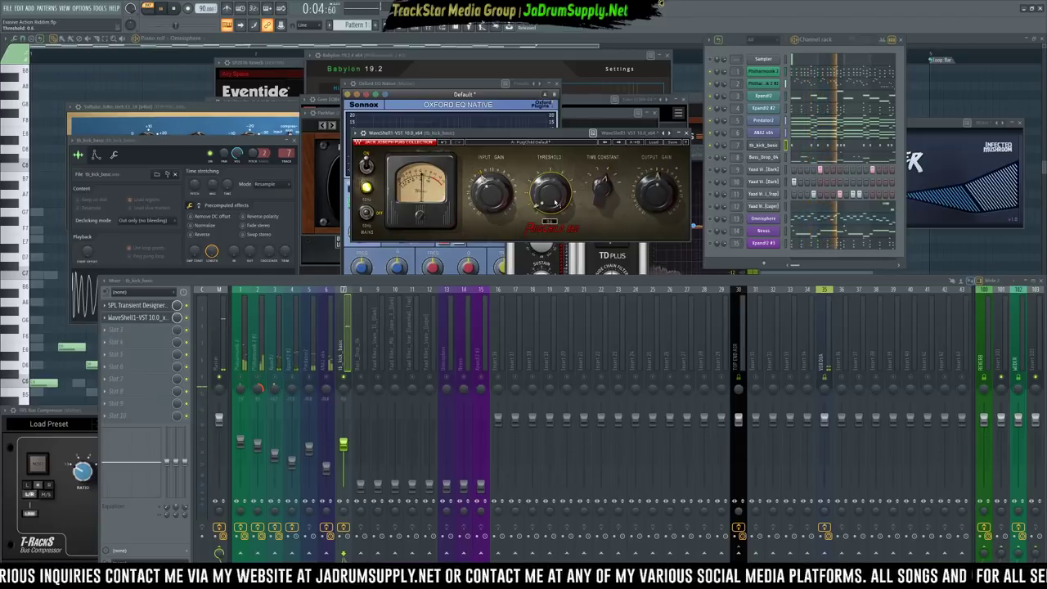
mouse_move(613, 188)
mouse_down()
mouse_move(612, 203)
mouse_move(615, 178)
mouse_up()
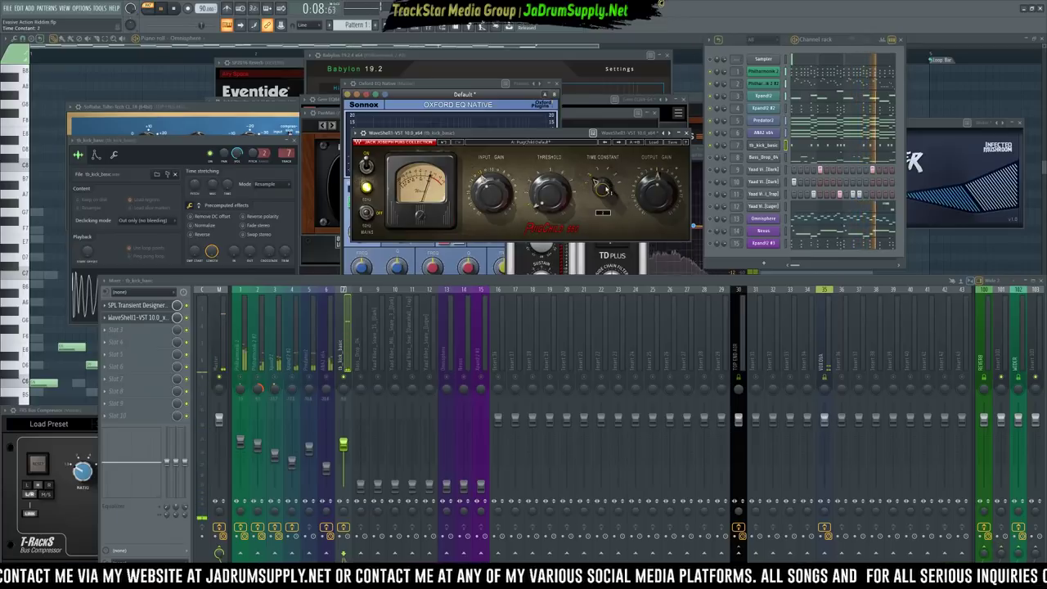
drag(550, 198, 603, 187)
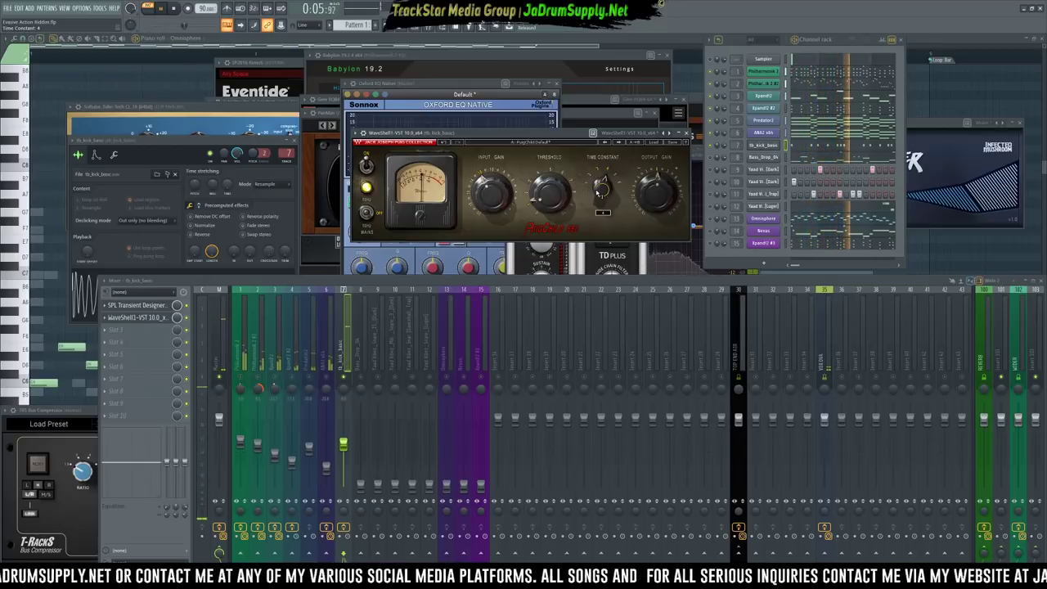
drag(544, 204, 544, 200)
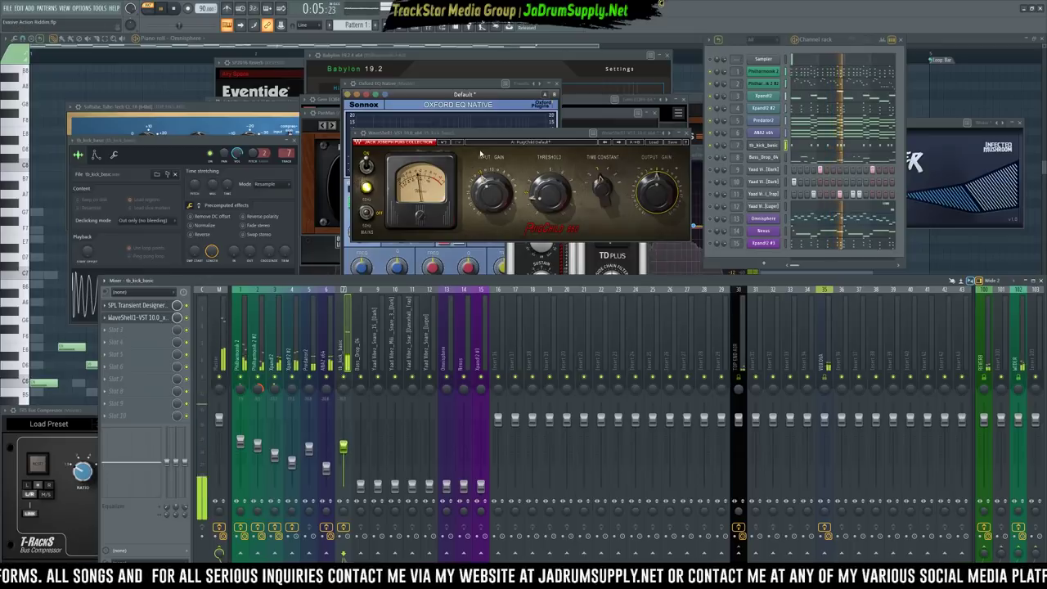
Move the PuigChild window aside and raise the Transient Designer's attack to about +4.68 dB
drag(532, 137, 745, 133)
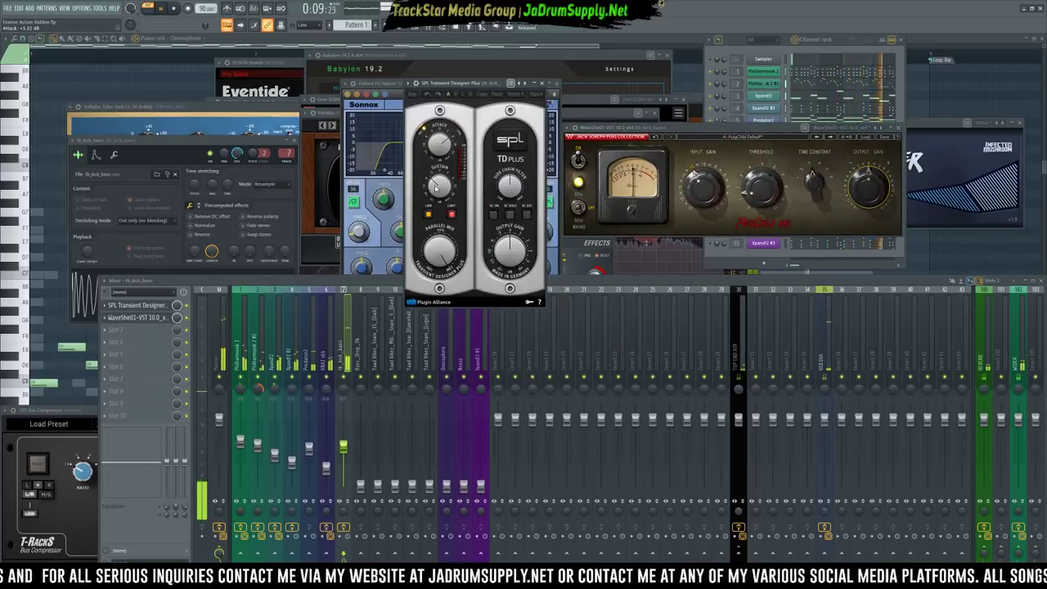
drag(437, 180, 438, 175)
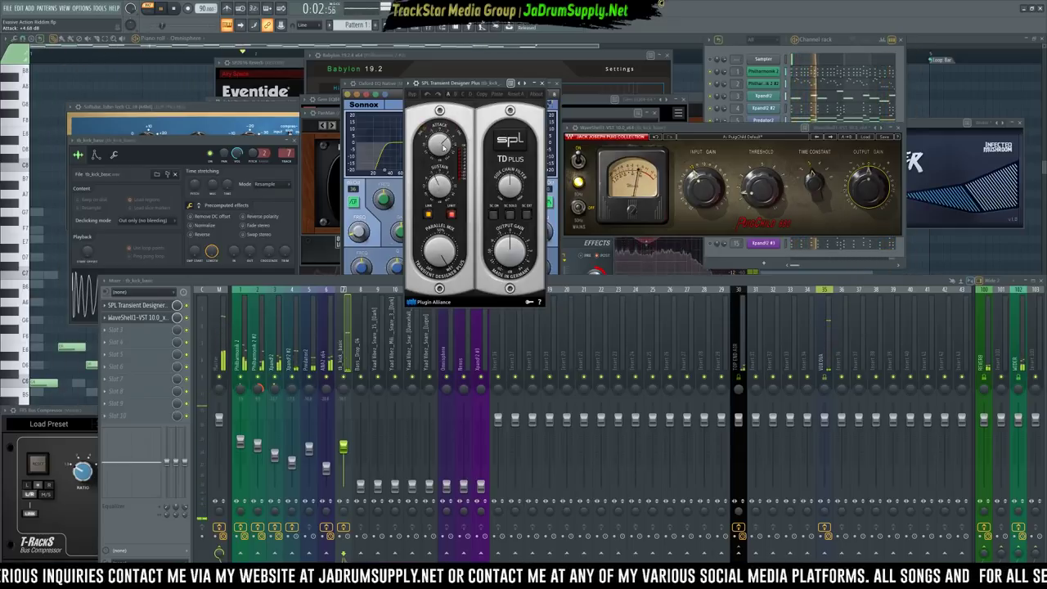
Add Fruity Parametric EQ 2 to the kick track's third effect slot, load the Kick EQ preset and audition it
click(351, 356)
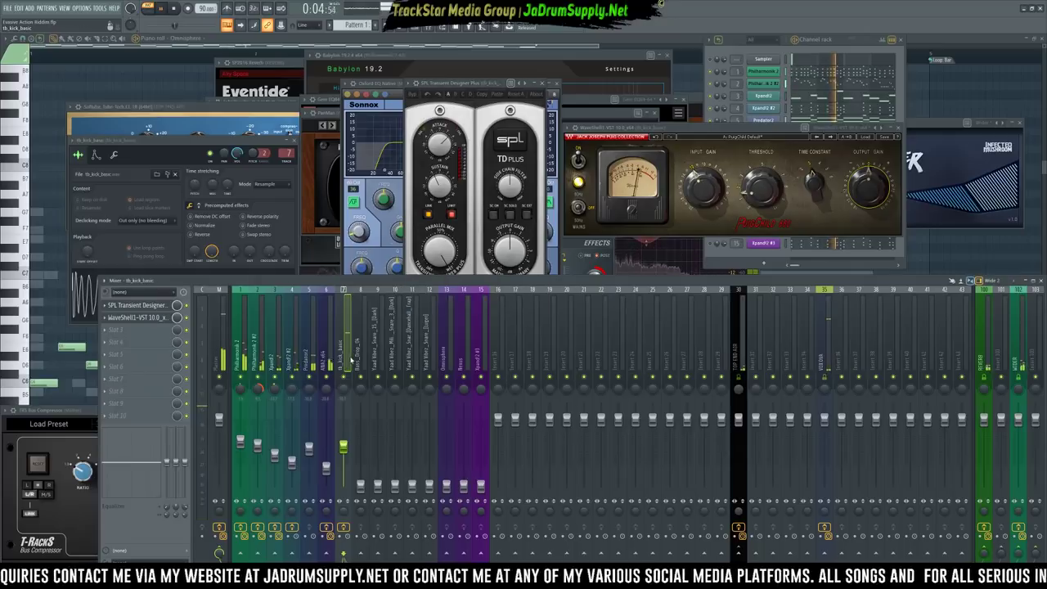
click(135, 329)
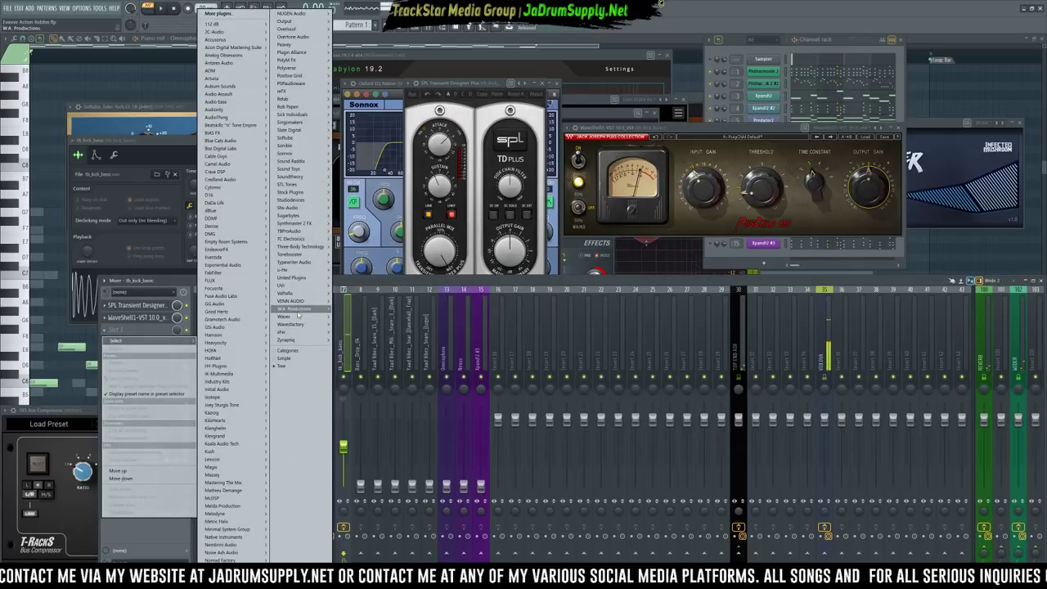
mouse_move(298, 315)
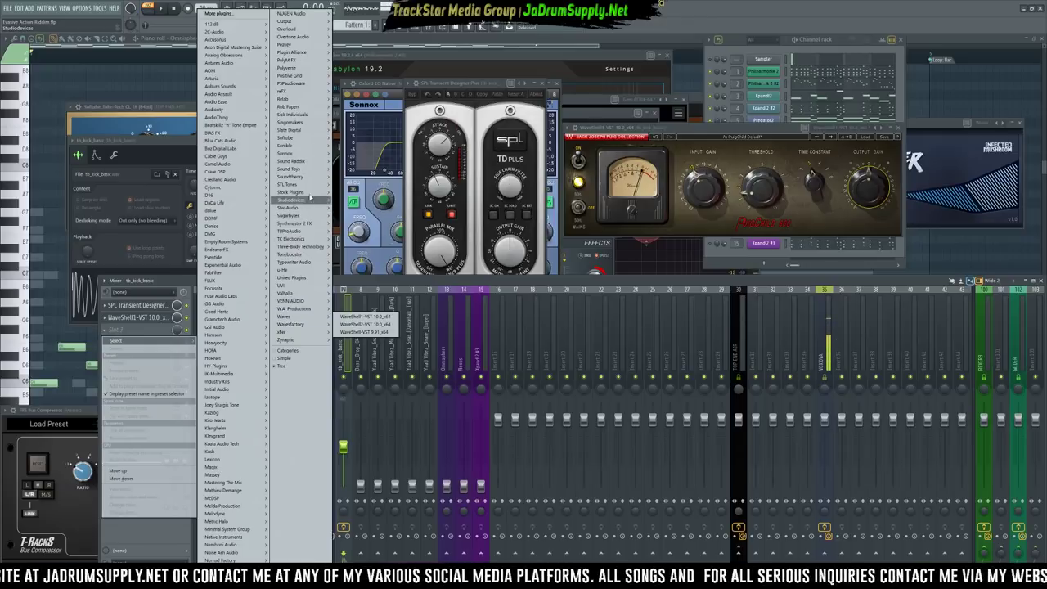
click(381, 196)
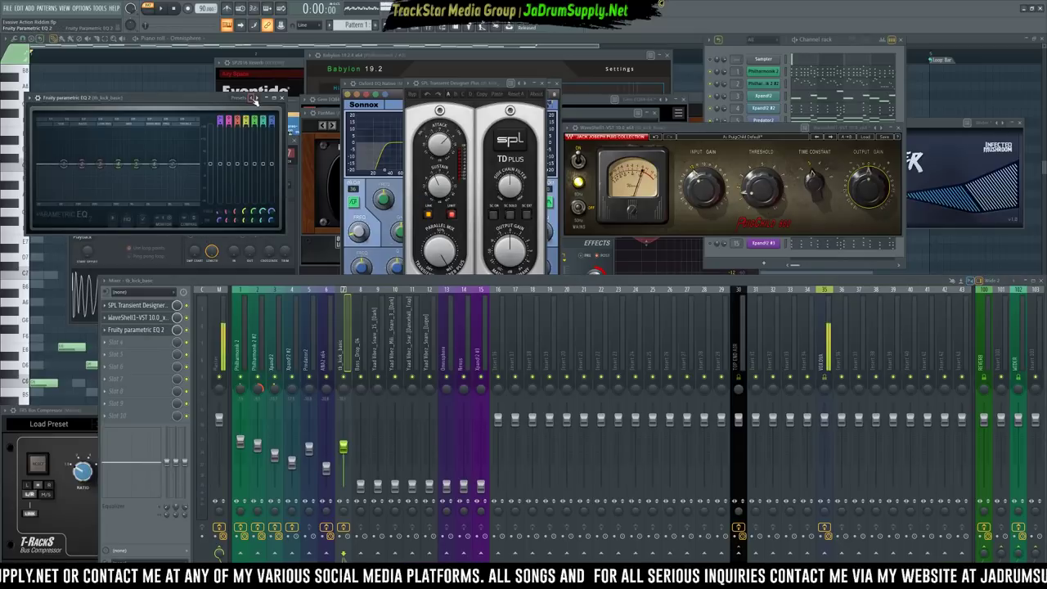
click(254, 99)
click(261, 158)
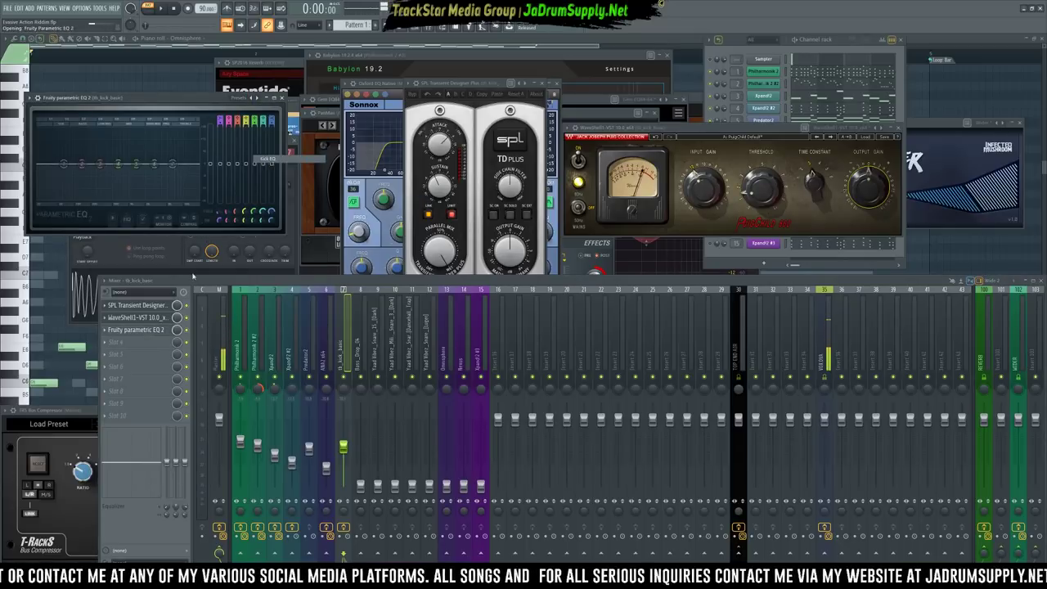
key(space)
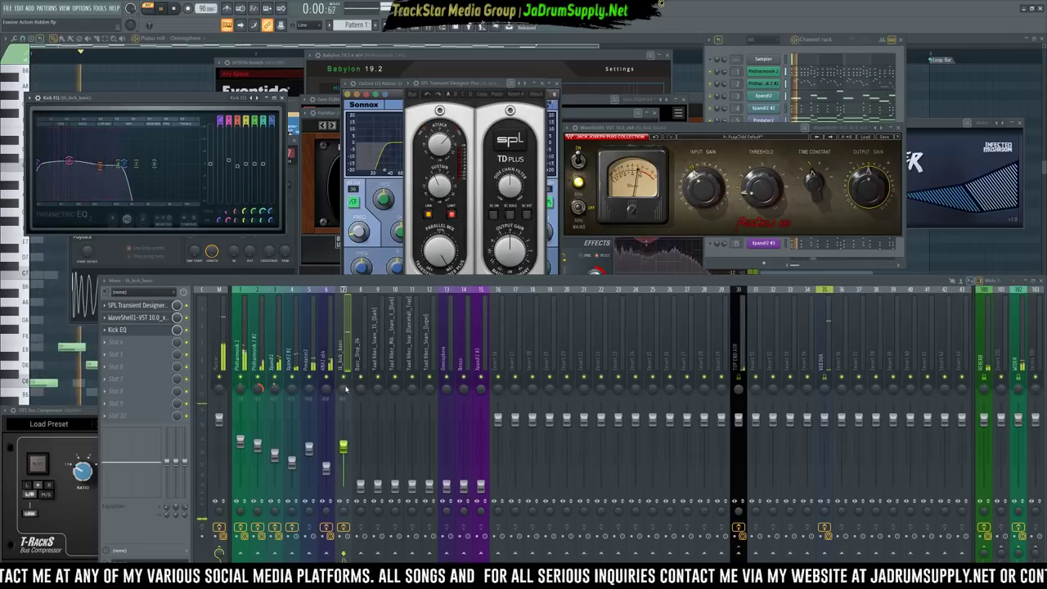
key(space)
Load WaveShell1-VST 10.0_x64 in the kick track's fourth effect slot and look through its plugin list for an EQ
click(121, 344)
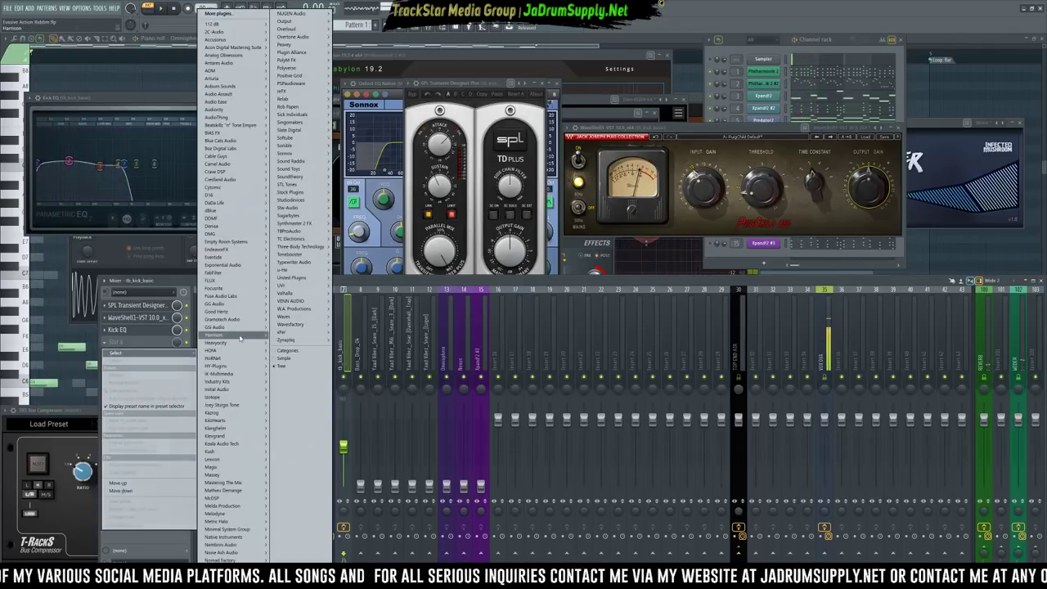
mouse_move(303, 308)
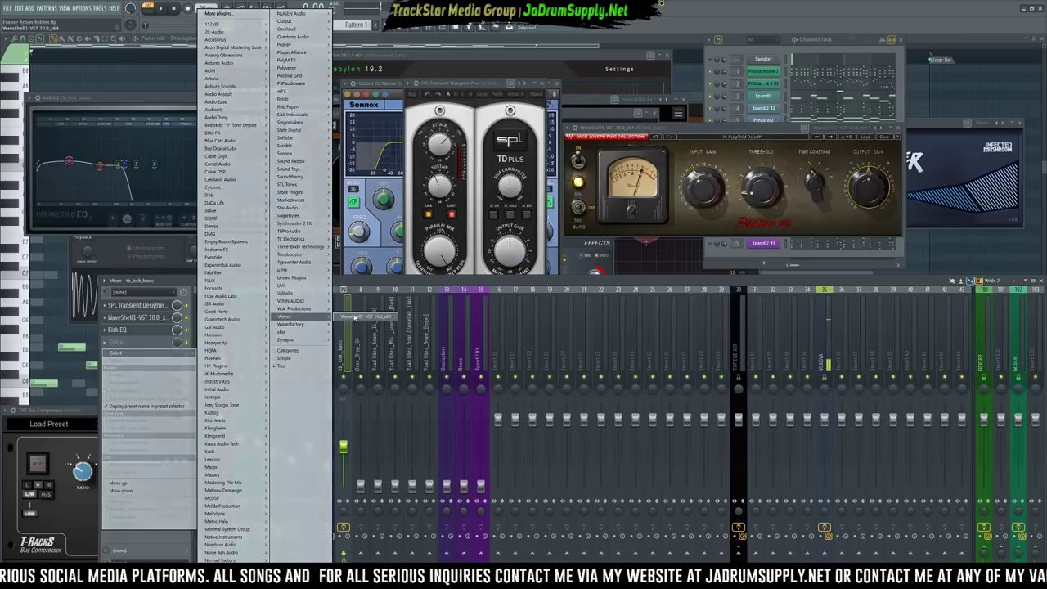
click(366, 317)
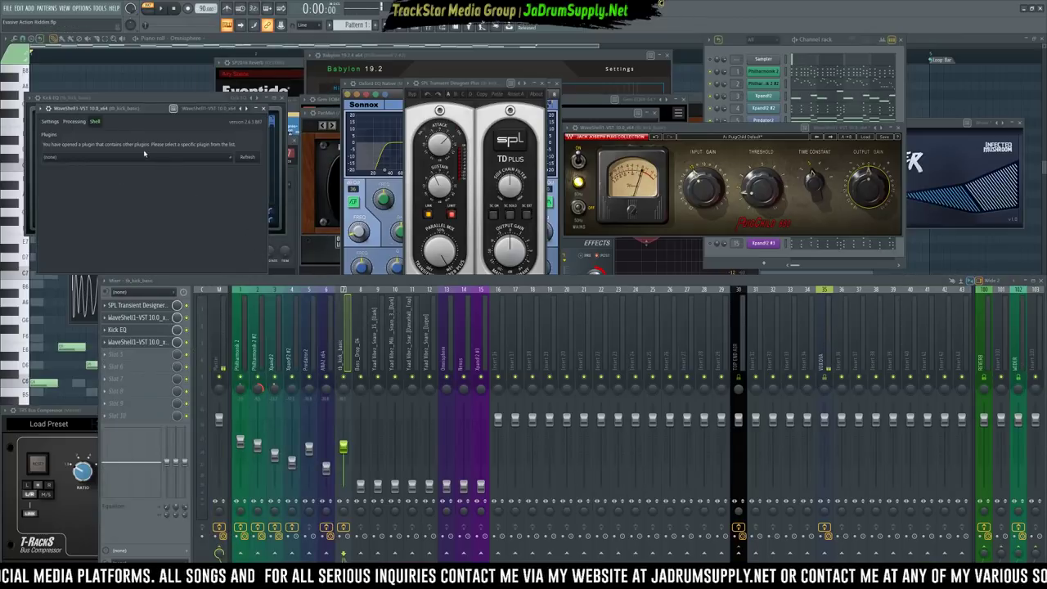
click(144, 156)
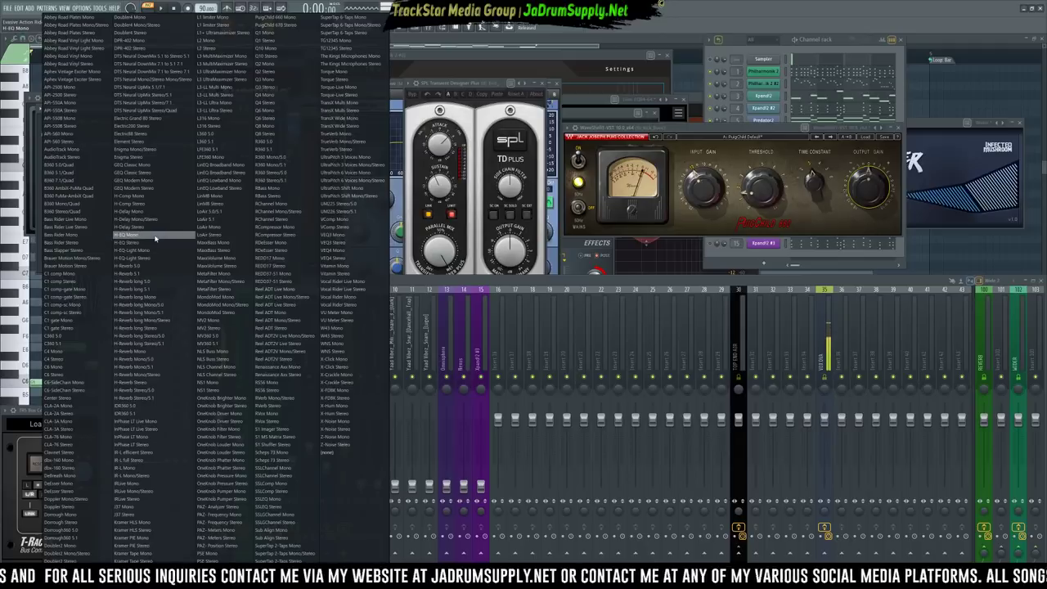
click(127, 235)
click(66, 152)
click(60, 82)
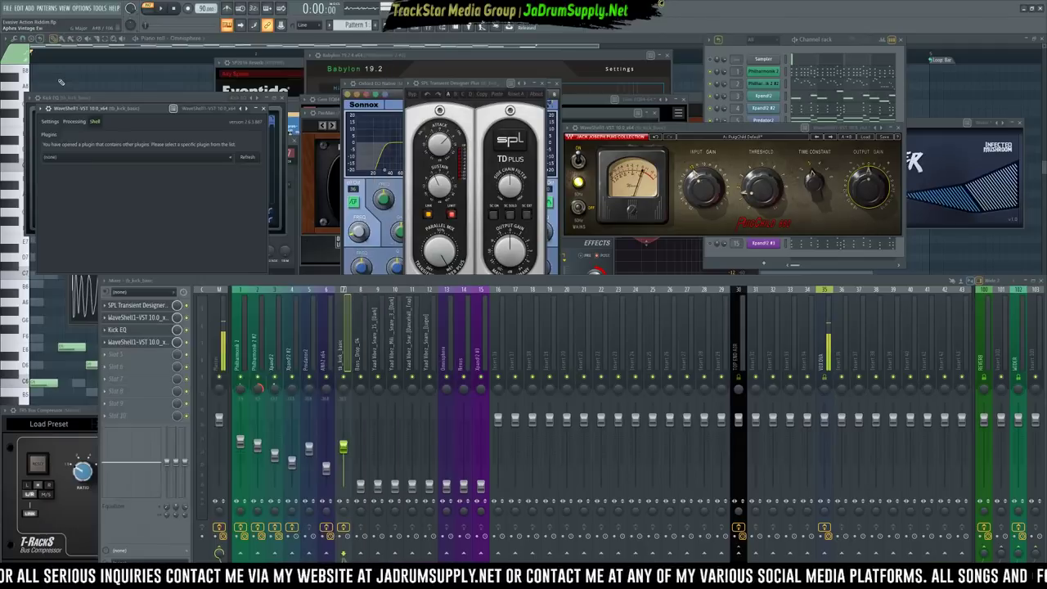
Replace the fourth slot's effect with WaveShell-VST 9.91_x64 and choose the PuigTec EQP1A equalizer
click(47, 109)
mouse_move(52, 118)
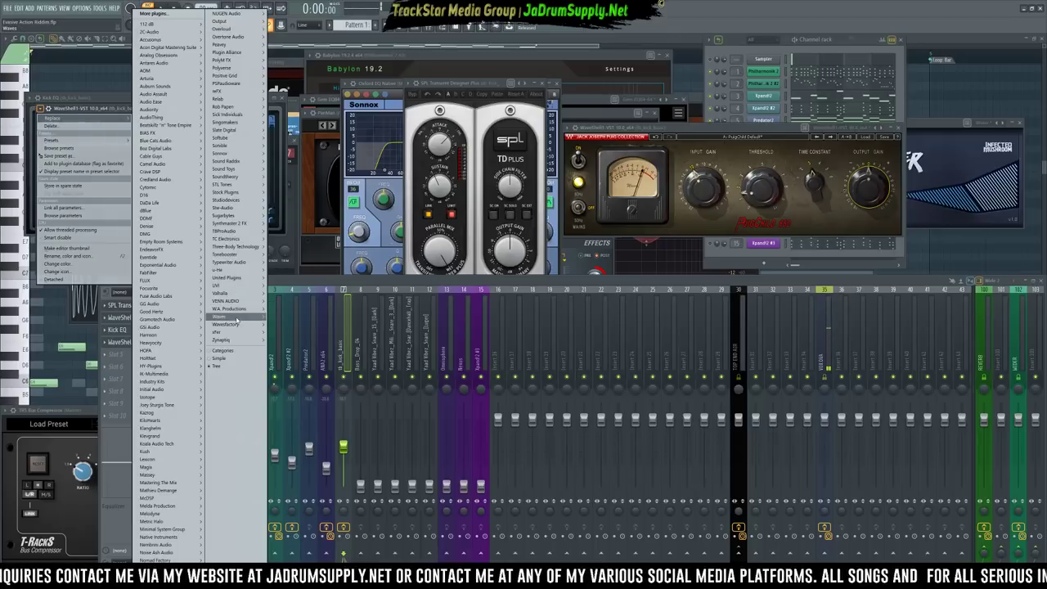
mouse_move(238, 319)
click(295, 332)
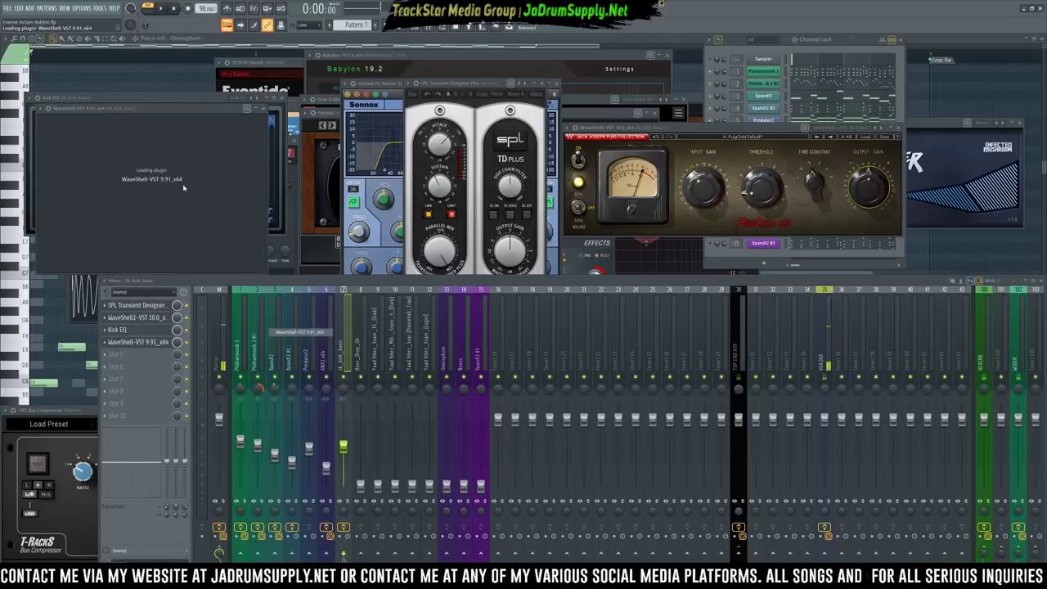
click(113, 155)
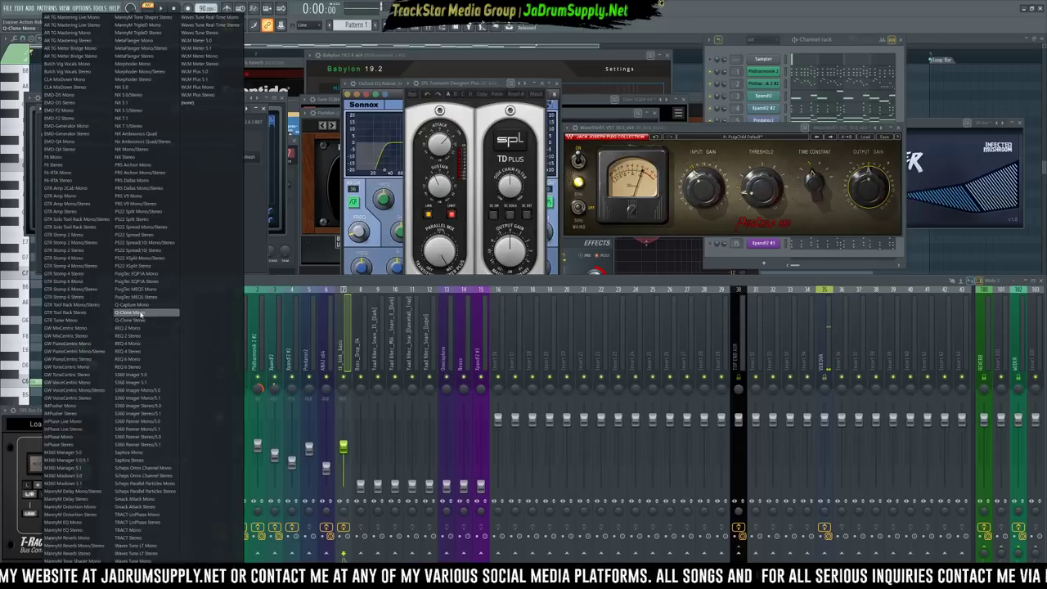
click(147, 275)
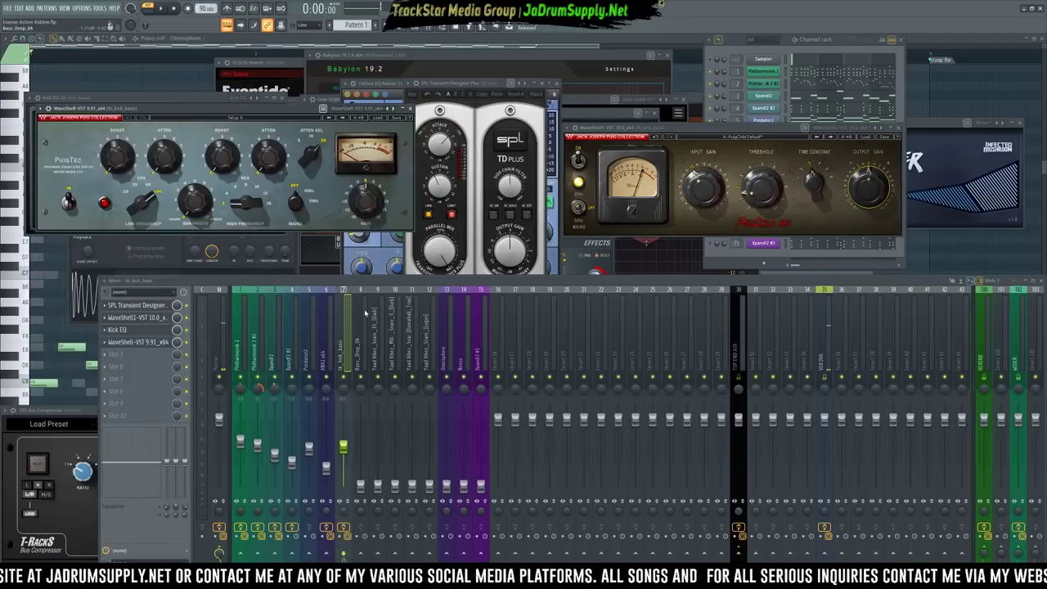
Reposition the PuigTec EQ window, set its low boost to about 4.3 and play the beat to audition the kick
drag(261, 109, 524, 146)
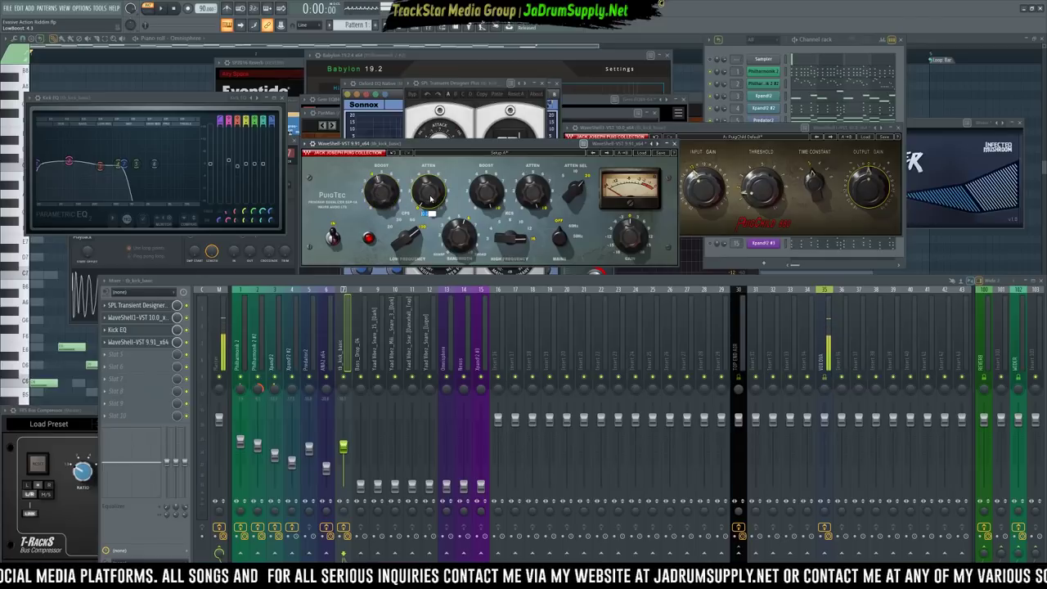
key(space)
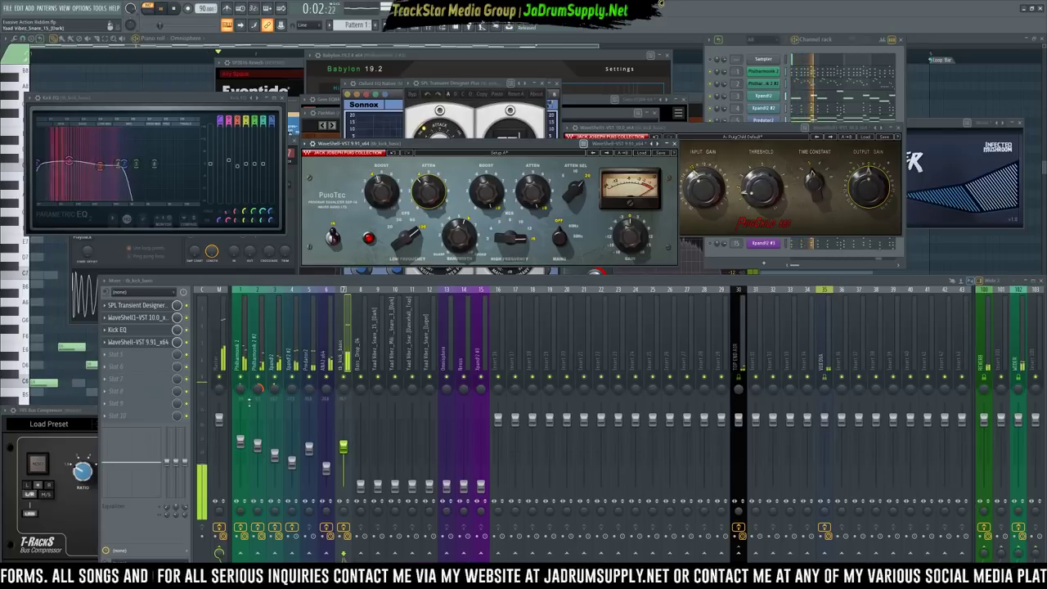
Lower the kick track's fader slightly during playback and clear away the PuigChild window, moving the PuigTec window up
click(86, 410)
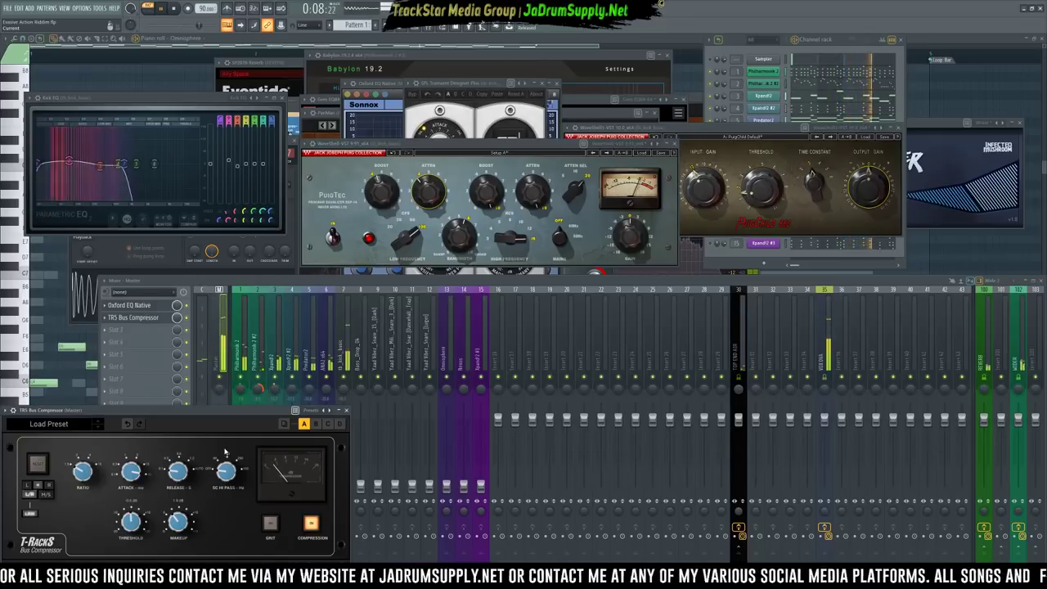
click(349, 360)
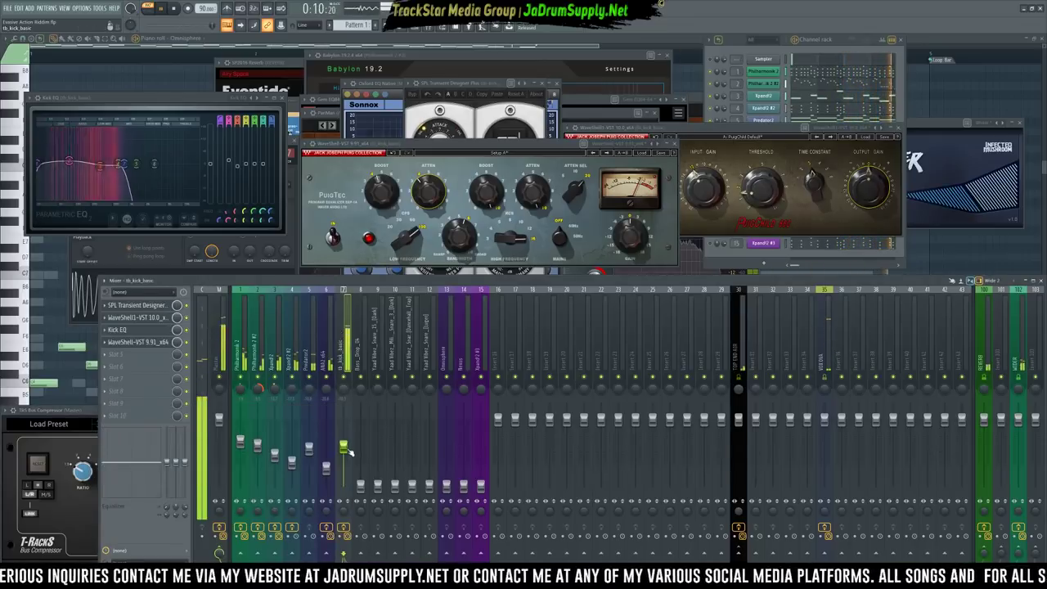
drag(346, 448, 346, 450)
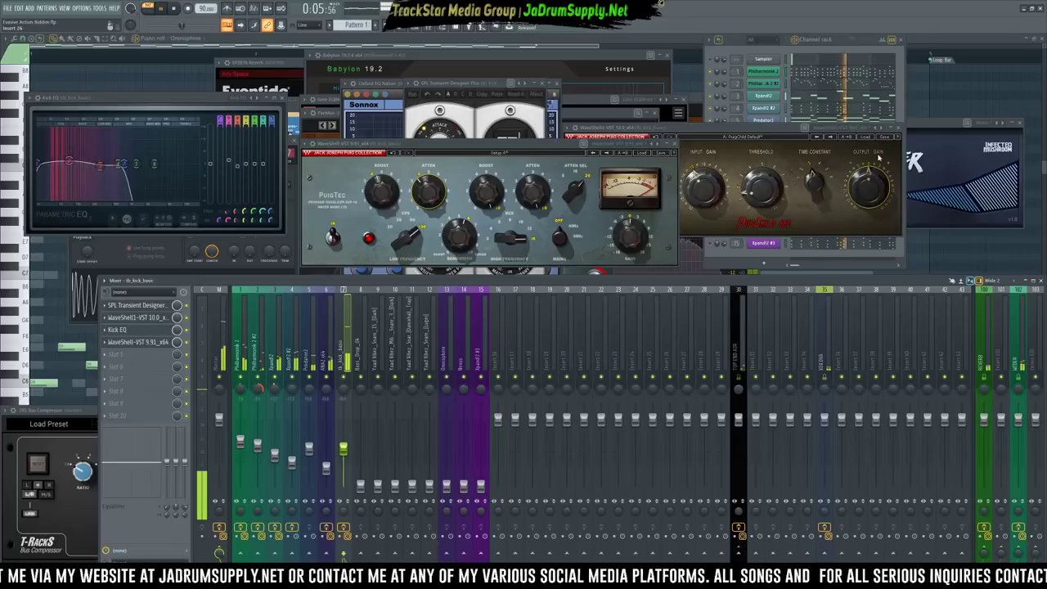
key(space)
click(897, 127)
drag(578, 148, 514, 63)
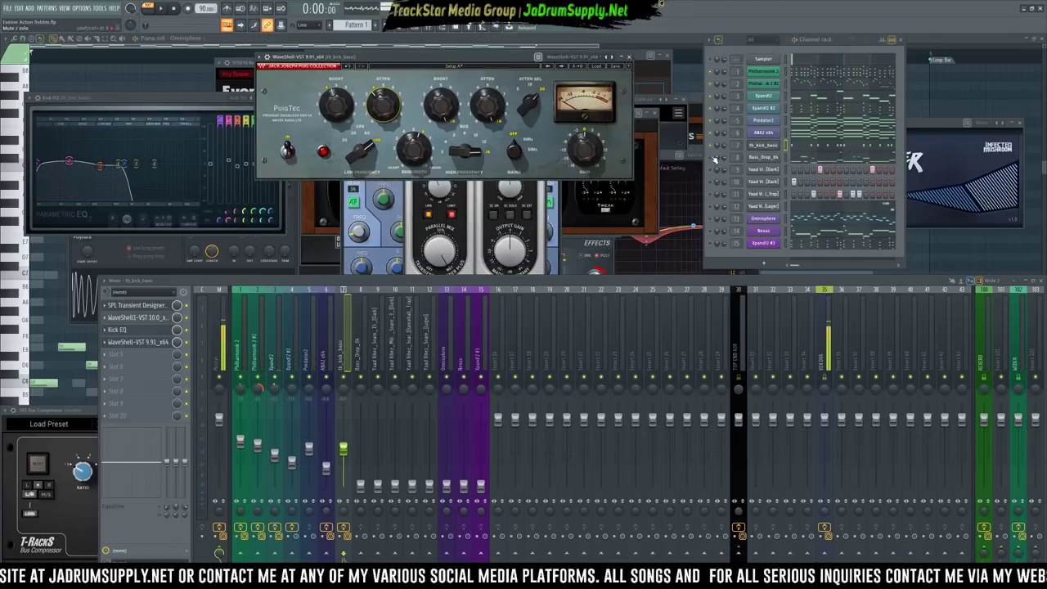
Open the Bass_Drop_04 channel and raise its mixer fader to about 55% (-11.3 dB) while the beat plays
click(763, 157)
key(space)
drag(361, 486, 360, 449)
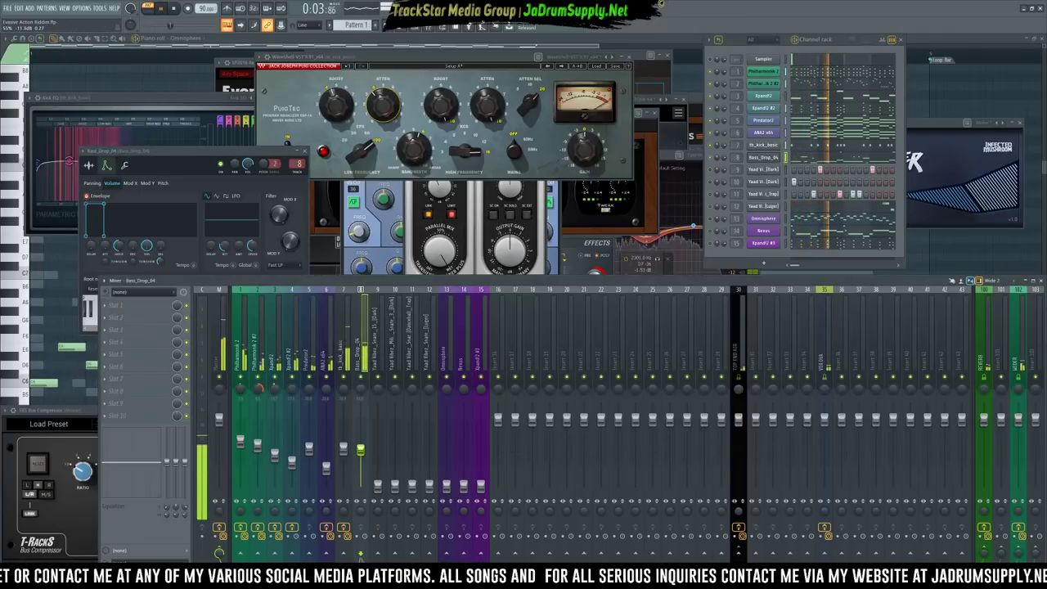
key(space)
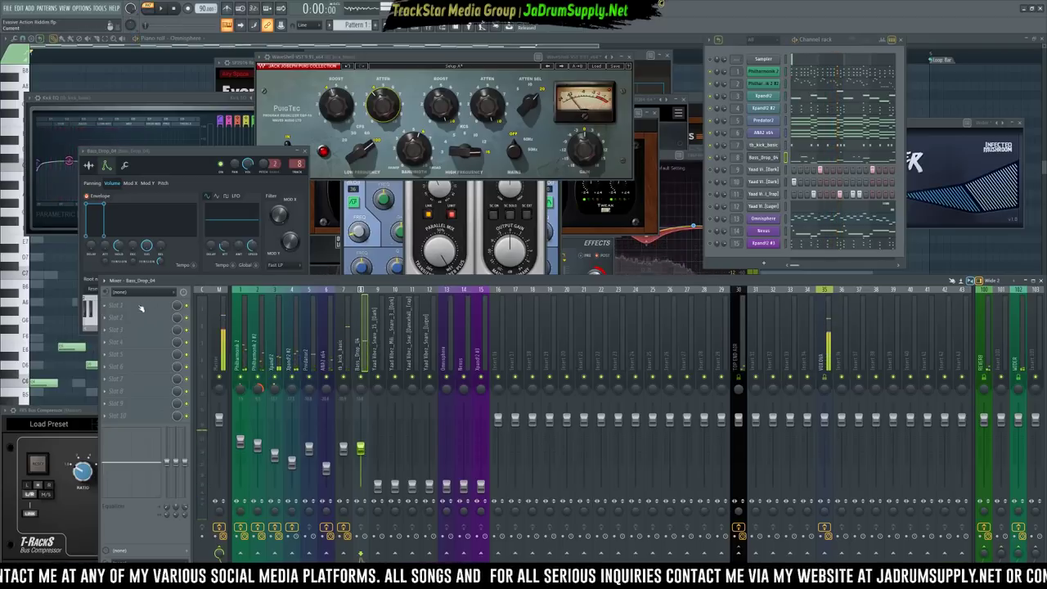
Load FabFilter Pro-Q 3 in the first effect slot of the Bass_Drop_04 track
click(141, 309)
mouse_move(115, 316)
mouse_move(239, 278)
mouse_move(287, 280)
mouse_move(312, 296)
click(364, 304)
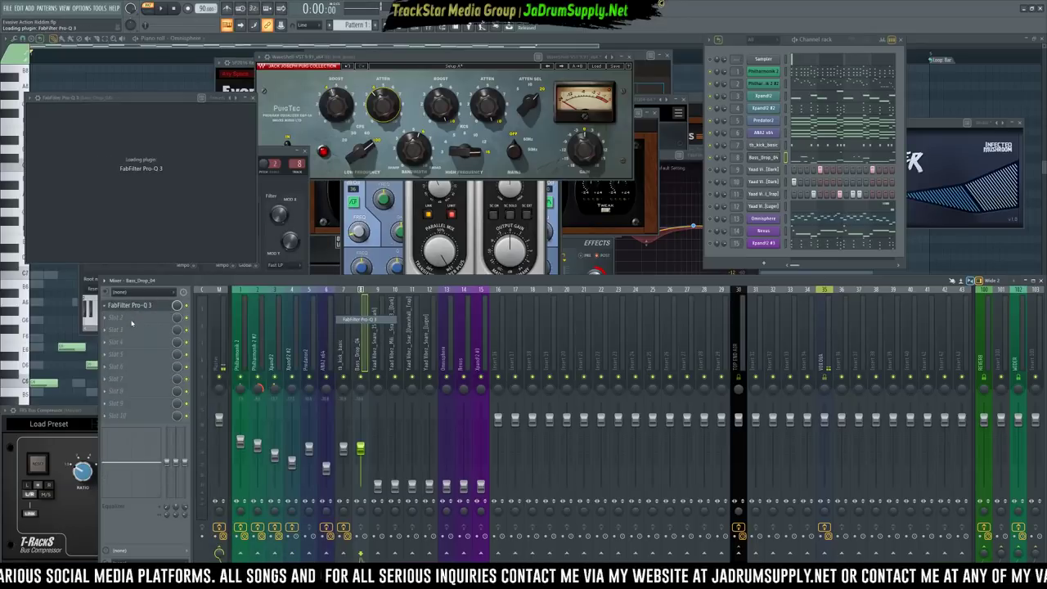
Load FabFilter Pro-C 2 in the second effect slot of the Bass_Drop_04 track
click(132, 324)
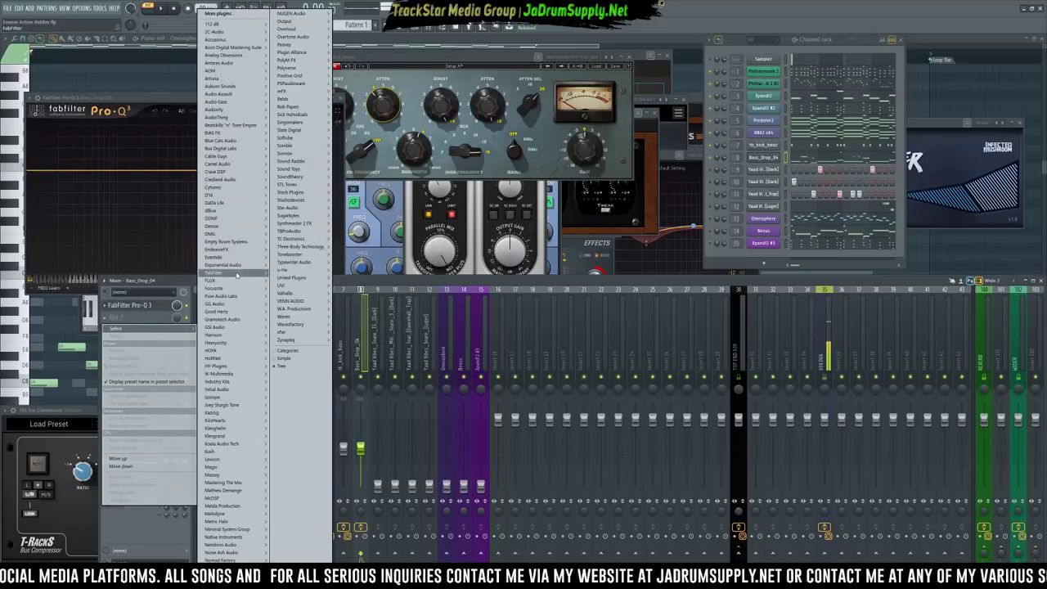
mouse_move(293, 281)
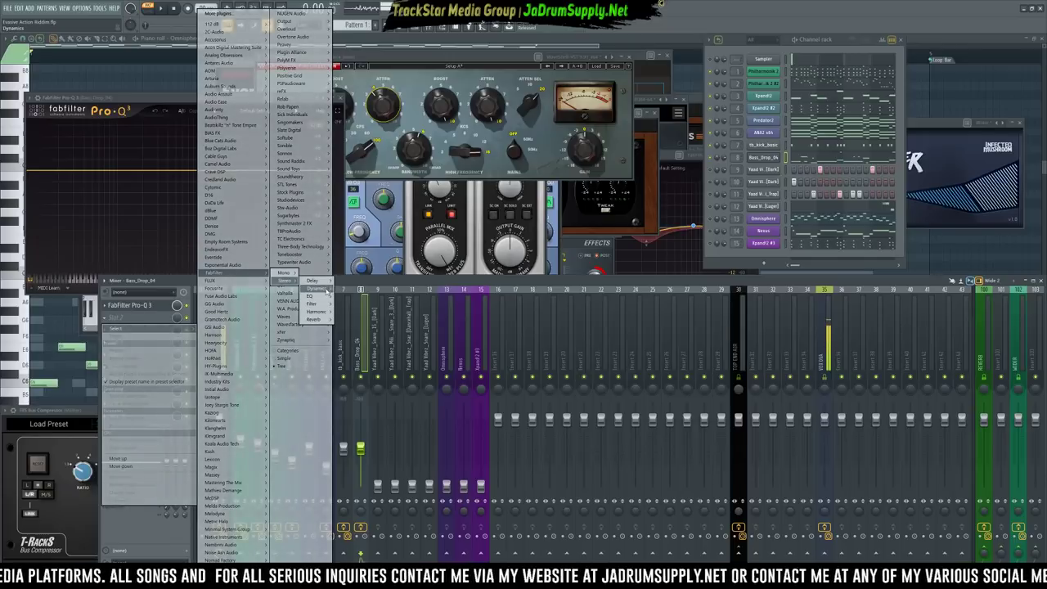
click(353, 288)
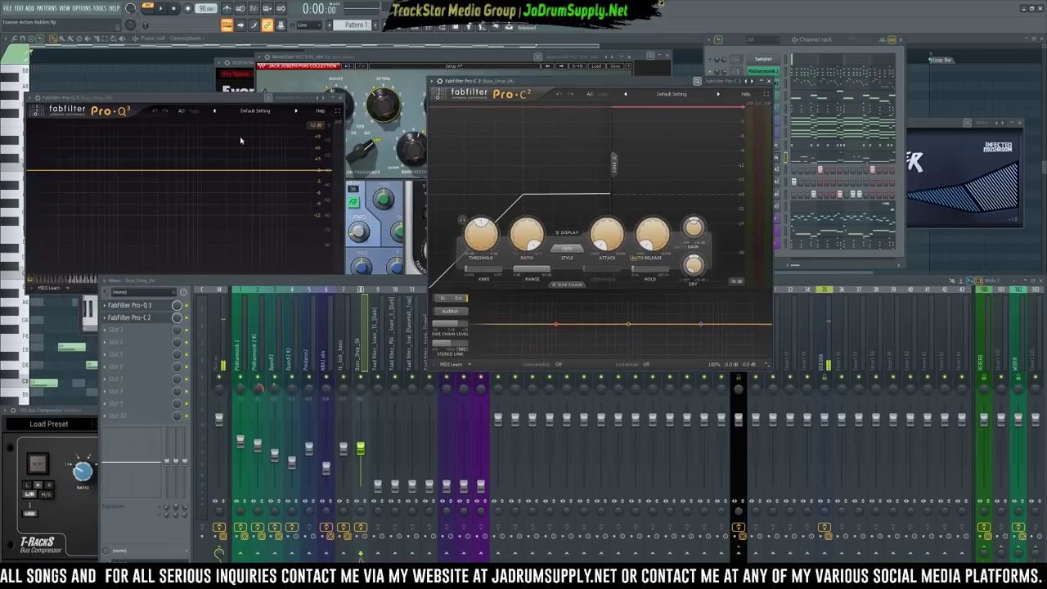
Load the Master Filter preset from the V2 Preset Folder in the bass track's Pro-Q 3
click(255, 110)
click(257, 111)
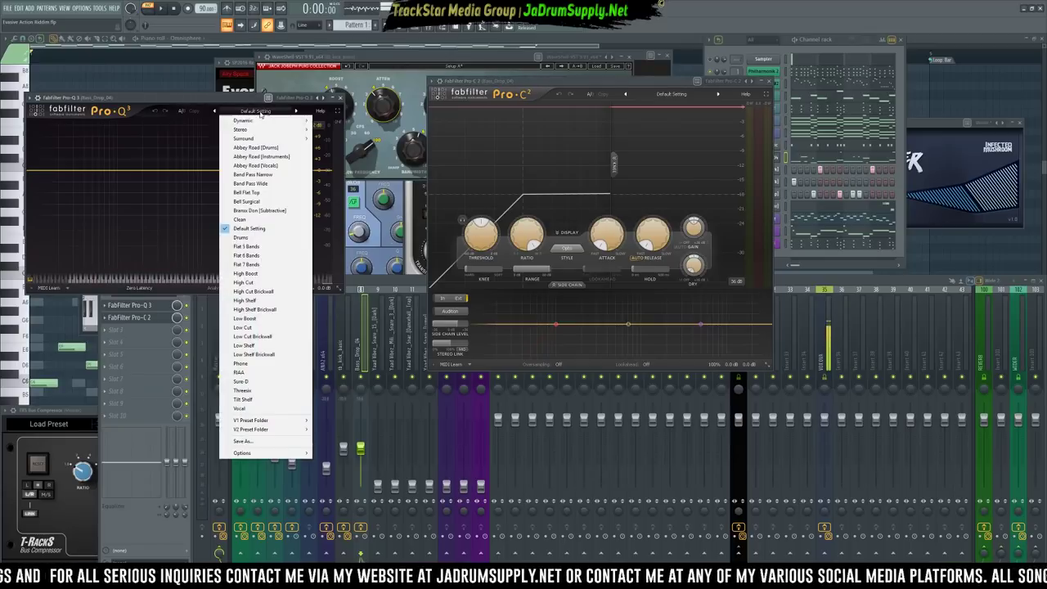
mouse_move(286, 431)
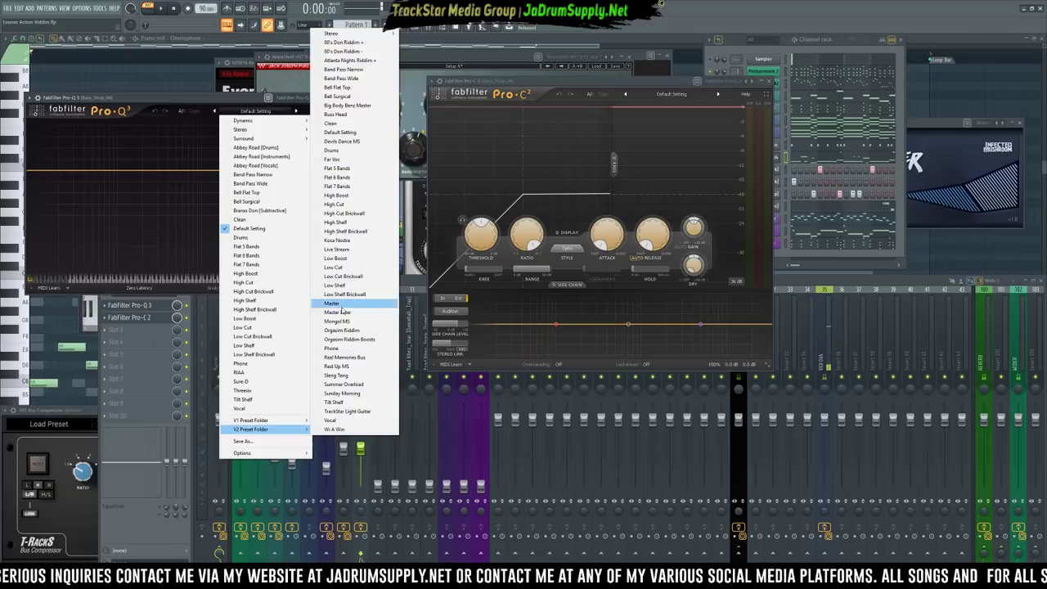
click(338, 312)
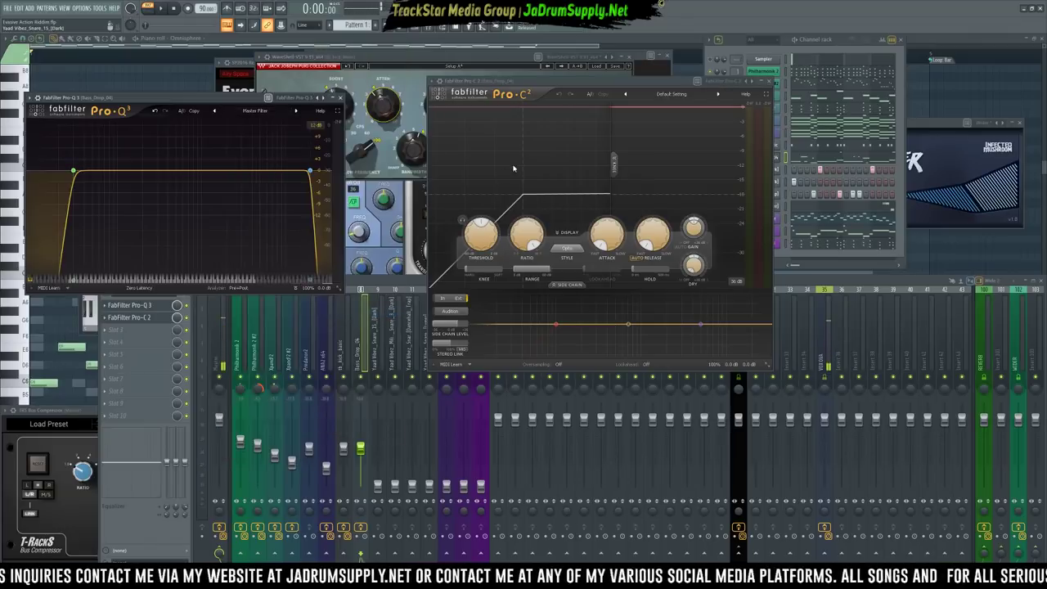
Show Pro-C 2's wrapper settings and sidechain the kick track to the Bass_Drop_04 track
click(439, 81)
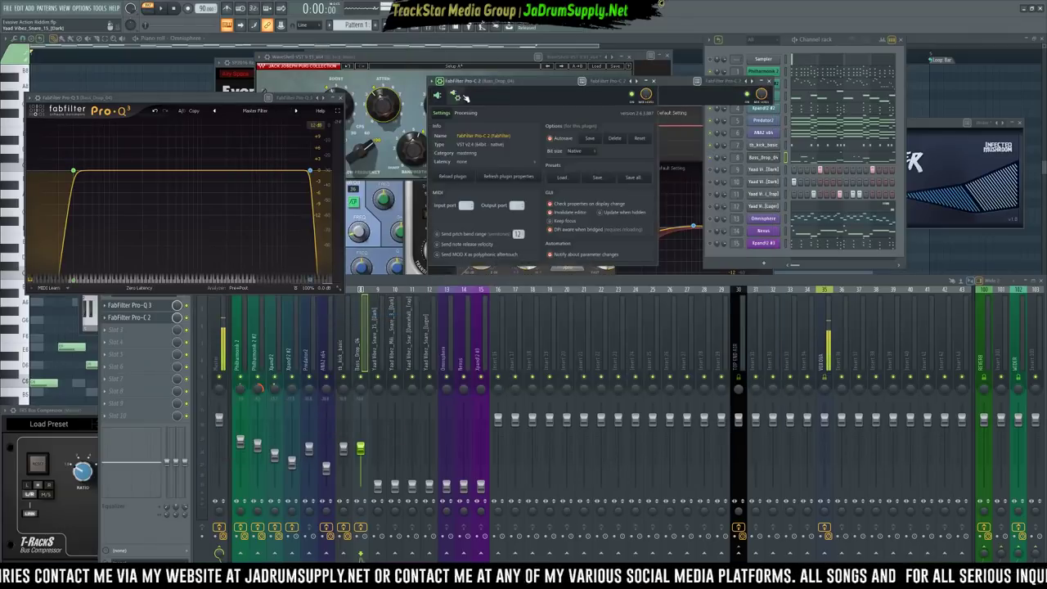
click(345, 372)
right_click(361, 553)
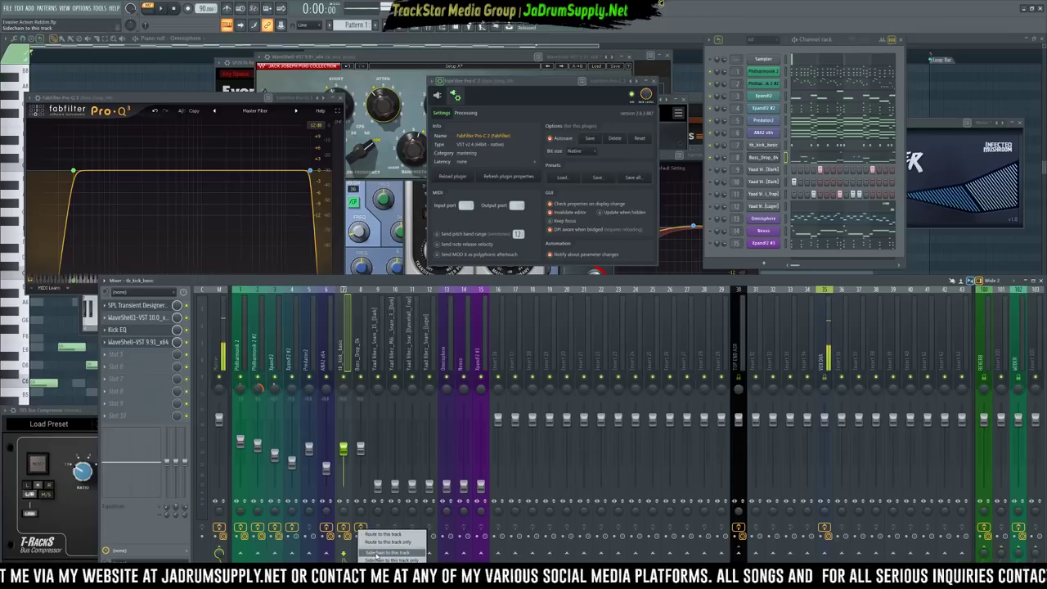
click(384, 553)
Assign the kick track as Pro-C 2's sidechain input in its processing settings, and return to the compressor view with the beat playing
click(466, 113)
click(451, 203)
click(473, 218)
key(space)
click(440, 97)
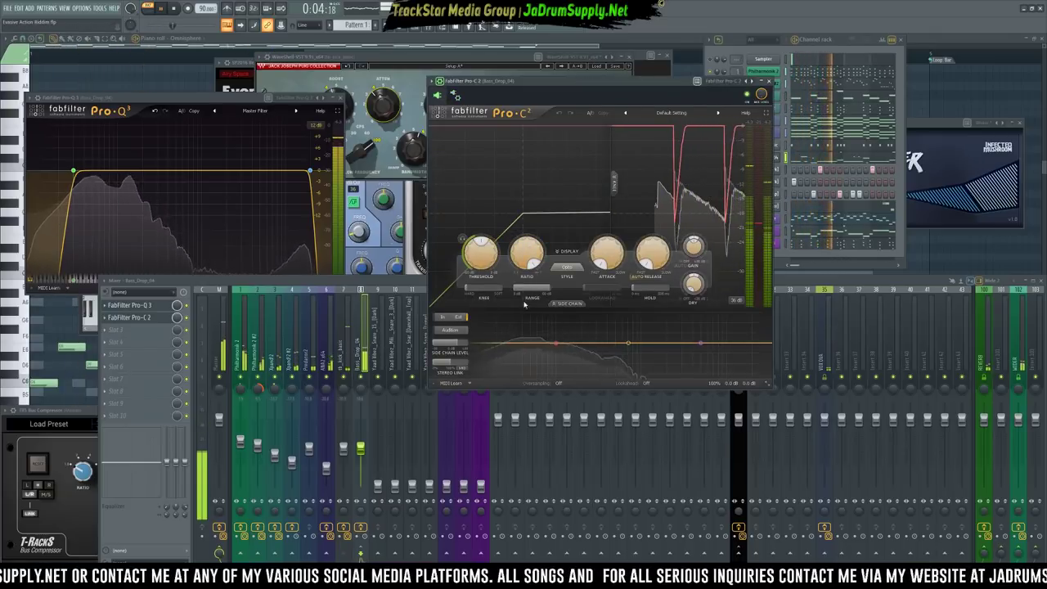
Raise the Bass_Drop_04 fader to about 60% (-10.0 dB) while listening to the sidechained bass, and stop playback
mouse_move(483, 327)
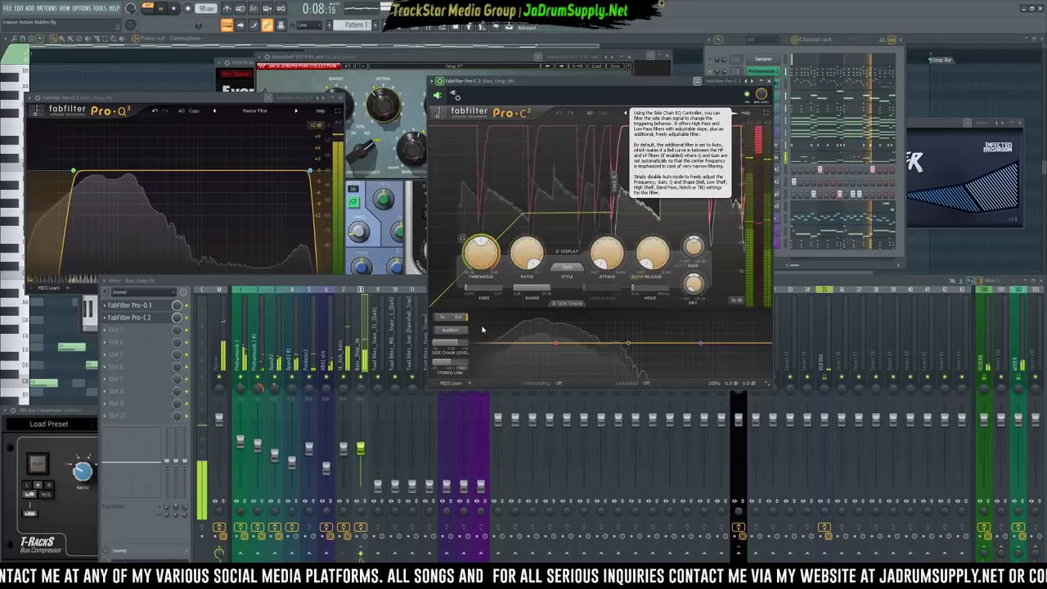
drag(360, 449, 361, 448)
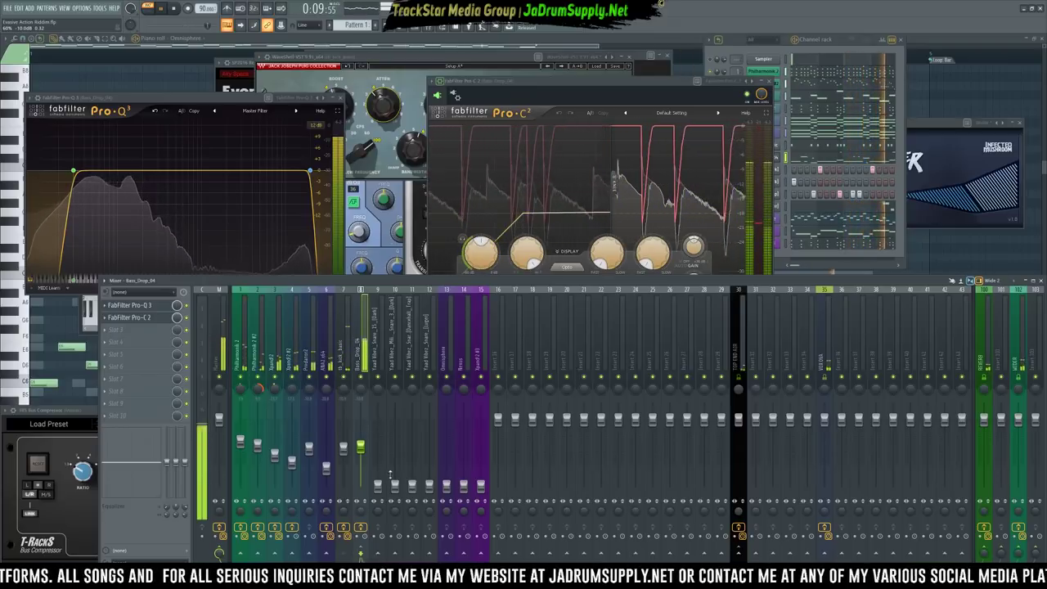
click(798, 260)
key(space)
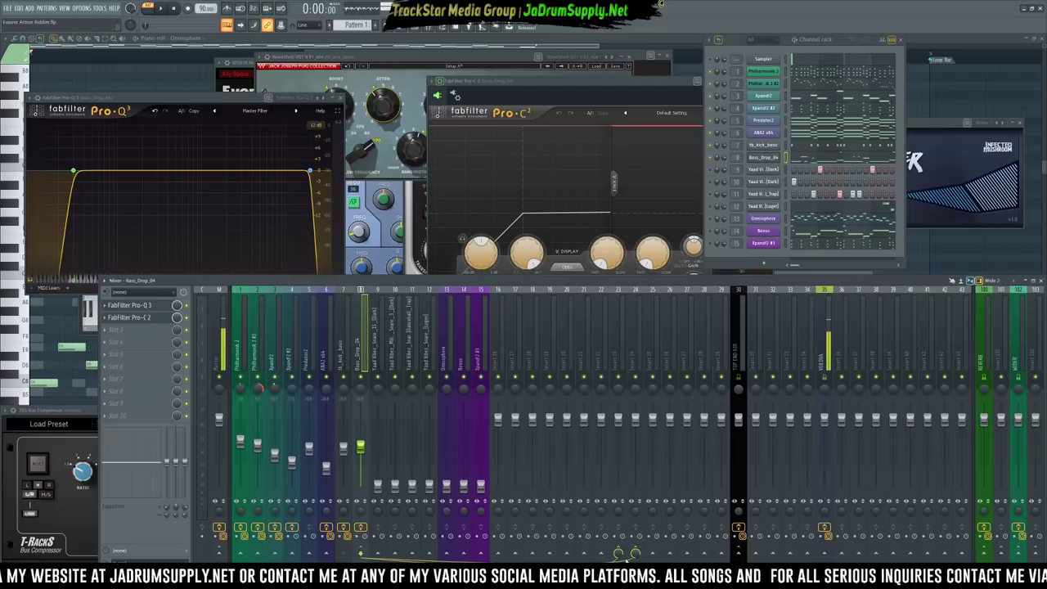
Rename mixer insert 25 as BASS AUX and give it a magenta color
click(618, 353)
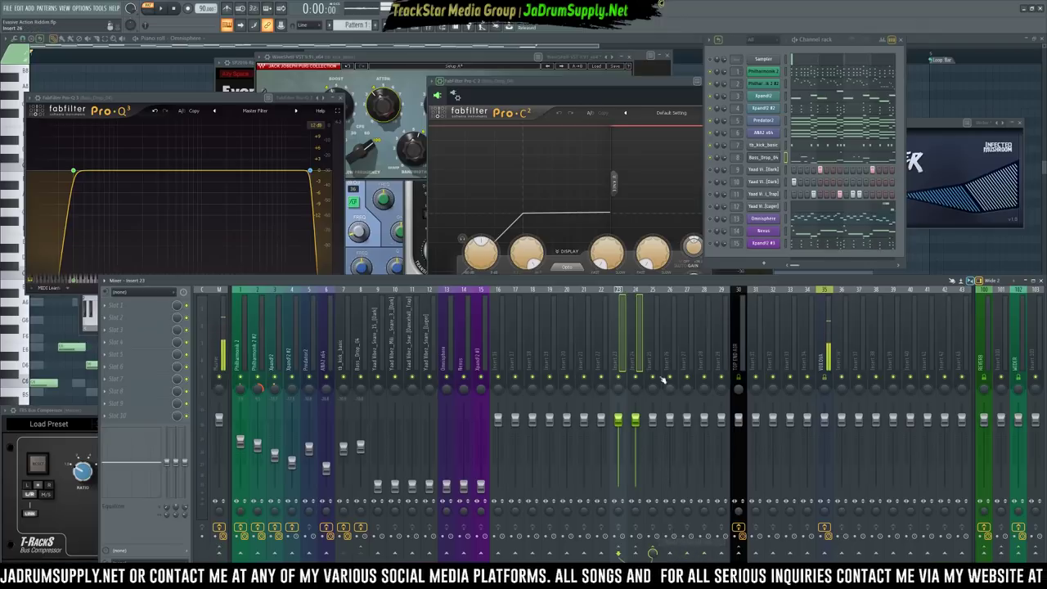
right_click(663, 379)
click(680, 299)
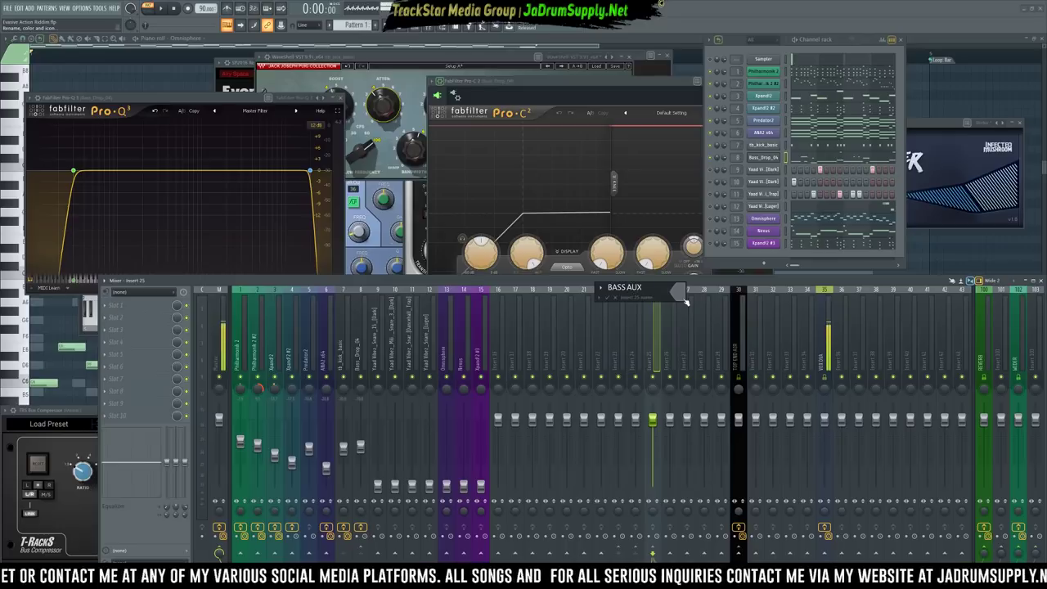
key(Return)
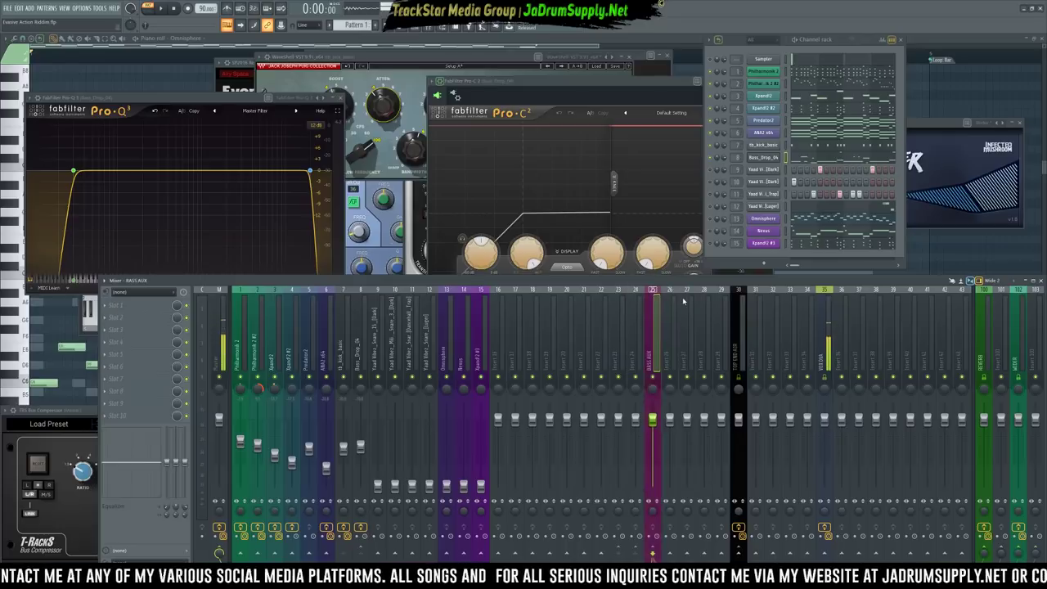
Rename mixer insert 23 as BASS DRY and insert 24 as BASS WET
click(626, 344)
right_click(627, 344)
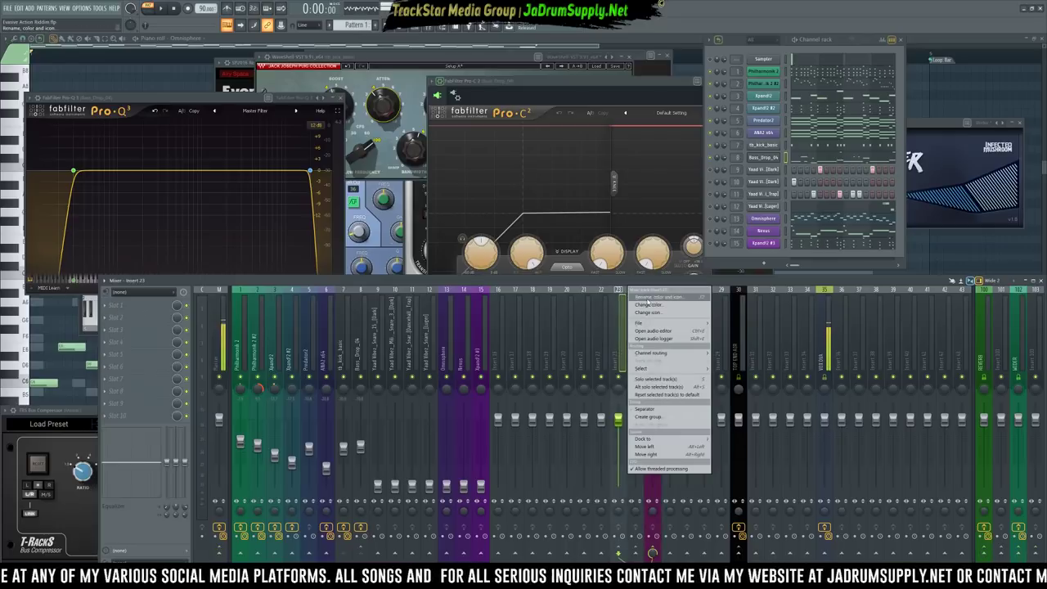
click(649, 302)
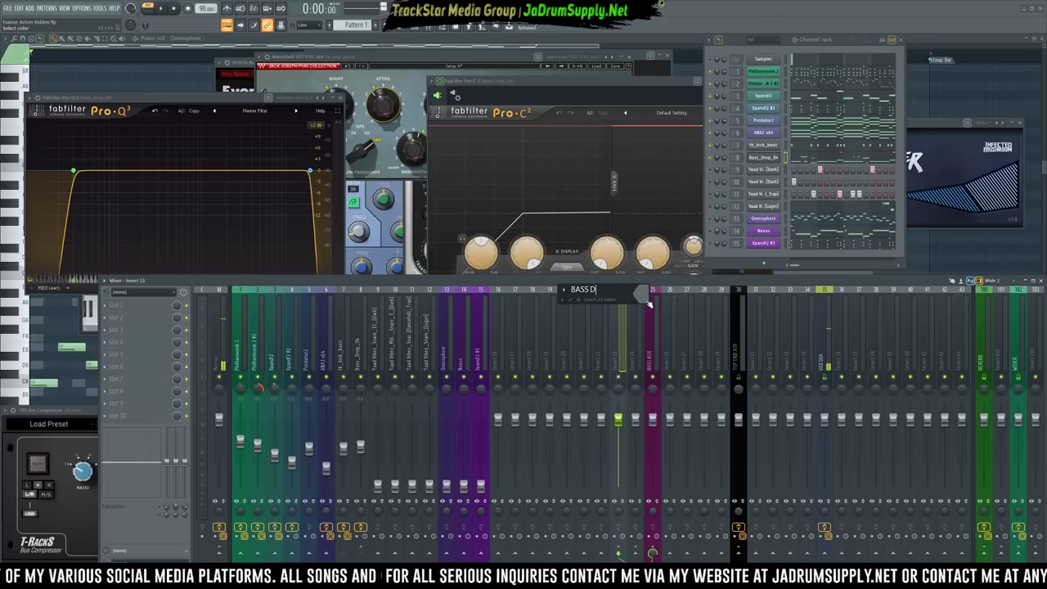
key(Return)
click(637, 345)
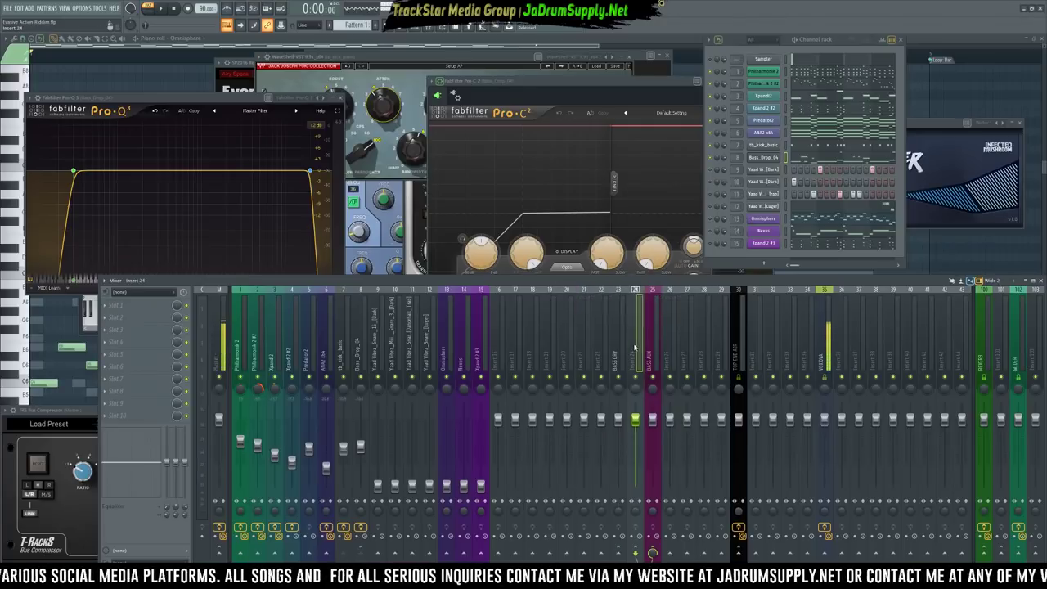
right_click(643, 345)
click(671, 300)
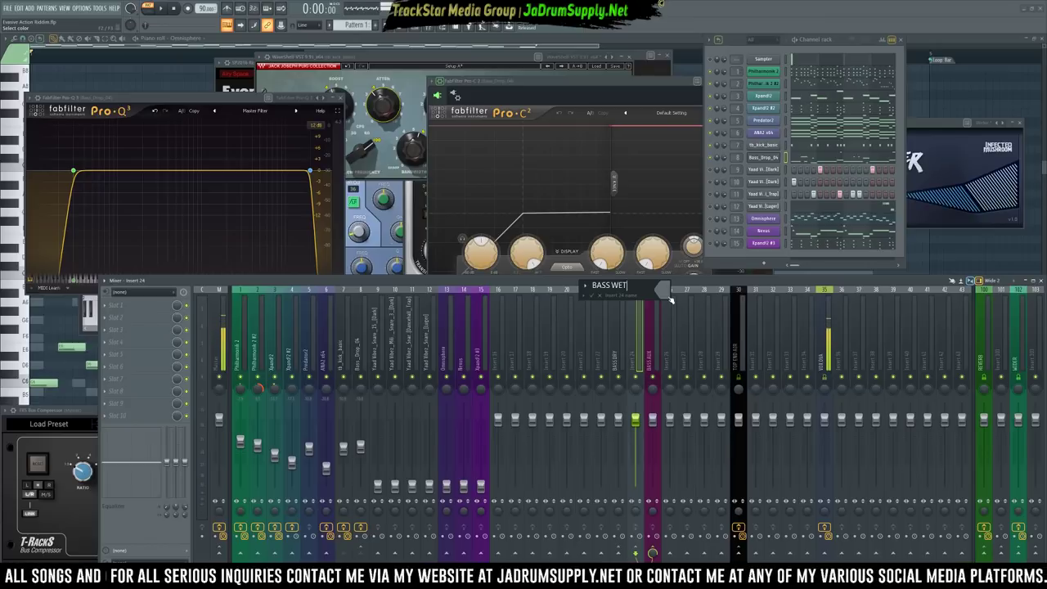
key(Return)
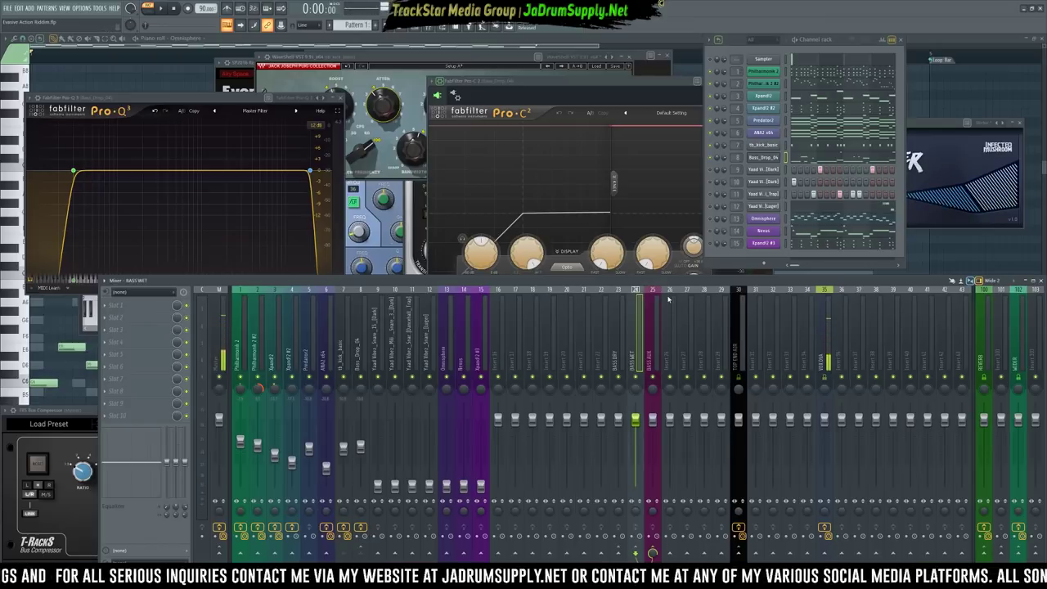
Try to give the BASS DRY and BASS WET tracks one shared color
ctrl+click(620, 350)
right_click(637, 351)
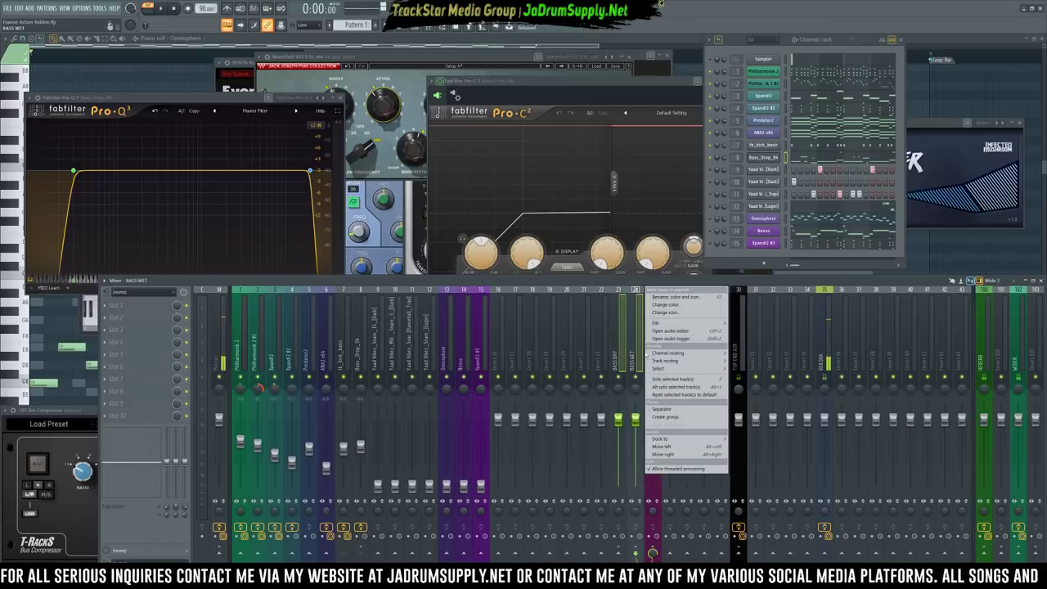
click(675, 305)
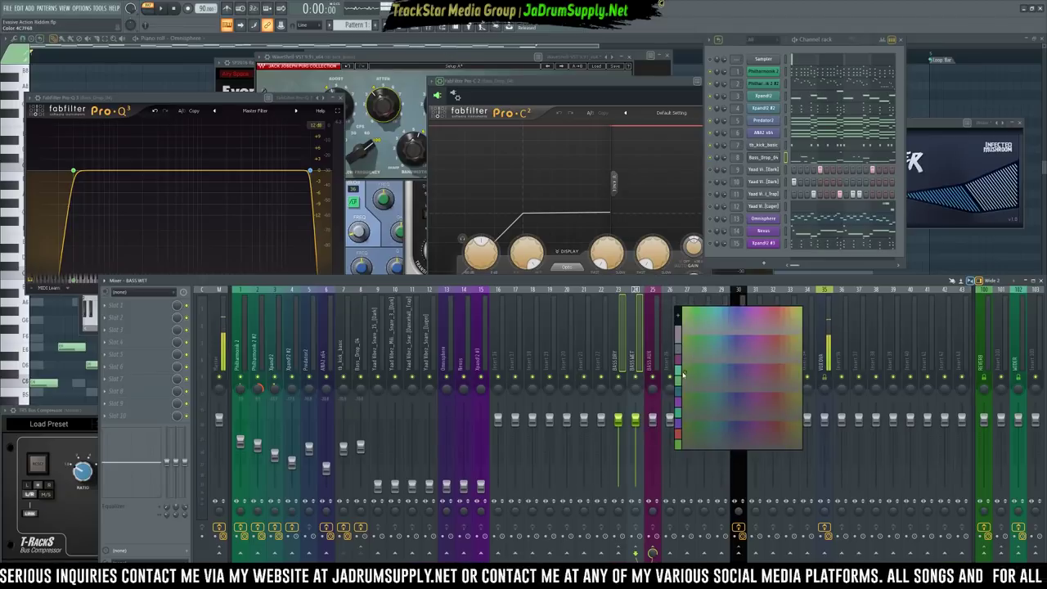
click(684, 373)
click(616, 354)
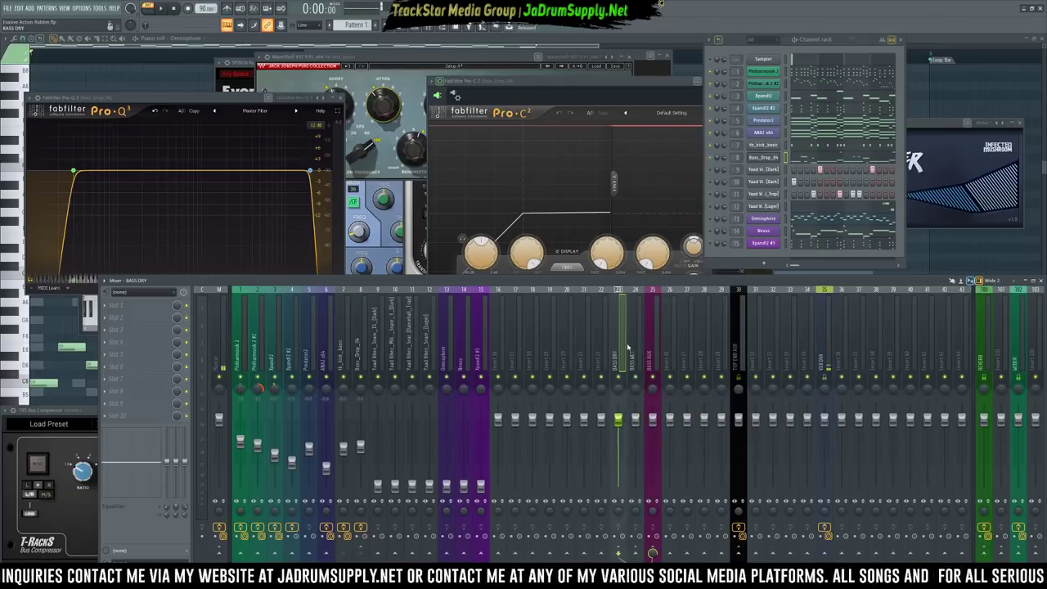
Load Audiority's The Abuser in the first effect slot of the BASS WET track
click(640, 350)
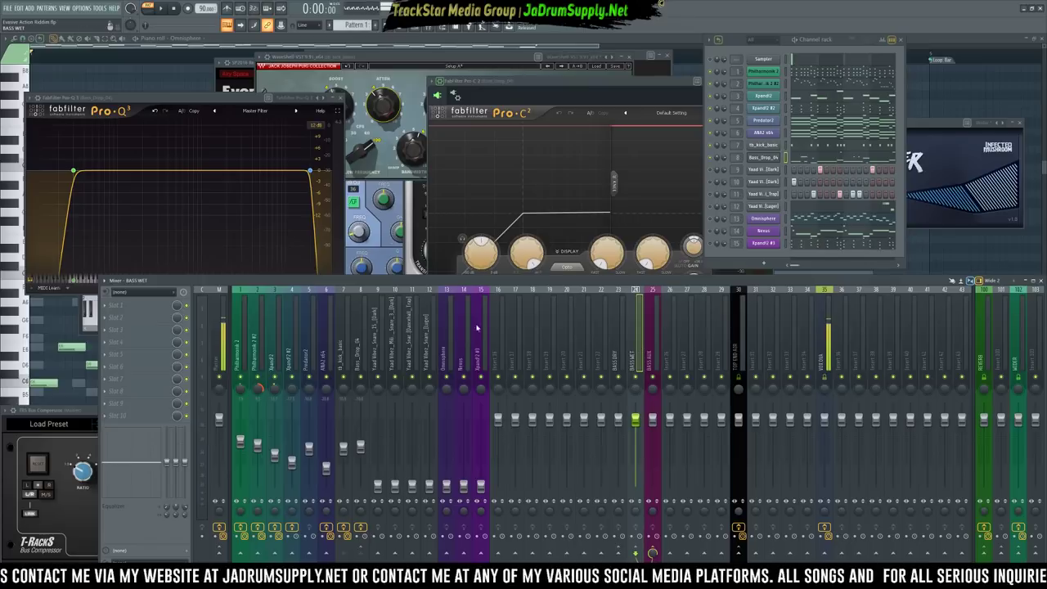
click(164, 309)
mouse_move(245, 110)
mouse_move(297, 133)
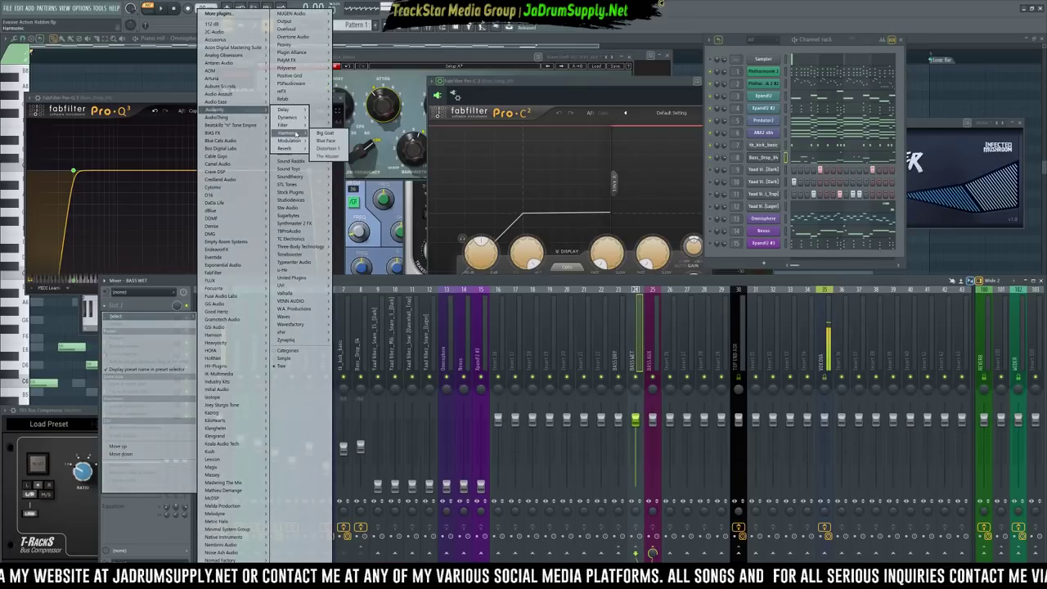
click(323, 156)
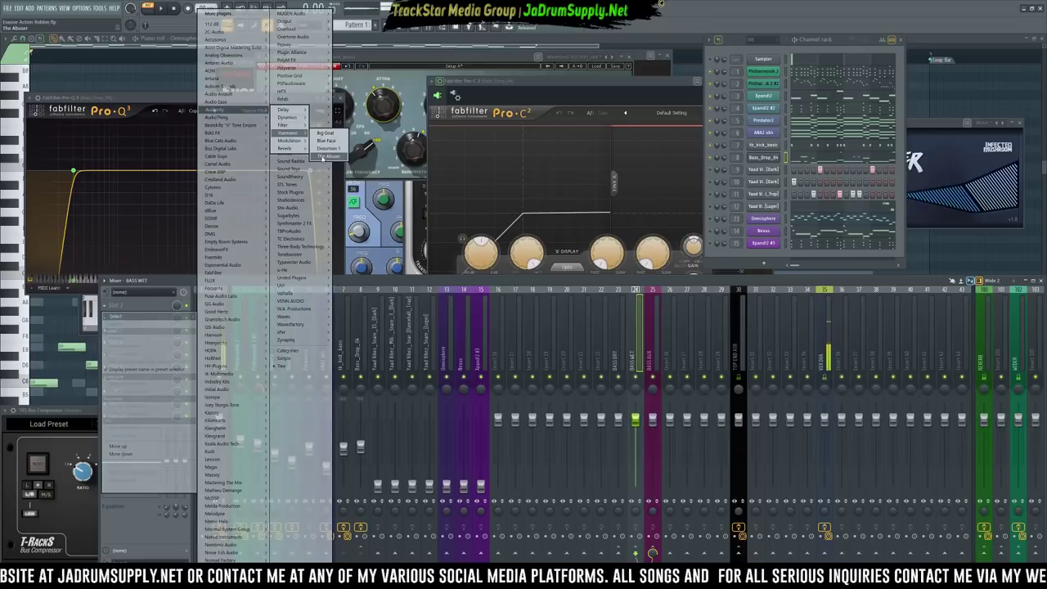
Change the BASS DRY track's color to the most recently used color
click(621, 360)
right_click(620, 360)
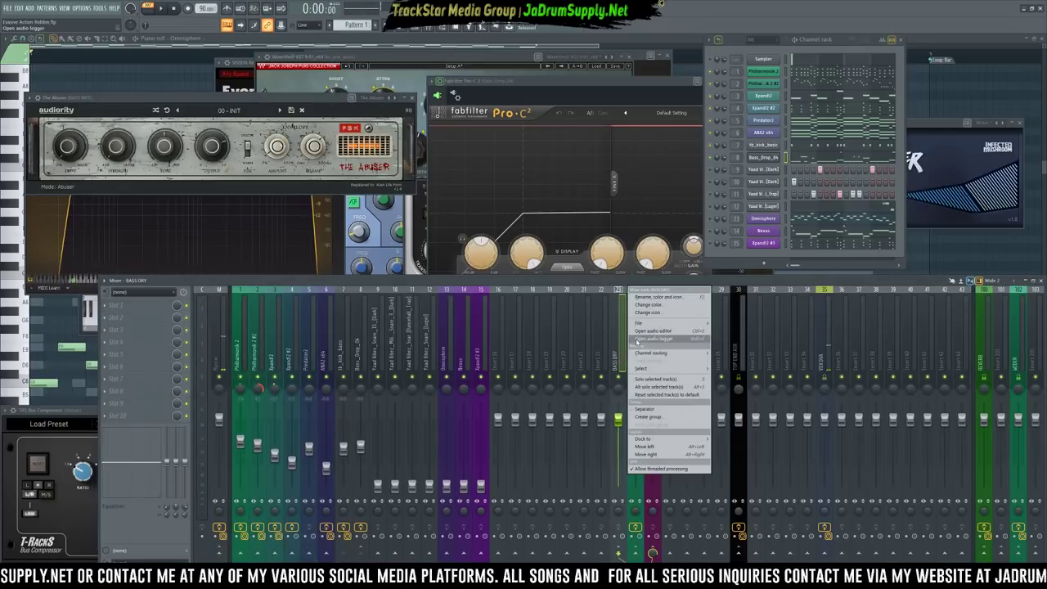
click(655, 306)
click(660, 356)
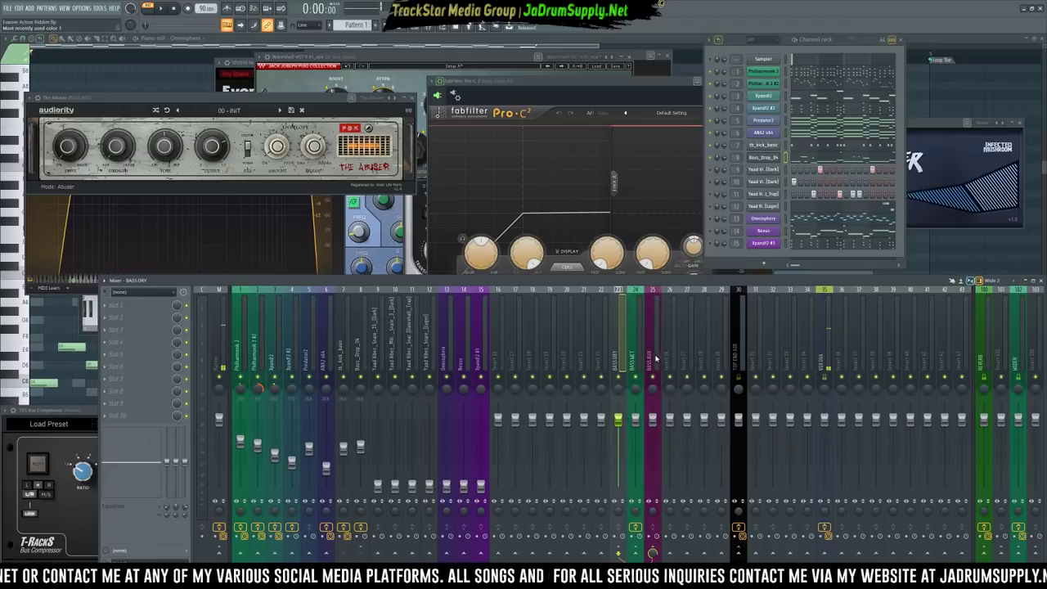
Load the Motorcycle Rev preset from the TrackStar Media Group bank in The Abuser on the BASS WET track
drag(282, 104, 618, 102)
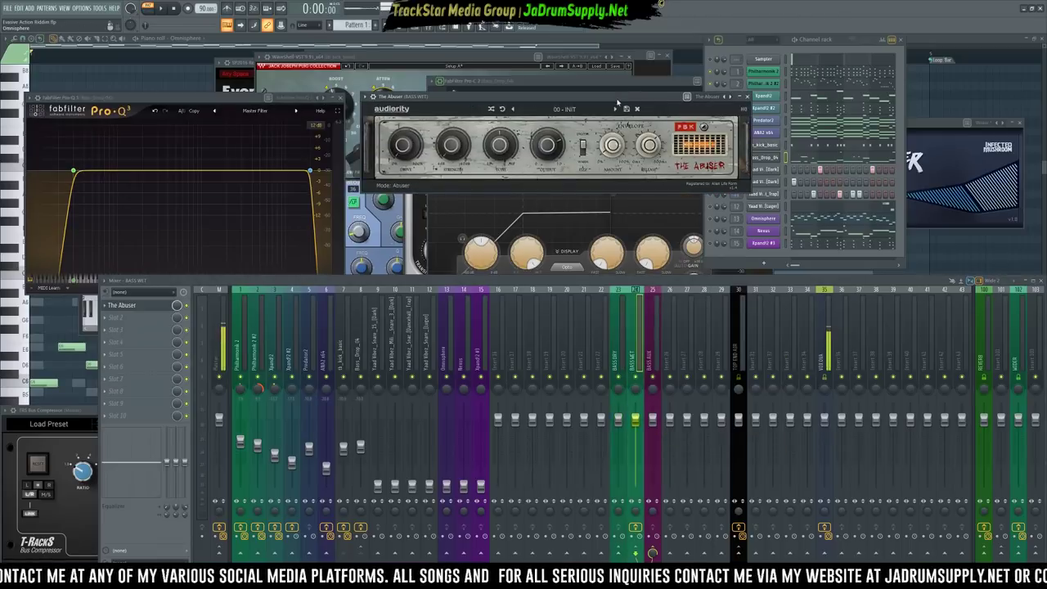
click(567, 115)
mouse_move(589, 130)
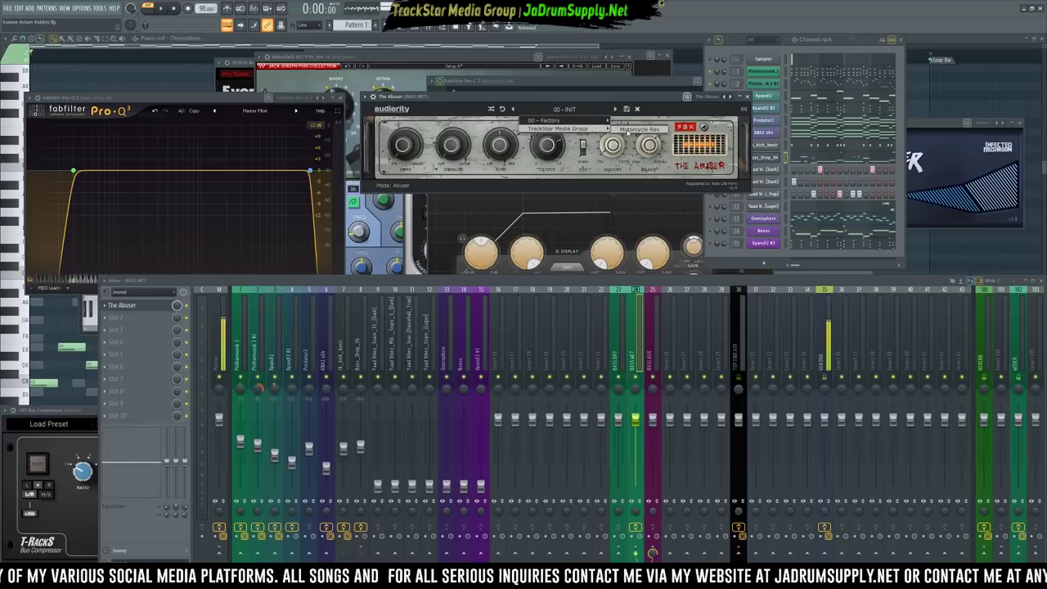
click(640, 130)
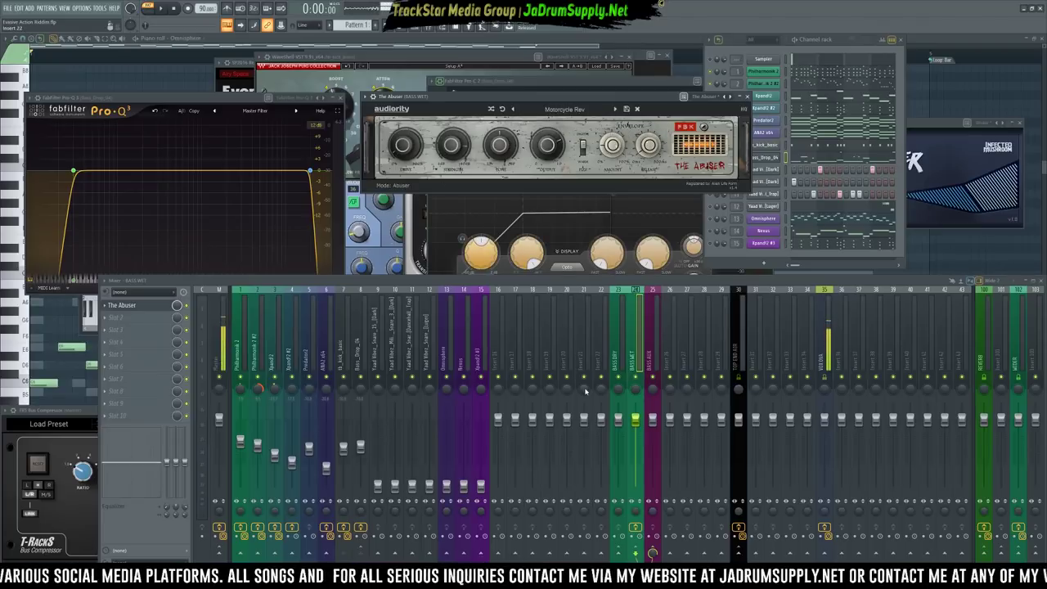
Pull the BASS DRY fader all the way down and play the beat with only the wet bass signal
drag(618, 421, 619, 487)
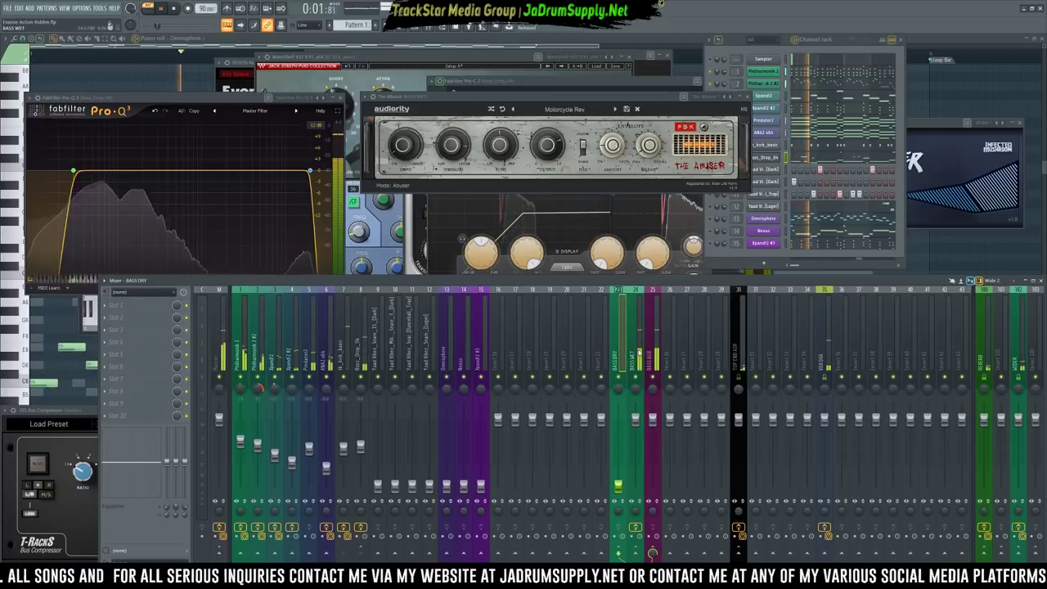
key(space)
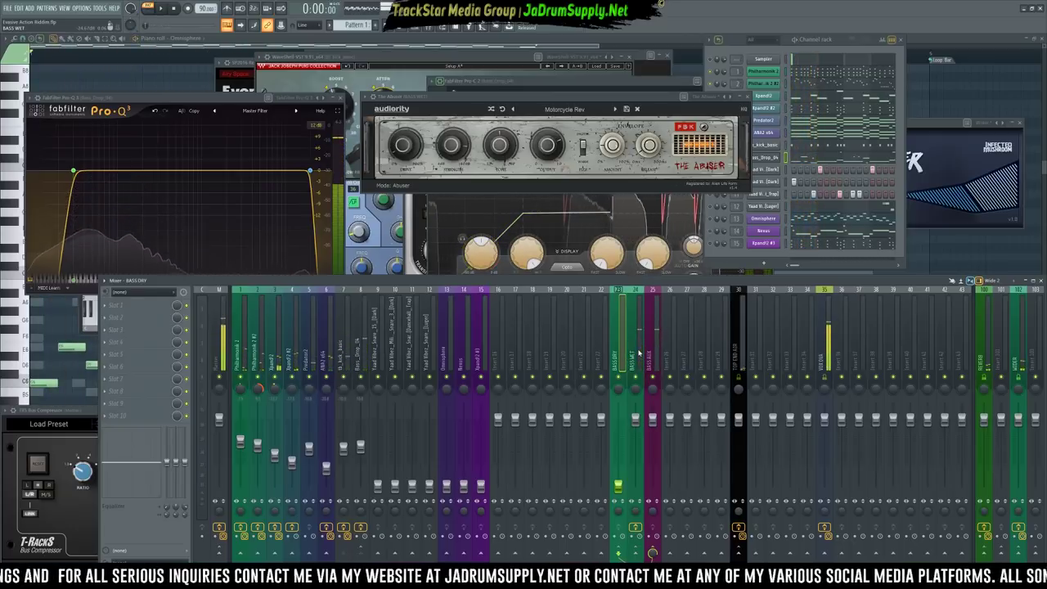
Load FabFilter Pro-Q 3 in the second effect slot of the BASS WET track
click(639, 352)
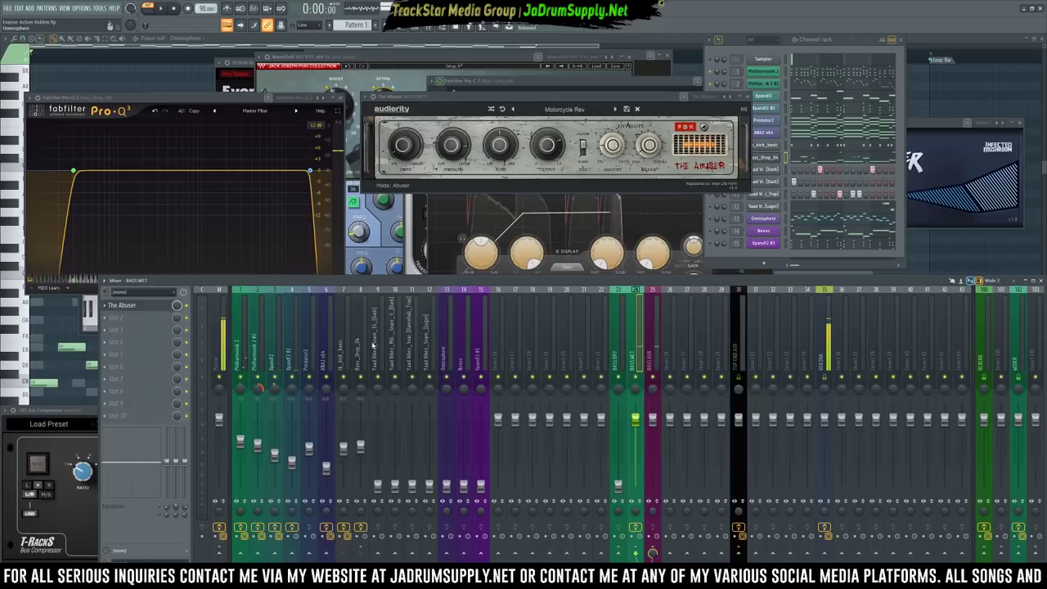
click(151, 317)
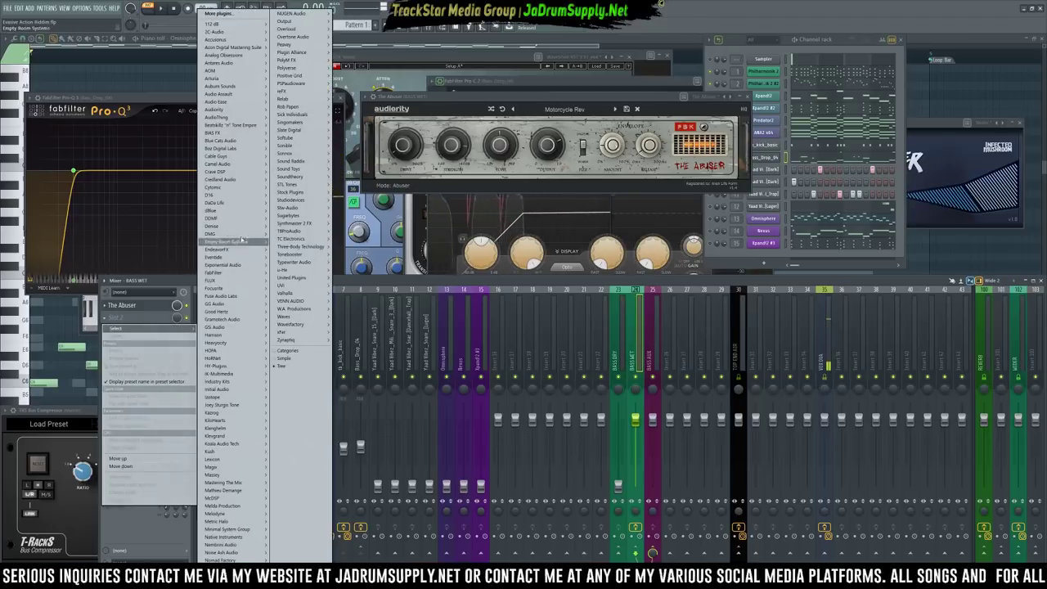
mouse_move(252, 275)
mouse_move(290, 280)
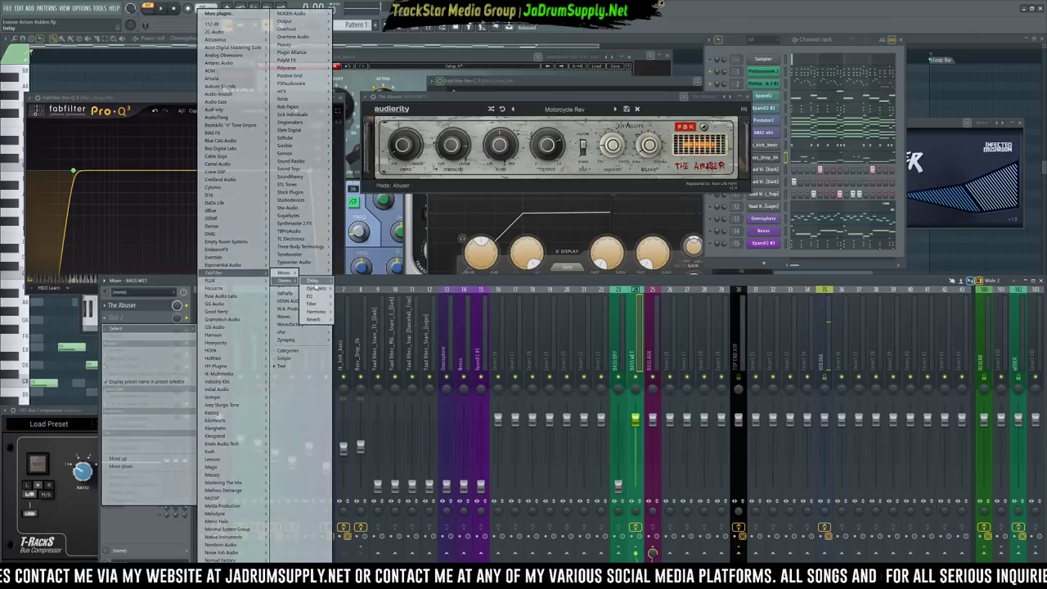
mouse_move(318, 295)
click(364, 319)
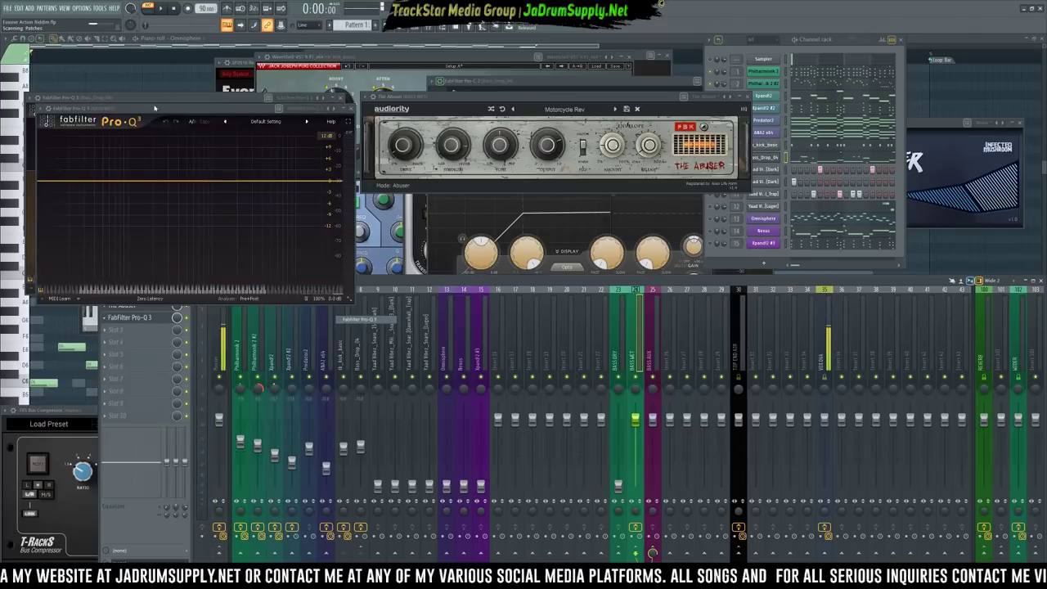
drag(155, 107, 412, 107)
Add a 12 dB/oct low cut at the far low end of the BASS WET EQ and move its window clear
double_click(299, 180)
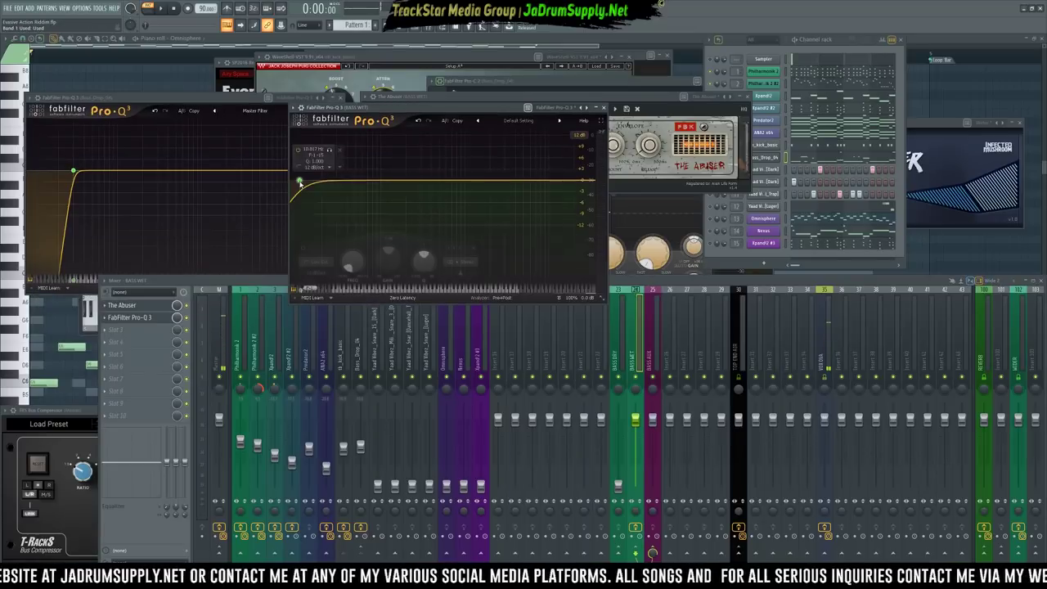
scroll(299, 180, up, 4)
scroll(300, 180, down, 4)
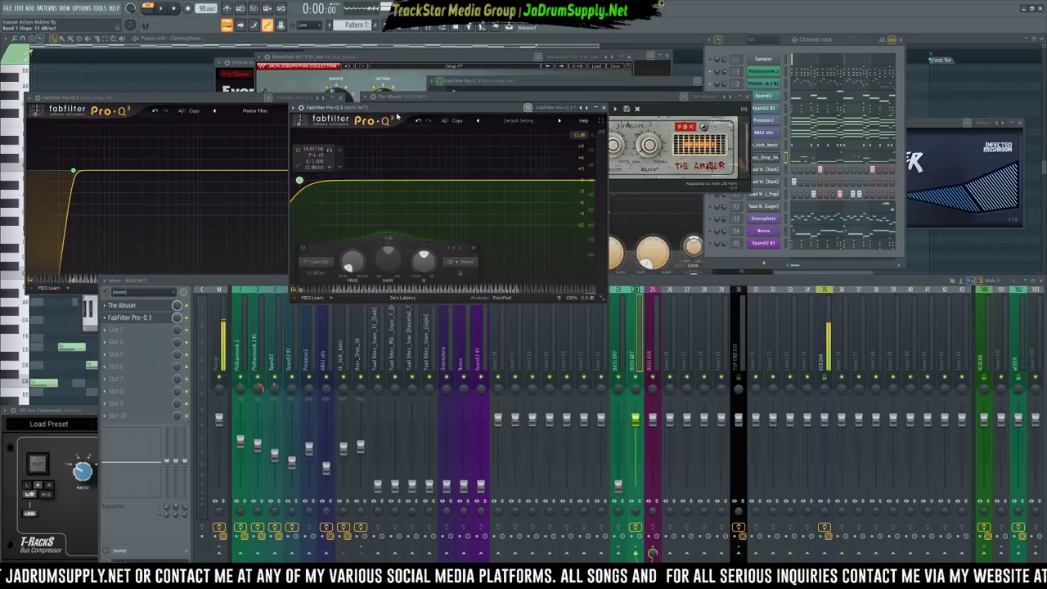
drag(405, 107, 774, 77)
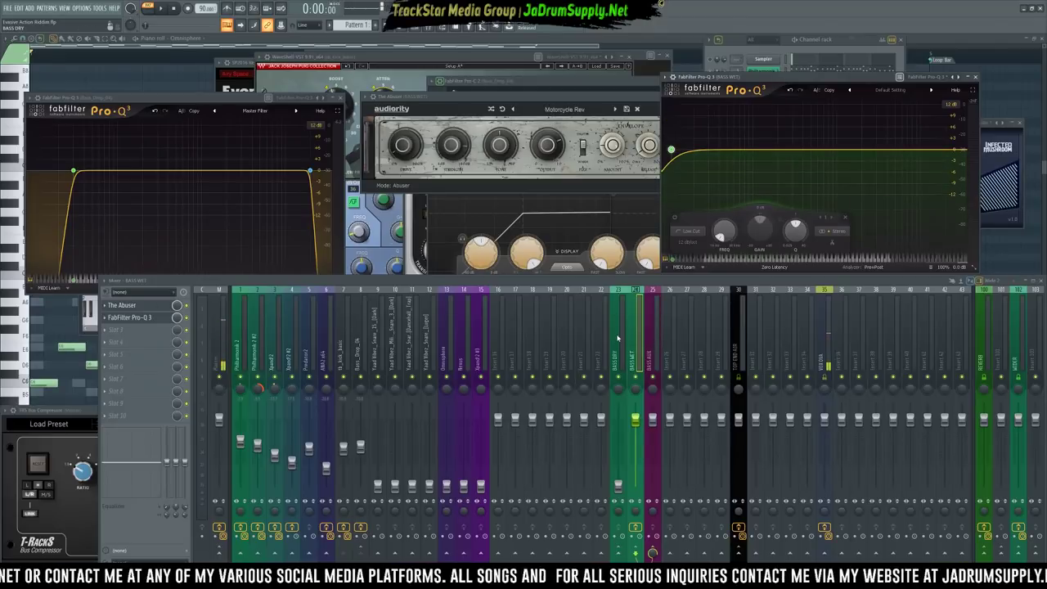
Load FabFilter Pro-Q 3 in the first effect slot of the BASS DRY track and place its window beside the BASS WET EQ
click(622, 364)
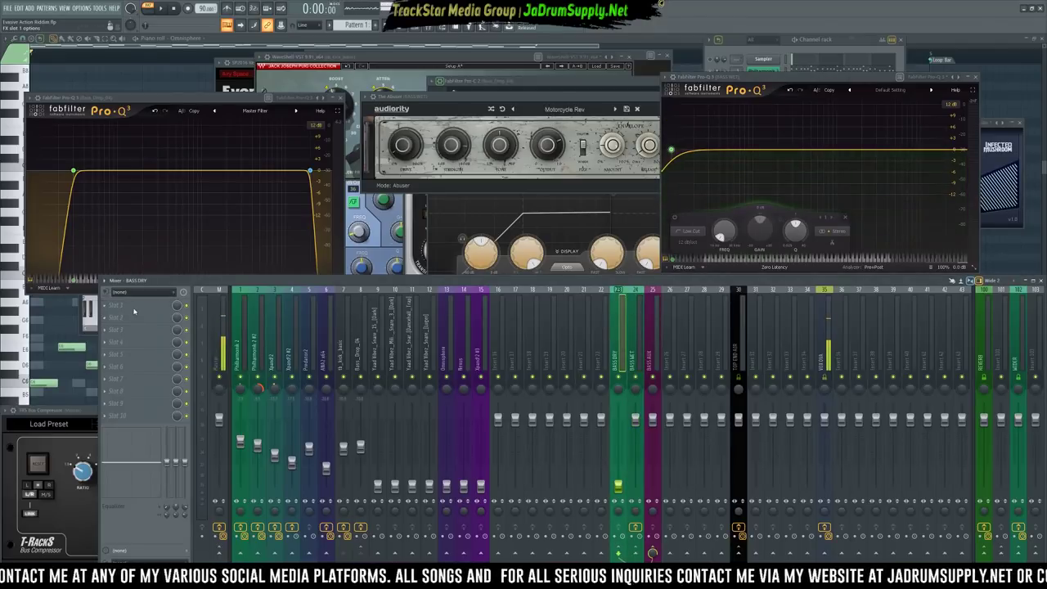
click(134, 311)
mouse_move(243, 305)
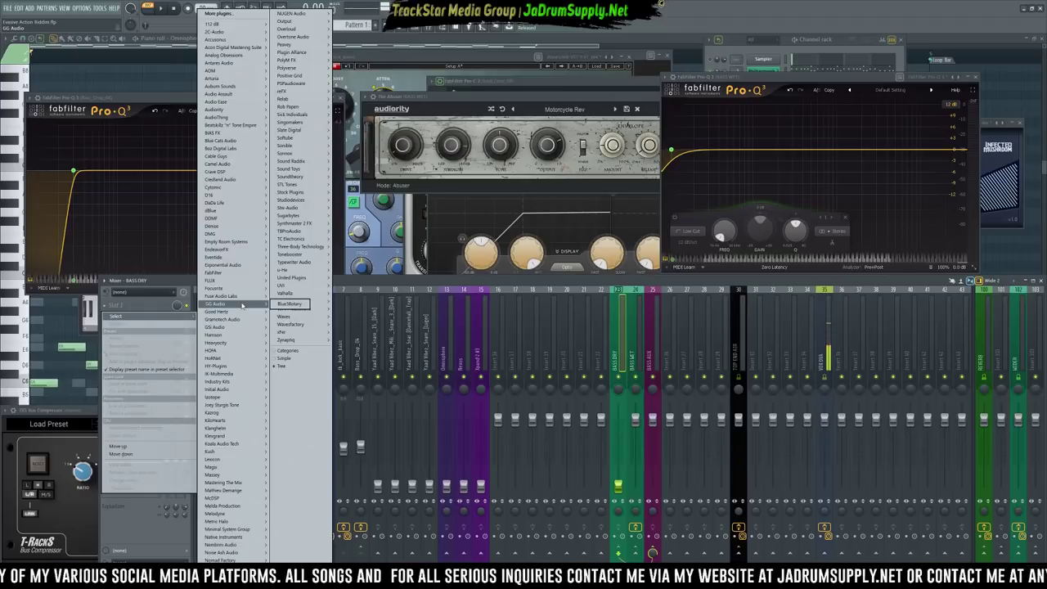
mouse_move(213, 320)
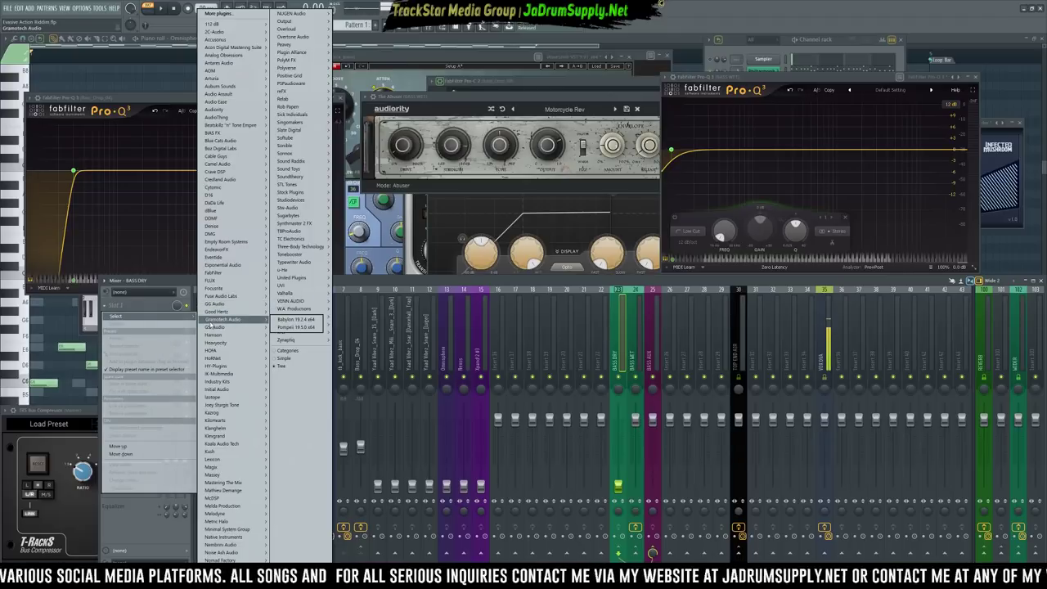
mouse_move(214, 391)
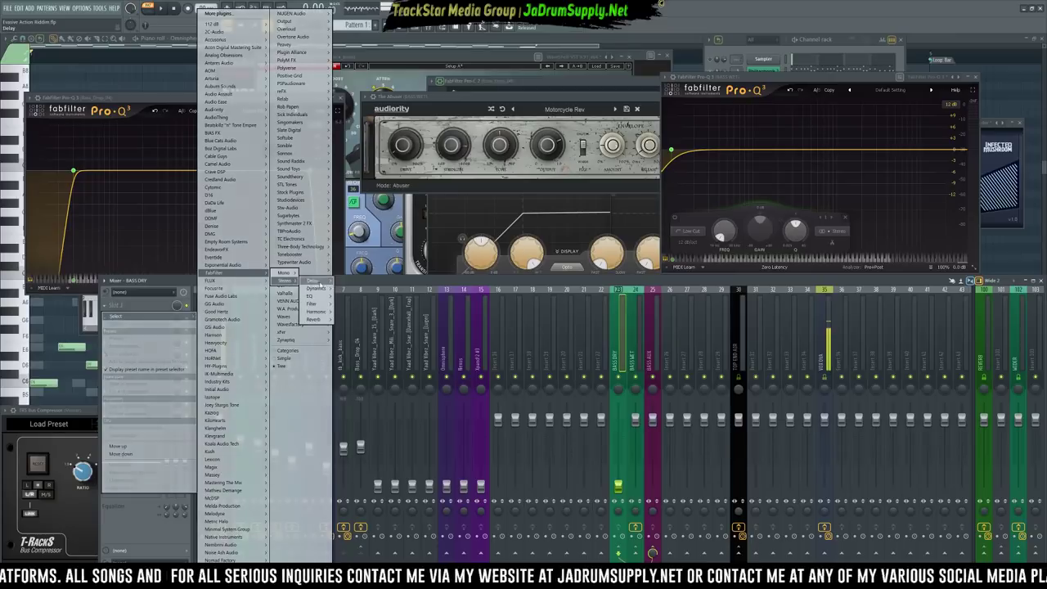
click(318, 297)
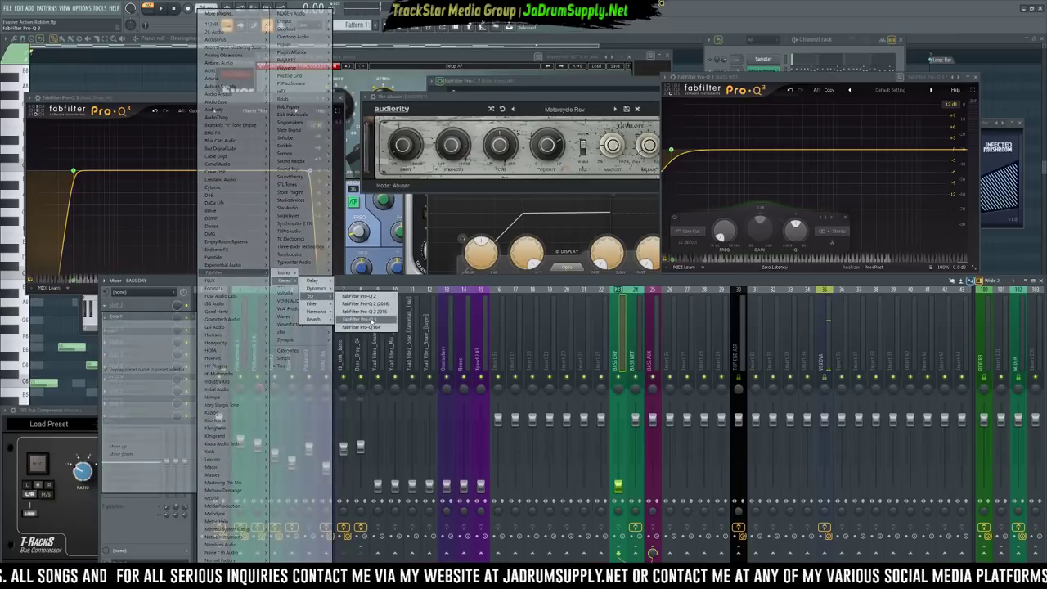
drag(220, 78, 557, 78)
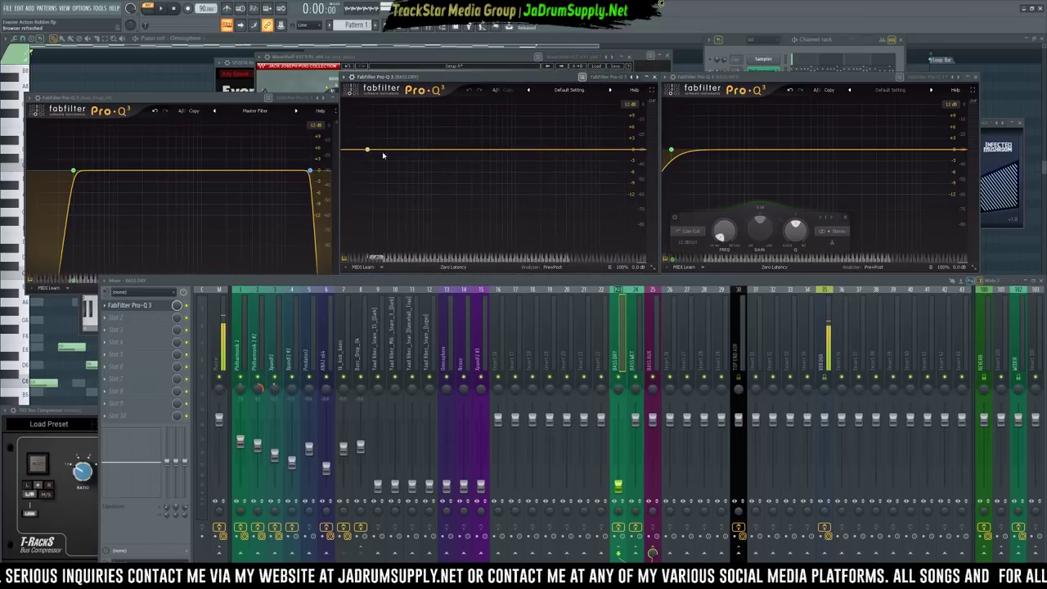
In the BASS DRY EQ, add a low cut at 30 Hz and an 18 dB/oct high cut at 2000 Hz
click(353, 152)
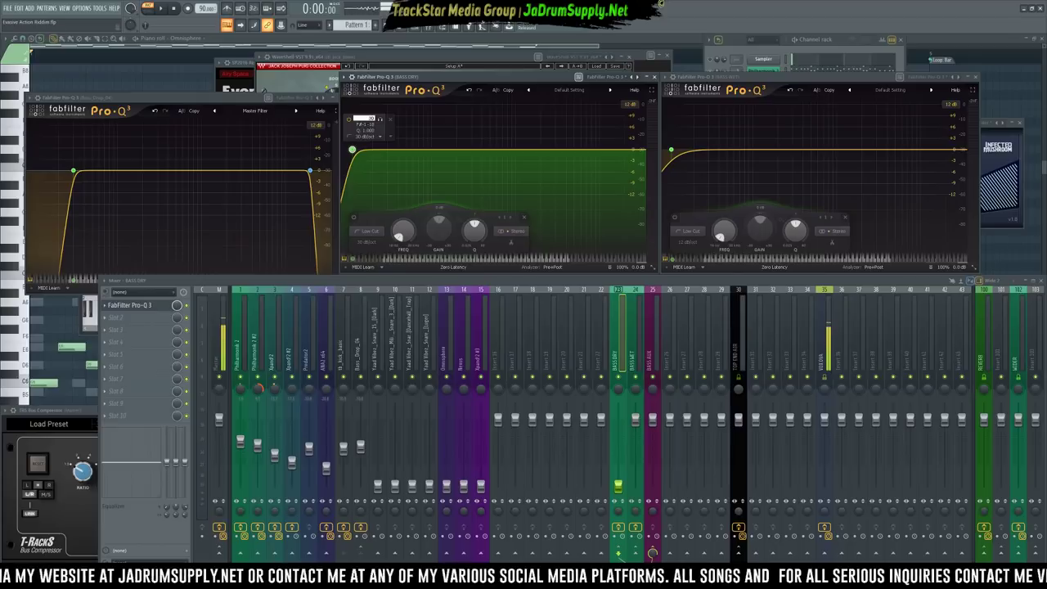
drag(352, 150, 387, 150)
click(621, 151)
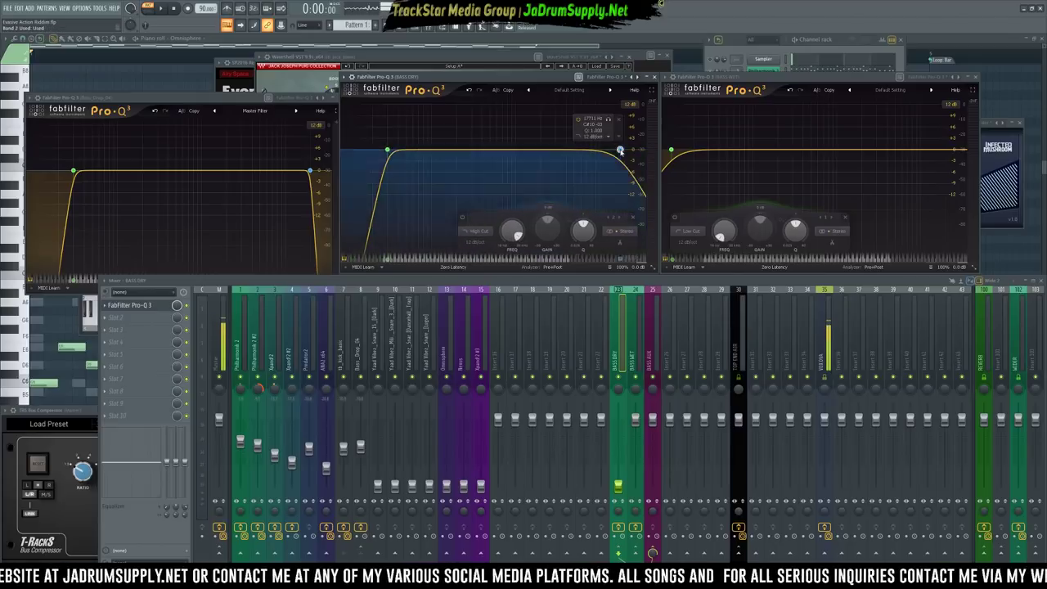
click(595, 136)
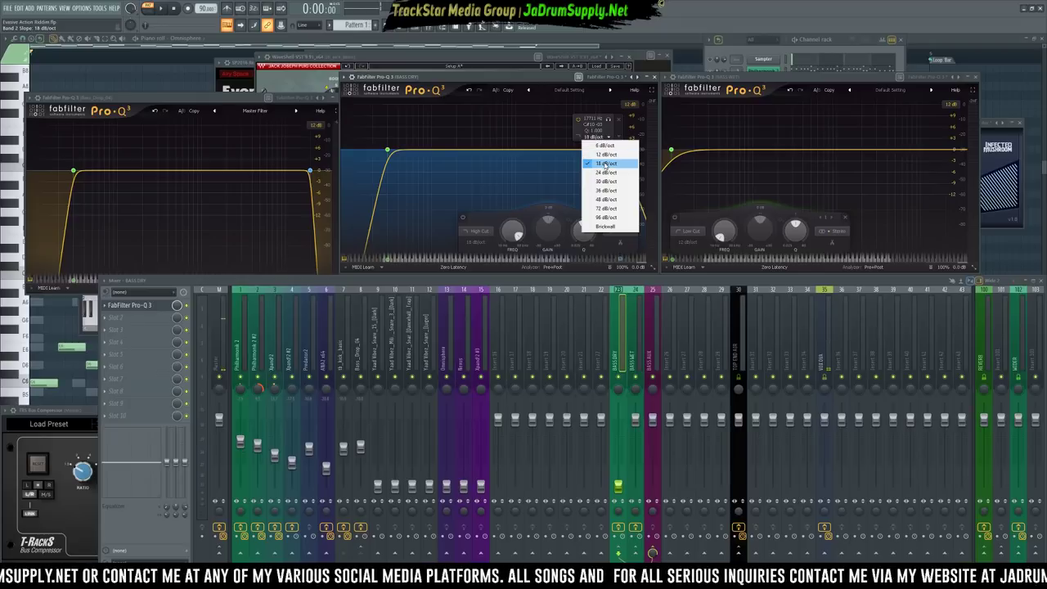
click(606, 172)
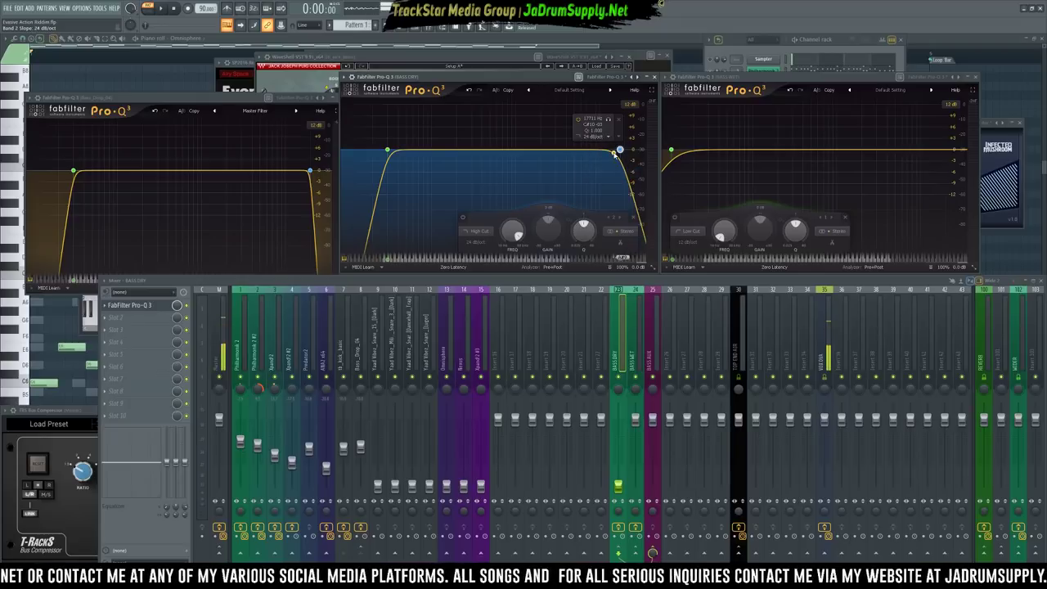
scroll(622, 152, down, 1)
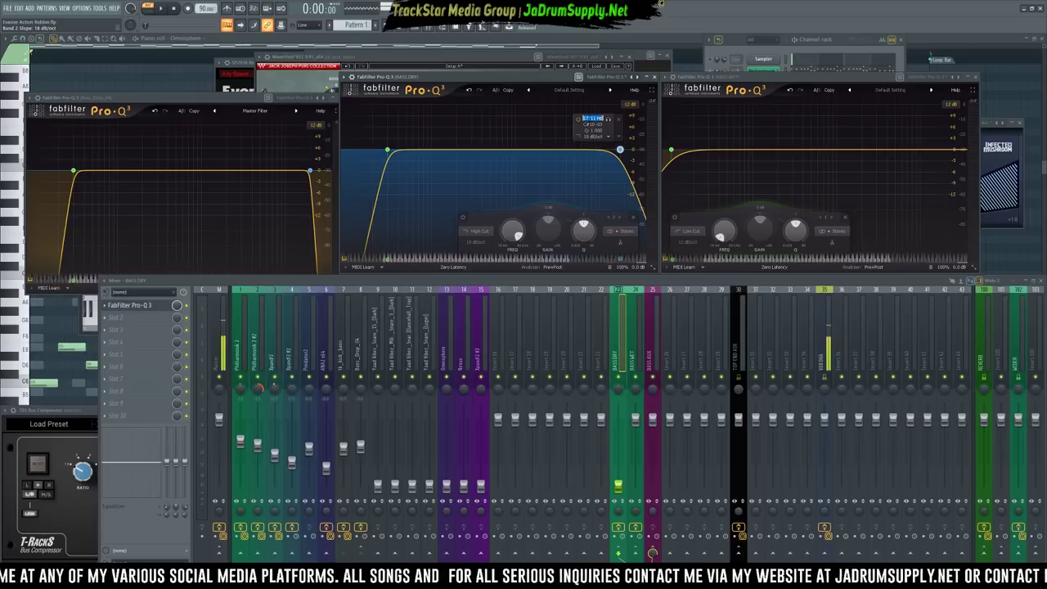
text(1)
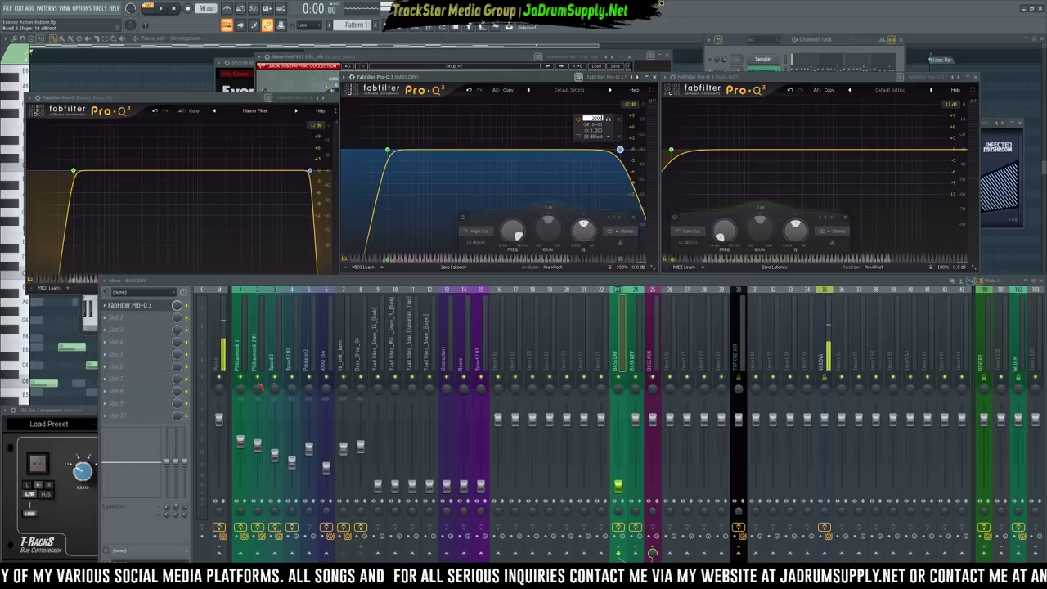
key(Return)
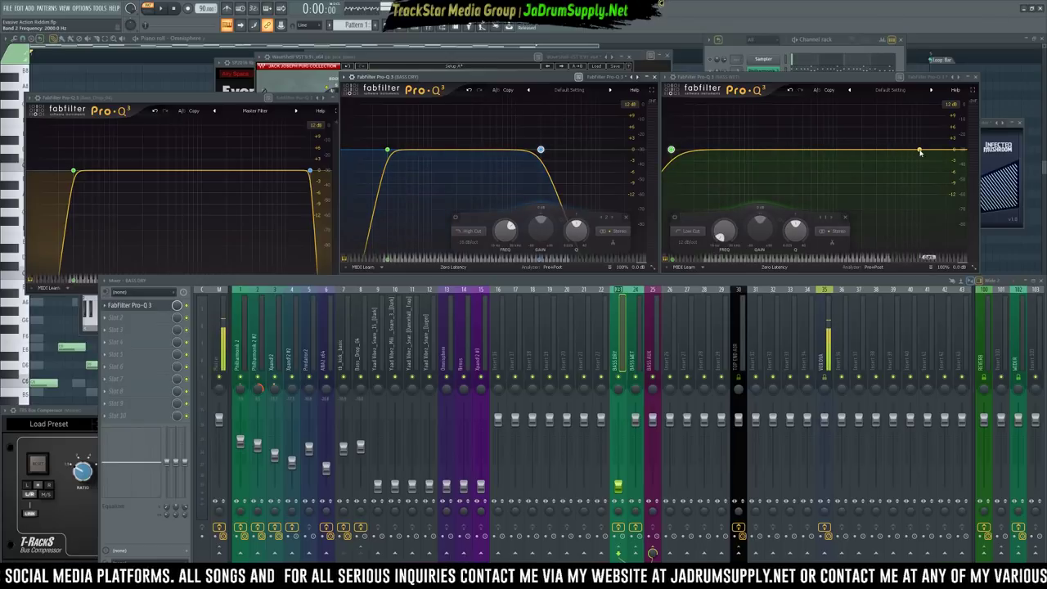
Set the BASS WET EQ's low cut frequency to 1800 Hz
double_click(684, 119)
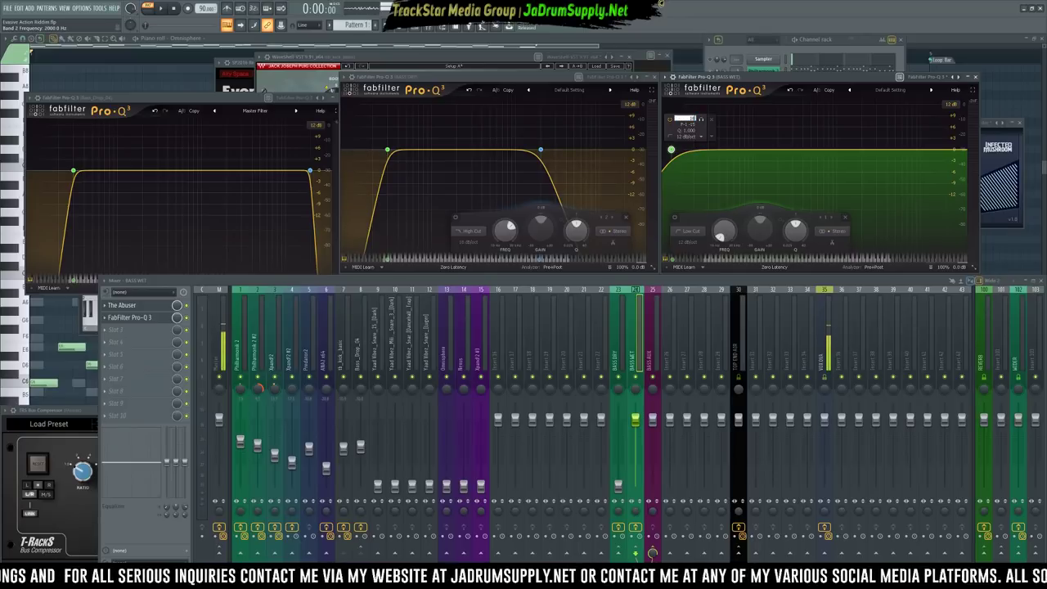
text(1800)
key(Return)
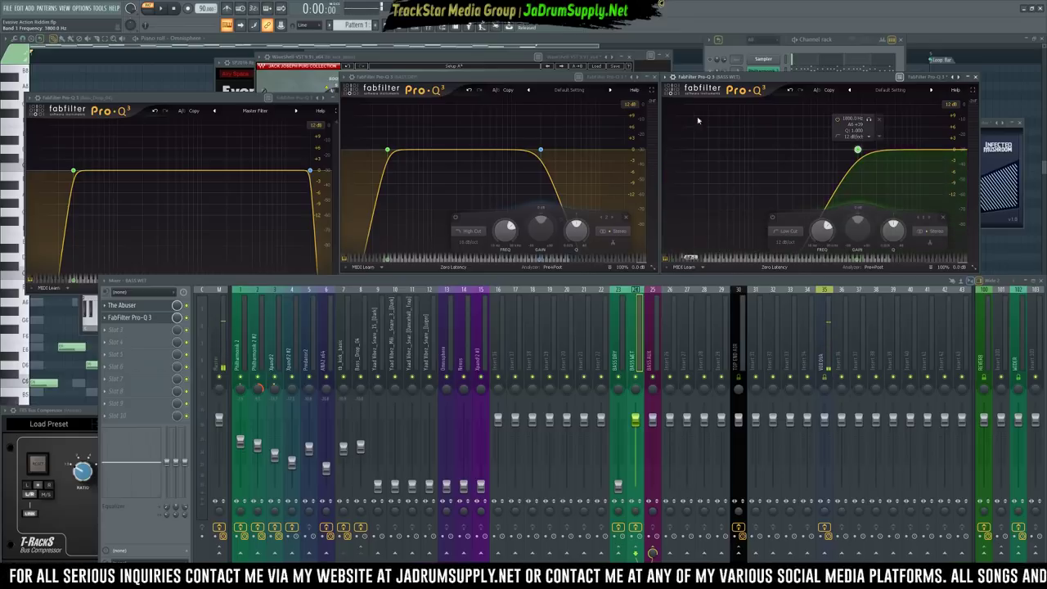
Play the beat, solo the bass on insert 8, and raise the BASS DRY fader back to the BASS WET fader's level
key(space)
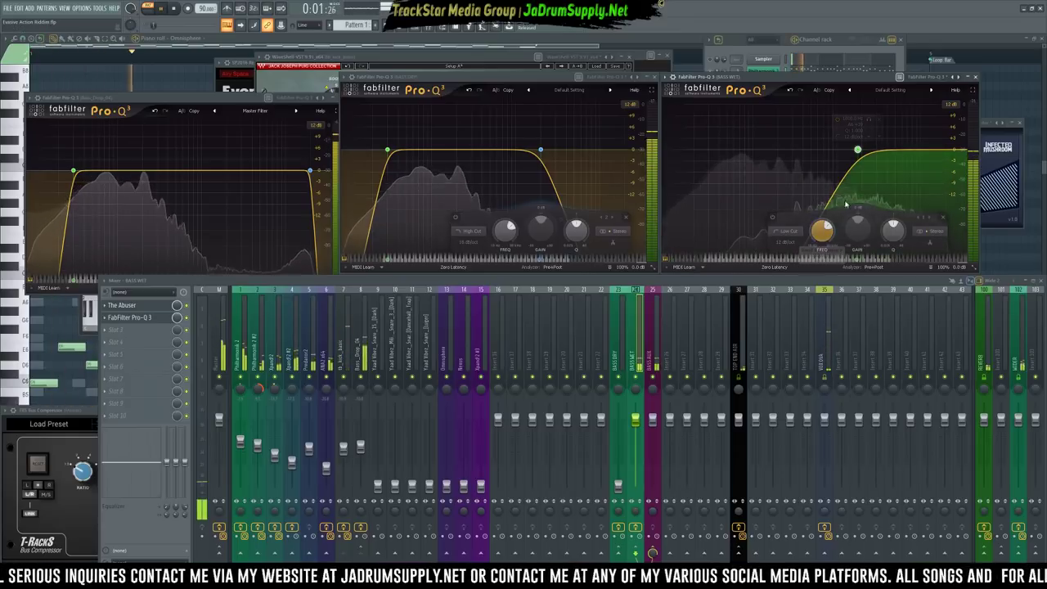
key(space)
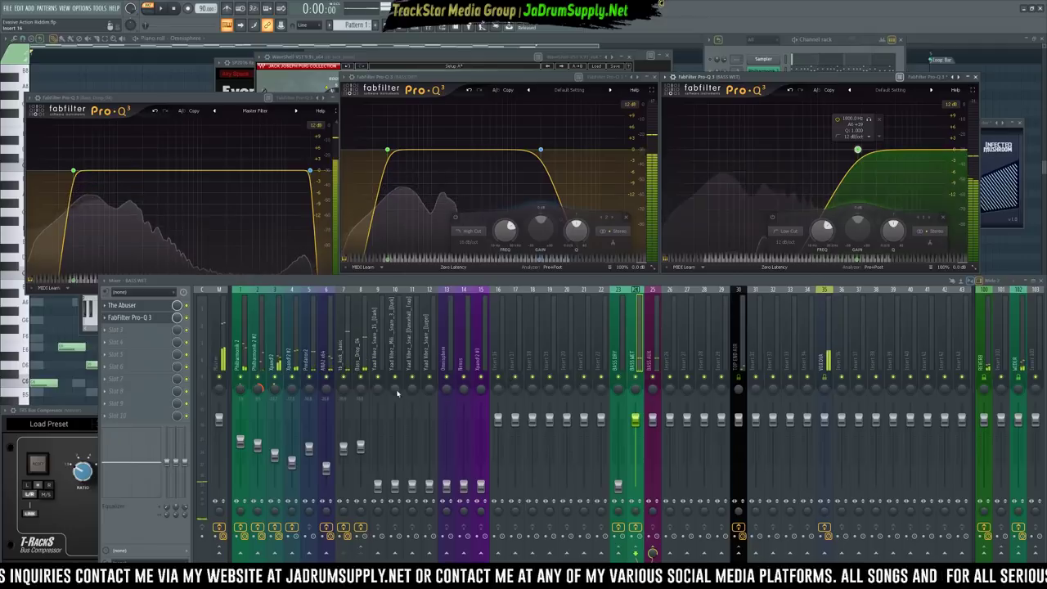
key(space)
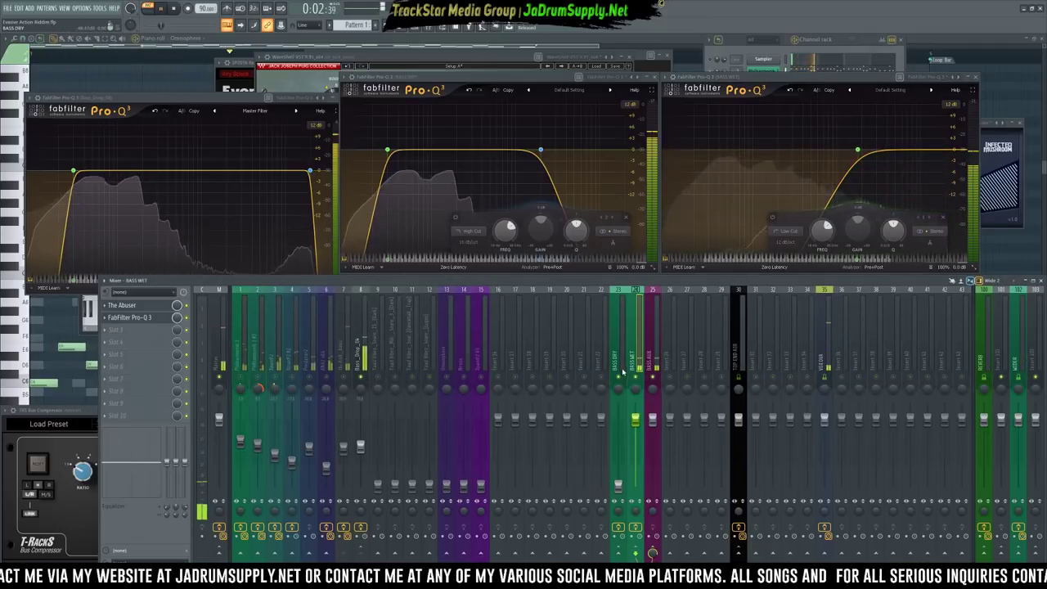
click(618, 487)
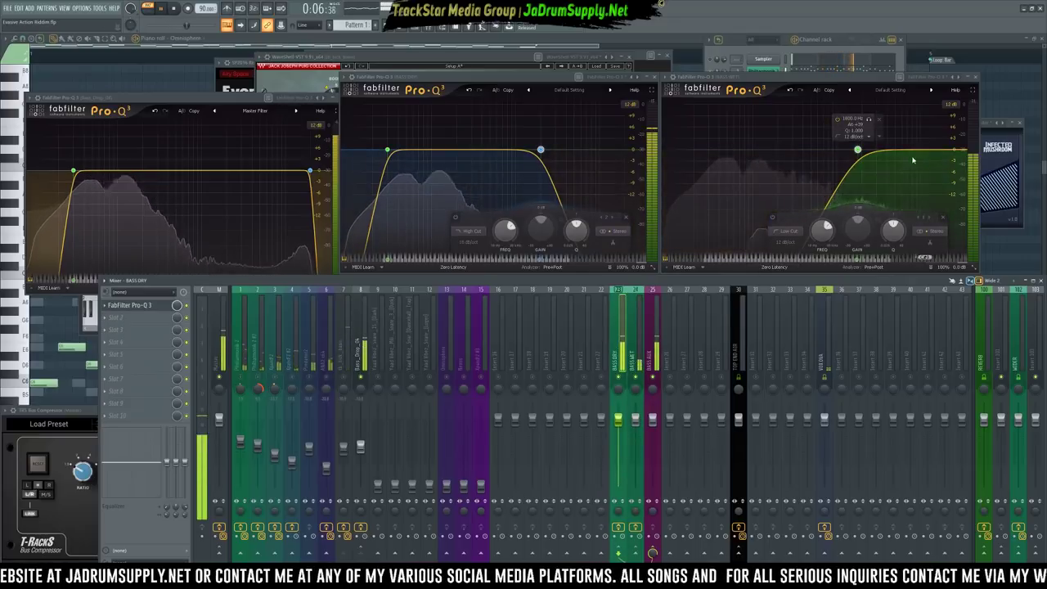
key(space)
Add a 36 dB/oct high cut at 15000 Hz to the BASS WET EQ
double_click(959, 152)
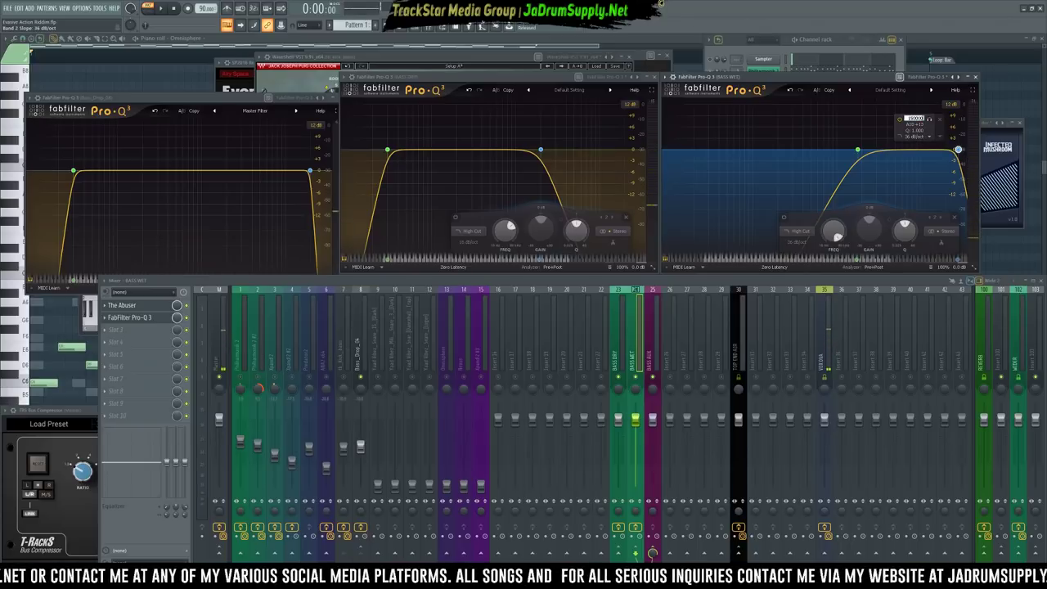
key(Return)
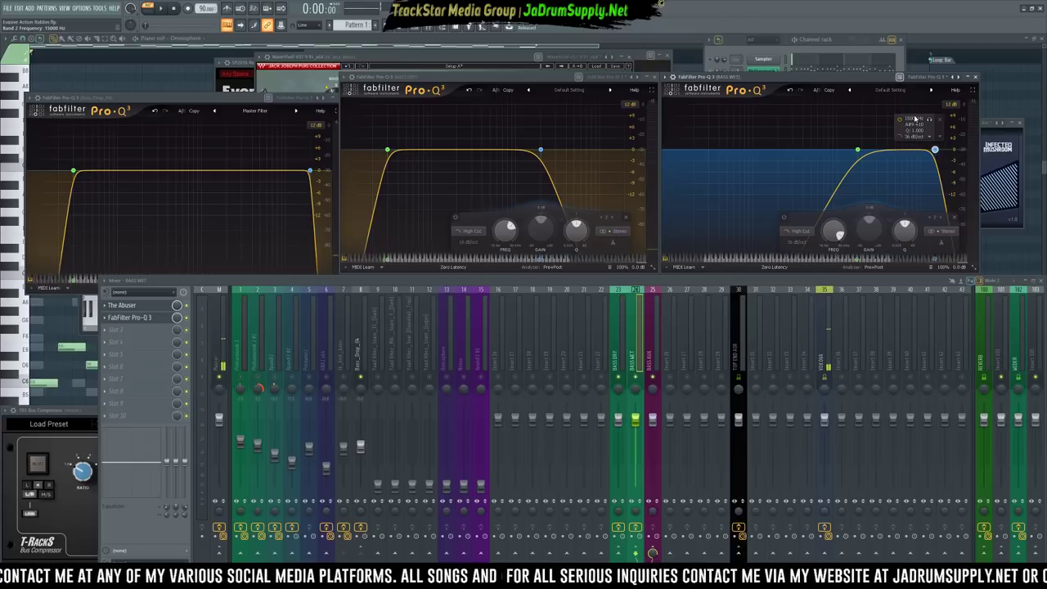
Lower the BASS WET EQ's low cut to about 1016 Hz during playback
key(space)
click(856, 149)
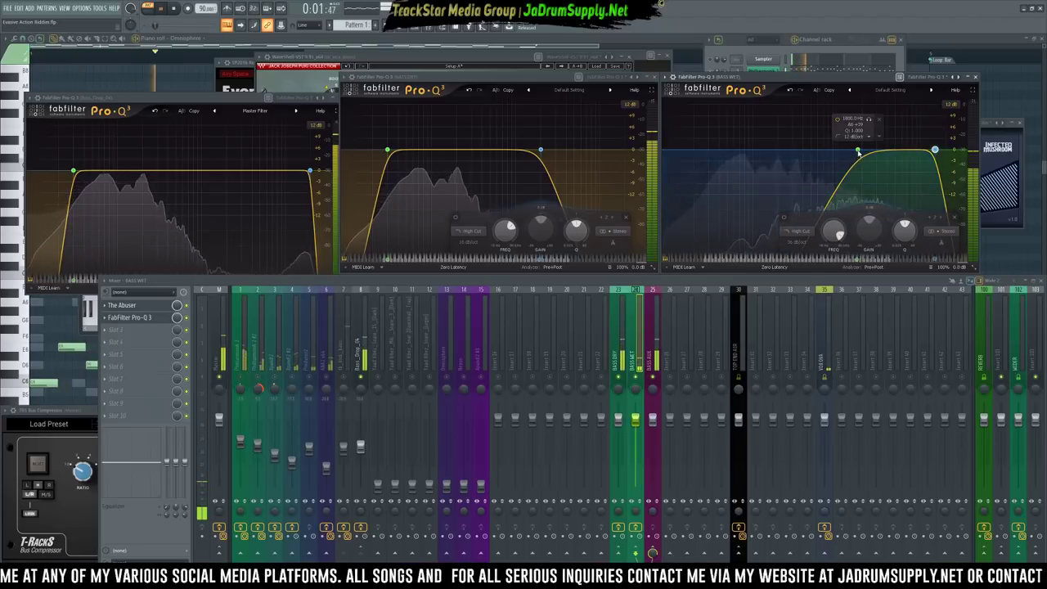
drag(854, 147, 837, 150)
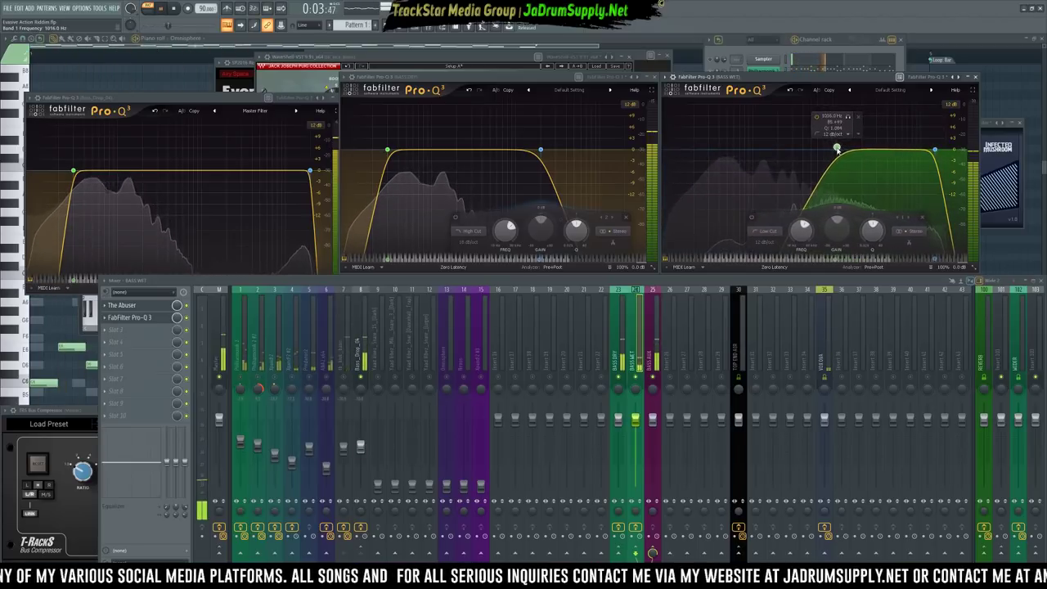
Soften the BASS WET low cut to 6 dB/oct and set the BASS DRY high cut to 12 dB/oct at about 476 Hz
scroll(836, 150, down, 3)
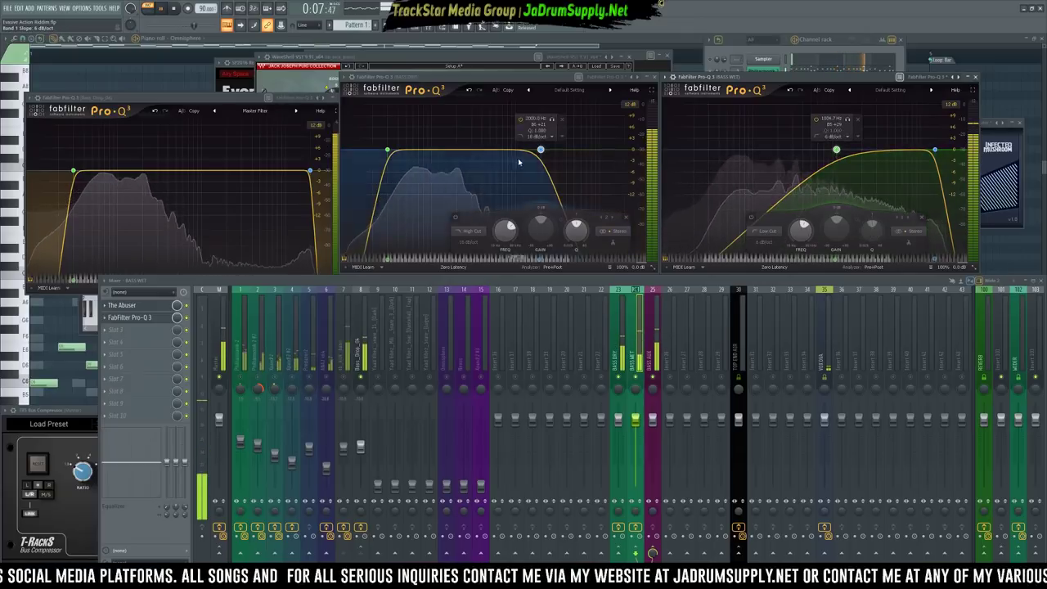
scroll(540, 152, down, 2)
drag(540, 151, 489, 147)
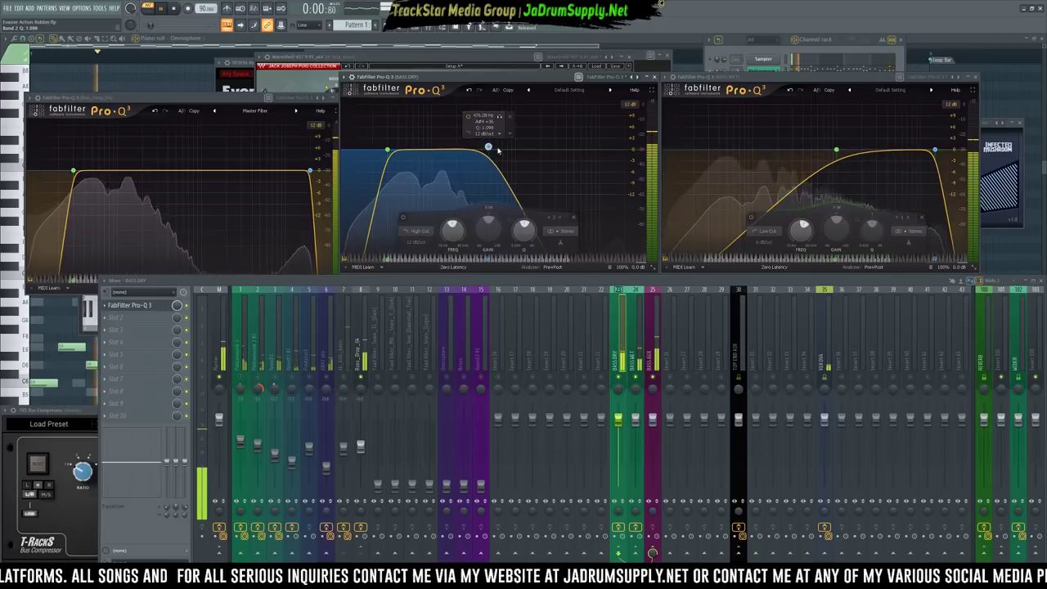
Lower the BASS WET EQ's 6 dB/oct low cut to about 554 Hz while checking it in playback
click(838, 151)
drag(838, 150, 835, 149)
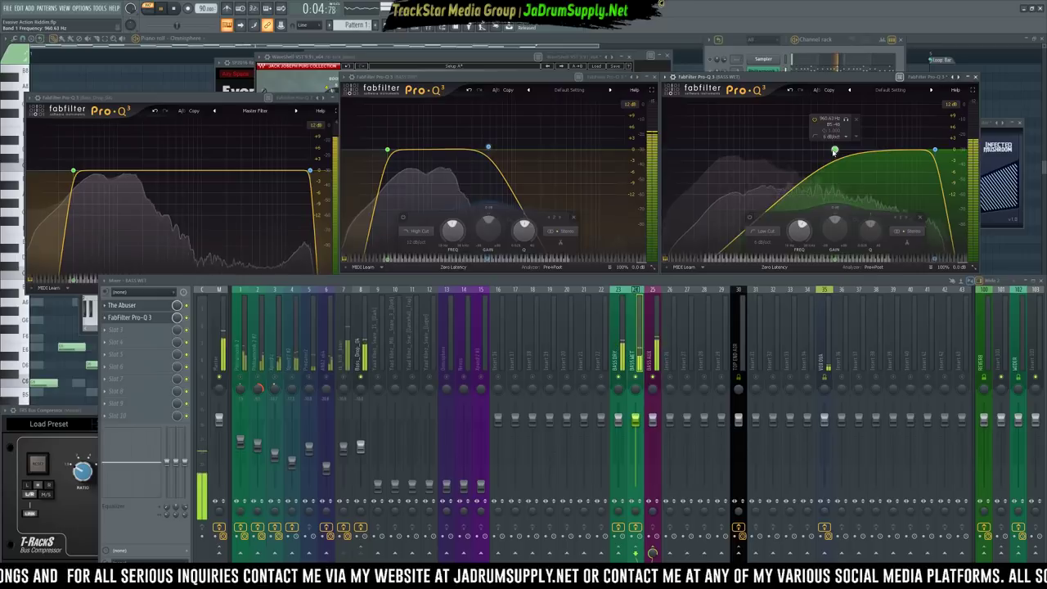
scroll(834, 151, up, 3)
scroll(834, 151, down, 2)
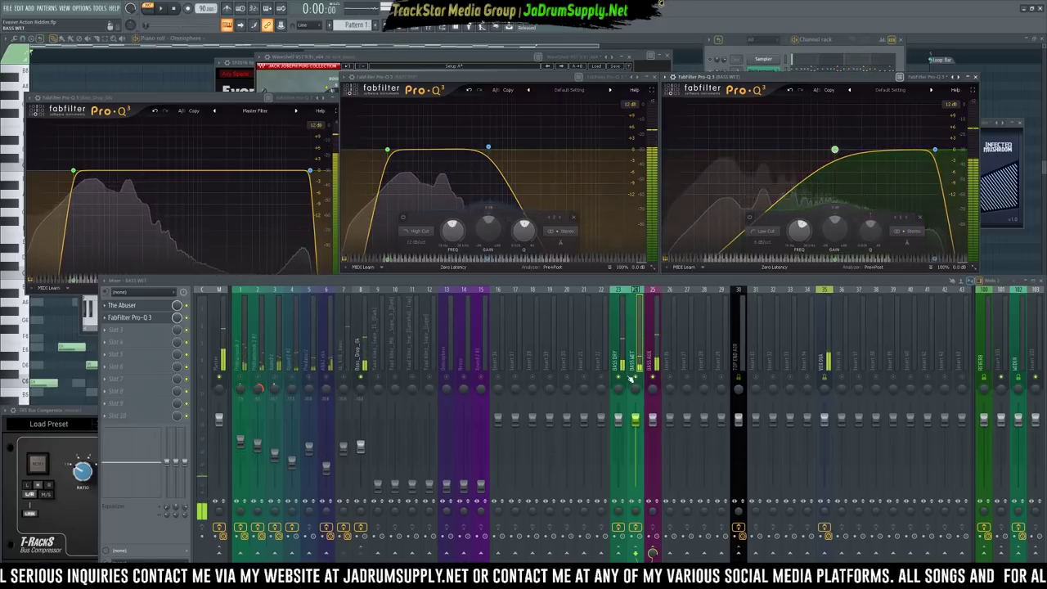
key(space)
mouse_move(835, 152)
drag(835, 151, 815, 150)
key(space)
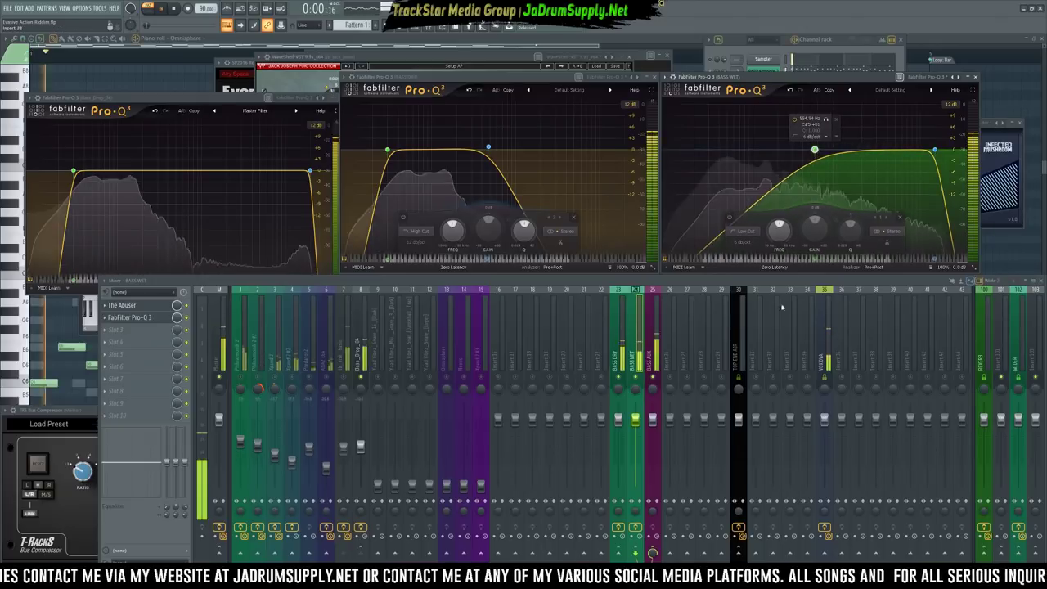
Pull the BASS WET fader all the way down and insert the Waves L2 Ultramaximizer on the BASS AUX track
drag(635, 421, 644, 456)
click(652, 356)
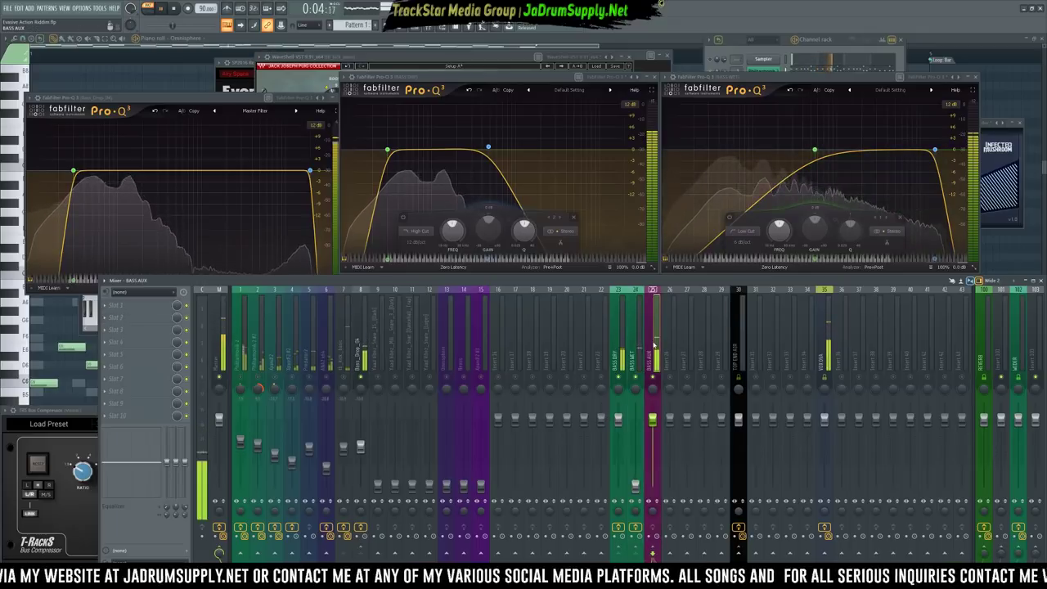
click(138, 307)
mouse_move(147, 316)
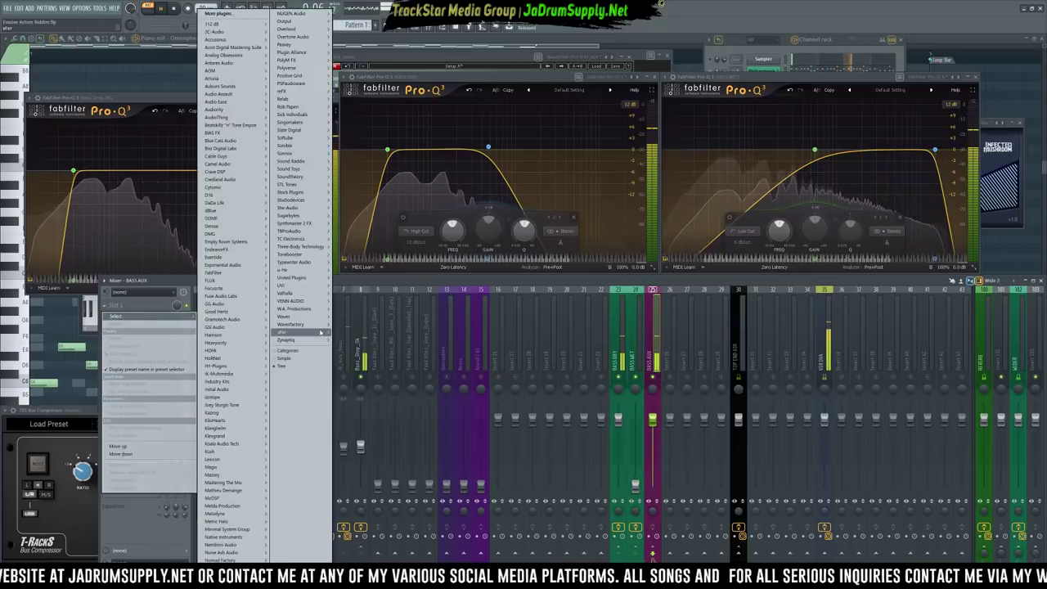
mouse_move(284, 317)
click(360, 316)
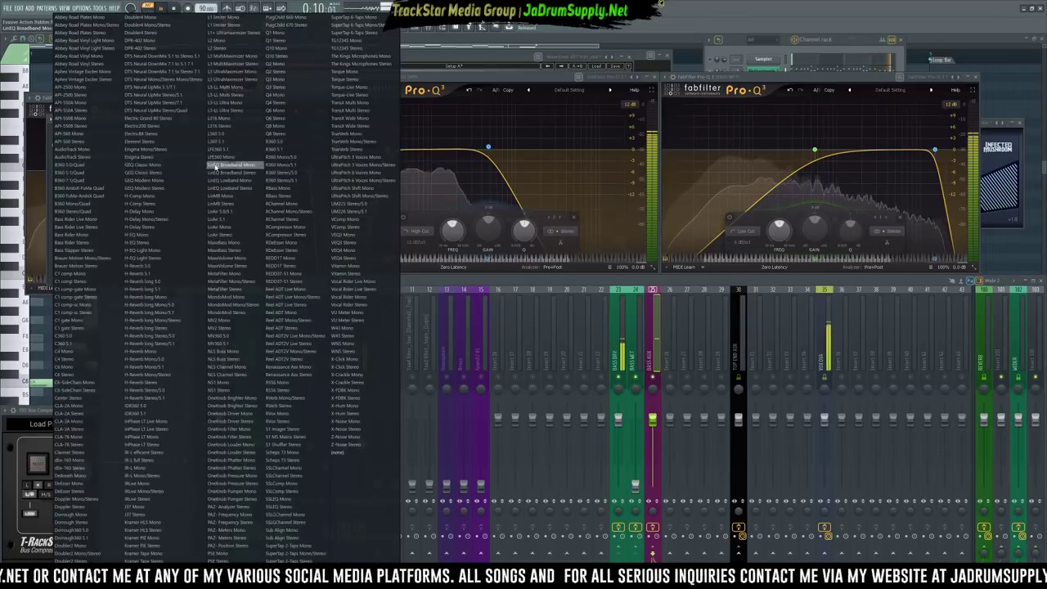
click(217, 48)
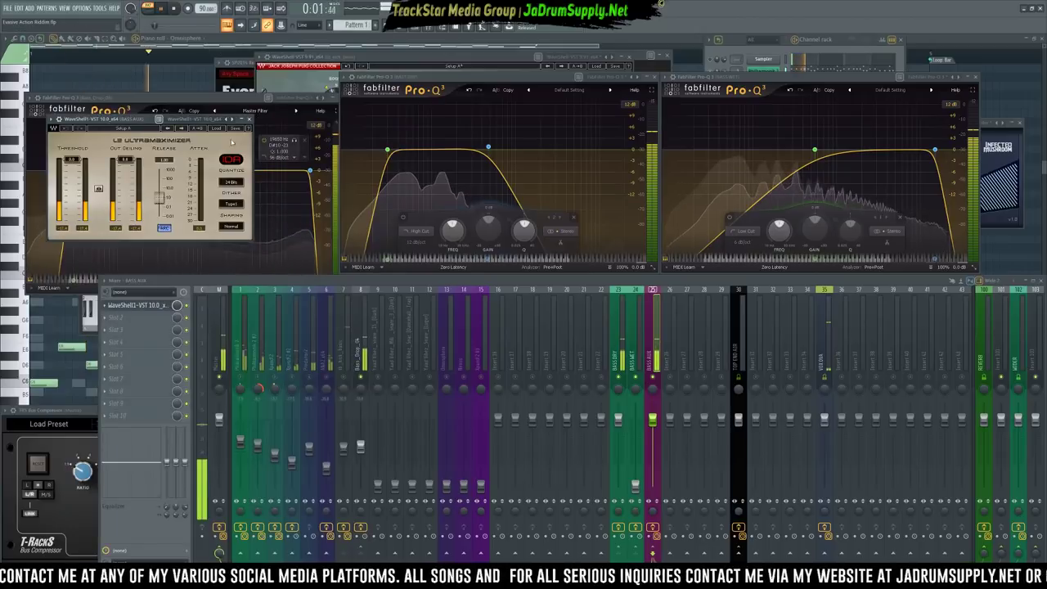
drag(135, 121, 688, 148)
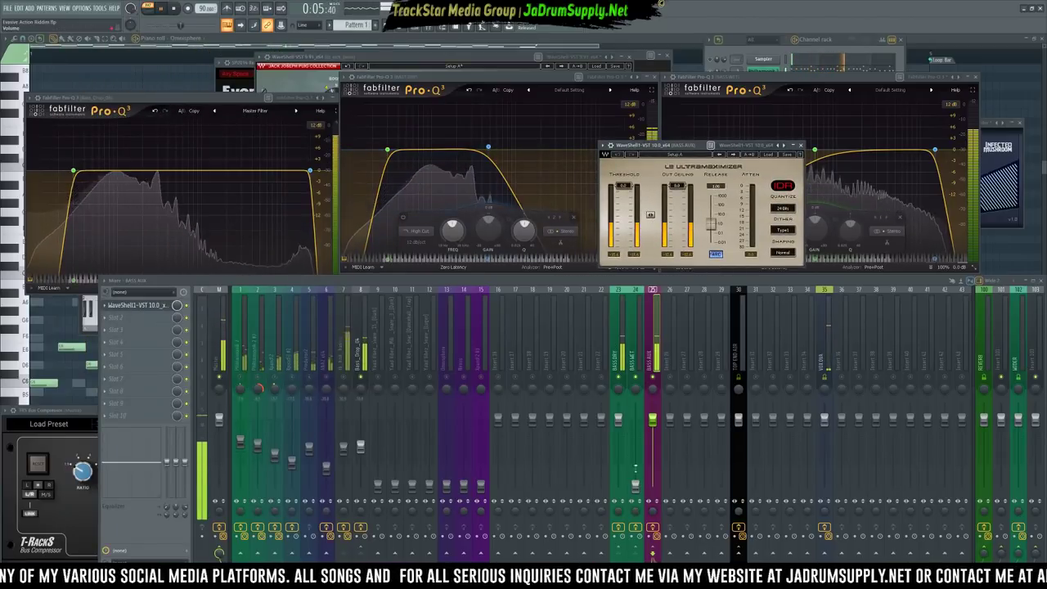
Set the L2's threshold to -20 dB and out ceiling to -18 dB, turn off automatic release control, and shorten the release
drag(651, 215, 650, 215)
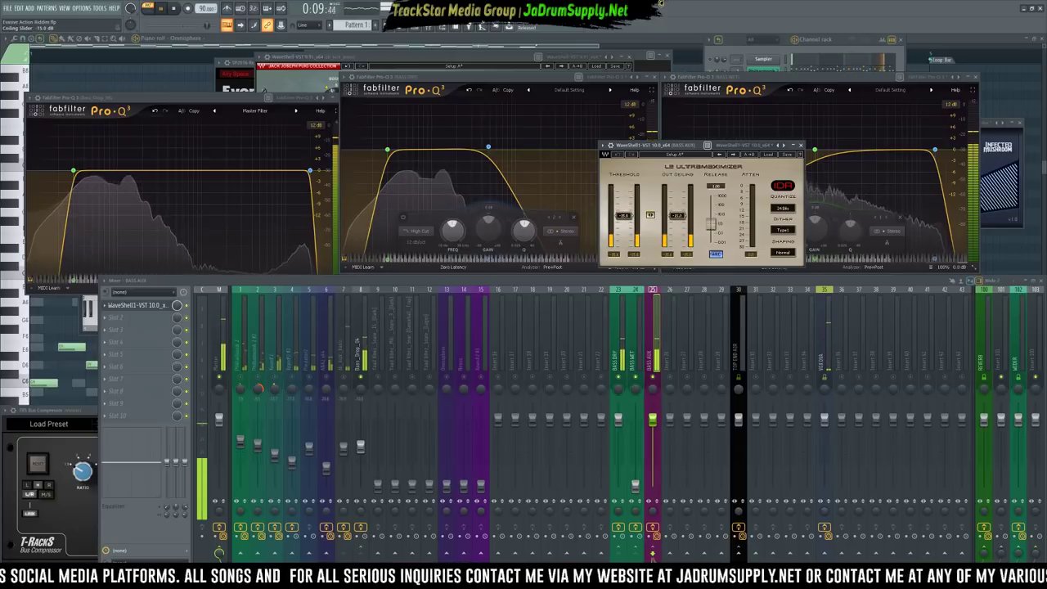
drag(650, 215, 650, 224)
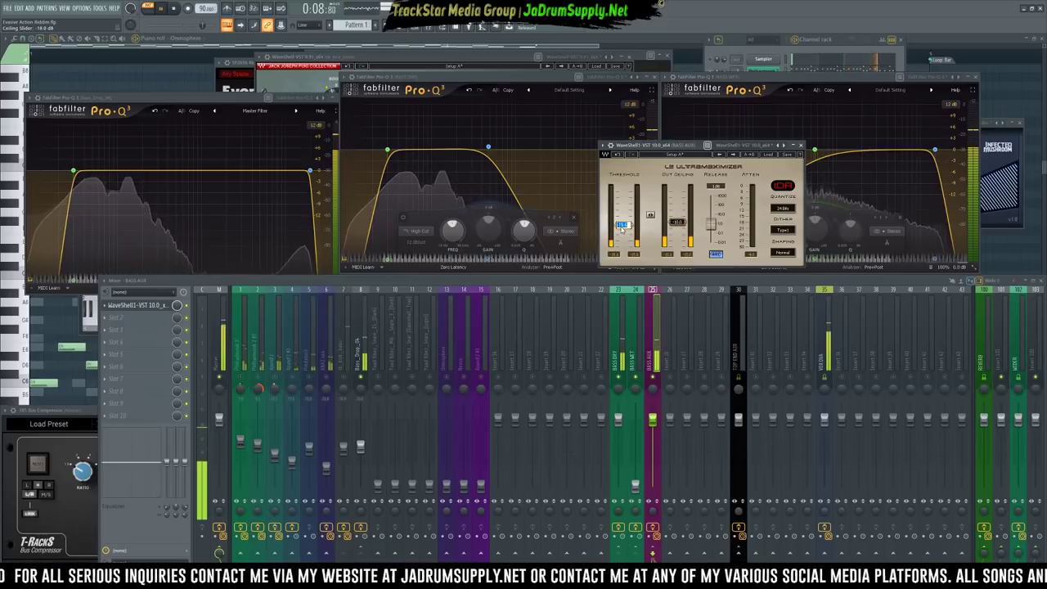
text(-20)
key(Return)
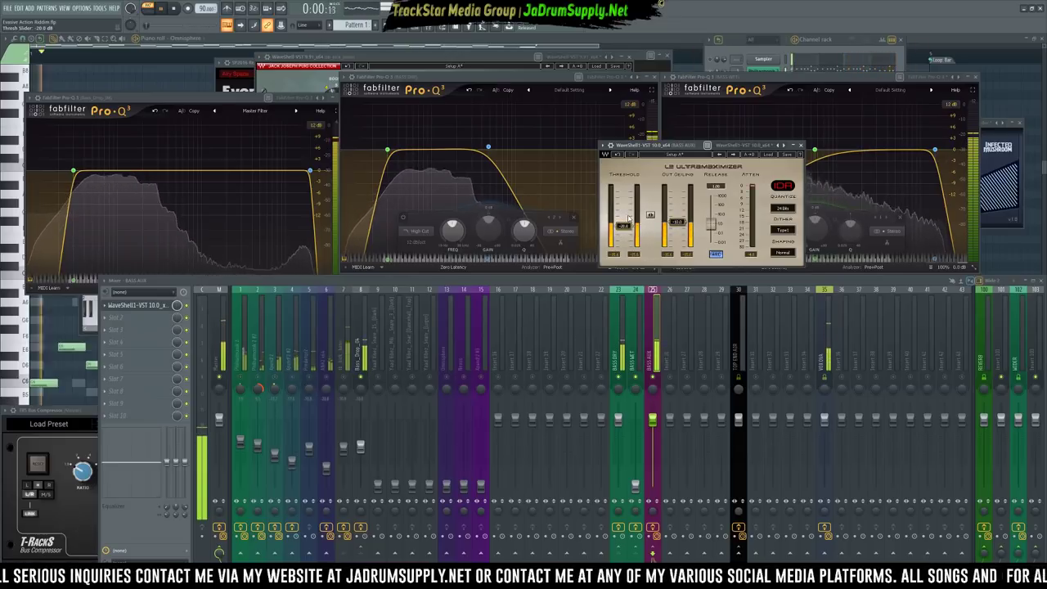
click(716, 254)
drag(710, 224, 713, 242)
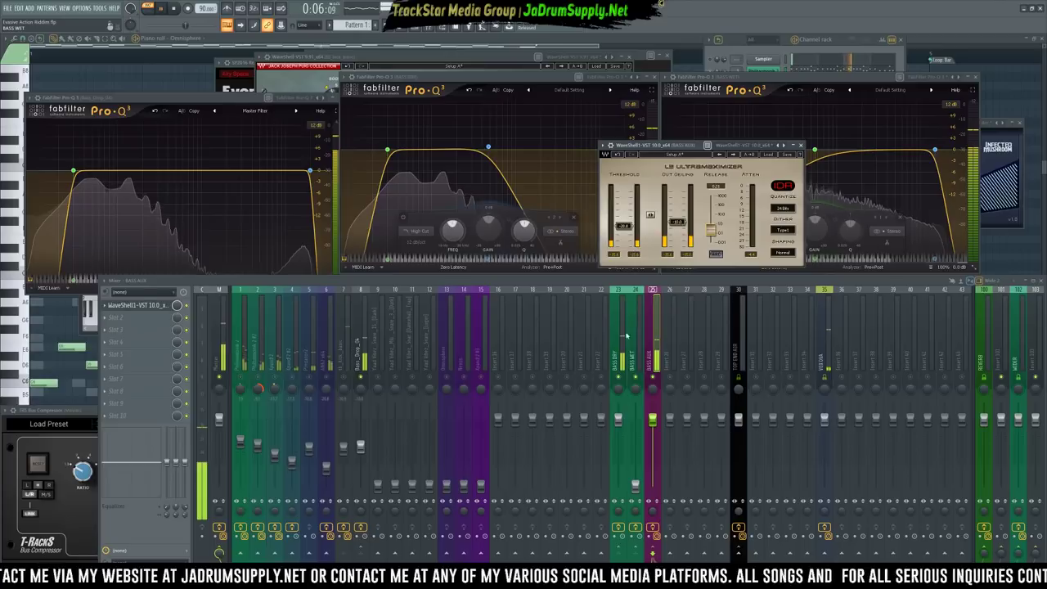
Raise the BASS WET fader partway, stop playback, and add Soundtoys MicroShift after the track's EQ
click(635, 486)
drag(635, 486, 635, 460)
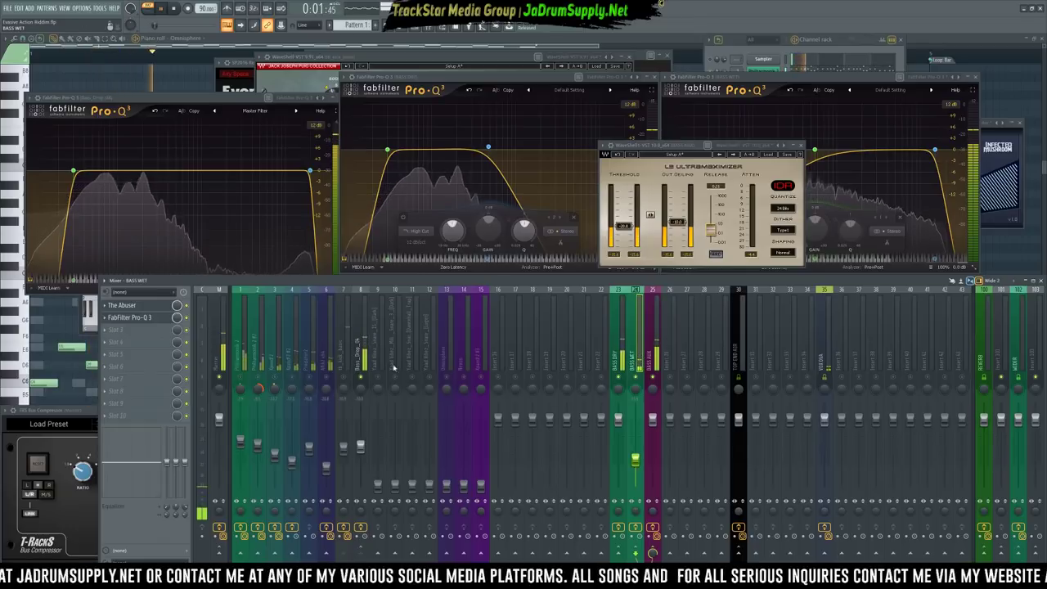
key(space)
click(172, 328)
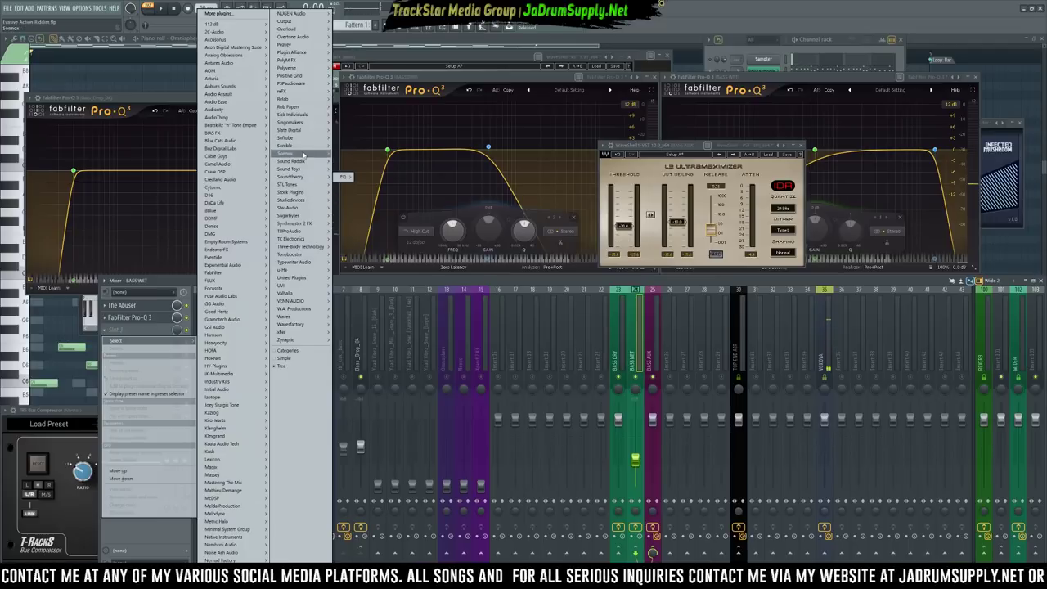
mouse_move(302, 194)
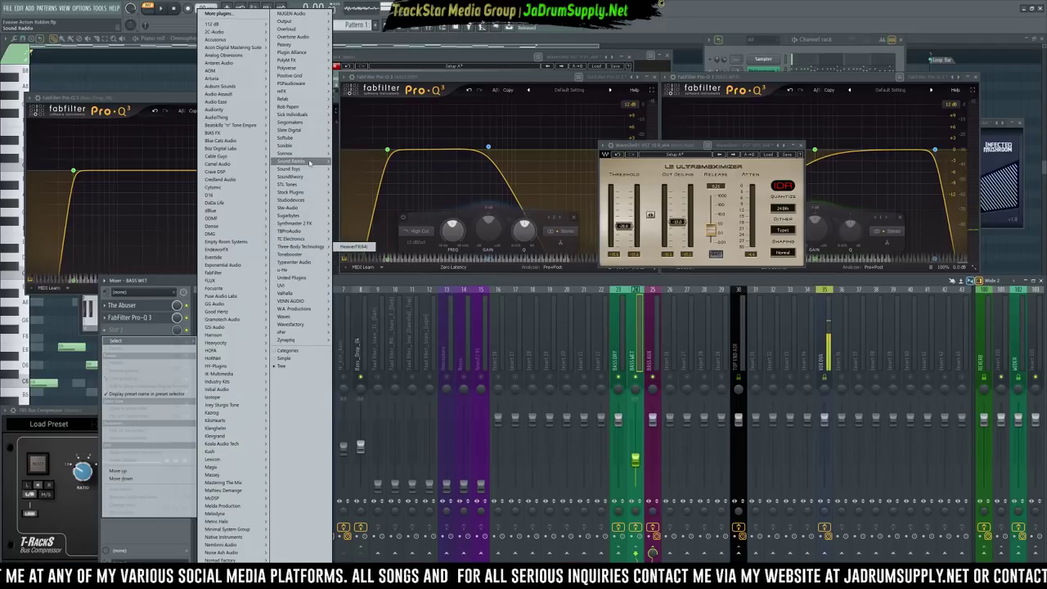
mouse_move(299, 168)
mouse_move(360, 208)
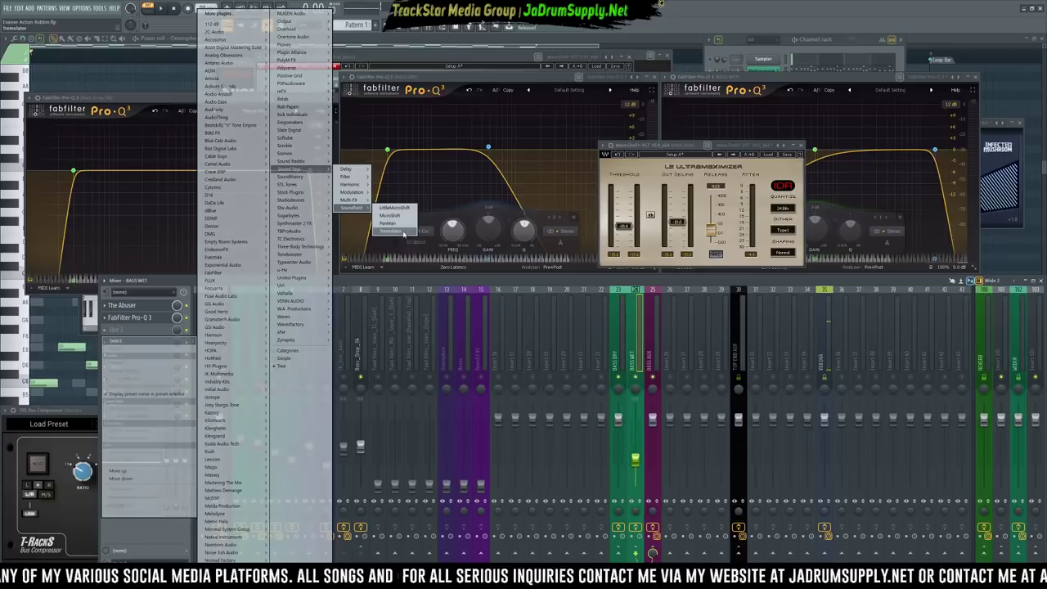
click(390, 215)
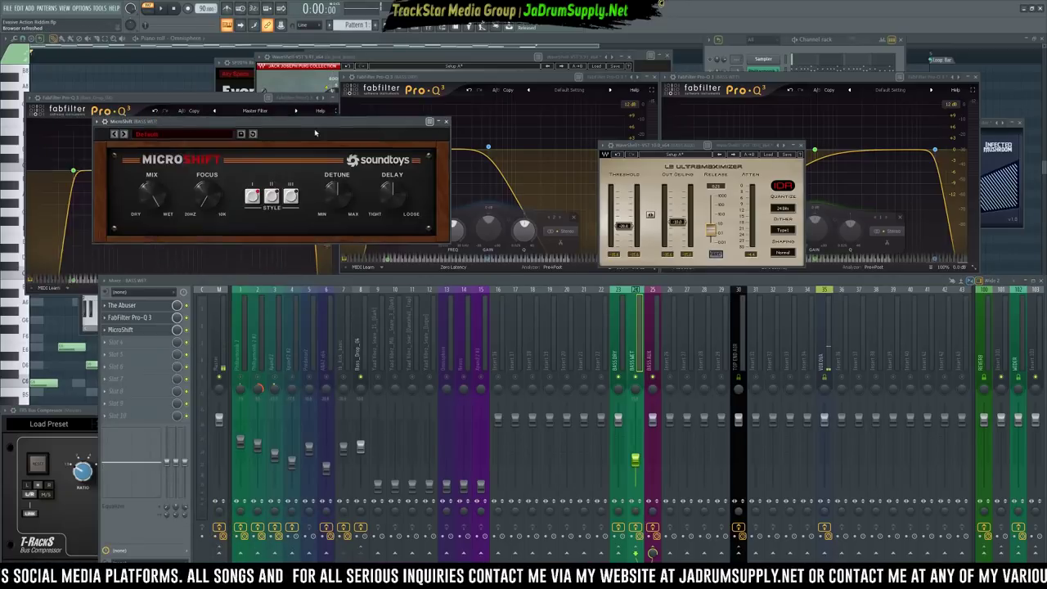
Mute the BASS DRY track and play the beat to audition MicroShift on BASS WET
click(618, 377)
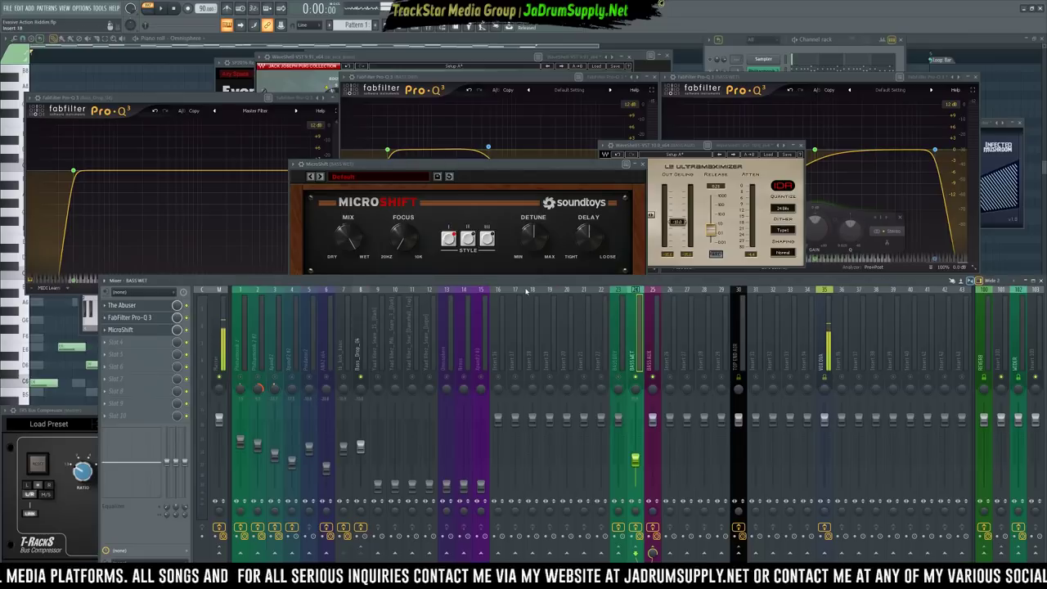
key(space)
drag(461, 179, 483, 142)
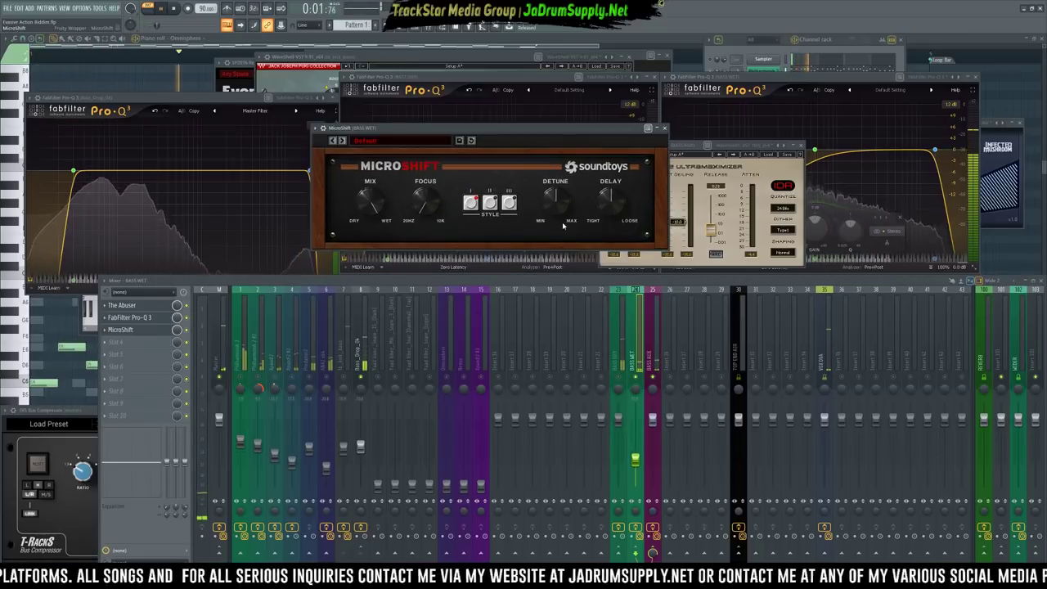
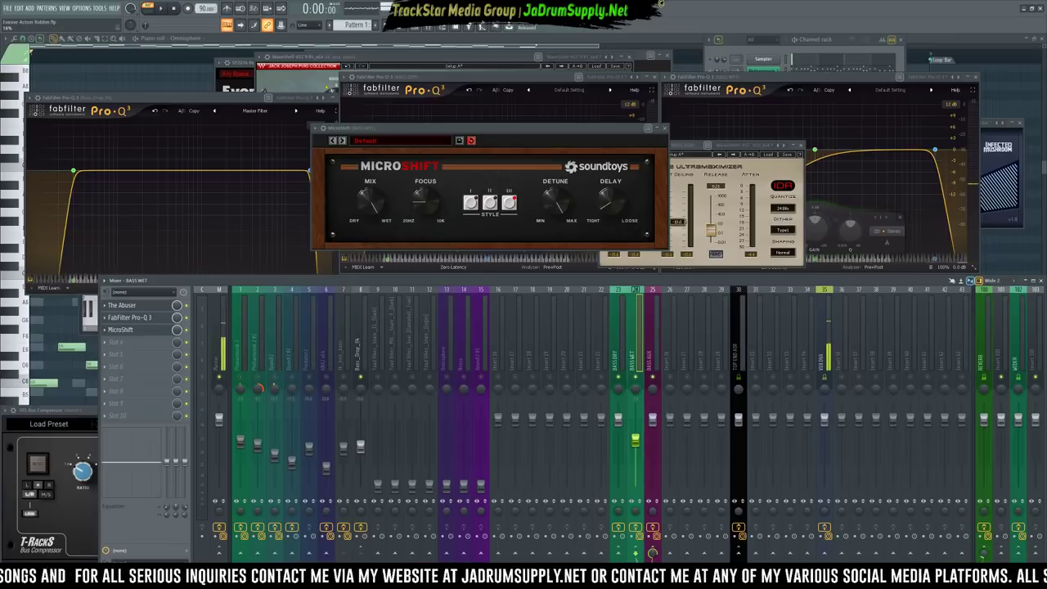
Play the beat and add FabFilter Pro-C 2 after the L2 on the BASS AUX track
key(space)
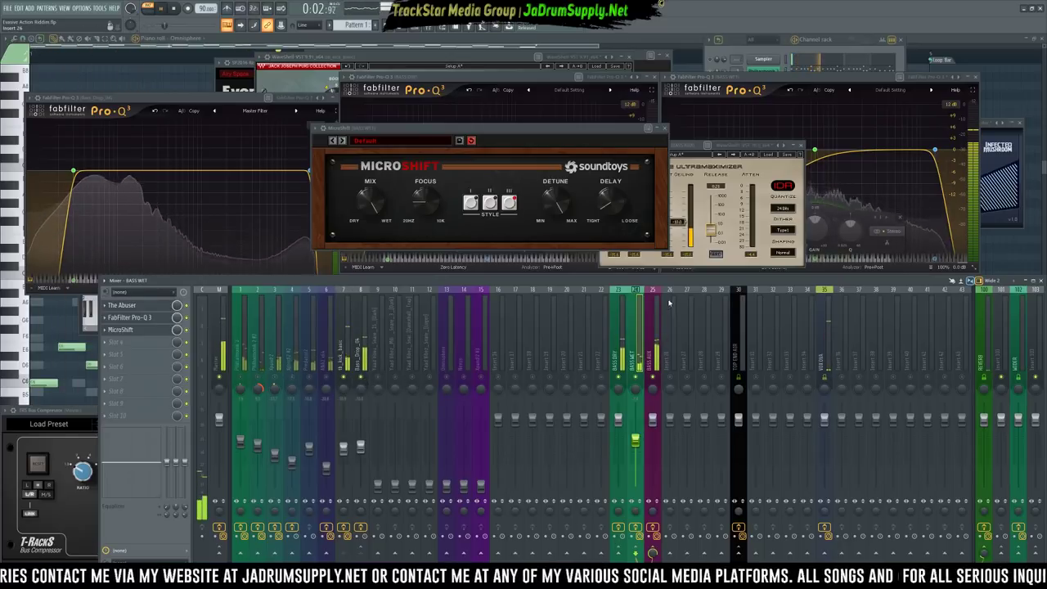
click(655, 341)
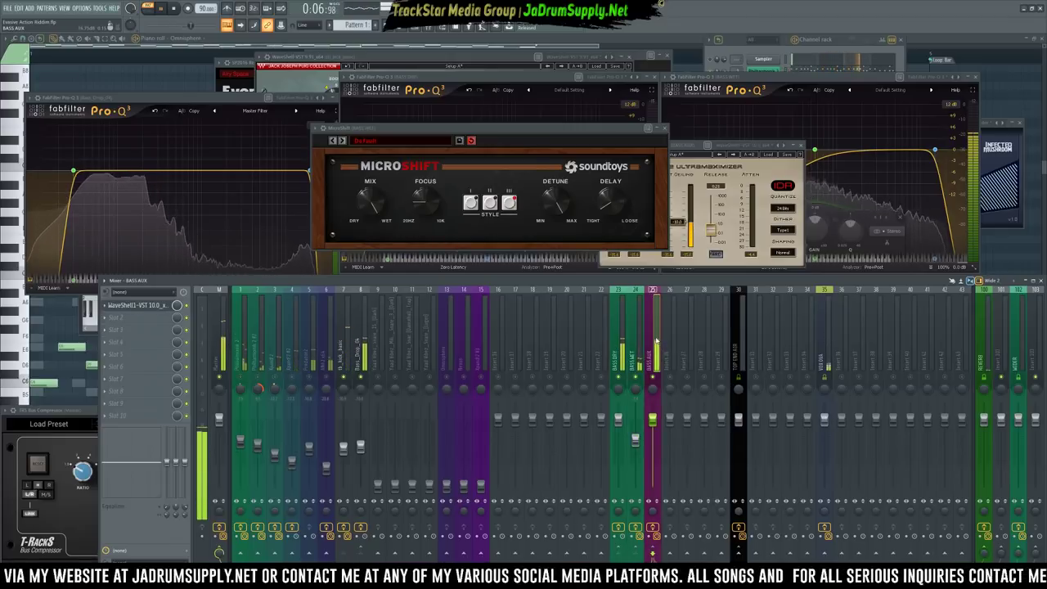
click(141, 319)
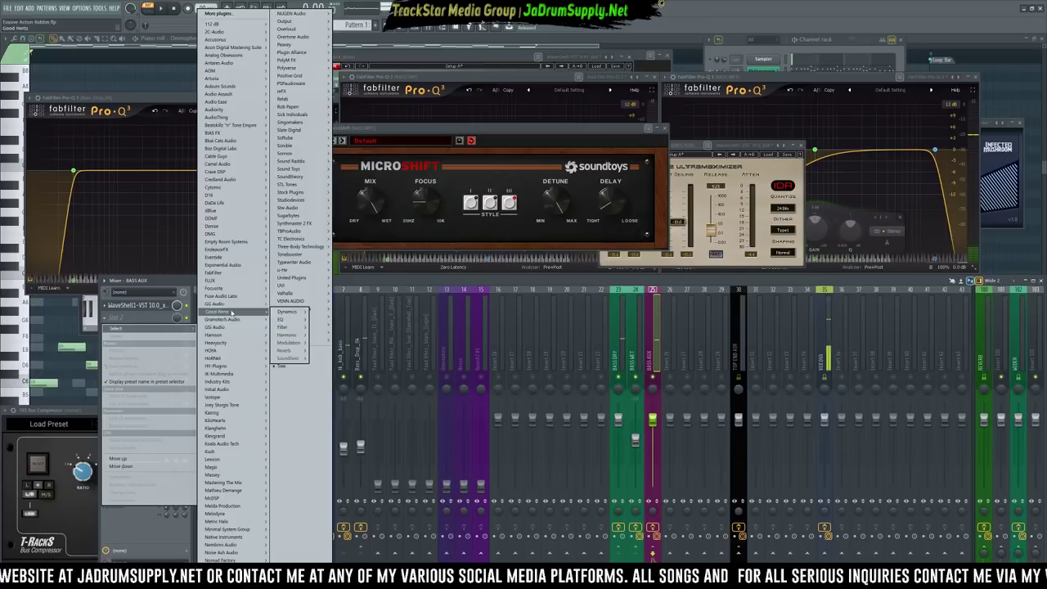
mouse_move(245, 279)
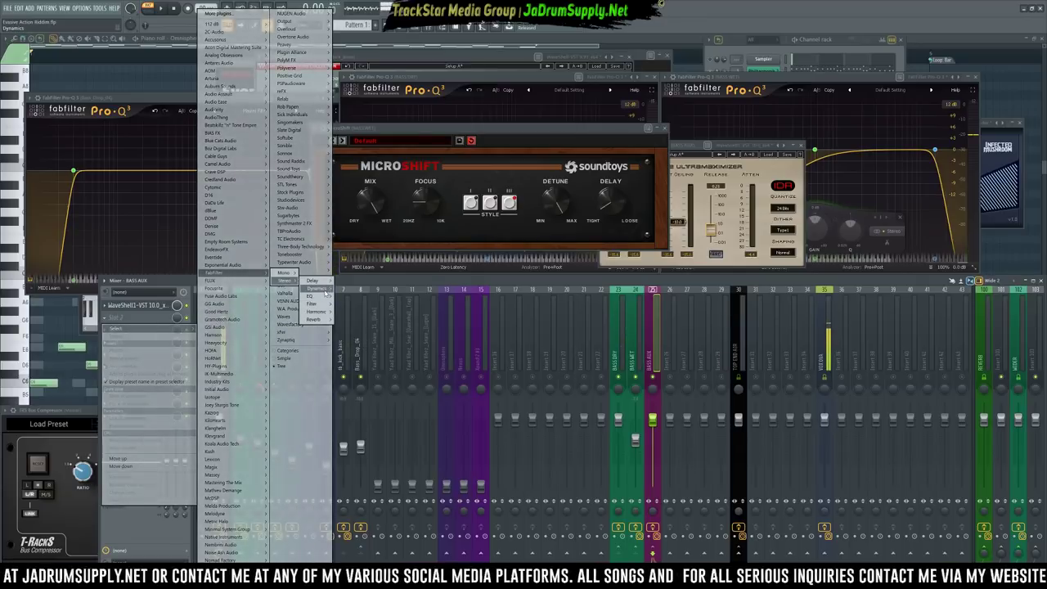
click(375, 295)
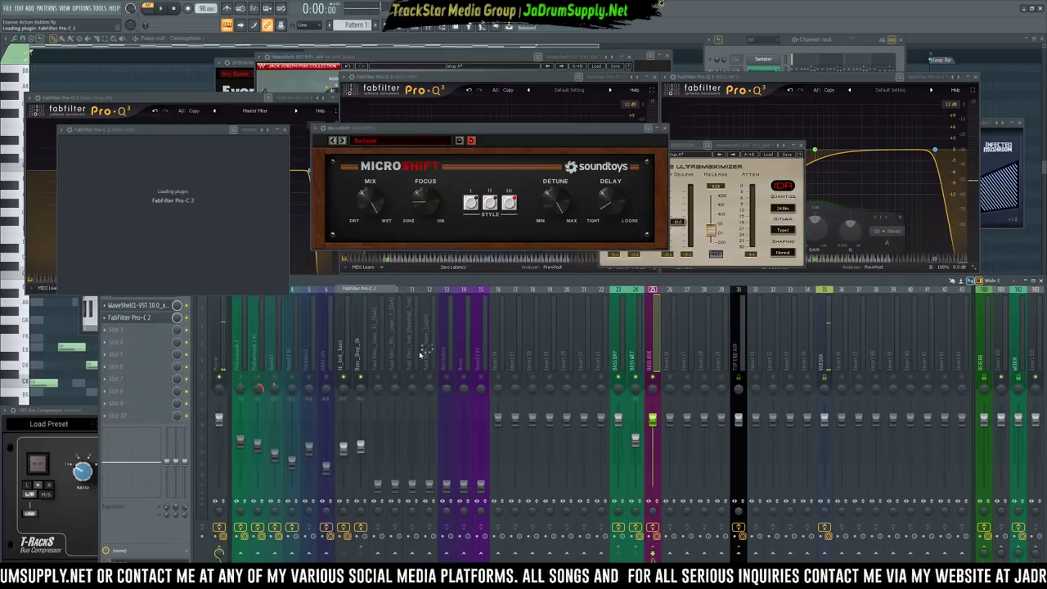
Delete the FabFilter Pro-C 2 compressor from the bass track on insert 8
click(447, 351)
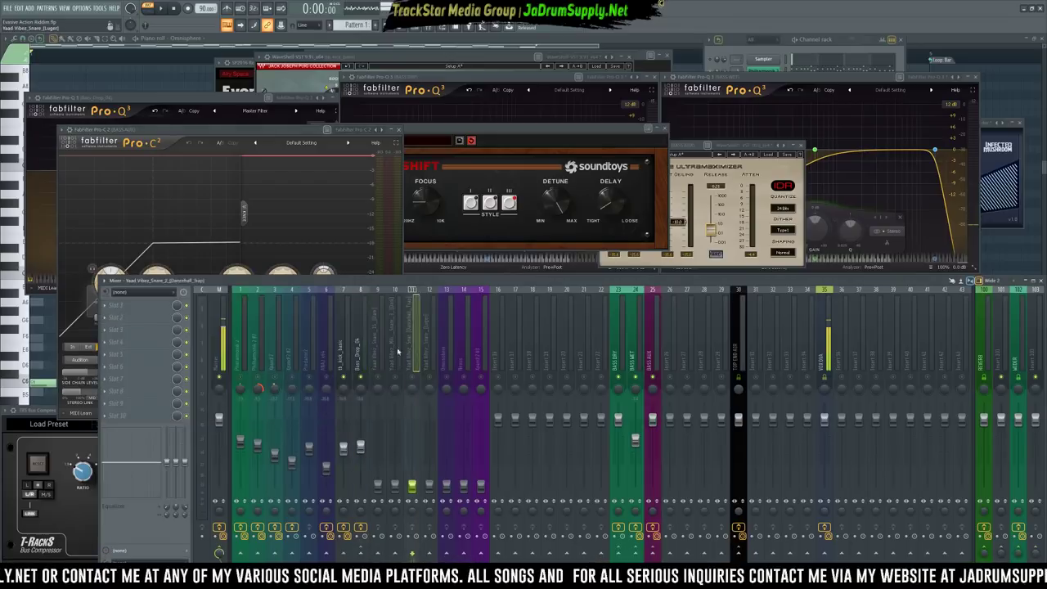
click(347, 357)
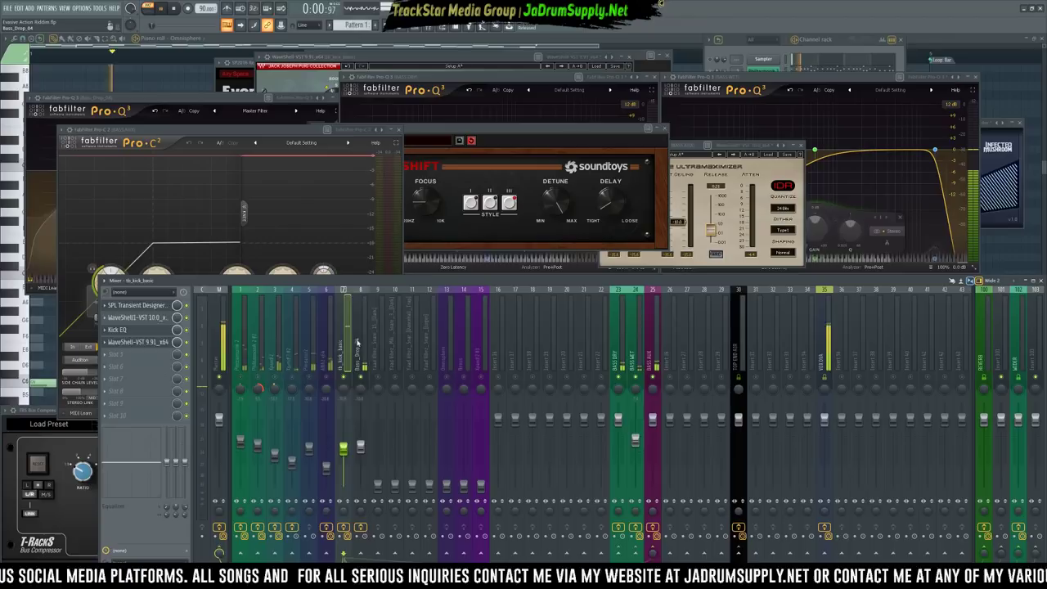
click(358, 350)
right_click(116, 319)
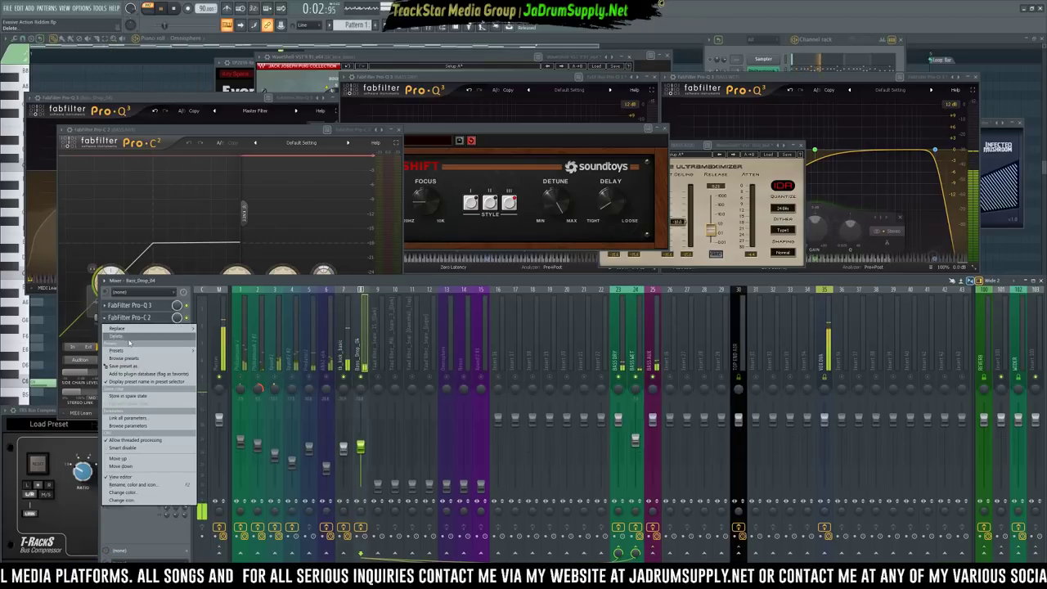
click(131, 340)
key(Return)
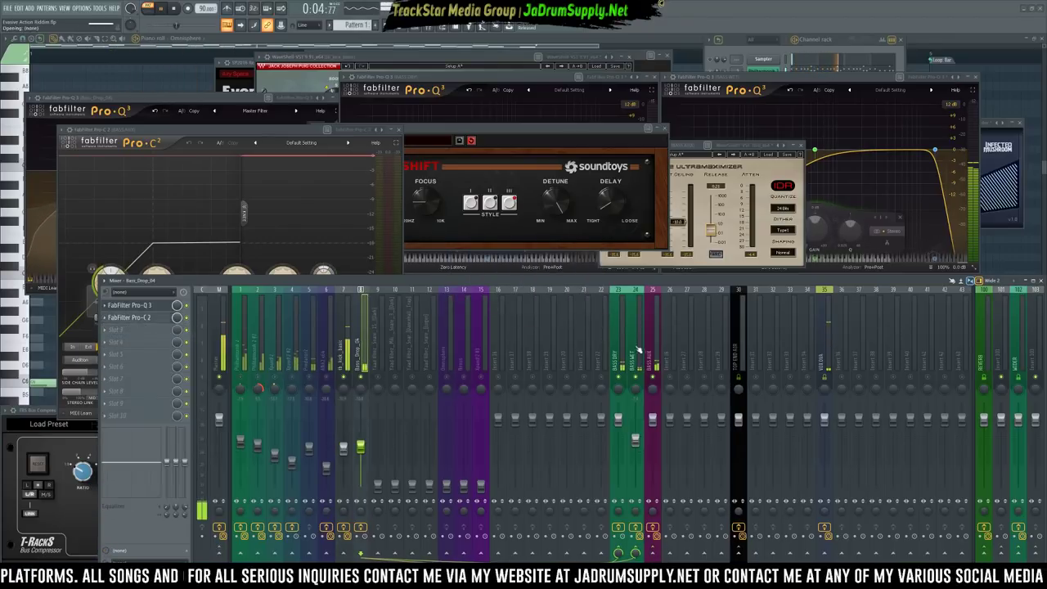
Set the stereo side chain input of the BASS AUX Pro-C 2 to the tb_kick_basic track
click(652, 351)
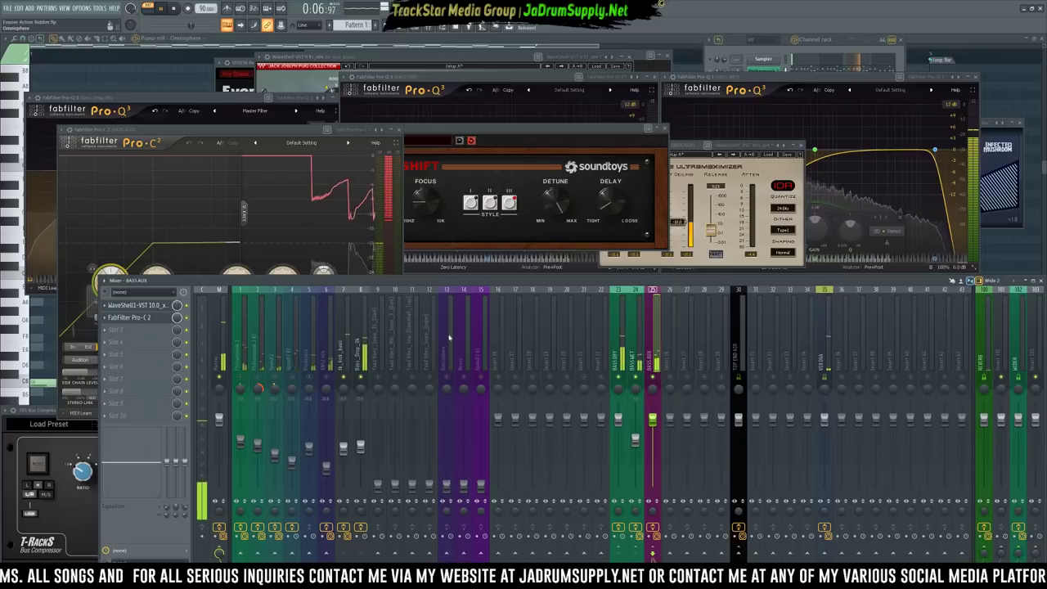
drag(92, 144, 381, 101)
click(358, 86)
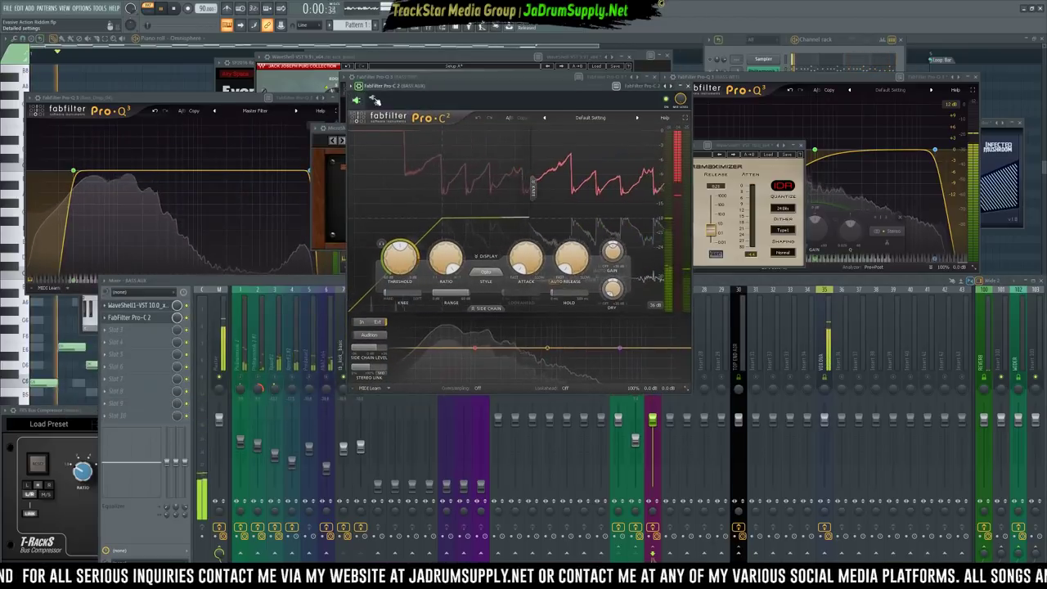
click(374, 100)
click(383, 118)
click(369, 208)
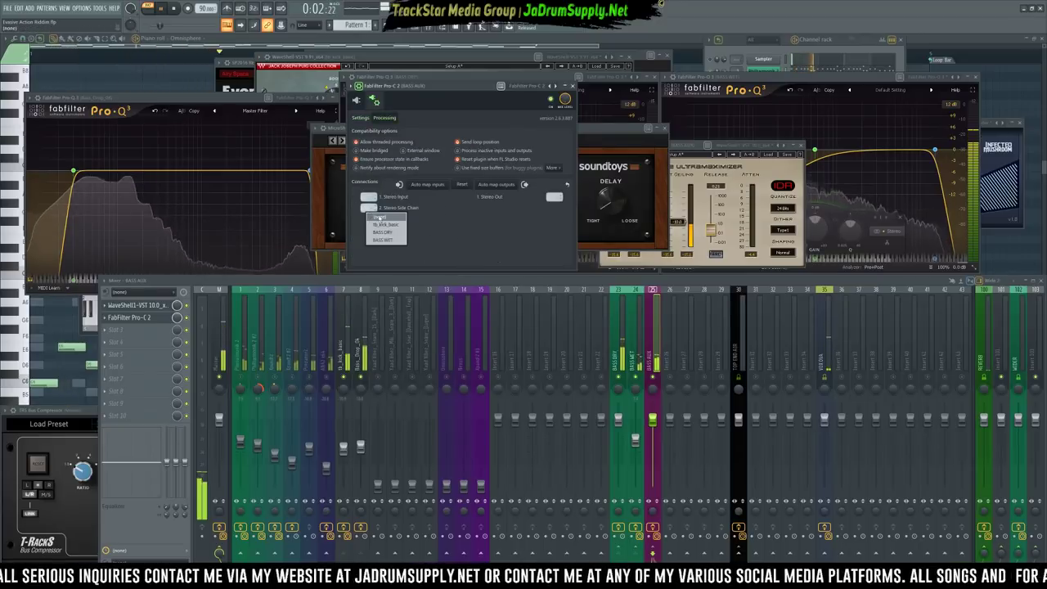
click(393, 225)
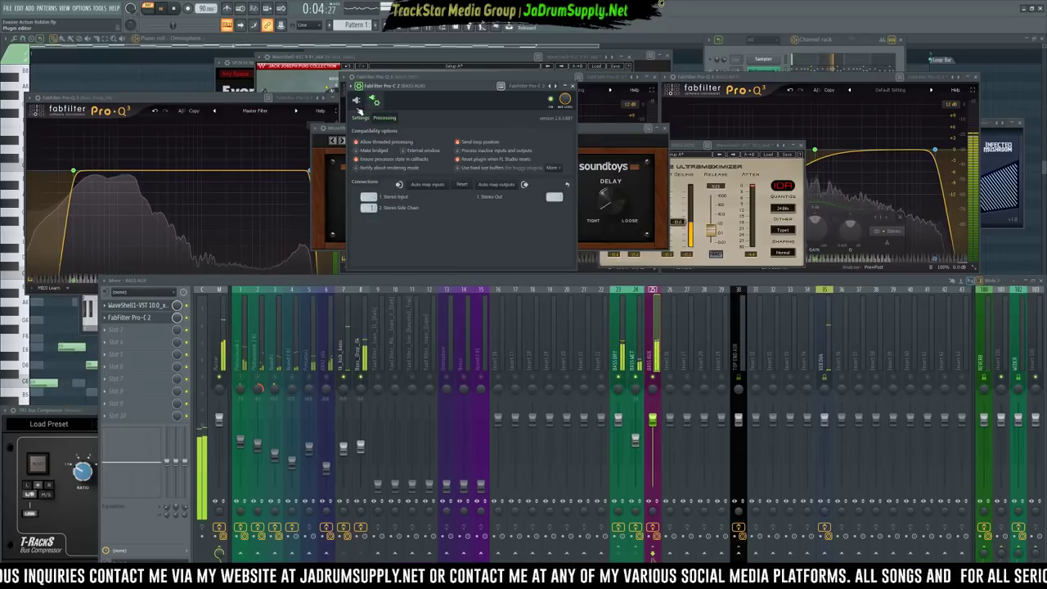
Lower the high cut frequency and adjust its slope on the BASS WET Pro-Q 3, and play the beat to hear it
click(357, 101)
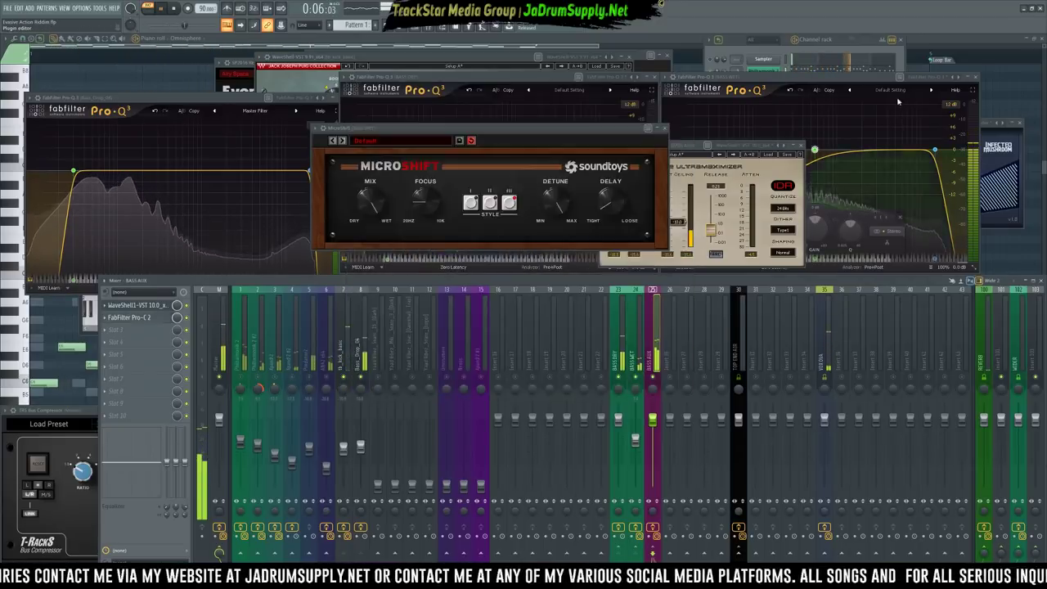
drag(909, 76, 712, 75)
key(space)
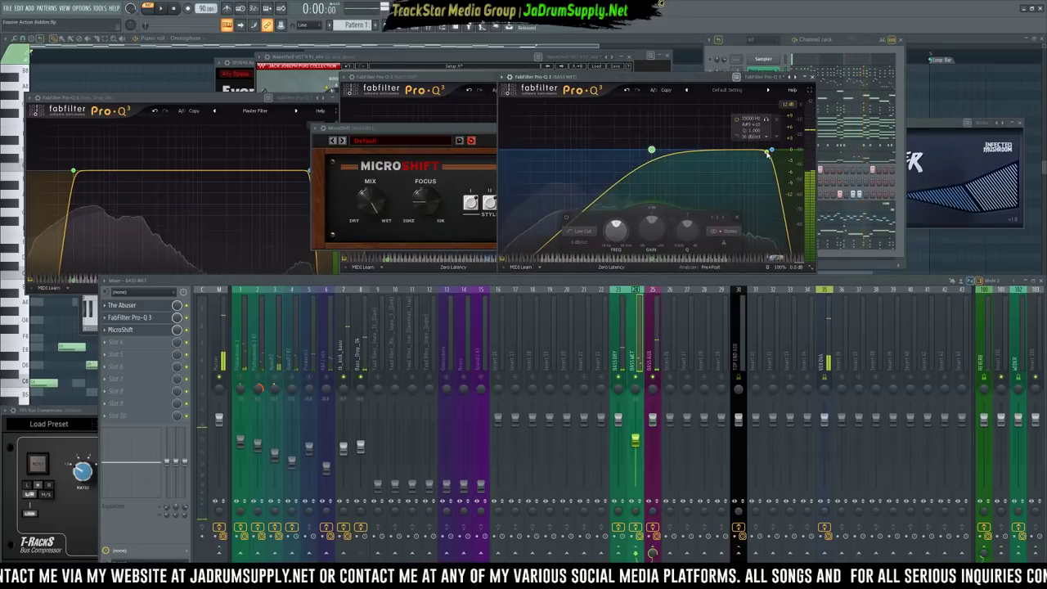
drag(773, 155, 730, 156)
scroll(744, 156, up, 2)
key(space)
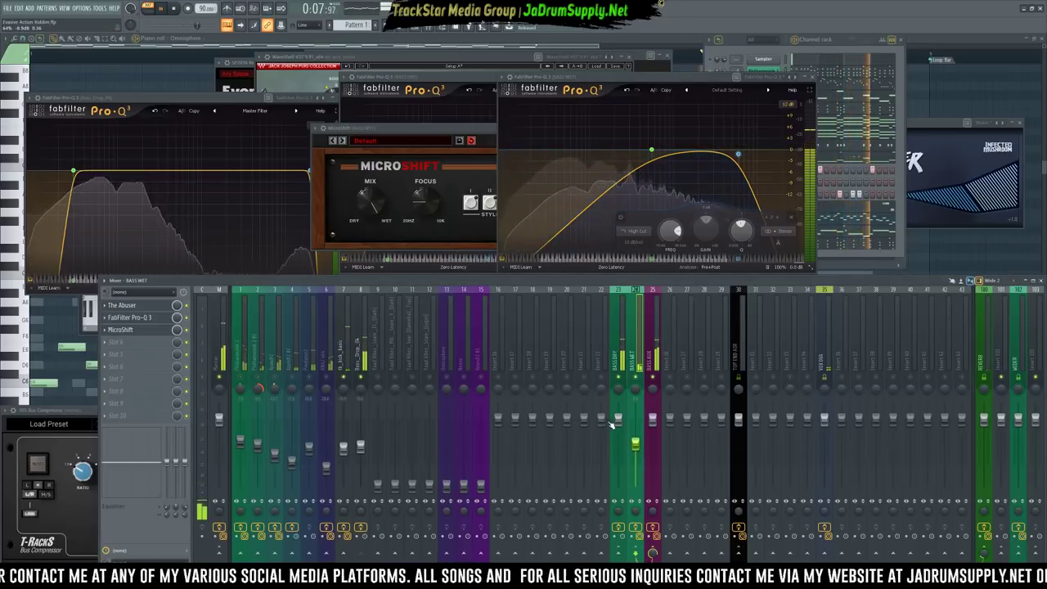
Select the Bass_Drop_04 track, close the BASS WET Pro-Q 3 window and play the beat again to judge the bass
click(360, 446)
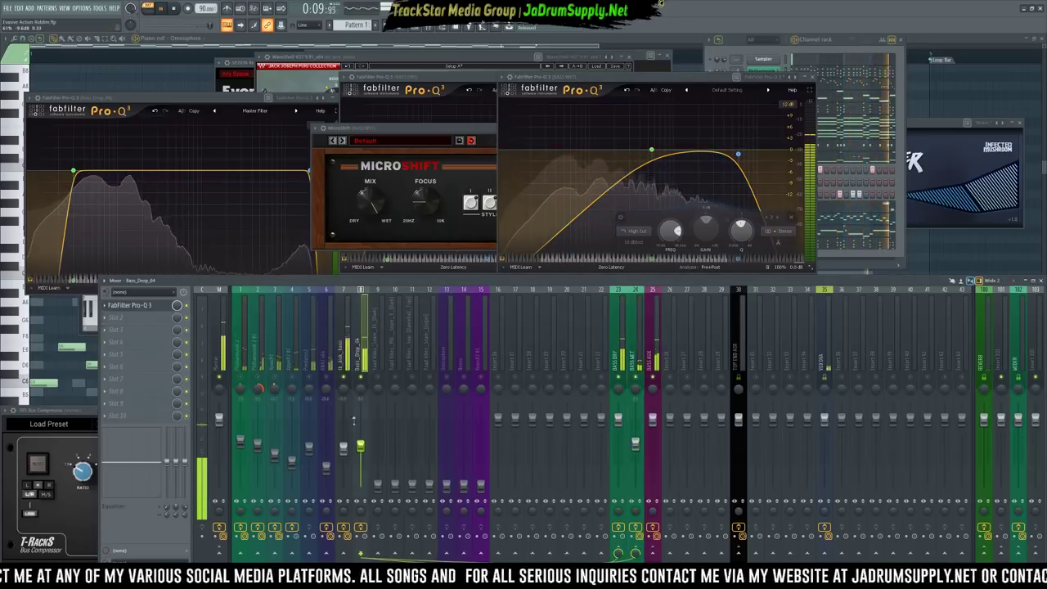
key(space)
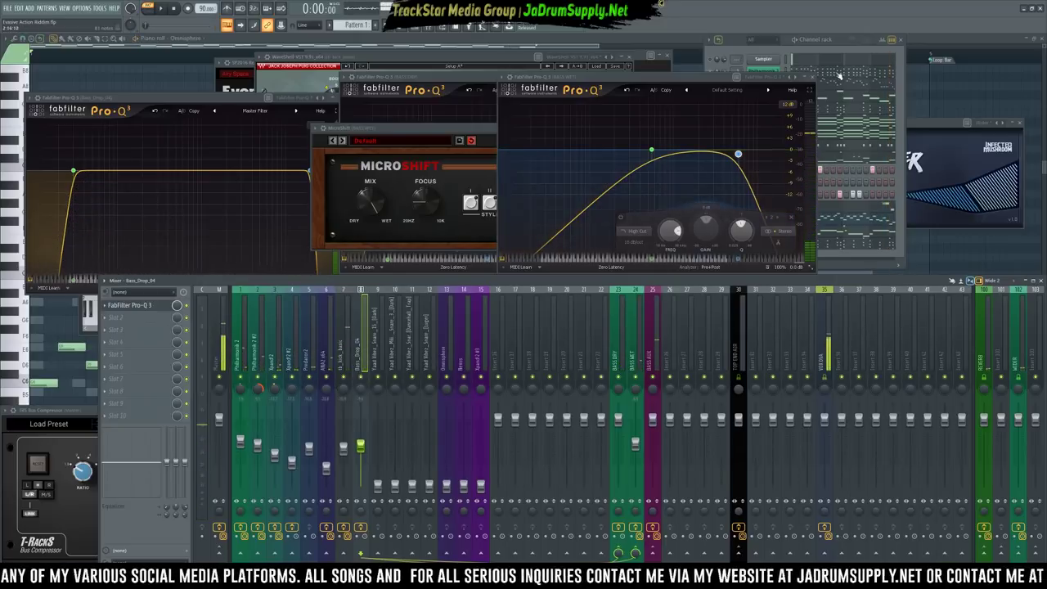
click(814, 78)
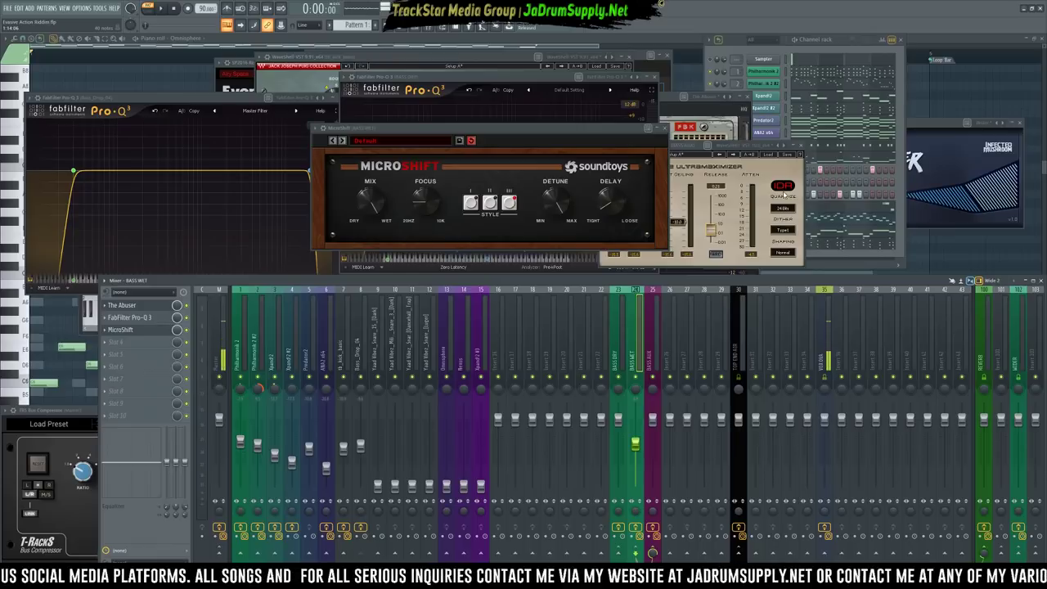
key(space)
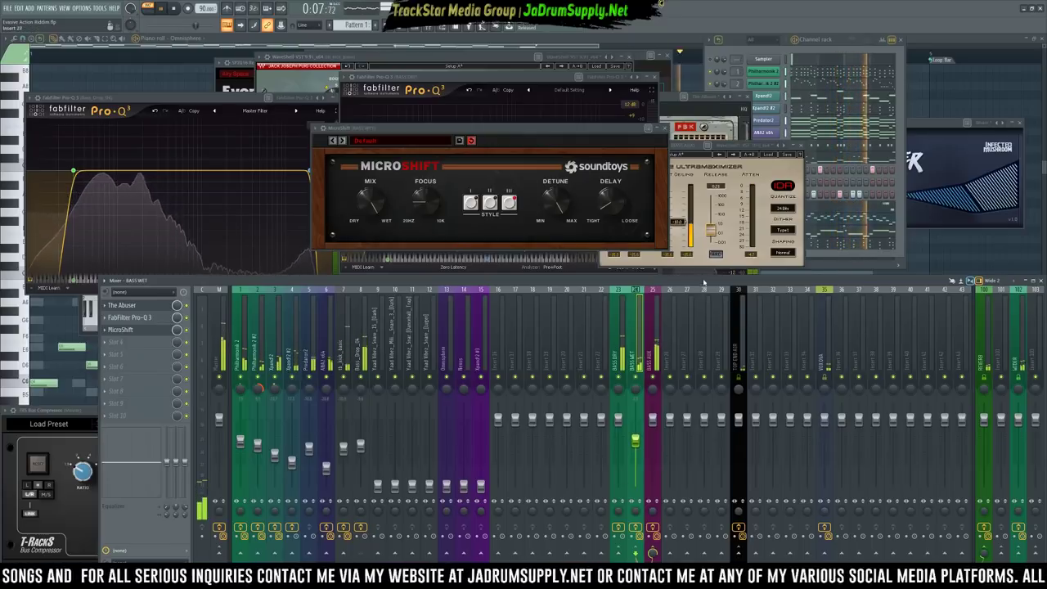
Set the BASS WET Pro-Q 3 high cut to a 12 dB/oct slope at about 10 kHz
click(139, 317)
scroll(745, 154, down, 1)
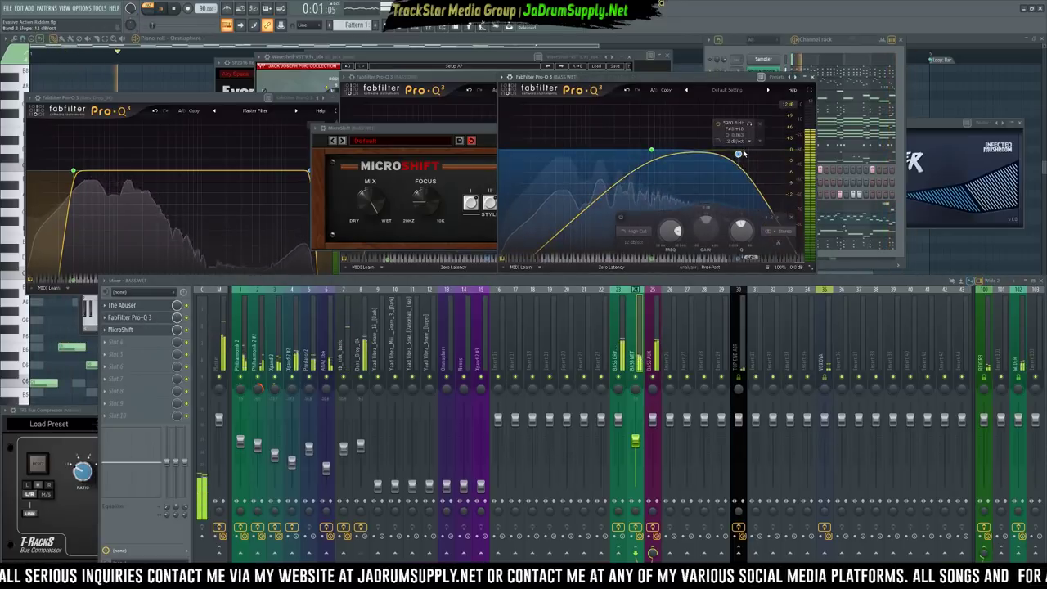
drag(740, 154, 765, 152)
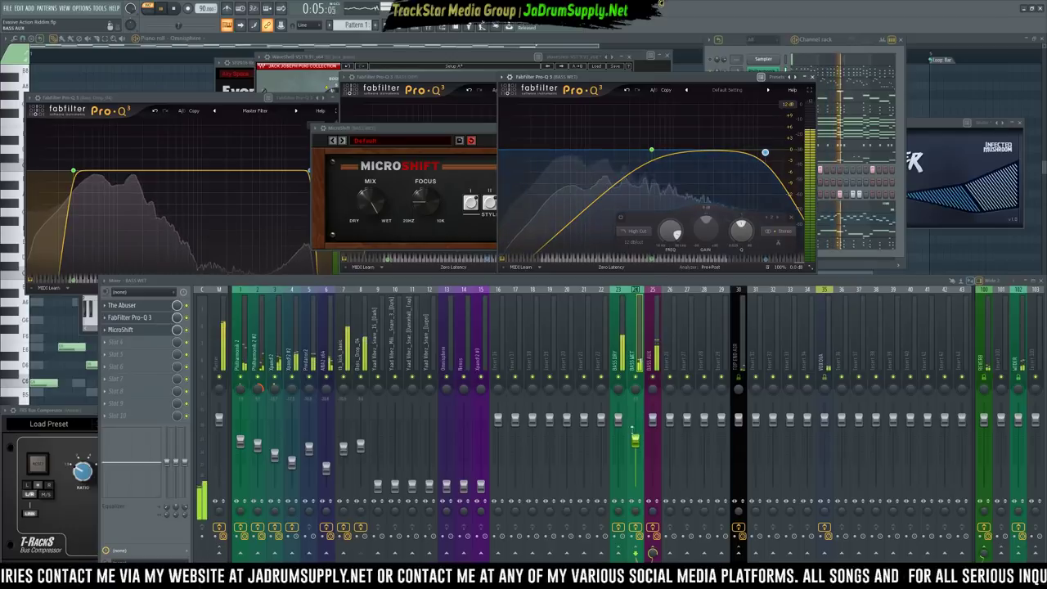
drag(765, 153, 773, 152)
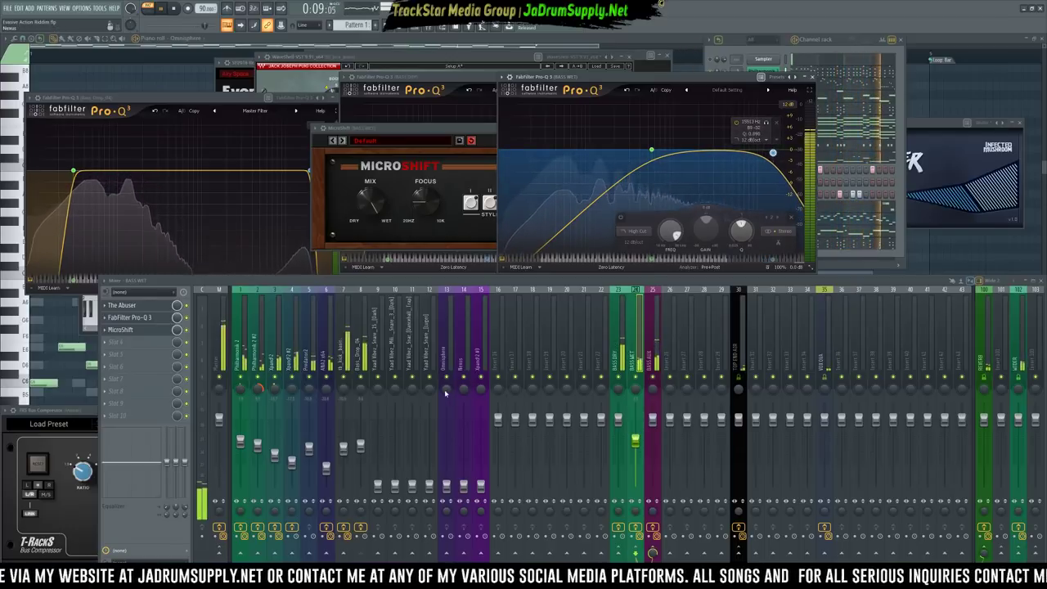
Unmute the Yaad Vibez_Snare_15_[Dark] channel and raise its mixer fader to balance it against the kick and bass
drag(378, 488, 378, 450)
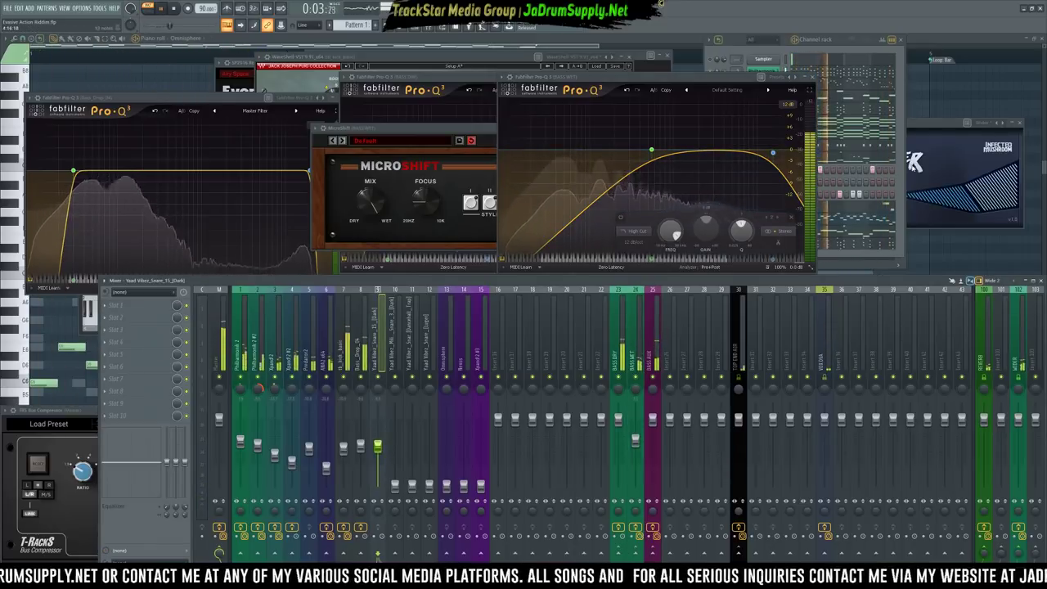
click(904, 157)
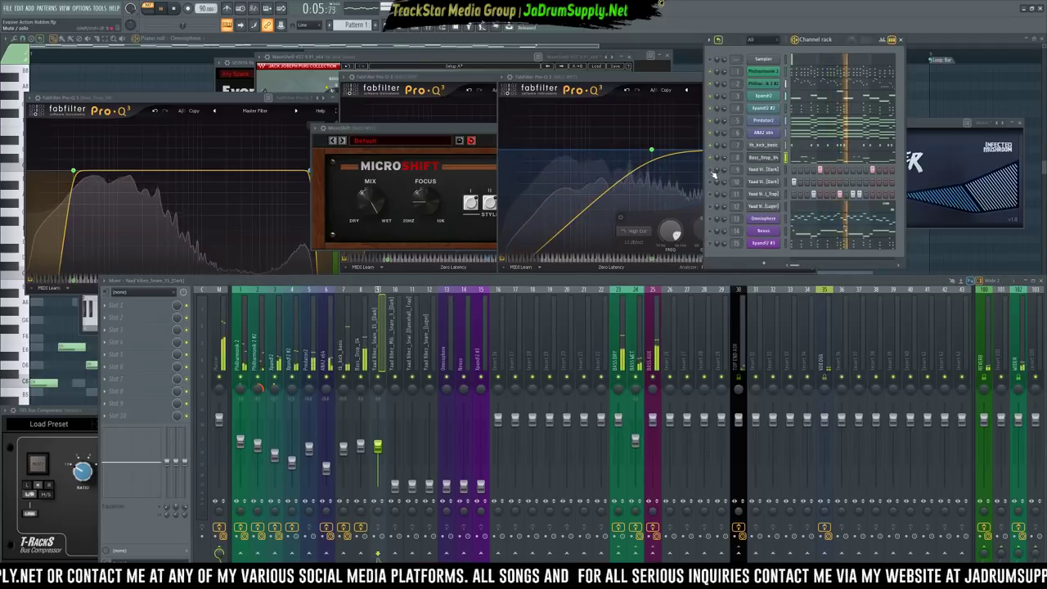
drag(378, 447, 378, 436)
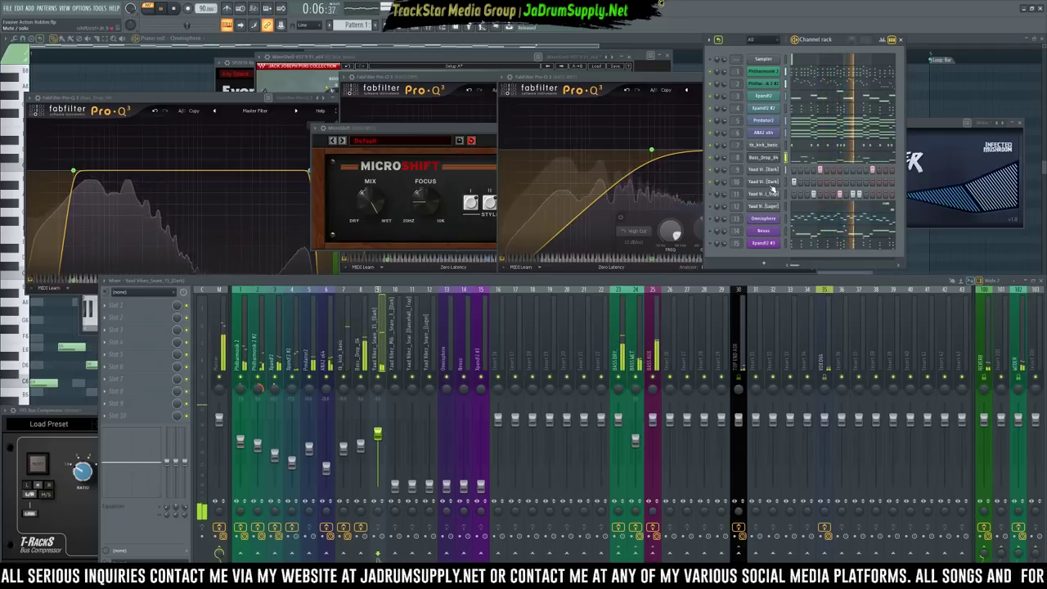
Raise the Yaad Vibez_Military_Snare_3_[Dark] fader to about -15 dB, solo the track and stop playback
click(767, 182)
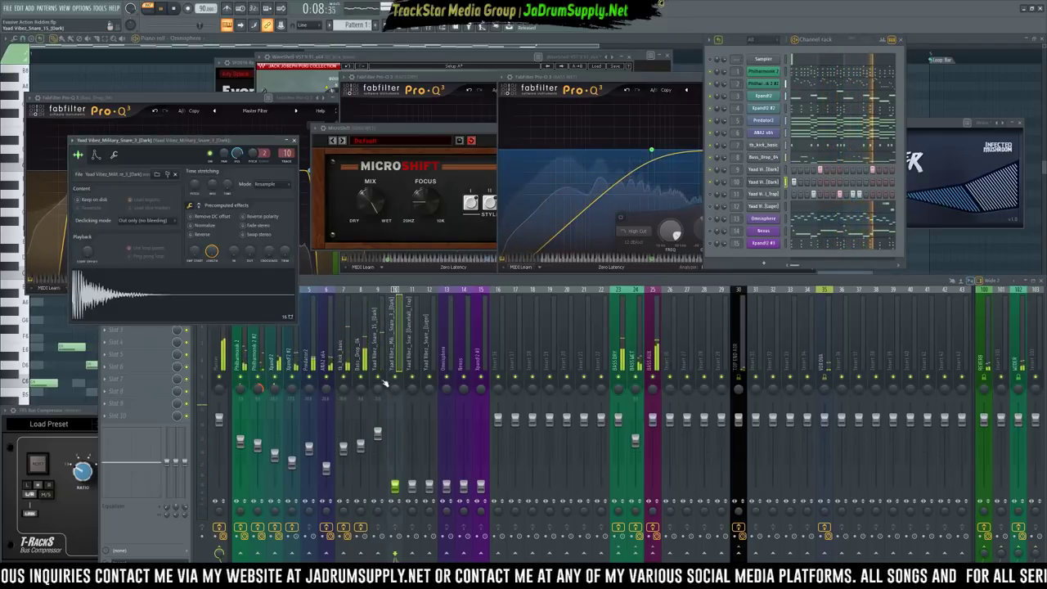
drag(396, 486, 395, 459)
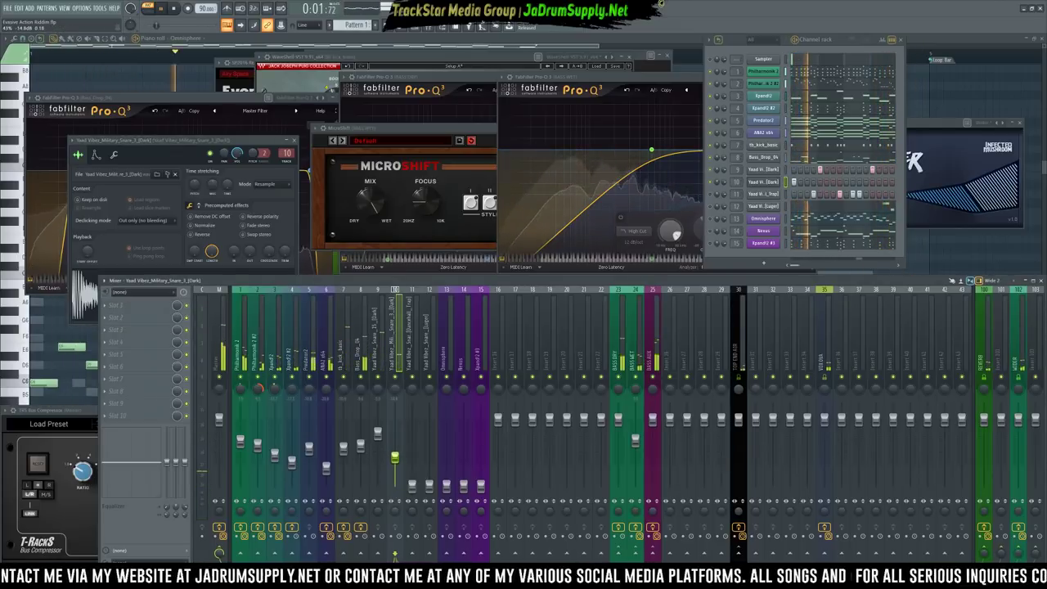
click(395, 456)
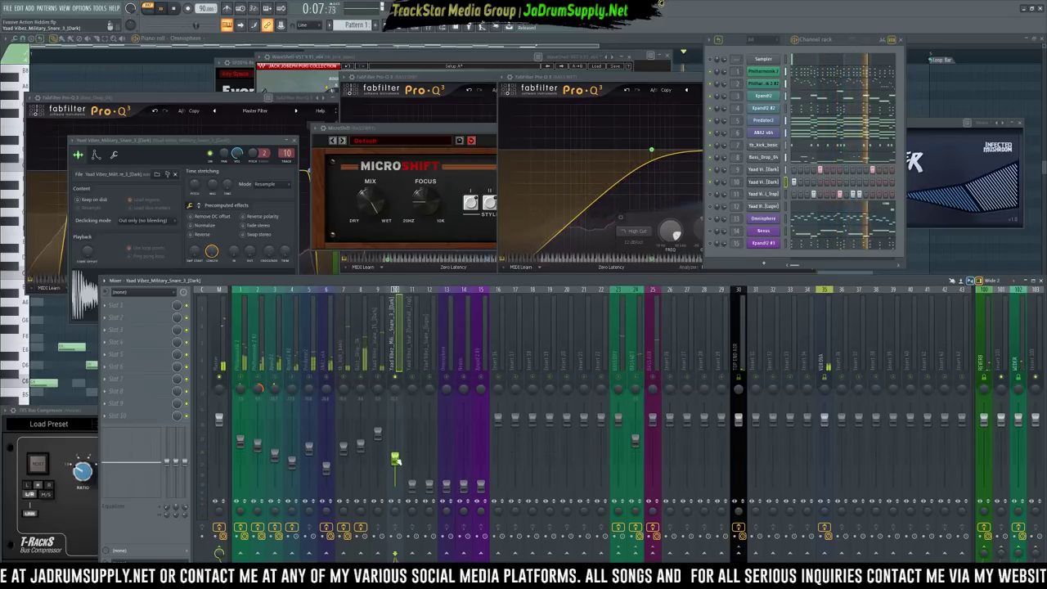
key(space)
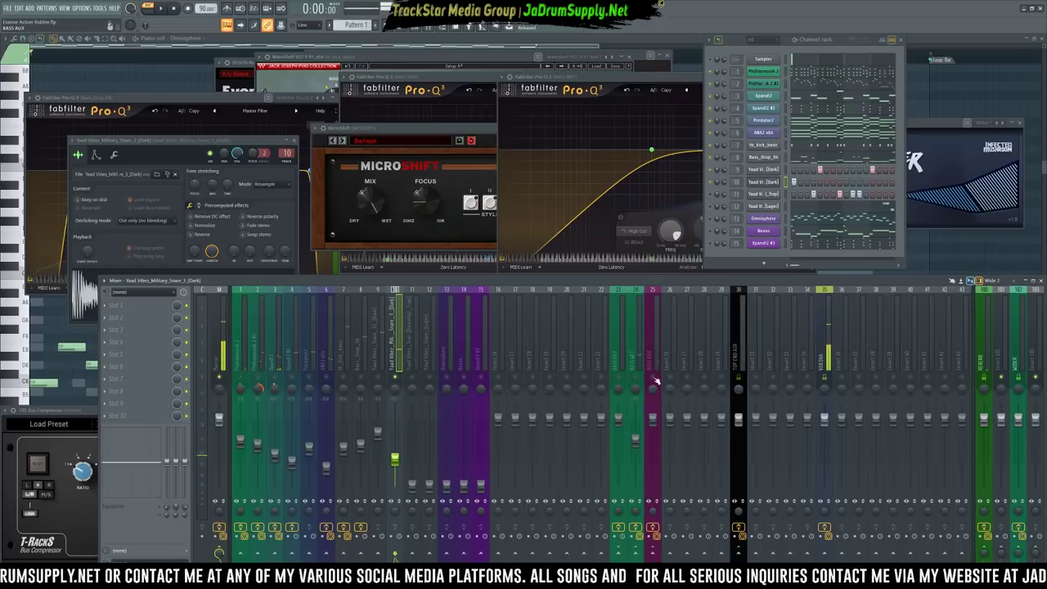
Rename mixer insert 103 as ROOM
right_click(1032, 365)
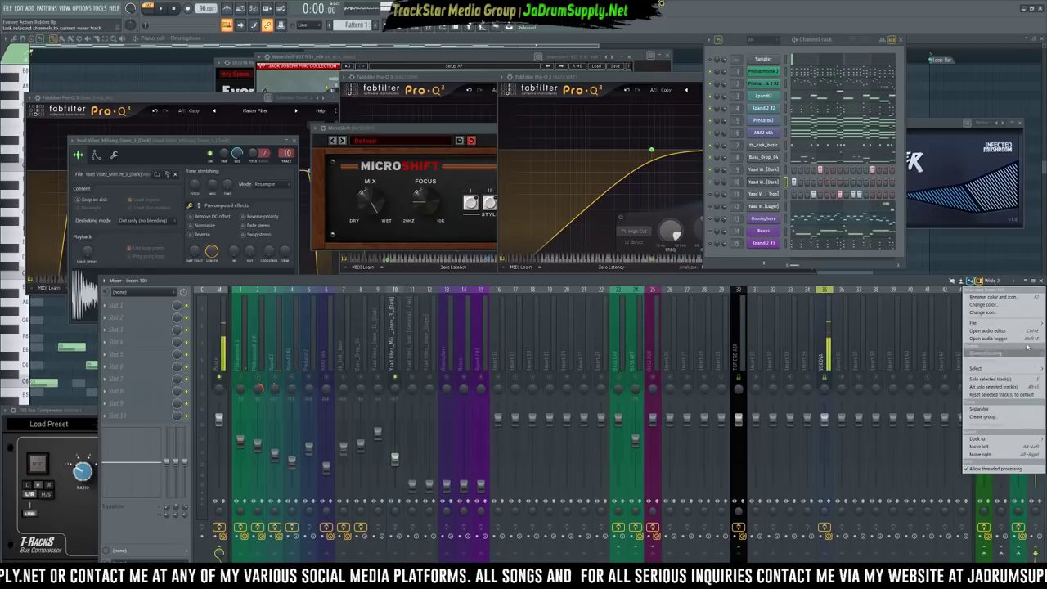
click(1010, 304)
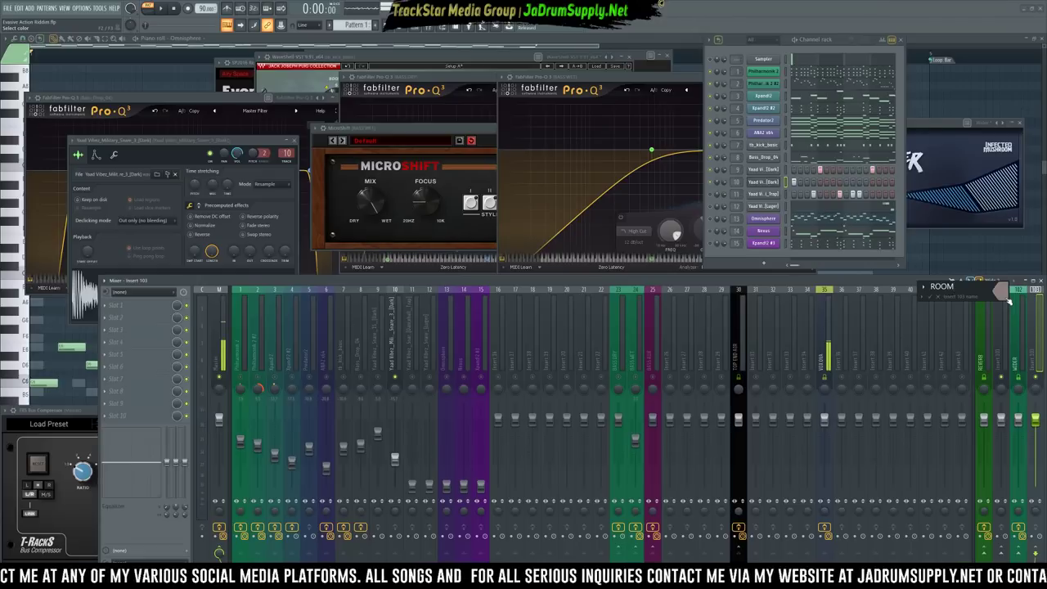
text(ROOM)
key(Return)
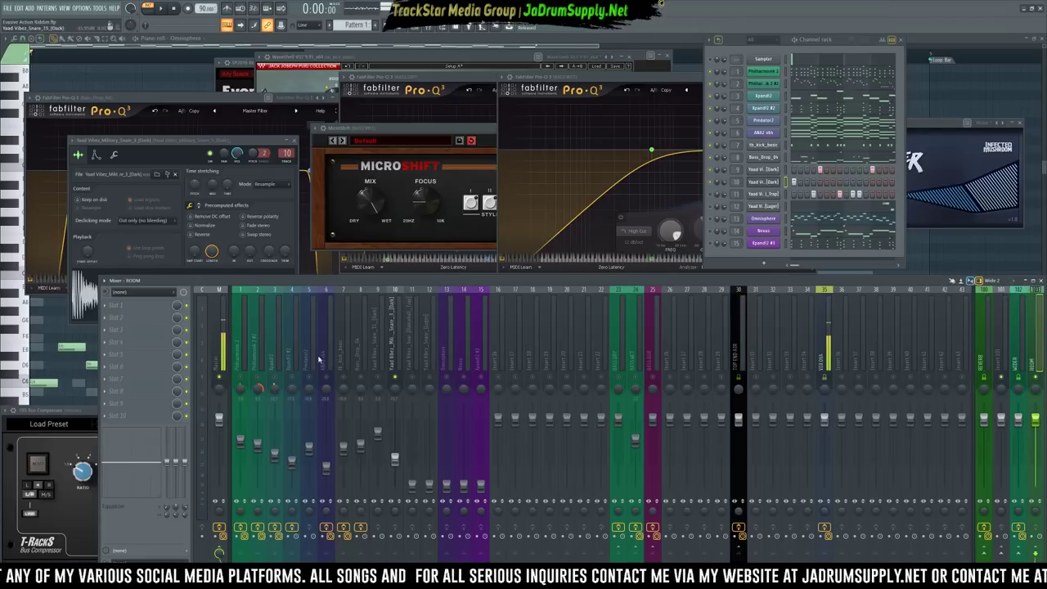
Add the T-RackS 5 TR5 CSR Room reverb to the ROOM track and move its window clear of the other plugins
click(139, 317)
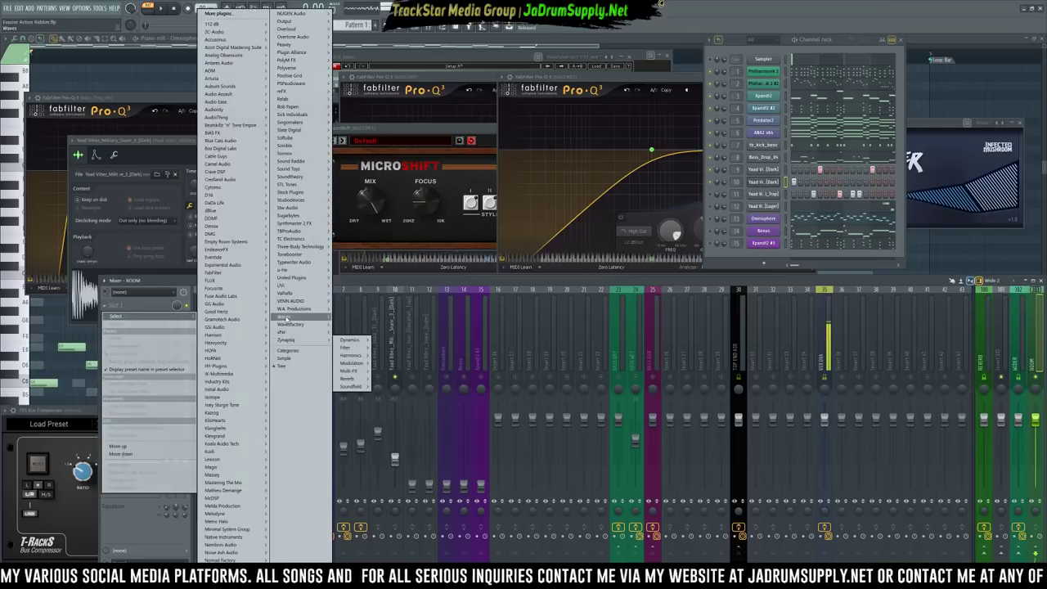
mouse_move(288, 318)
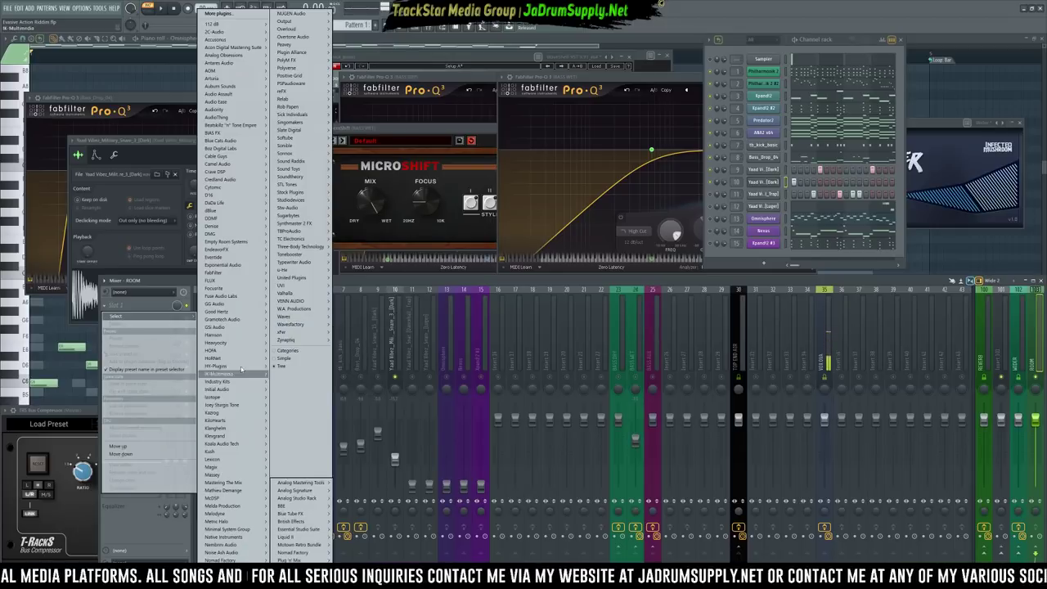
mouse_move(234, 382)
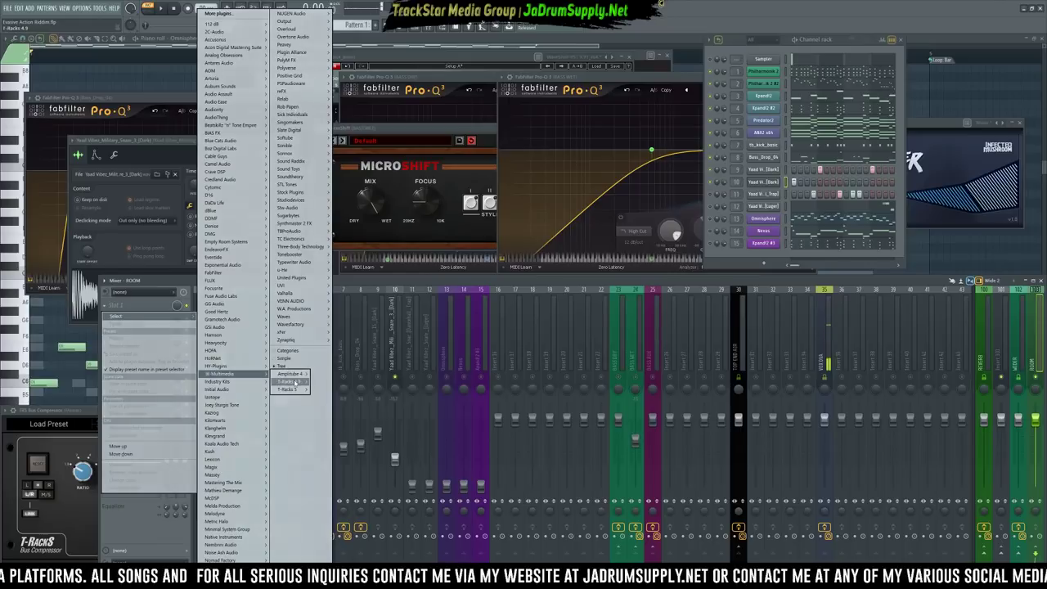
mouse_move(298, 390)
mouse_move(325, 444)
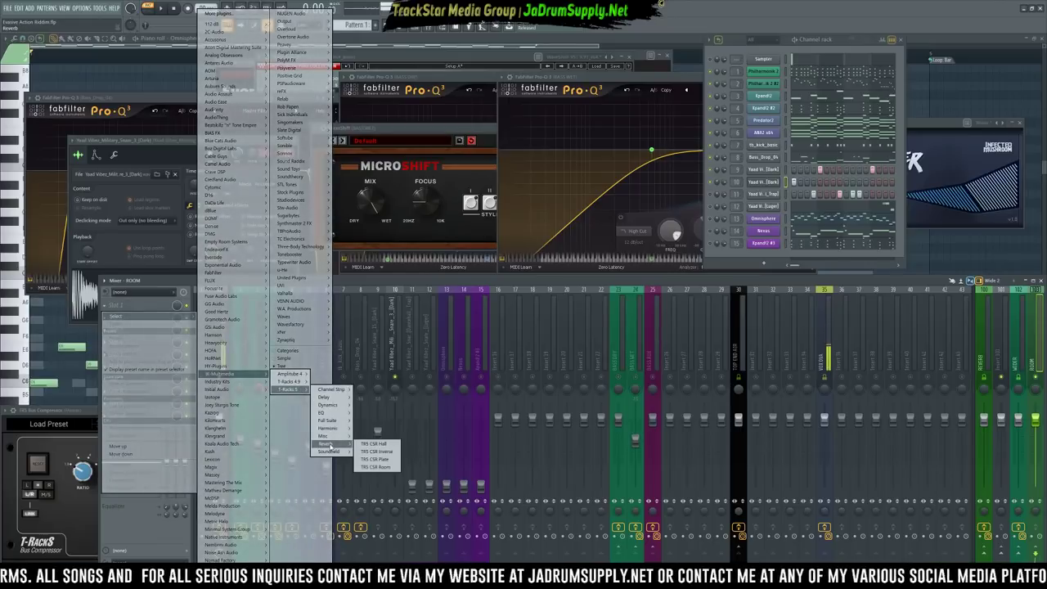
click(390, 468)
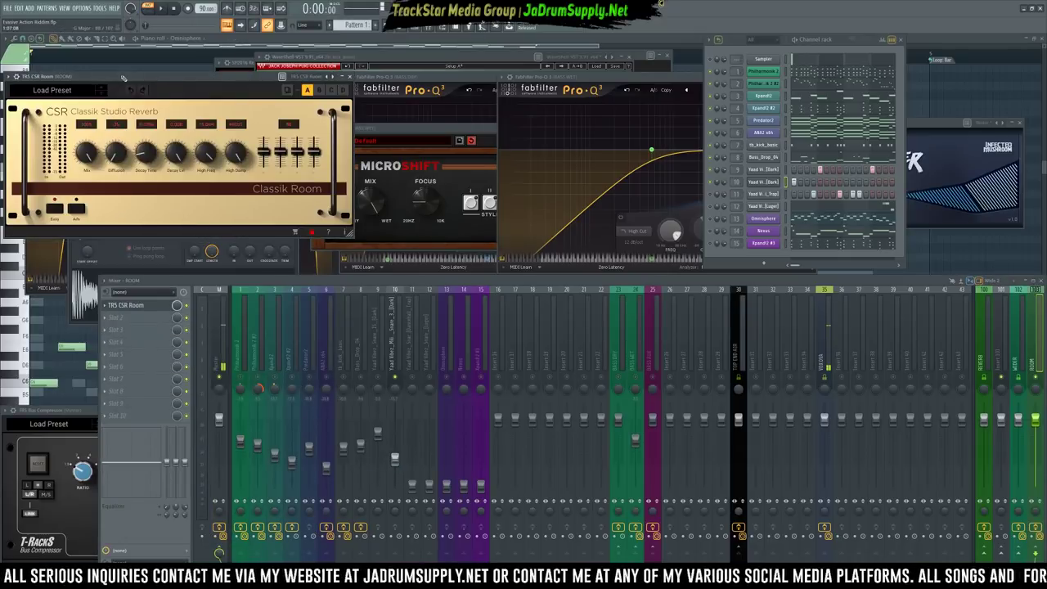
drag(122, 76, 539, 95)
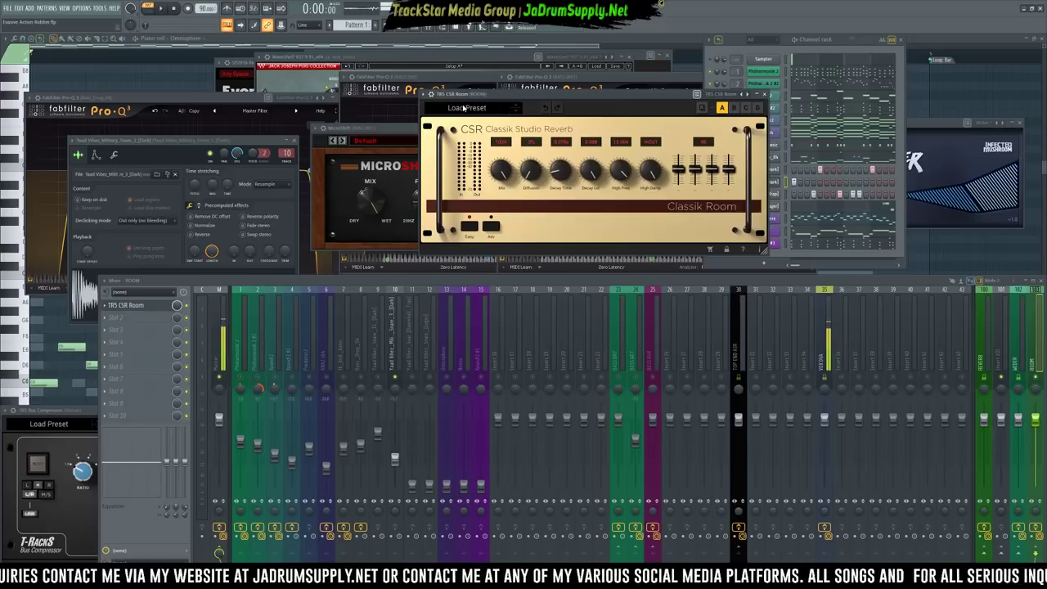
Load the Smooth Drums Room preset in the CSR Room reverb and start playback
click(464, 108)
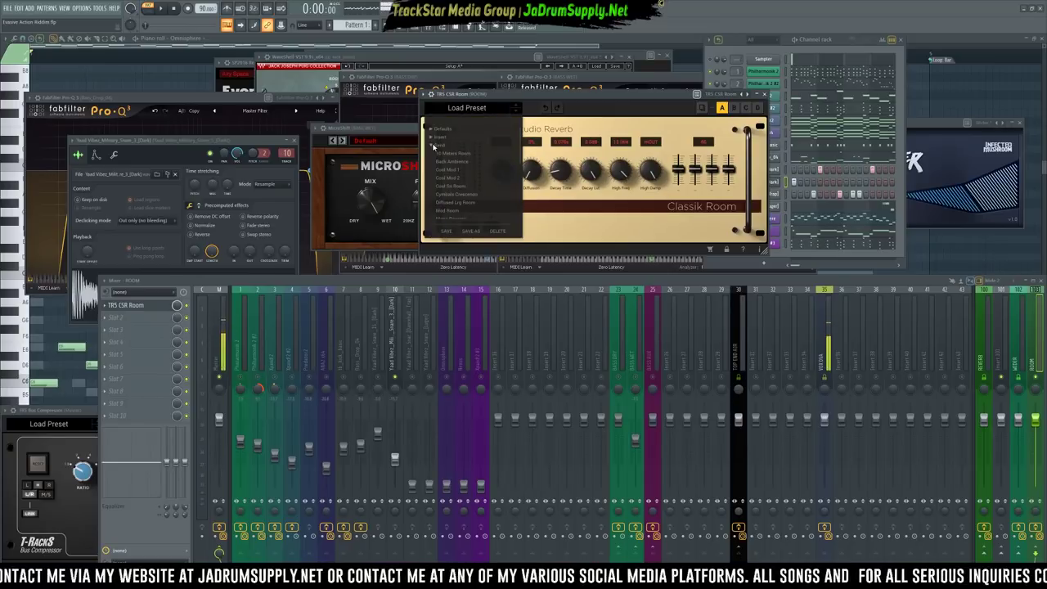
scroll(473, 153, down, 2)
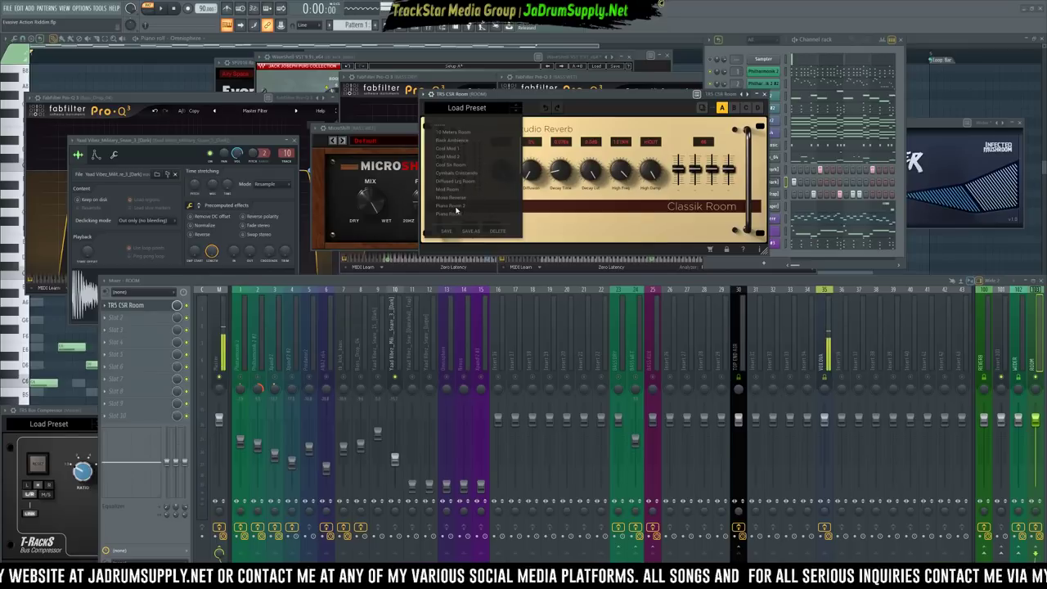
scroll(464, 186, down, 1)
scroll(474, 199, down, 2)
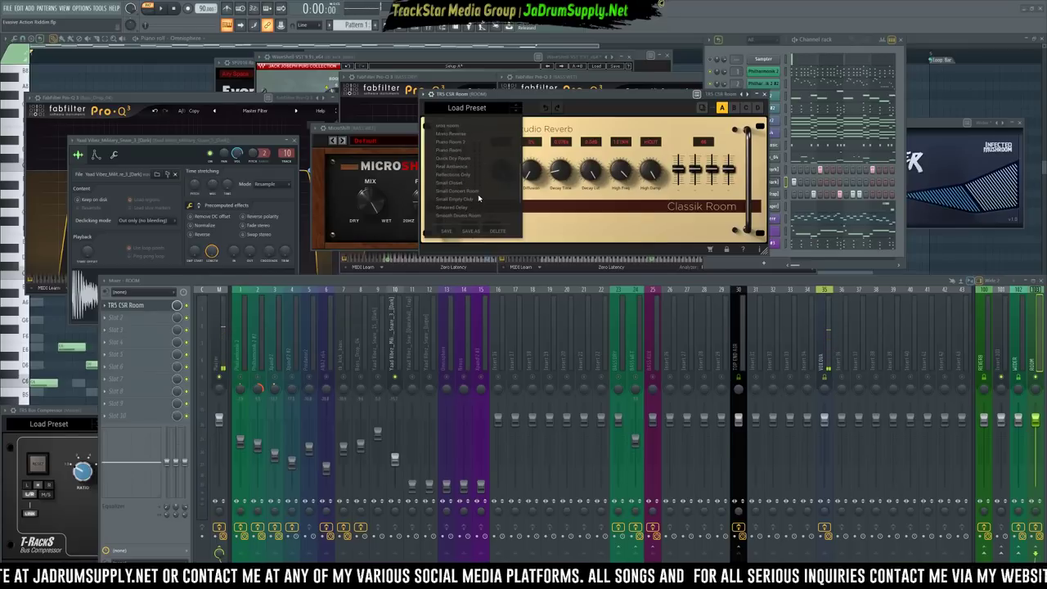
scroll(475, 203, down, 4)
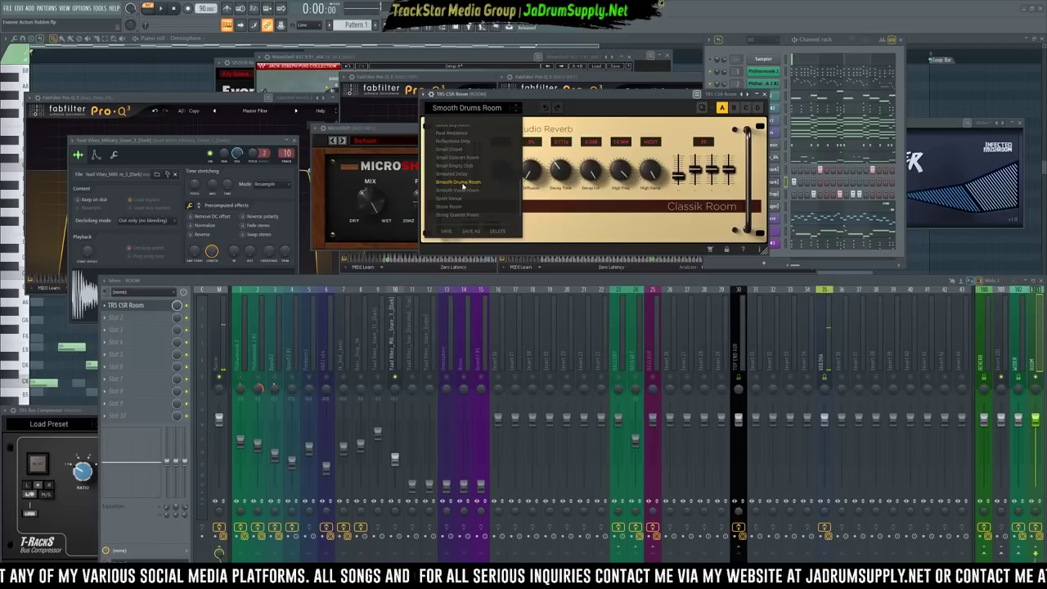
click(463, 188)
key(space)
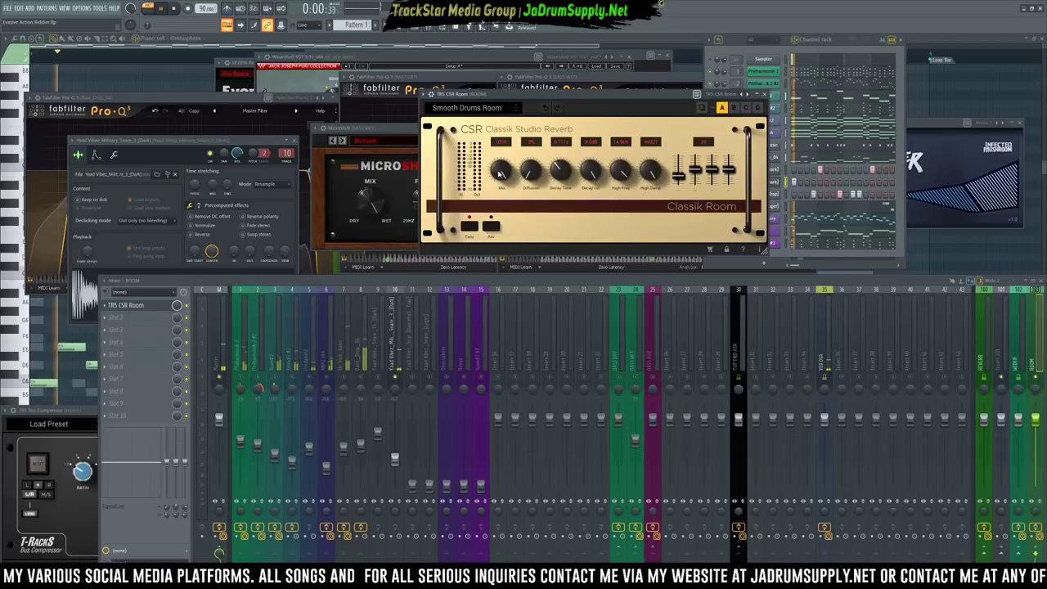
Send the soloed military snare track to the ROOM track and play the beat to audition its reverb
click(397, 367)
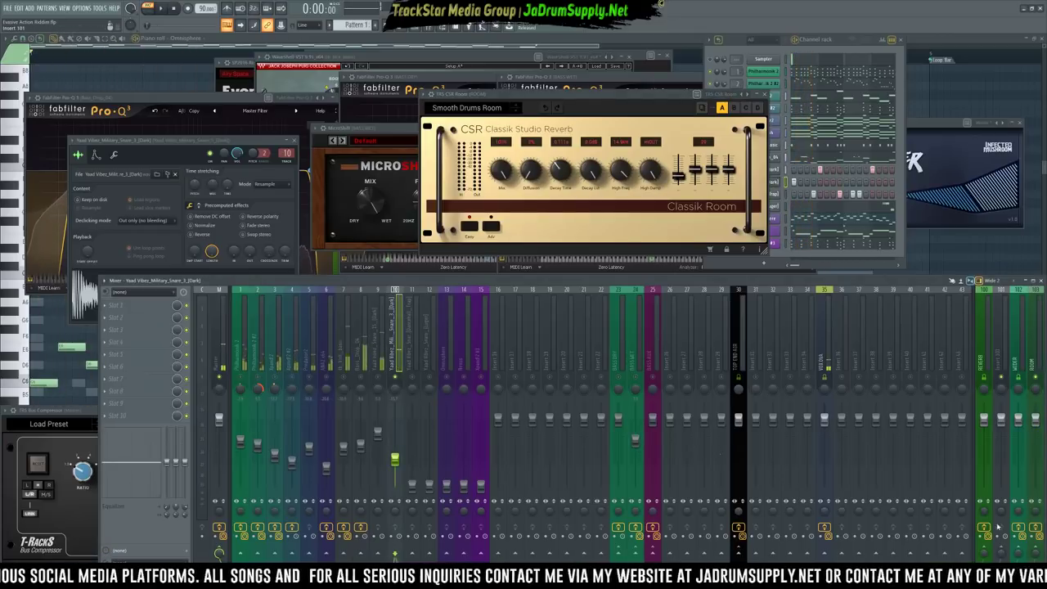
key(space)
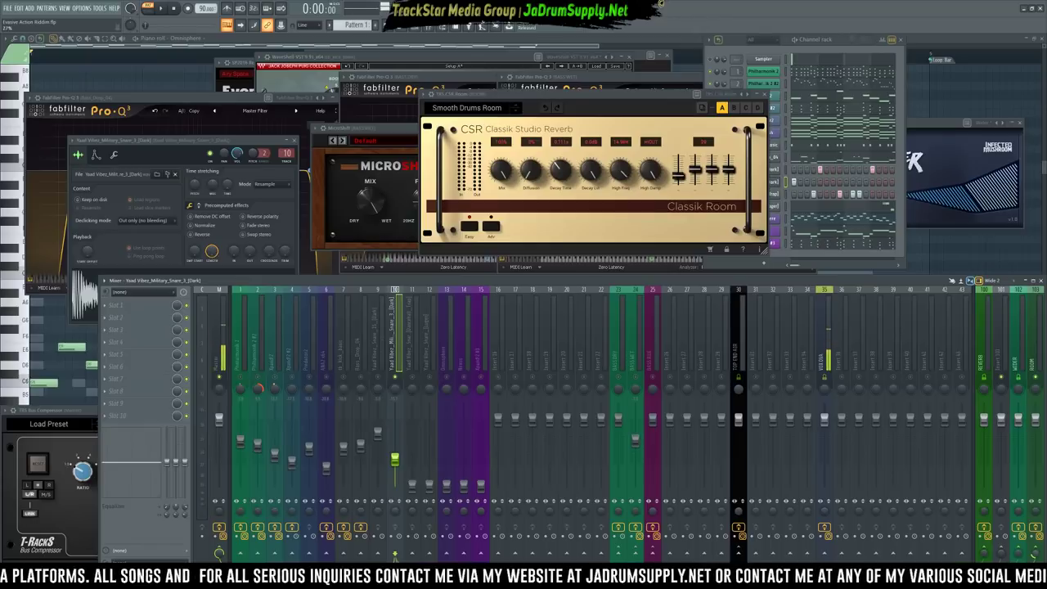
key(space)
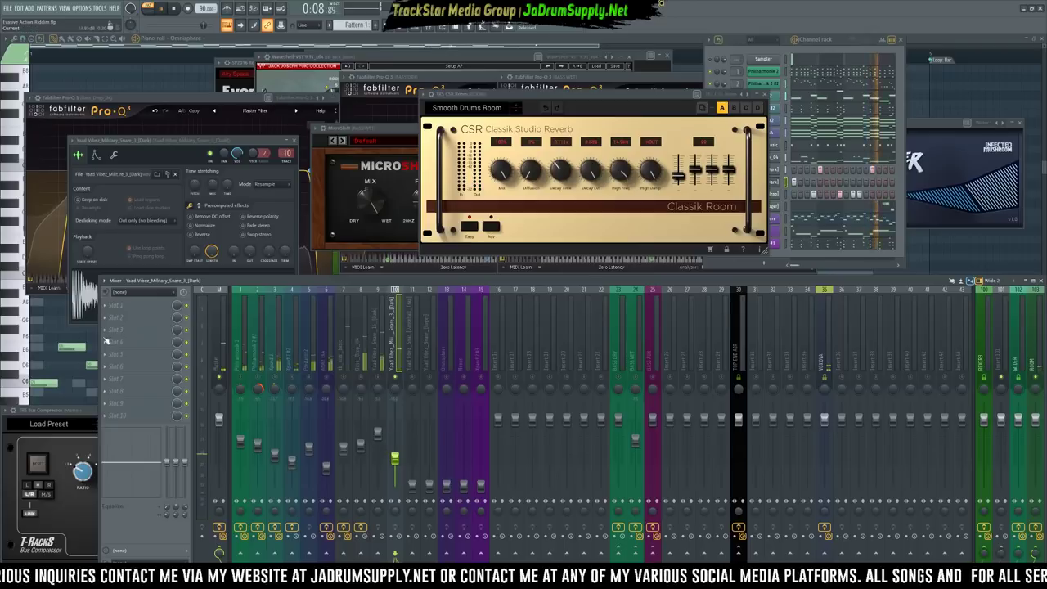
Add the stereo FabFilter Pro-Q 3 equalizer to the military snare track's first effect slot
click(115, 305)
mouse_move(283, 287)
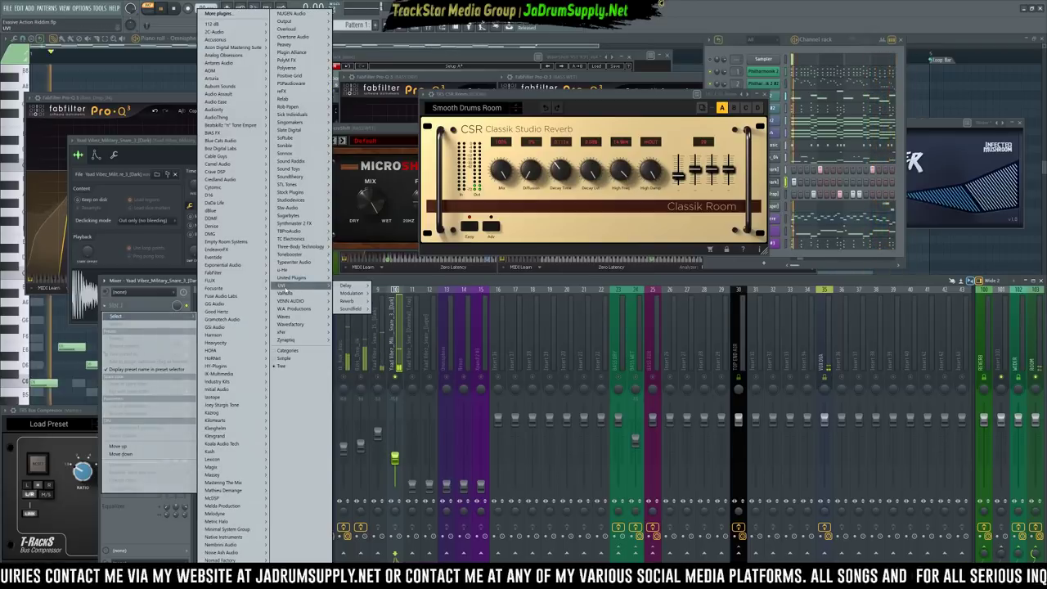
mouse_move(244, 276)
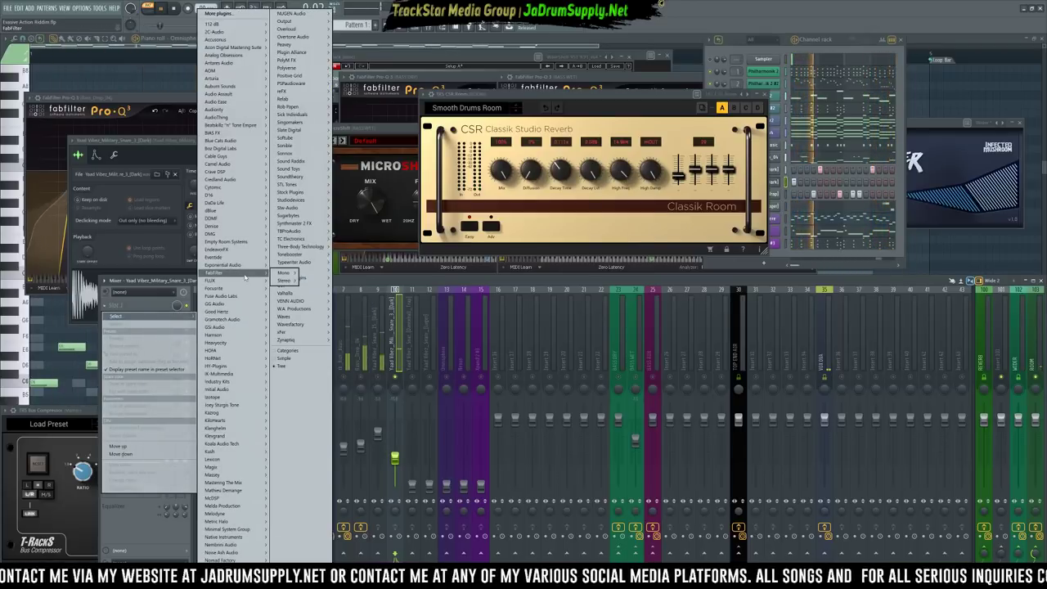
click(350, 304)
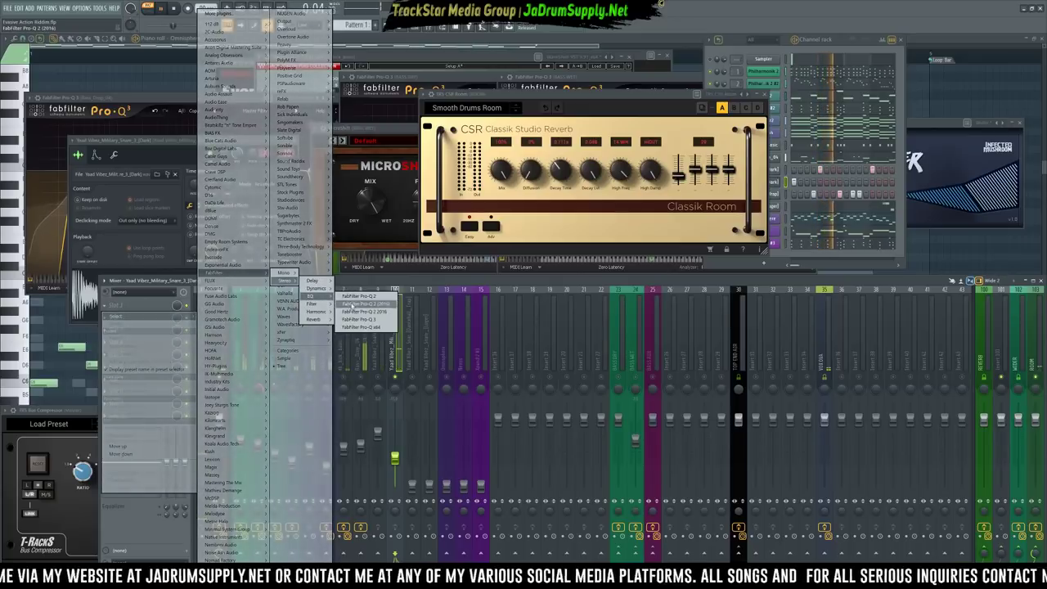
click(365, 320)
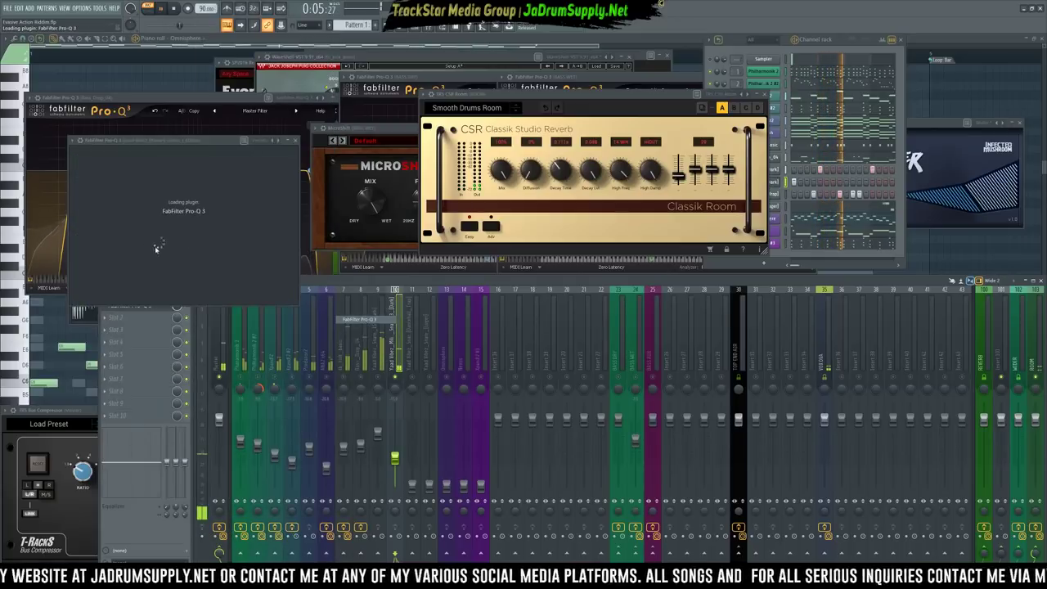
Shape the military snare with a low cut at about 77 Hz and a slight bell dip in the highs
drag(87, 215, 151, 213)
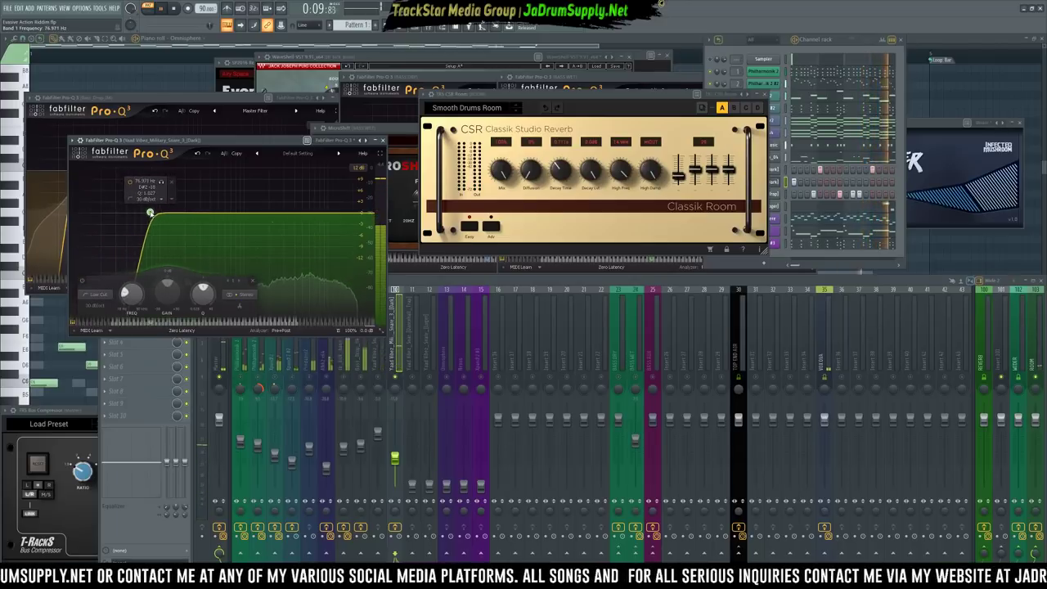
click(309, 216)
drag(309, 219, 312, 215)
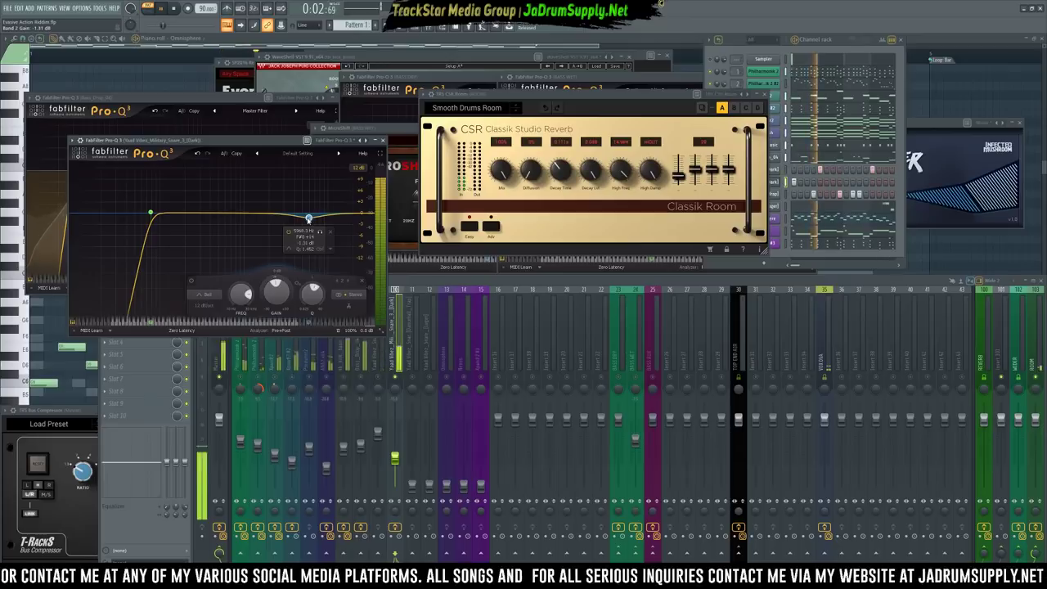
Add a dynamic high shelf at about 4.9 kHz with about 1 dB of boost to the military snare's EQ
drag(312, 216, 302, 209)
right_click(301, 210)
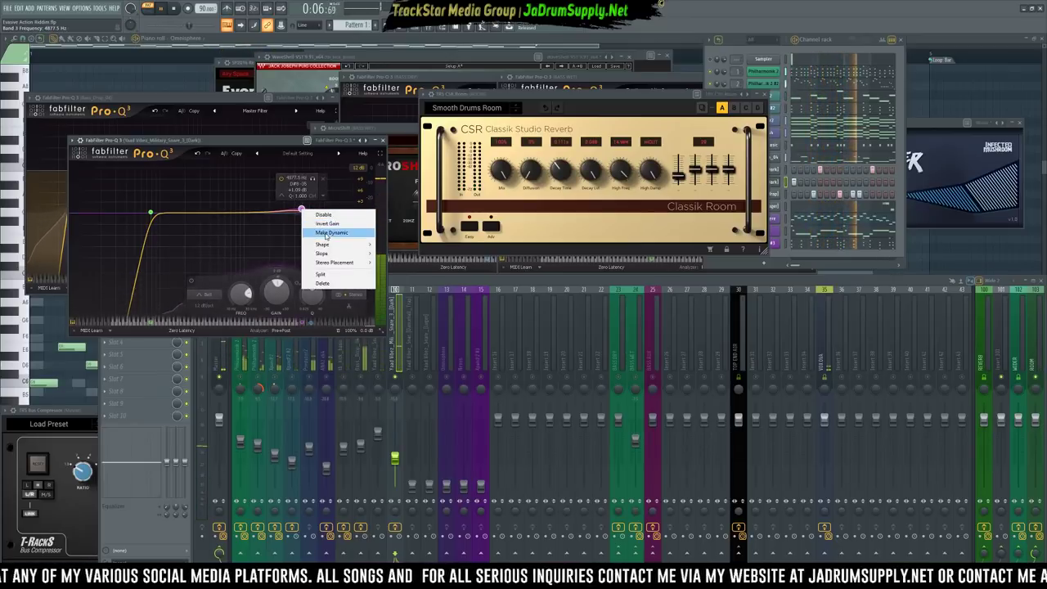
mouse_move(327, 244)
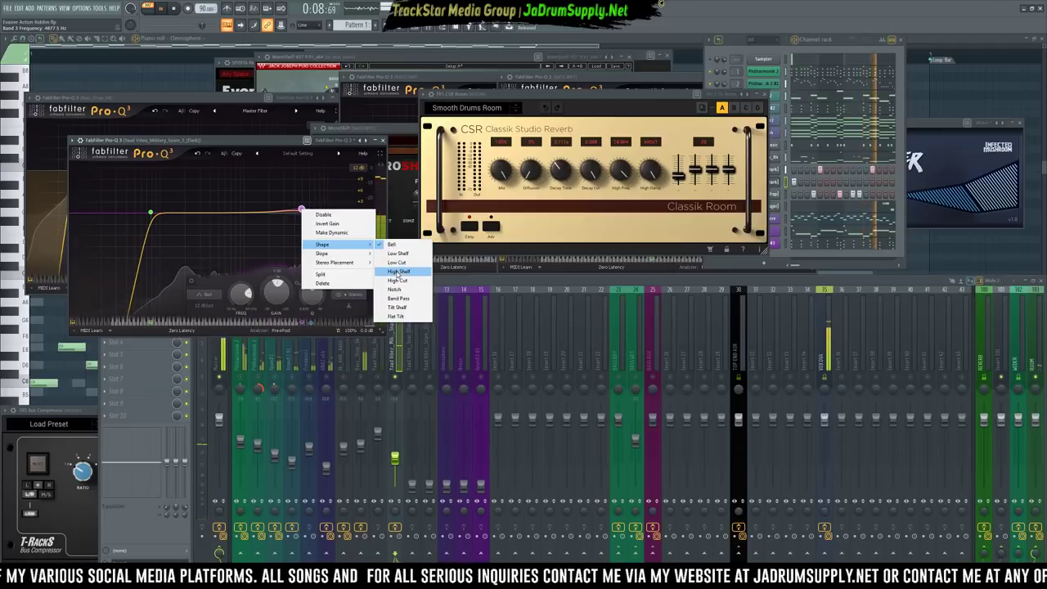
click(398, 271)
right_click(301, 211)
click(329, 232)
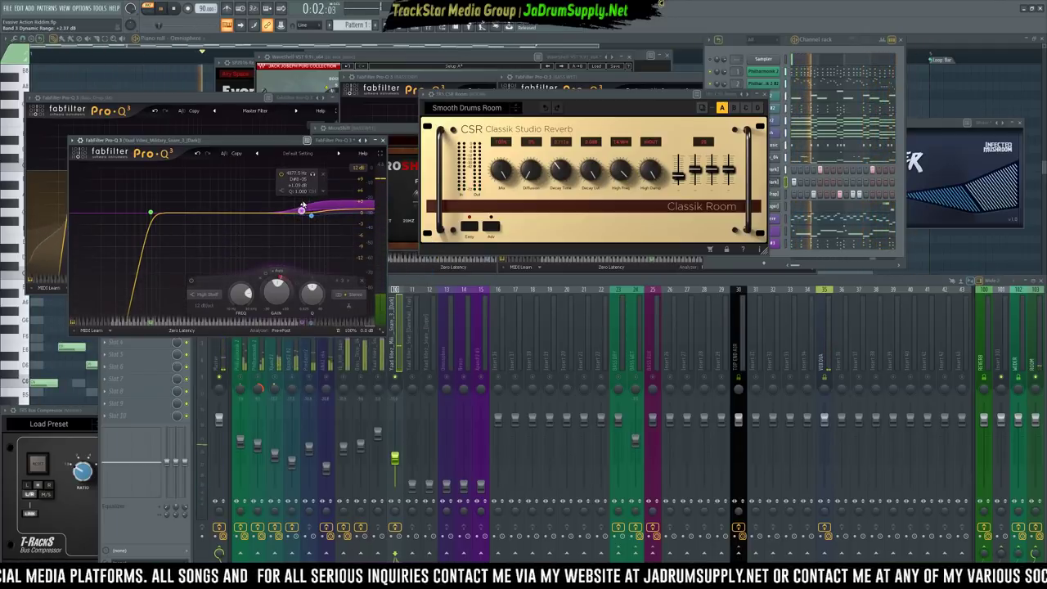
Unsolo the military snare track and trim the Snare_15 fader to about -5.4 dB against the full mix
key(space)
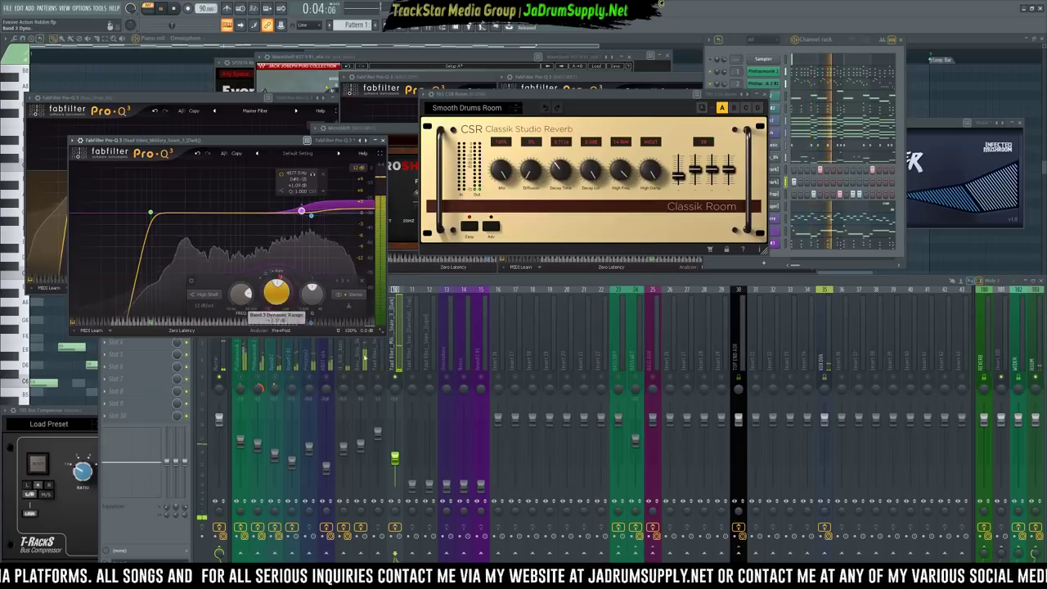
click(398, 381)
key(space)
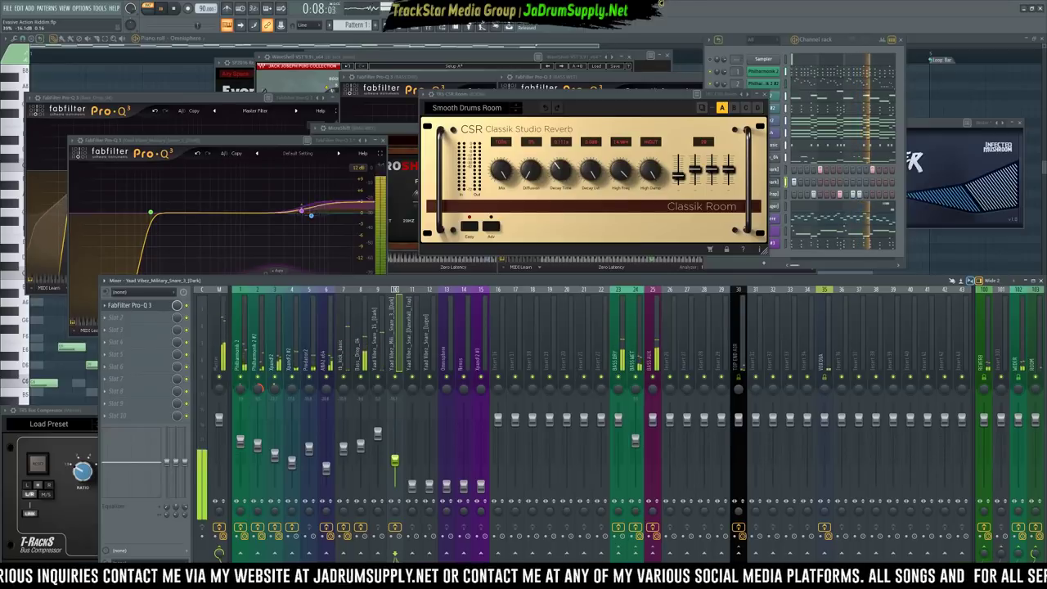
drag(378, 432, 378, 436)
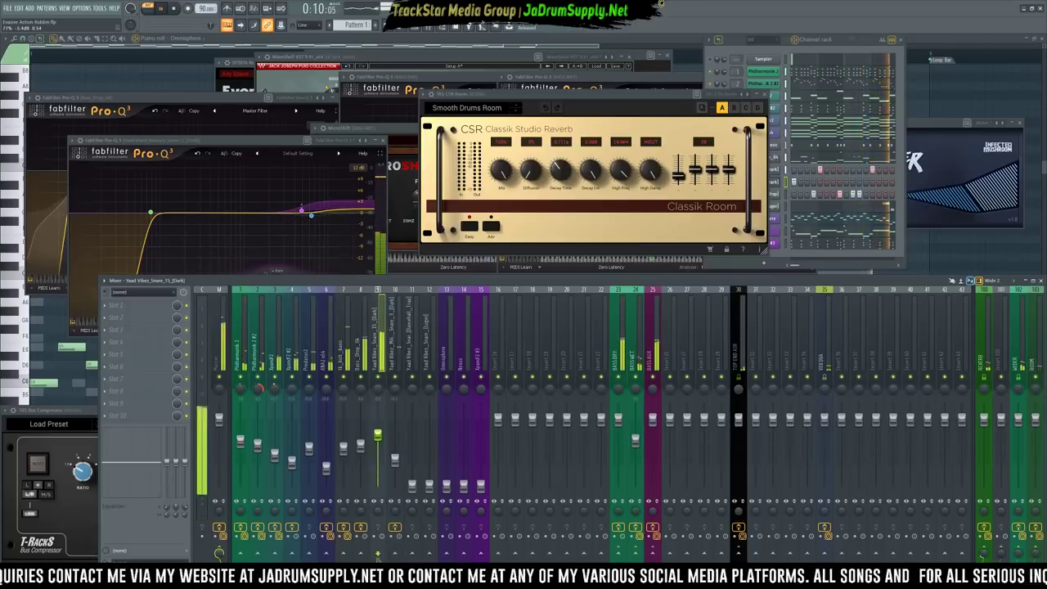
click(396, 460)
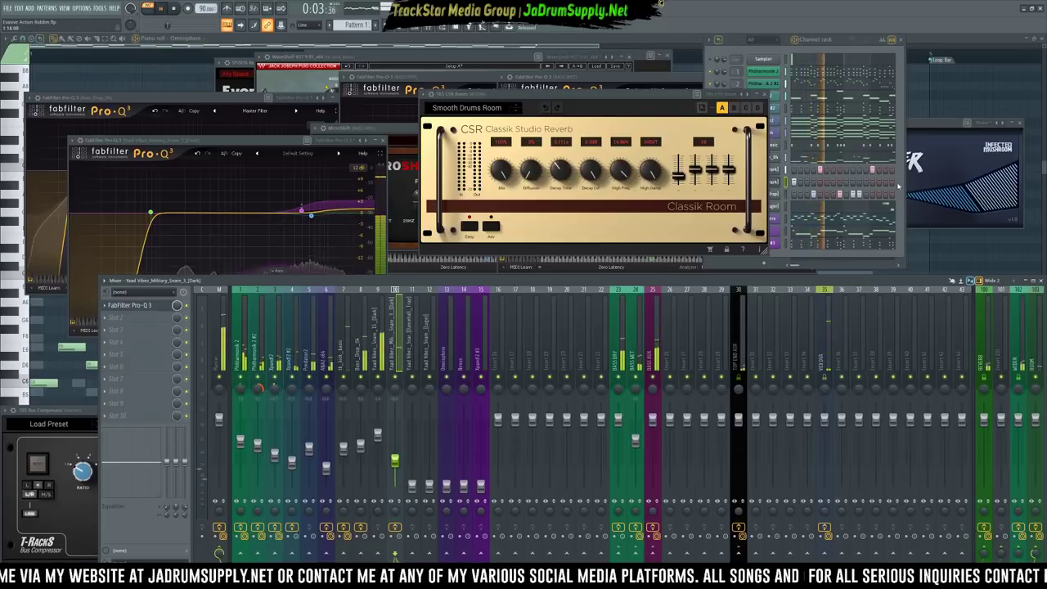
Raise the Dancehall Trap snare track's fader into the mix and check its balance with the other two snares during playback
click(787, 182)
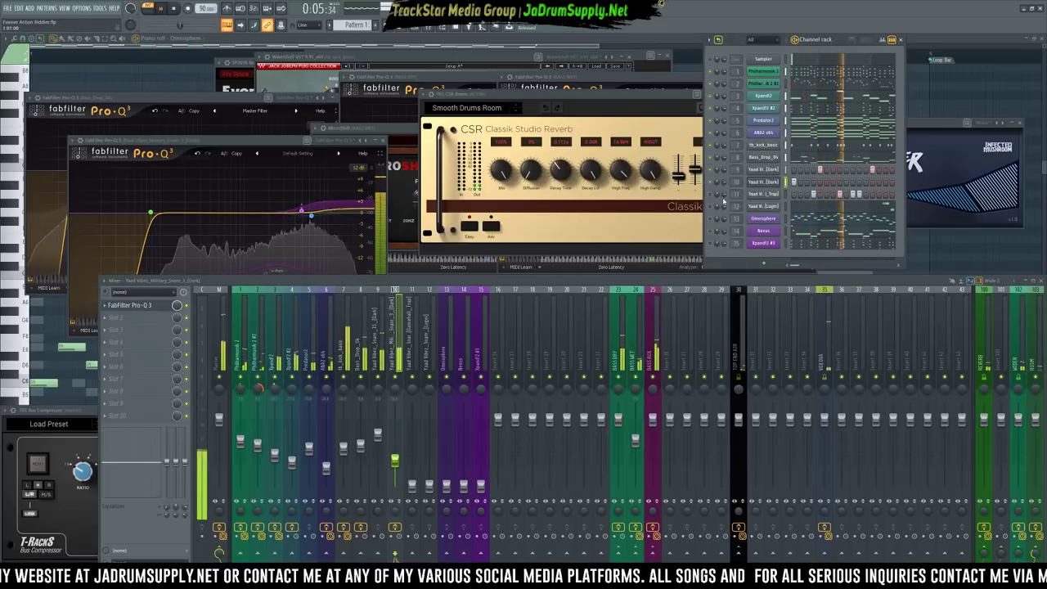
key(space)
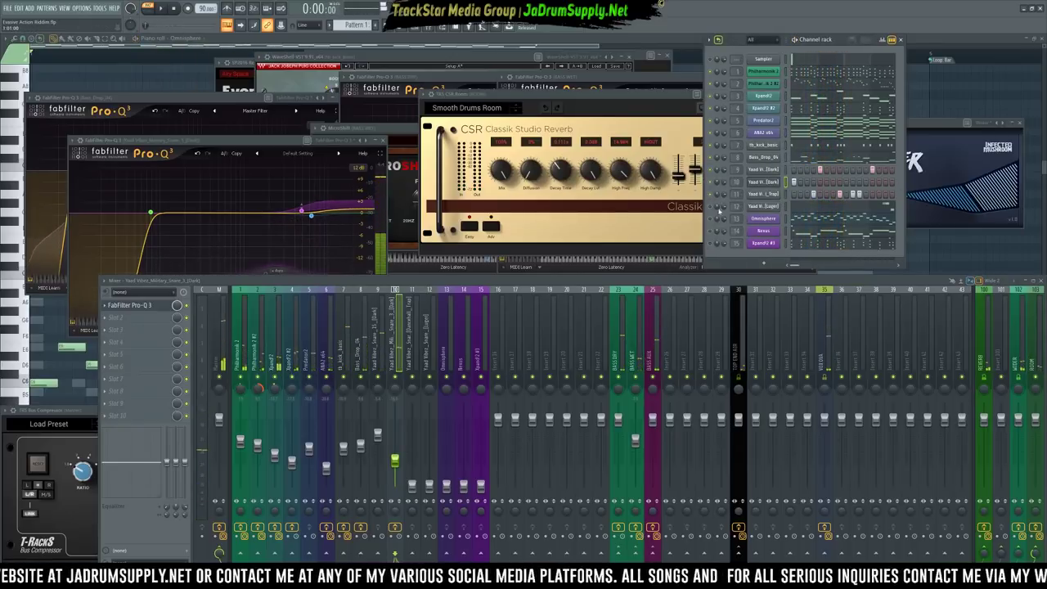
click(411, 486)
drag(411, 466, 412, 446)
key(space)
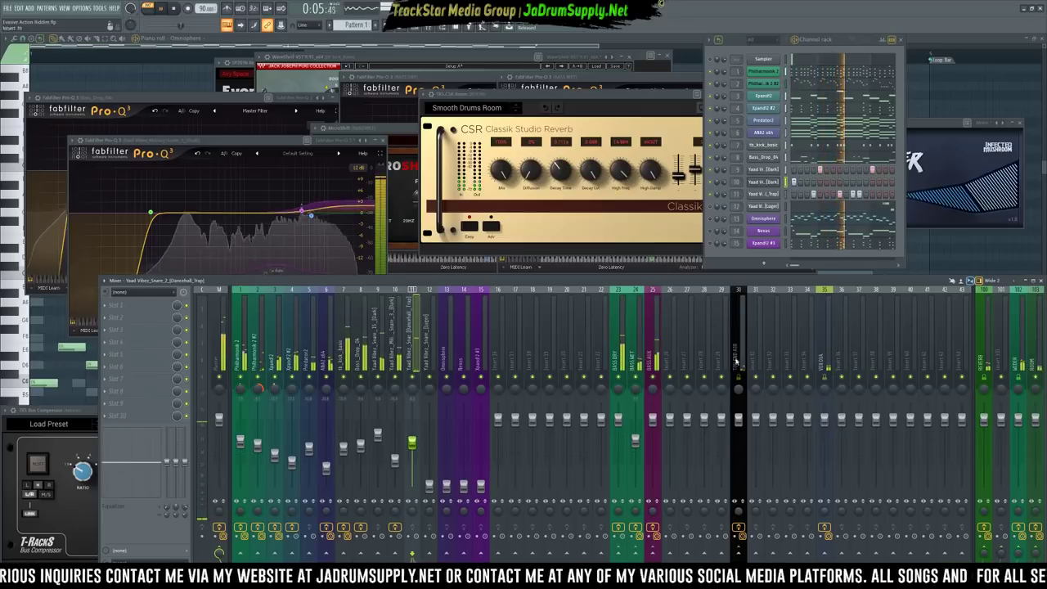
drag(413, 443, 378, 435)
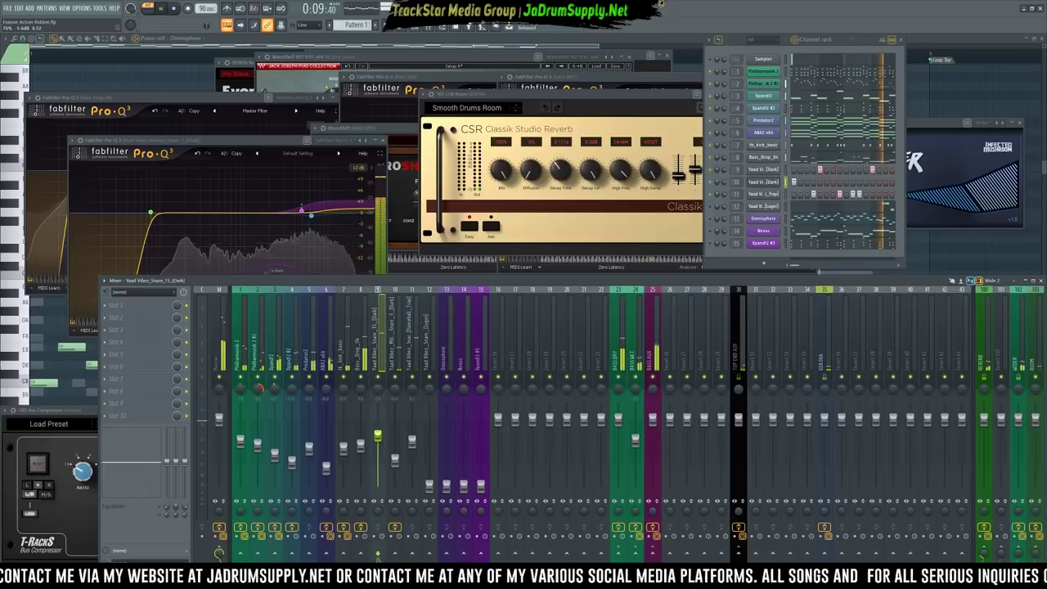
click(395, 461)
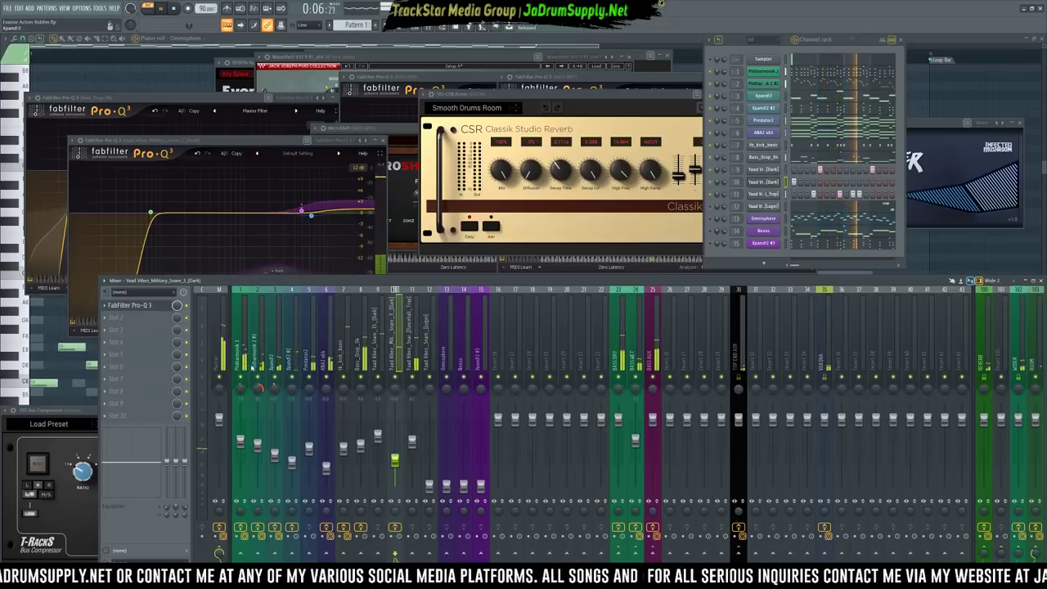
Check the master track's Bus Compressor during playback and slightly lower the BASS AUX track's fader
click(221, 355)
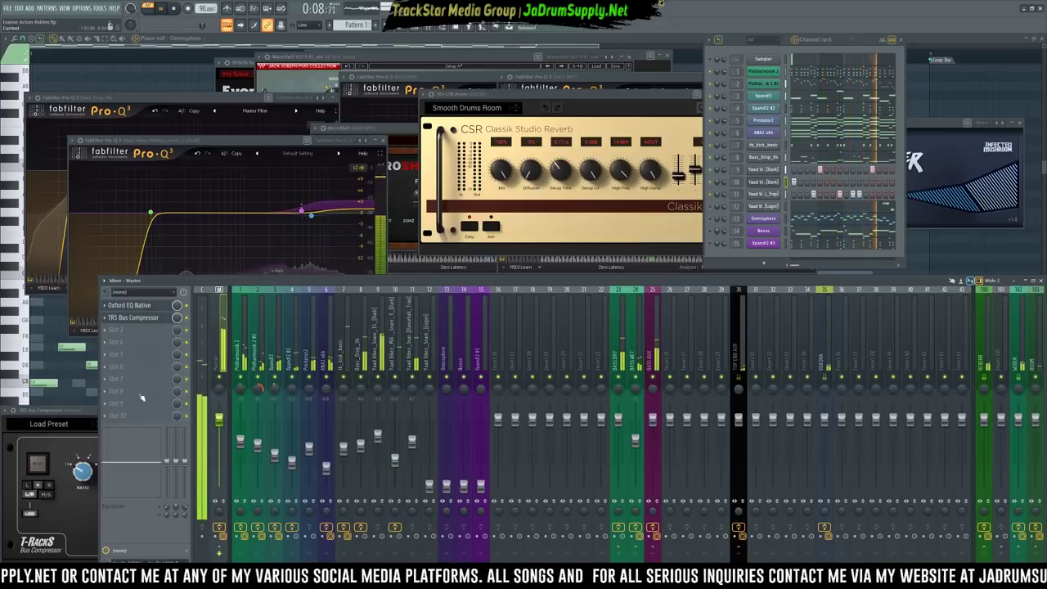
click(67, 420)
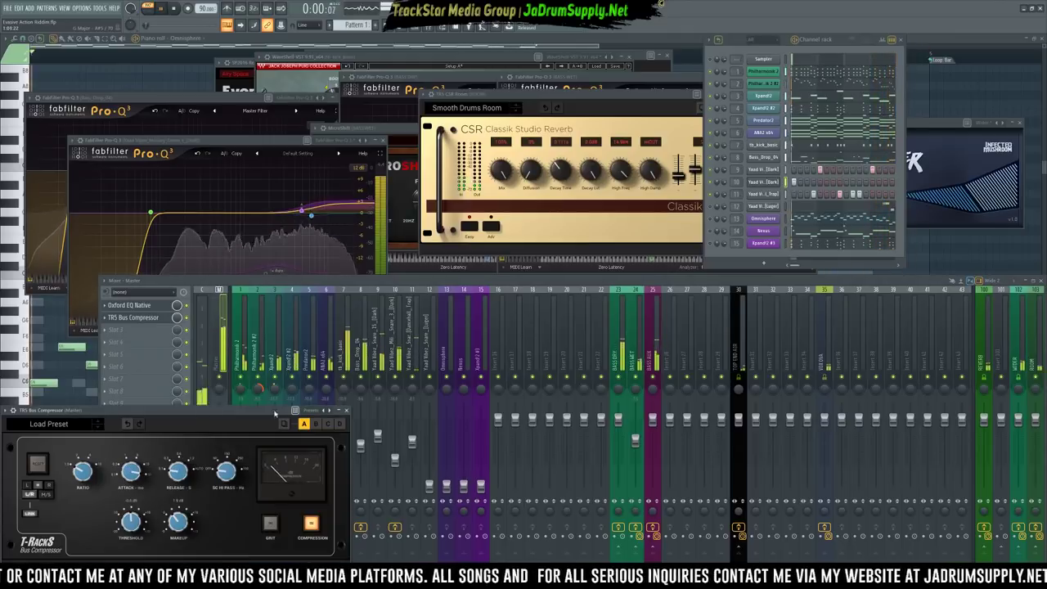
click(379, 358)
click(360, 360)
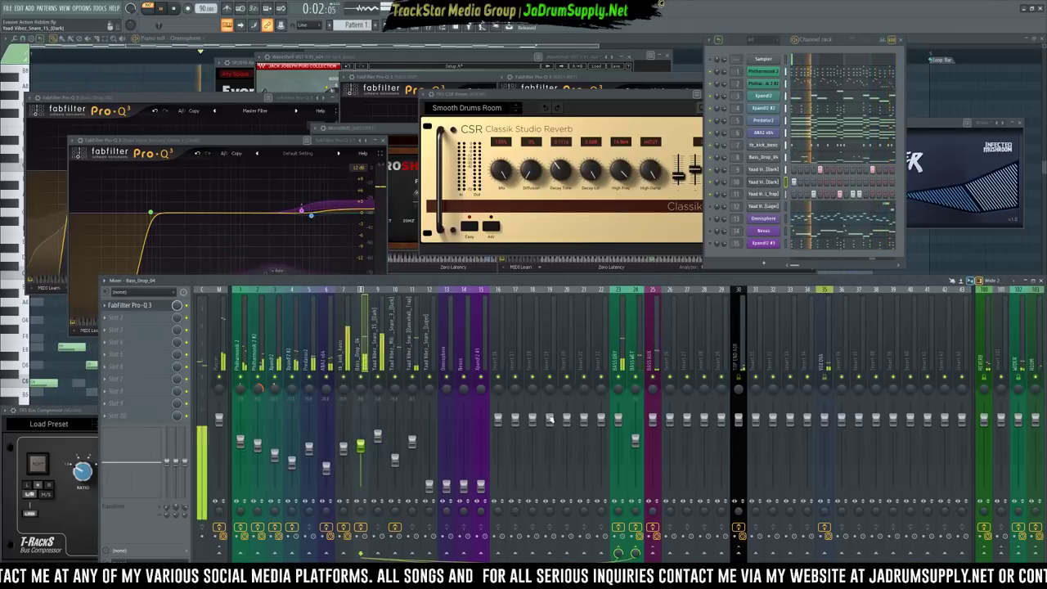
click(651, 419)
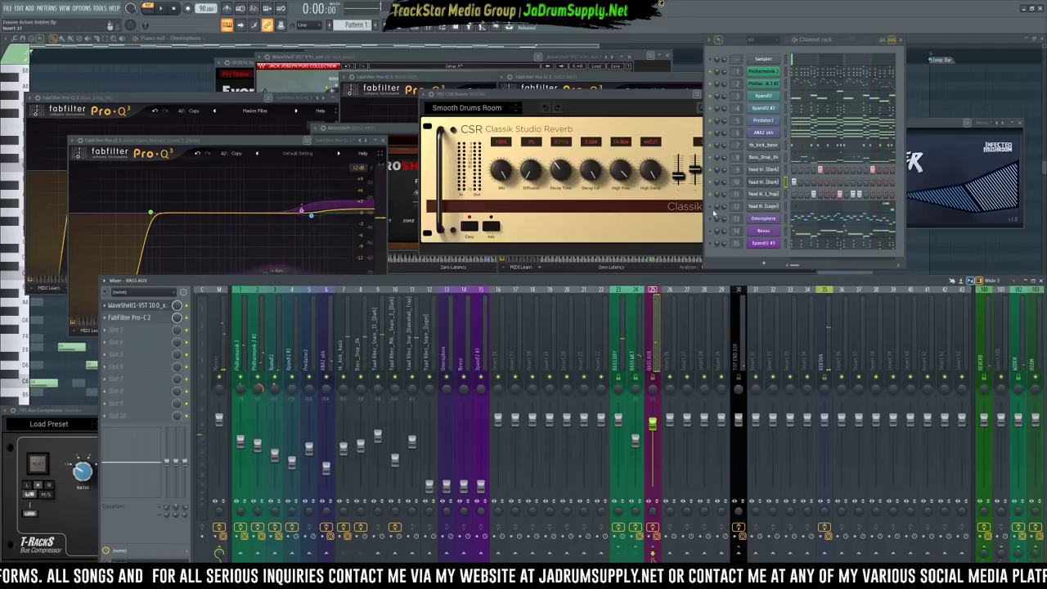
Raise the Luger snare track's fader and audition its level with the full beat
drag(428, 486, 429, 476)
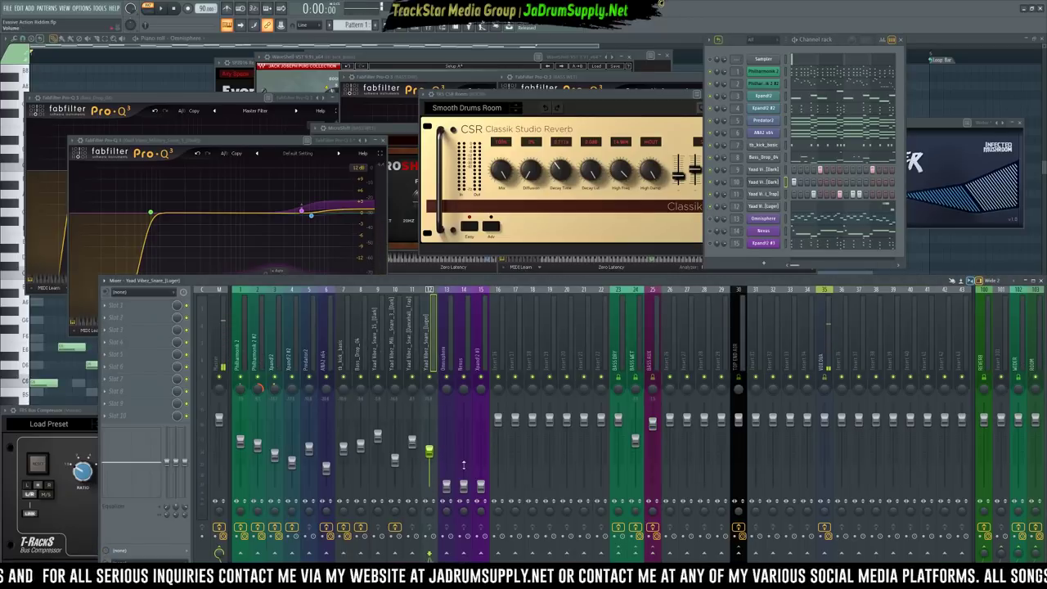
key(space)
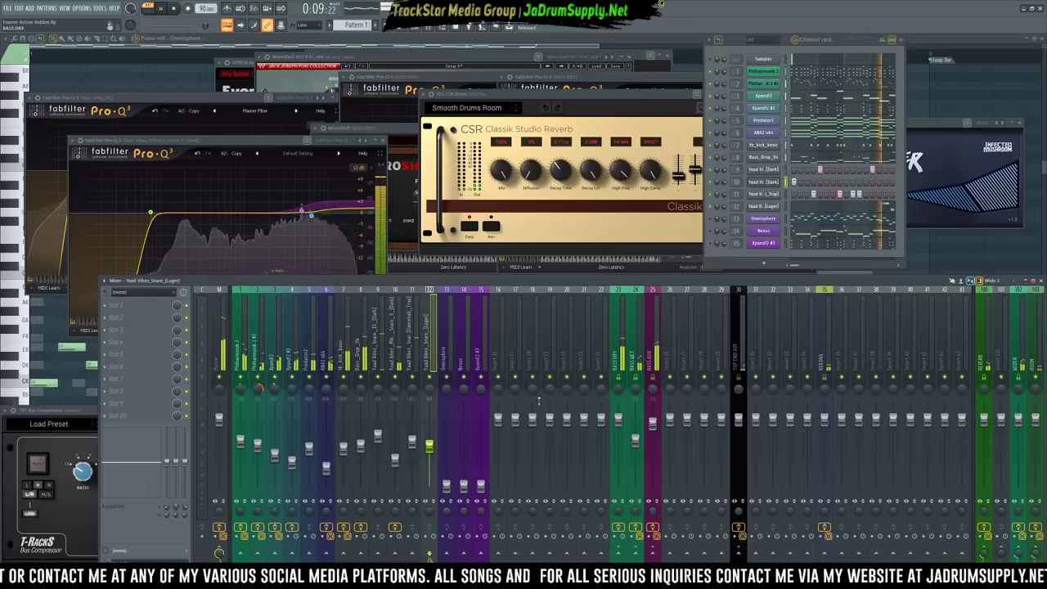
key(space)
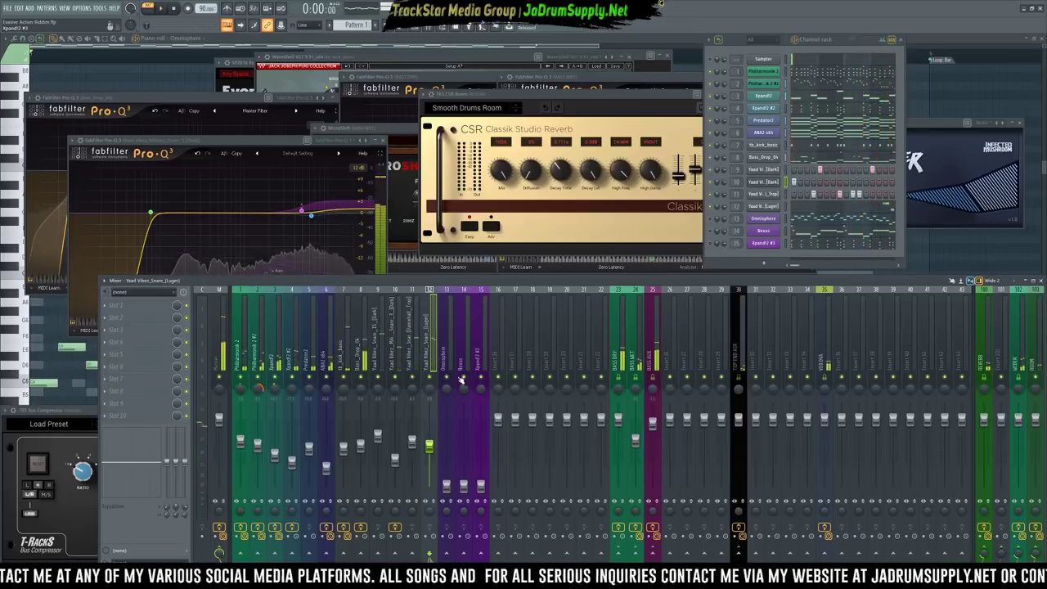
Raise the Xpand!2 #3 track's fader and solo the track to audition it
click(766, 244)
click(766, 244)
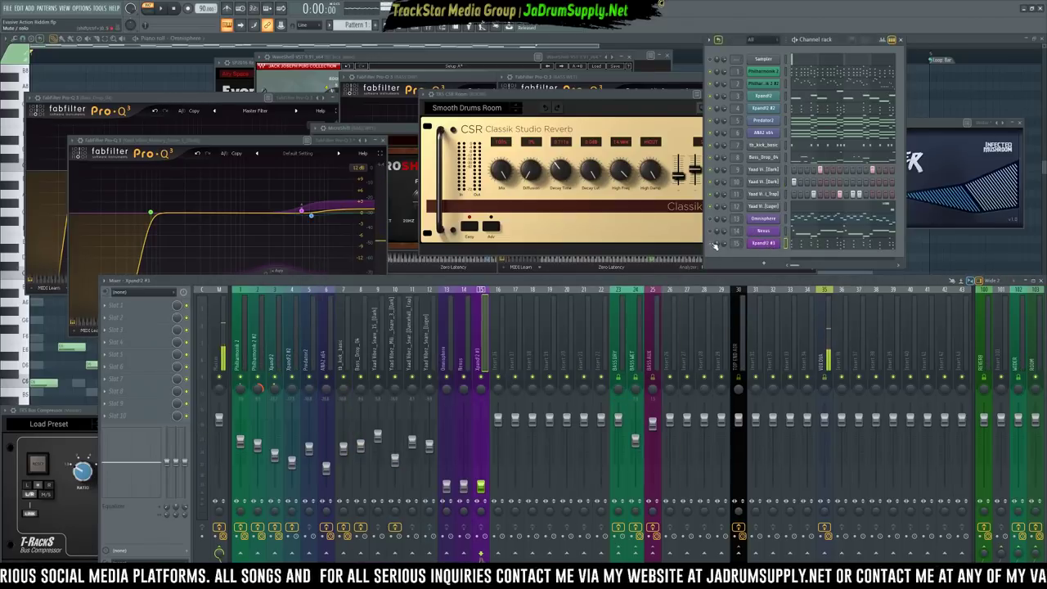
drag(479, 486, 480, 447)
key(space)
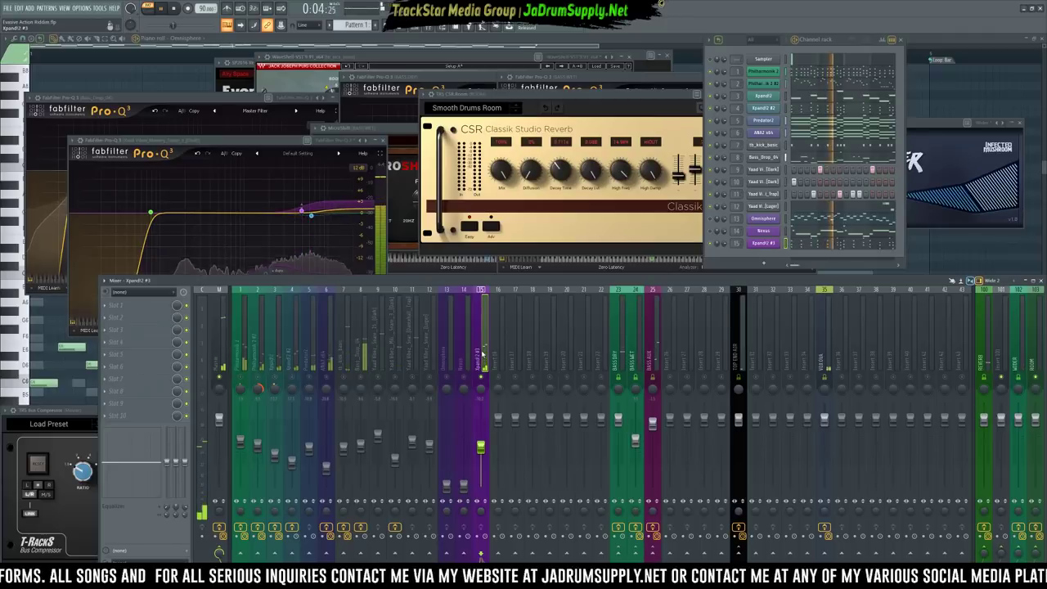
key(space)
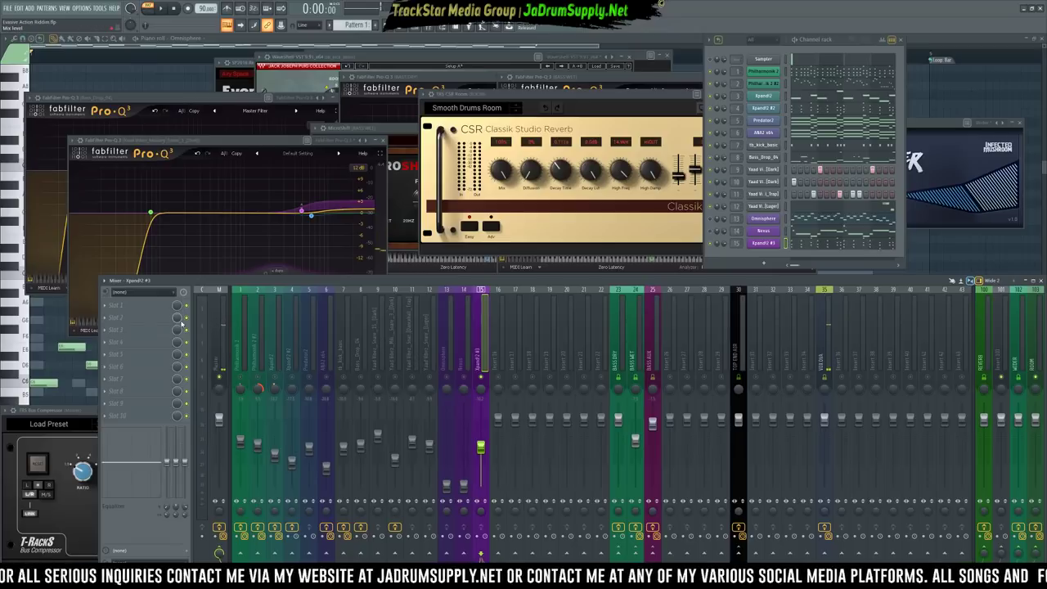
Add the Sonnox Oxford EQ Native to the Xpand!2 #3 track and reposition its window
click(138, 307)
mouse_move(127, 316)
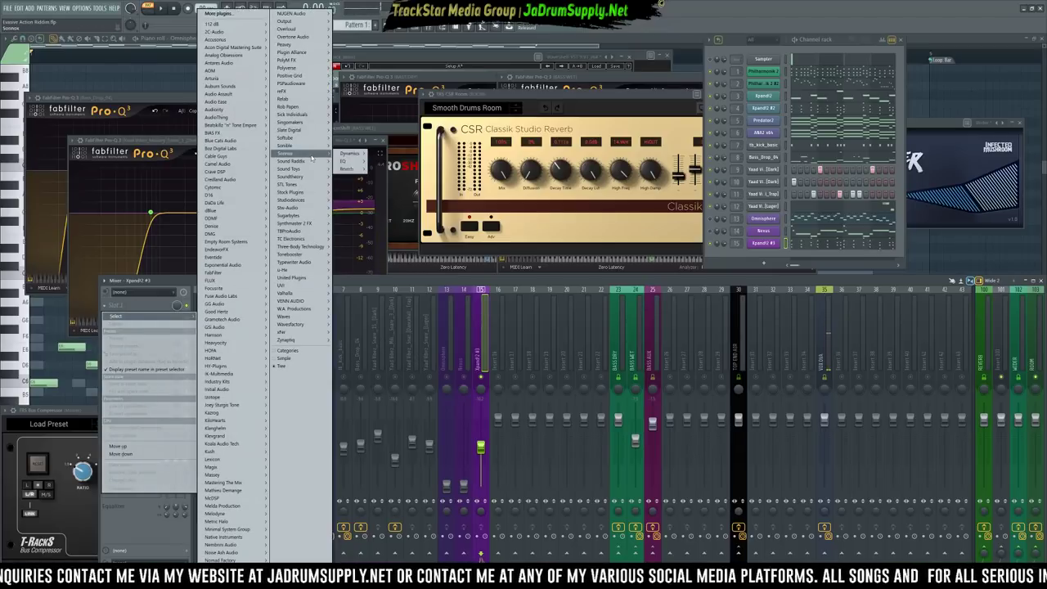
click(379, 165)
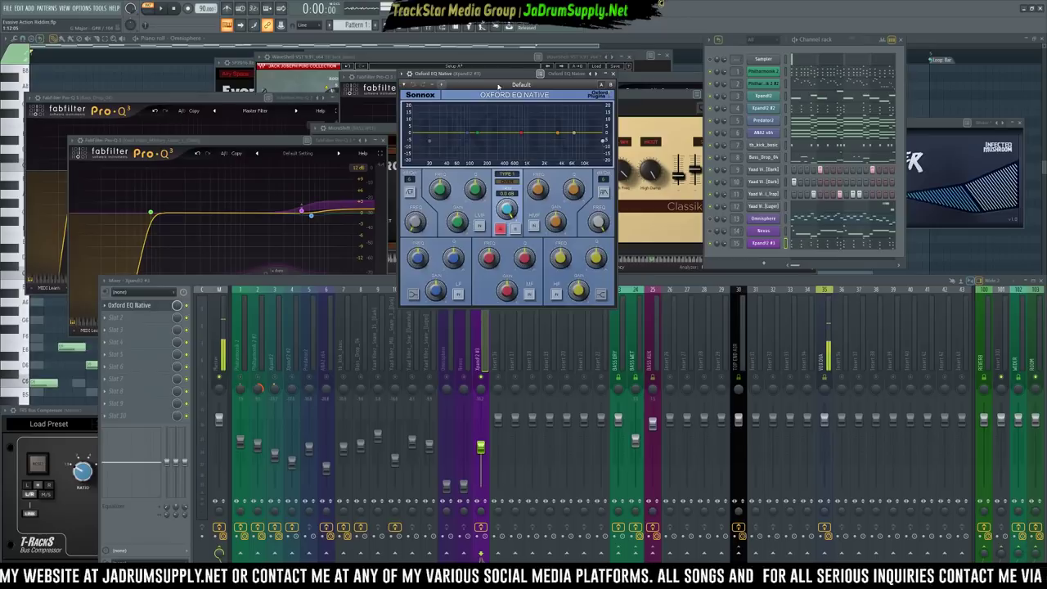
drag(524, 76, 509, 95)
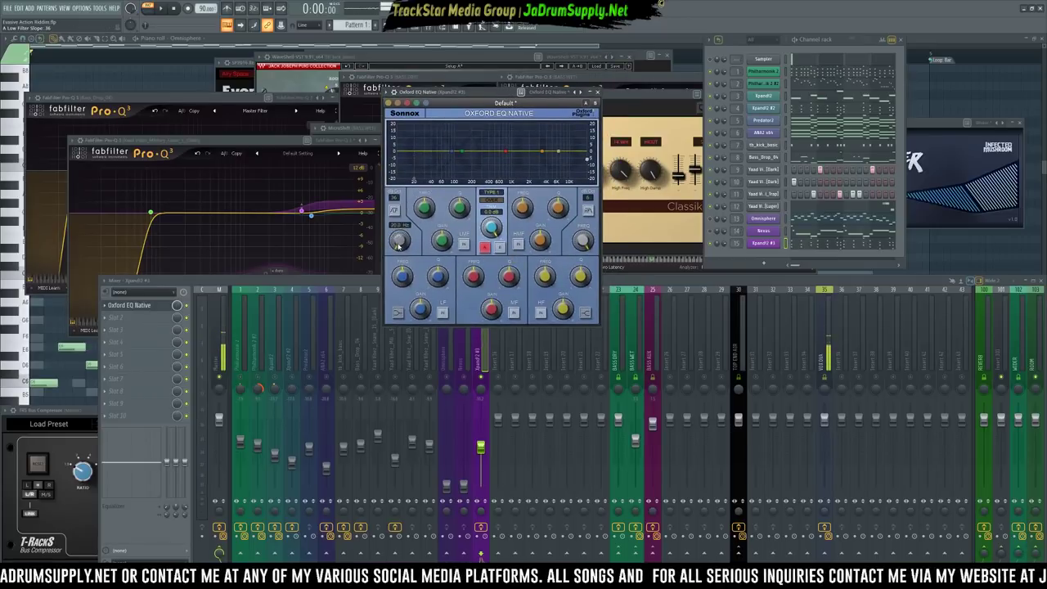
Enable the Oxford EQ's low-cut filter with a slope of 36 and sweep it to about 101 Hz during playback
click(395, 210)
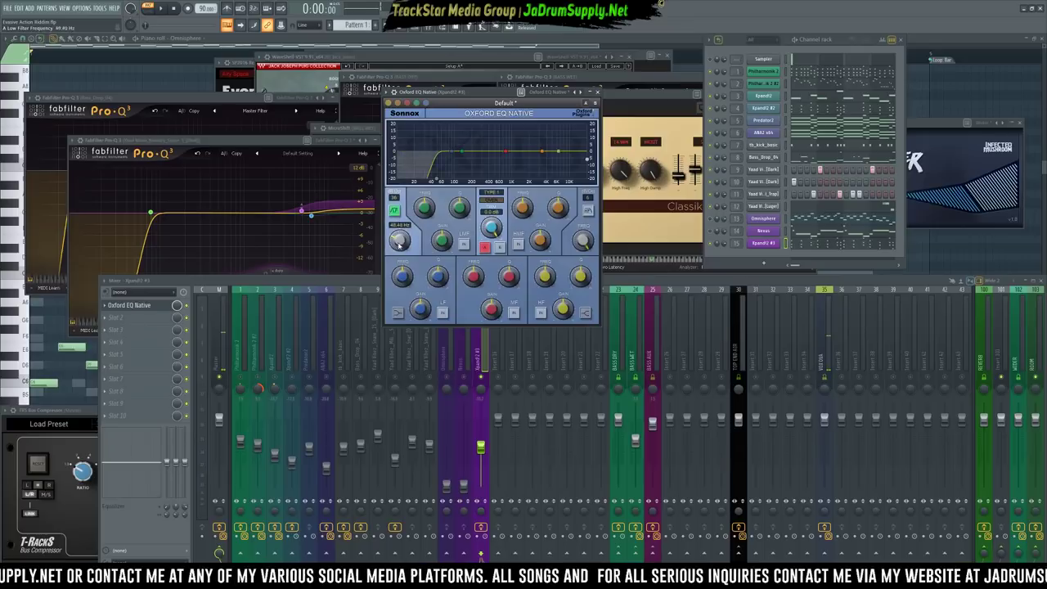
key(space)
drag(399, 240, 400, 228)
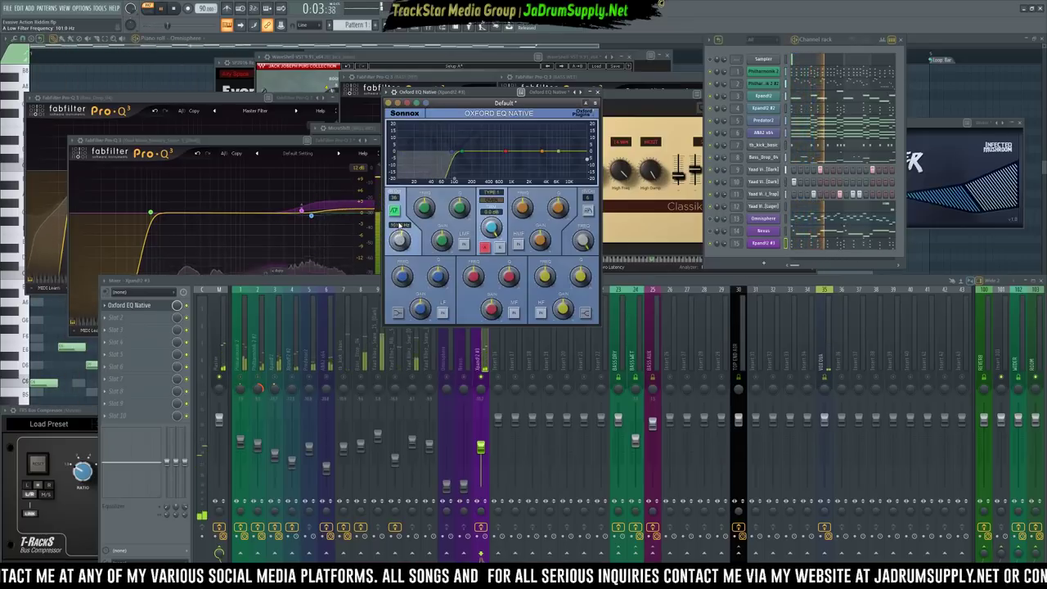
Boost the Xpand!2 #3 highs with an HF shelf of about 4.7 dB and cut the HMF band by about 3.3 dB
click(541, 313)
click(586, 312)
drag(561, 306, 544, 283)
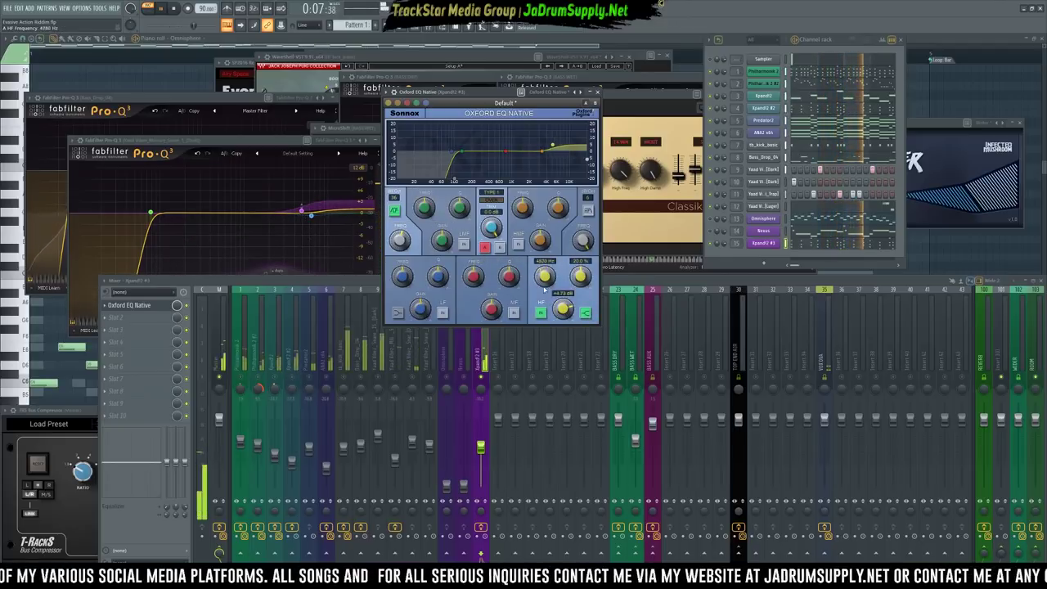
click(519, 244)
drag(539, 236, 539, 239)
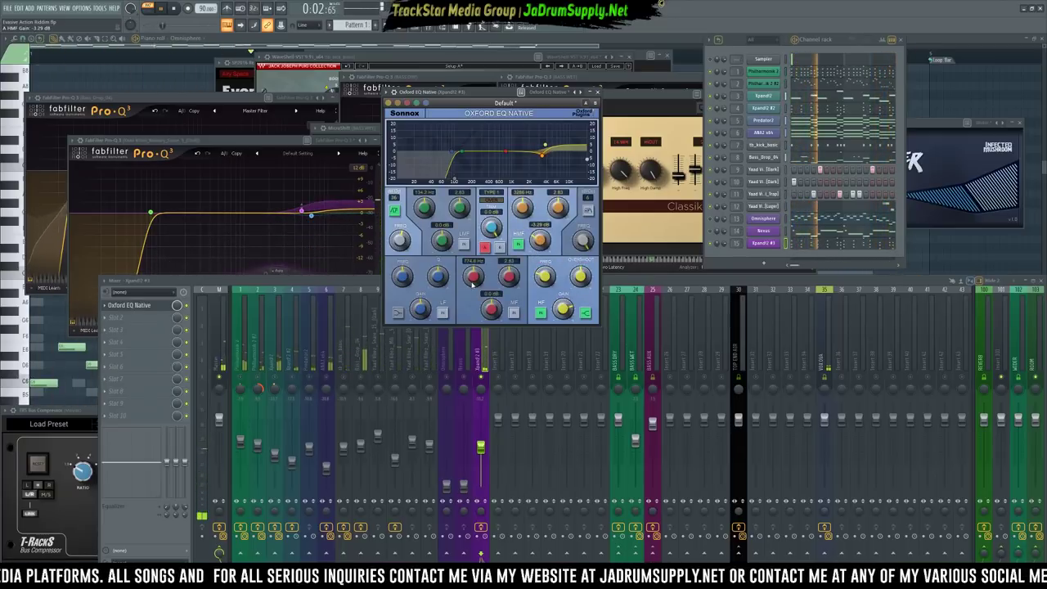
Cut the Xpand!2 #3 mids by about 1.8 dB, the LMF band by about 3.5 dB and the LF band by about 1.9 dB
drag(491, 309, 507, 368)
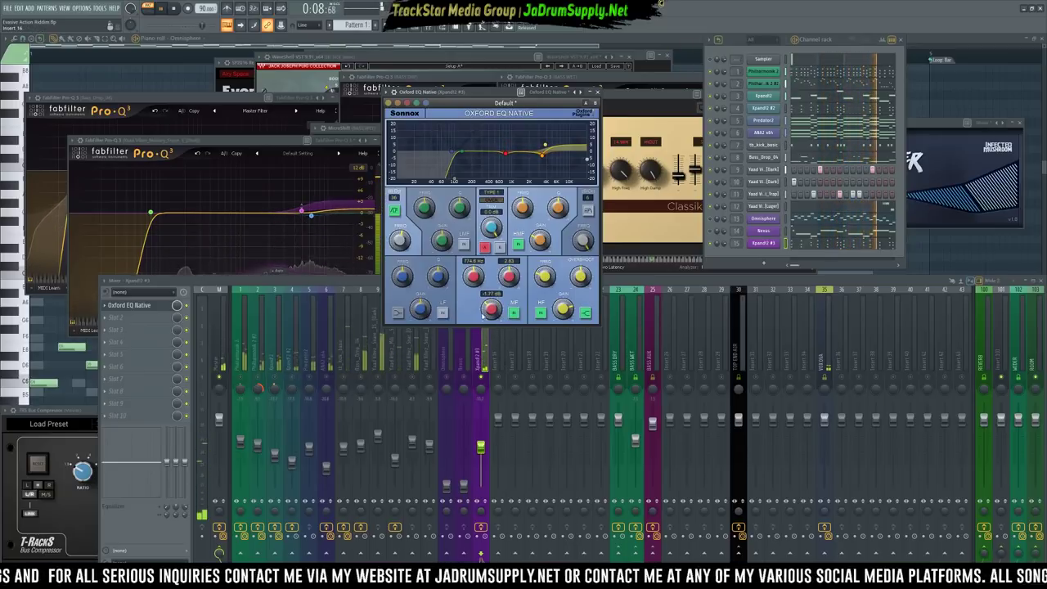
drag(441, 240, 423, 210)
click(464, 244)
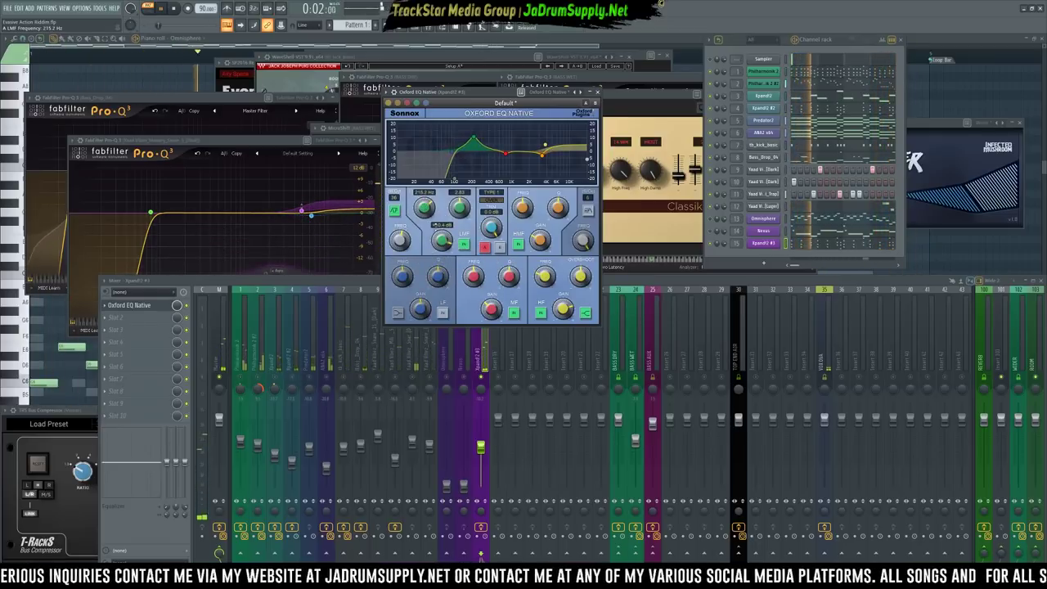
drag(445, 271, 404, 228)
drag(414, 184, 409, 237)
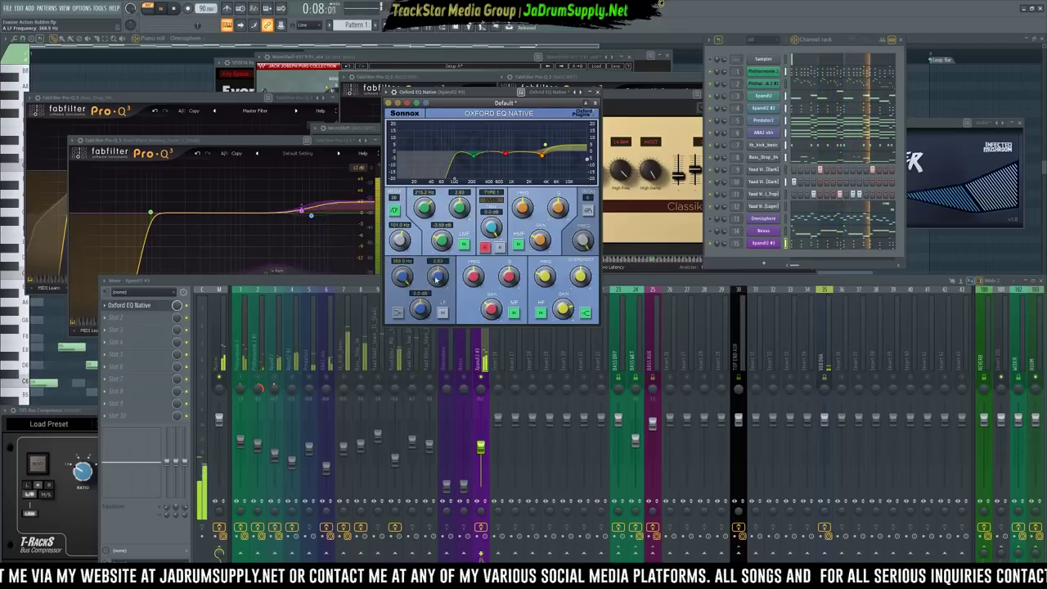
click(442, 312)
drag(421, 307, 433, 332)
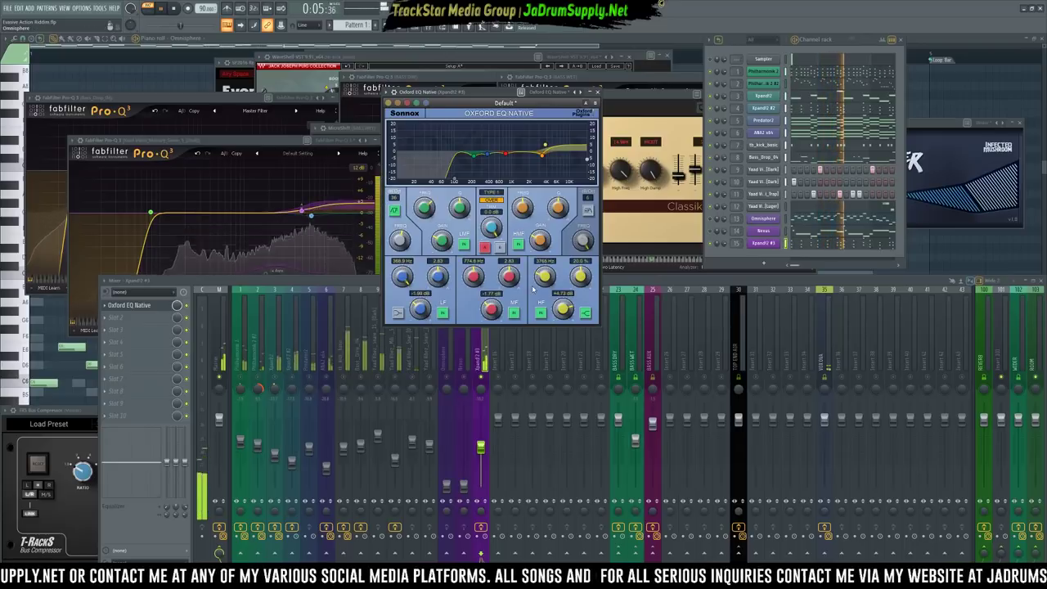
Ease the HMF cut to about -1.1 dB and enable the high-cut filter with a slope of 36 at about 13.9 kHz
drag(540, 247, 539, 237)
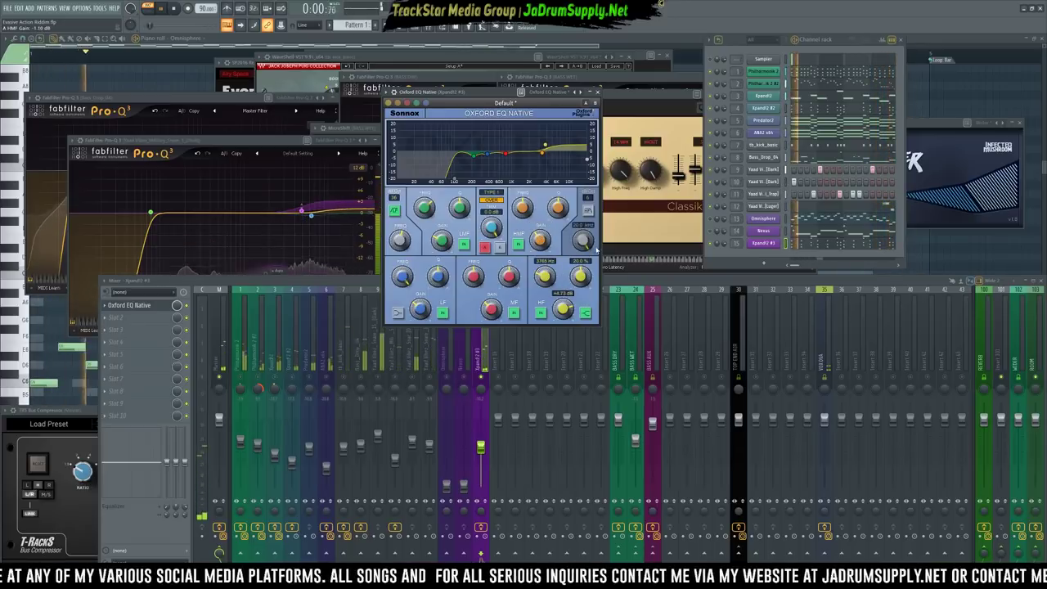
click(587, 198)
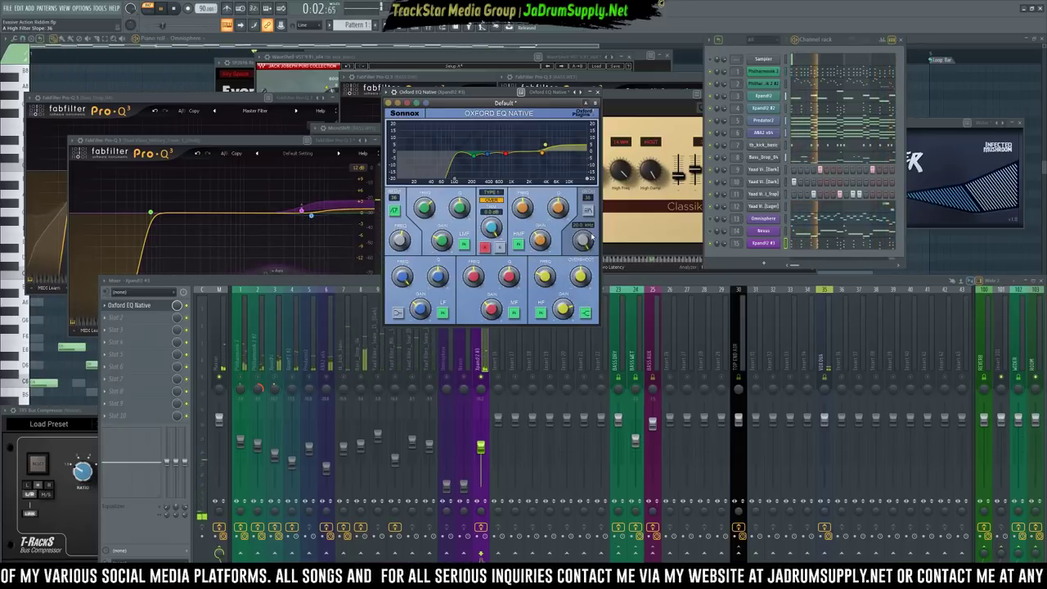
click(588, 212)
drag(583, 240, 586, 250)
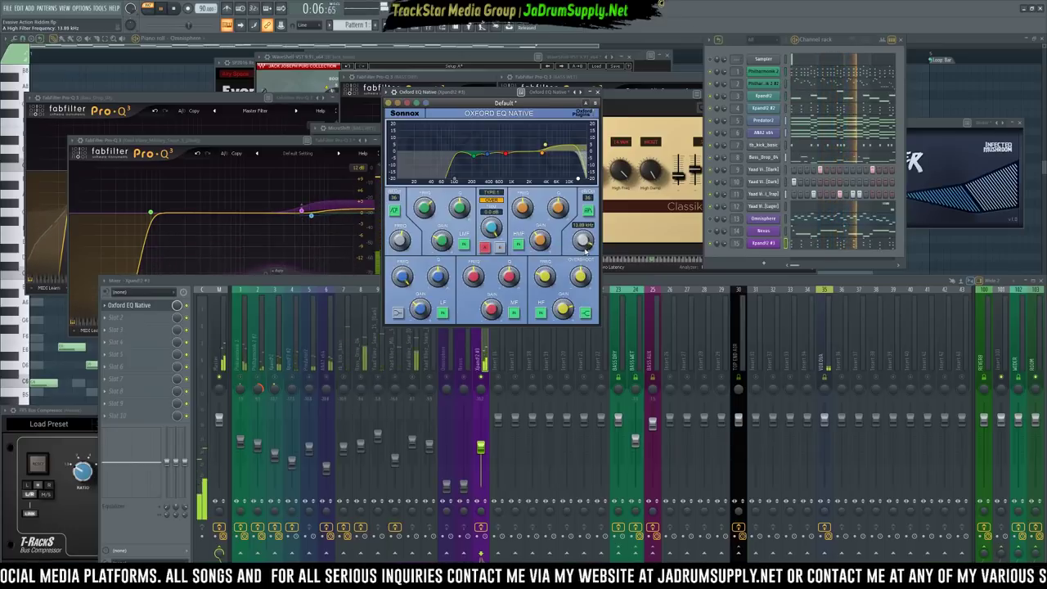
key(space)
Add Fruity Stereo Shaper to the Xpand!2 #3 track after the EQ and apply its Delay preset
click(484, 340)
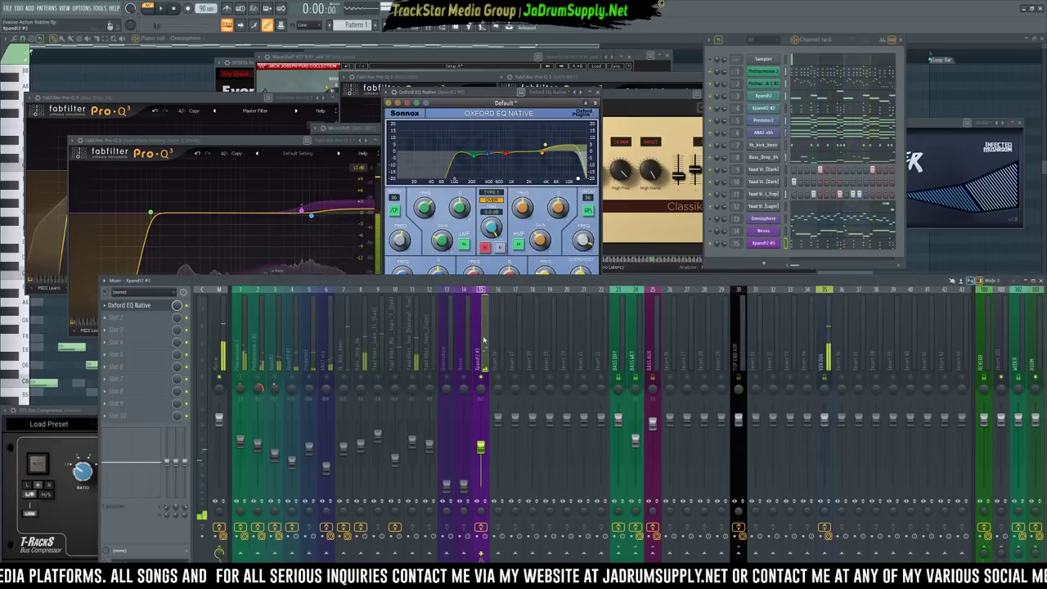
click(162, 319)
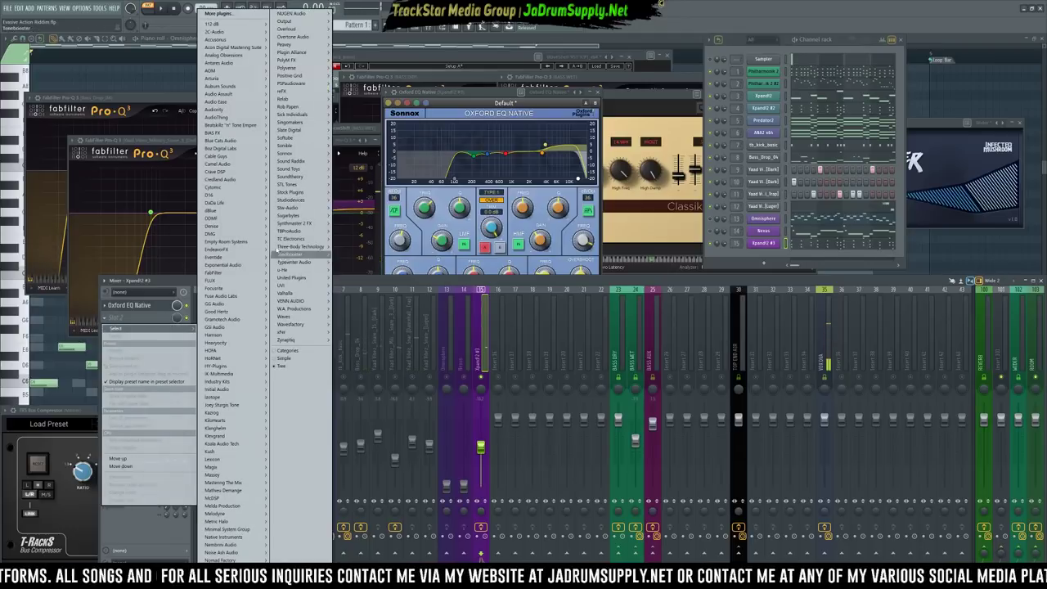
mouse_move(303, 193)
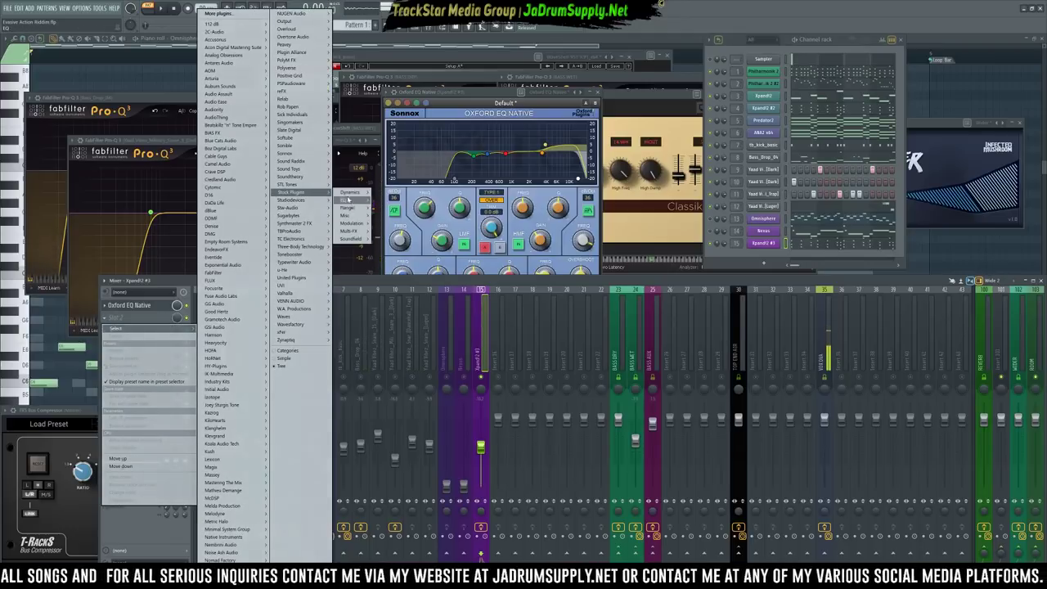
mouse_move(355, 239)
click(407, 239)
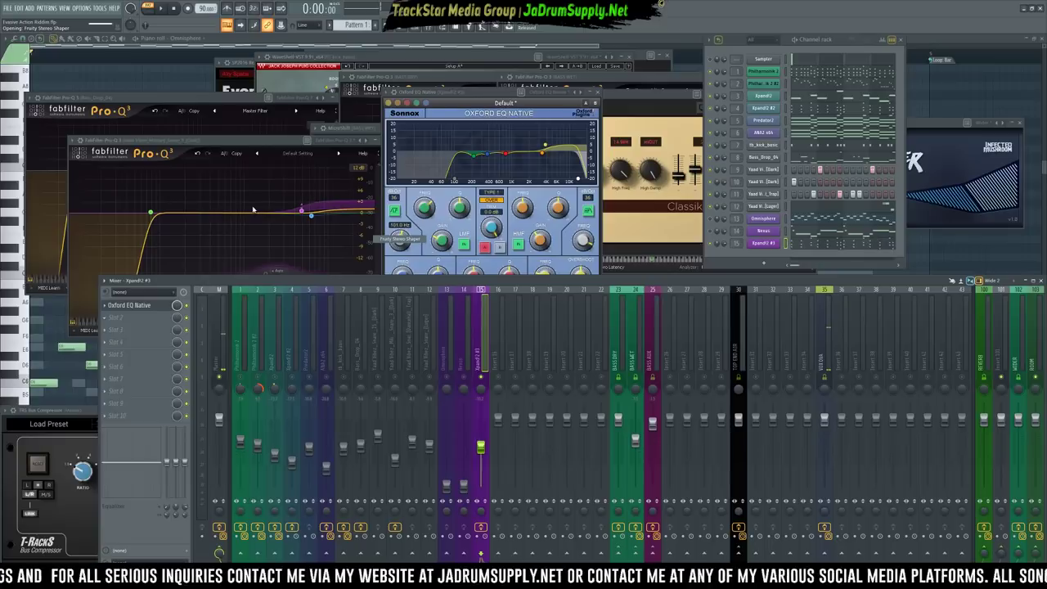
click(106, 87)
click(125, 108)
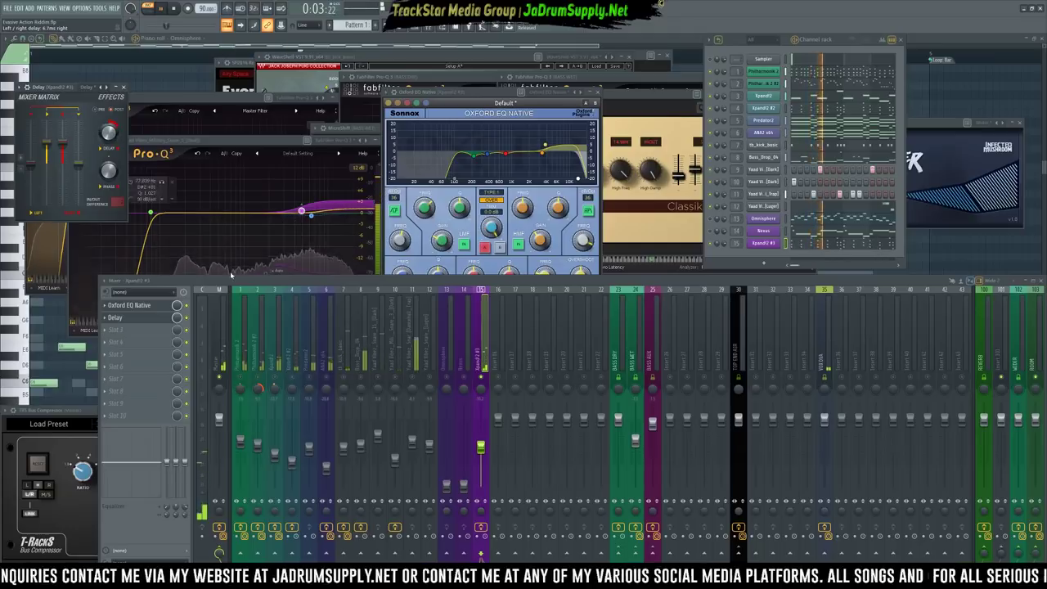
Route the Xpand!2 #3 track to TOP END AIR and the effect return channels, adjusting the send levels during playback
key(space)
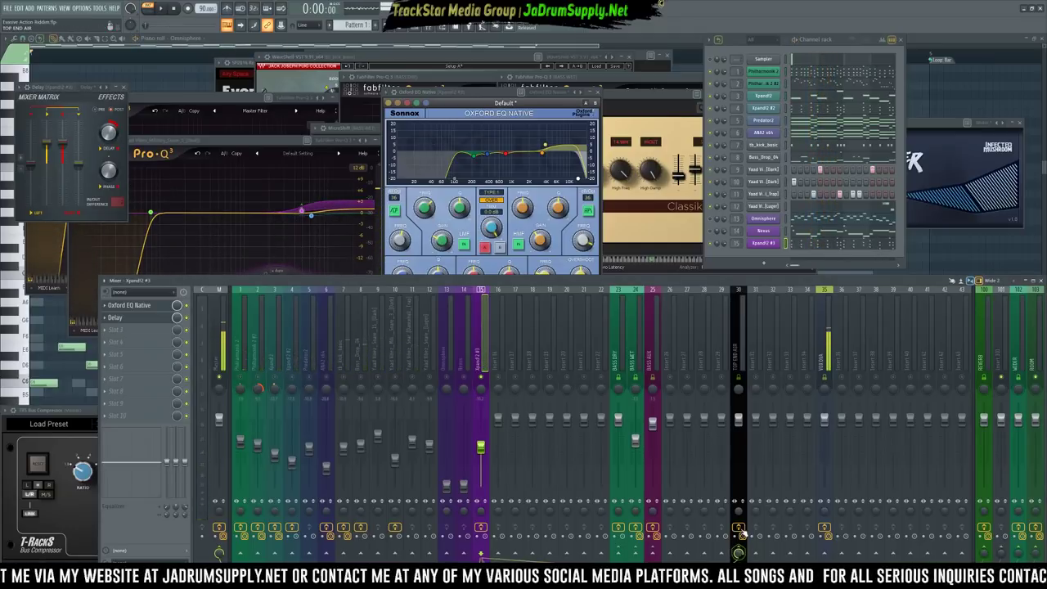
key(space)
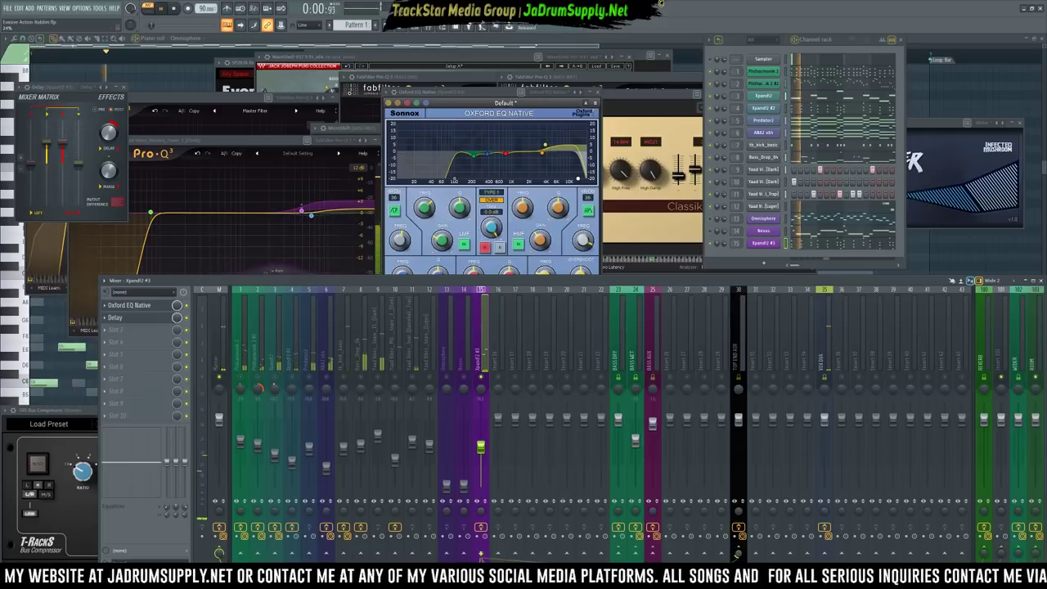
key(space)
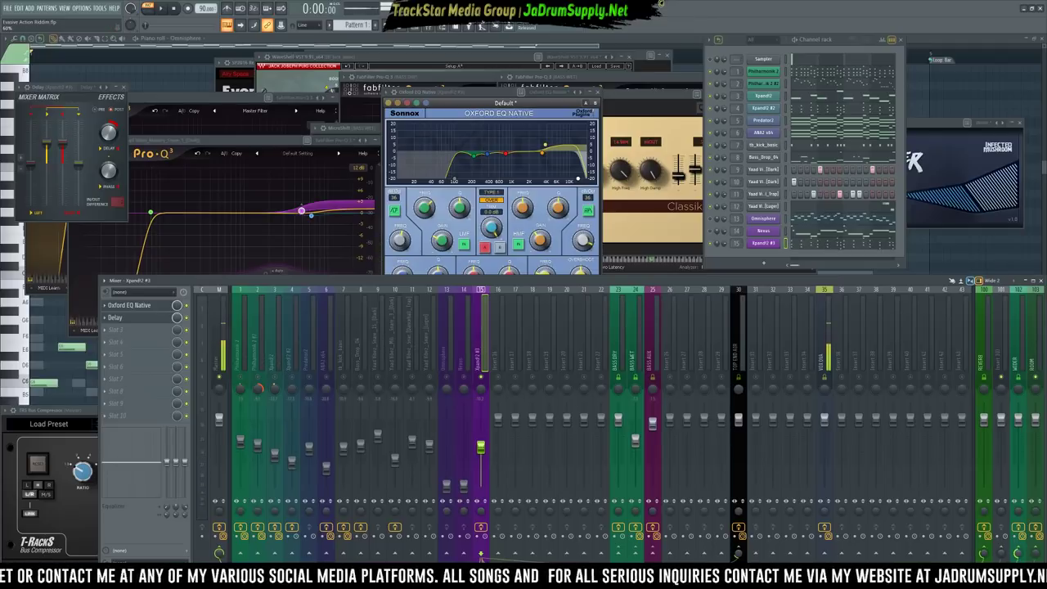
key(space)
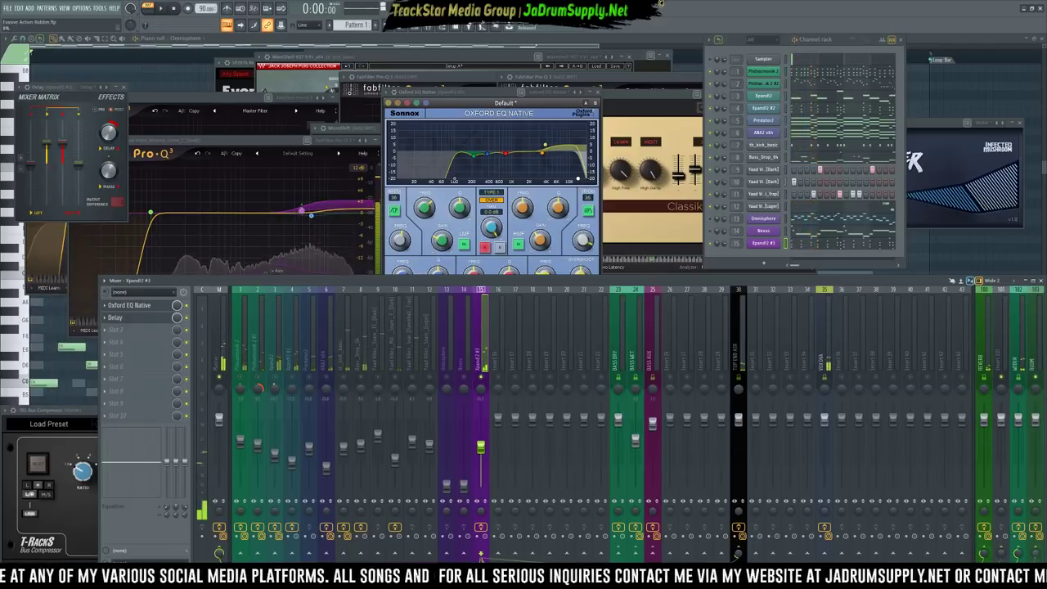
key(space)
key(space)
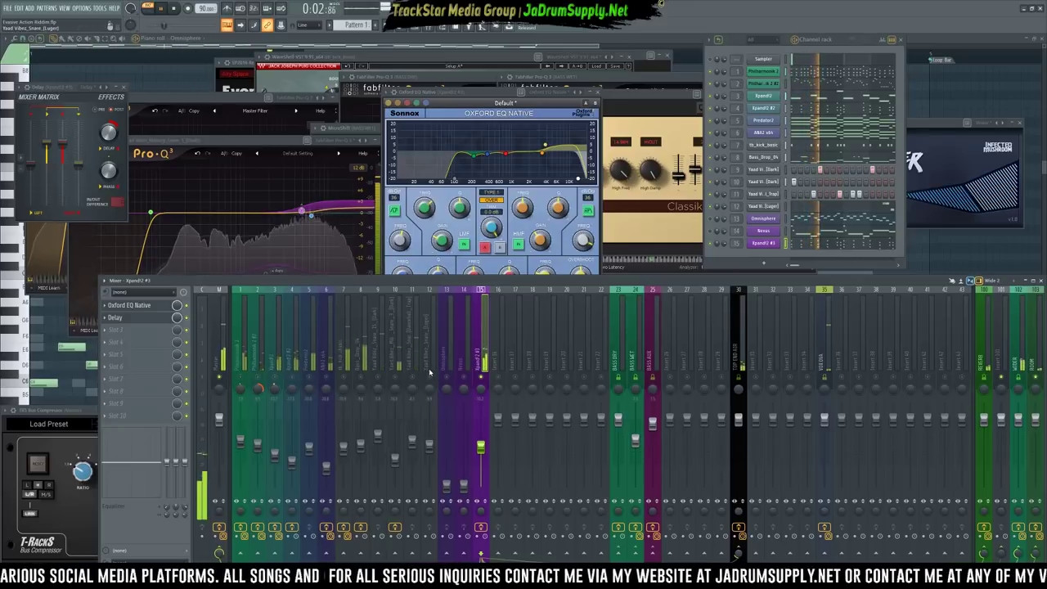
key(space)
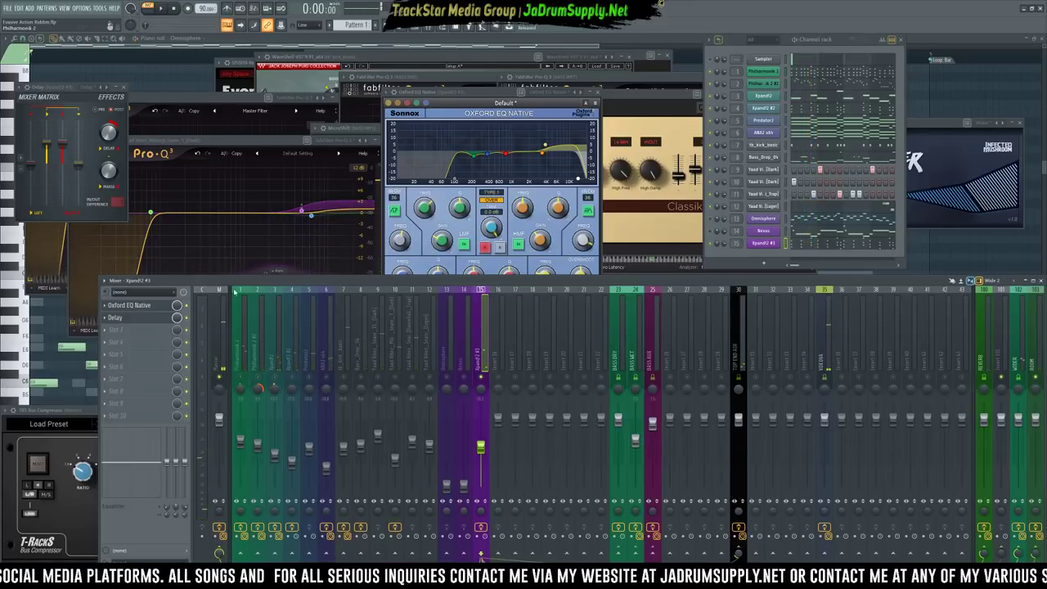
Add the Waves L2 UltraMaximizer to the Xpand!2 #3 track's third effect slot and reposition its window
click(152, 330)
mouse_move(164, 340)
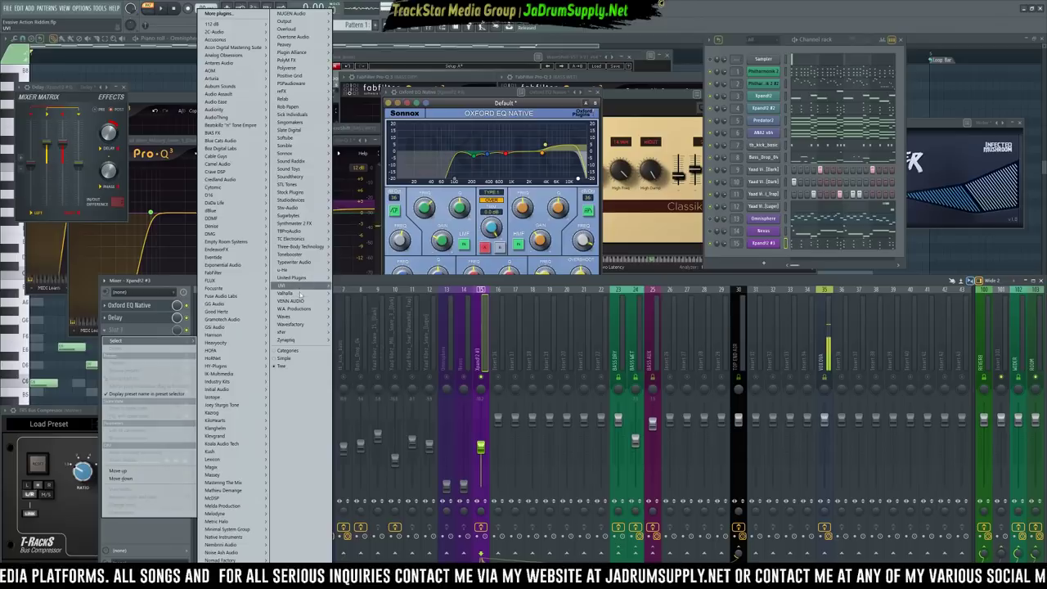
mouse_move(295, 316)
click(358, 318)
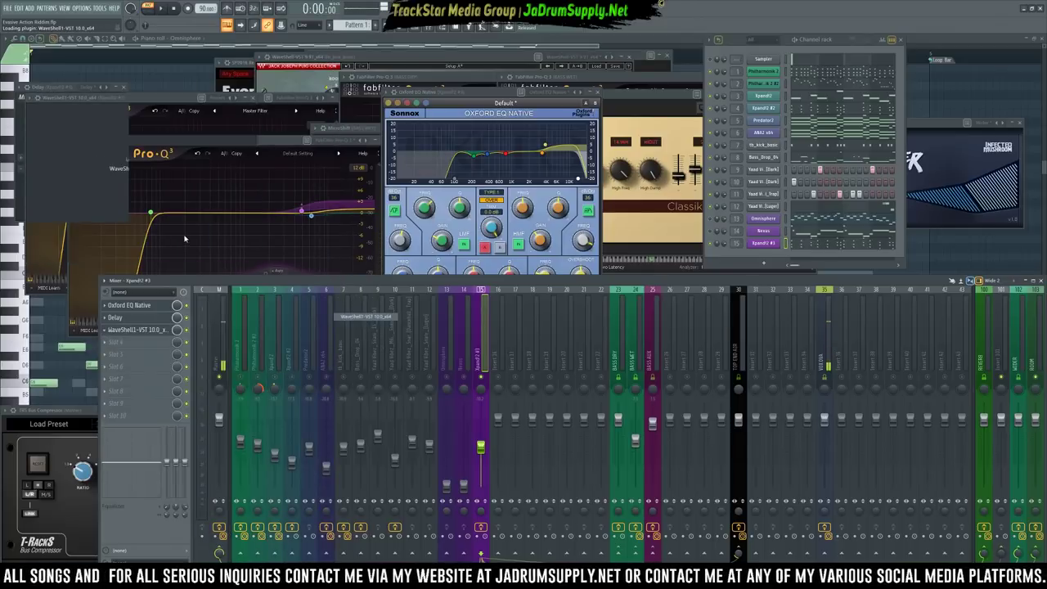
click(146, 148)
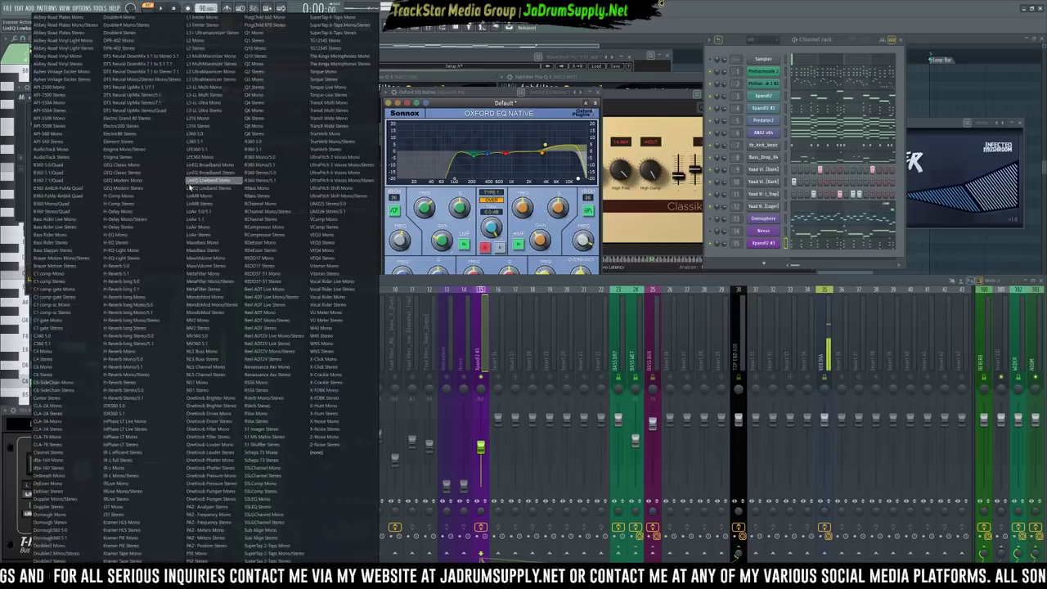
click(215, 55)
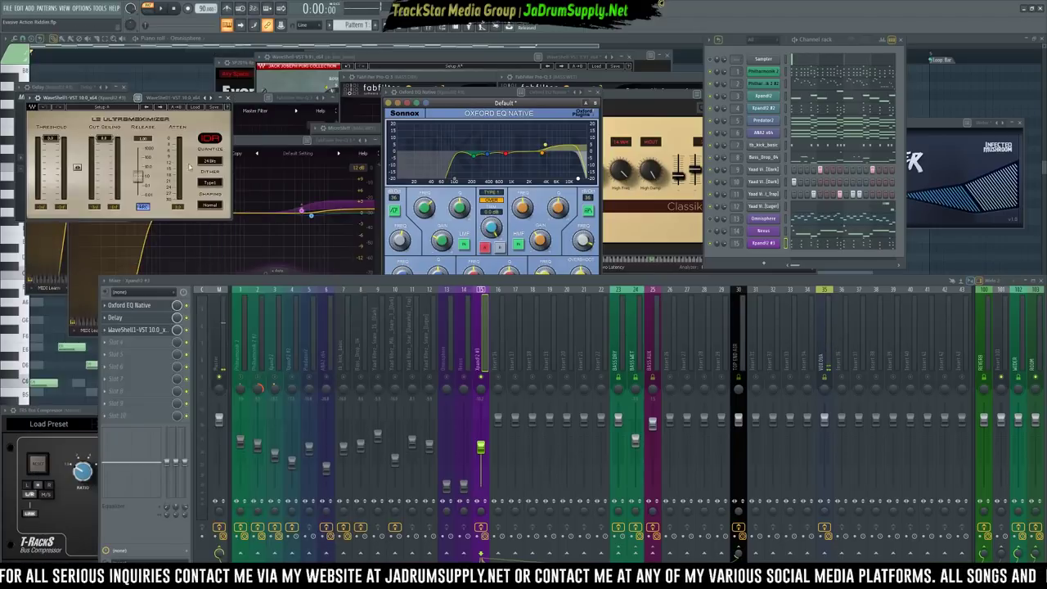
drag(700, 133, 720, 120)
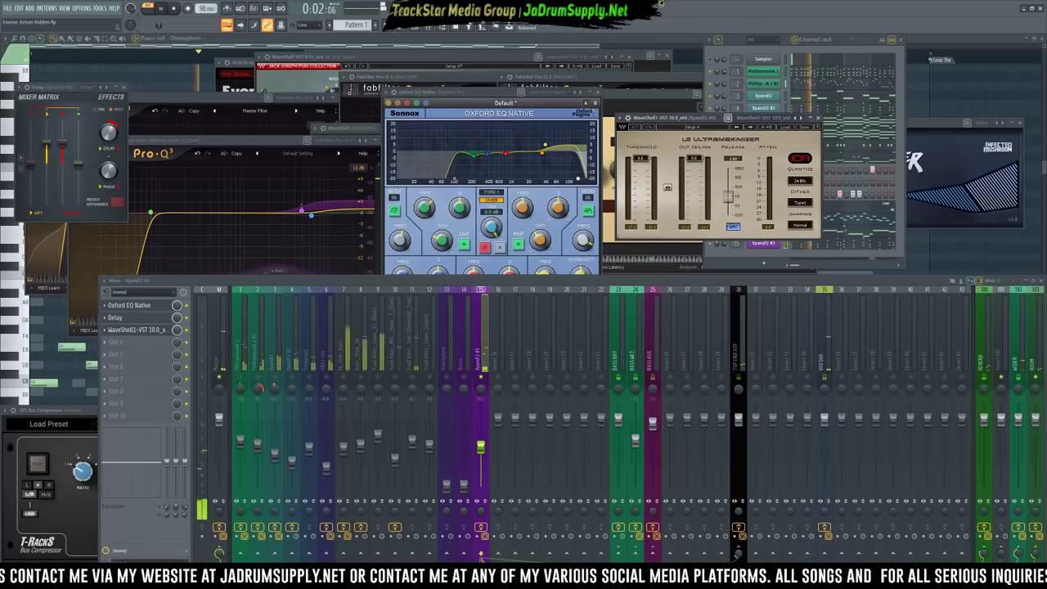
Lower the L2 threshold, set its out ceiling to -13, turn off ARC and shorten the release to about 0.14 ms
drag(668, 190, 695, 189)
double_click(696, 191)
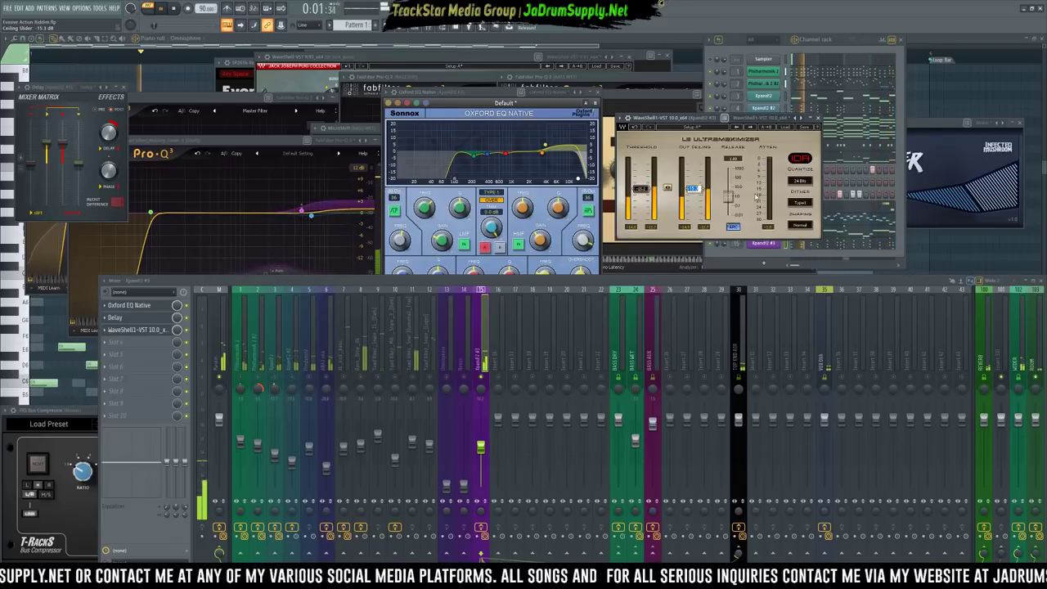
text(-13)
key(Return)
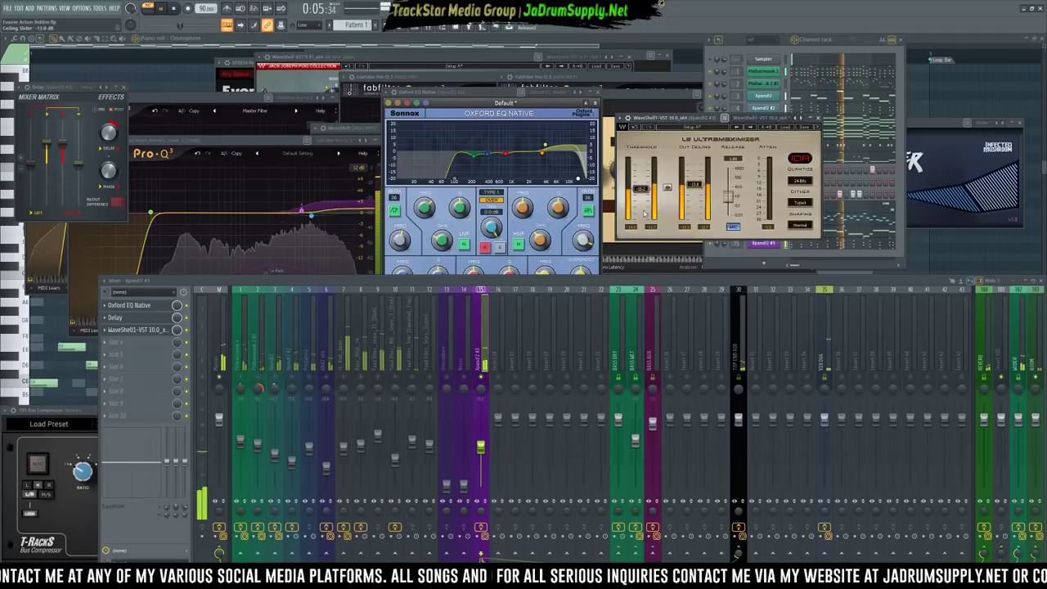
key(space)
key(space)
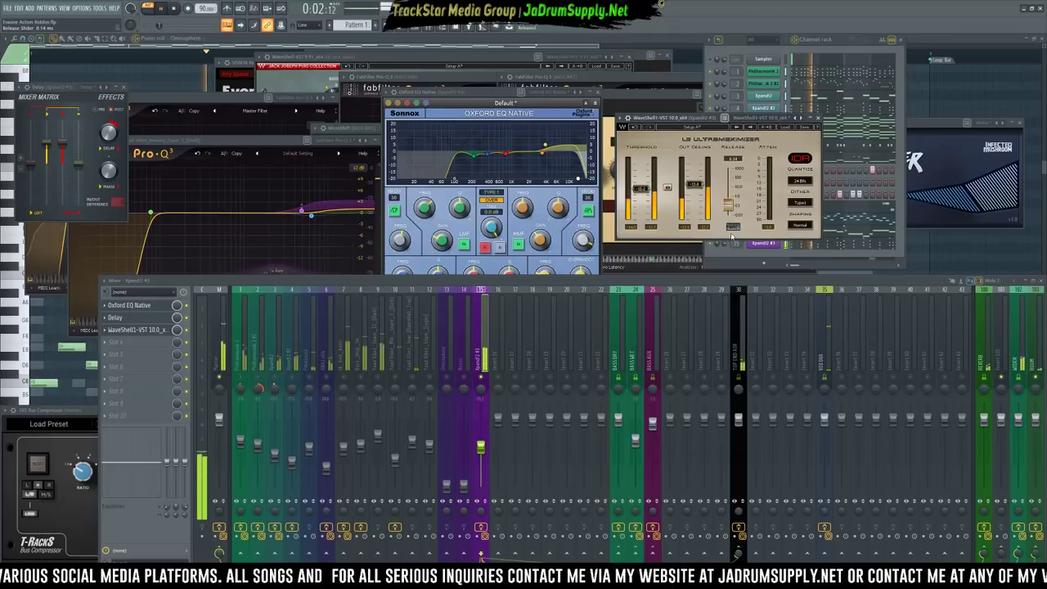
Unsolo the Xpand!2 #3 track, rebalance its fader from silence to about -12.1 dB in the full mix and close the L2 window
key(space)
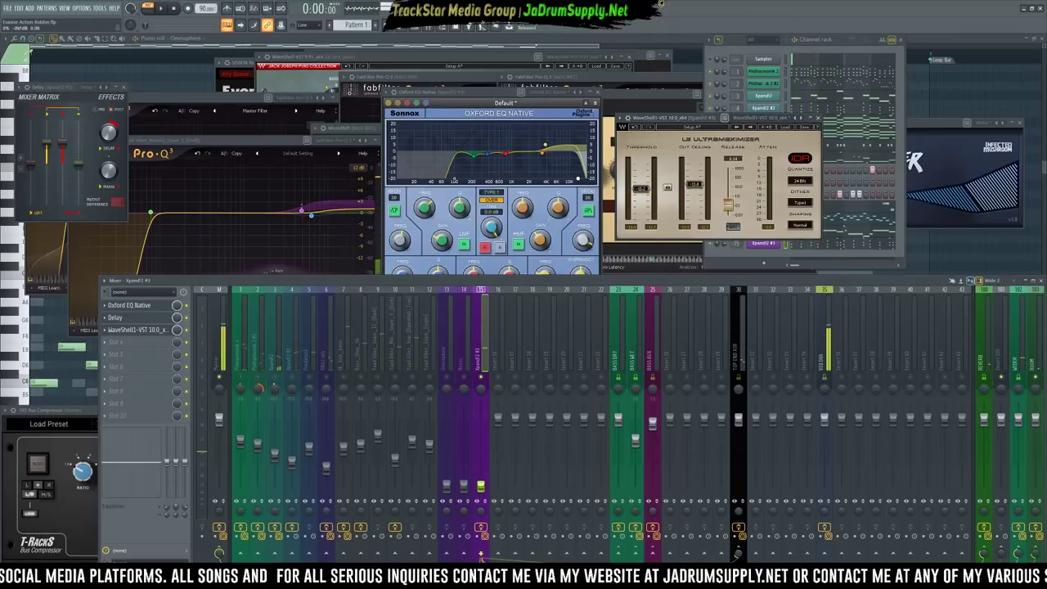
key(space)
drag(481, 487, 481, 452)
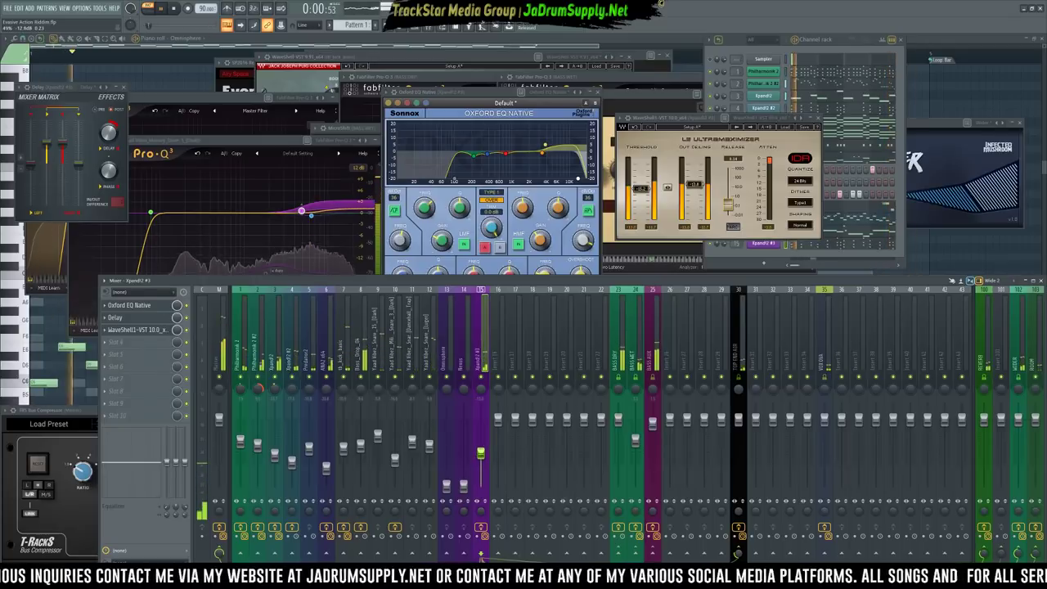
drag(481, 454, 481, 451)
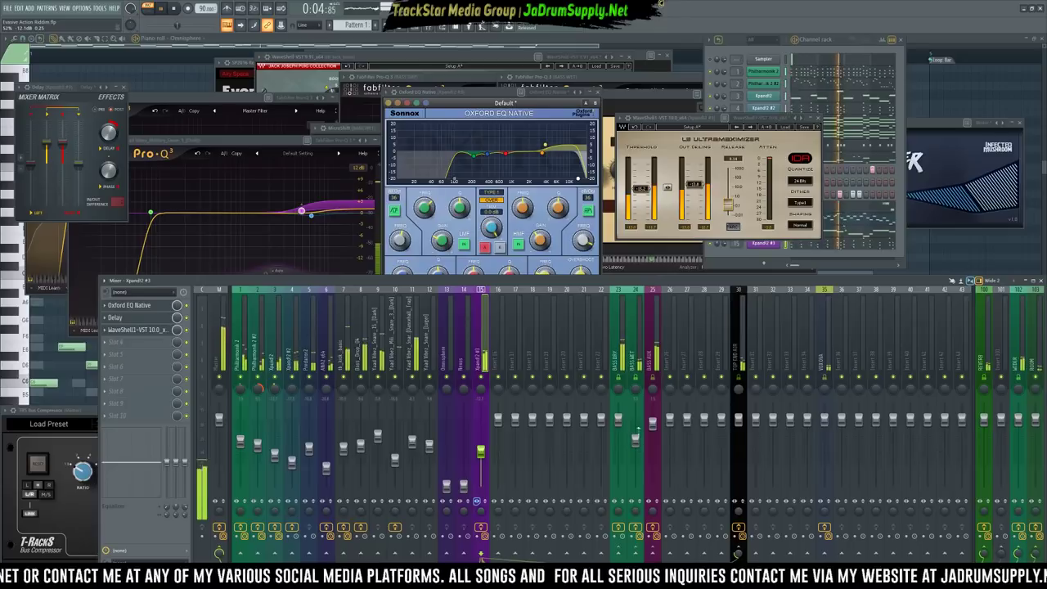
click(819, 126)
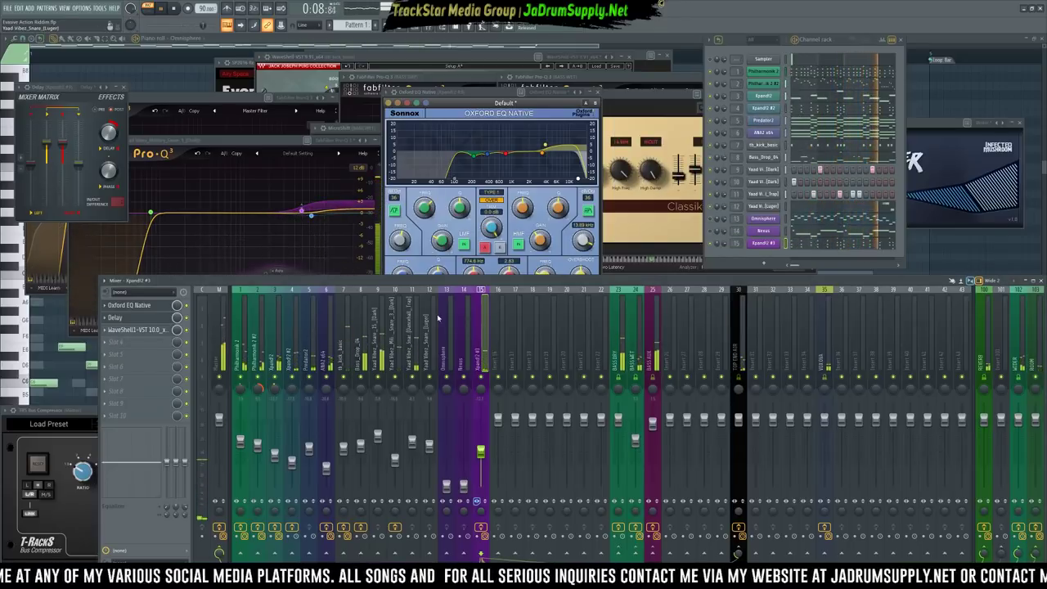
Open the Master track's TR5 Bus Compressor and play the beat to check its compression
click(218, 352)
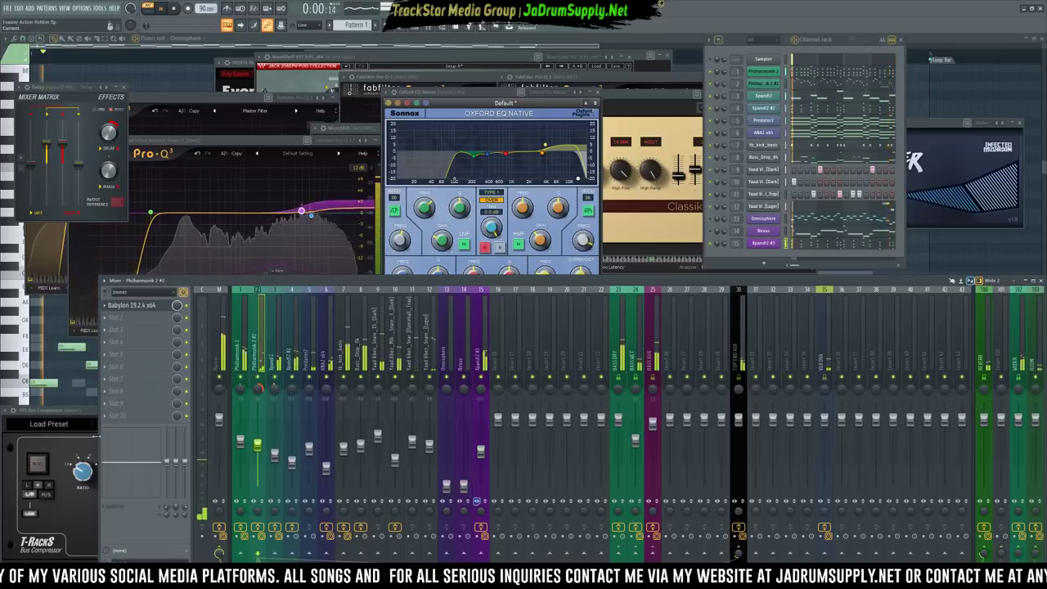
click(135, 317)
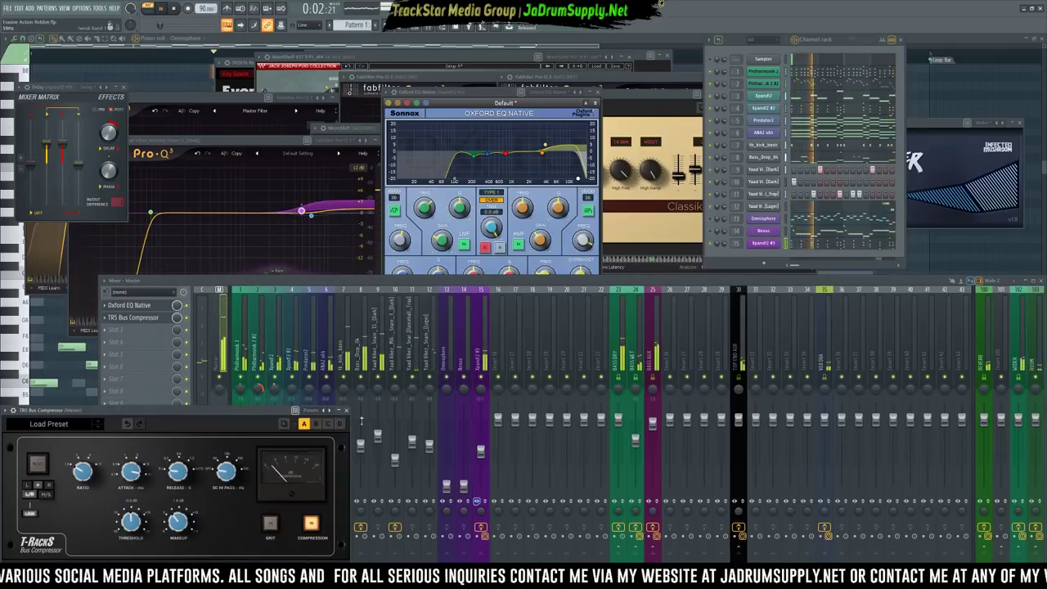
key(space)
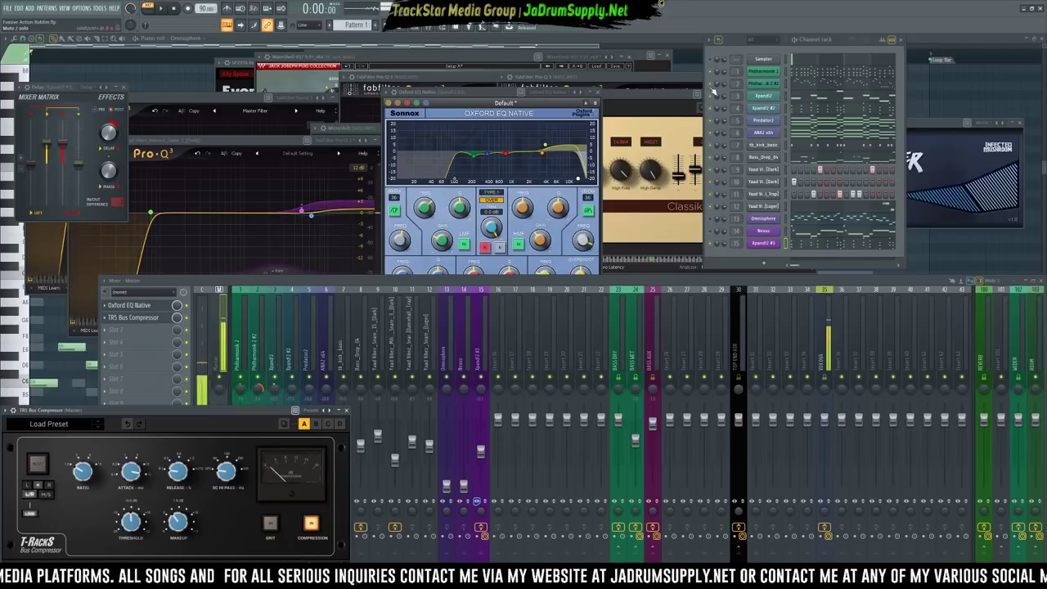
key(space)
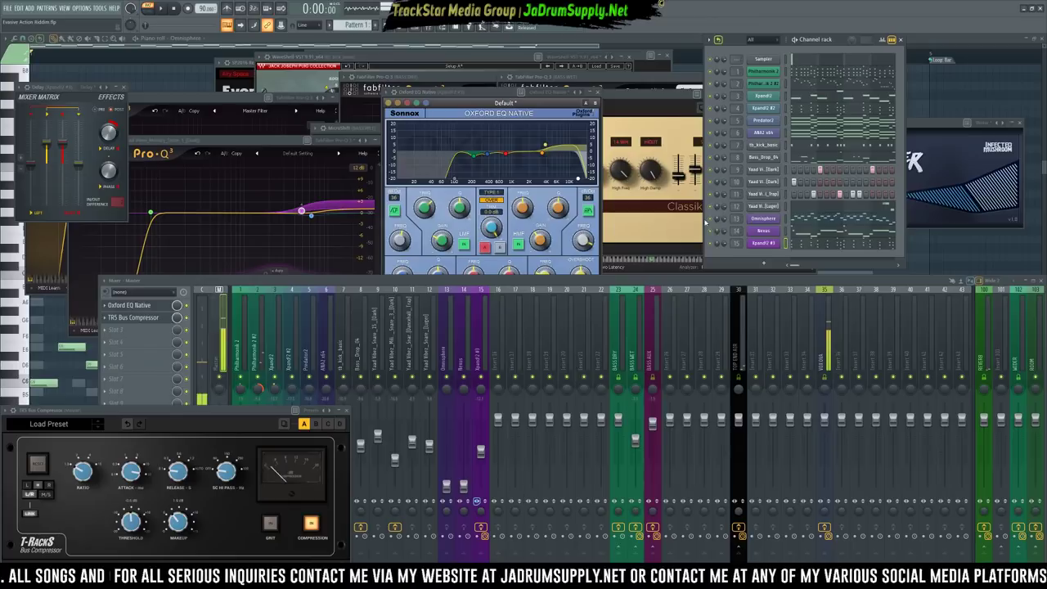
key(space)
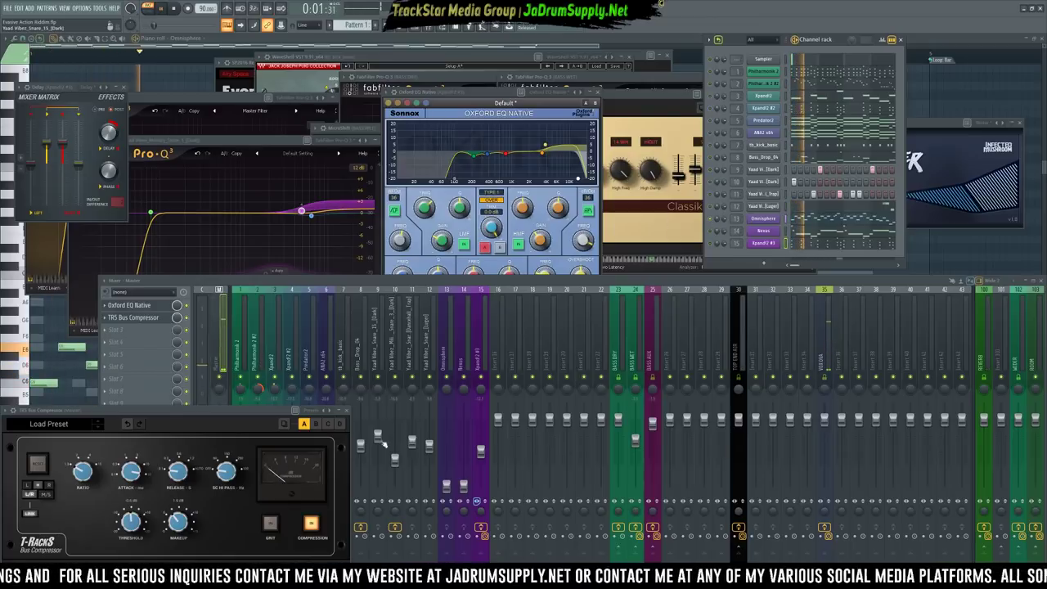
Raise the Omnisphere track's fader and pan it toward the left while auditioning the part
drag(446, 487, 446, 452)
key(space)
drag(447, 393, 448, 425)
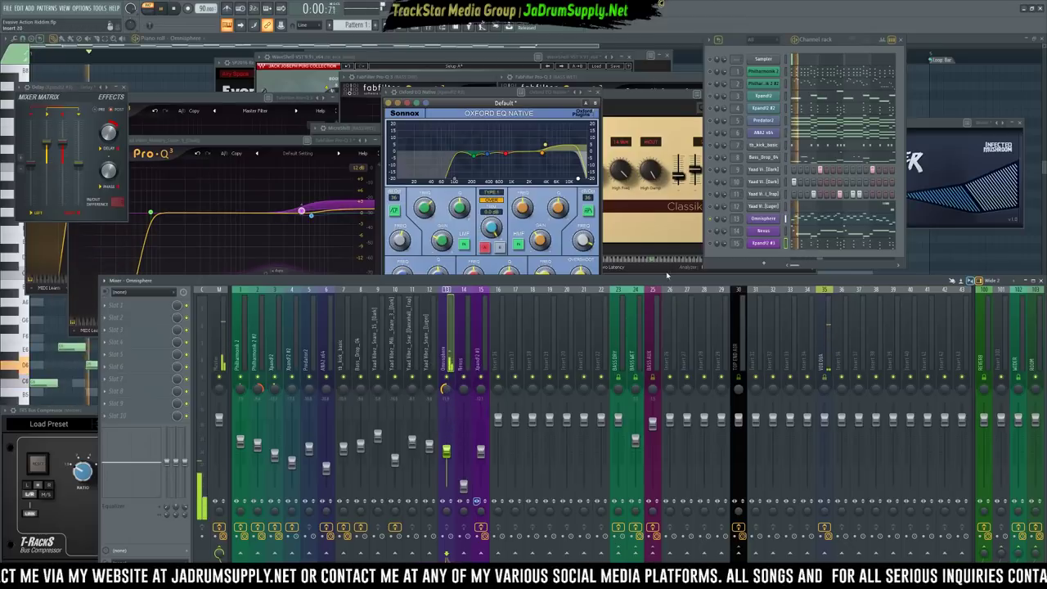
key(space)
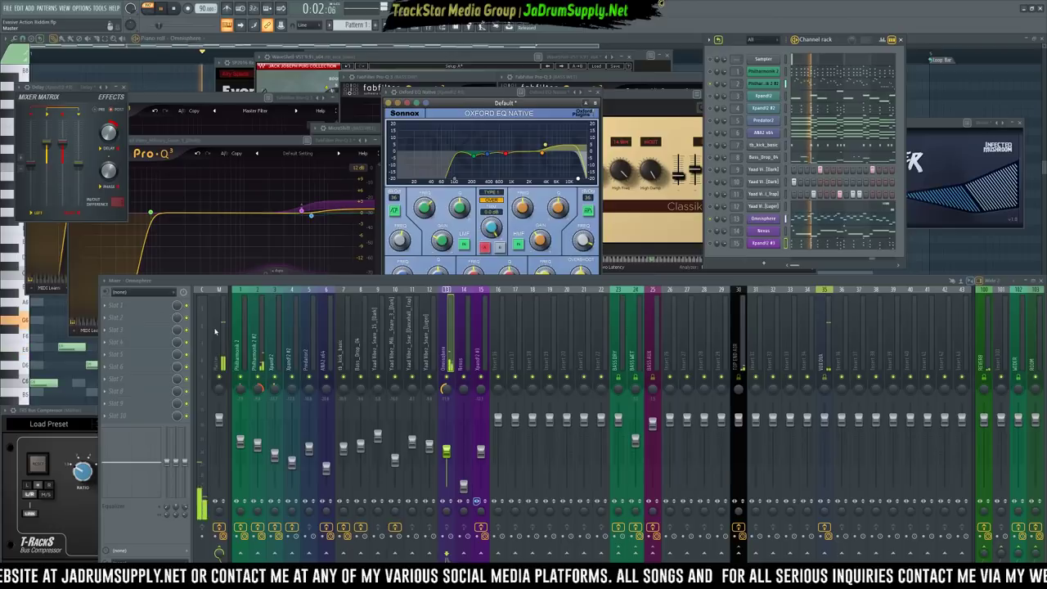
Add the Overloud Gem EQ84-64 to the Omnisphere track's first effect slot and reposition its window clear of the mixer's slots
click(143, 310)
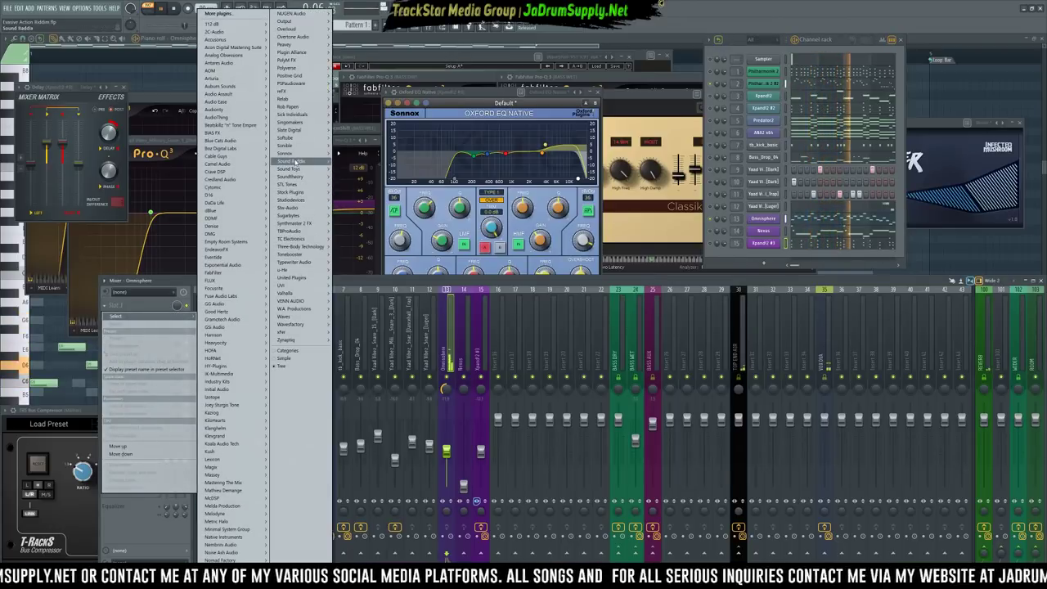
mouse_move(287, 153)
mouse_move(346, 161)
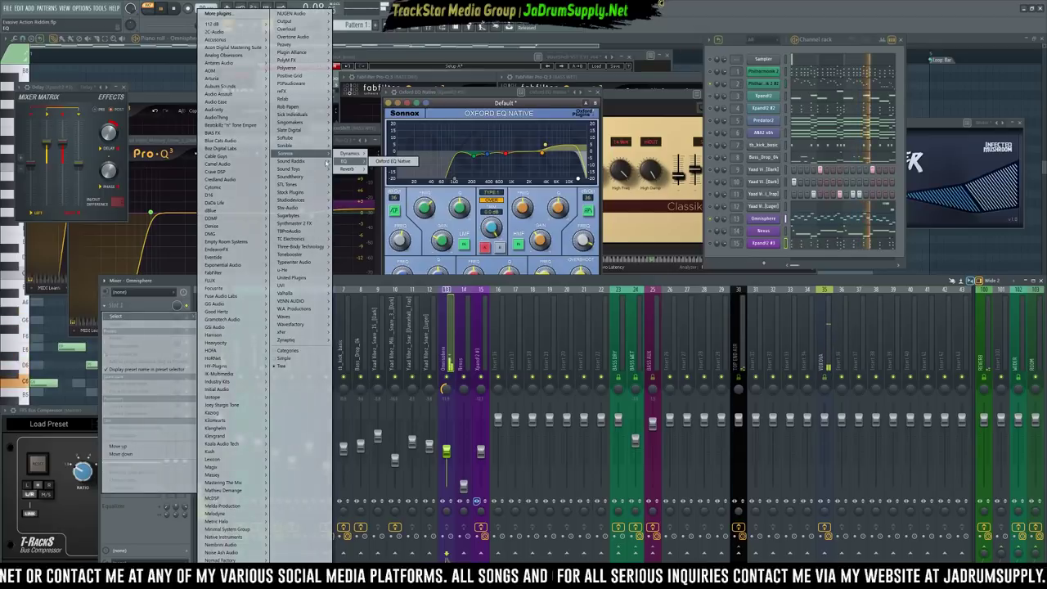
mouse_move(314, 31)
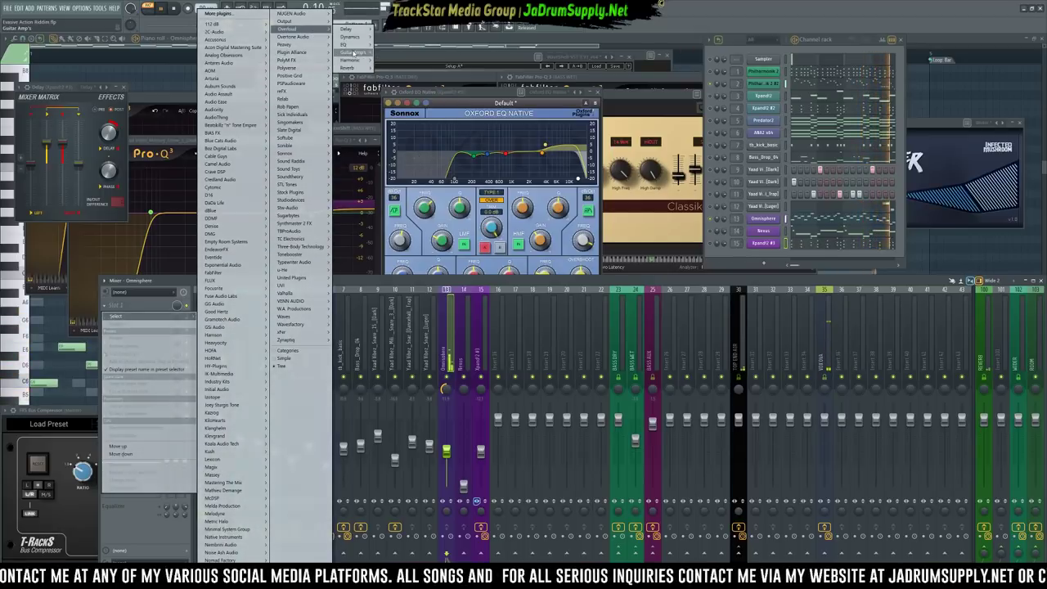
mouse_move(348, 45)
click(395, 61)
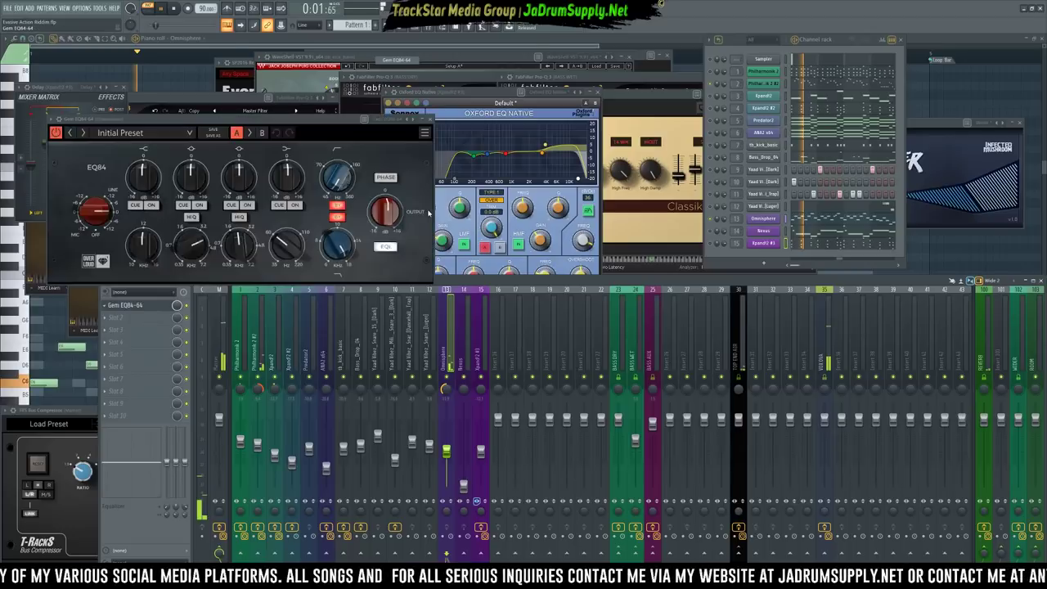
drag(259, 129, 587, 133)
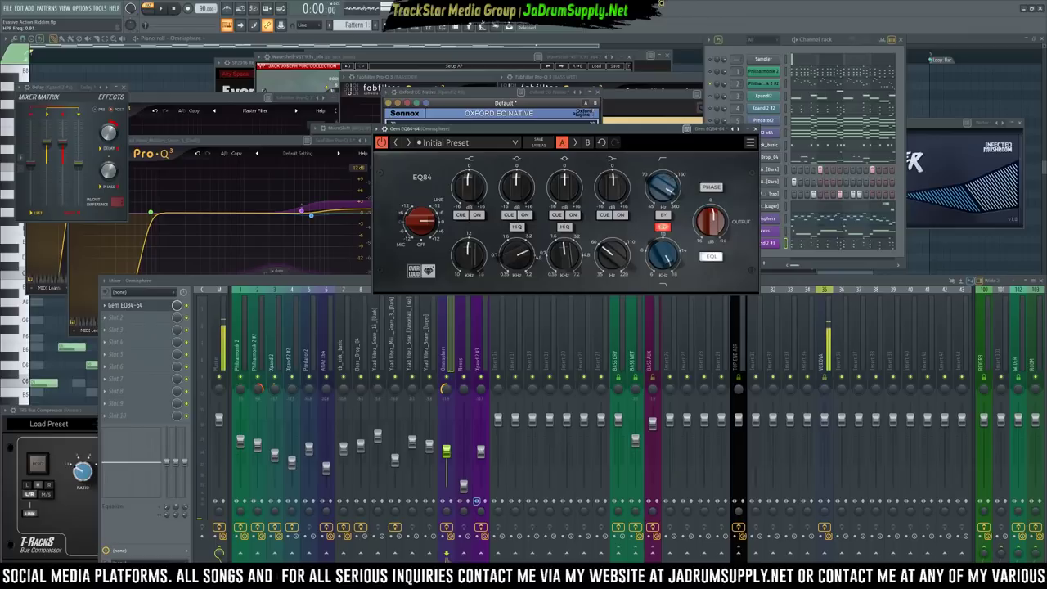
Adjust the EQ84's high-pass frequency, enable its high band, set that band to 16 kHz and boost its gain by ear
key(space)
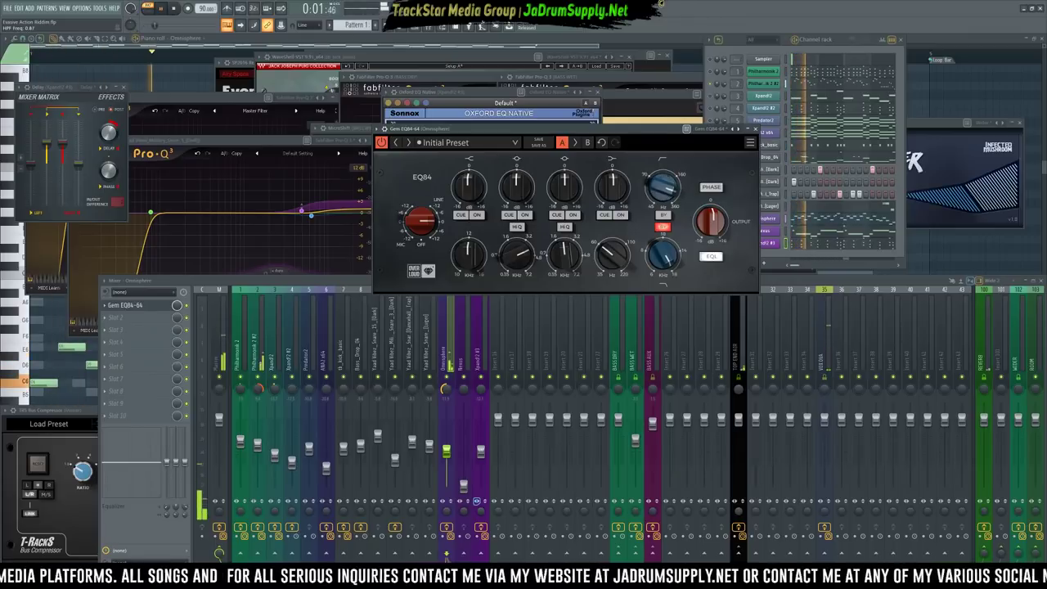
key(space)
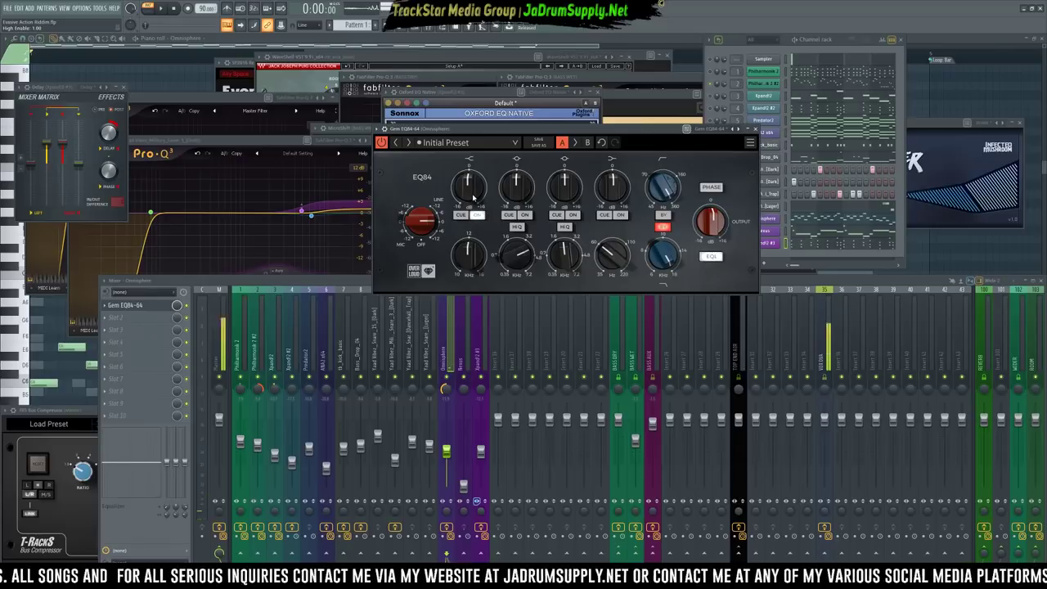
key(space)
drag(469, 187, 469, 147)
drag(469, 266, 469, 239)
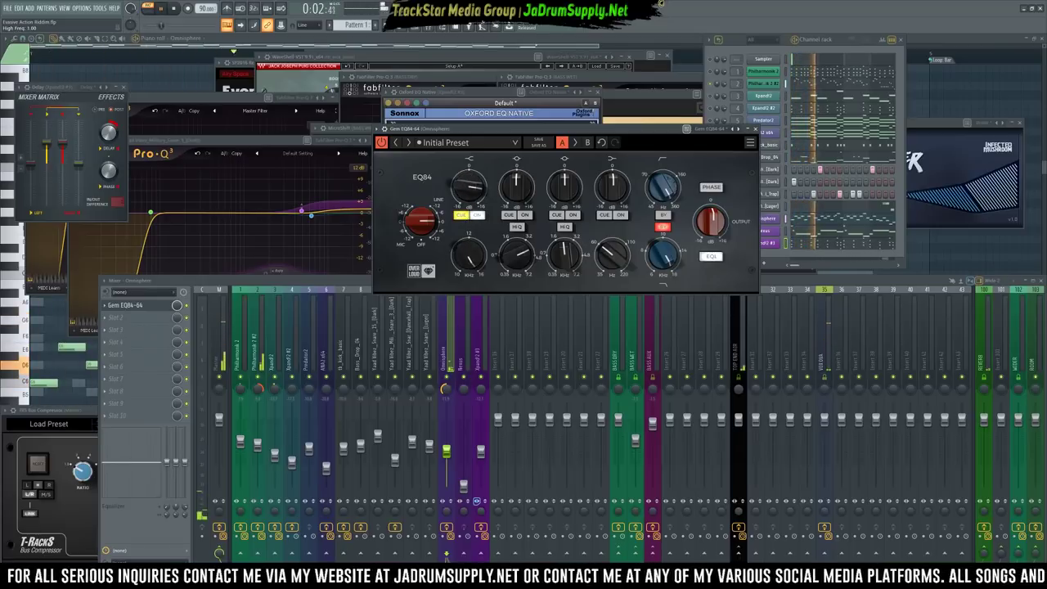
mouse_move(470, 191)
mouse_down()
mouse_move(470, 171)
mouse_move(469, 204)
mouse_up()
click(462, 215)
key(space)
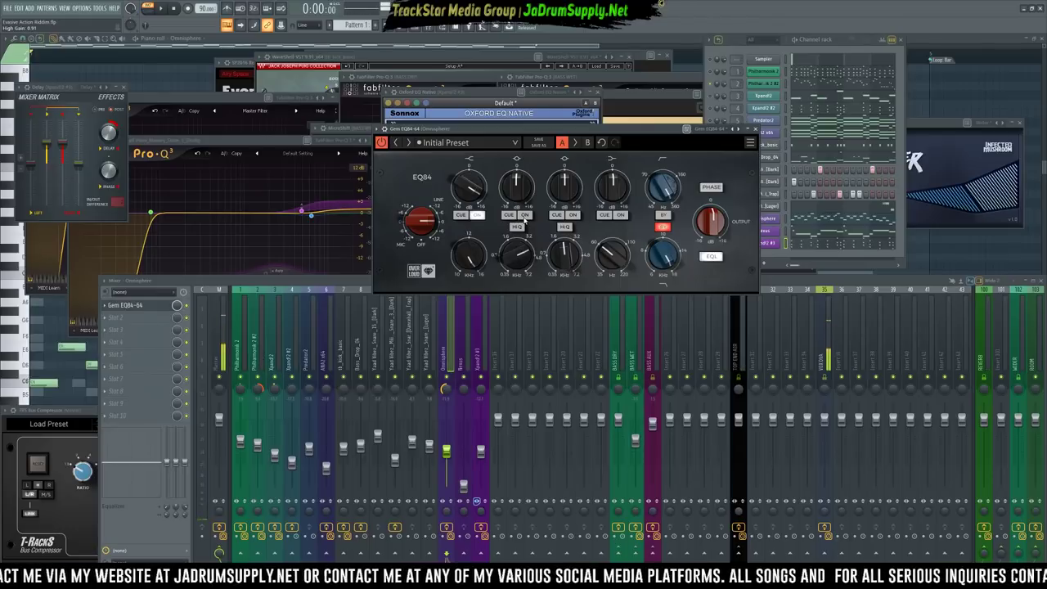
Shape the EQ84's mid and low bands, raising the low band's frequency, and fine-tune the input gain during playback
key(space)
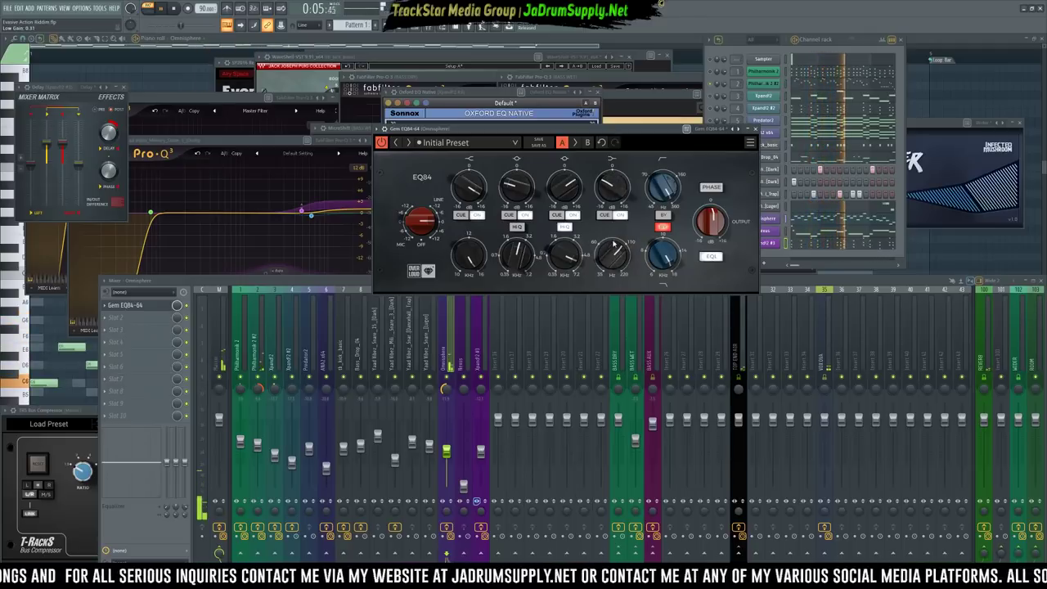
drag(613, 255, 613, 244)
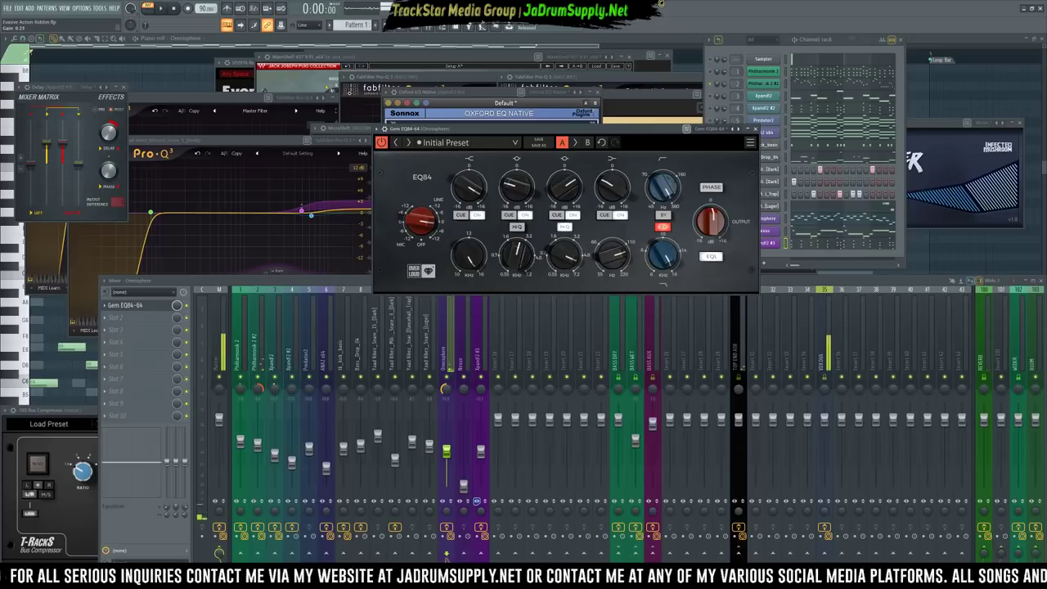
key(space)
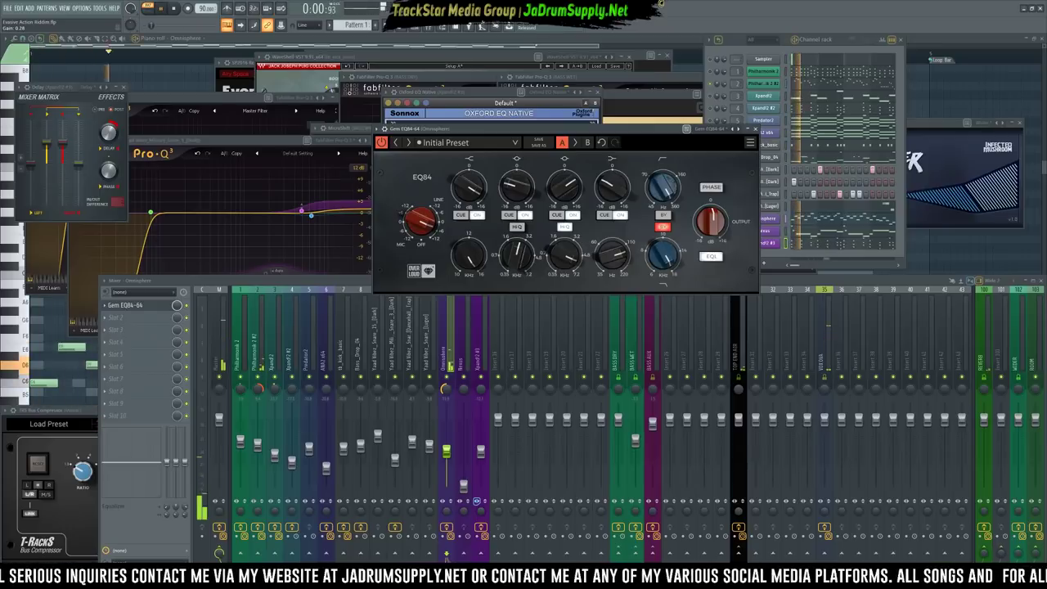
mouse_move(422, 221)
mouse_down()
mouse_move(421, 184)
mouse_move(422, 211)
mouse_up()
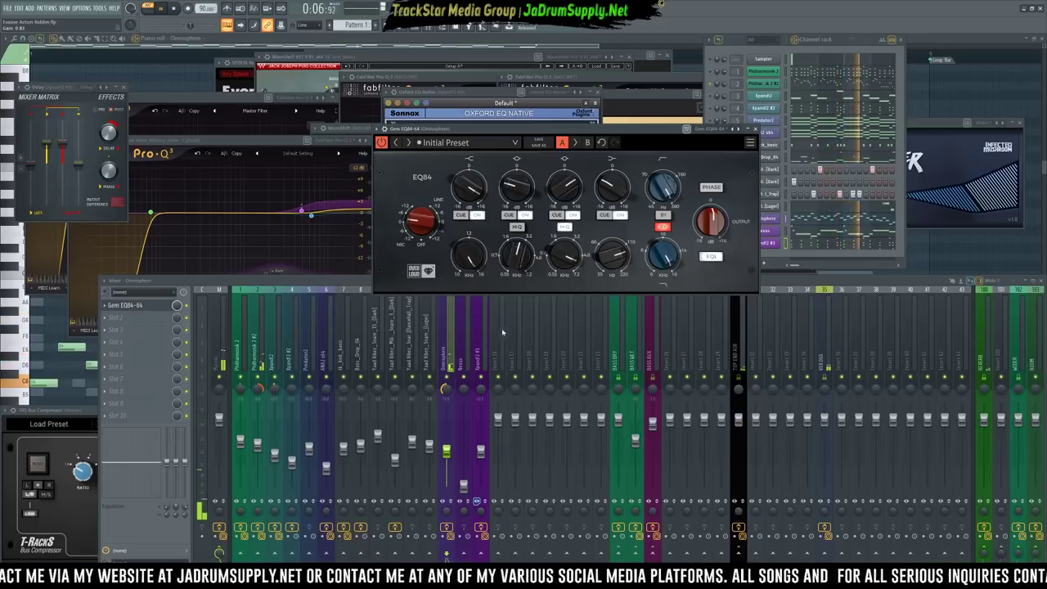
Send the Omnisphere track to the REVERB track at a low level of about 13%
click(446, 358)
key(space)
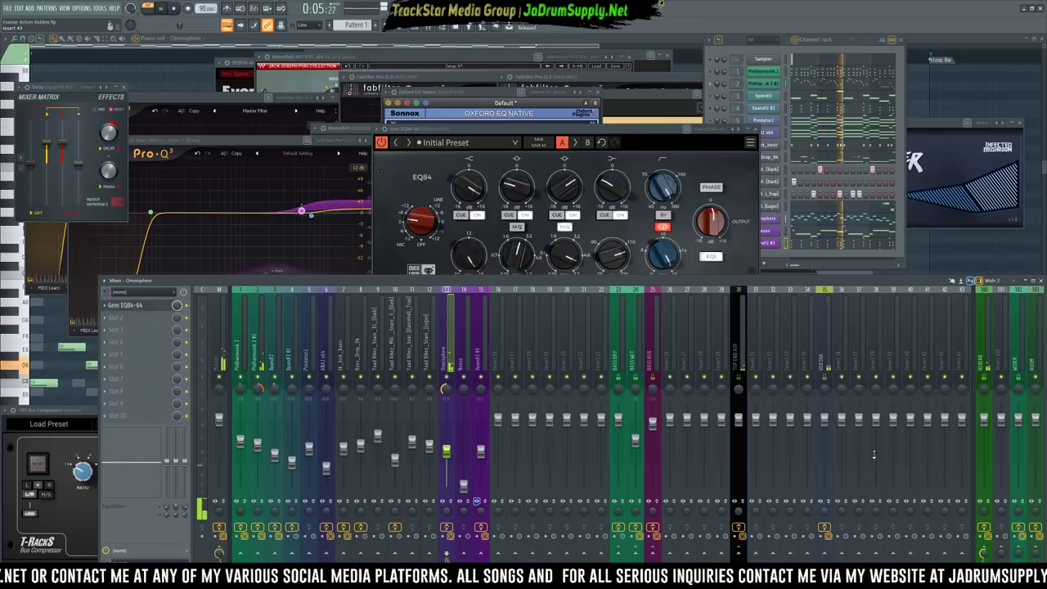
click(662, 183)
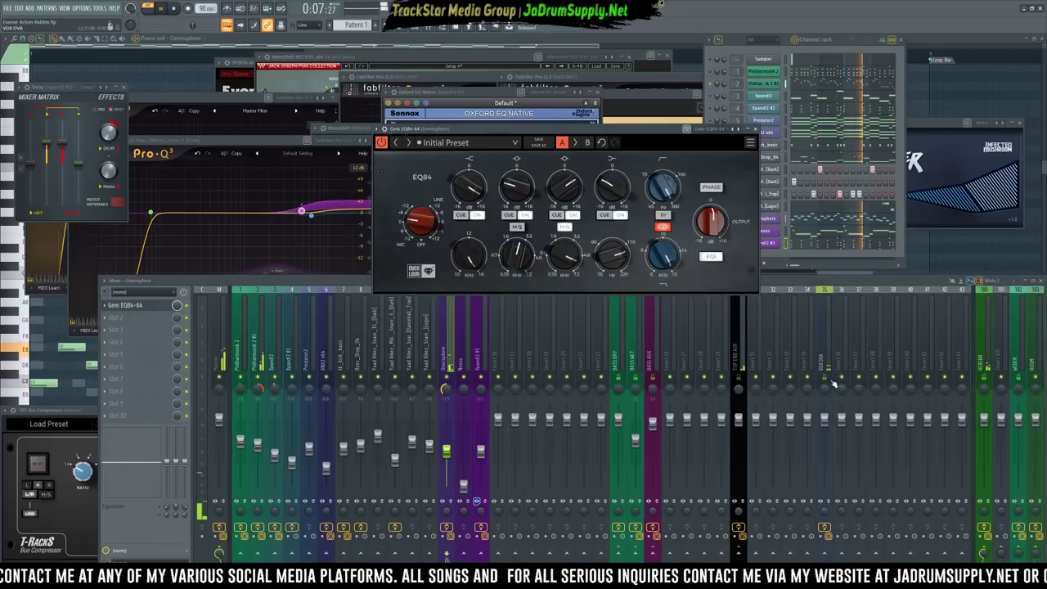
click(447, 556)
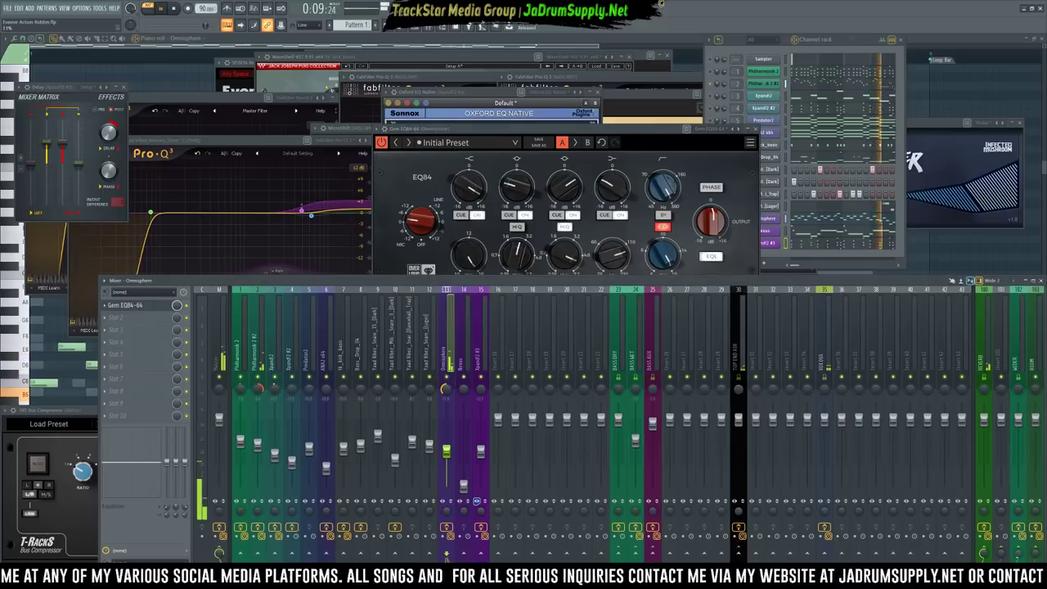
Bring the other channels back into playback and set the Omnisphere fader to about -11.0 dB in the full mix
key(space)
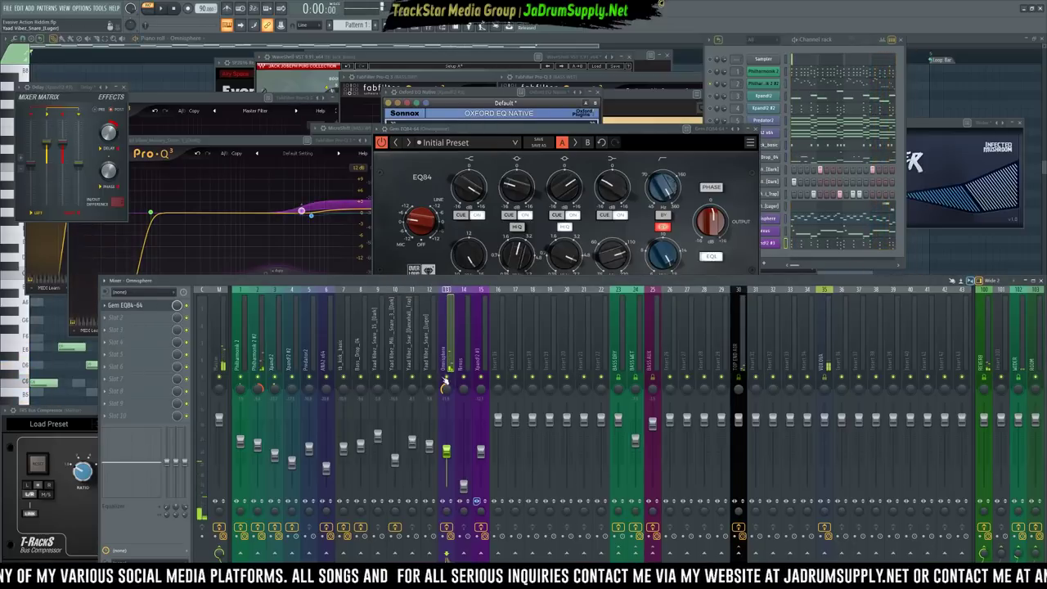
key(space)
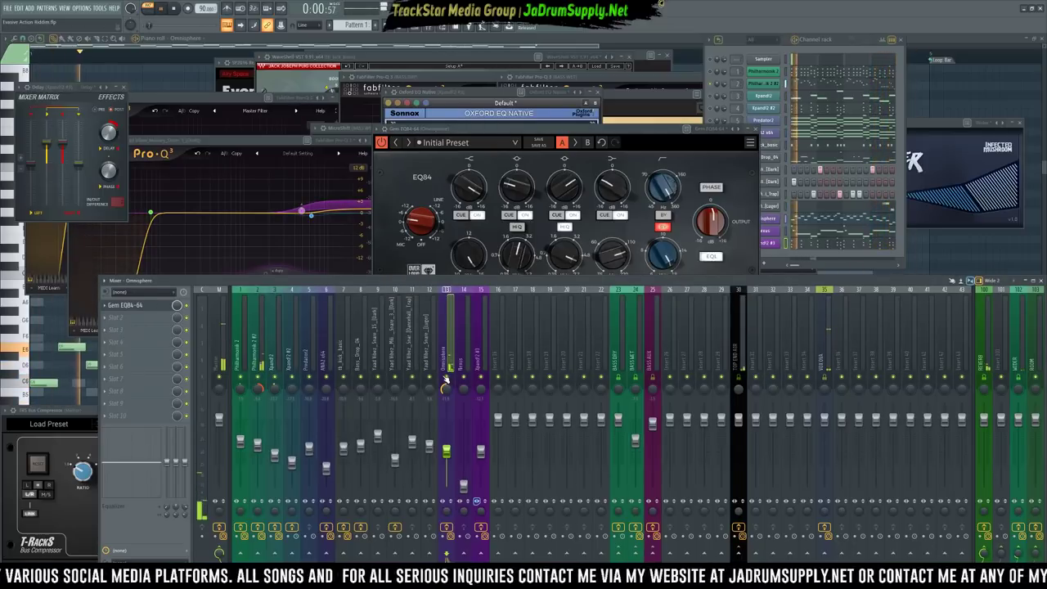
click(715, 102)
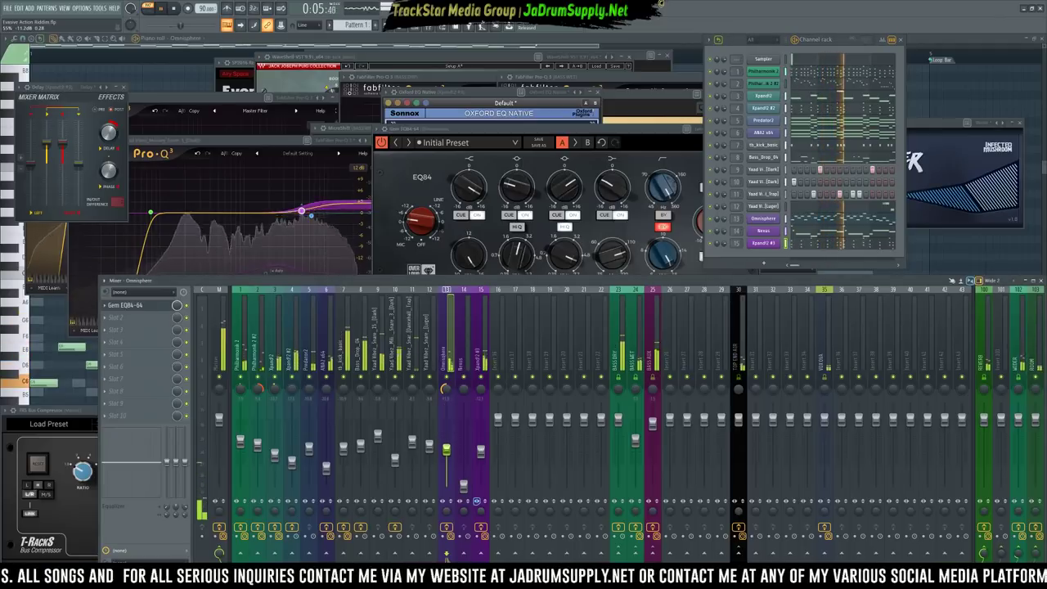
click(447, 449)
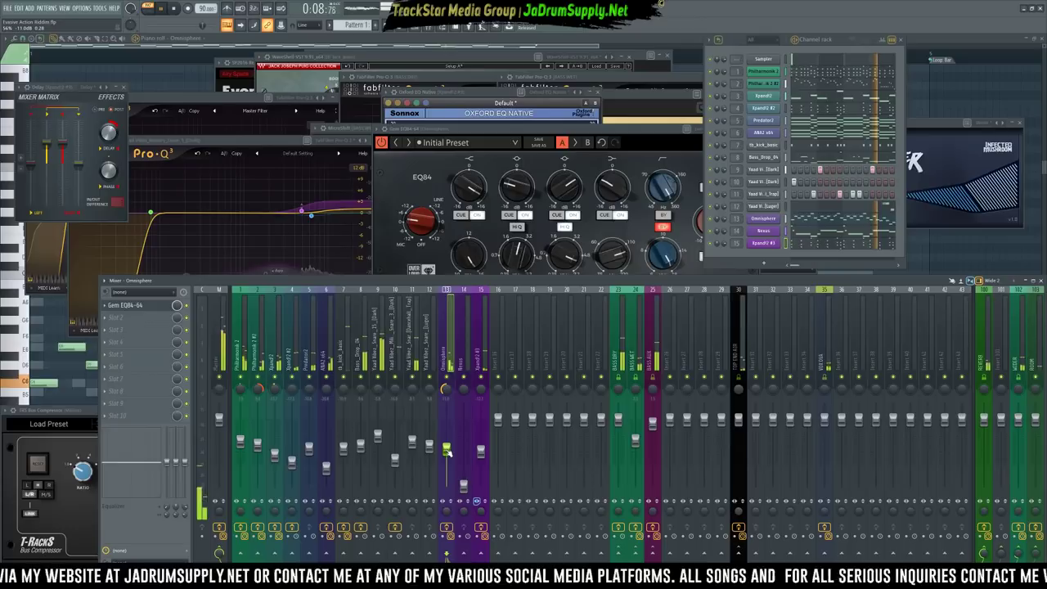
Check the full mix through the Master track's TR5 Bus Compressor, then reselect the Omnisphere track
click(225, 349)
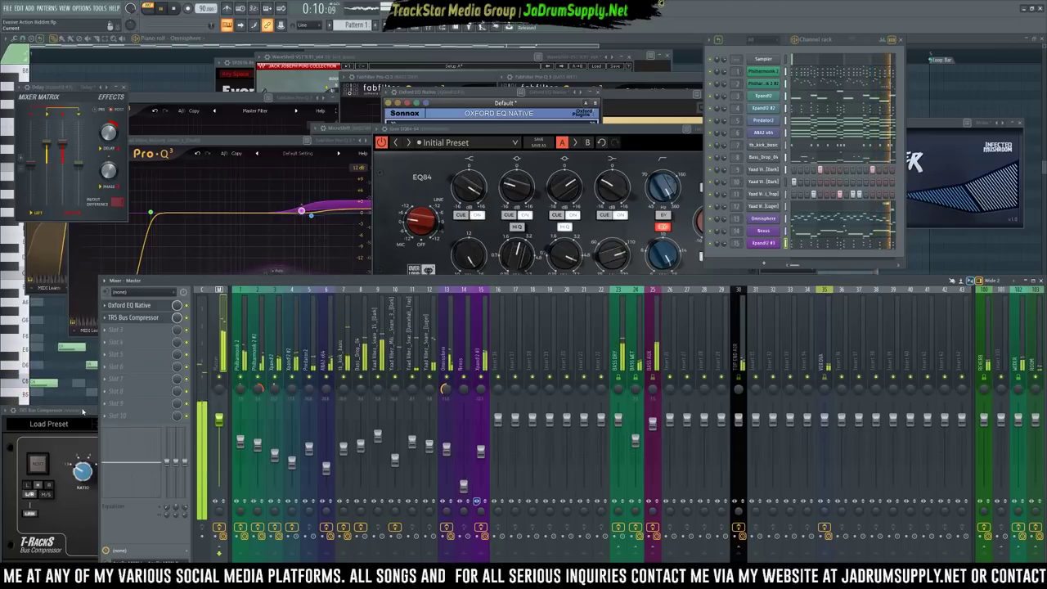
click(83, 412)
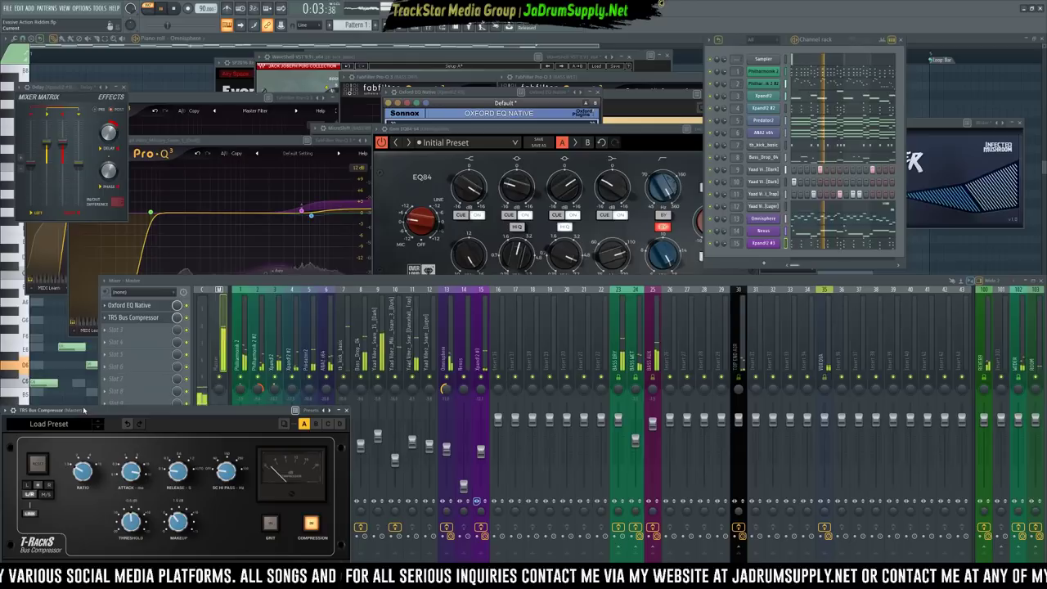
click(446, 365)
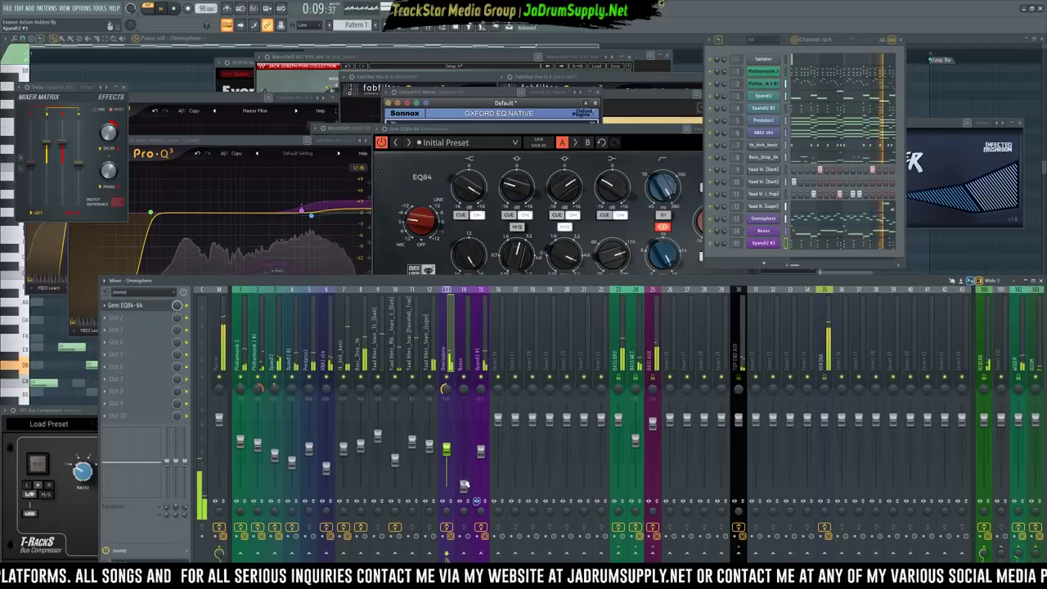
Raise the Nexus track's fader, solo the track and add FabFilter Pro-Q 3 to its first effect slot
drag(463, 486, 464, 463)
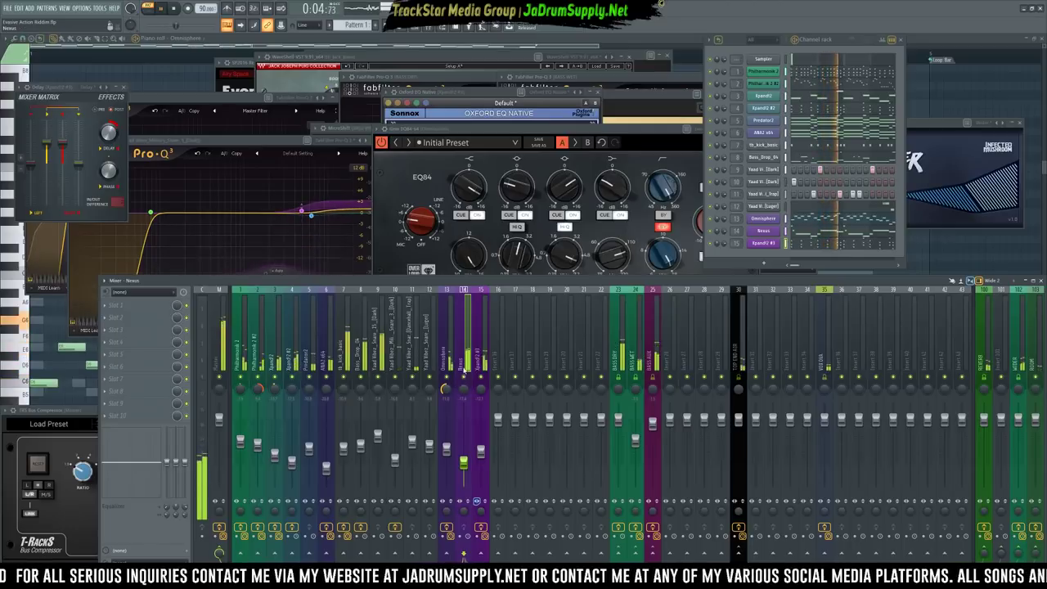
click(98, 318)
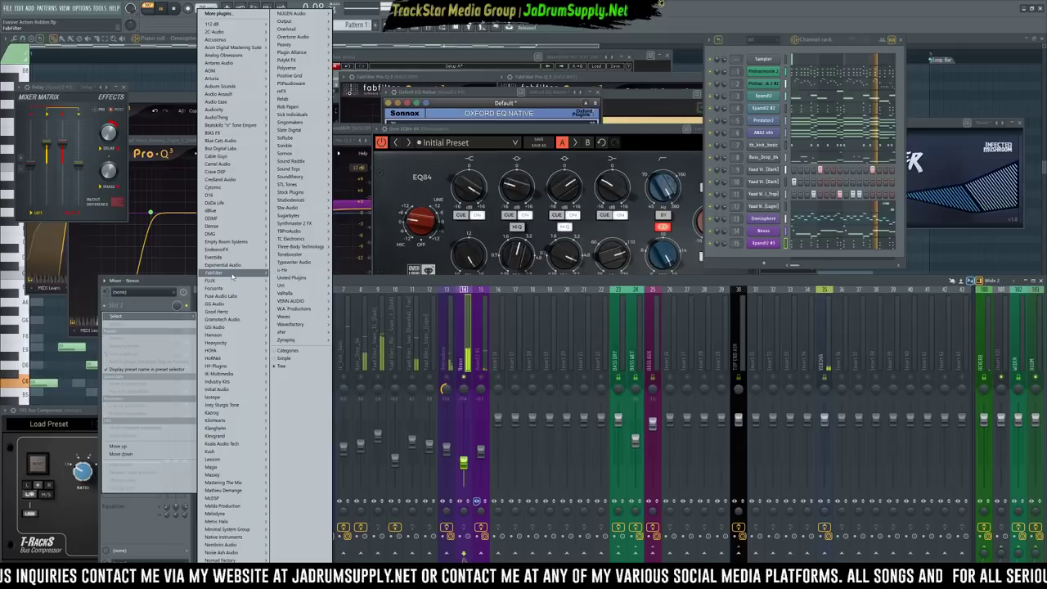
mouse_move(233, 275)
mouse_move(286, 281)
mouse_move(313, 296)
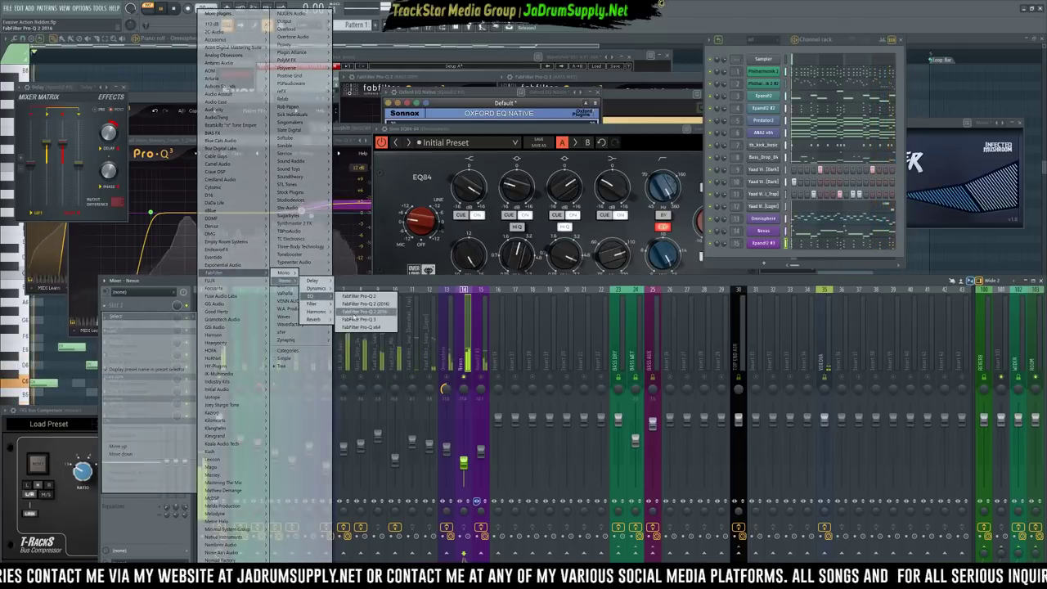
click(358, 319)
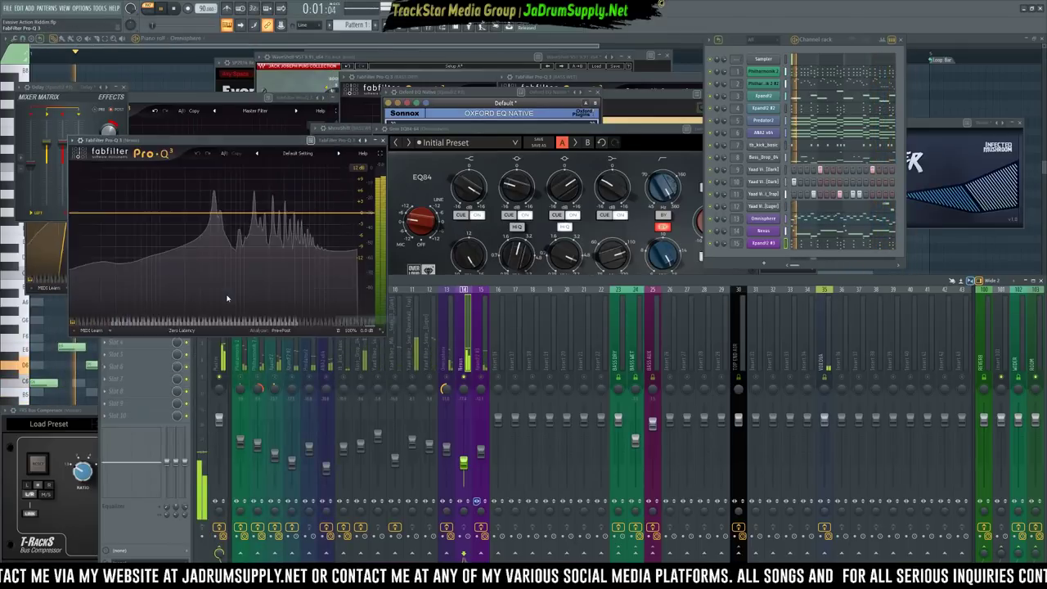
Add the Soundtoys Tremolator to the Nexus track's fourth effect slot and move its window beside the Pro-Q 3
click(136, 342)
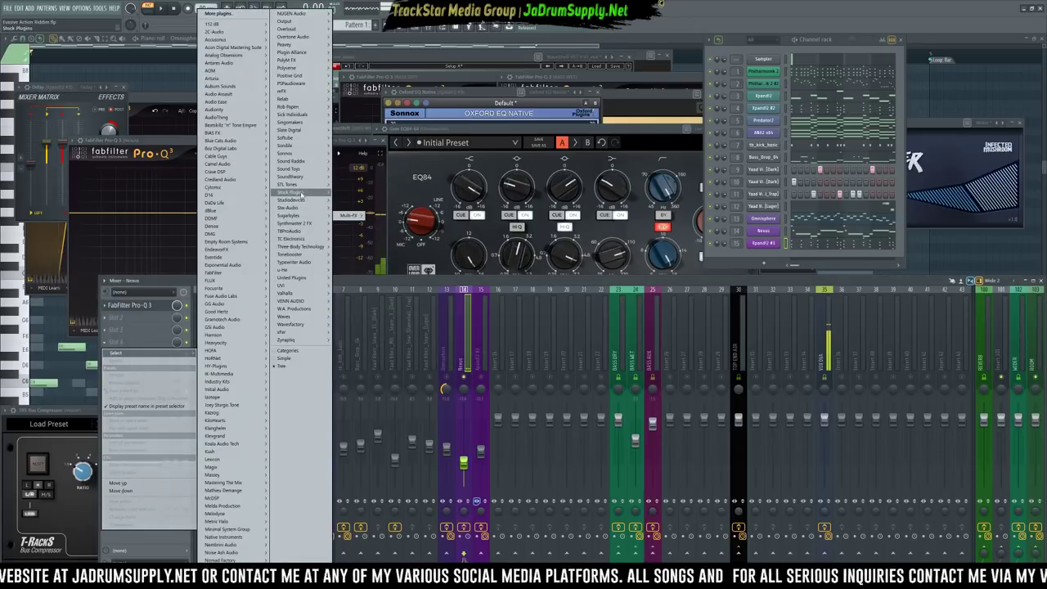
mouse_move(290, 168)
mouse_move(354, 202)
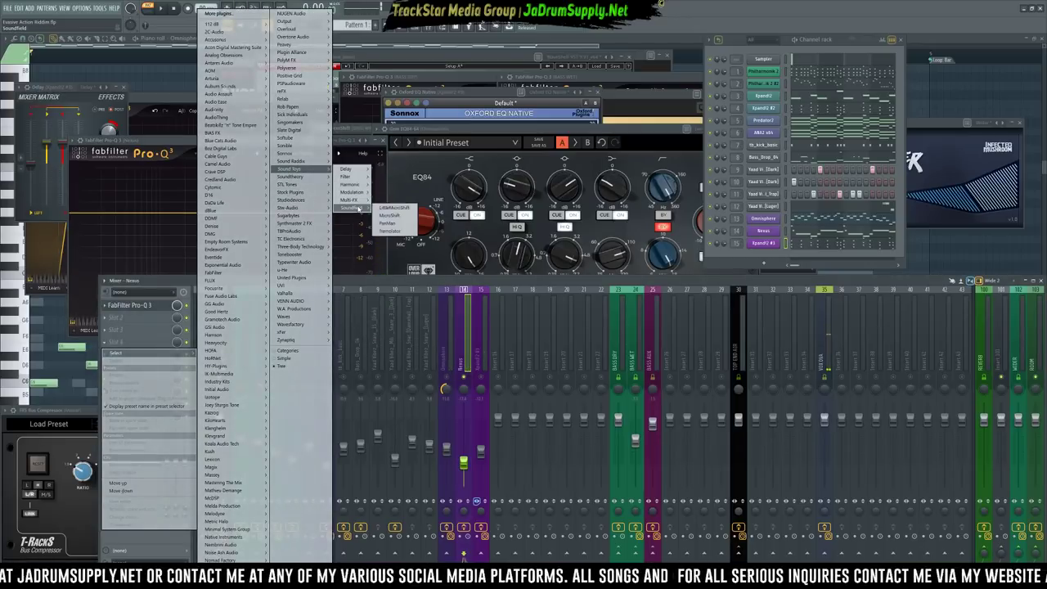
click(378, 239)
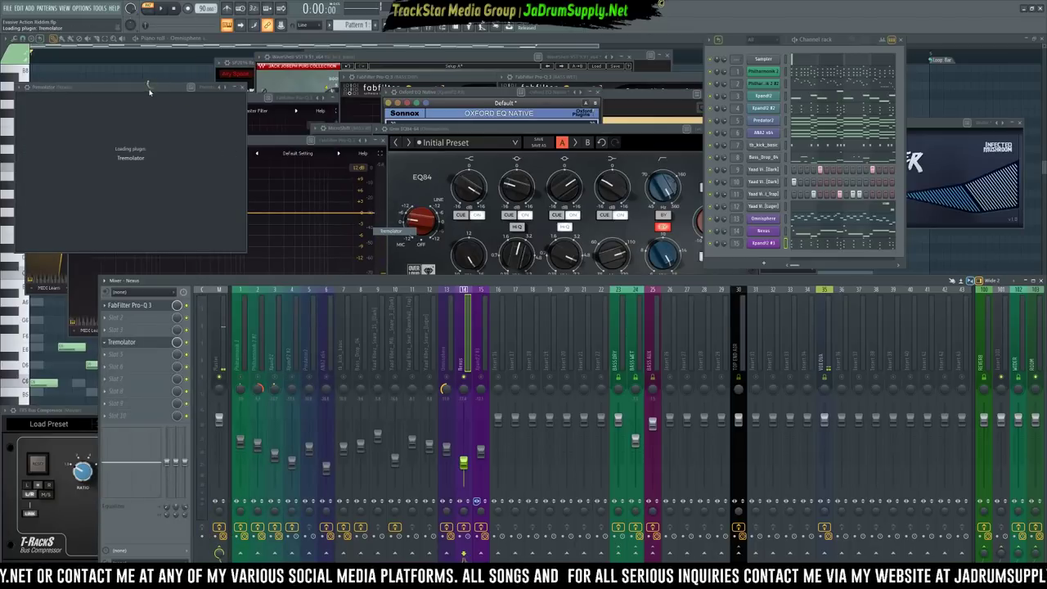
drag(162, 92, 508, 156)
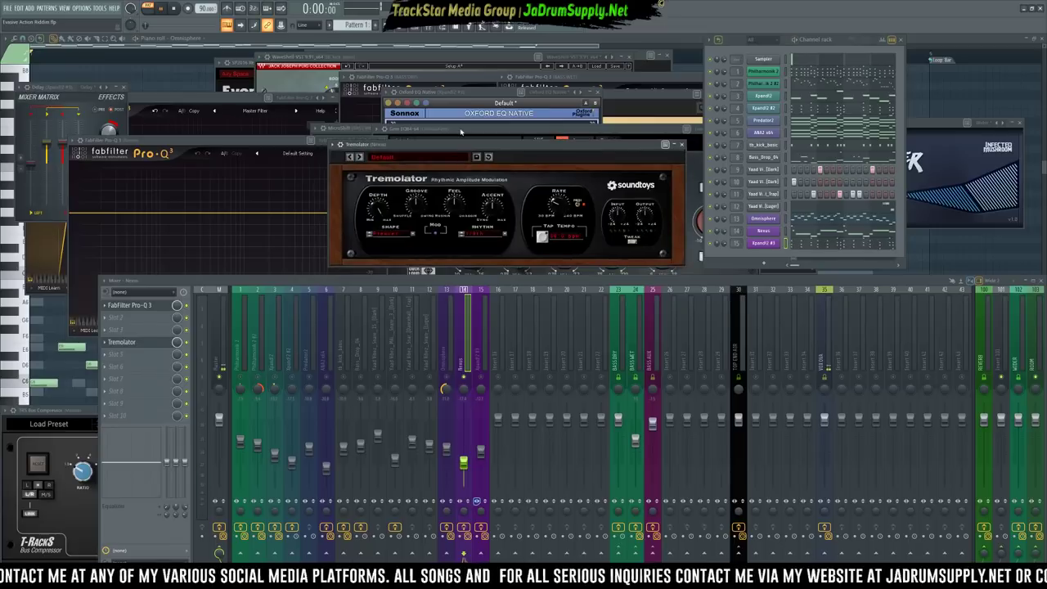
Play the soloed Nexus track and audition Tremolator presets, including the rhythm presets, to replace the default setting
click(358, 157)
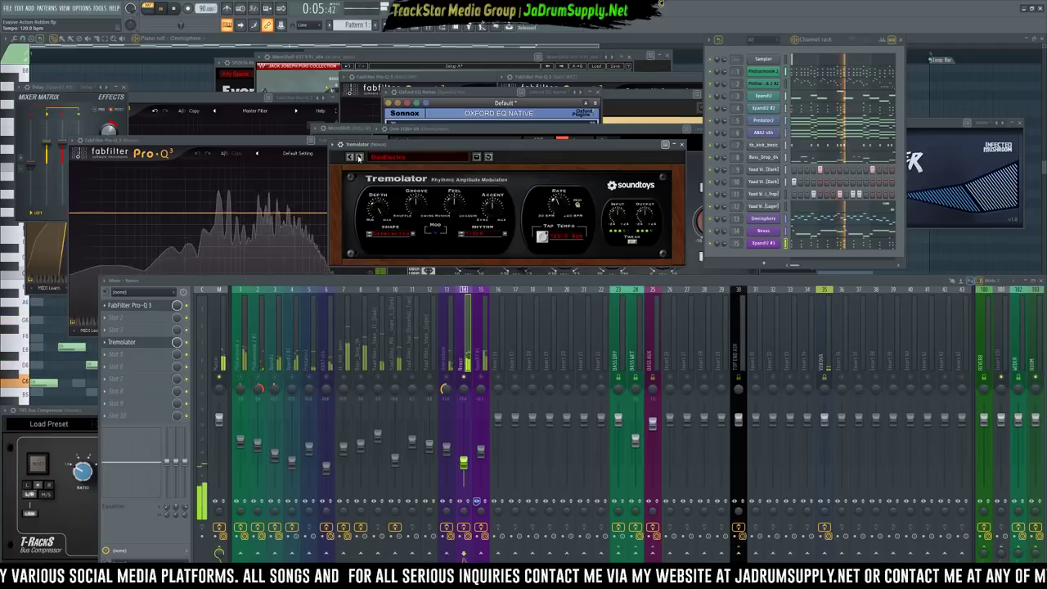
click(390, 158)
mouse_move(393, 161)
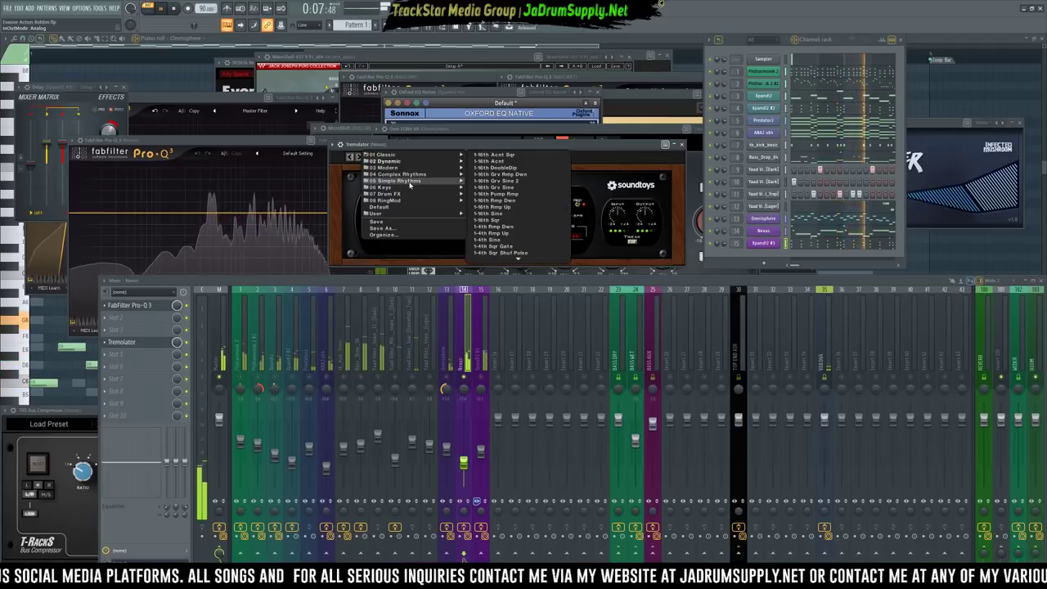
mouse_move(429, 176)
click(500, 161)
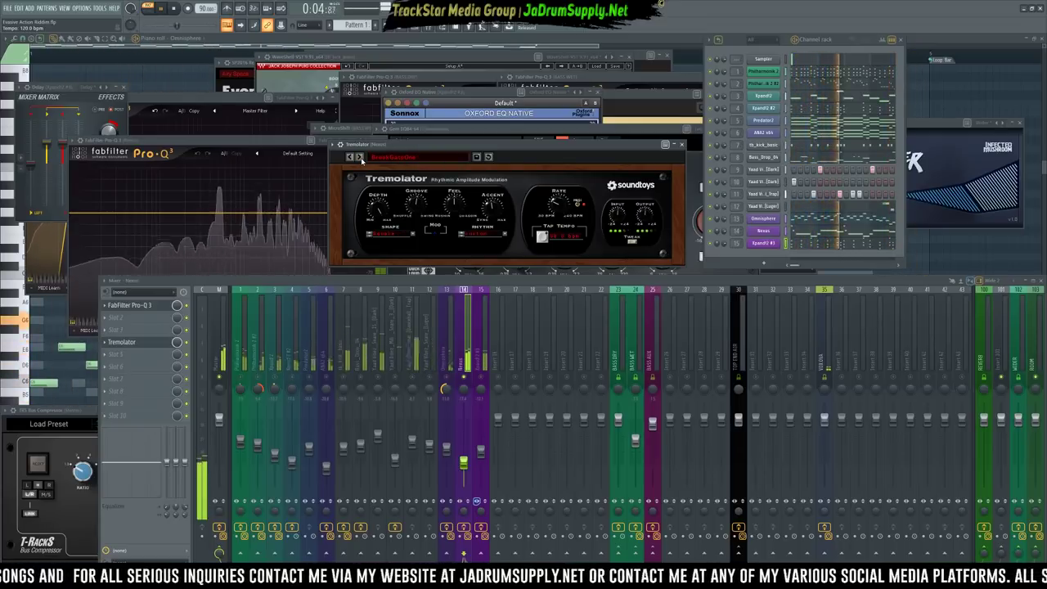
click(361, 159)
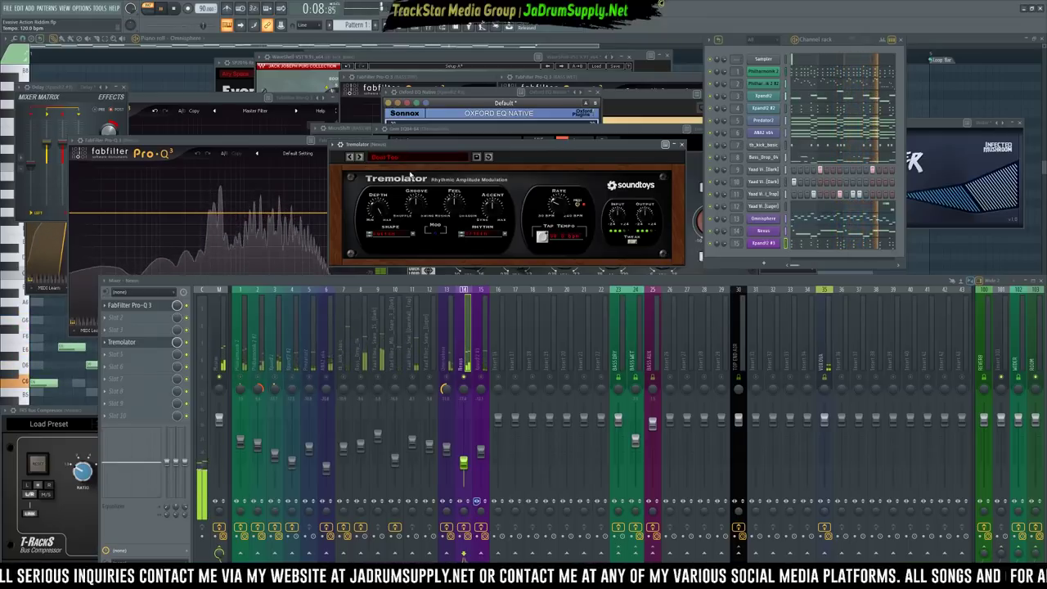
In the Nexus track's Pro-Q 3, add a low cut, a low-mid band and three gentle dynamic bands across the upper mids
click(155, 306)
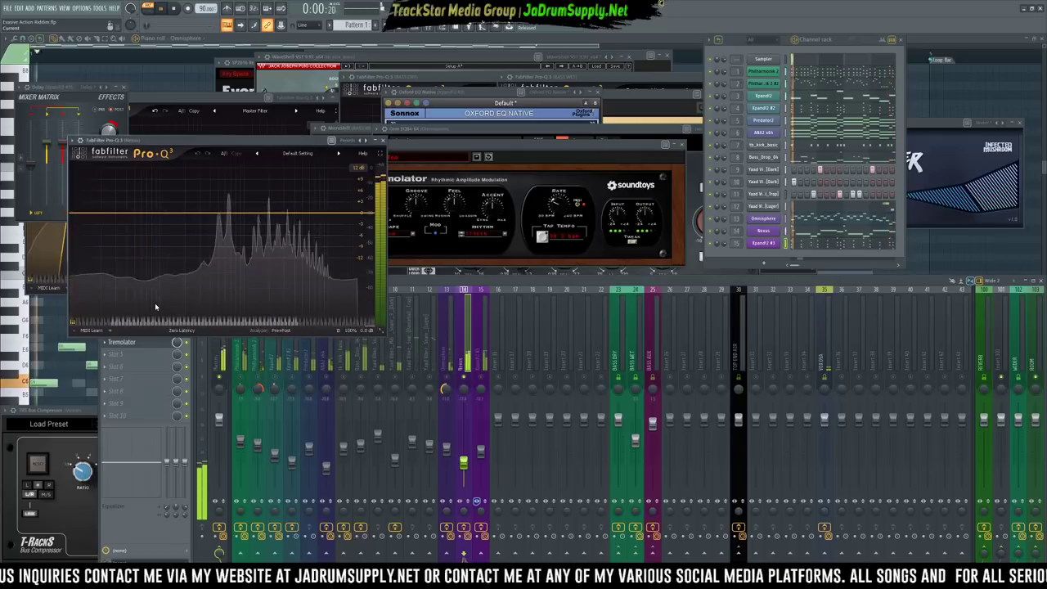
double_click(90, 211)
drag(88, 211, 175, 211)
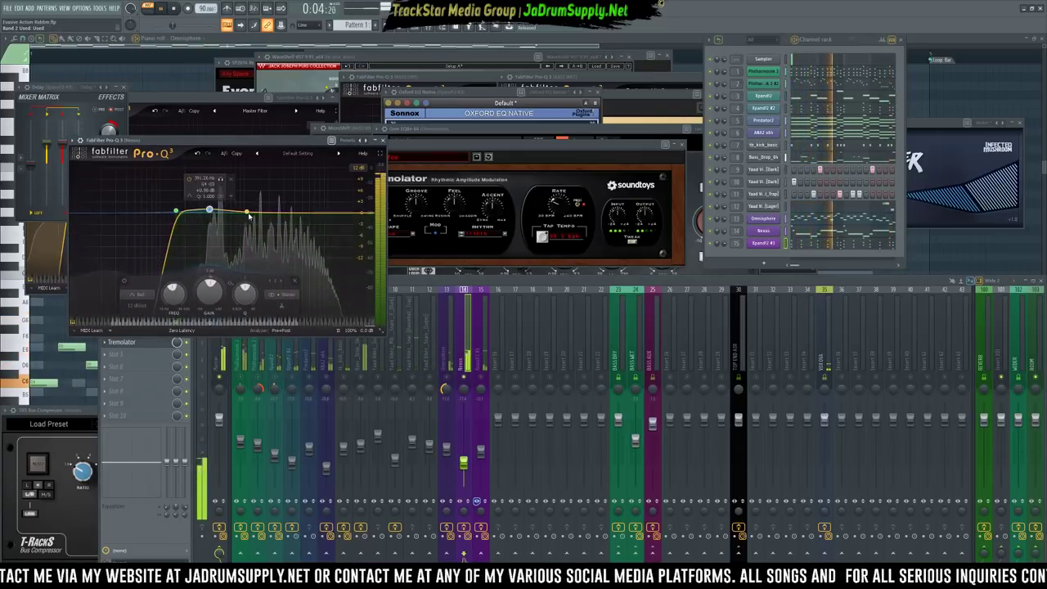
click(252, 213)
click(276, 213)
click(296, 213)
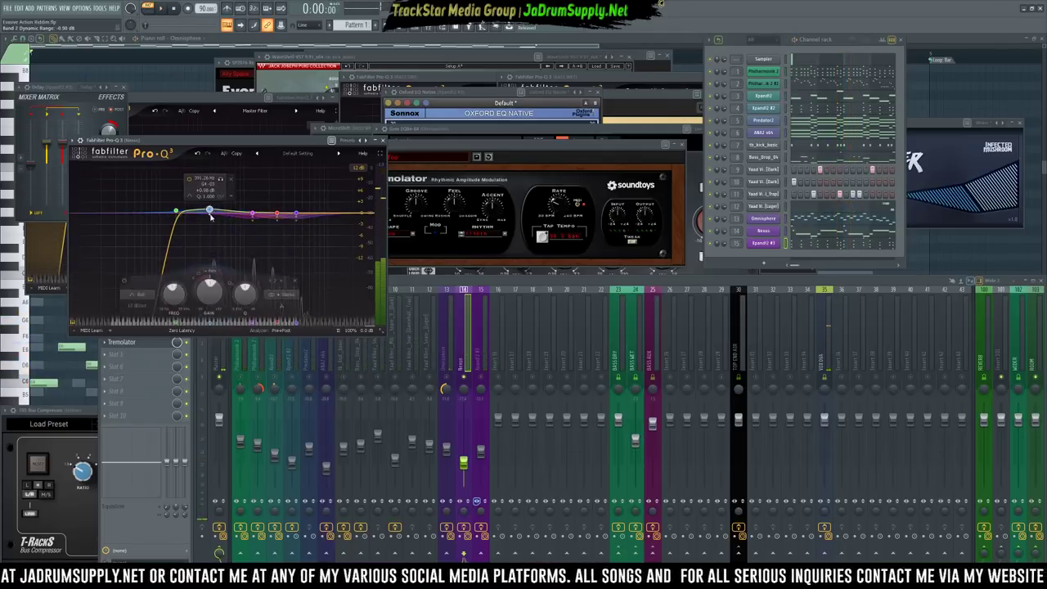
Narrow the low-mid band to a deep dynamic cut near 473 Hz and add a slight high-shelf boost around 12 kHz
key(space)
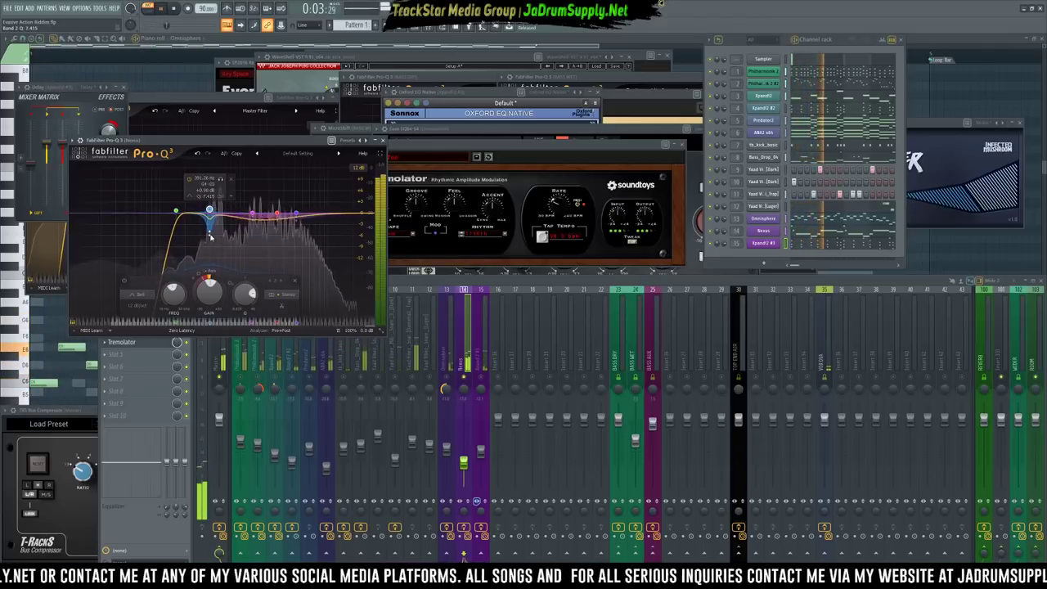
drag(211, 204, 217, 257)
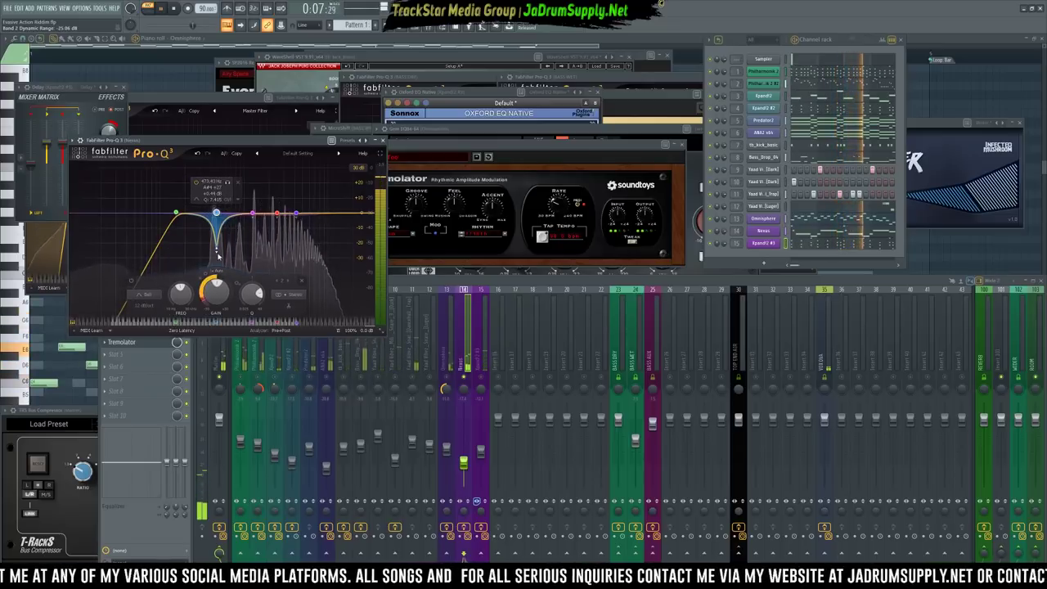
click(296, 214)
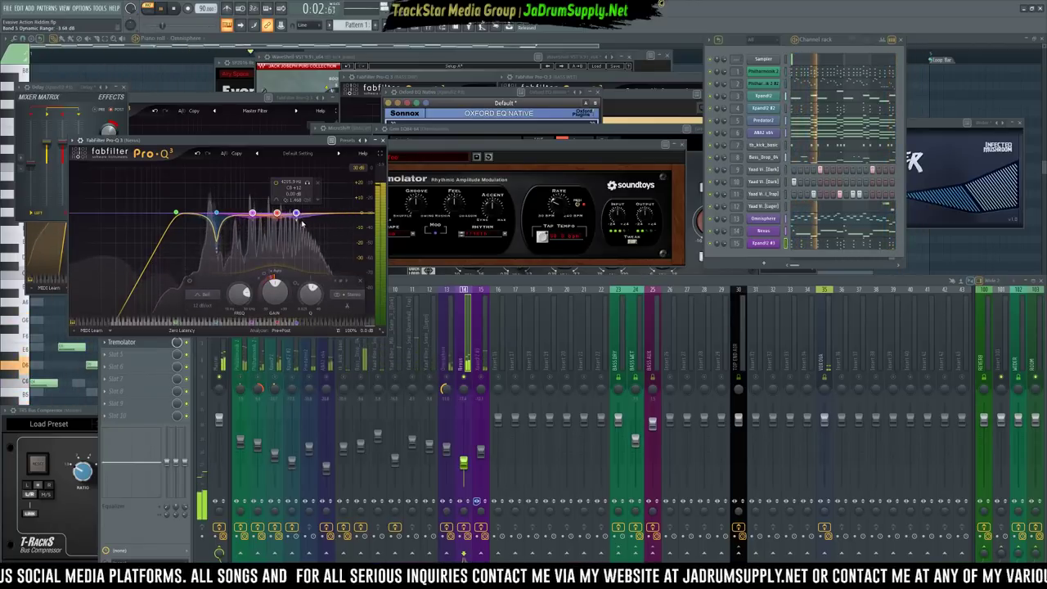
drag(334, 215, 336, 211)
scroll(335, 214, up, 4)
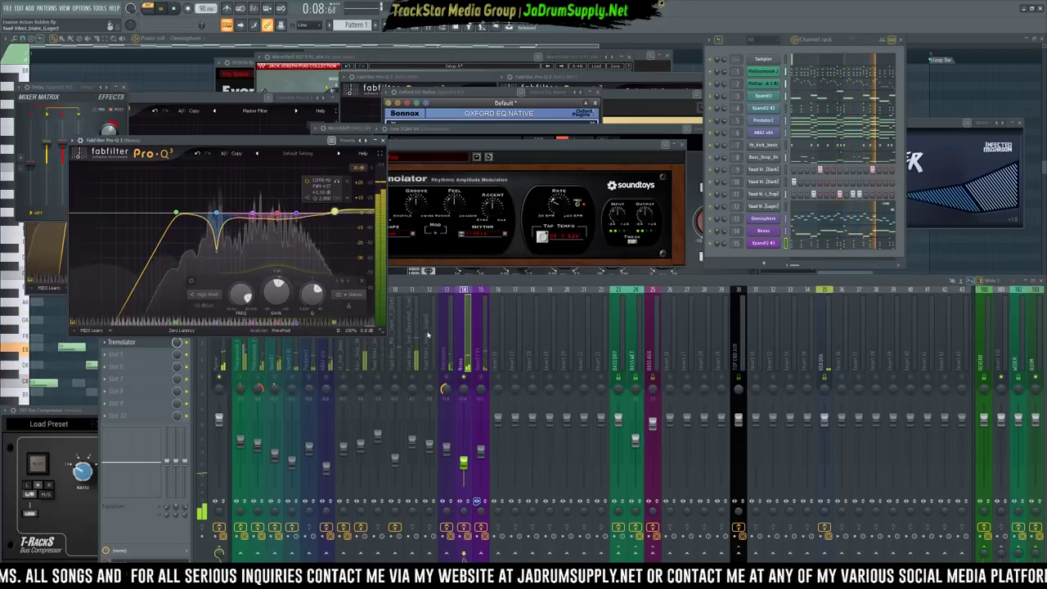
Route the Nexus track to the REVERB, WIDER and TOP END AIR tracks, checking the sends in playback
click(380, 388)
key(space)
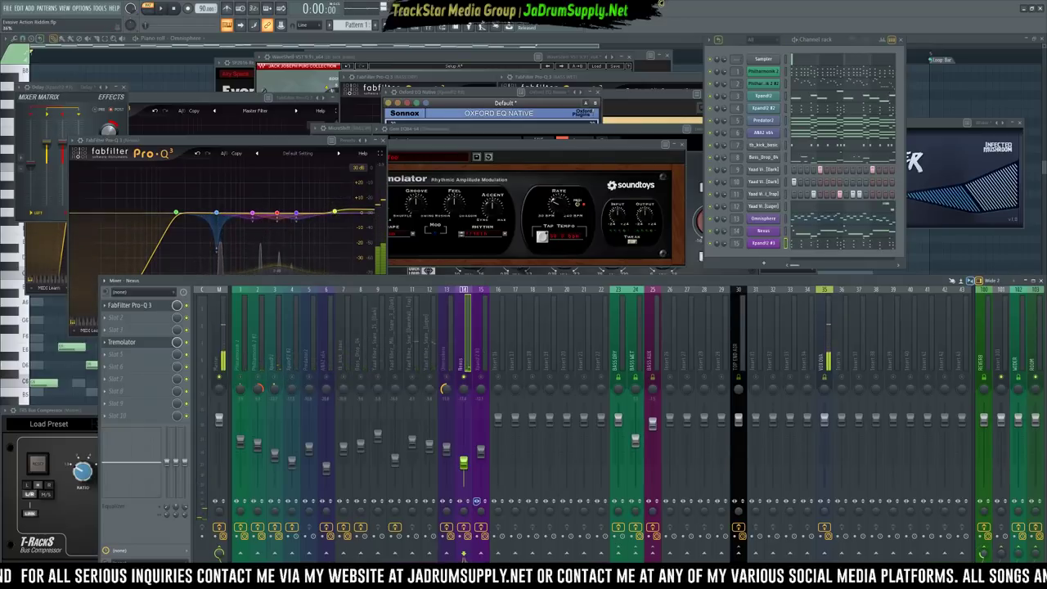
key(space)
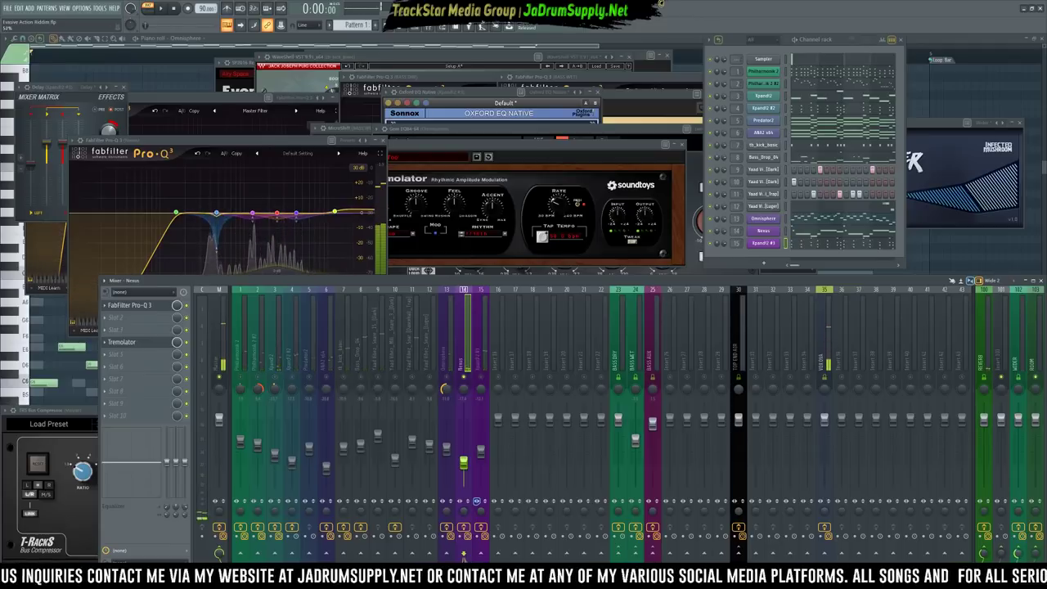
key(space)
key(space)
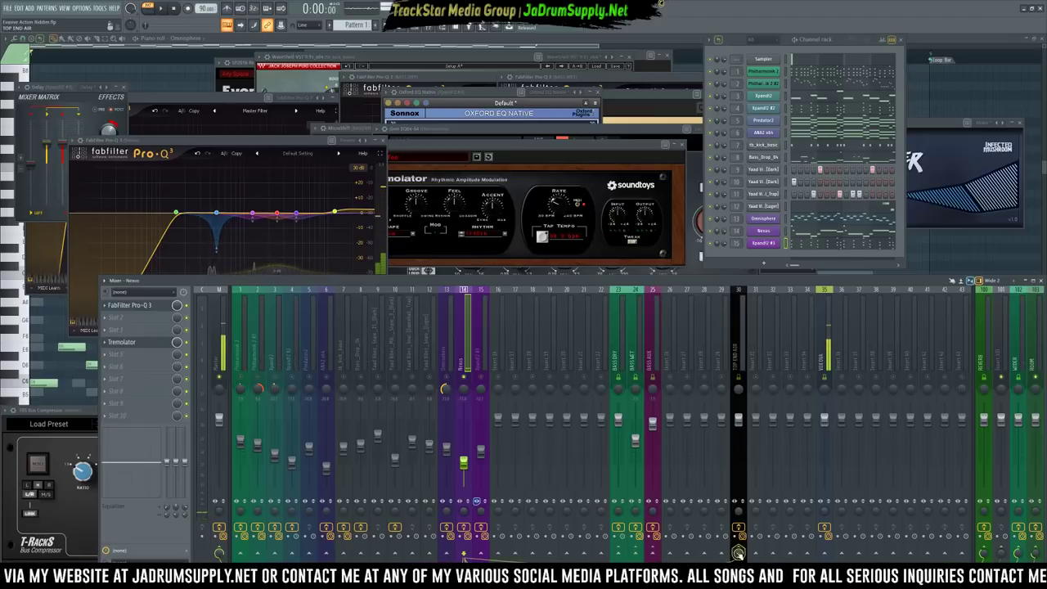
key(space)
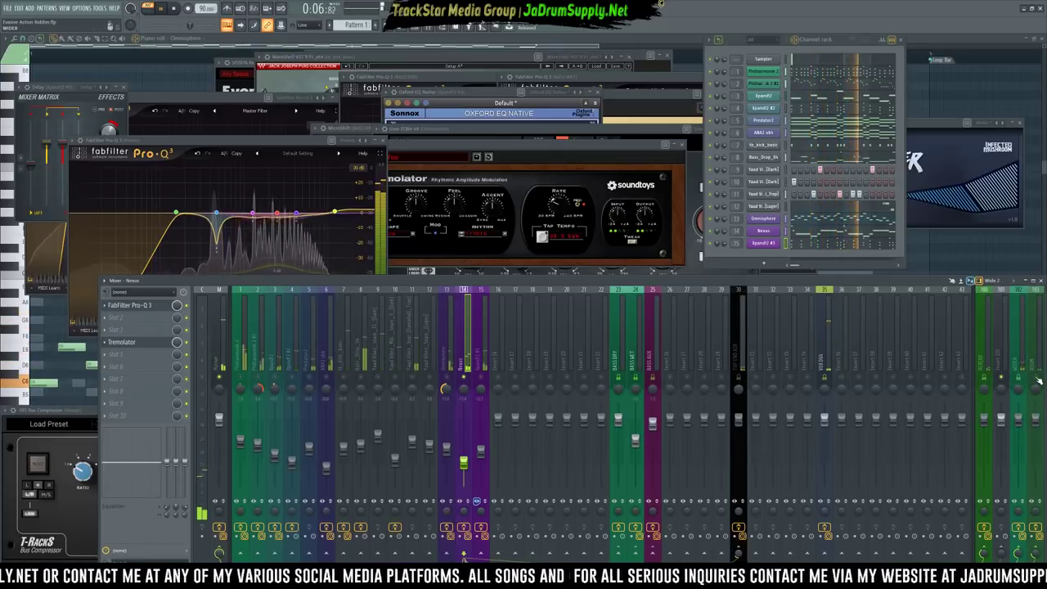
Unsolo the Nexus track, set its fader to about -15.9 dB in the full mix and move the Tremolator window aside
key(space)
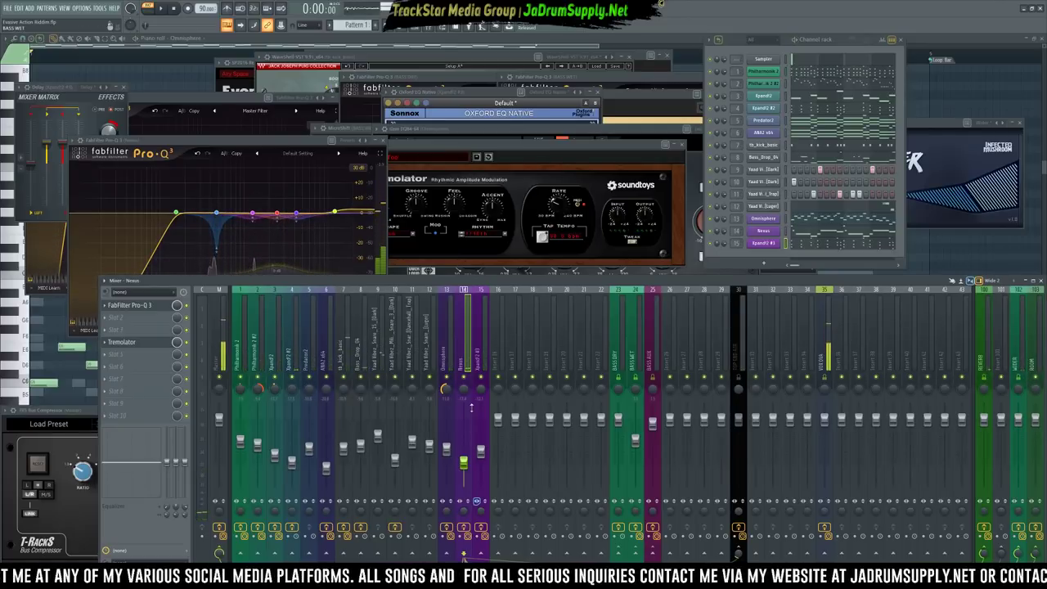
key(space)
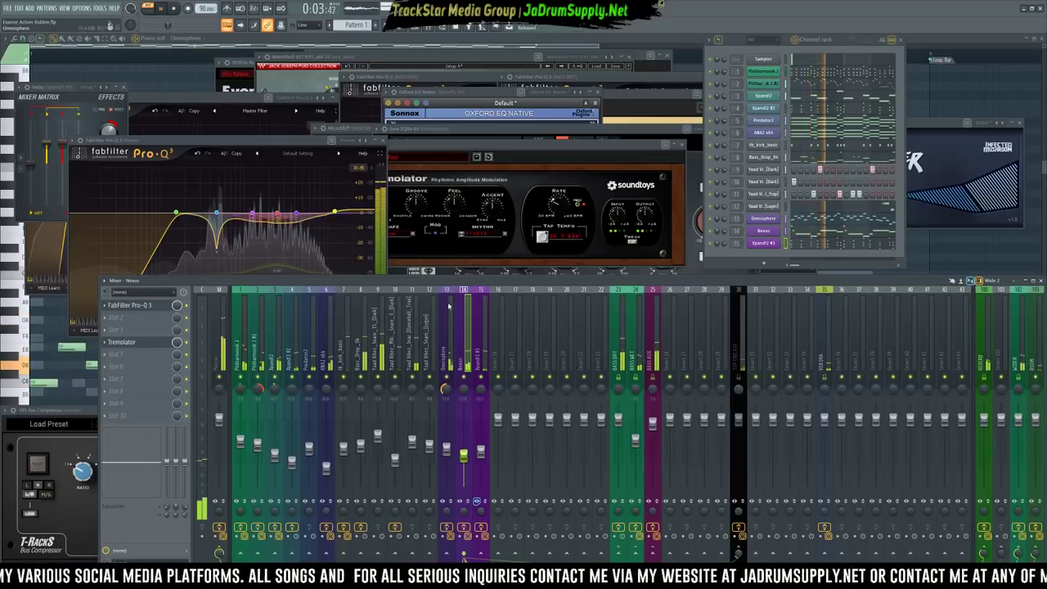
drag(483, 176, 649, 129)
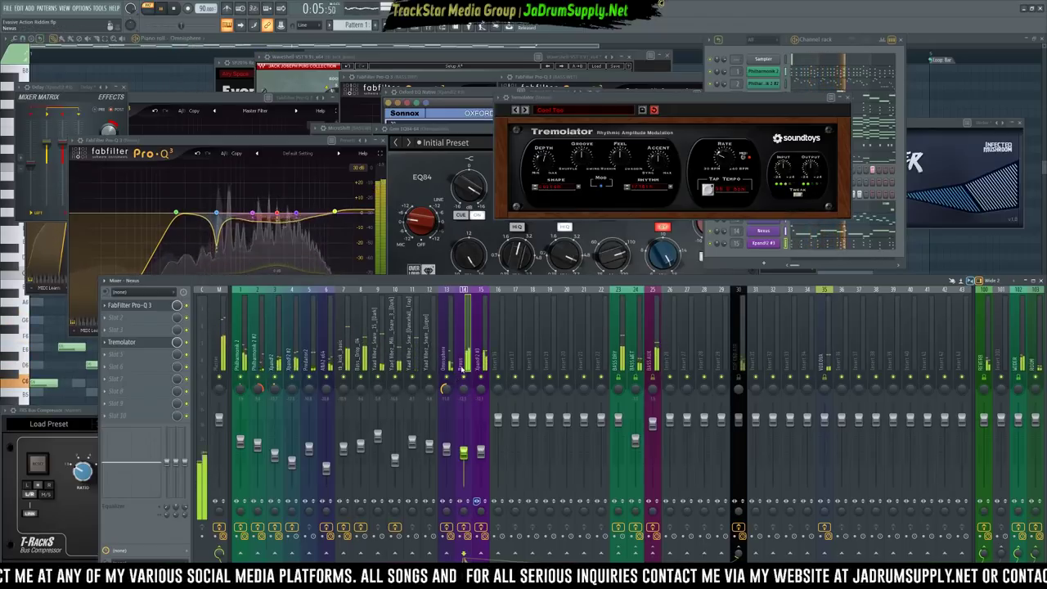
mouse_move(465, 453)
mouse_down()
mouse_move(465, 468)
mouse_move(465, 459)
mouse_up()
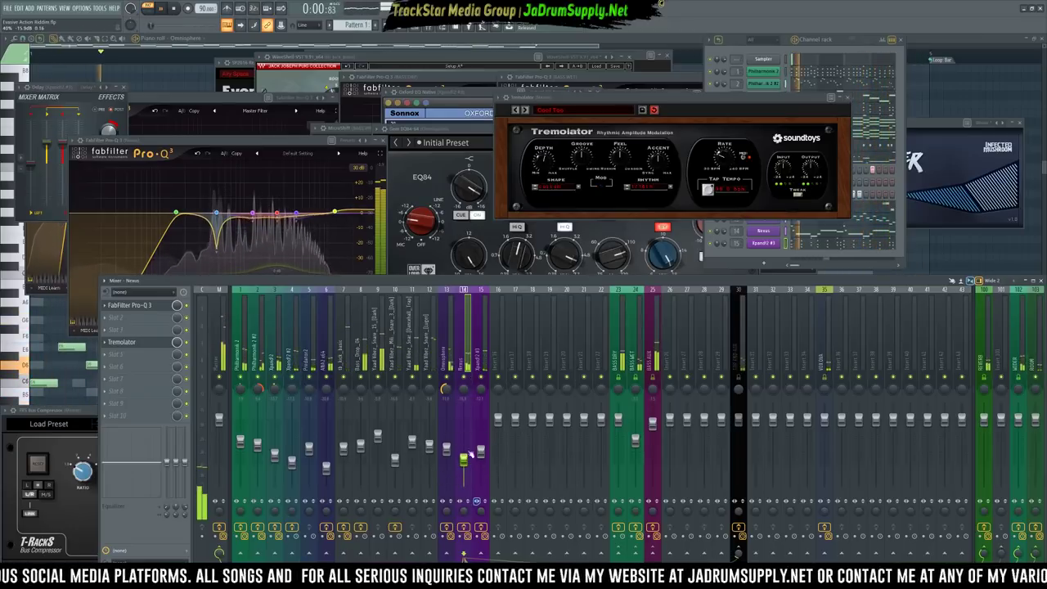
Solo the Nexus track and try the Tremolator at a depth of 0.54 with a 1/4 note rhythm and a faster one
drag(543, 161, 544, 184)
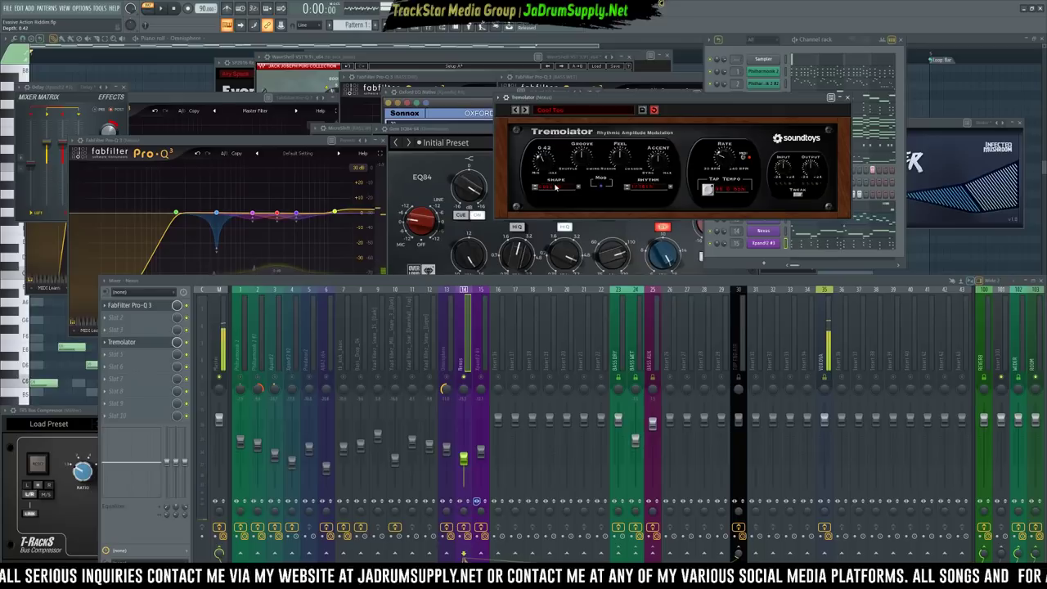
key(space)
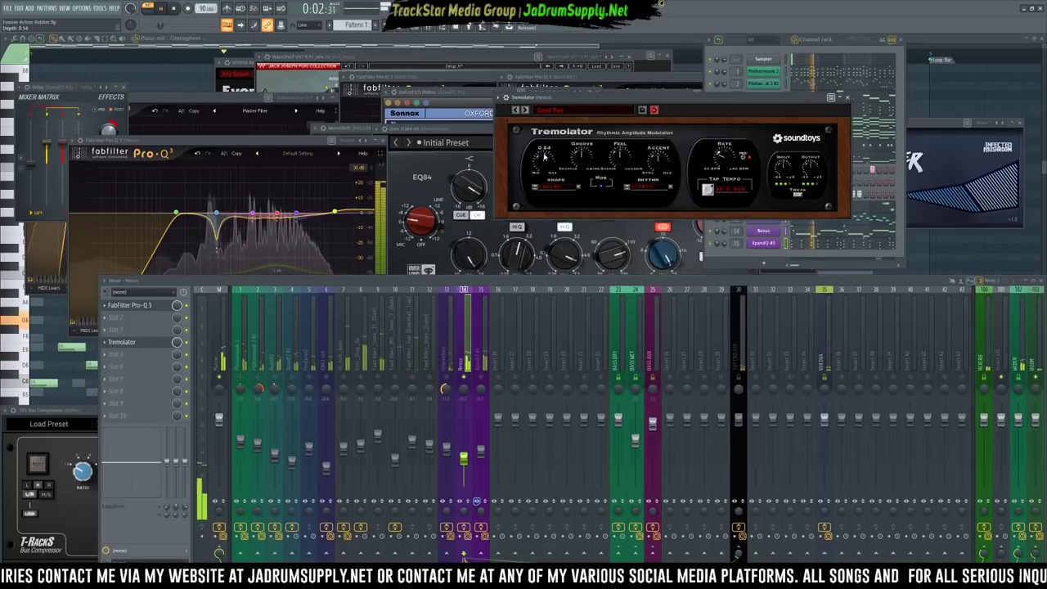
click(653, 189)
mouse_move(655, 178)
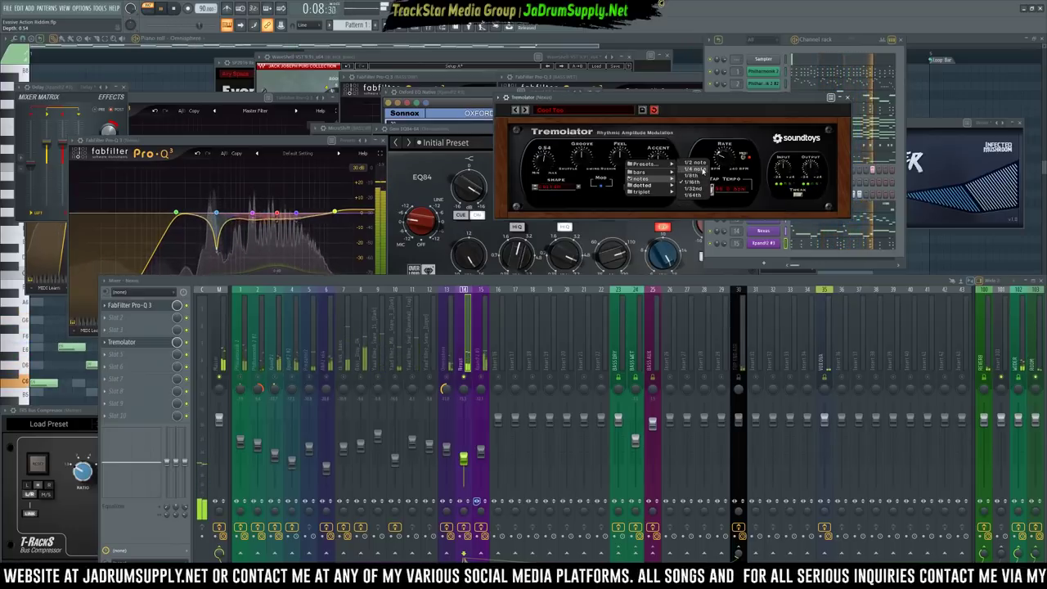
click(698, 176)
click(634, 189)
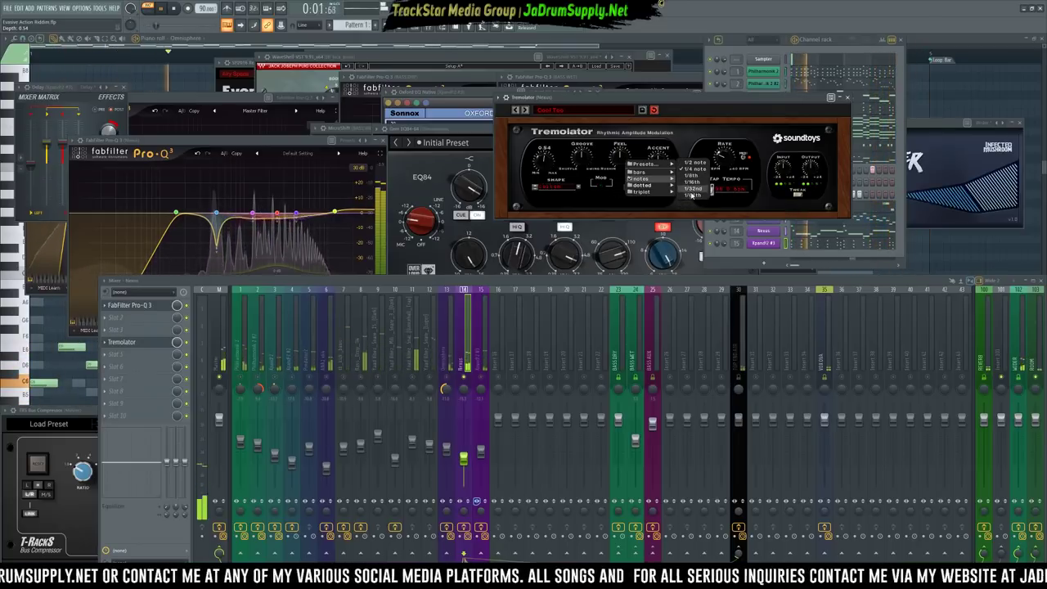
click(691, 194)
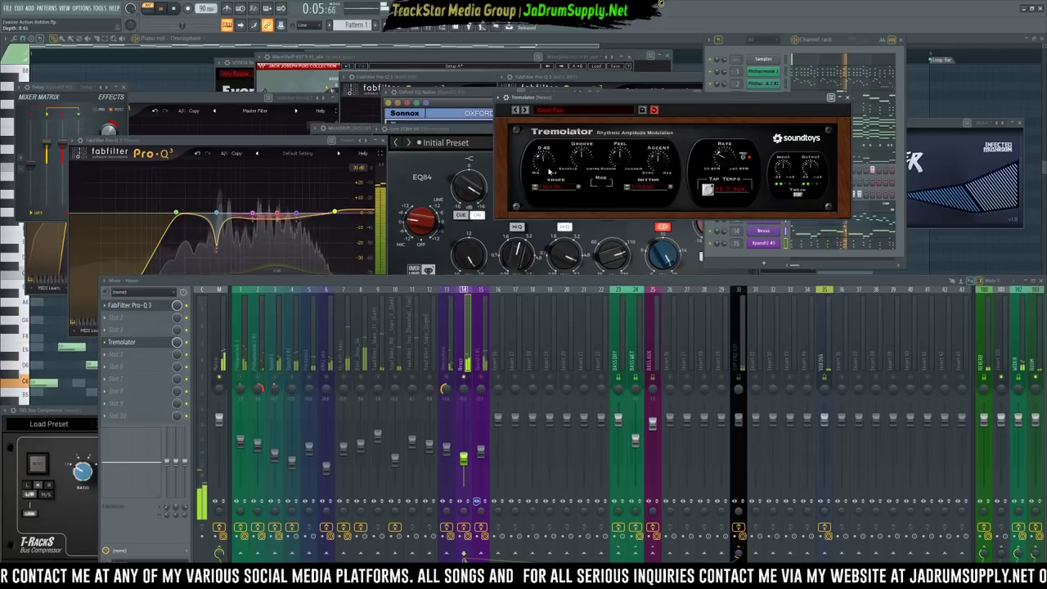
Set the Tremolator's depth to 0.59 and its rhythm to 1/16th notes
mouse_move(550, 162)
mouse_down()
mouse_move(555, 131)
mouse_move(551, 173)
mouse_up()
click(670, 186)
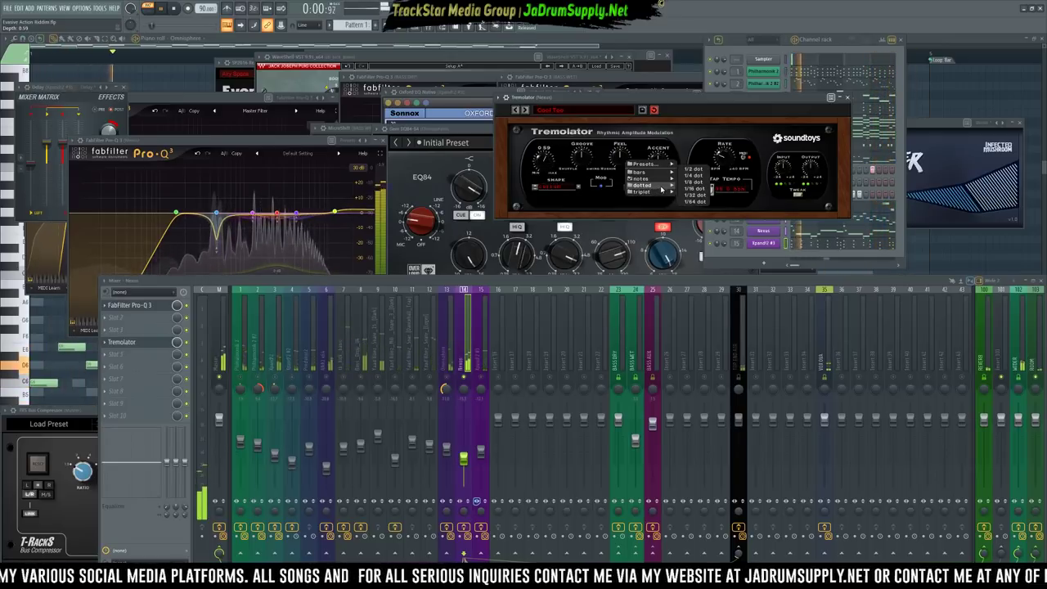
mouse_move(670, 176)
click(692, 181)
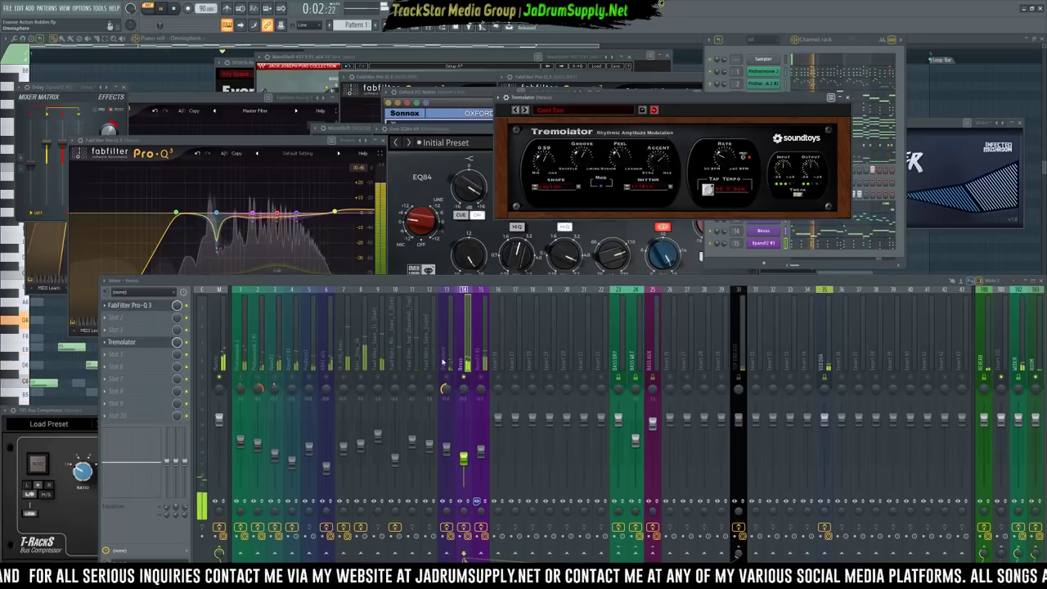
Raise the low cut in the Nexus track's Pro-Q 3 to about 293 Hz
click(185, 216)
scroll(195, 217, up, 2)
drag(195, 217, 199, 215)
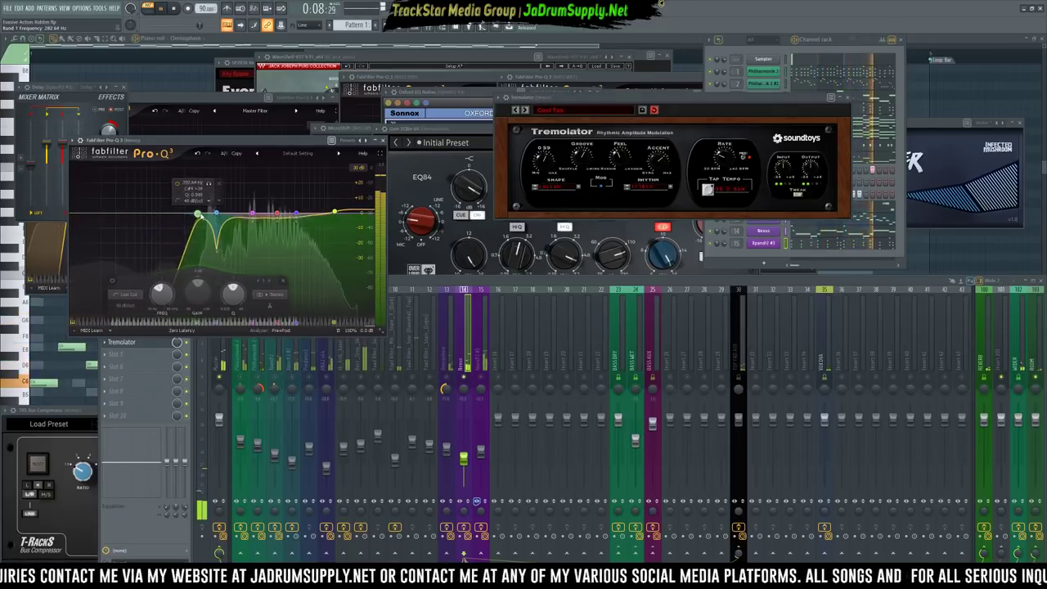
Unsolo the Nexus track and check the full mix through the Master track's TR5 Bus Compressor
click(472, 383)
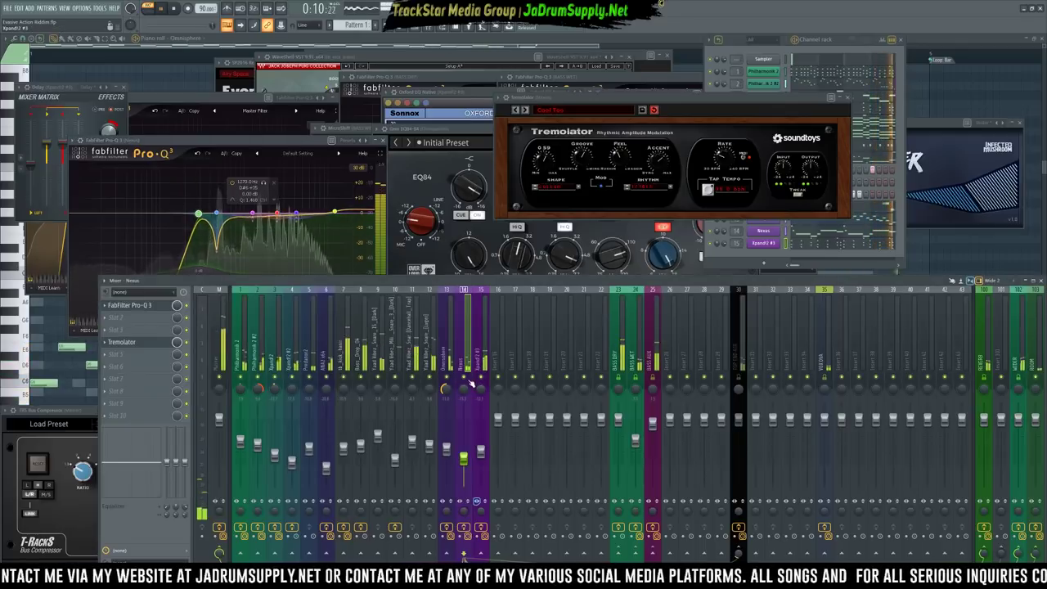
click(222, 354)
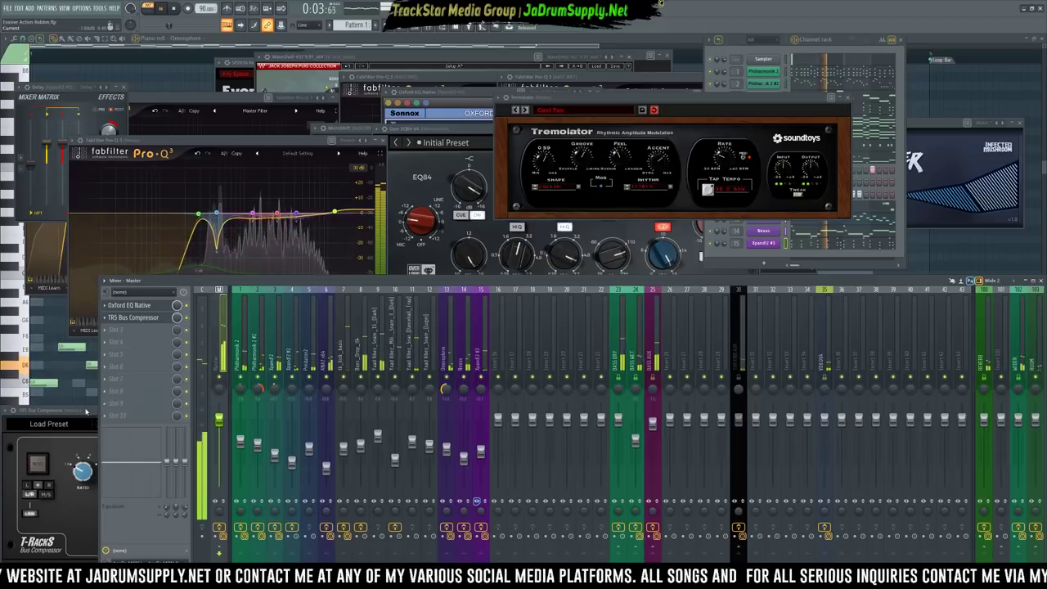
click(87, 411)
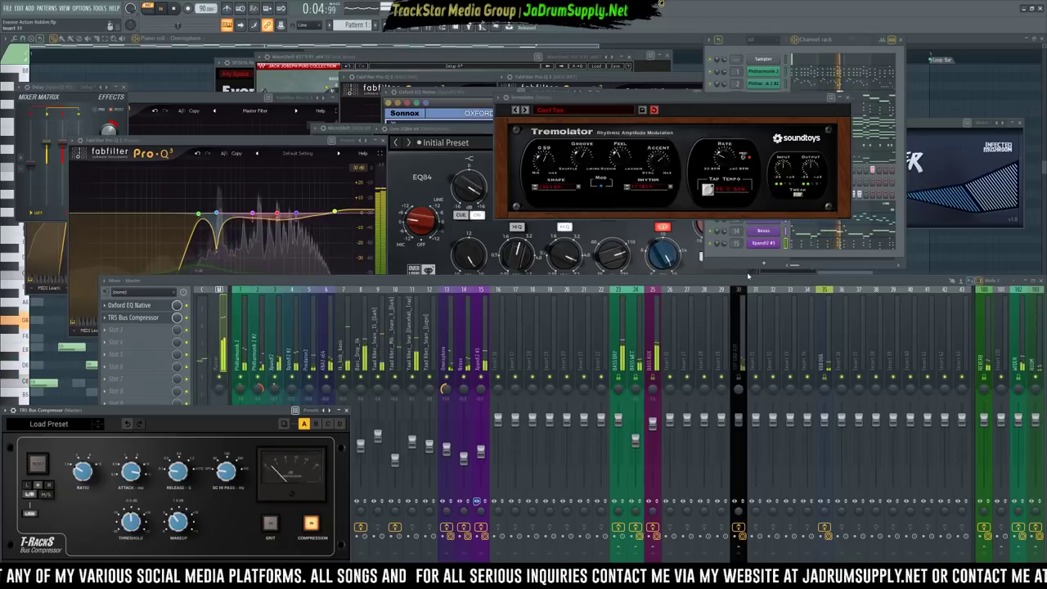
Solo the first Philharmonik channel in the Channel rack, move and enlarge the TR5 Bus Compressor window, and restart playback to check channels through it
click(770, 261)
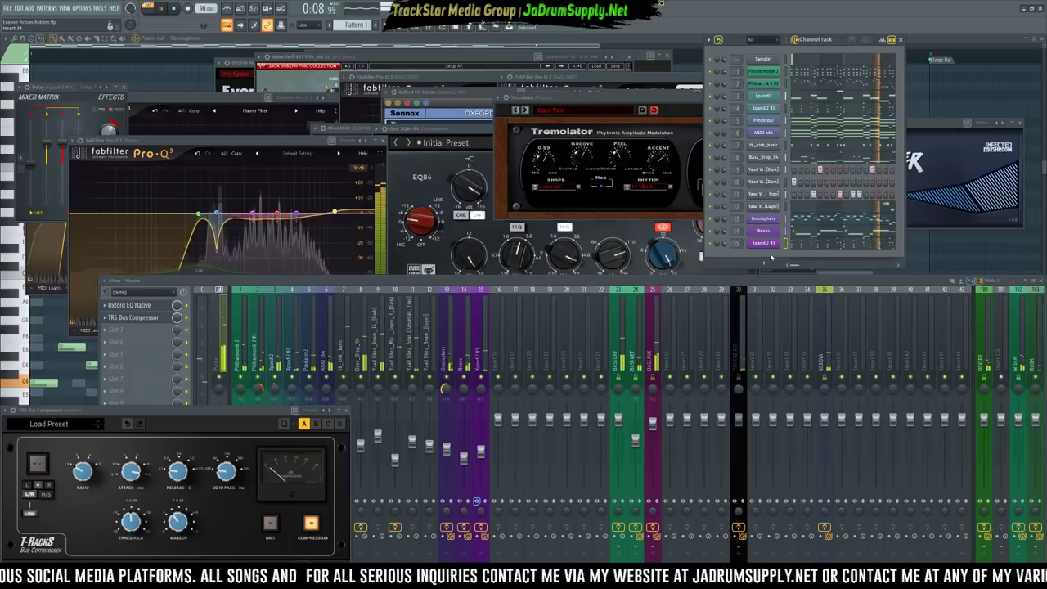
key(space)
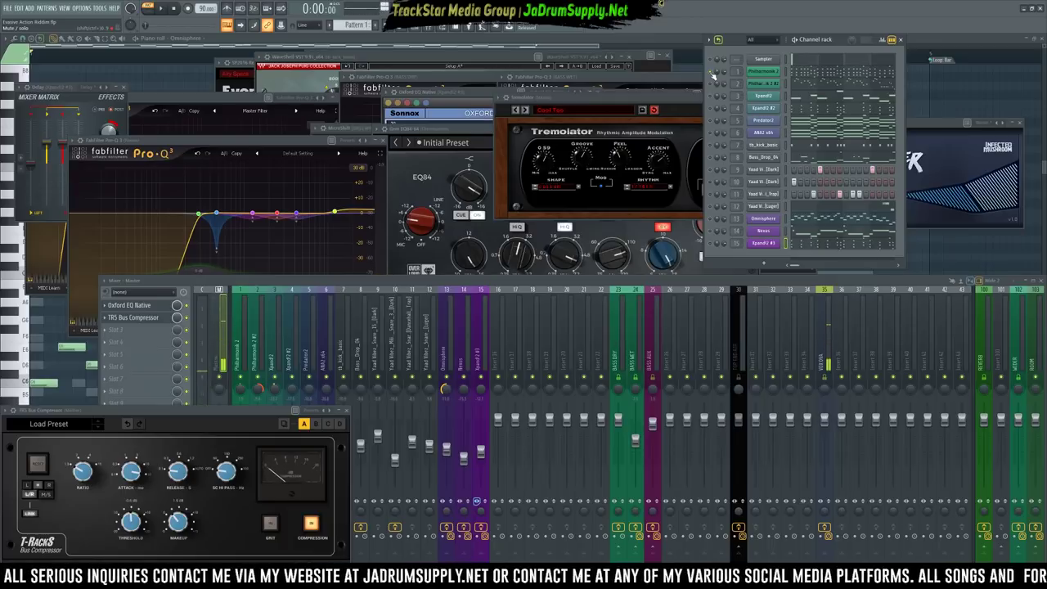
drag(243, 427, 255, 45)
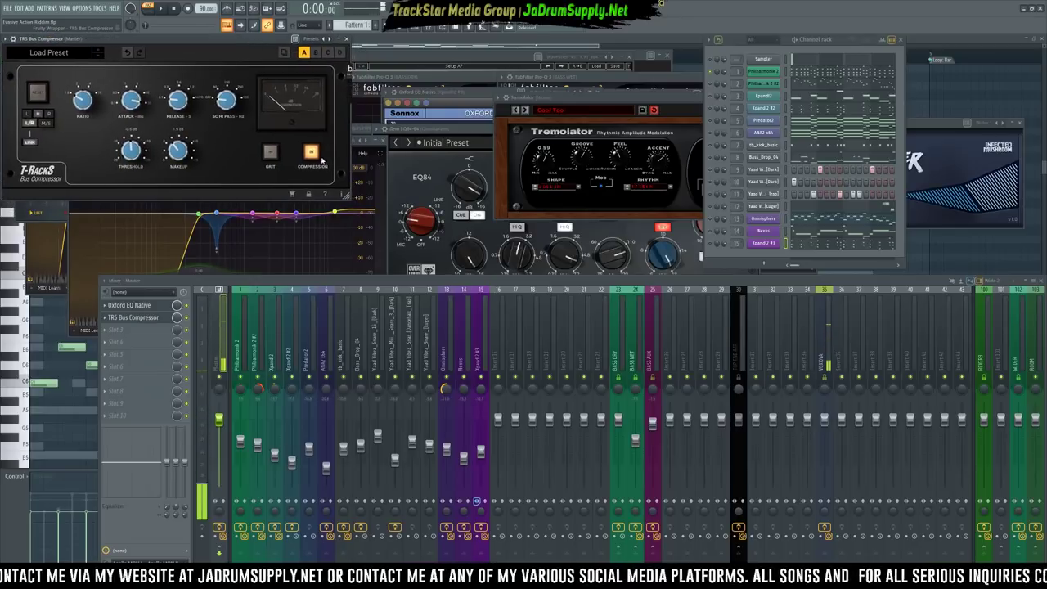
drag(346, 196, 512, 265)
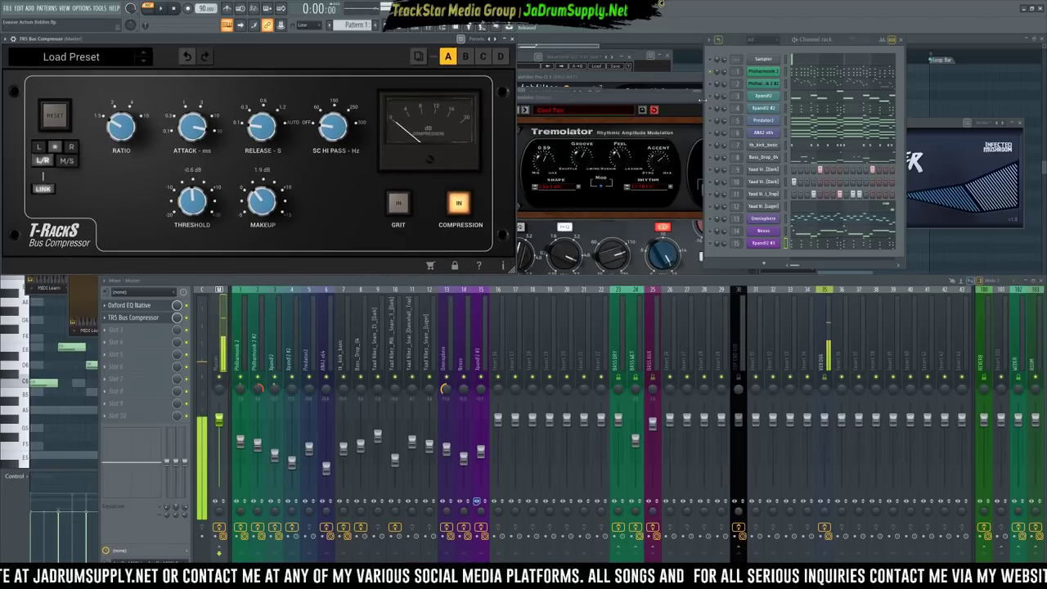
key(space)
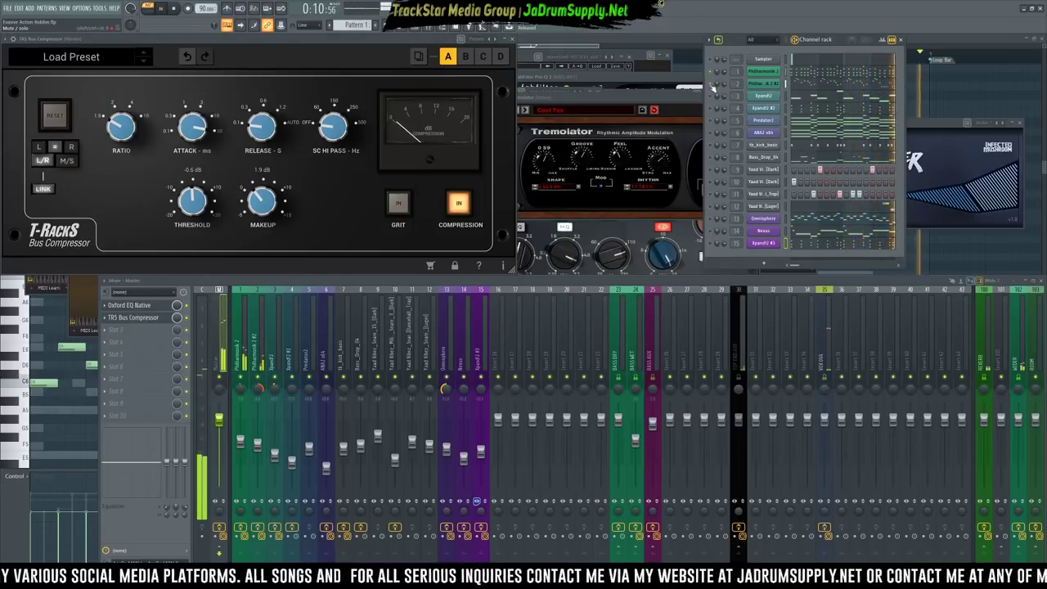
Fine-tune the mixer levels of the second Philharmonik, Military Snare and Nexus tracks during playback, lowering the snare slightly
click(258, 445)
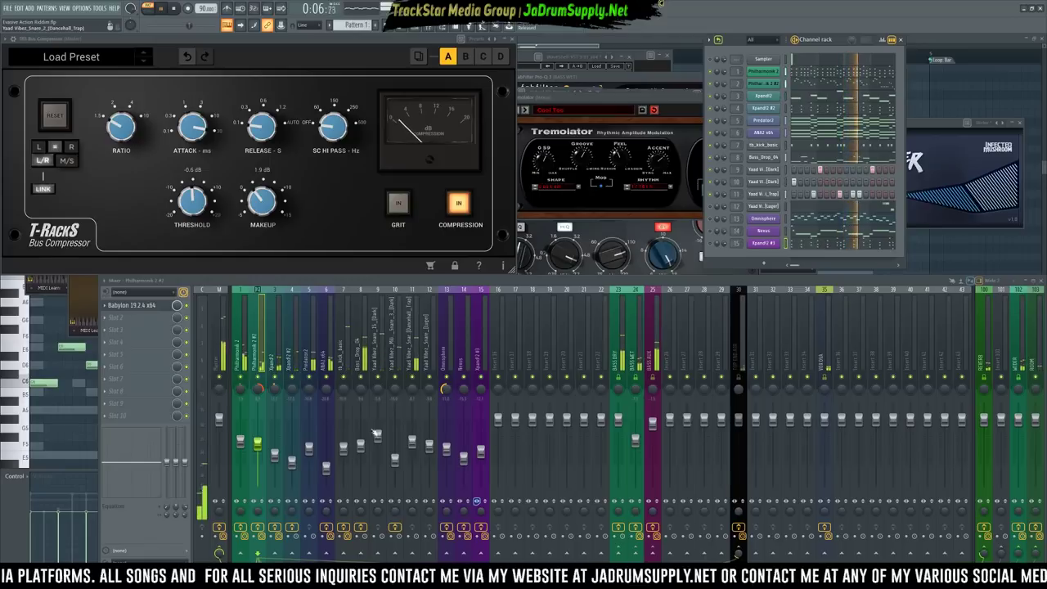
click(396, 463)
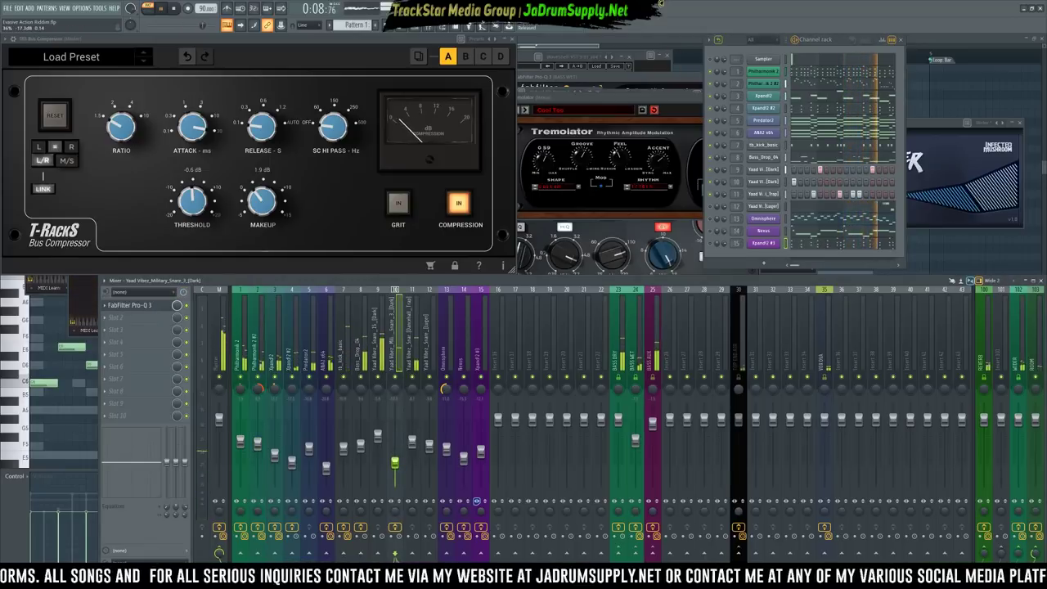
click(395, 464)
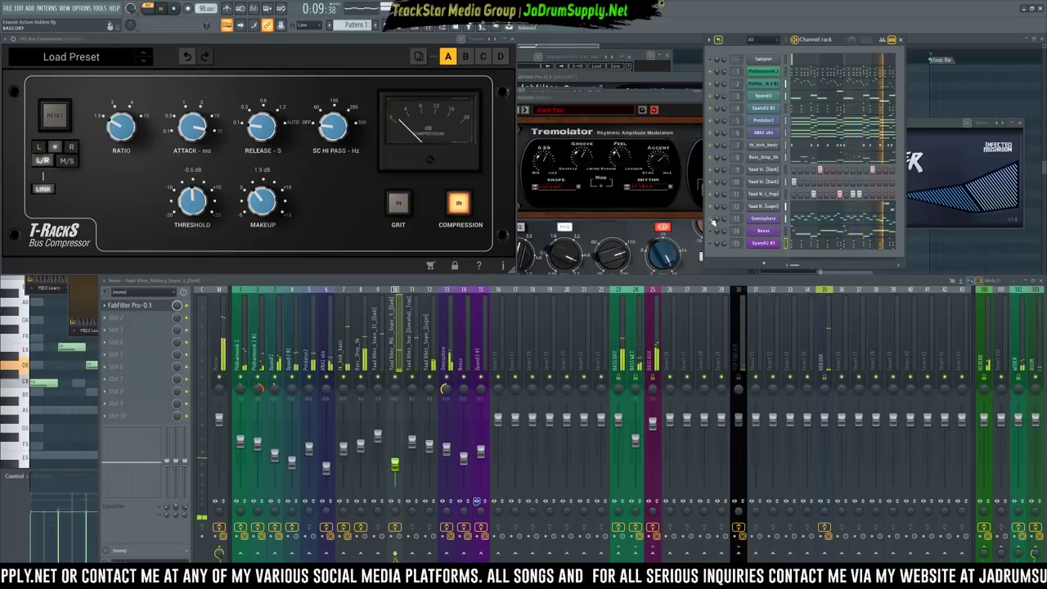
click(450, 378)
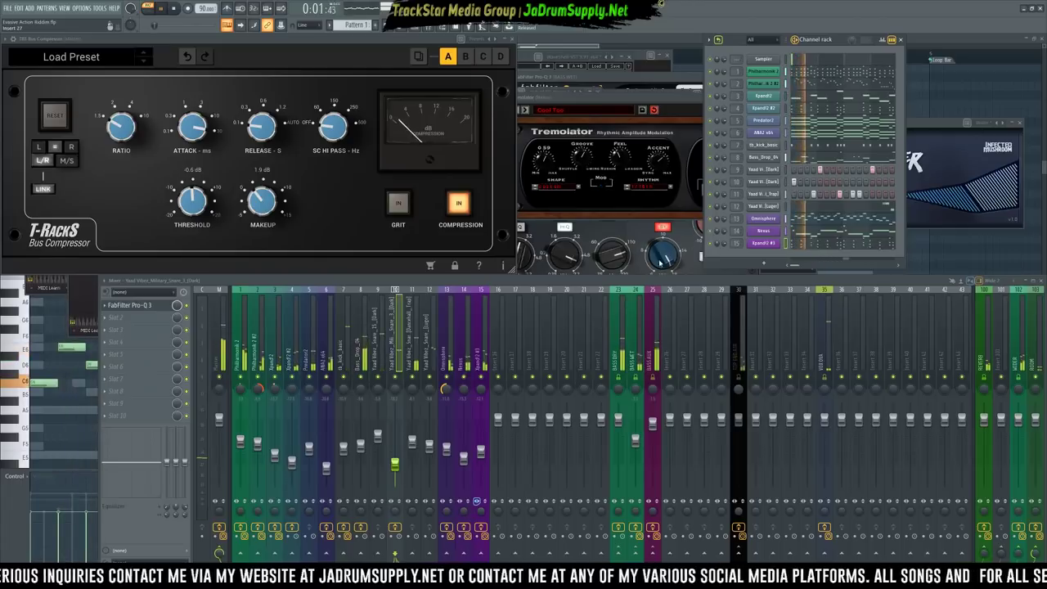
click(464, 457)
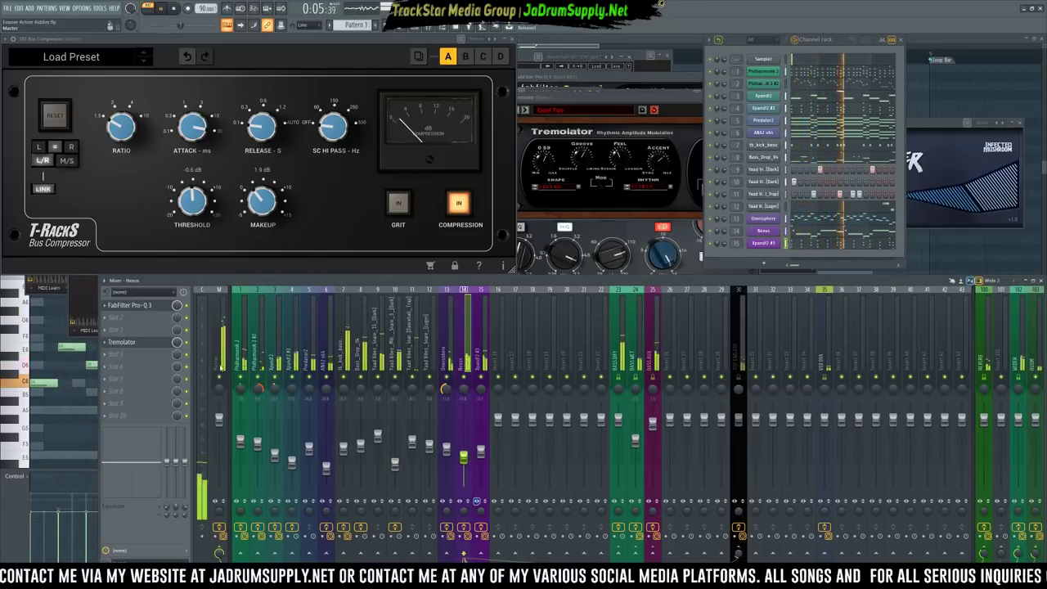
Select the Master track and play the full mix from the start to check the adjusted balance
click(196, 356)
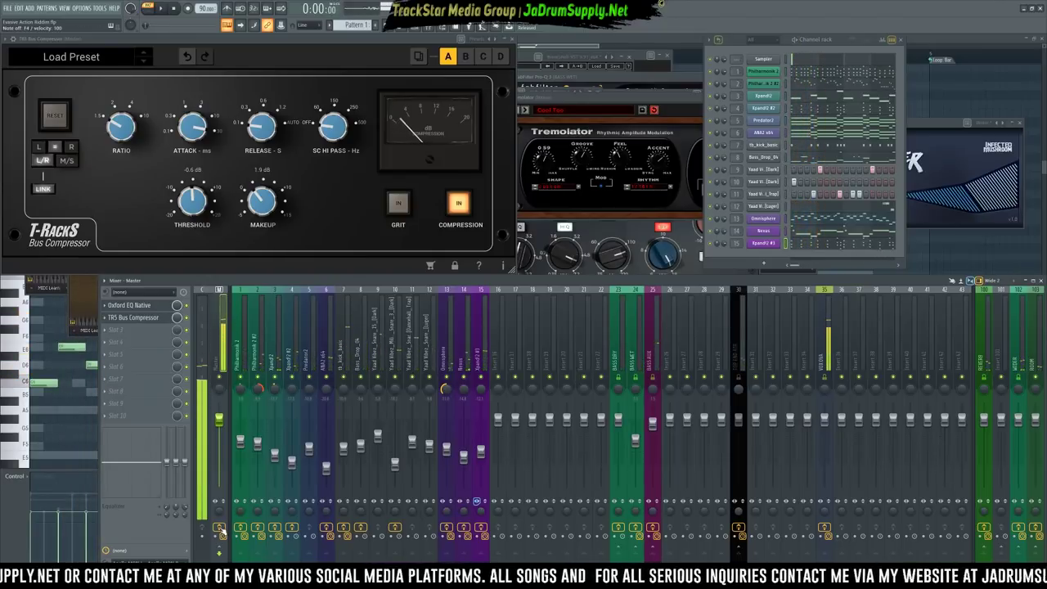
key(space)
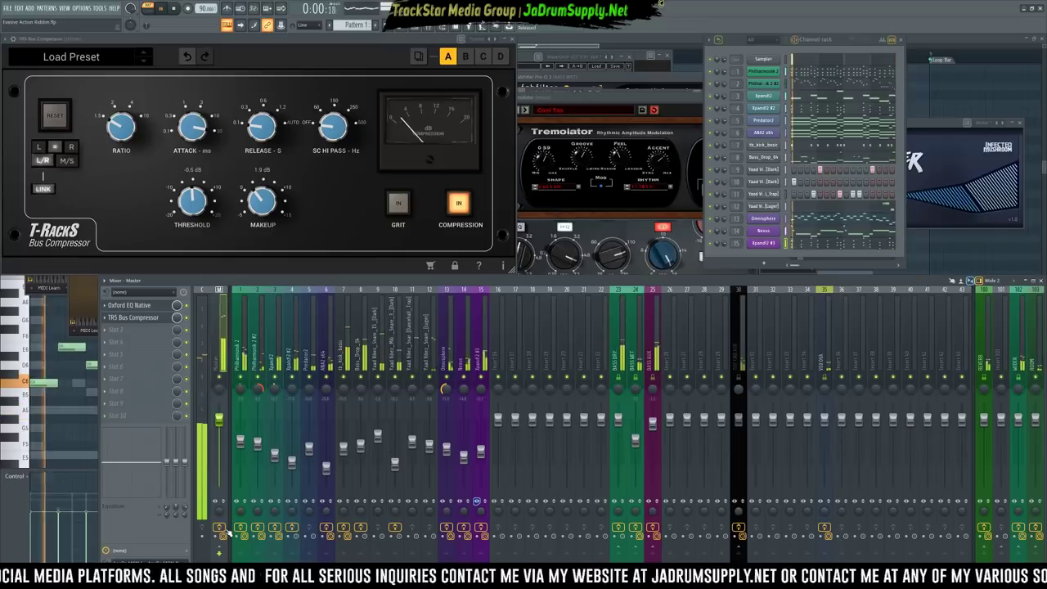
key(space)
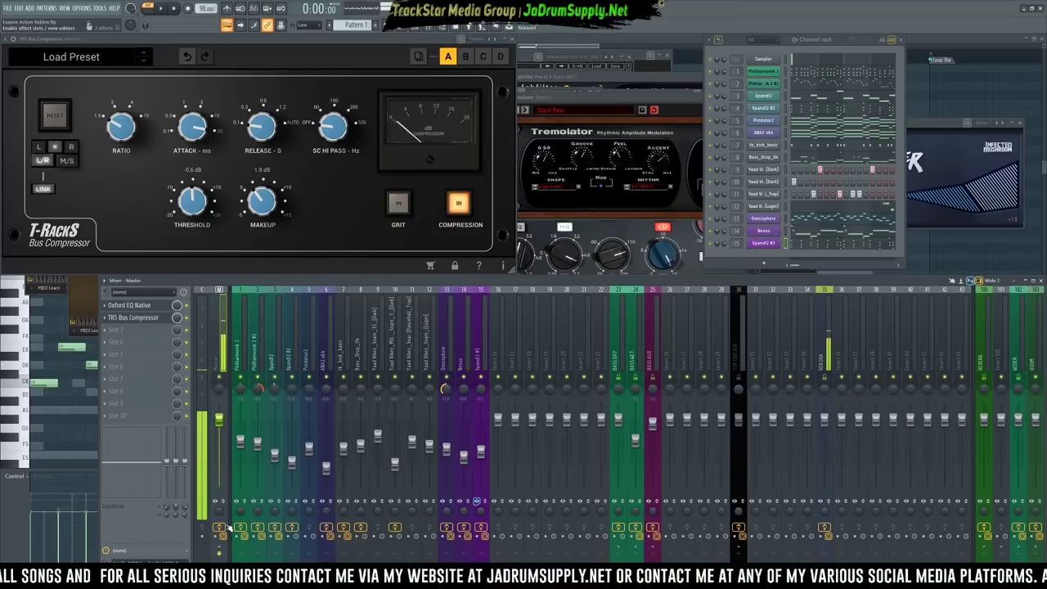
Load the Waves J37 Stereo tape plugin in the Master track's third effect slot and apply its Mastering Fat Tight And Open (Stereo) preset
click(148, 332)
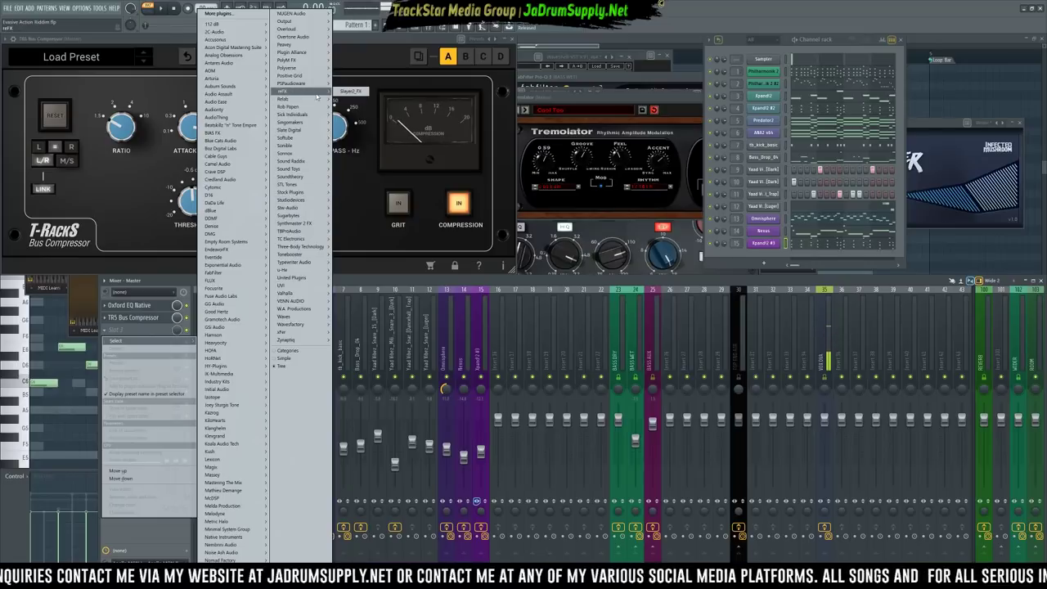
mouse_move(316, 318)
click(369, 319)
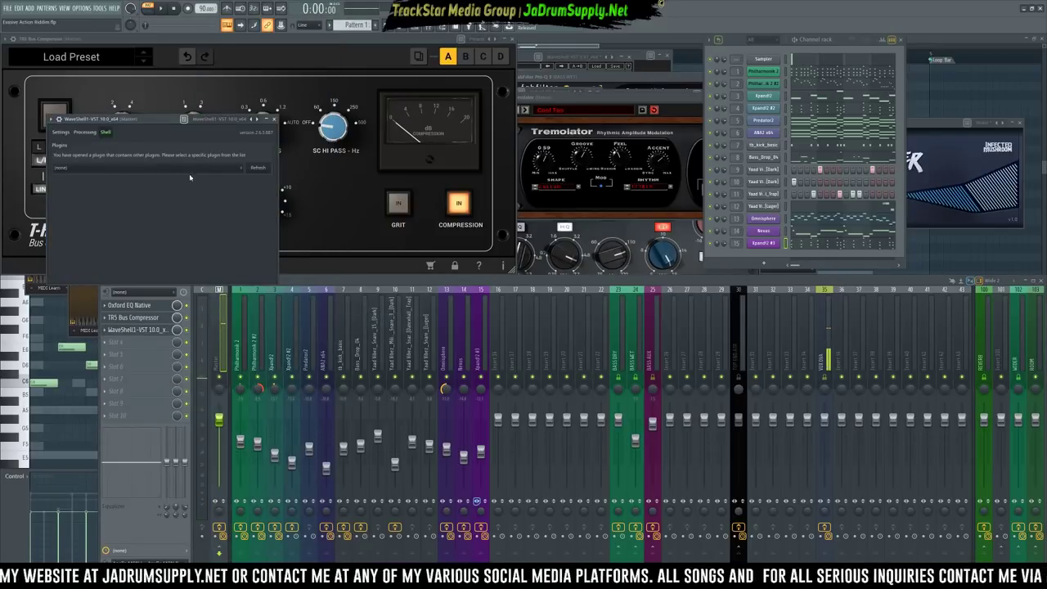
click(189, 168)
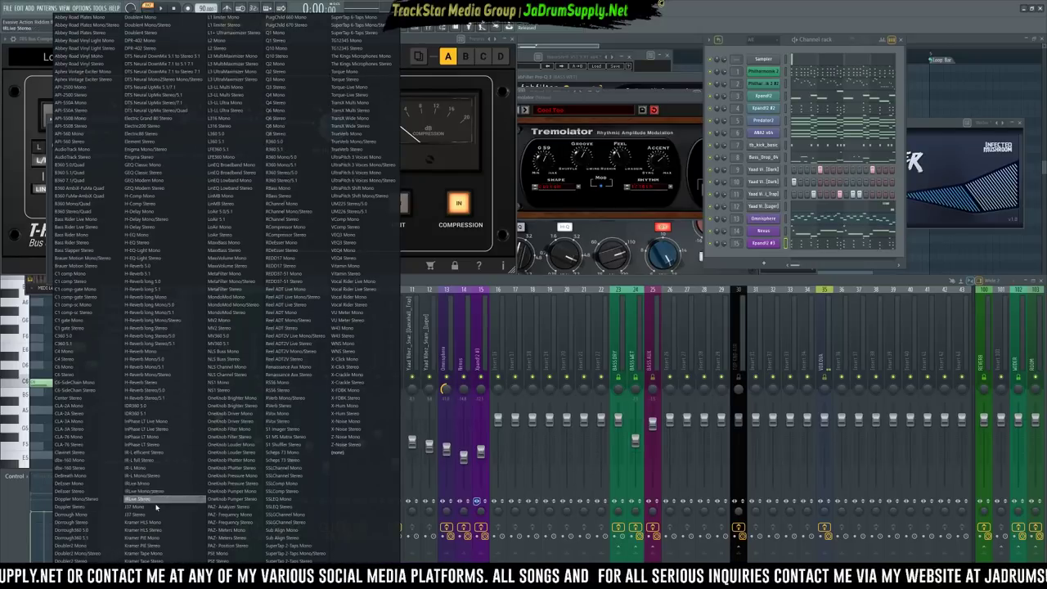
click(156, 514)
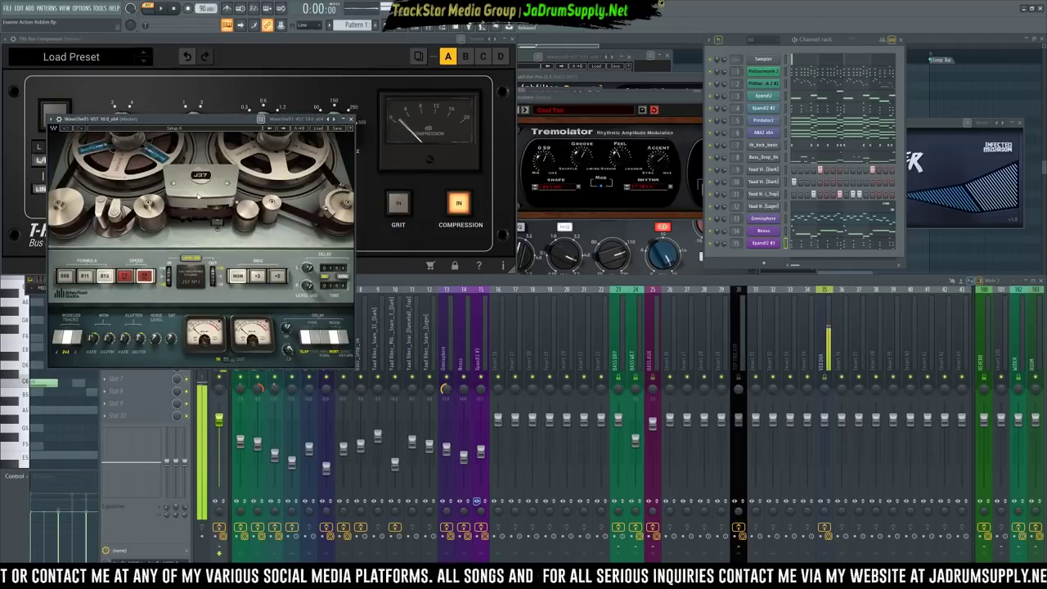
drag(214, 120, 679, 37)
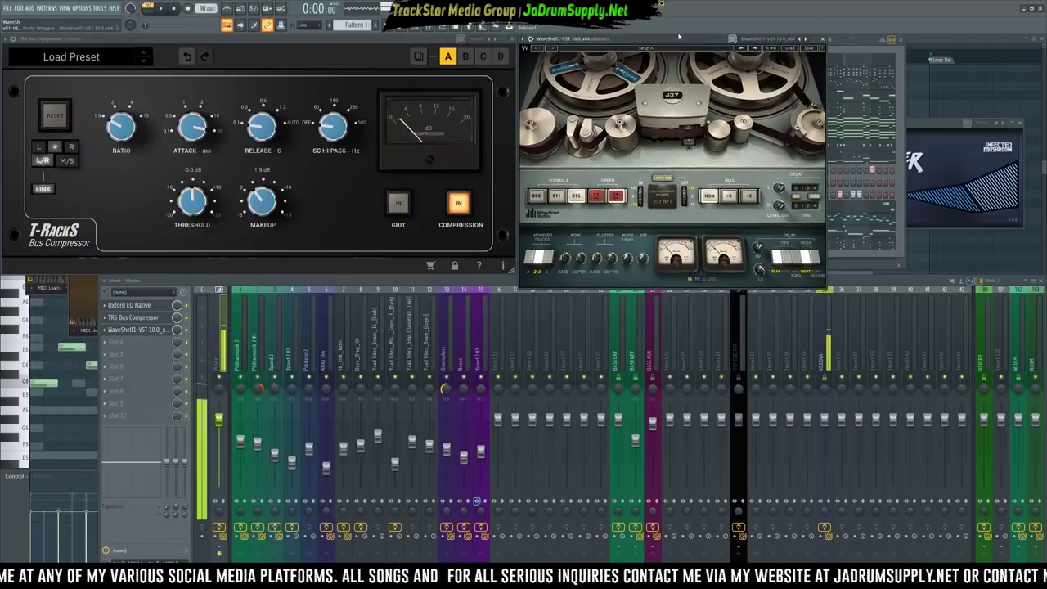
click(789, 50)
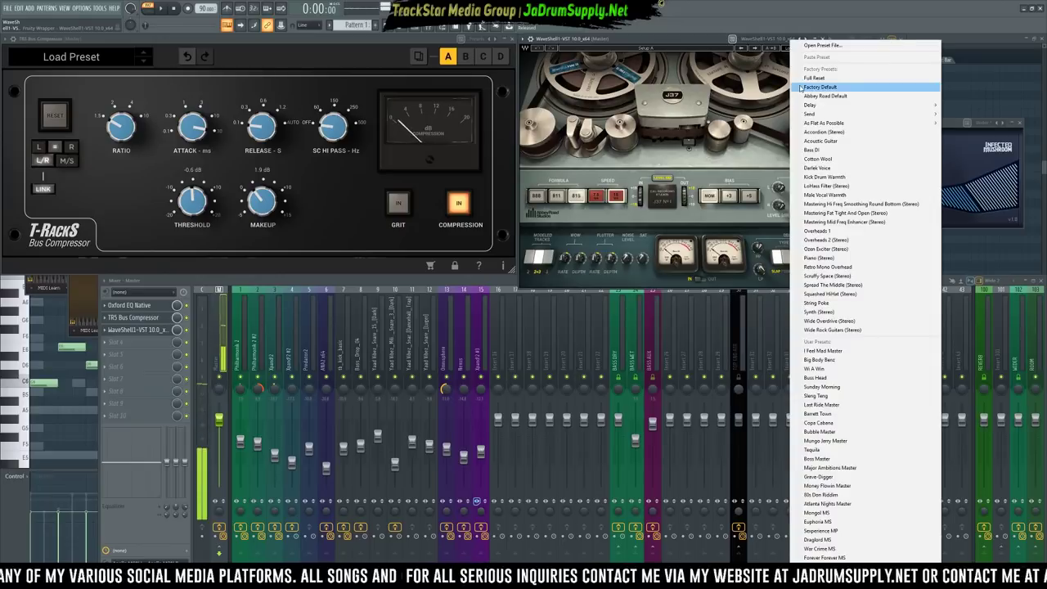
click(818, 213)
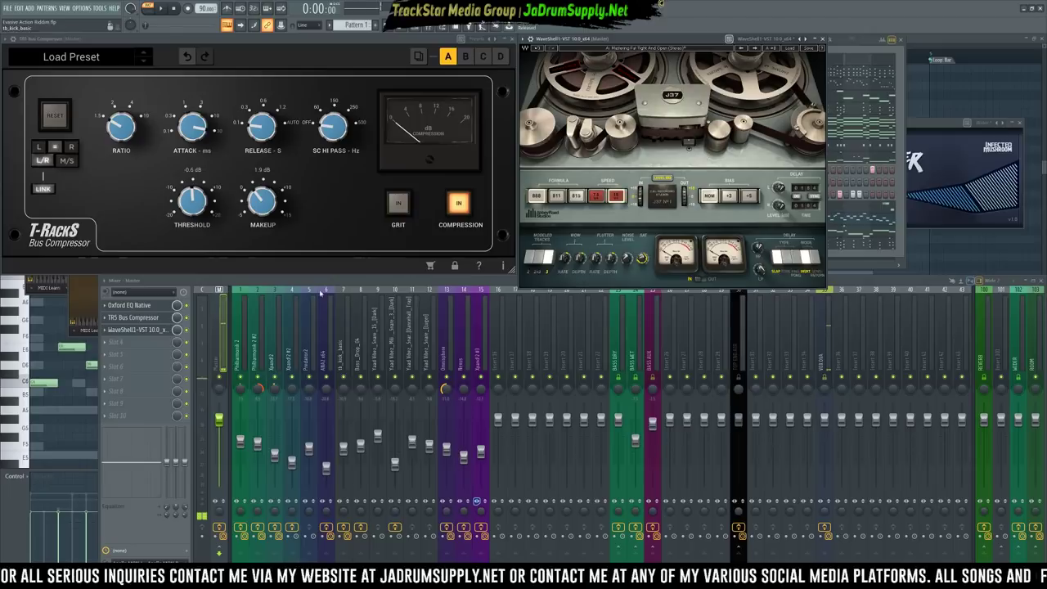
Toggle the J37 tape plugin on the Master track and replay the mix to compare the sound with and without it
click(189, 331)
key(space)
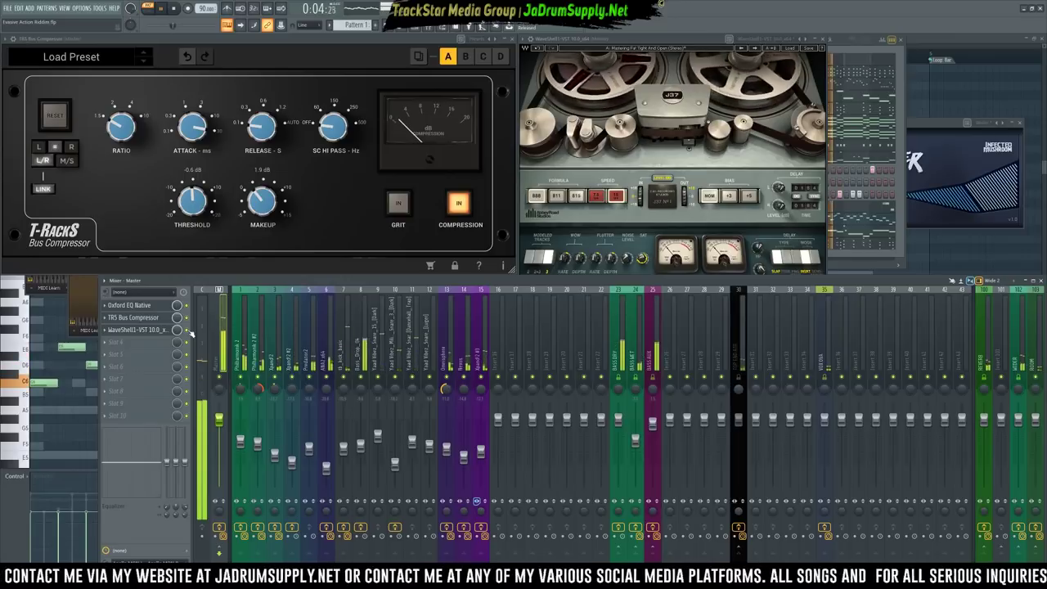
key(space)
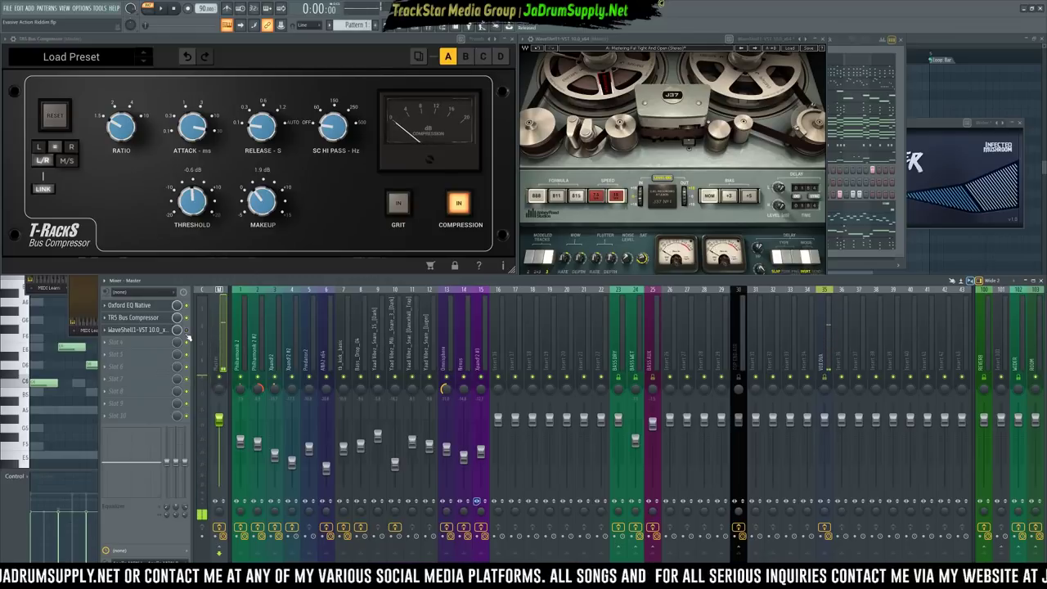
key(space)
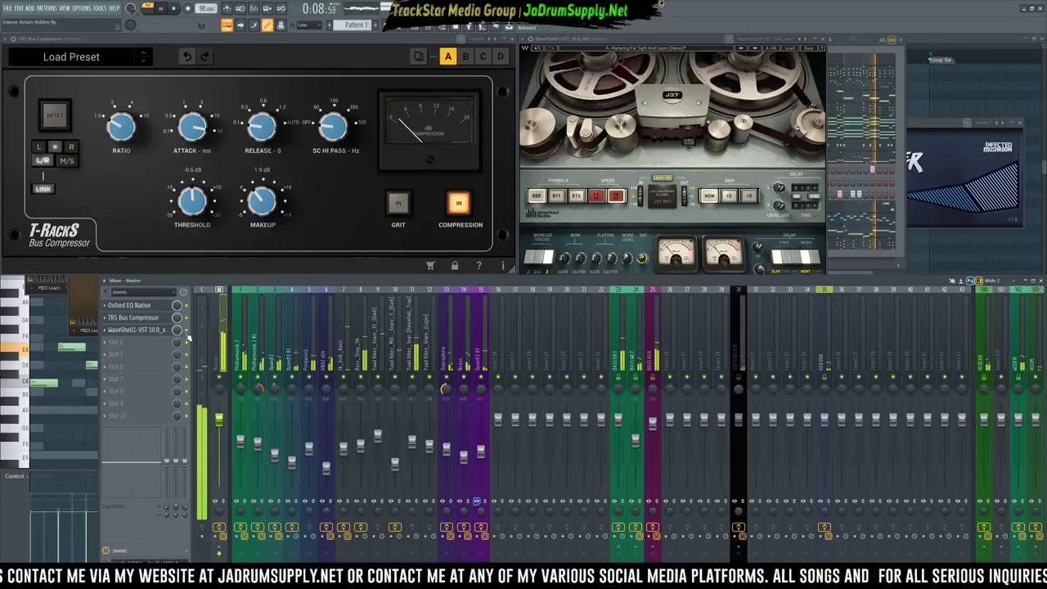
key(space)
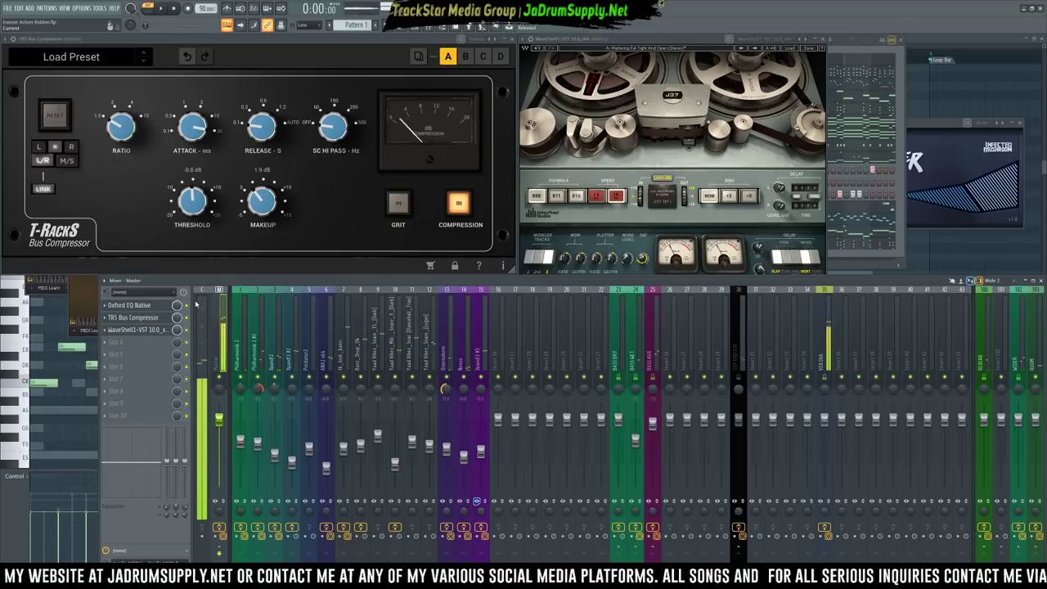